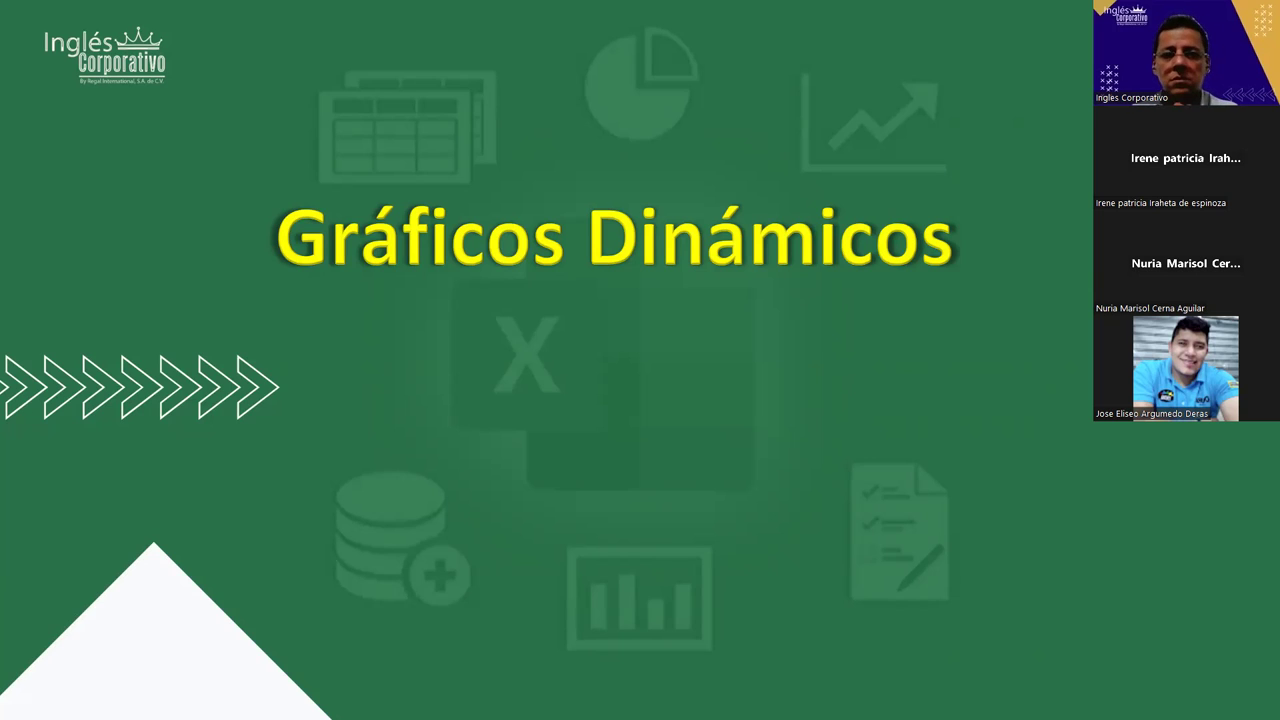
Advance the slideshow to the Objetivo slide, then switch over to the Excel workbook.
{"action": "key", "text": "Right"}
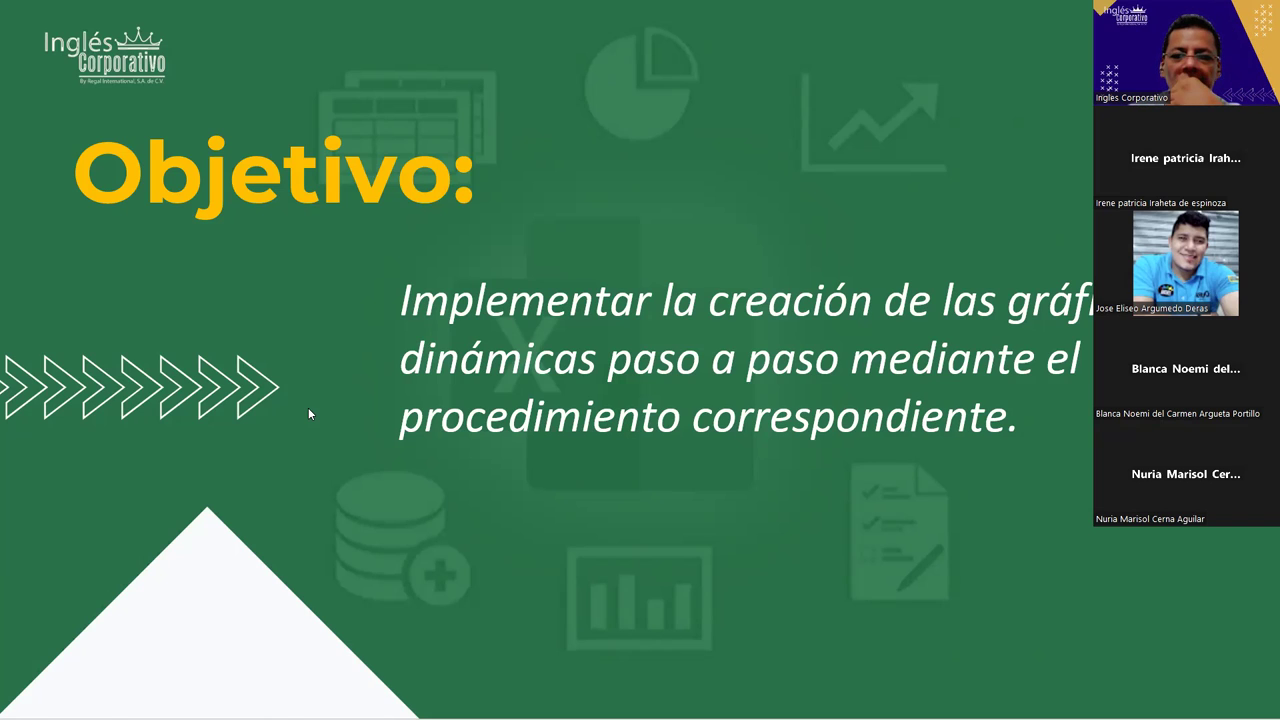
{"action": "key", "text": "alt+Tab"}
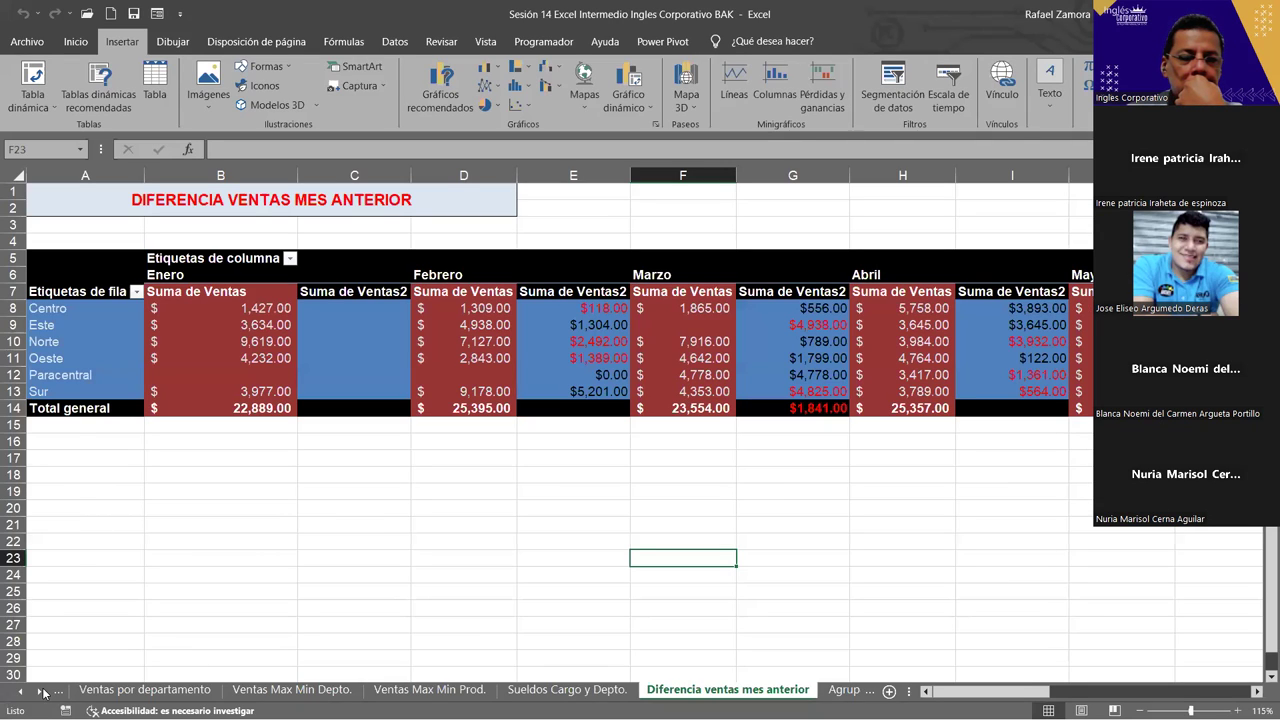
Activate the Agrupacion Trim. sheet from the full sheet list.
{"action": "left_click", "coordinate": [44, 692]}
{"action": "right_click", "coordinate": [38, 692]}
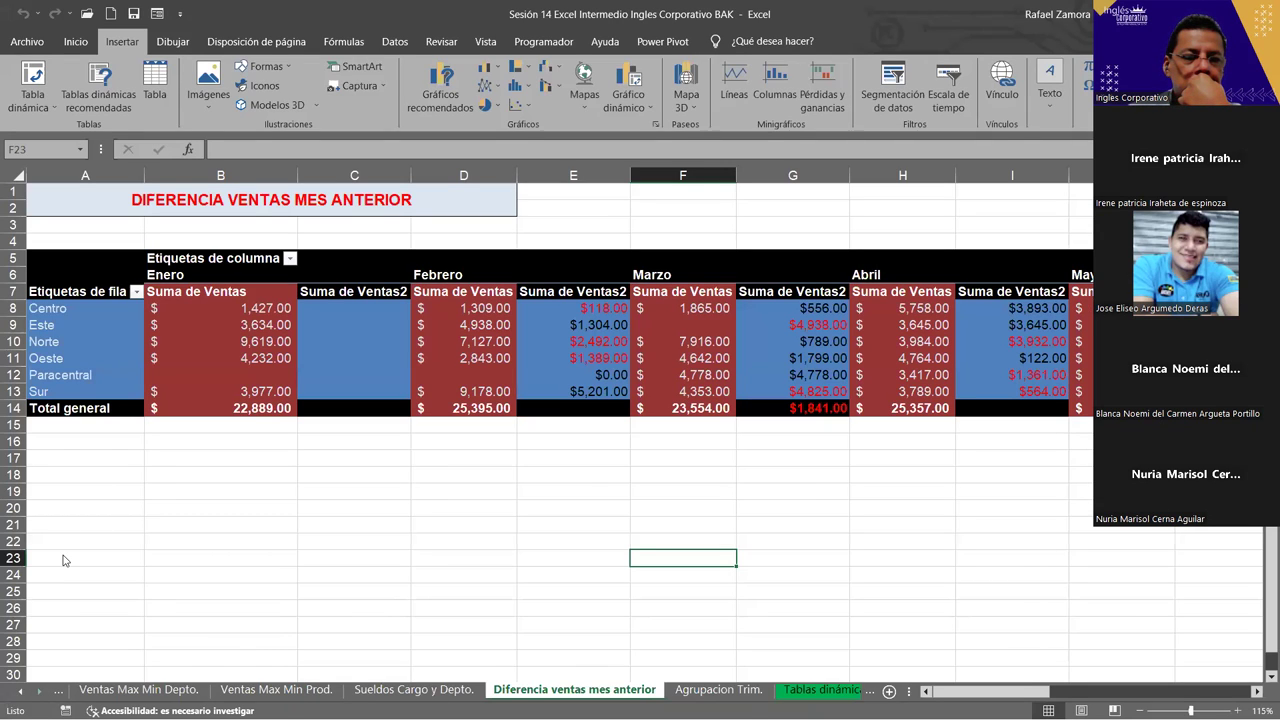
{"action": "left_click", "coordinate": [65, 558]}
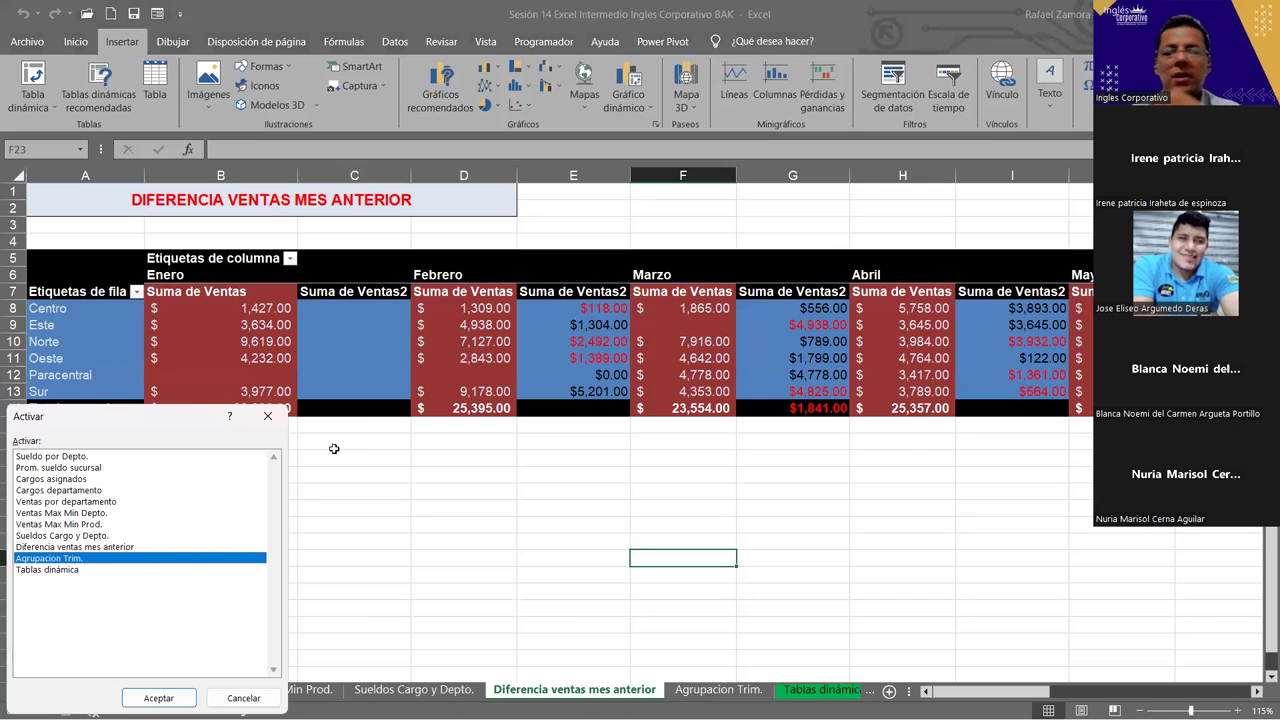
{"action": "key", "text": "Return"}
{"action": "scroll", "coordinate": [442, 472], "scroll_direction": "up", "scroll_amount": 1, "text": "ctrl"}
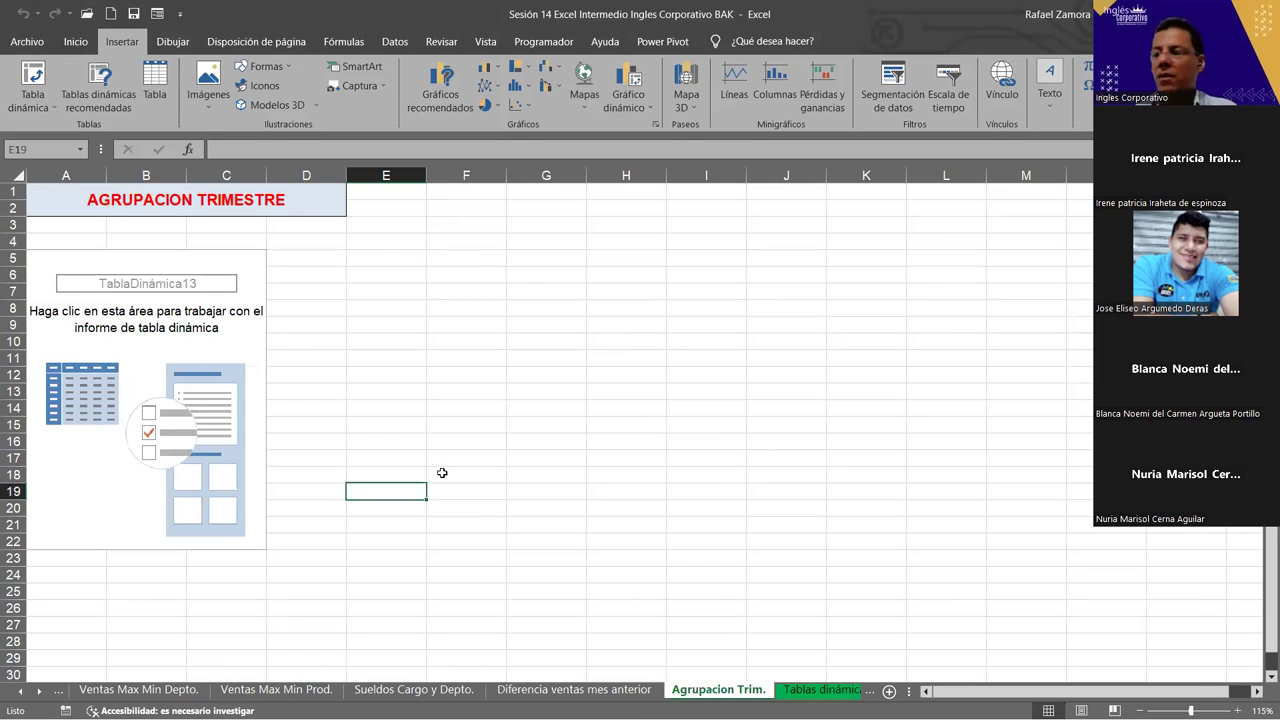
{"action": "scroll", "coordinate": [442, 472], "scroll_direction": "up", "scroll_amount": 1, "text": "ctrl"}
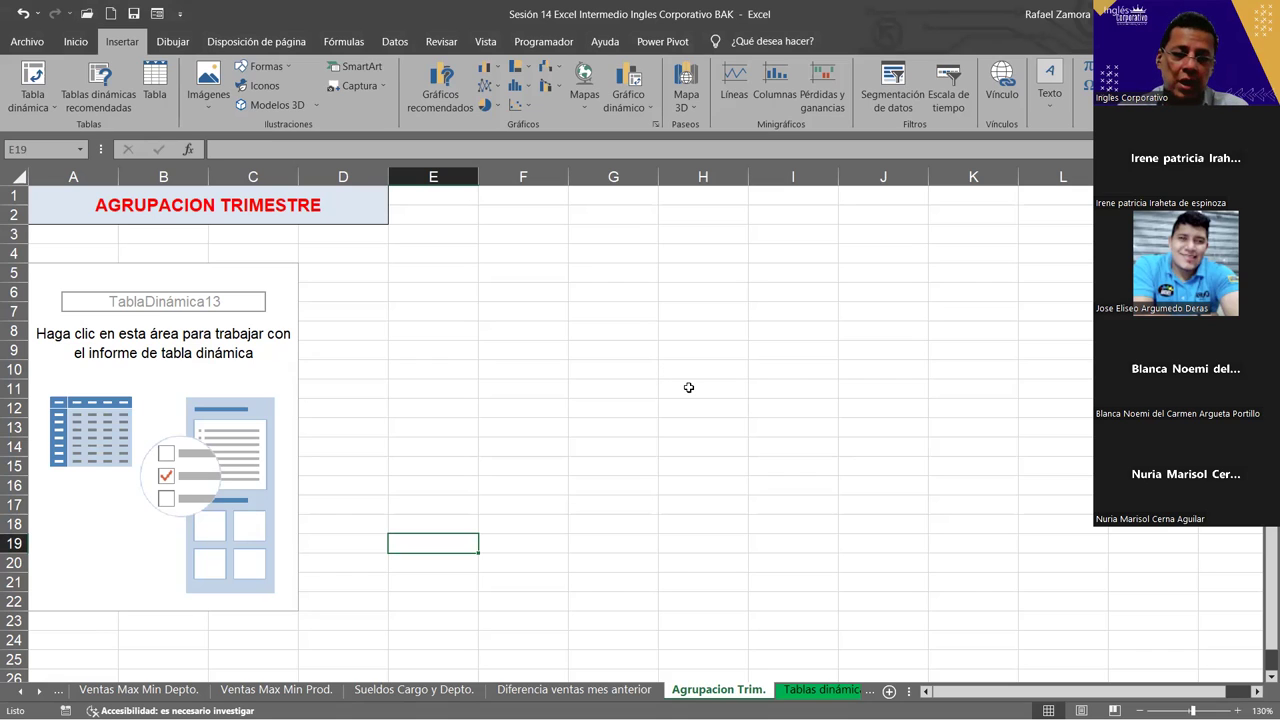
Move the selection into TablaDinámica13 so its PivotTable Fields list appears.
{"action": "left_click", "coordinate": [466, 446]}
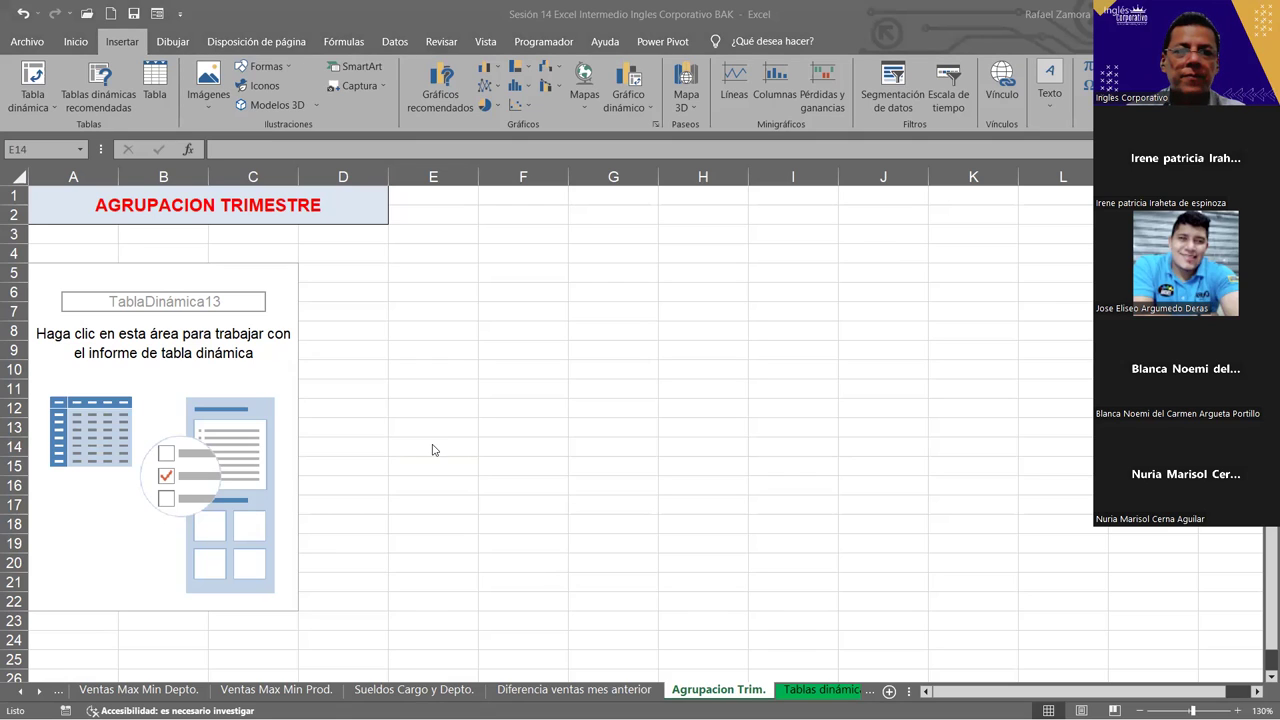
{"action": "key", "text": "alt+Tab"}
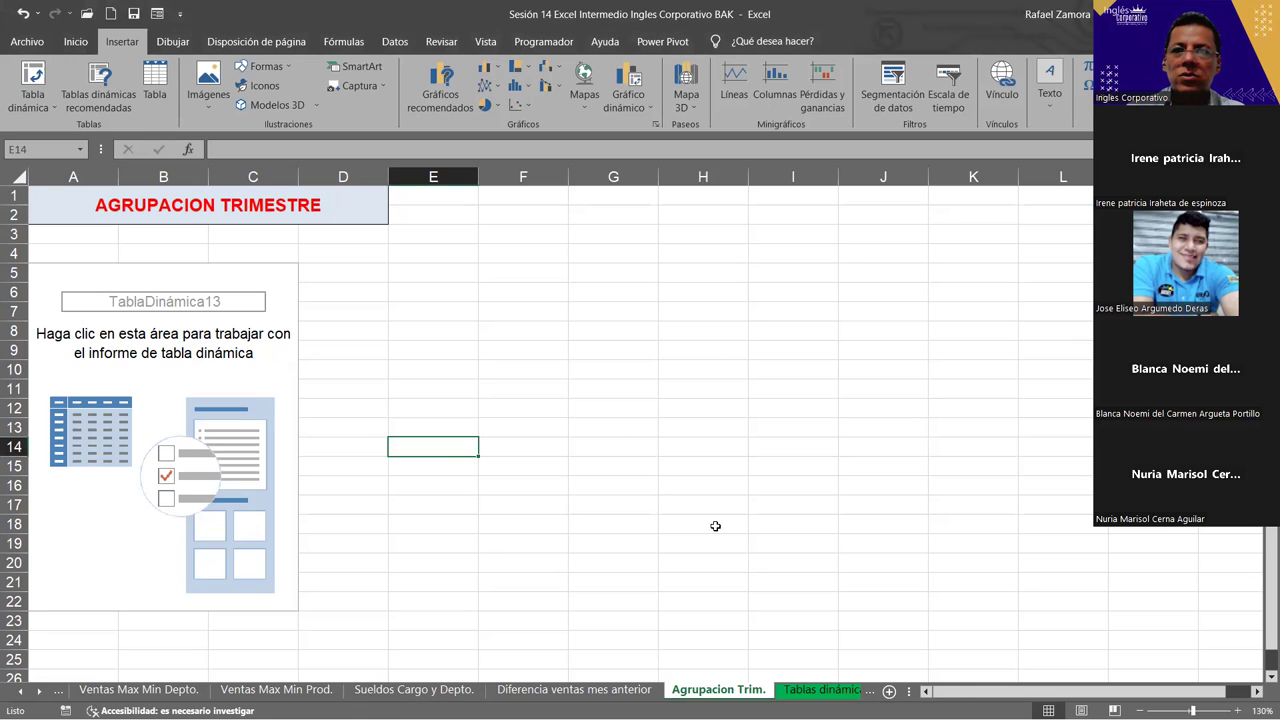
{"action": "key", "text": "Left"}
{"action": "key", "text": "Left"}
{"action": "key", "text": "Left"}
{"action": "key", "text": "Up"}
{"action": "key", "text": "Up"}
{"action": "key", "text": "Up"}
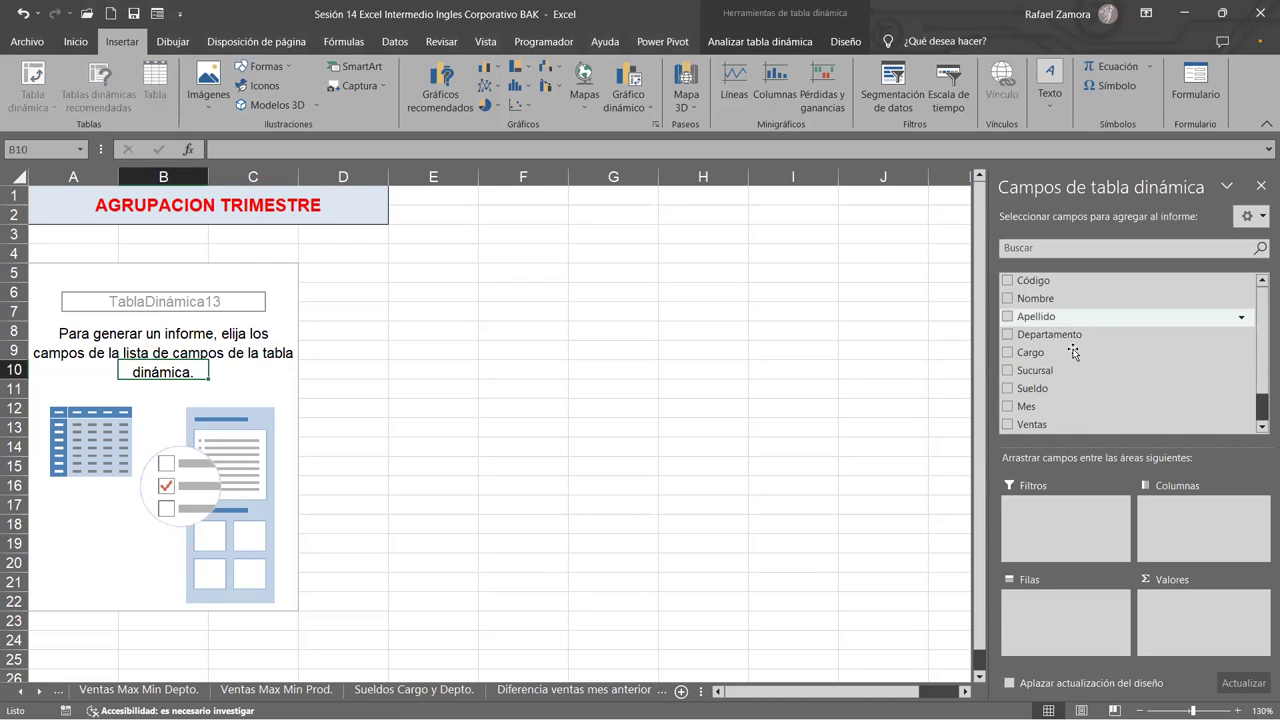
Sum Ventas by Mes in the pivot and format the sales in Contabilidad currency format.
{"action": "left_click_drag", "start_coordinate": [1055, 425], "coordinate": [1241, 641]}
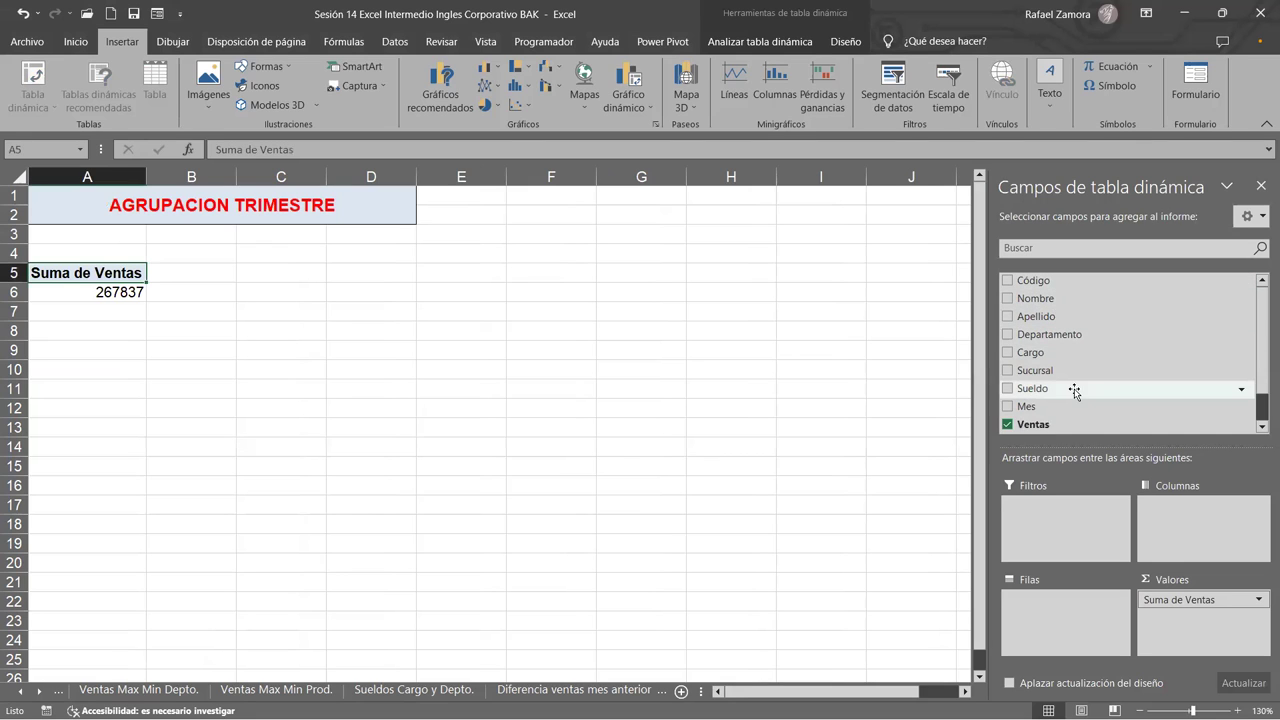
{"action": "left_click_drag", "start_coordinate": [1045, 406], "coordinate": [1051, 630]}
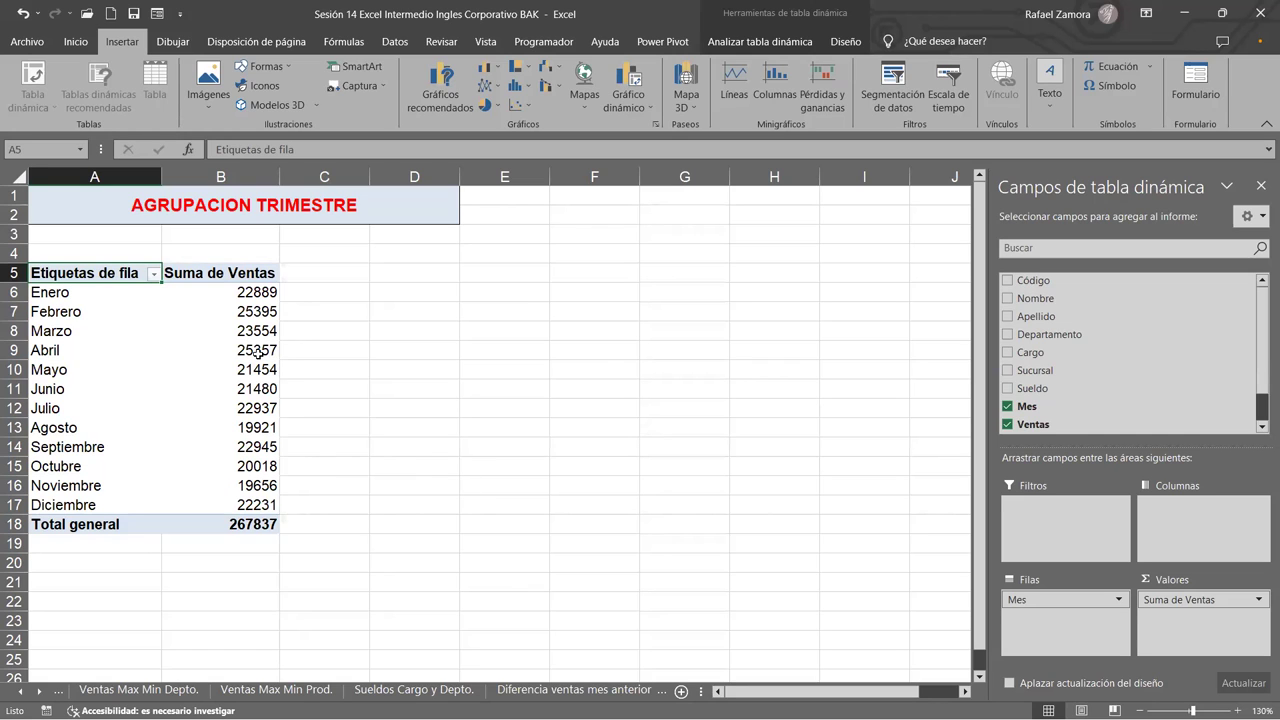
{"action": "left_click", "coordinate": [257, 338]}
{"action": "right_click", "coordinate": [258, 343]}
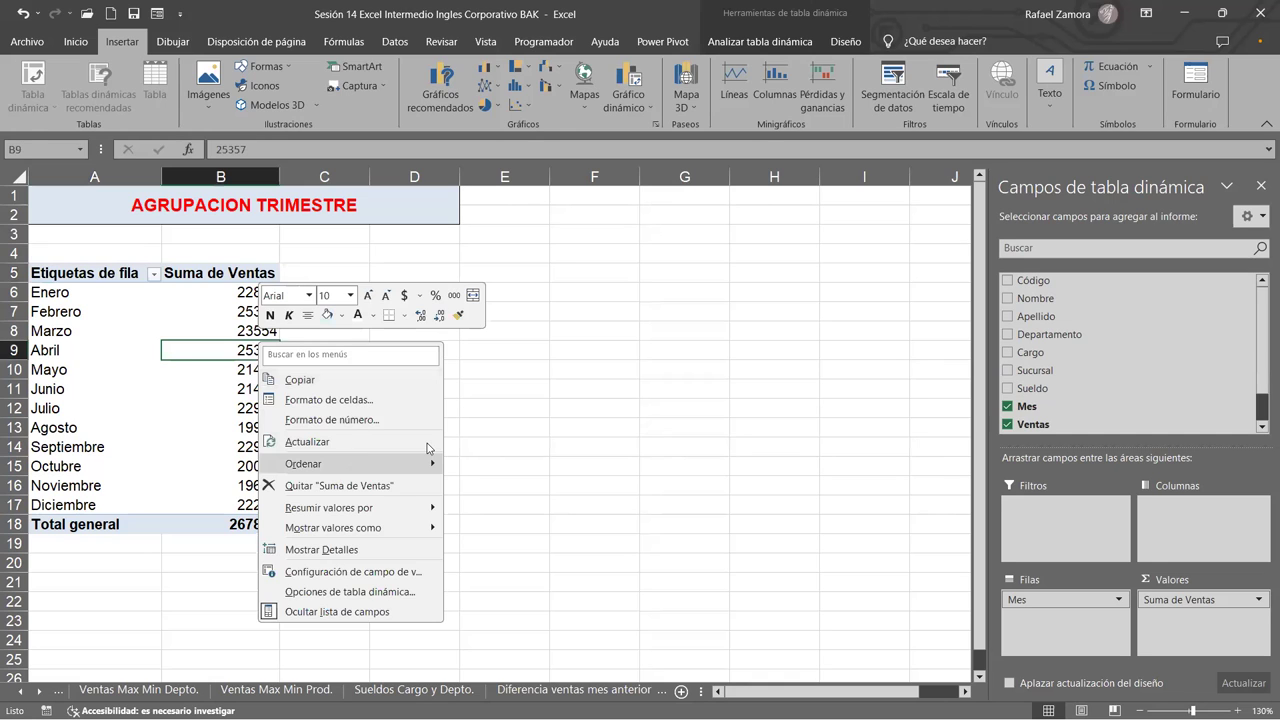
{"action": "left_click", "coordinate": [330, 420]}
{"action": "left_click", "coordinate": [190, 312]}
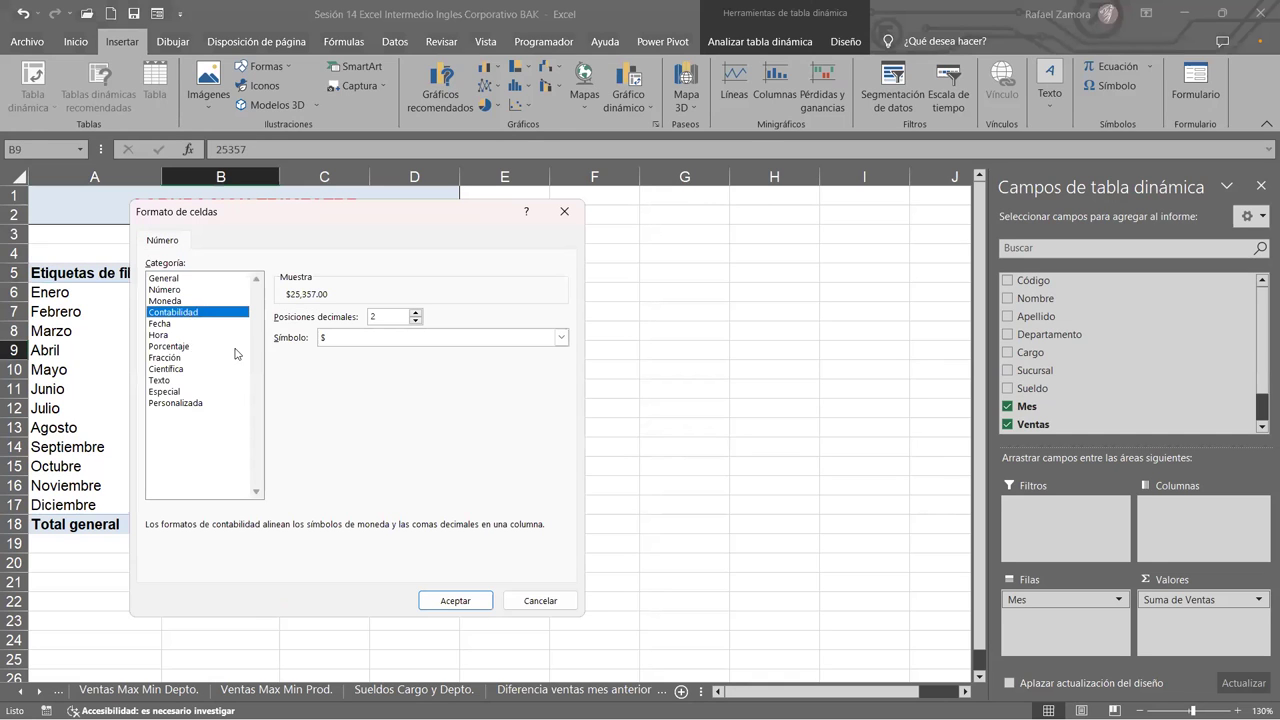
{"action": "left_click", "coordinate": [443, 602]}
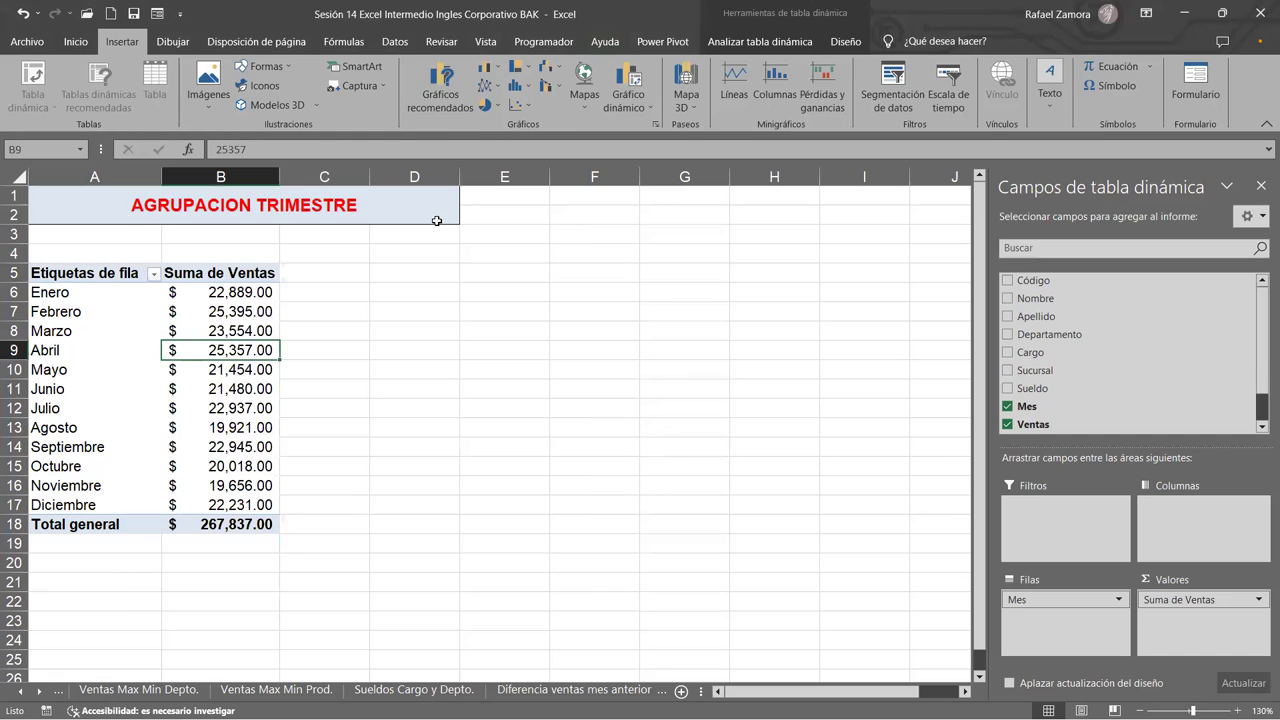
{"action": "left_click", "coordinate": [108, 386]}
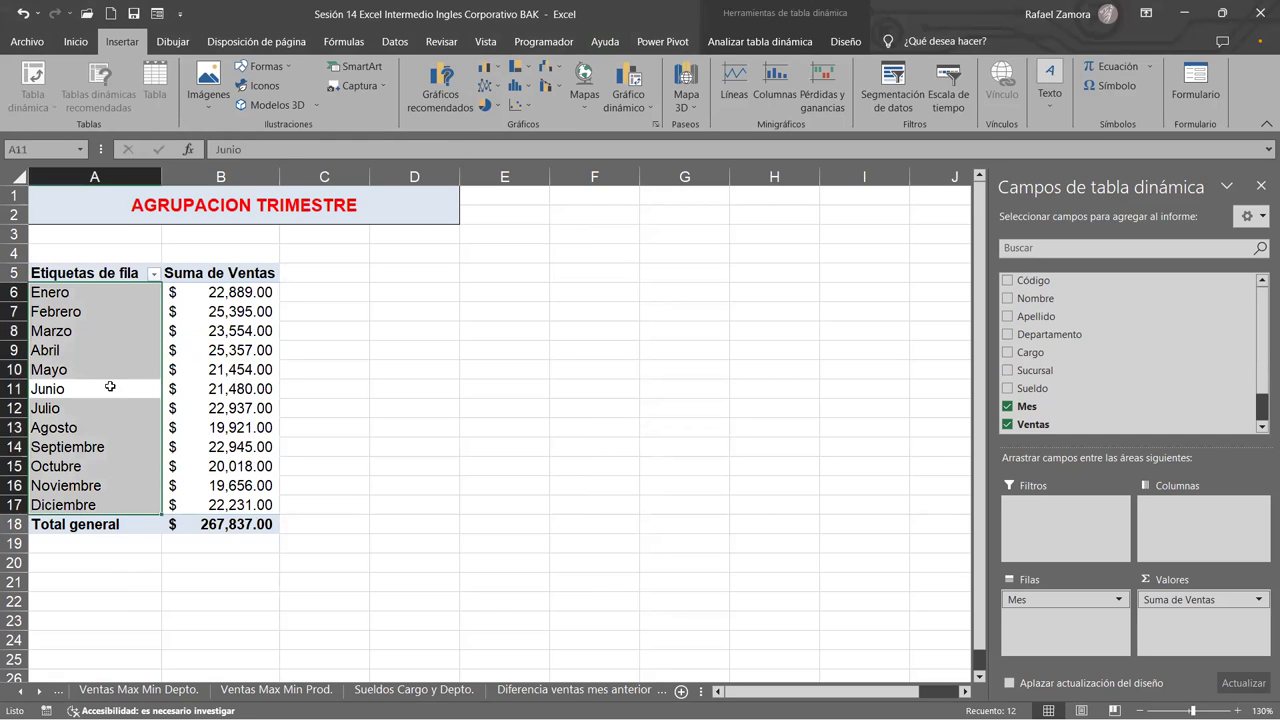
Move Mes to the pivot columns and add Departamento as the rows.
{"action": "left_click", "coordinate": [232, 430]}
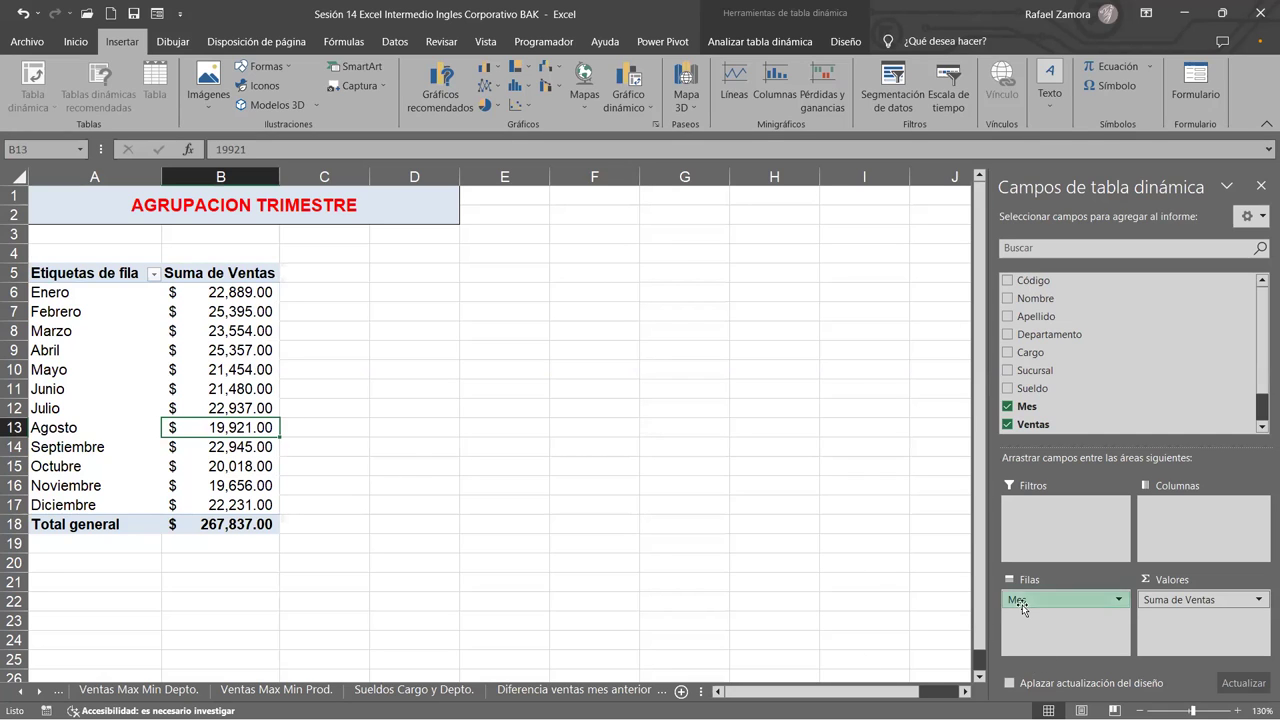
{"action": "left_click_drag", "start_coordinate": [1022, 608], "coordinate": [1216, 552]}
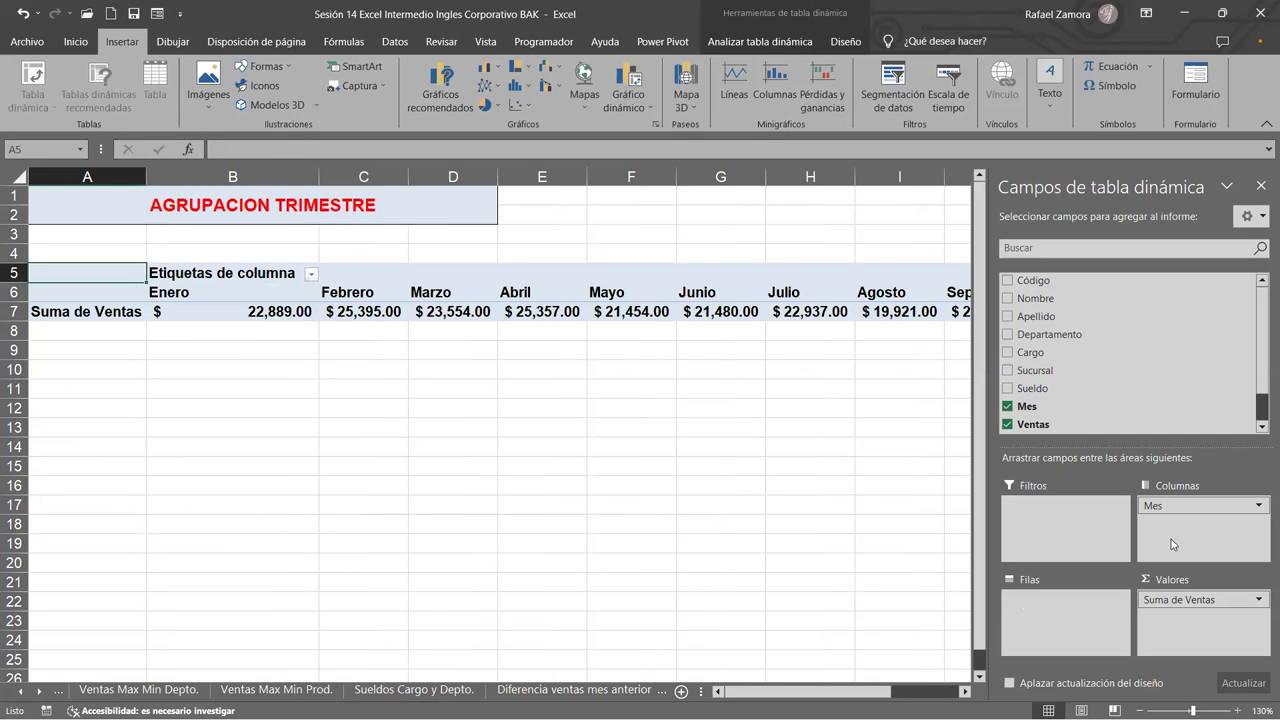
{"action": "left_click_drag", "start_coordinate": [1070, 336], "coordinate": [1080, 612]}
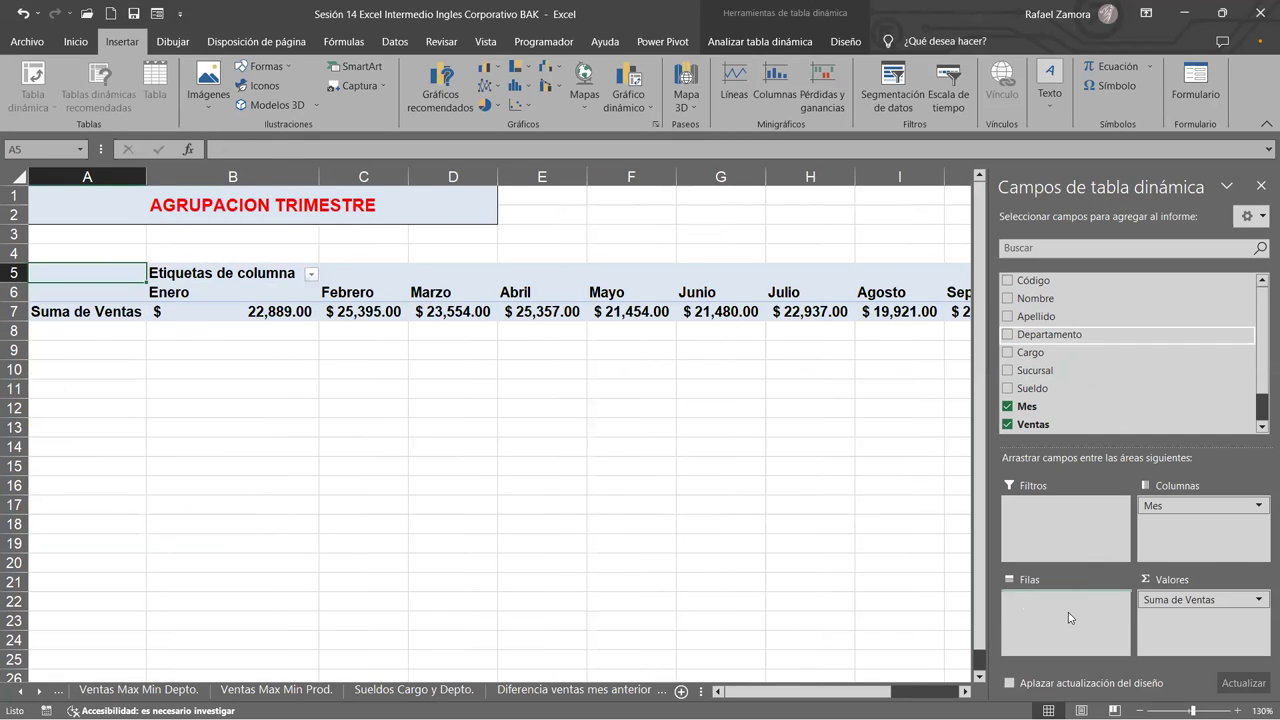
{"action": "left_click_drag", "start_coordinate": [752, 695], "coordinate": [820, 694]}
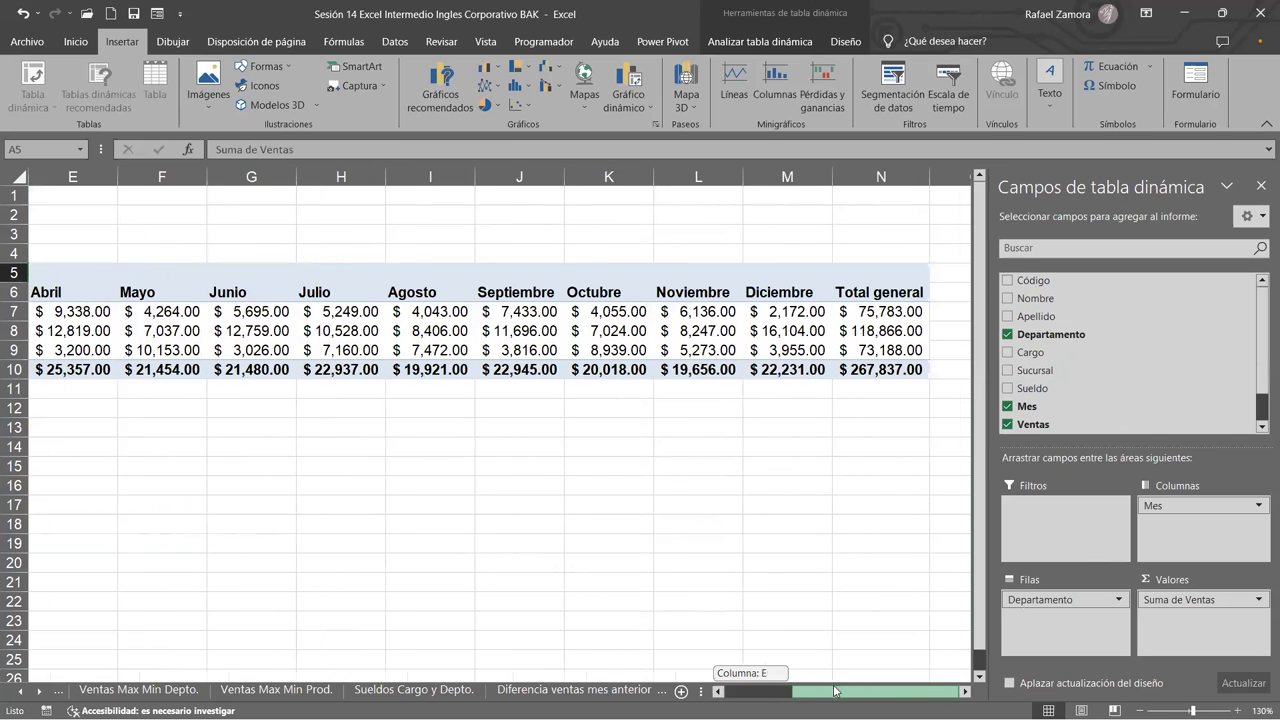
{"action": "left_click", "coordinate": [751, 563]}
Return Mes to the rows, leaving Administración, Comercial and Marketing across the columns.
{"action": "mouse_move", "coordinate": [1038, 697]}
{"action": "left_mouse_down"}
{"action": "mouse_move", "coordinate": [1000, 678]}
{"action": "mouse_move", "coordinate": [940, 690]}
{"action": "left_mouse_up"}
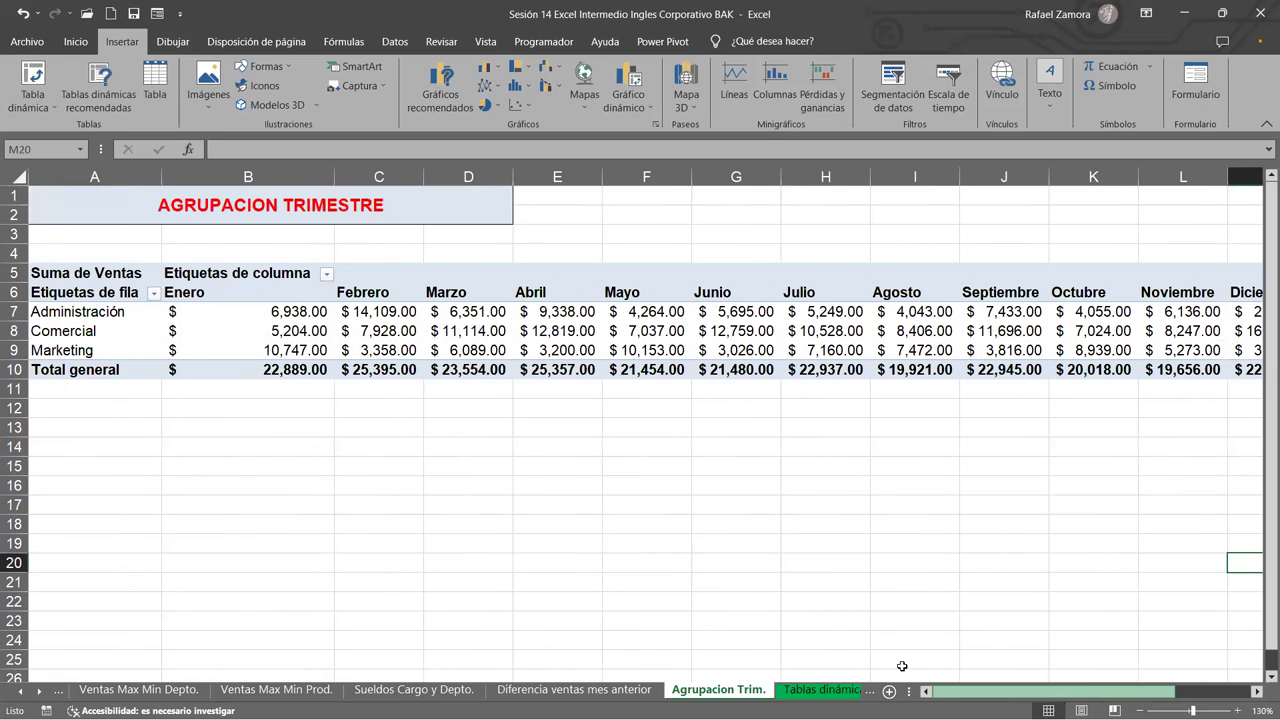
{"action": "mouse_move", "coordinate": [404, 360]}
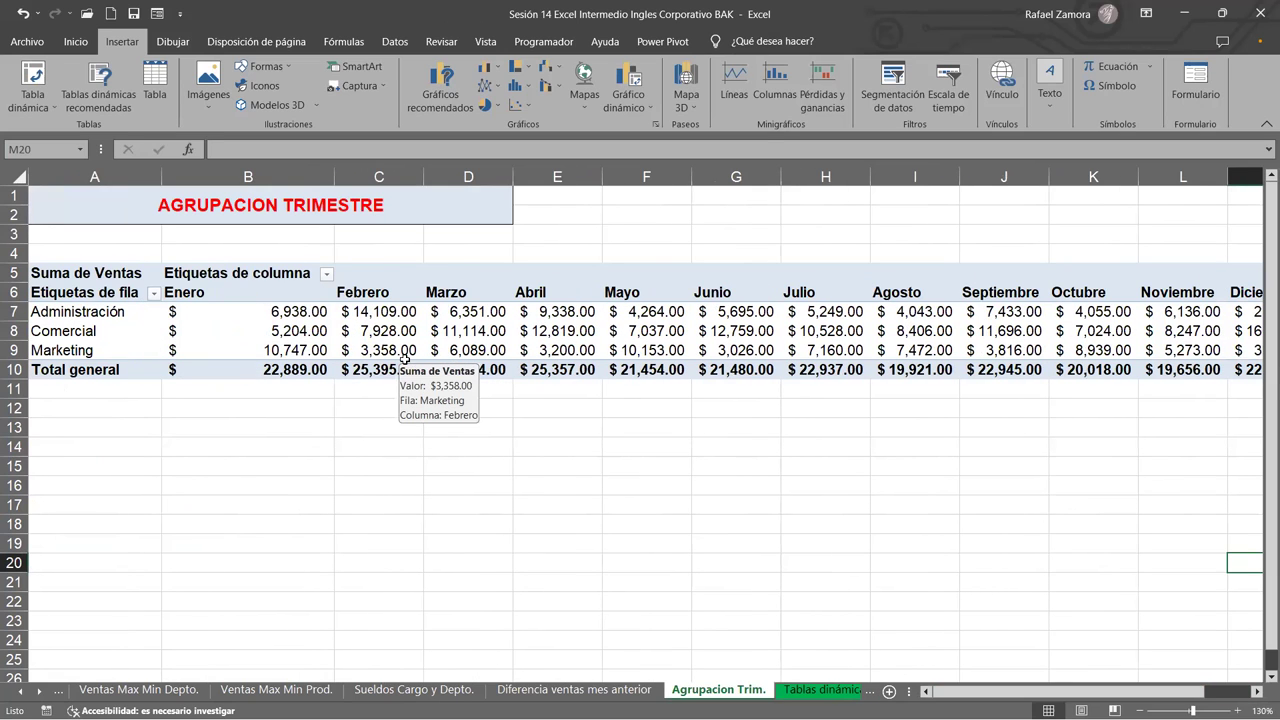
{"action": "left_click", "coordinate": [405, 357]}
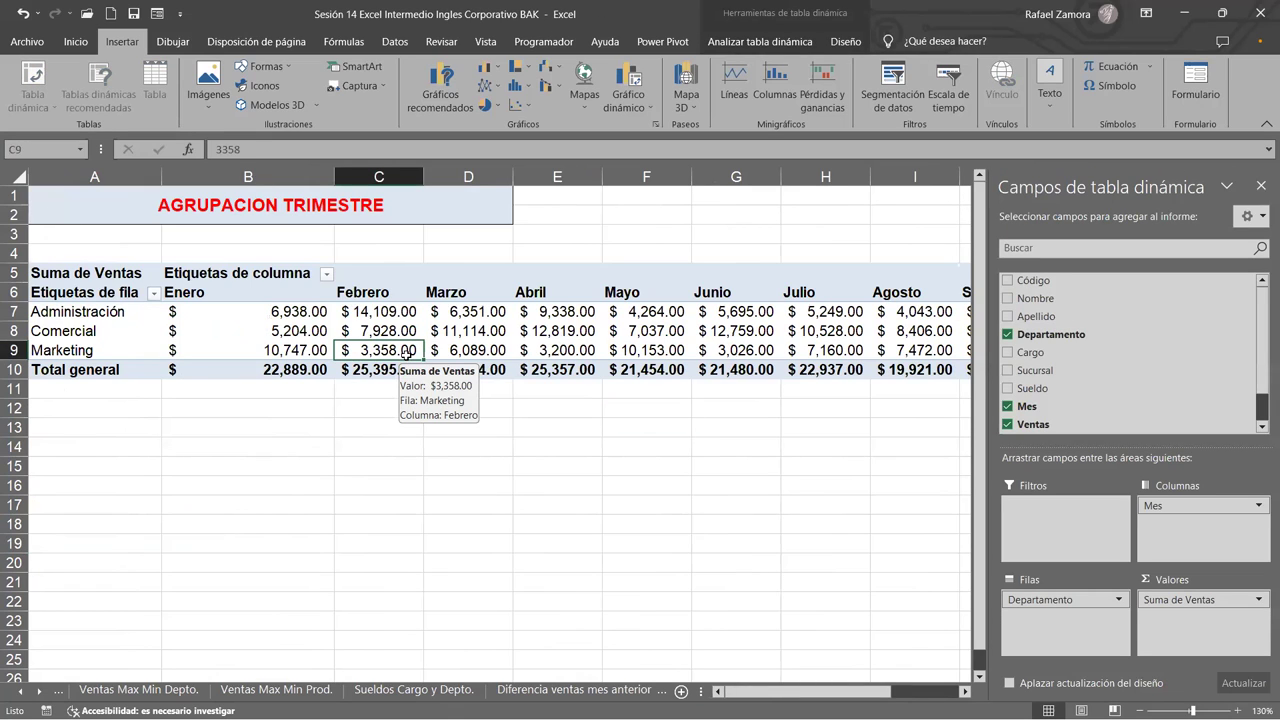
{"action": "mouse_move", "coordinate": [1175, 505]}
{"action": "left_mouse_down"}
{"action": "mouse_move", "coordinate": [1177, 530]}
{"action": "mouse_move", "coordinate": [1065, 625]}
{"action": "mouse_move", "coordinate": [1212, 553]}
{"action": "left_mouse_up"}
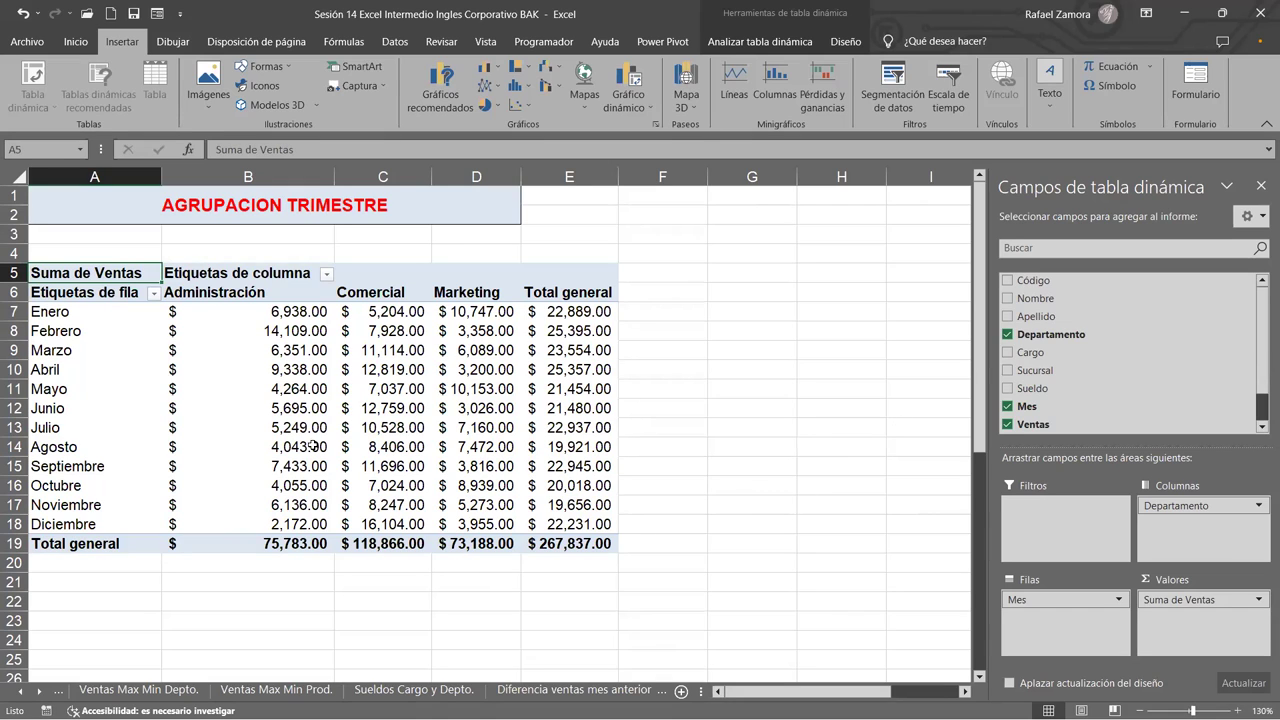
Show only department sales totals across the pivot columns, $267,837.00 overall.
{"action": "mouse_move", "coordinate": [209, 431]}
Try employee Nombre as pivot rows and browse them, then restore the month-by-department grid.
{"action": "left_click_drag", "start_coordinate": [1036, 298], "coordinate": [1060, 612]}
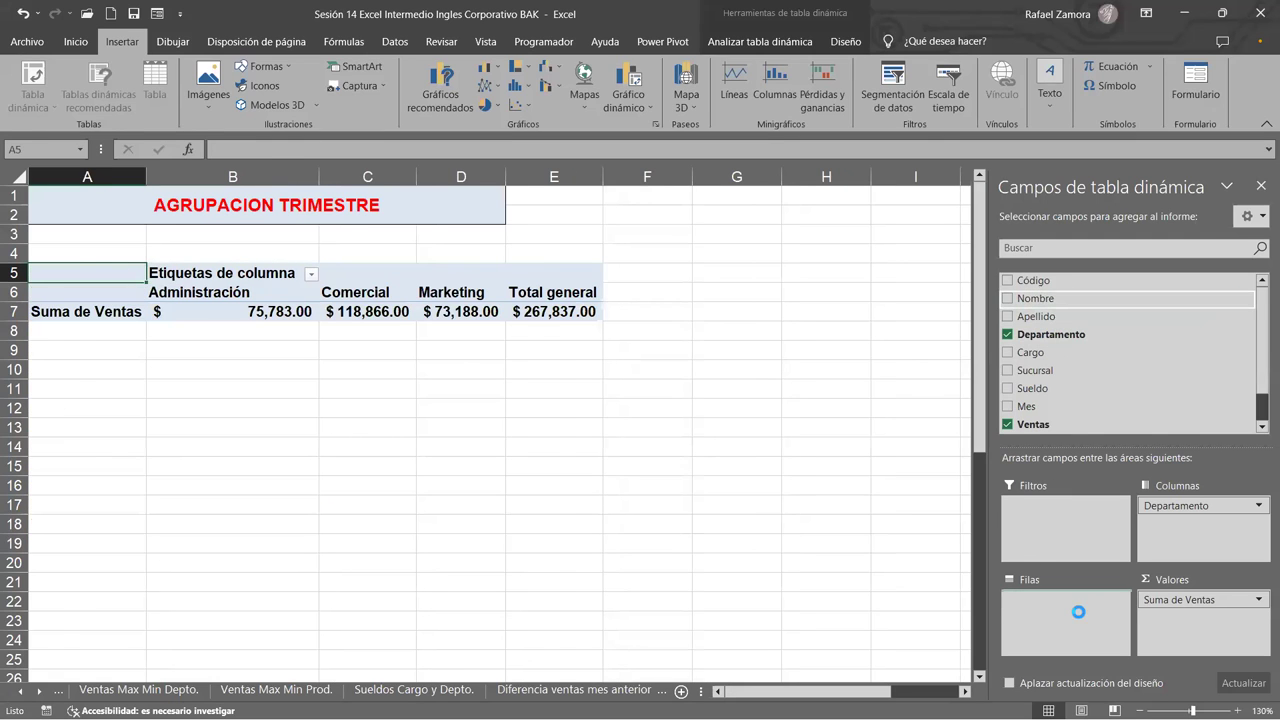
{"action": "scroll", "coordinate": [886, 528], "scroll_direction": "down", "scroll_amount": 5}
{"action": "scroll", "coordinate": [697, 592], "scroll_direction": "down", "scroll_amount": 6}
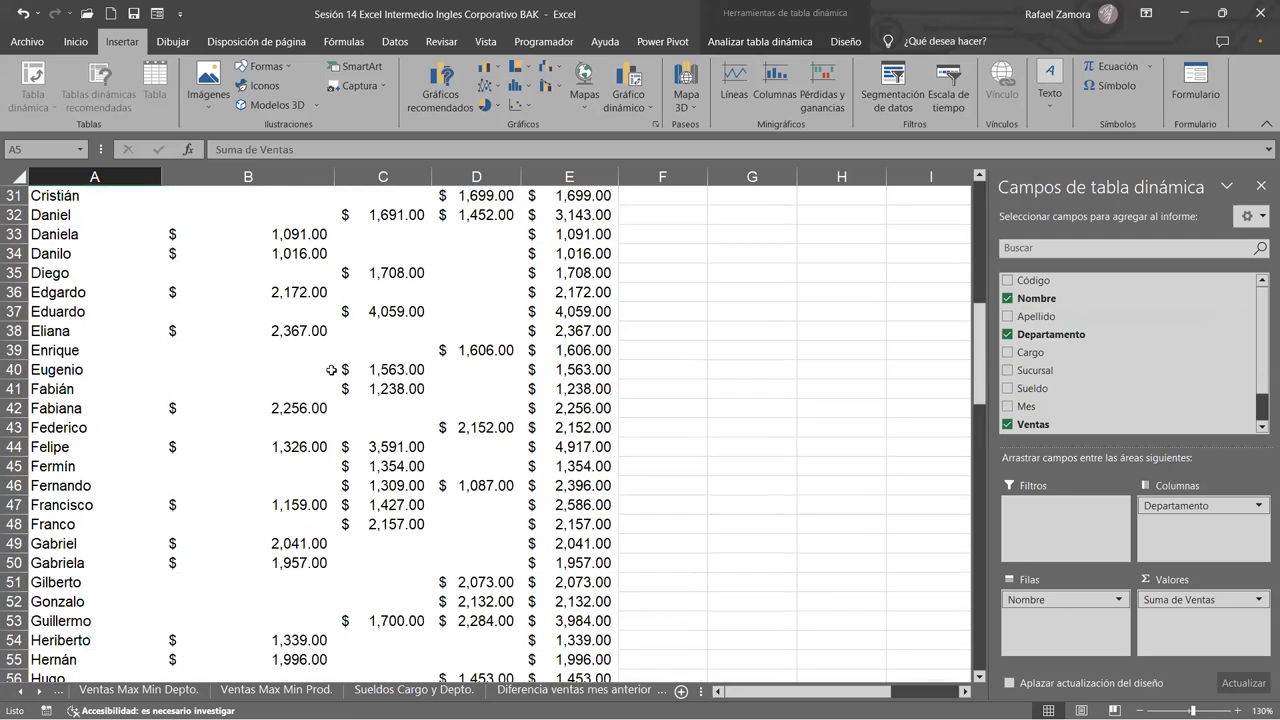
{"action": "left_click", "coordinate": [102, 388]}
{"action": "key", "text": "ctrl+Down"}
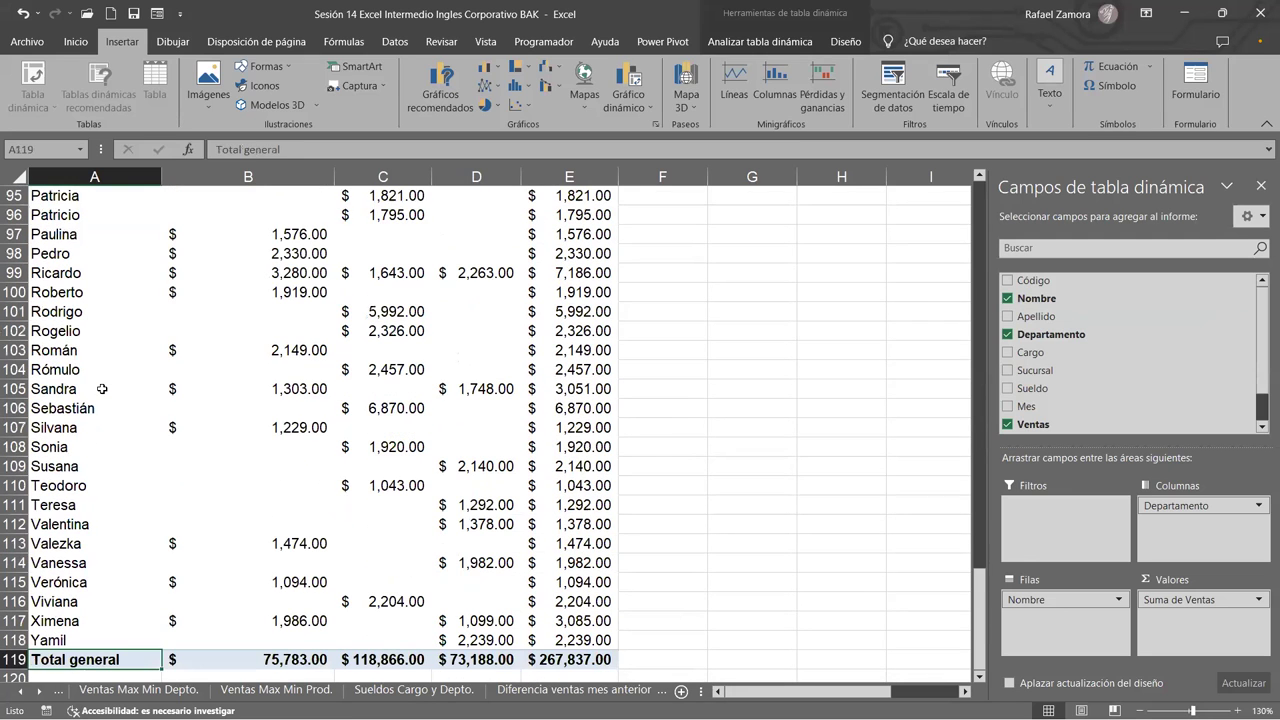
{"action": "mouse_move", "coordinate": [219, 545]}
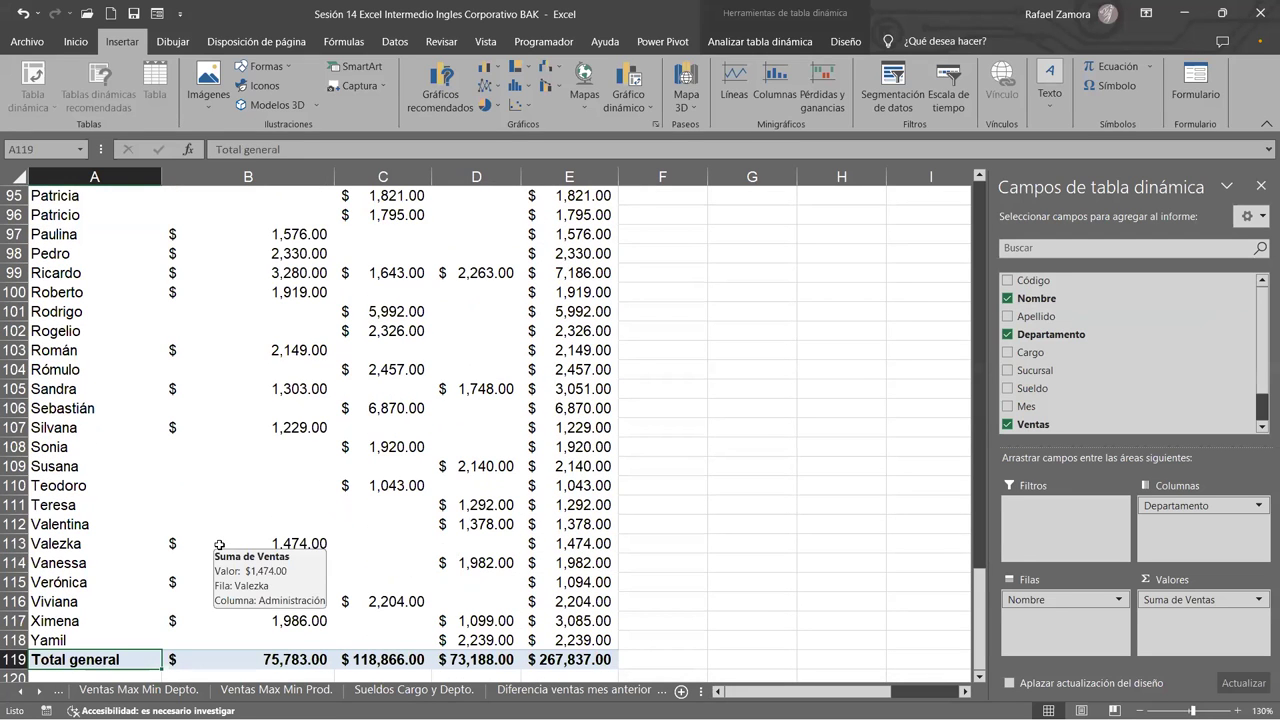
{"action": "key", "text": "ctrl+Up"}
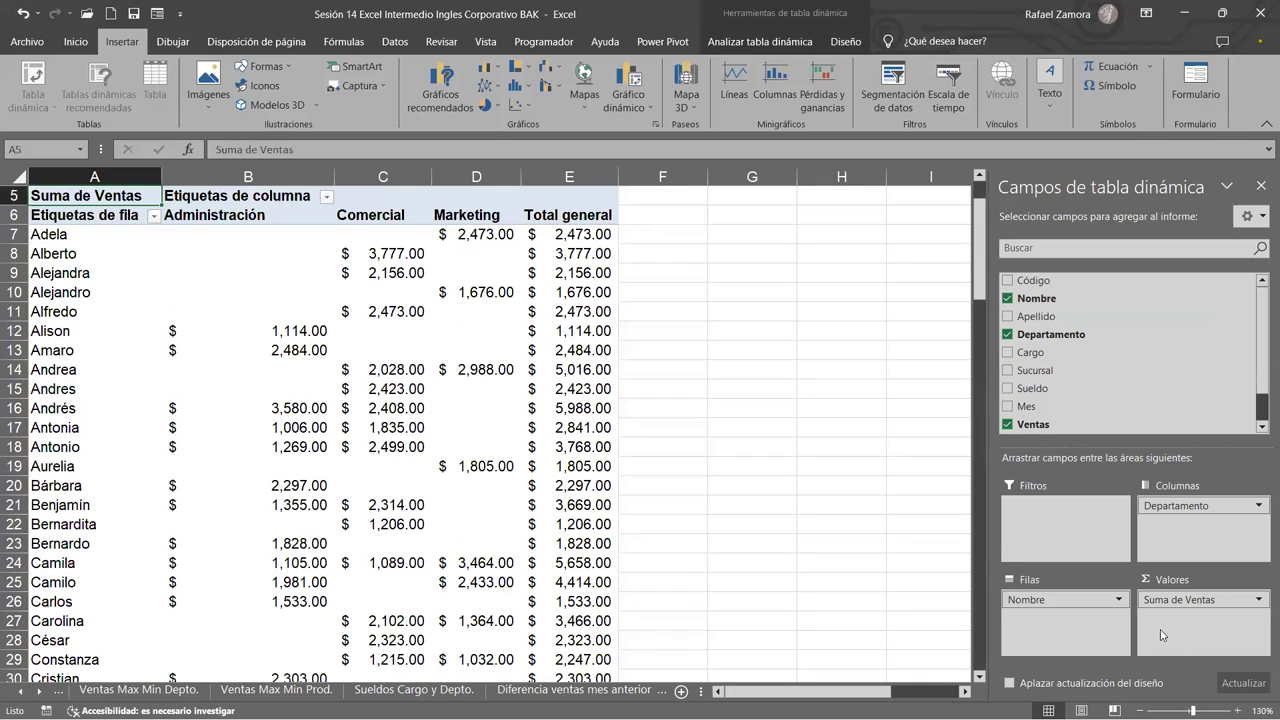
{"action": "mouse_move", "coordinate": [1019, 600]}
{"action": "left_mouse_down"}
{"action": "mouse_move", "coordinate": [1091, 397]}
{"action": "mouse_move", "coordinate": [1046, 392]}
{"action": "mouse_move", "coordinate": [1062, 612]}
{"action": "left_mouse_up"}
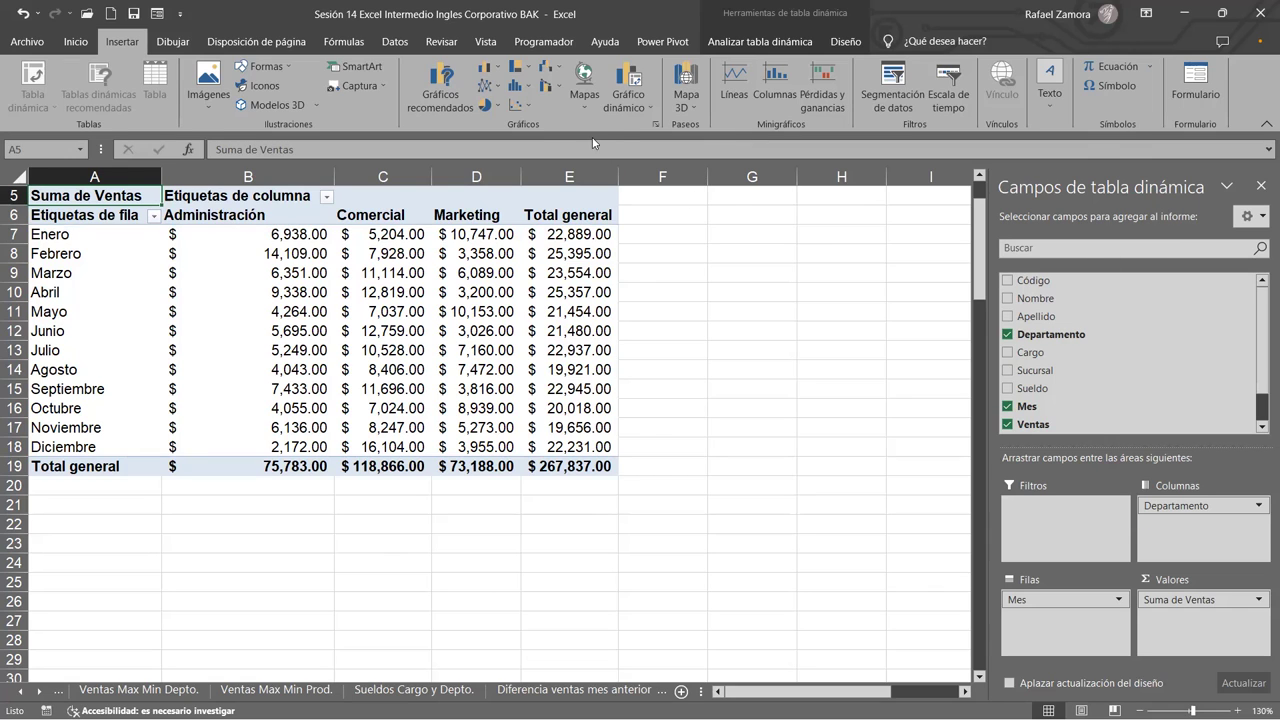
Try grouping Febrero alone, dismiss the warning, and remove Departamento from the pivot columns.
{"action": "left_click", "coordinate": [84, 236]}
{"action": "right_click", "coordinate": [84, 236]}
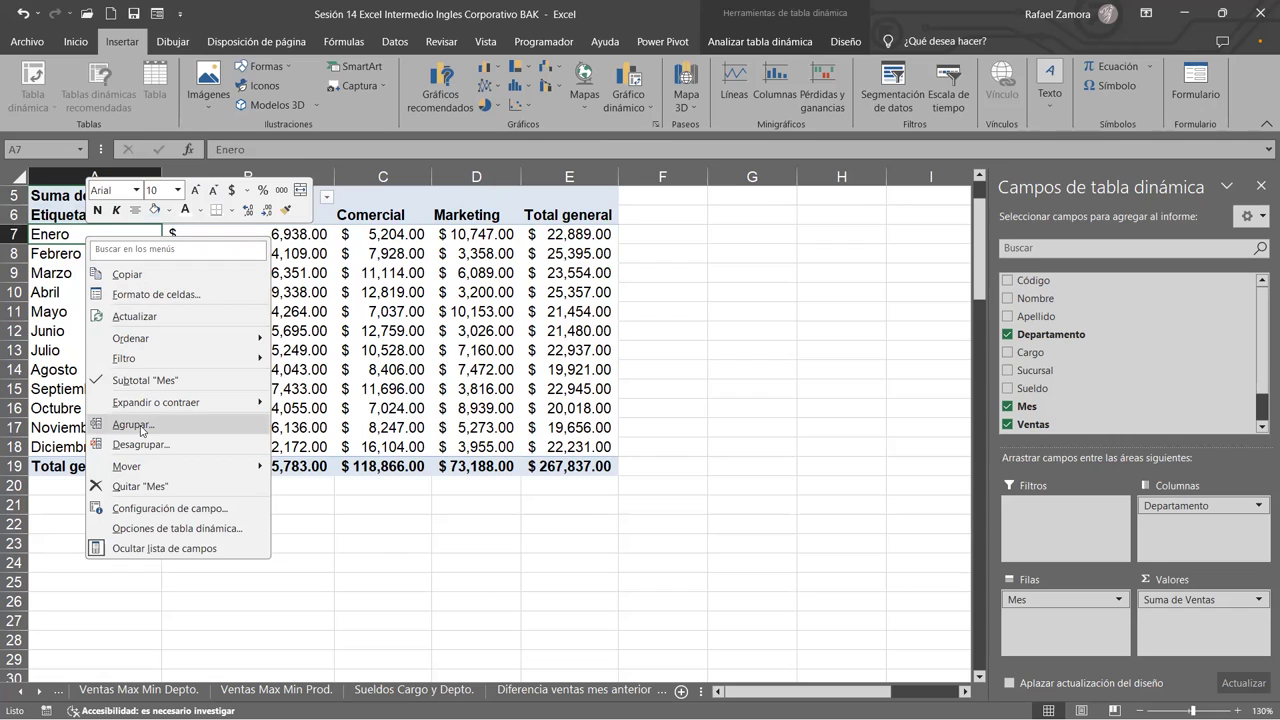
{"action": "left_click", "coordinate": [93, 259]}
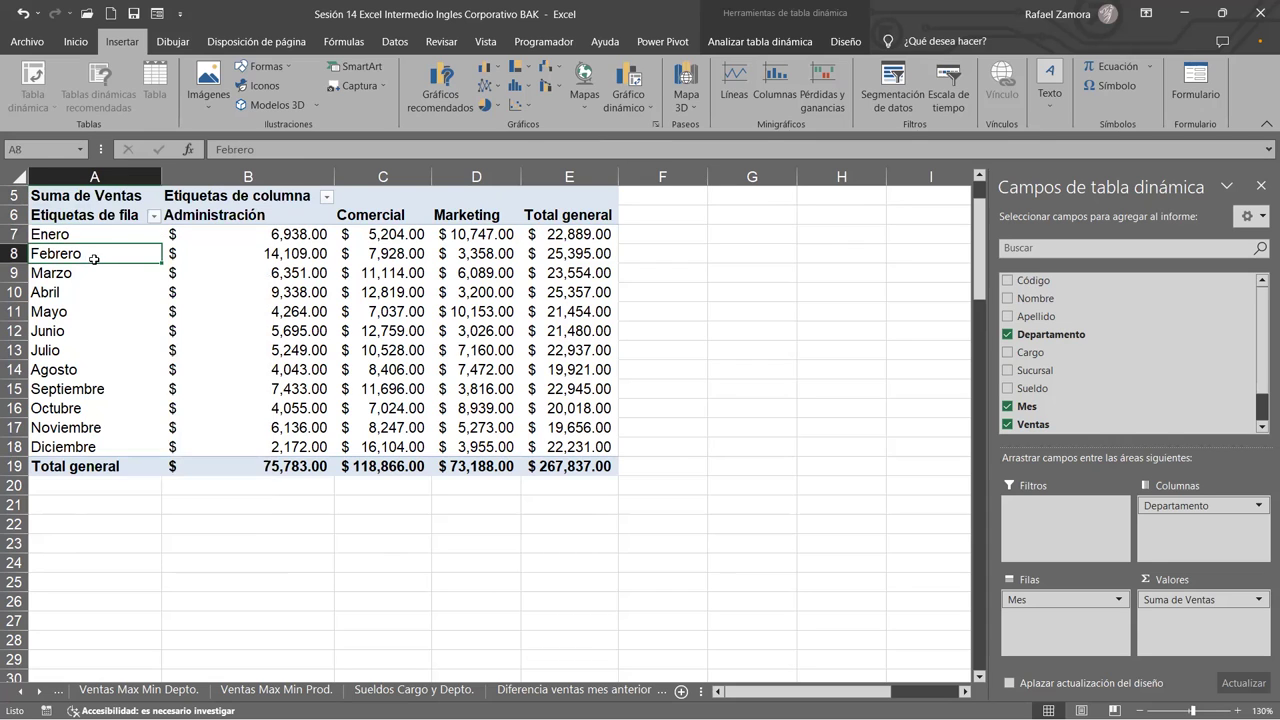
{"action": "right_click", "coordinate": [93, 259]}
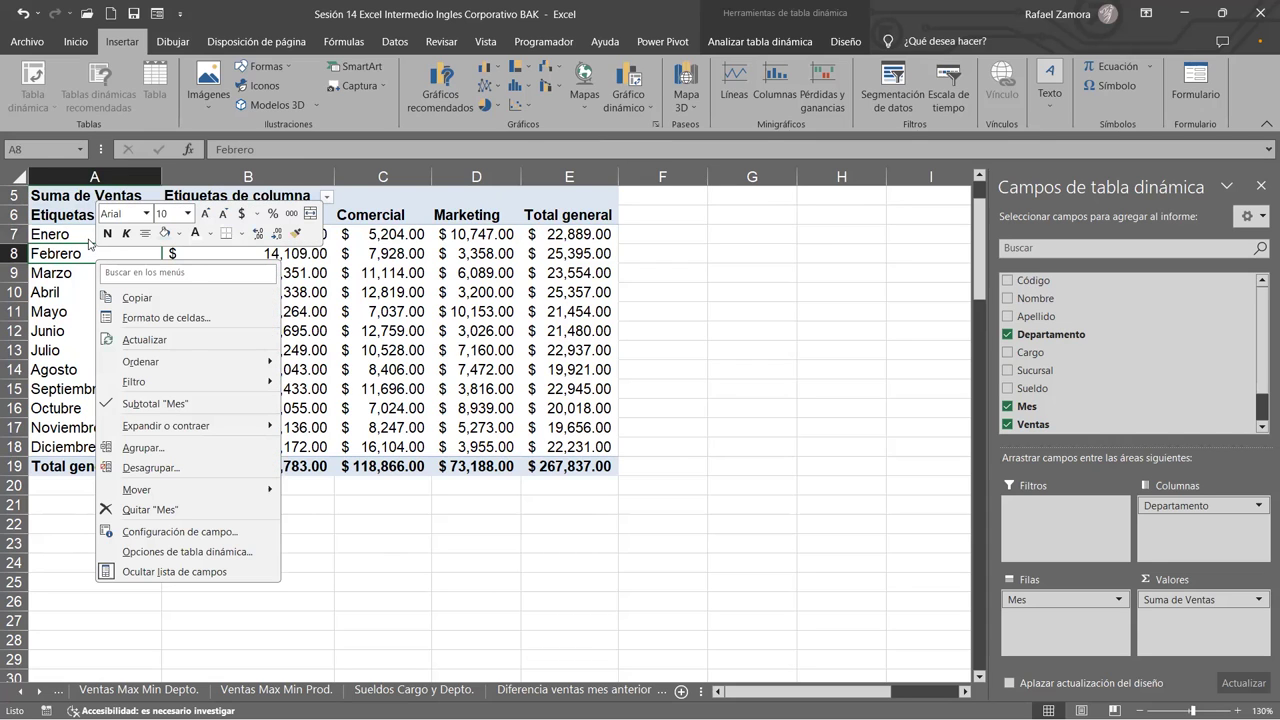
{"action": "left_click", "coordinate": [150, 447]}
{"action": "left_click", "coordinate": [743, 403]}
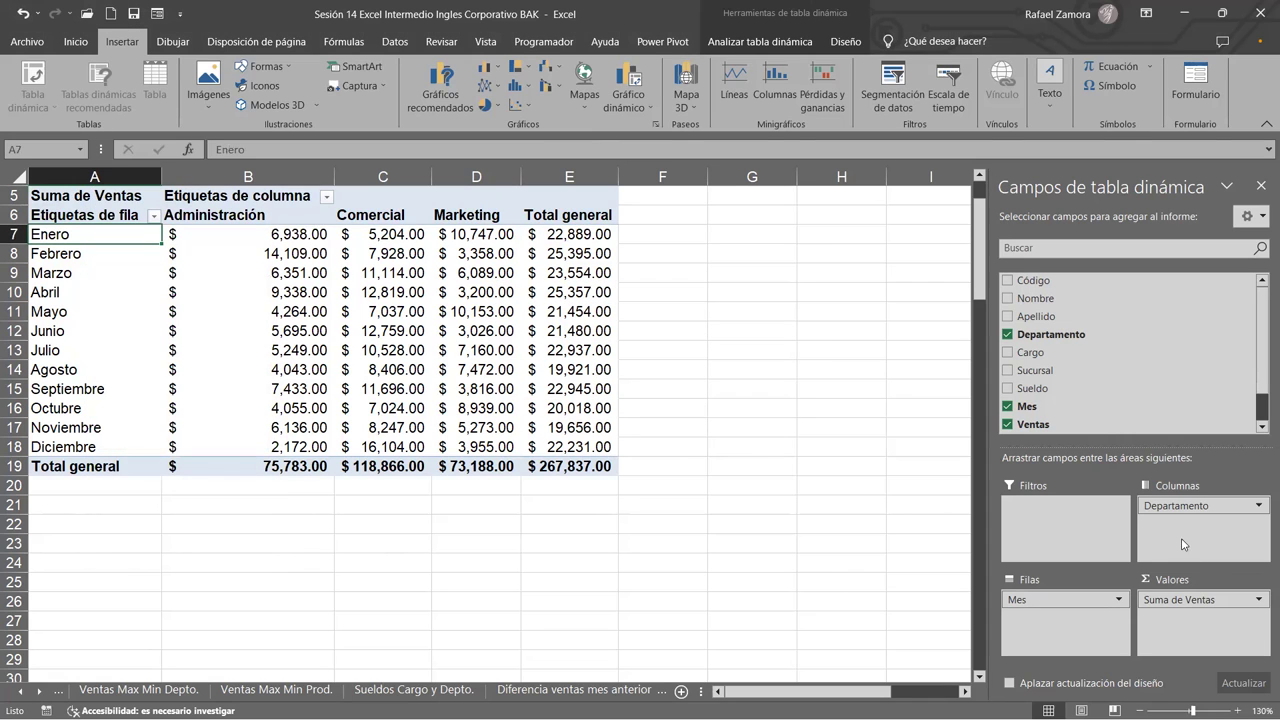
{"action": "left_click_drag", "start_coordinate": [1182, 506], "coordinate": [1163, 303]}
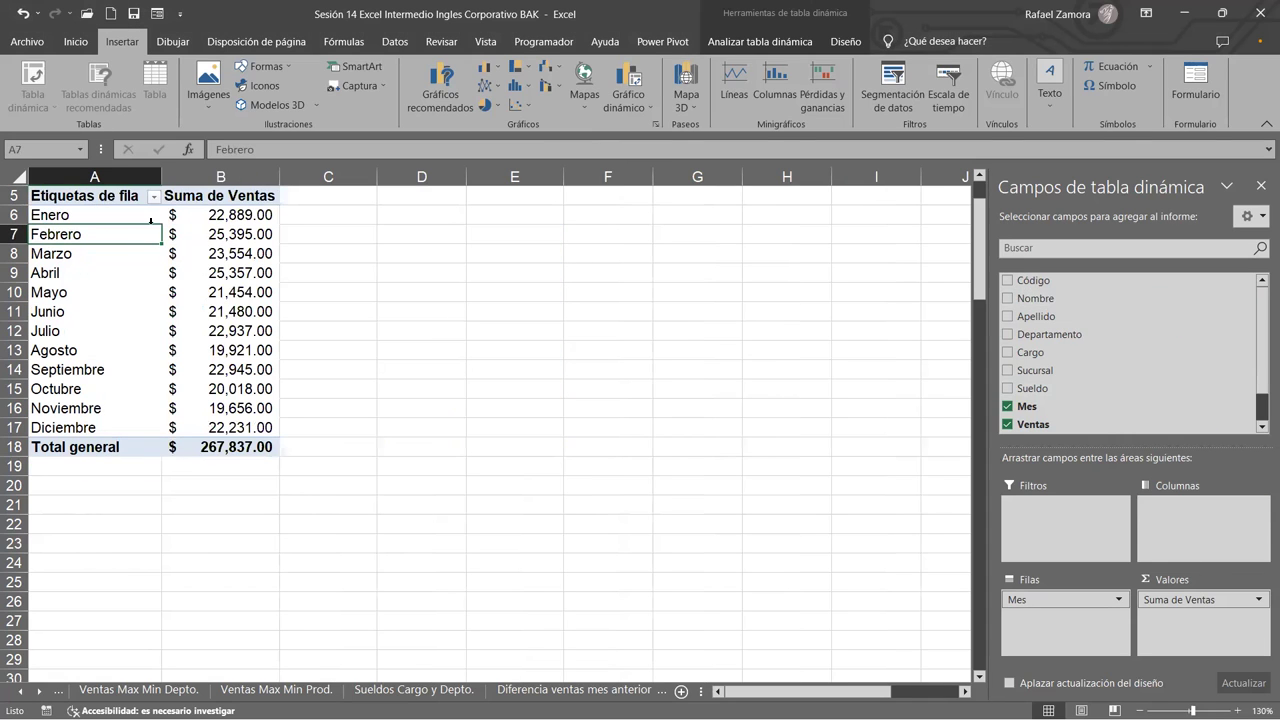
{"action": "left_click", "coordinate": [118, 216]}
{"action": "right_click", "coordinate": [120, 220]}
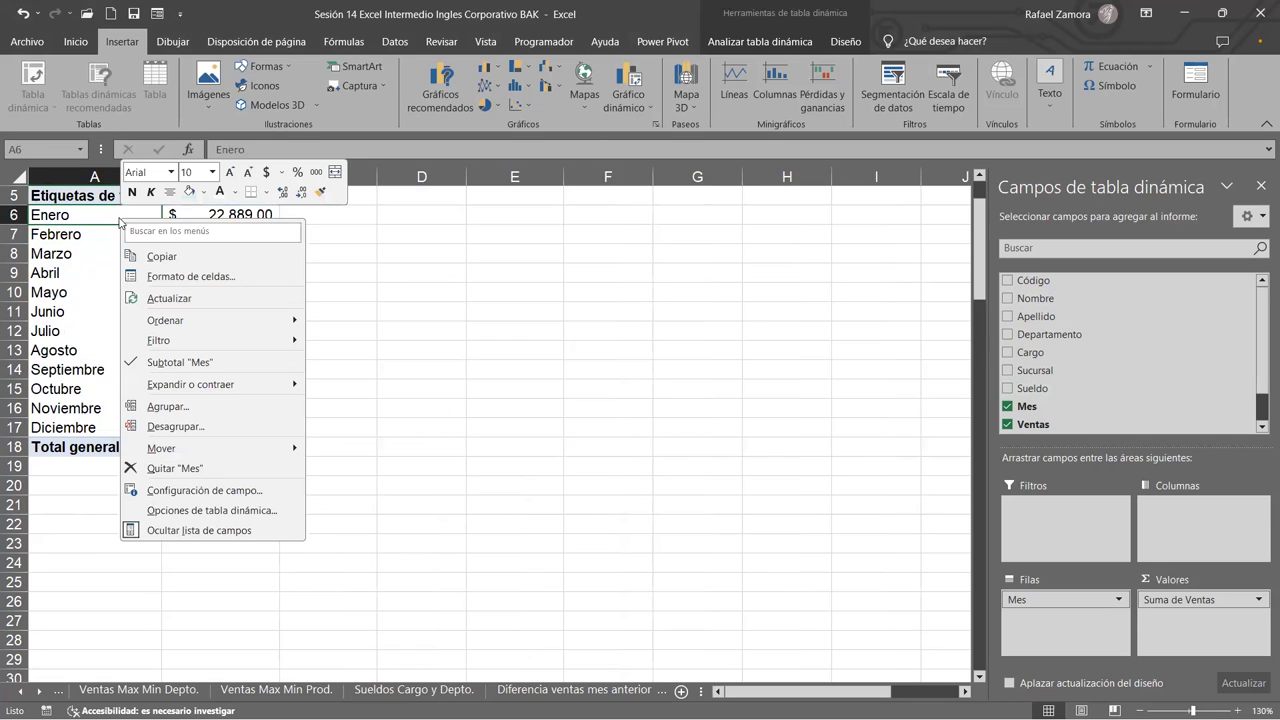
{"action": "left_click", "coordinate": [247, 411]}
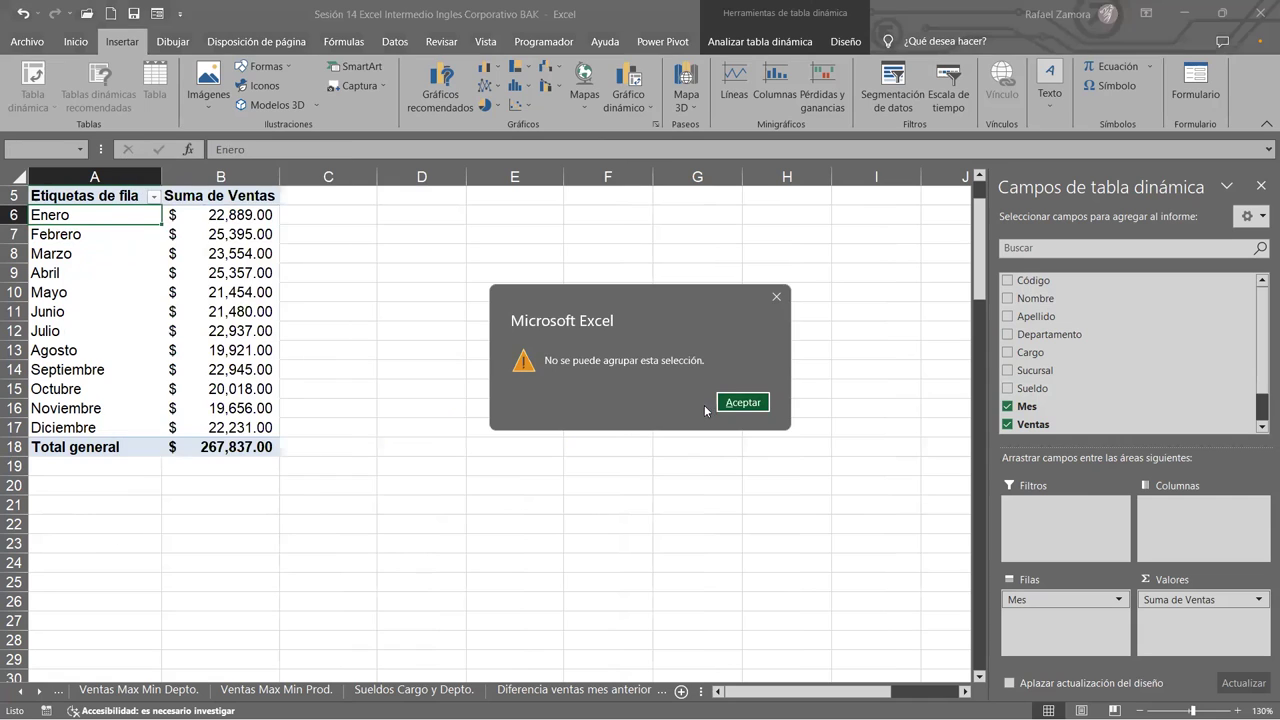
{"action": "left_click", "coordinate": [720, 403]}
{"action": "right_click", "coordinate": [86, 260]}
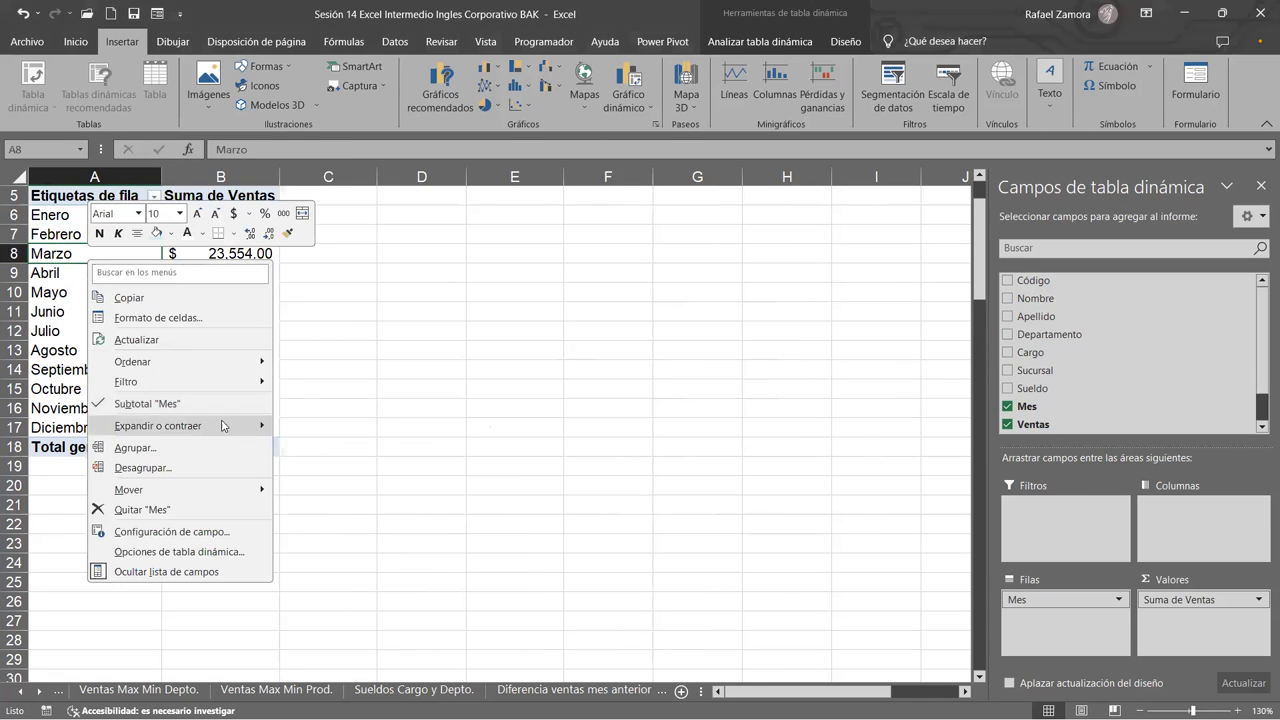
{"action": "right_click", "coordinate": [63, 218]}
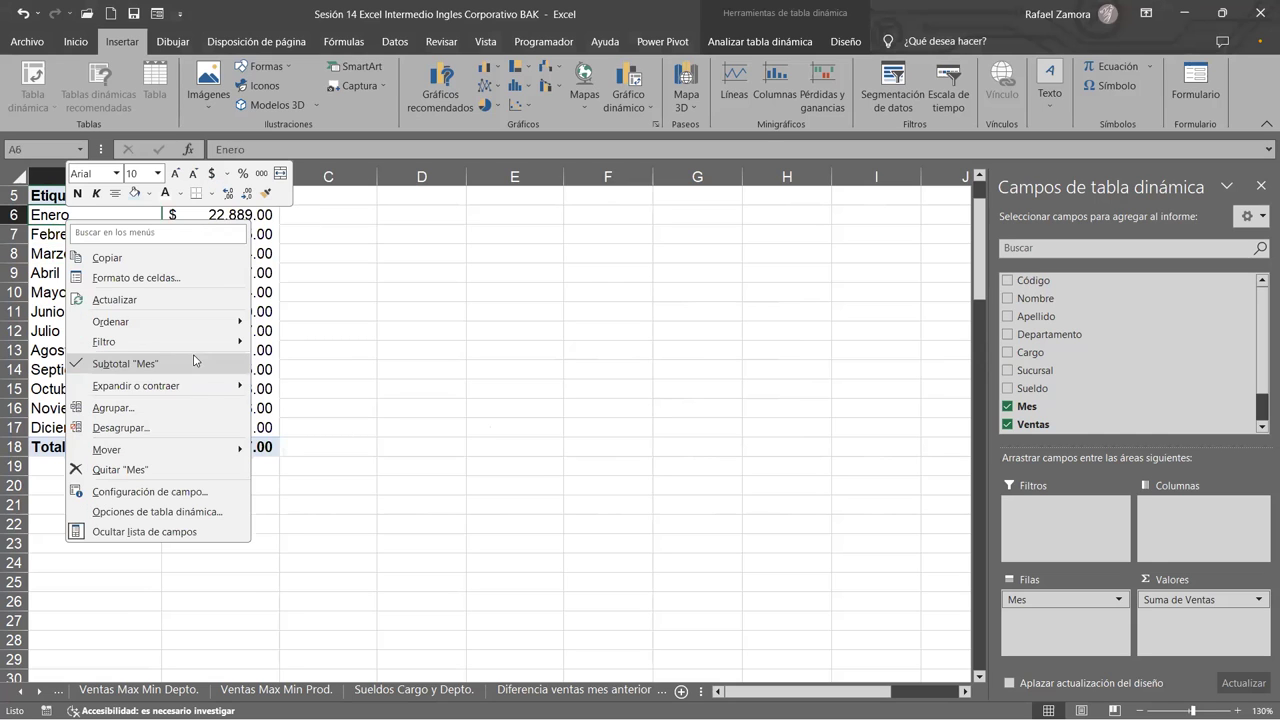
{"action": "mouse_move", "coordinate": [201, 391]}
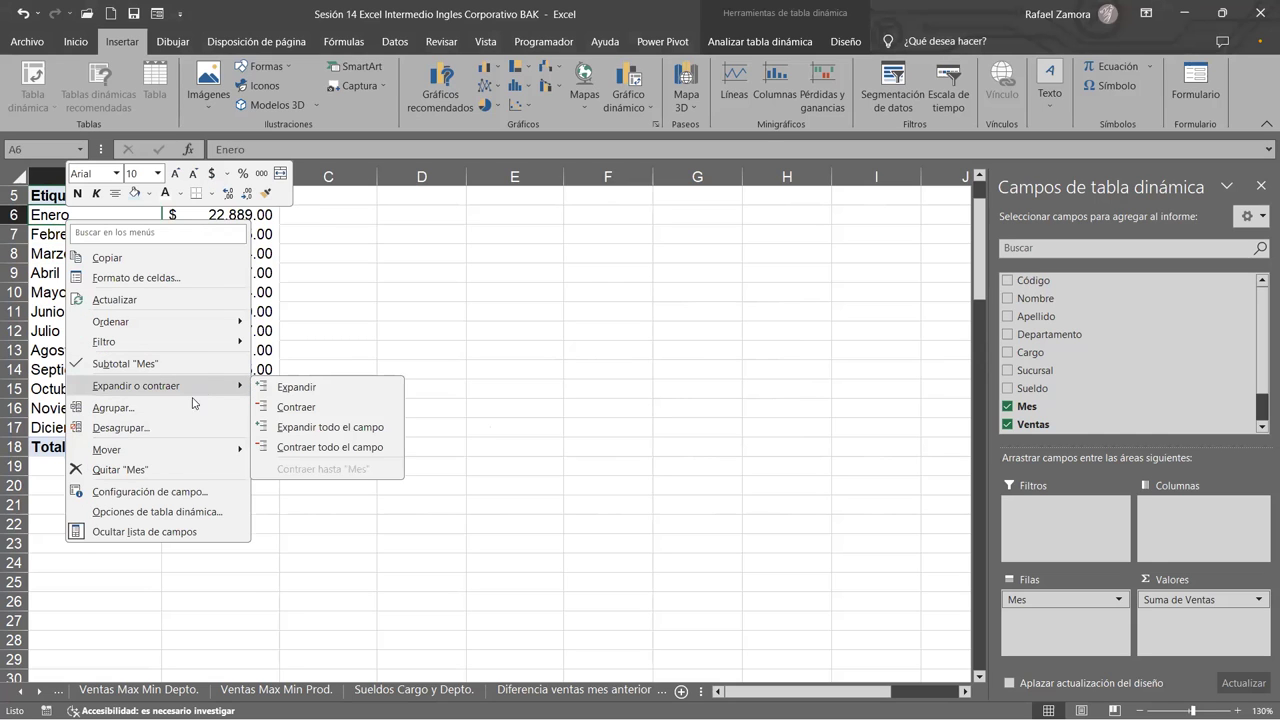
{"action": "left_click", "coordinate": [186, 407]}
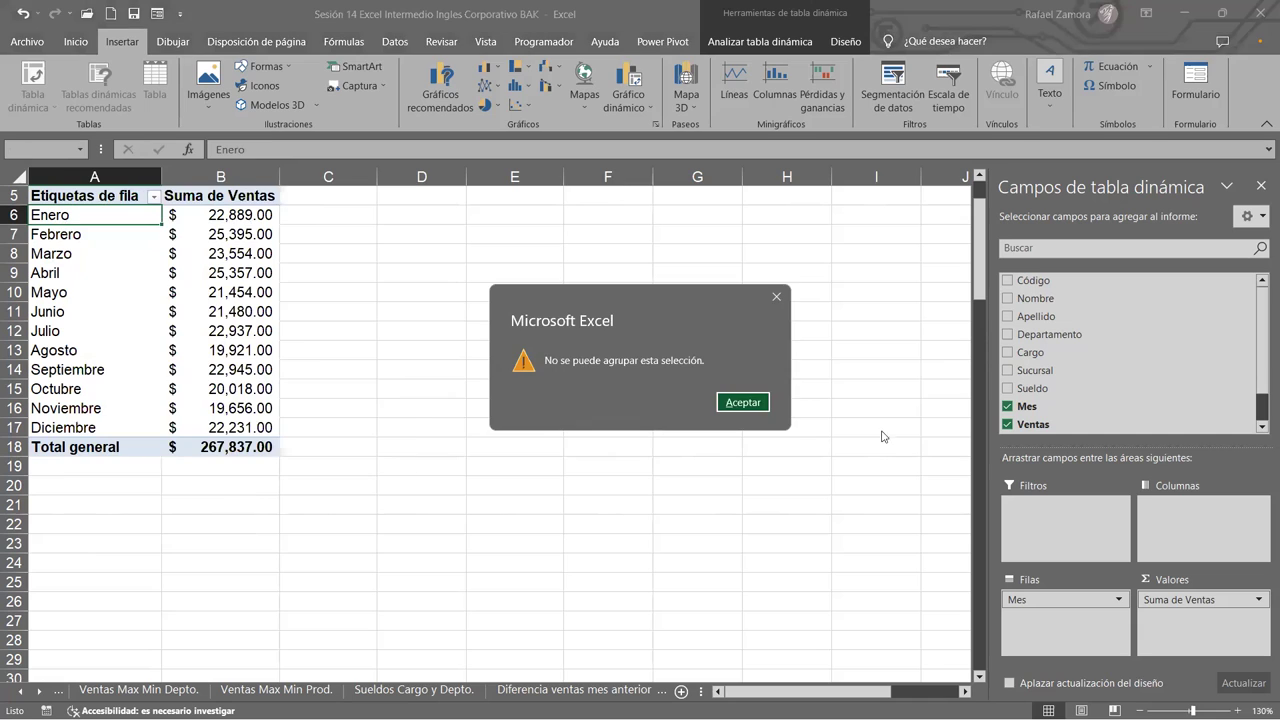
{"action": "left_click", "coordinate": [755, 405]}
{"action": "left_click", "coordinate": [141, 233]}
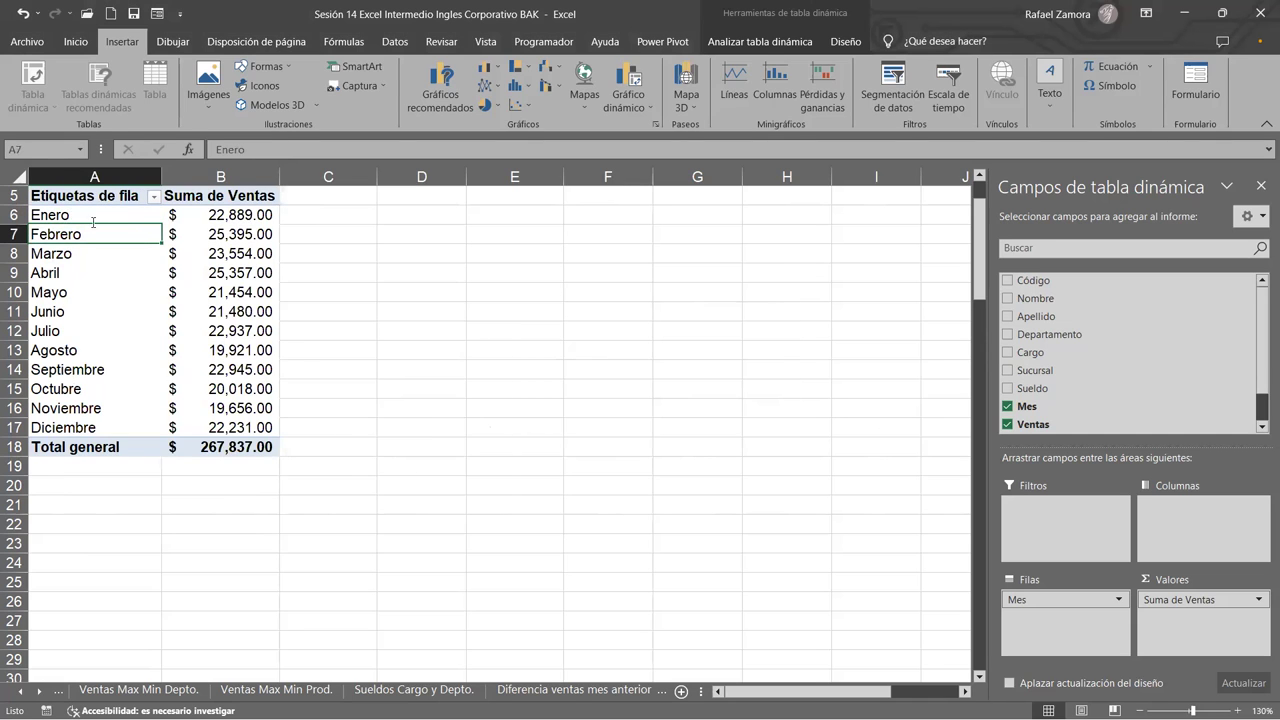
{"action": "right_click", "coordinate": [93, 222]}
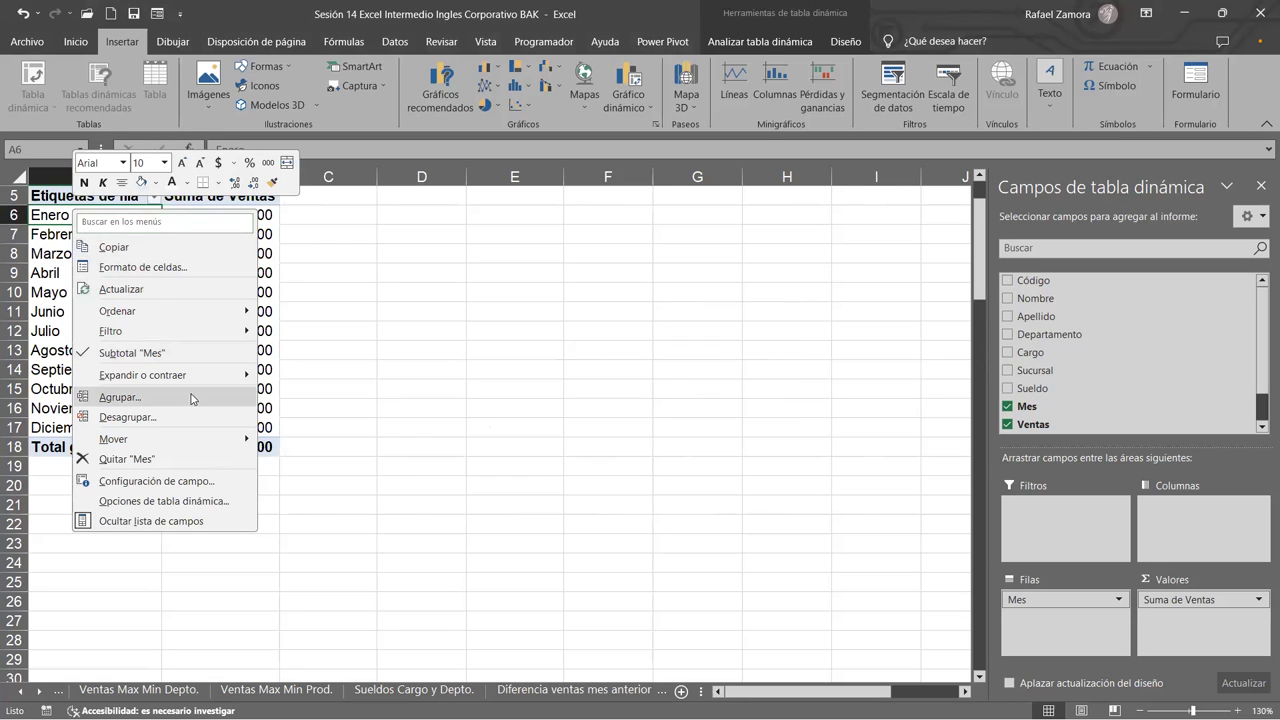
{"action": "left_click", "coordinate": [1006, 560]}
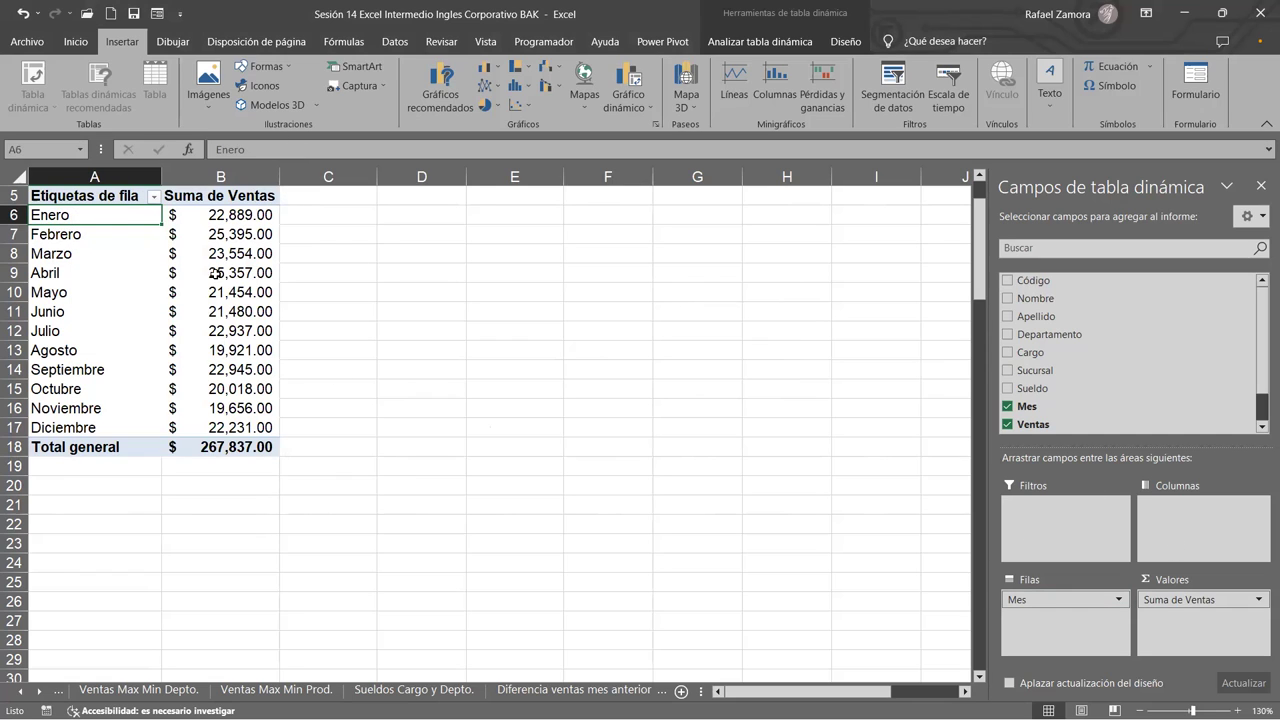
{"action": "left_click_drag", "start_coordinate": [72, 220], "coordinate": [71, 261]}
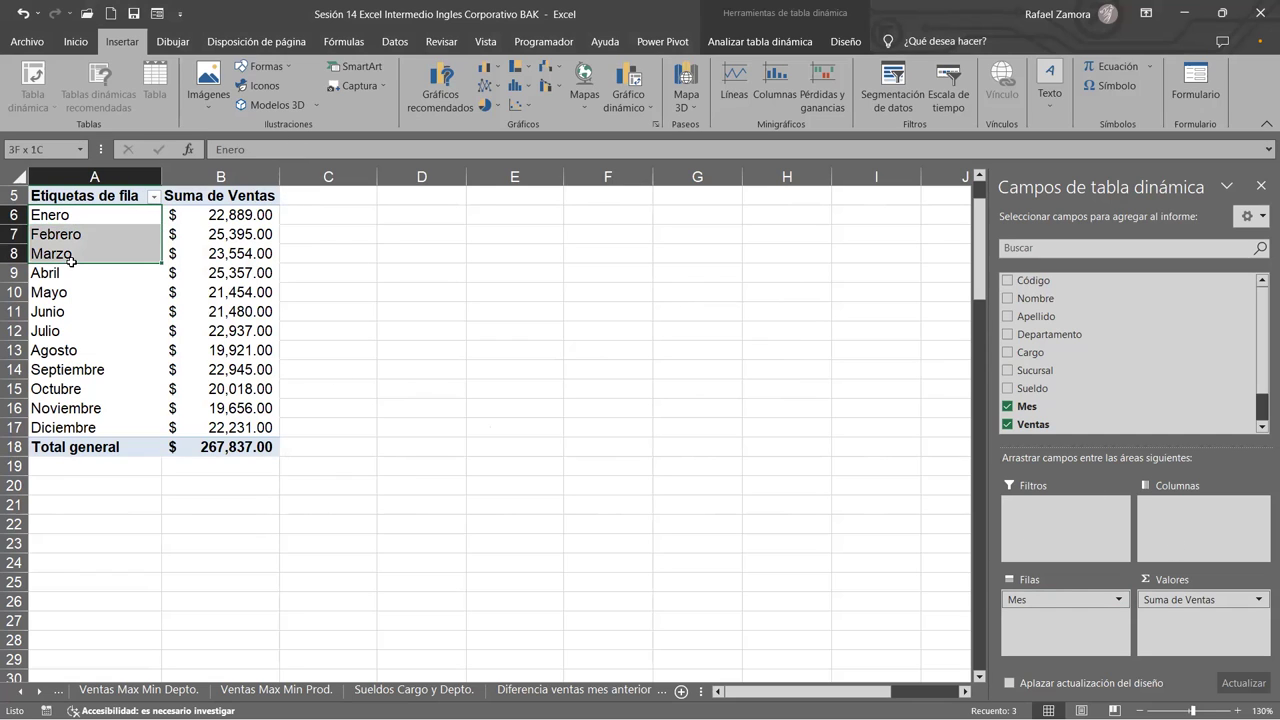
{"action": "right_click", "coordinate": [72, 257]}
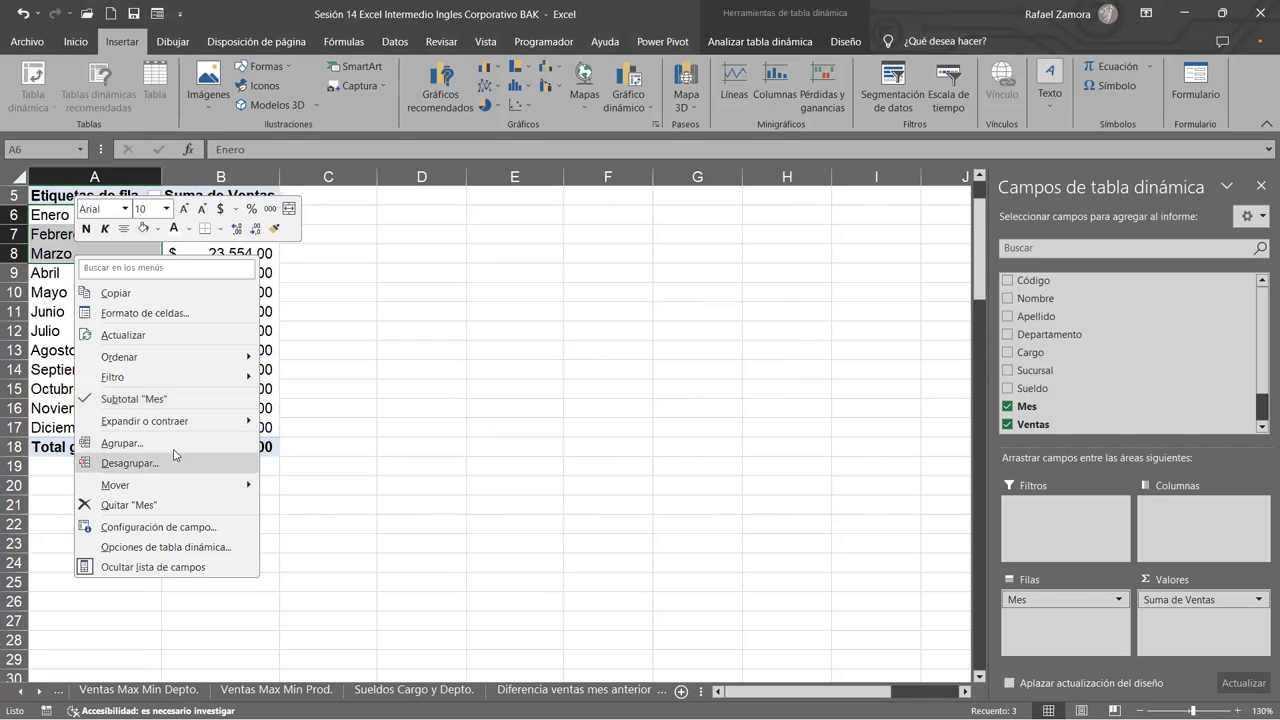
{"action": "left_click", "coordinate": [176, 449]}
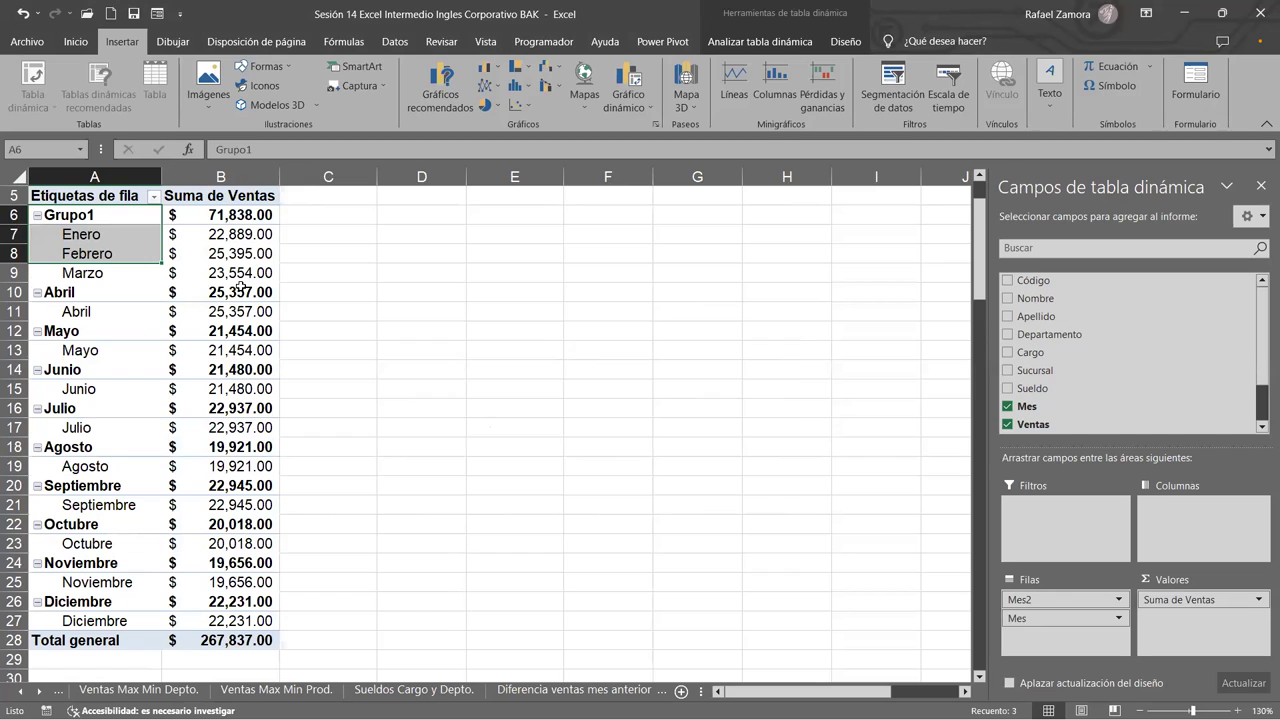
{"action": "left_click", "coordinate": [100, 277]}
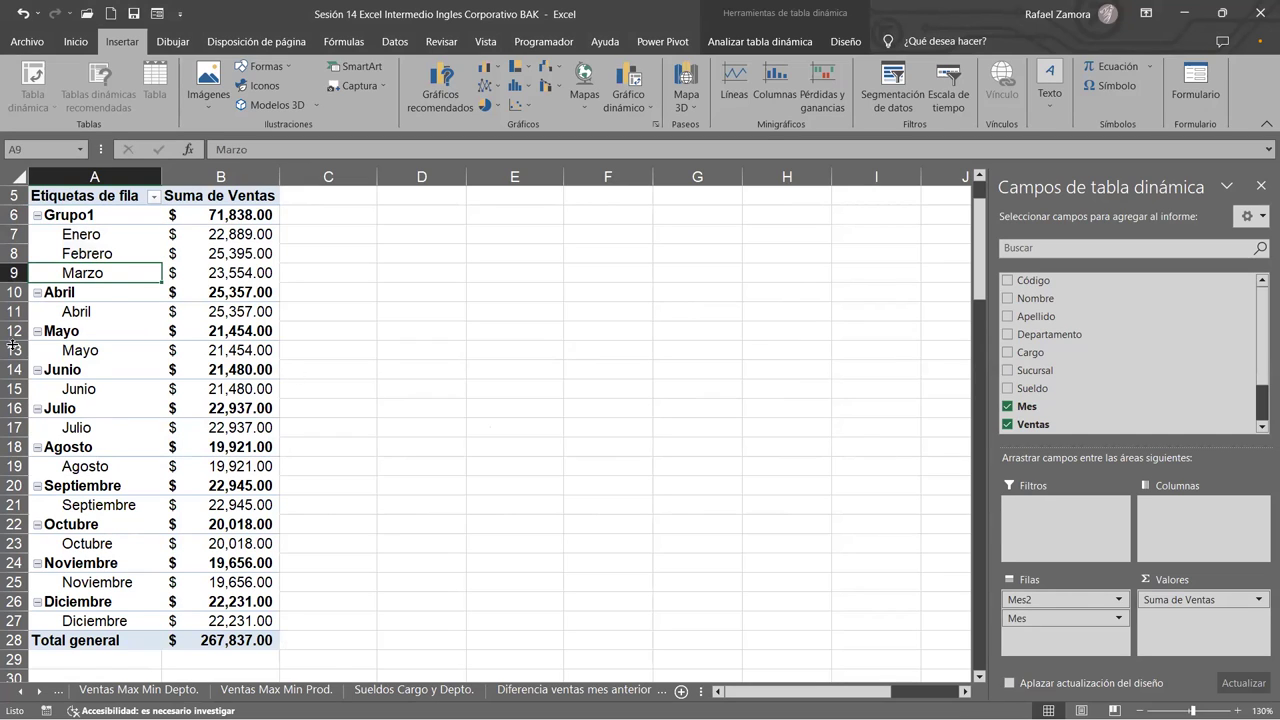
{"action": "key", "text": "alt+shift+Left"}
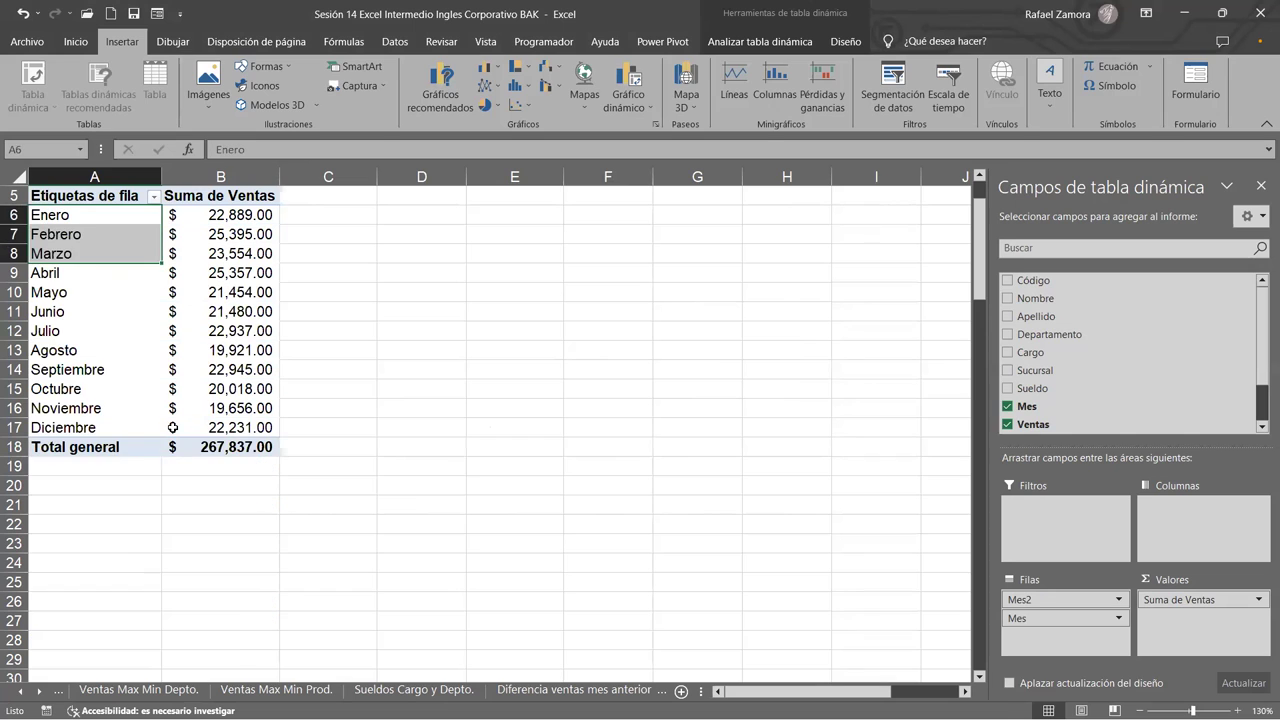
{"action": "left_click", "coordinate": [486, 442]}
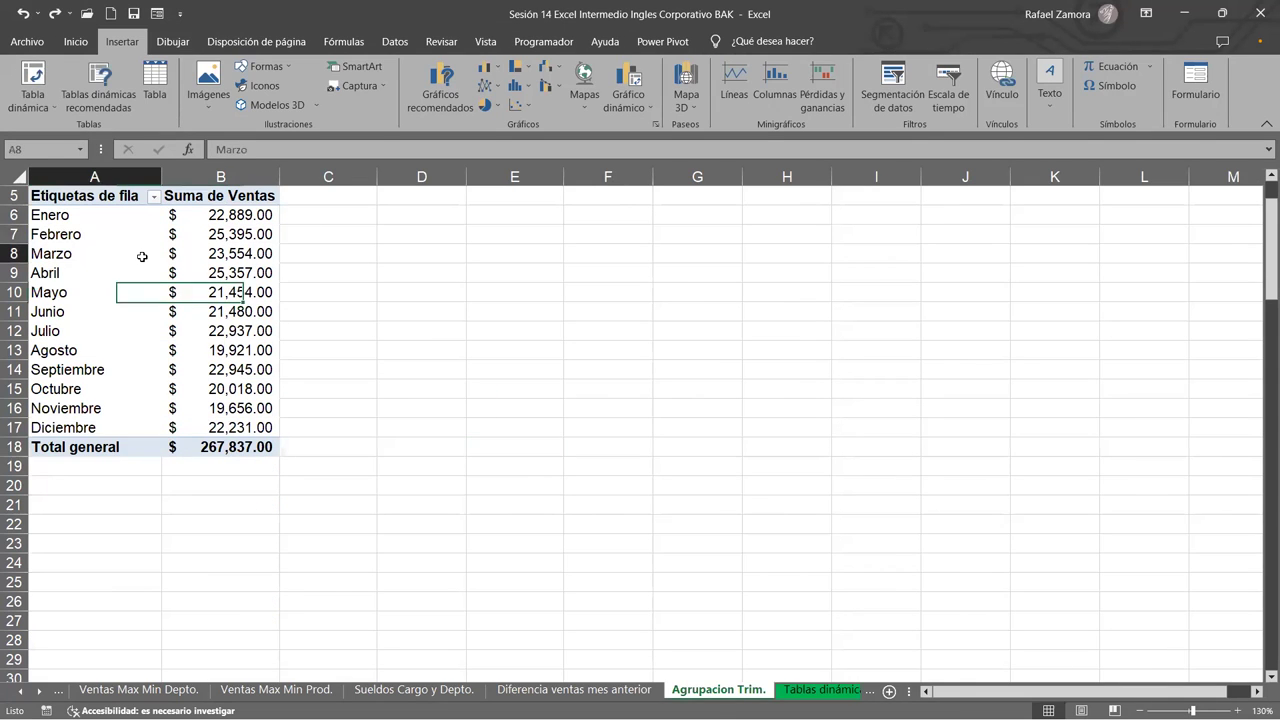
Select Enero through Marzo in the pivot and group them into Grupo1.
{"action": "left_click", "coordinate": [94, 318]}
{"action": "left_click", "coordinate": [72, 214]}
{"action": "left_click", "coordinate": [72, 214]}
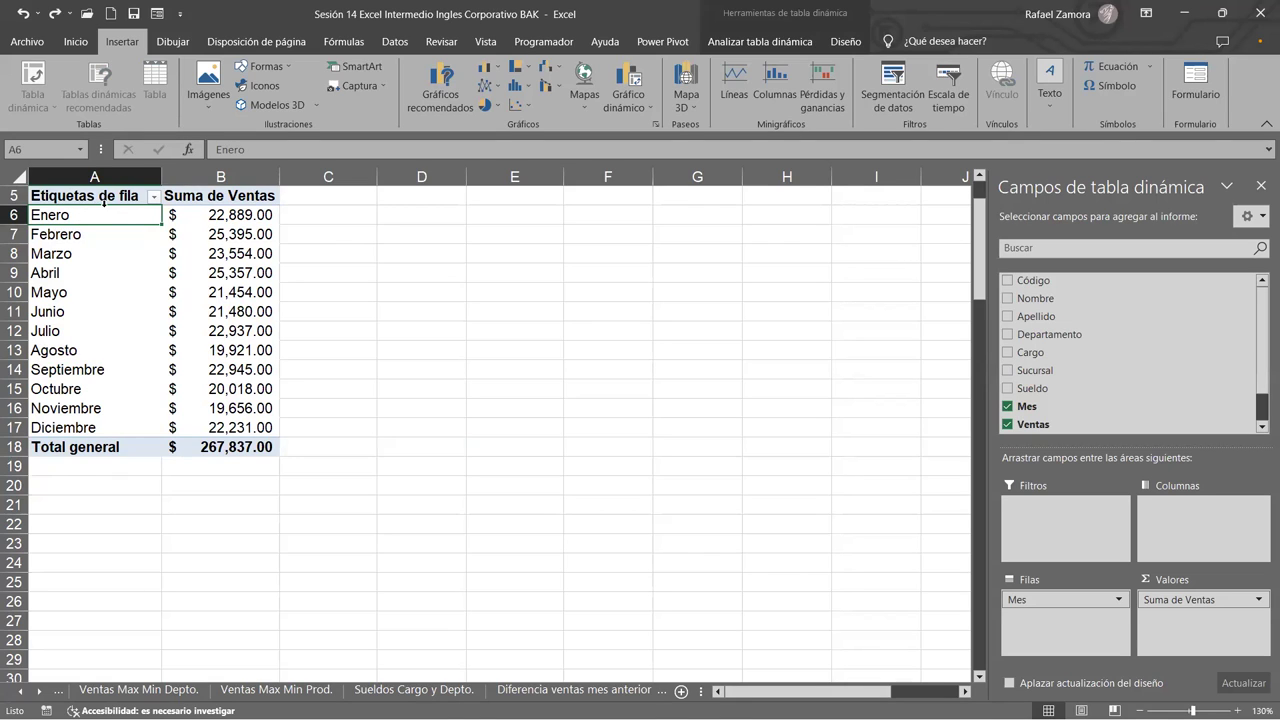
{"action": "left_click_drag", "start_coordinate": [104, 205], "coordinate": [94, 247]}
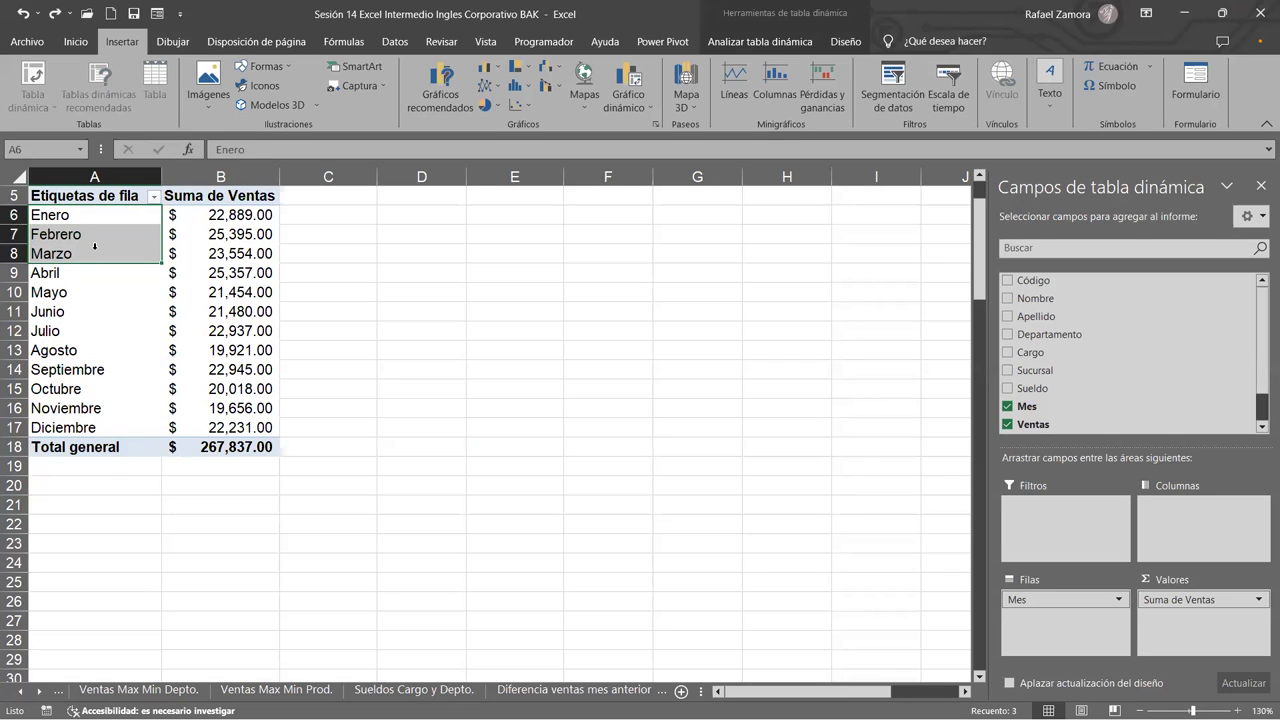
{"action": "right_click", "coordinate": [94, 245]}
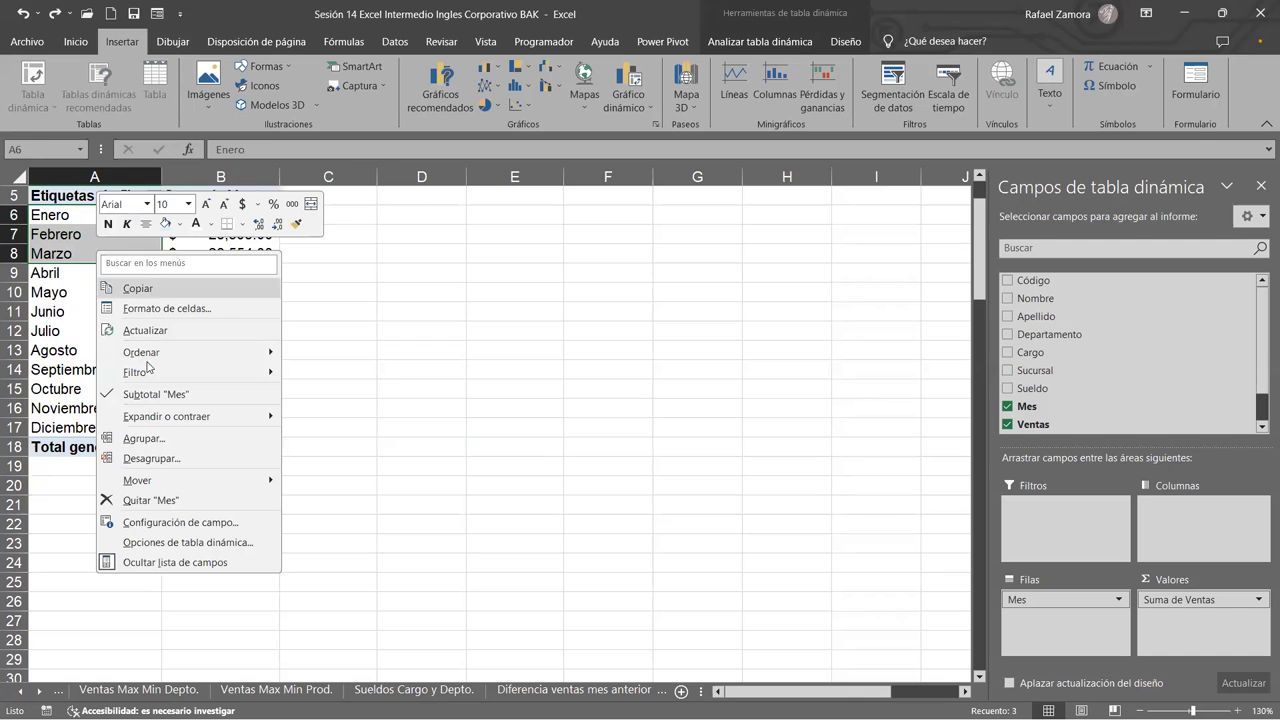
{"action": "left_click", "coordinate": [160, 438]}
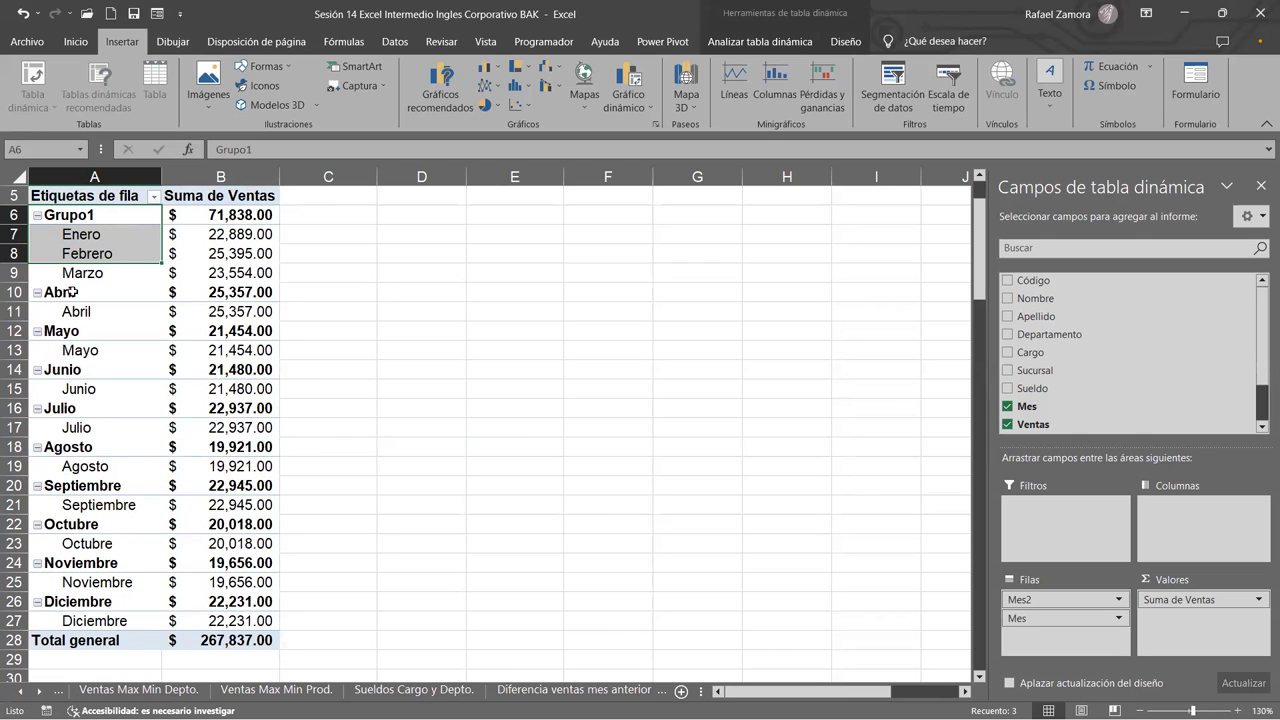
Check the Marzo, Abril and Mayo rows around the new Grupo1.
{"action": "left_click", "coordinate": [126, 278]}
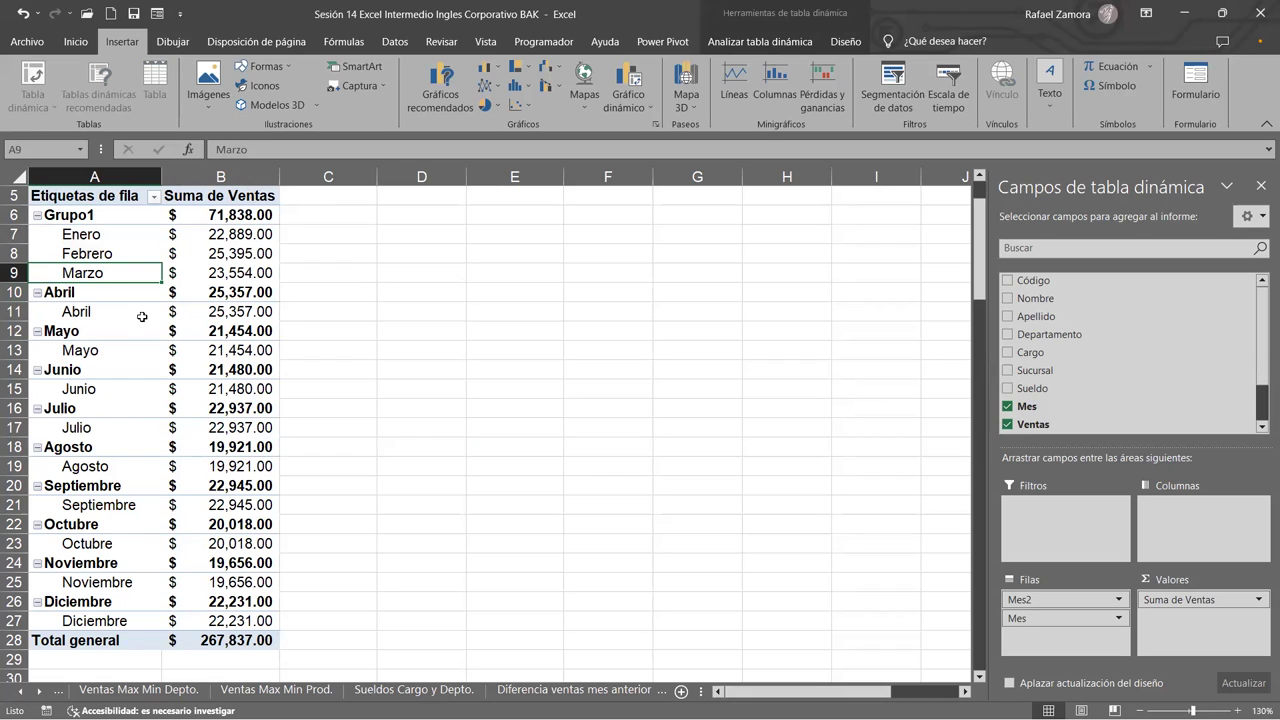
{"action": "left_click", "coordinate": [75, 297]}
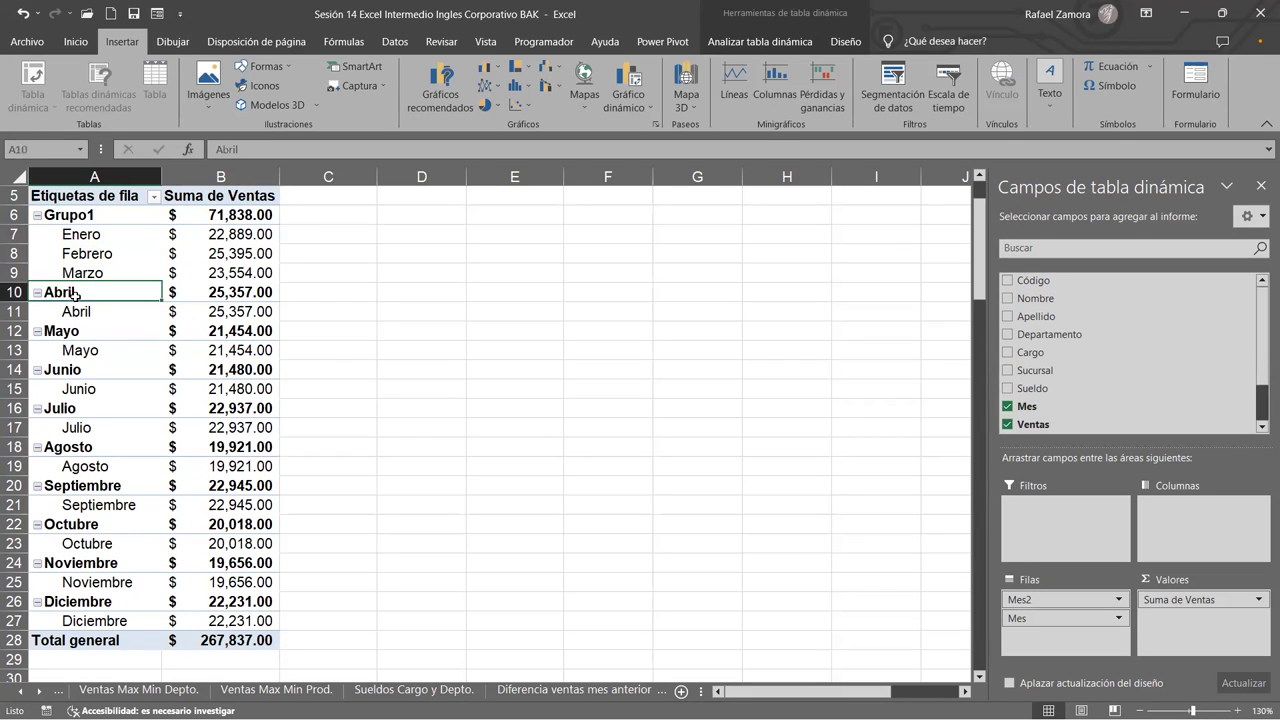
{"action": "left_click", "coordinate": [102, 311]}
{"action": "left_click", "coordinate": [92, 336]}
{"action": "left_click", "coordinate": [100, 351]}
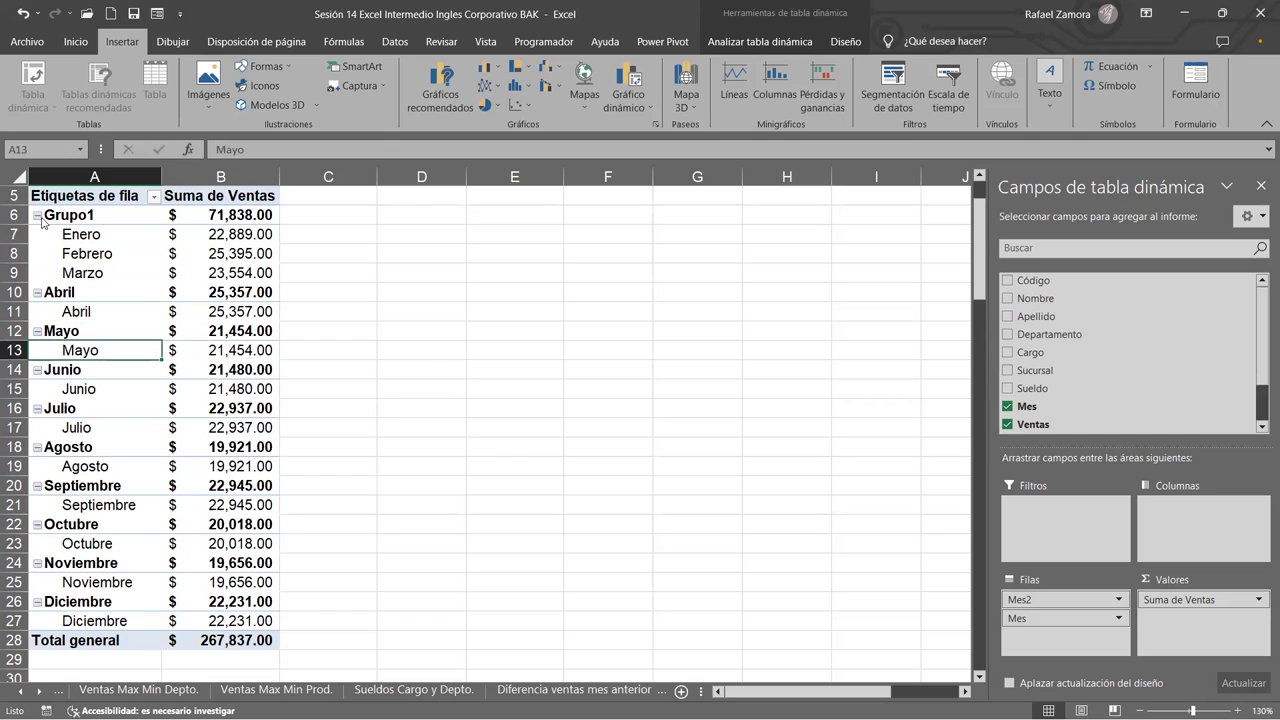
{"action": "left_click", "coordinate": [99, 235]}
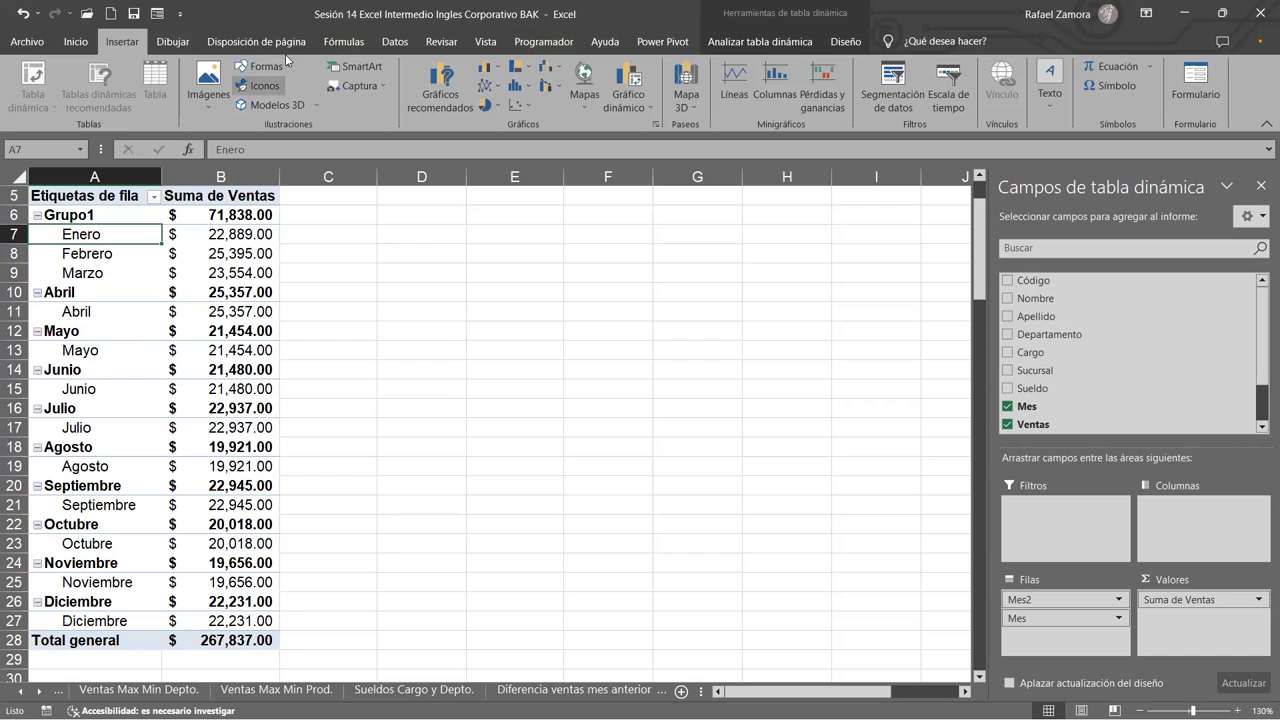
Group Abril–Junio as Grupo2, Julio–Septiembre as Grupo3 and Octubre–Diciembre as Grupo4.
{"action": "left_click_drag", "start_coordinate": [96, 313], "coordinate": [92, 400]}
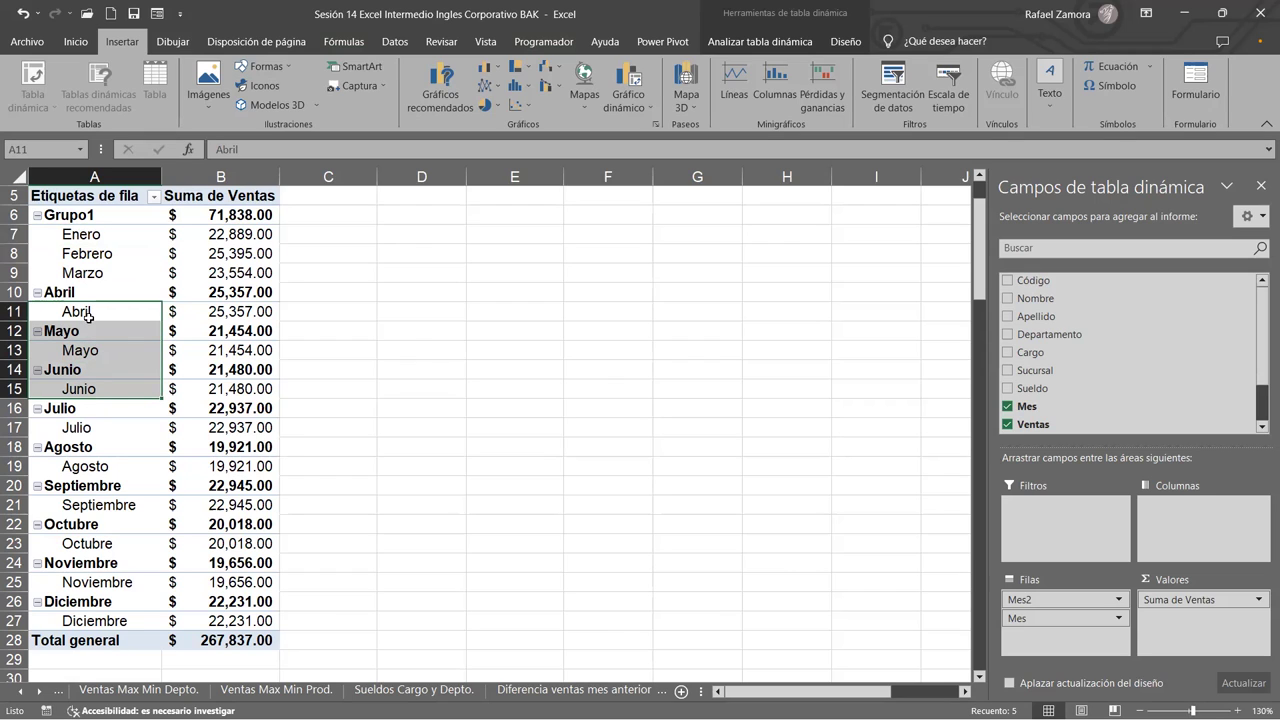
{"action": "right_click", "coordinate": [88, 315]}
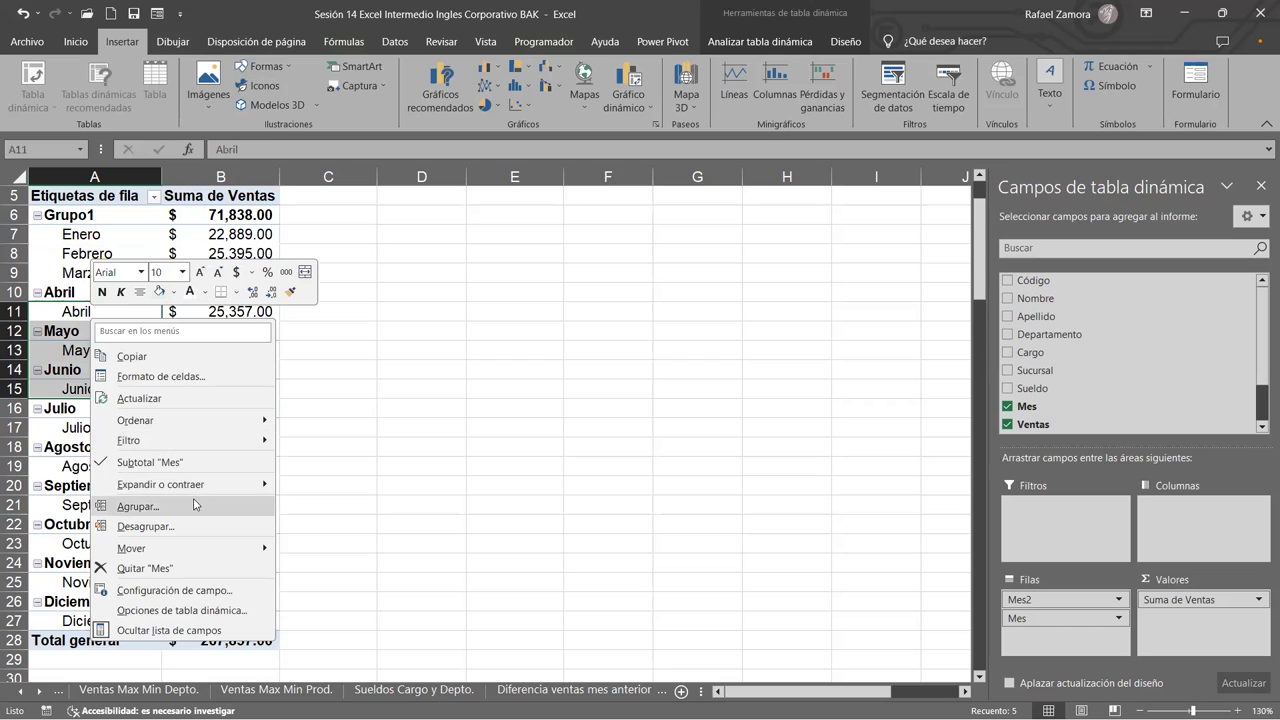
{"action": "left_click", "coordinate": [195, 505]}
{"action": "left_click", "coordinate": [382, 372]}
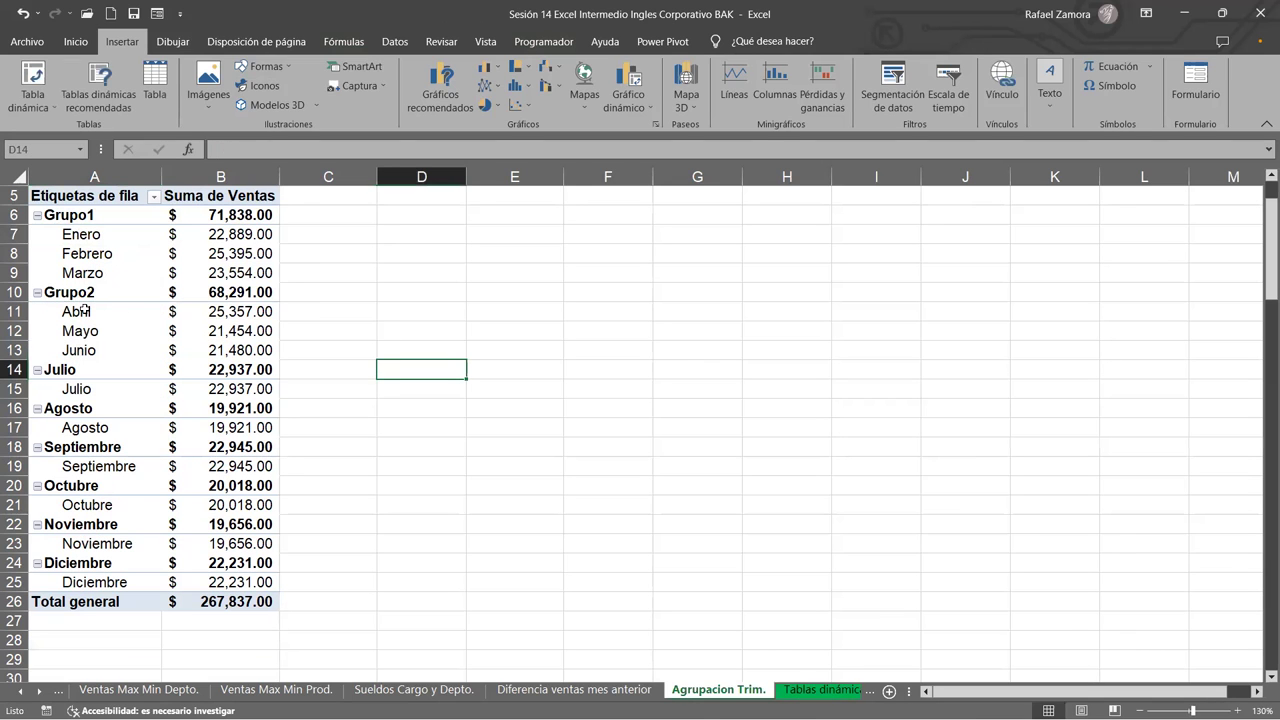
{"action": "left_click_drag", "start_coordinate": [88, 389], "coordinate": [100, 466]}
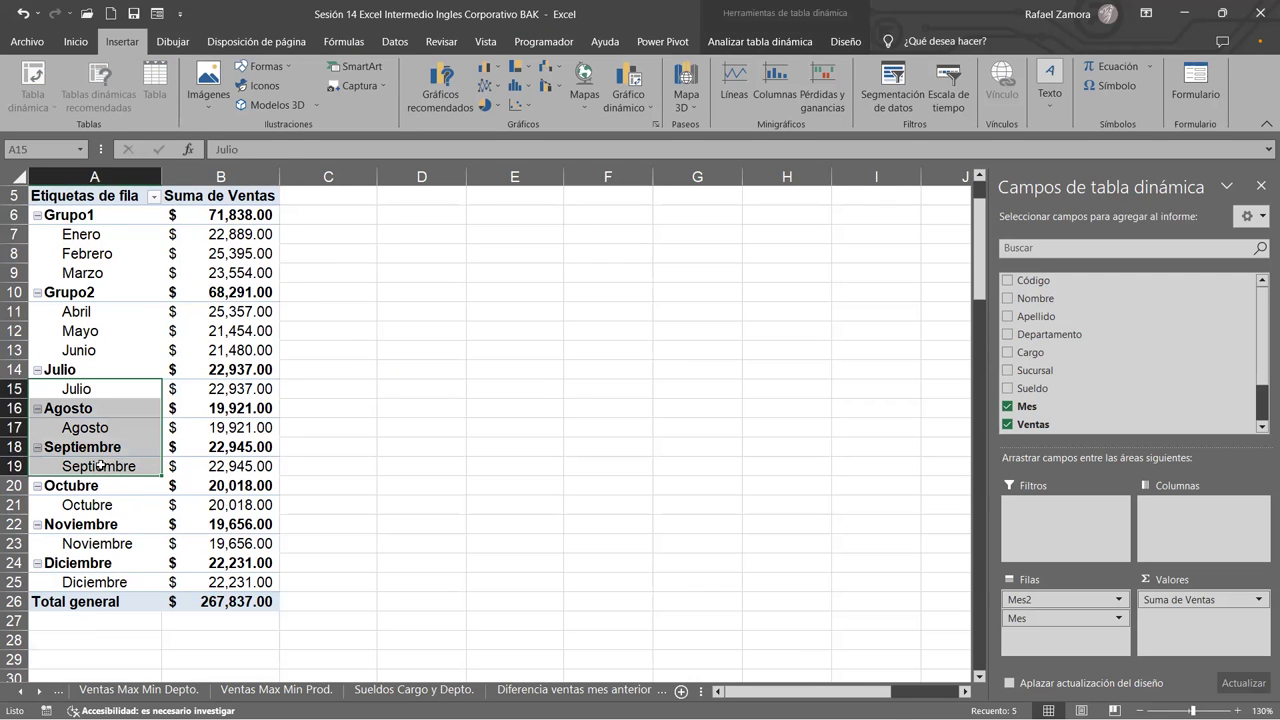
{"action": "right_click", "coordinate": [100, 466]}
{"action": "left_click", "coordinate": [170, 341]}
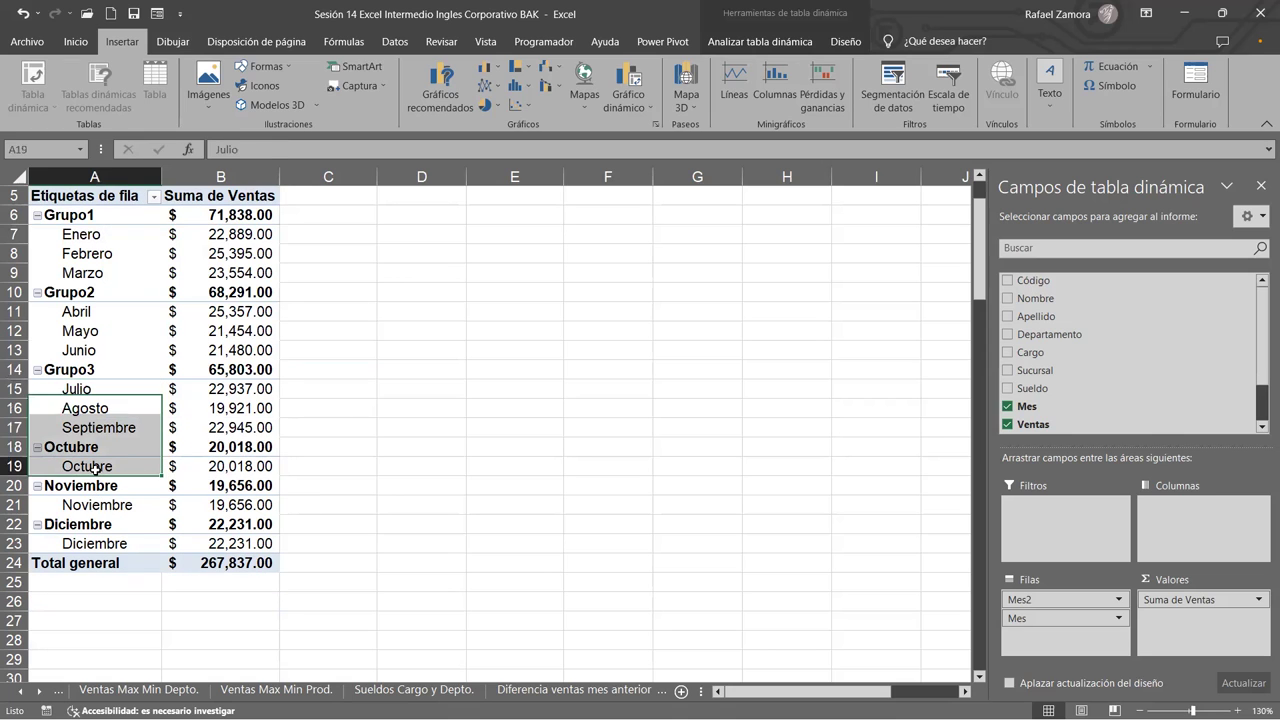
{"action": "left_click_drag", "start_coordinate": [96, 466], "coordinate": [110, 545]}
{"action": "right_click", "coordinate": [110, 545]}
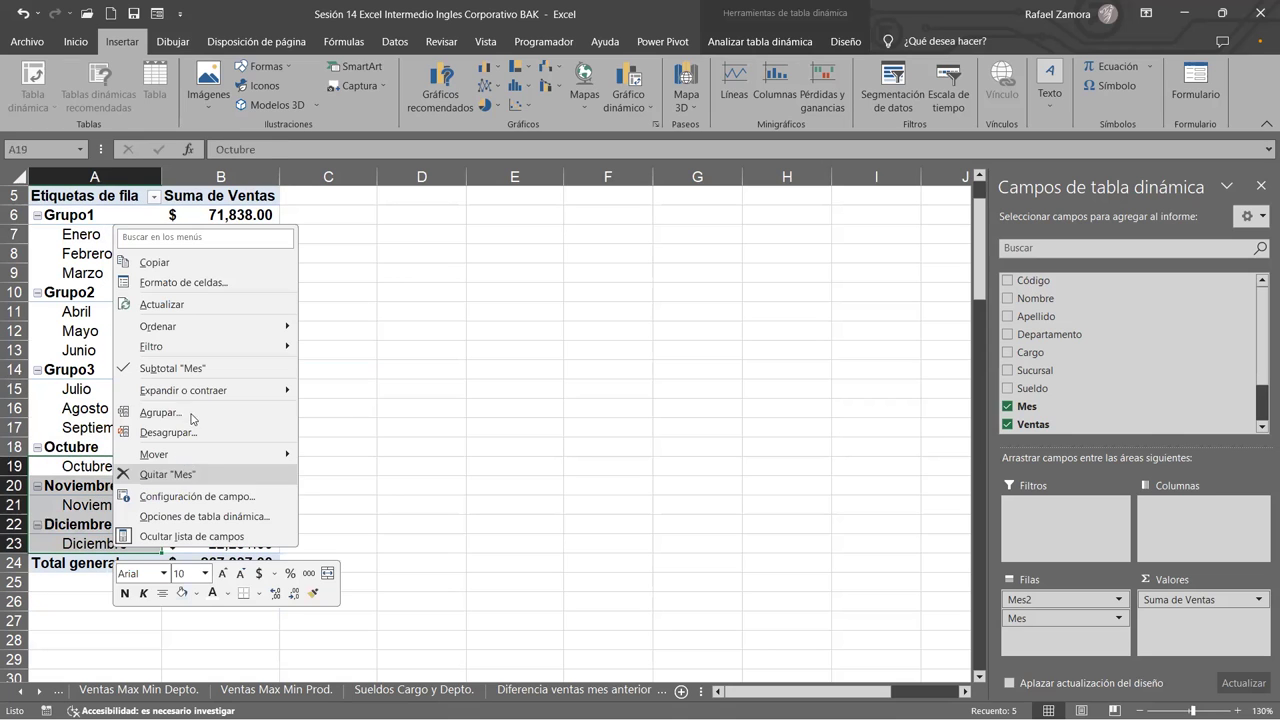
{"action": "left_click", "coordinate": [193, 413]}
{"action": "left_click", "coordinate": [491, 481]}
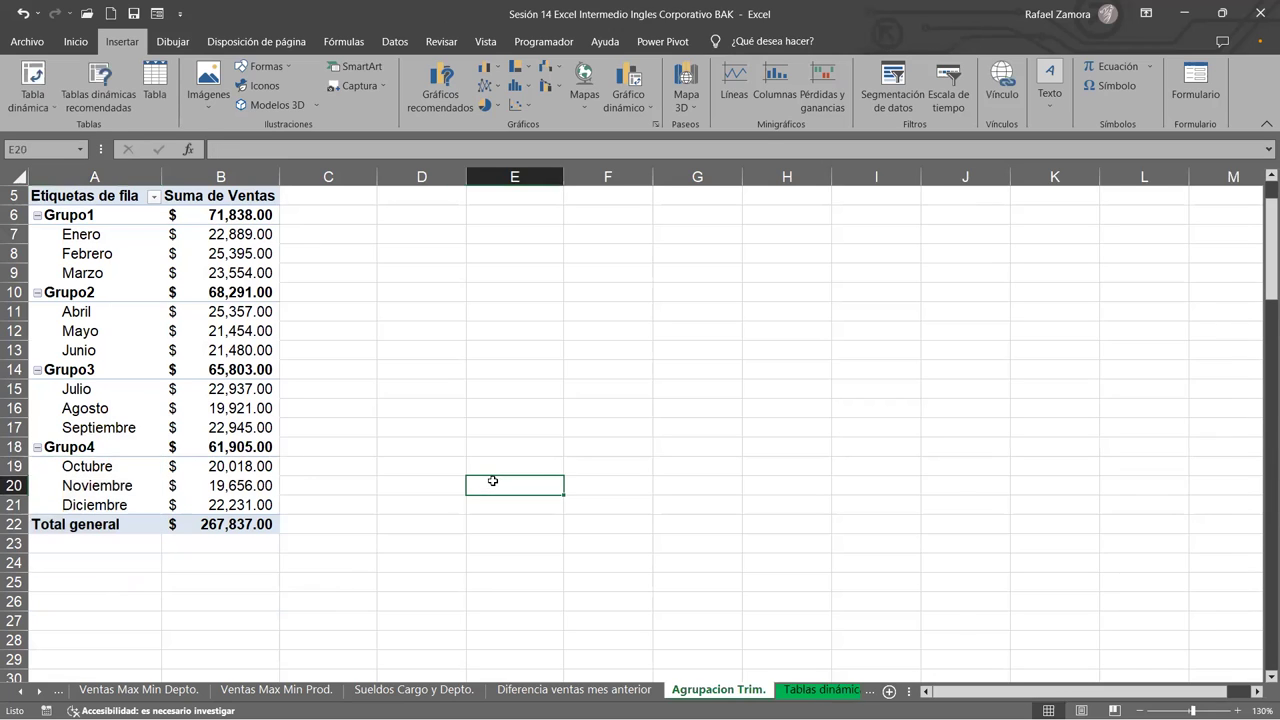
{"action": "left_click", "coordinate": [226, 318]}
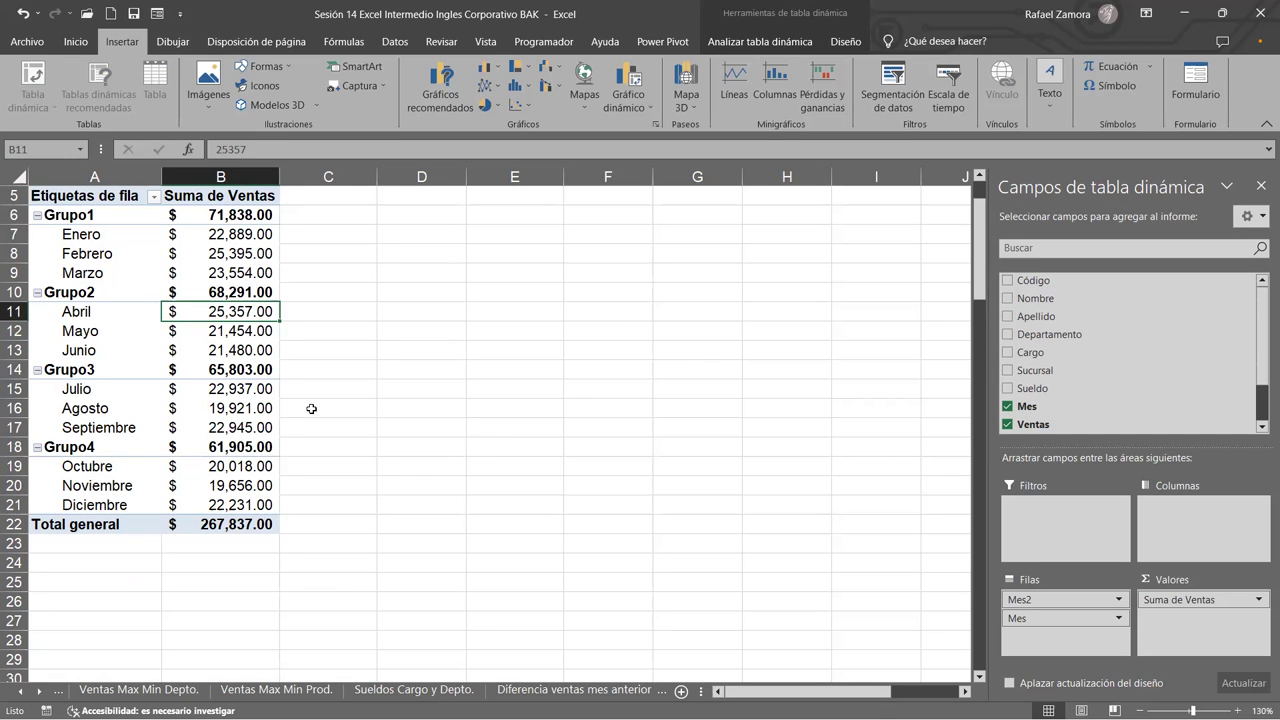
Rename the Grupo1 and Grupo2 labels to Trimestre 1 and Trimestre 2.
{"action": "double_click", "coordinate": [96, 218]}
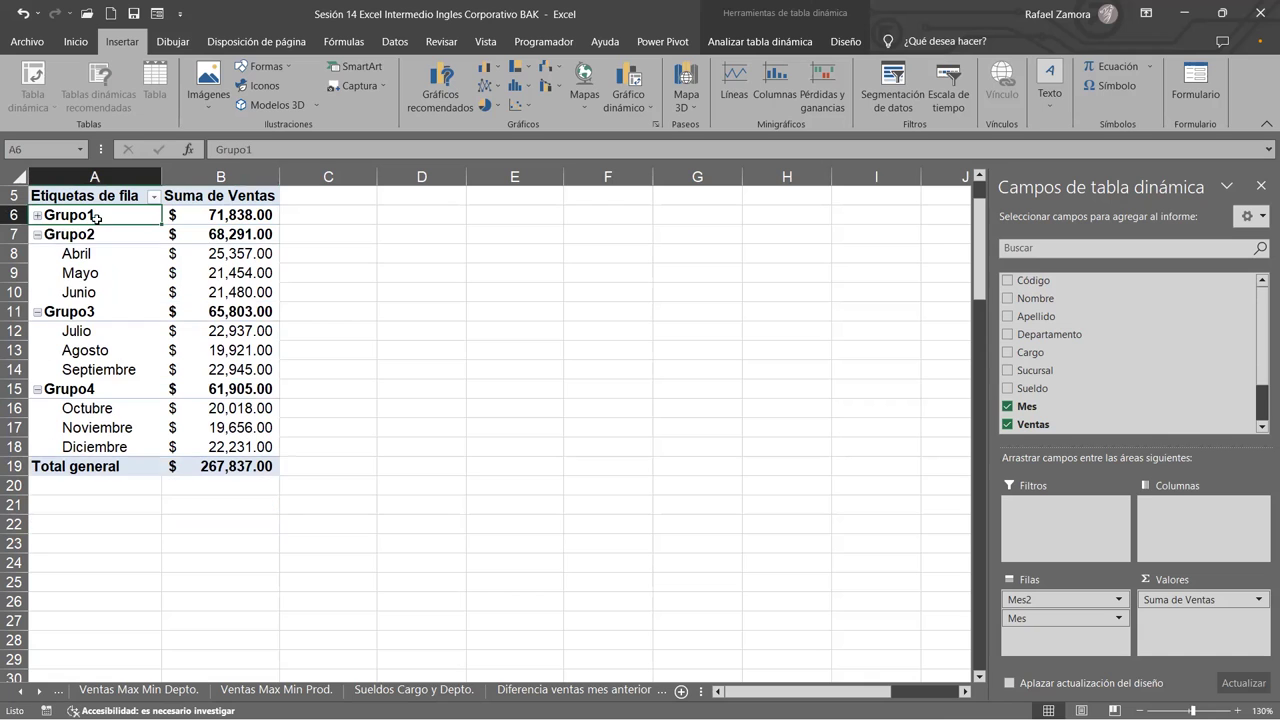
{"action": "key", "text": "F2"}
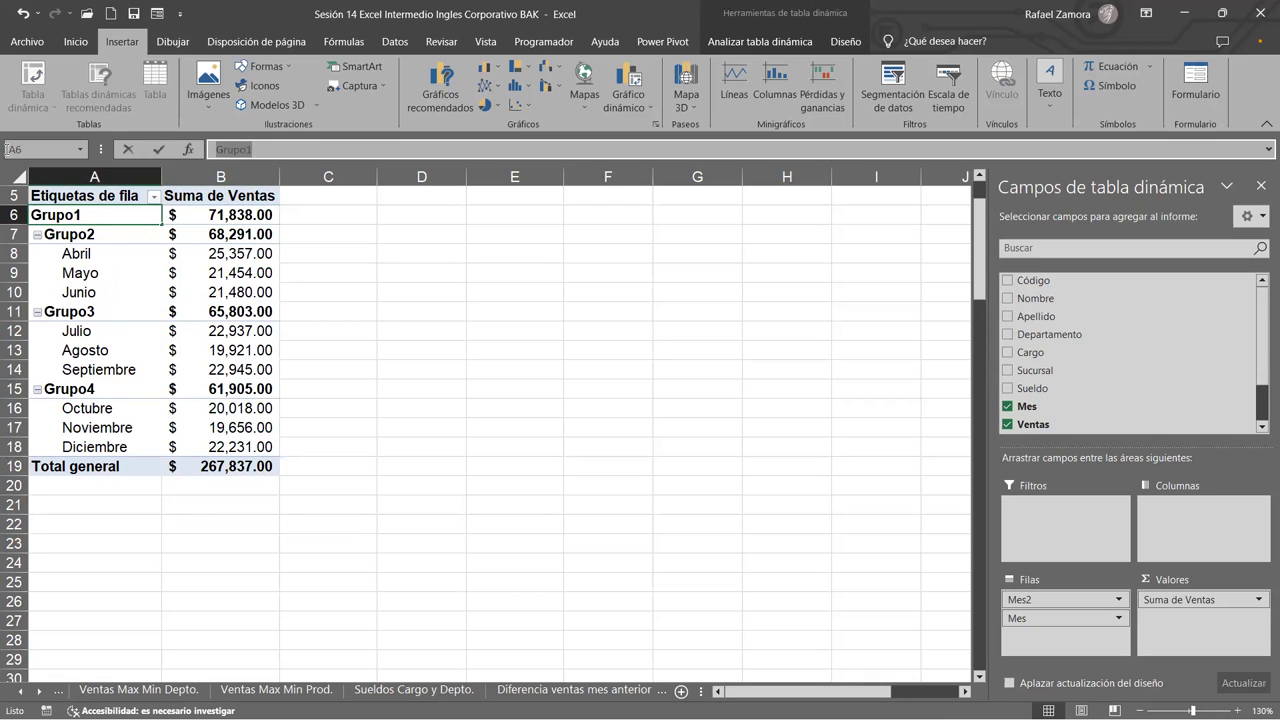
{"action": "type", "text": "Trimestre 1"}
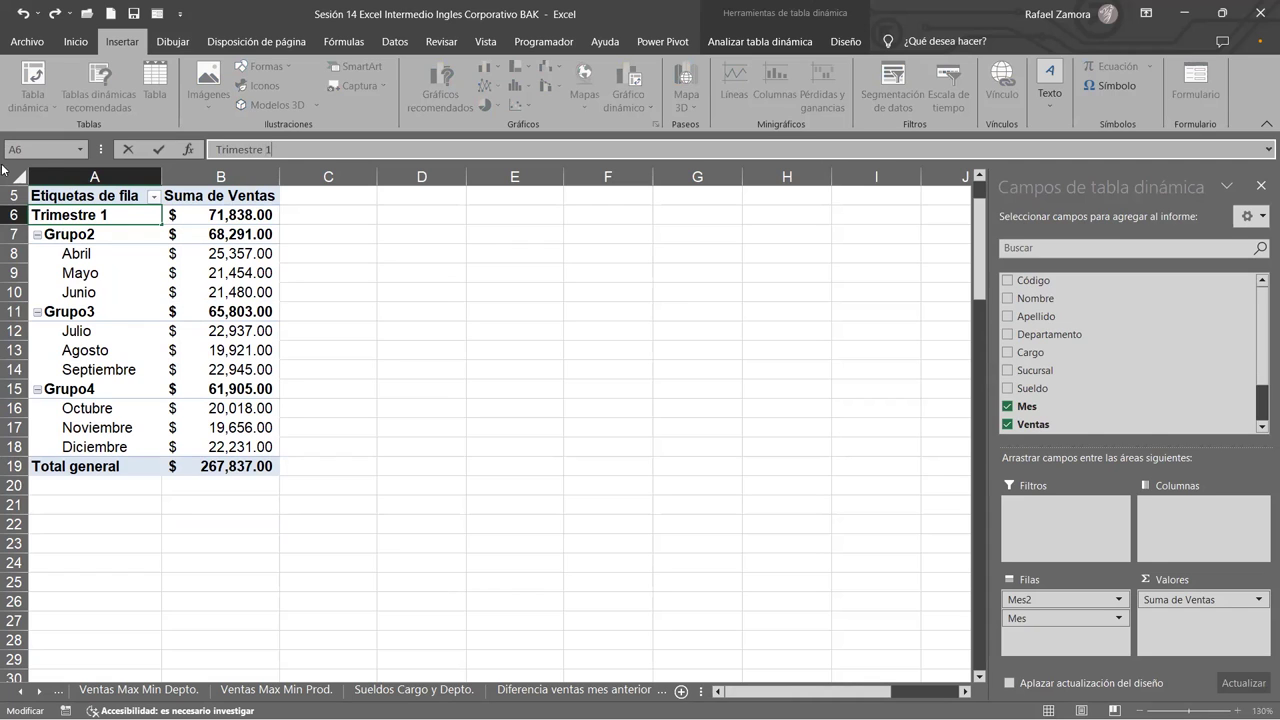
{"action": "left_click", "coordinate": [91, 240]}
{"action": "key", "text": "F2"}
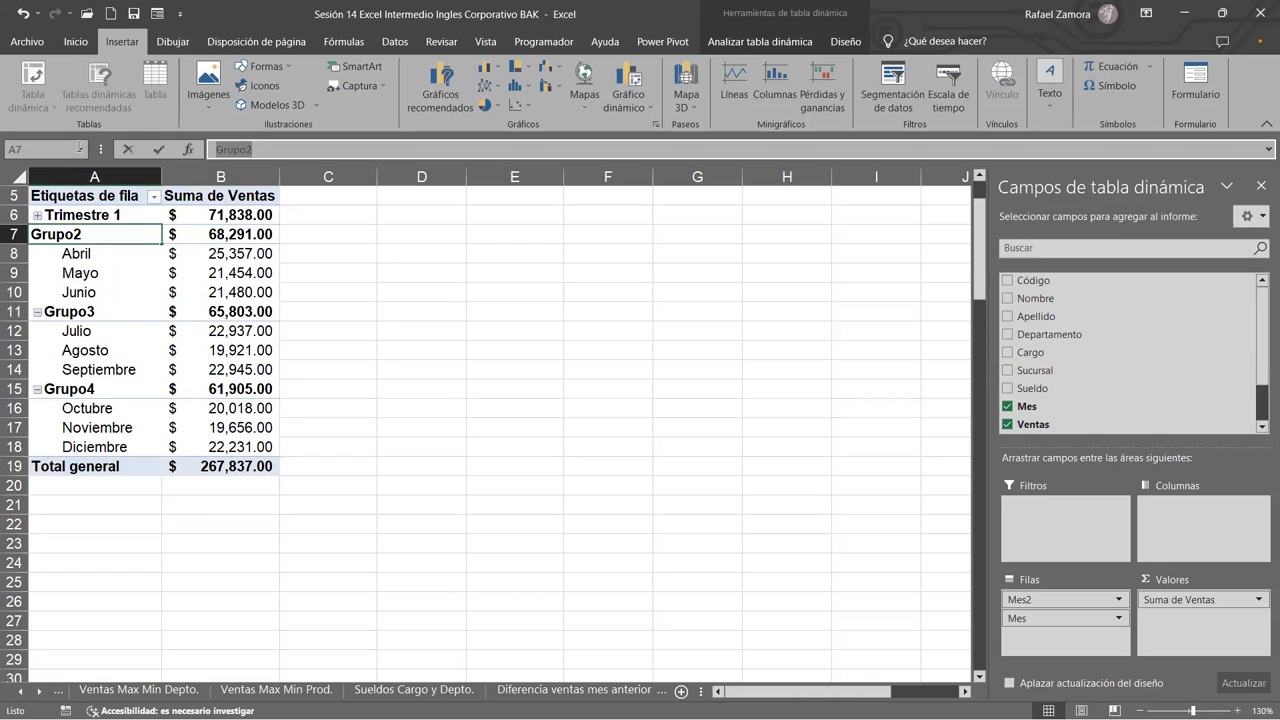
{"action": "type", "text": "Trimestre 2"}
{"action": "left_click_drag", "start_coordinate": [268, 149], "coordinate": [160, 149]}
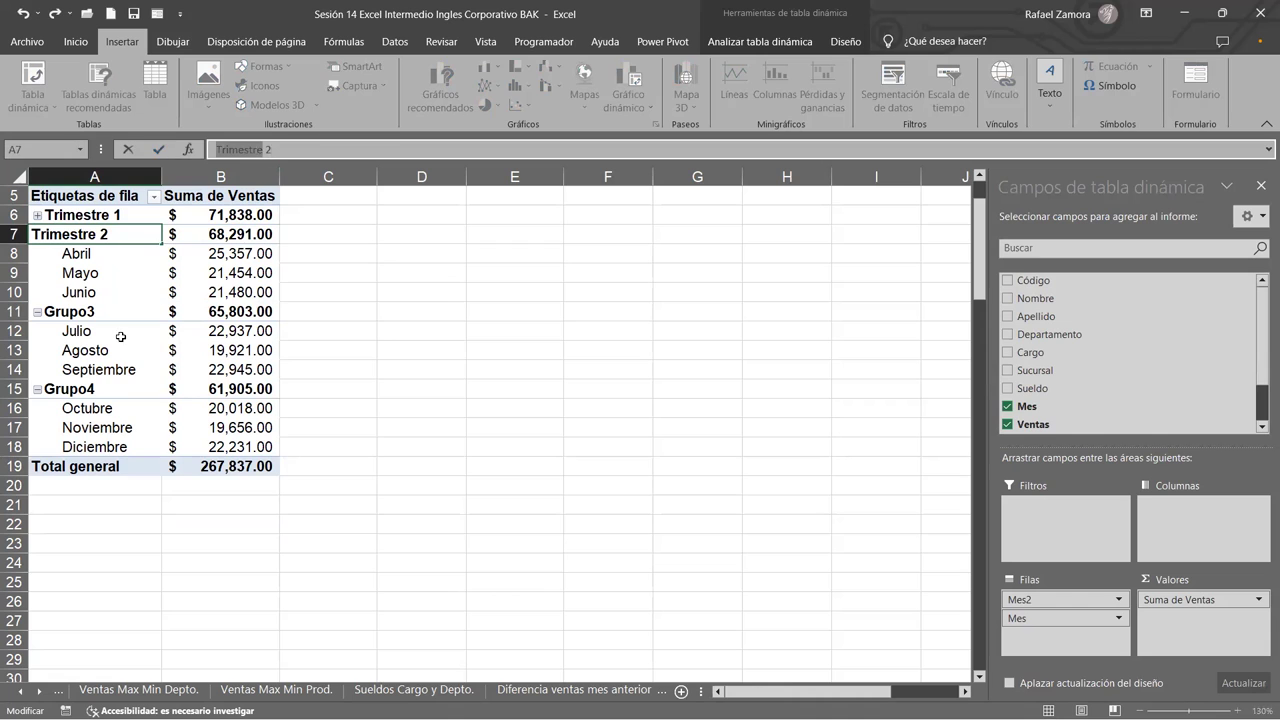
{"action": "left_click", "coordinate": [82, 312]}
Rename the Grupo3 and Grupo4 labels to Trimestre 3 and Trimestre 4.
{"action": "left_click_drag", "start_coordinate": [250, 149], "coordinate": [216, 149]}
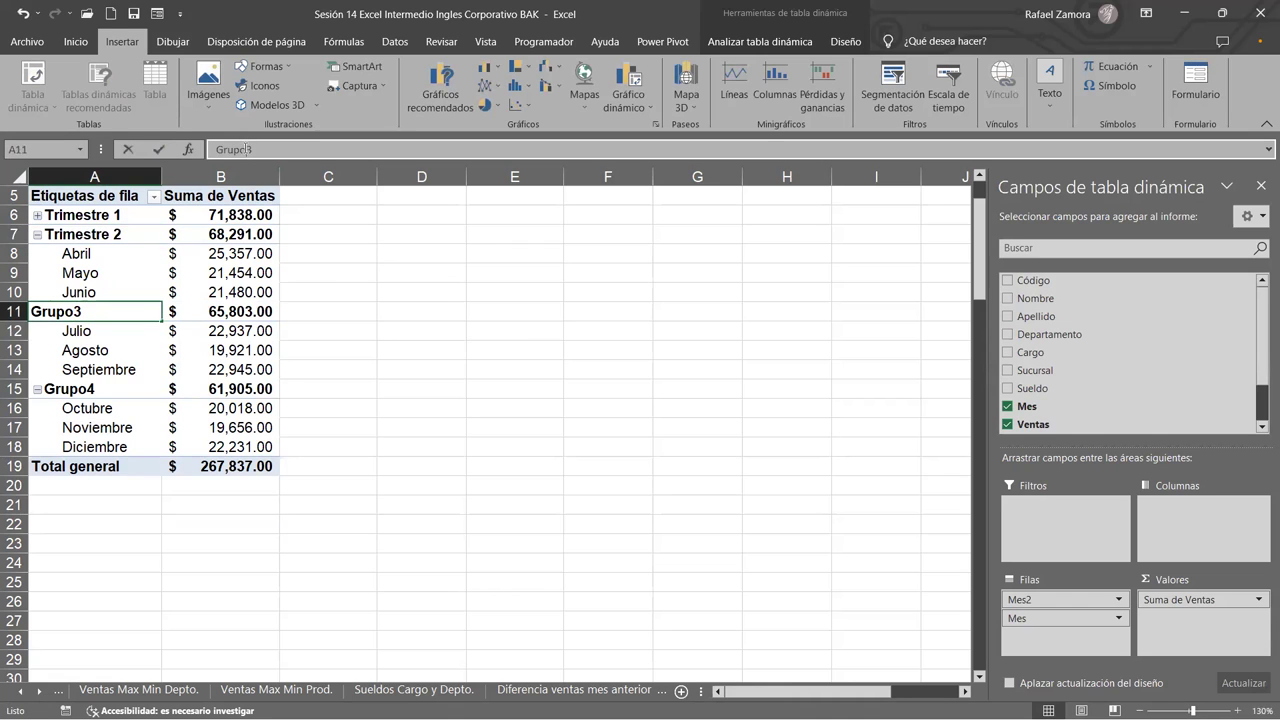
{"action": "type", "text": "Trimestre 3"}
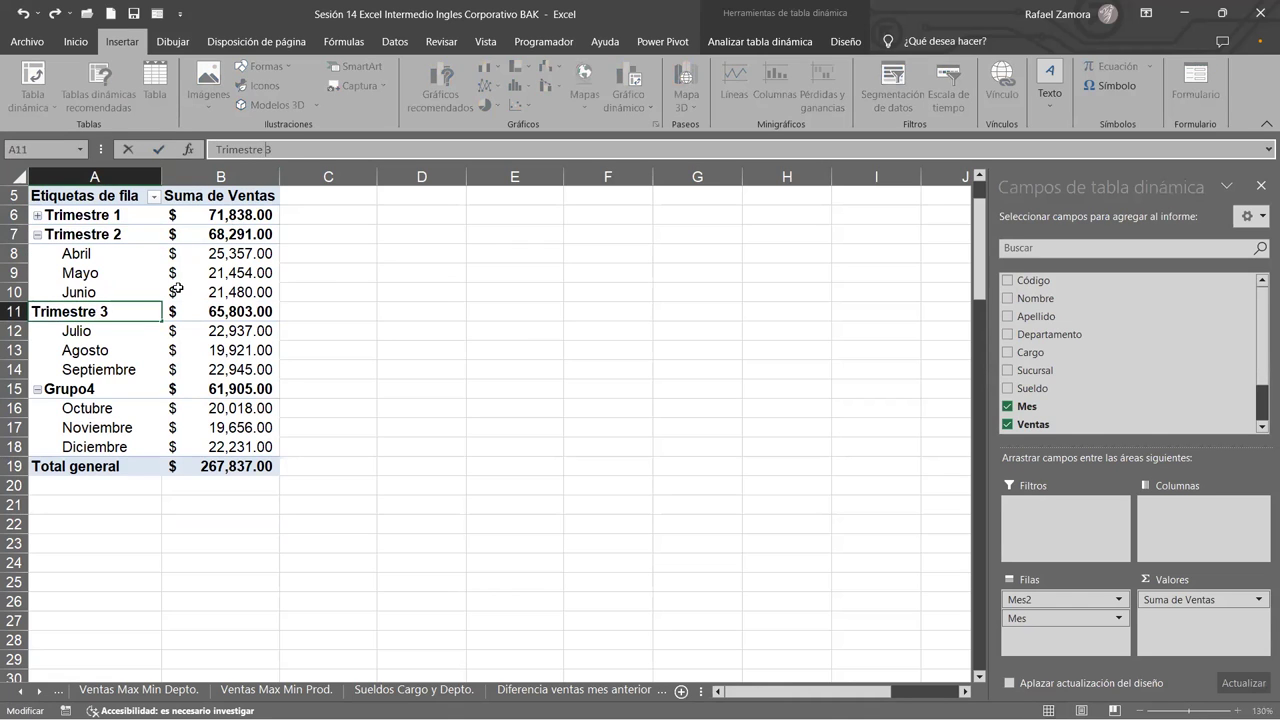
{"action": "left_click", "coordinate": [76, 394]}
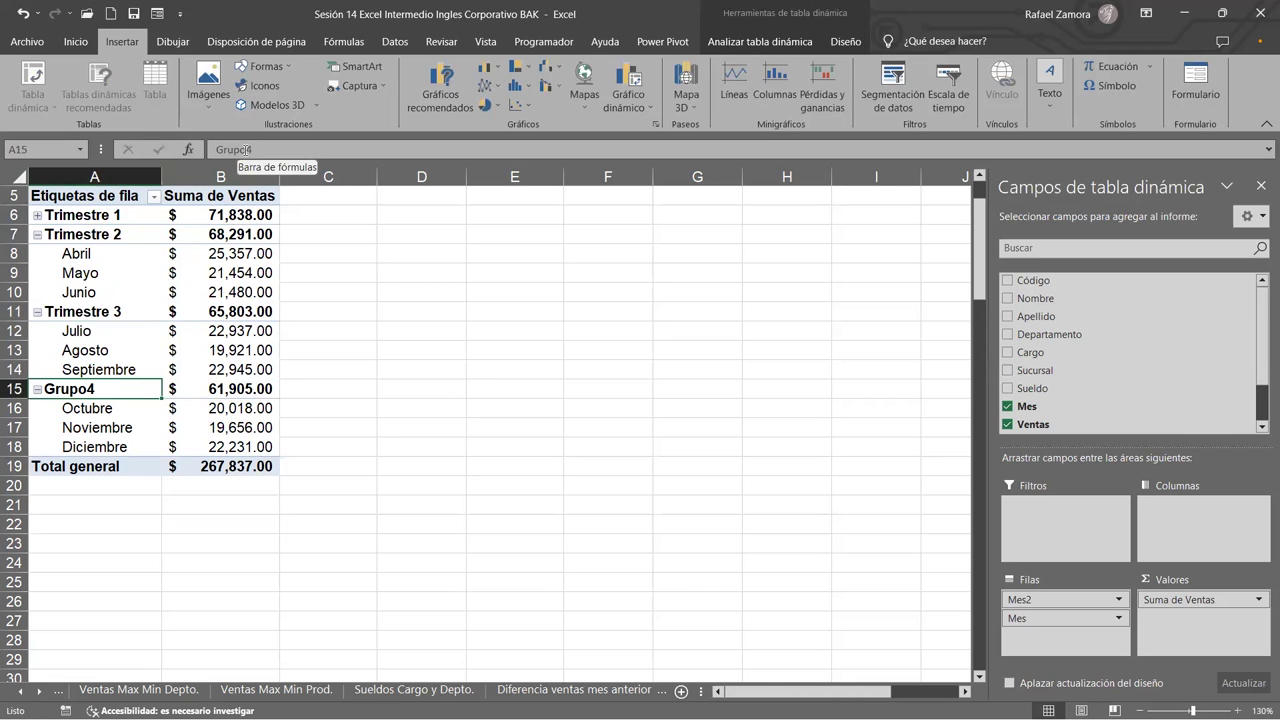
{"action": "left_click_drag", "start_coordinate": [252, 149], "coordinate": [216, 149]}
{"action": "type", "text": "Trimestre 4"}
{"action": "left_click", "coordinate": [357, 290]}
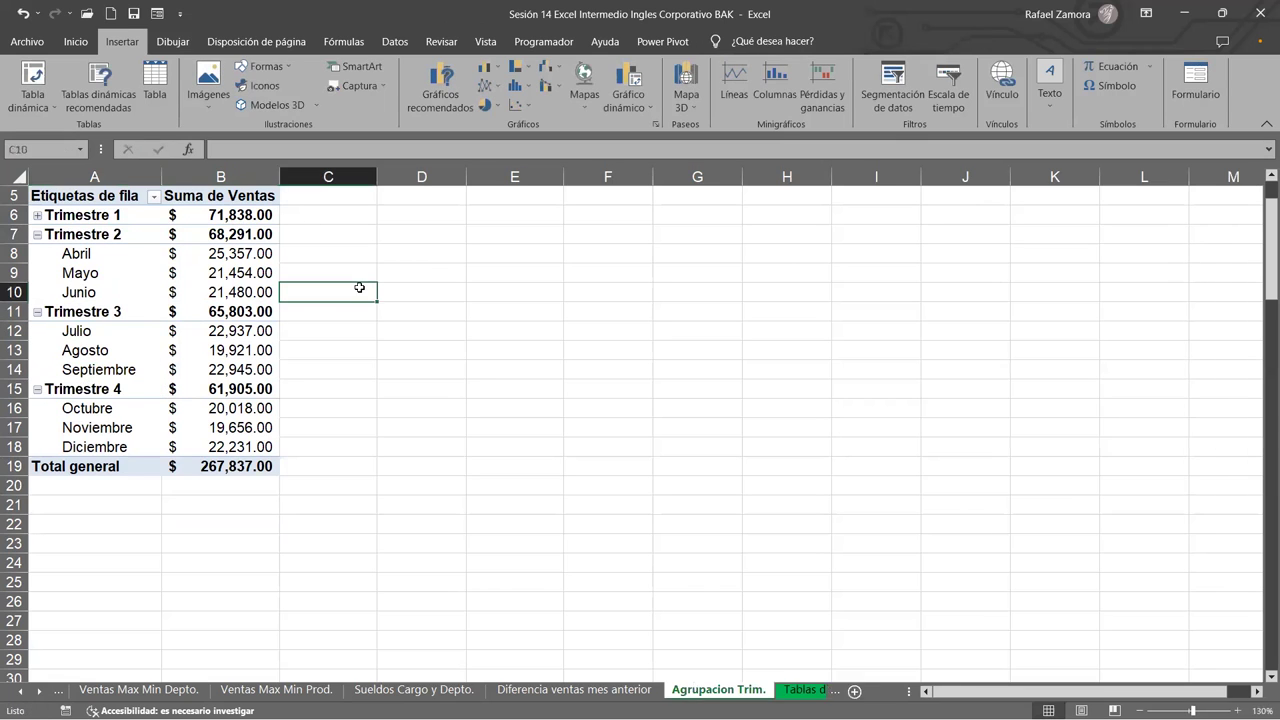
Collapse the month rows of Trimestre 2, 3 and 4.
{"action": "left_click", "coordinate": [37, 234]}
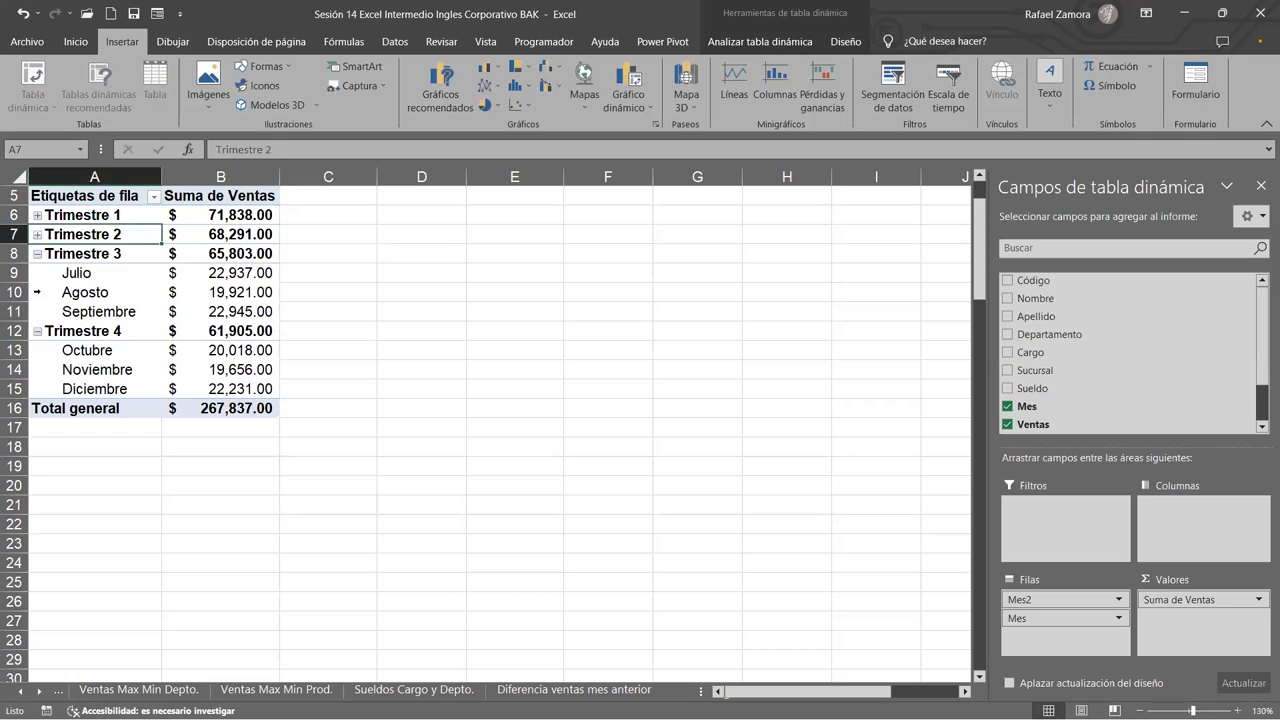
{"action": "left_click", "coordinate": [37, 253]}
{"action": "left_click", "coordinate": [37, 273]}
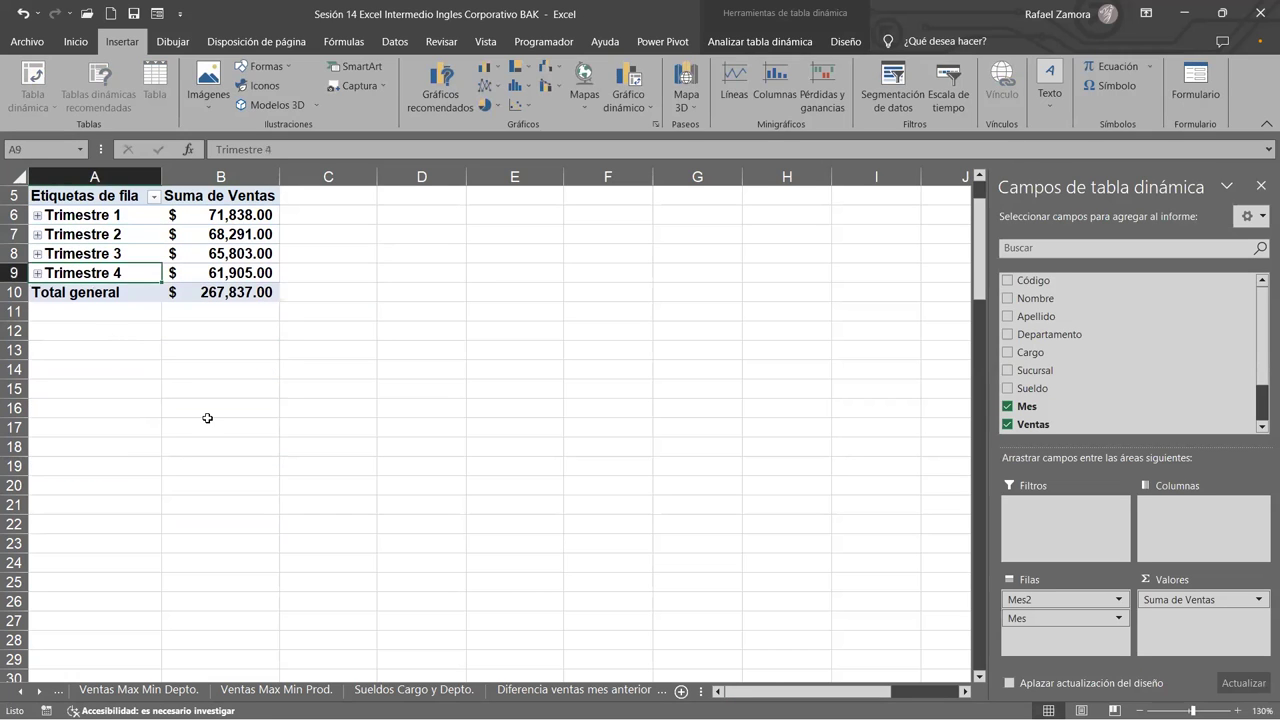
{"action": "left_click", "coordinate": [208, 421]}
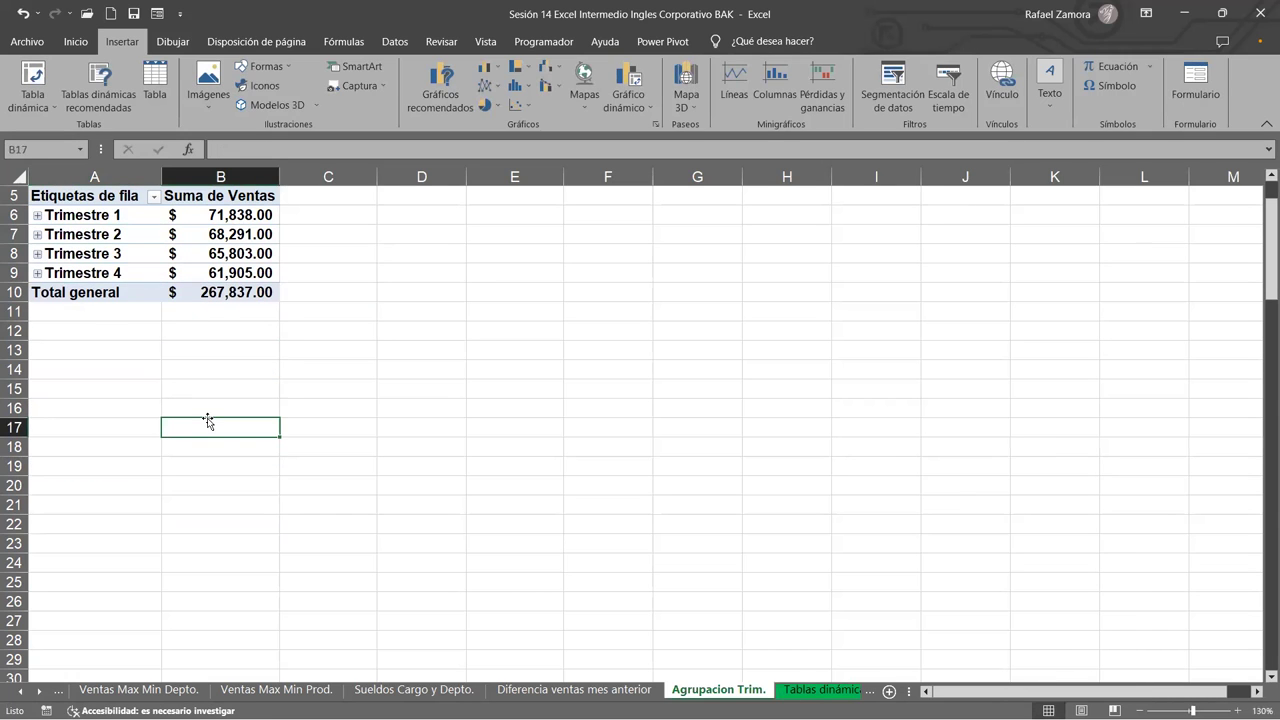
Apply the purple Medio style to the quarterly pivot table.
{"action": "left_click", "coordinate": [222, 247]}
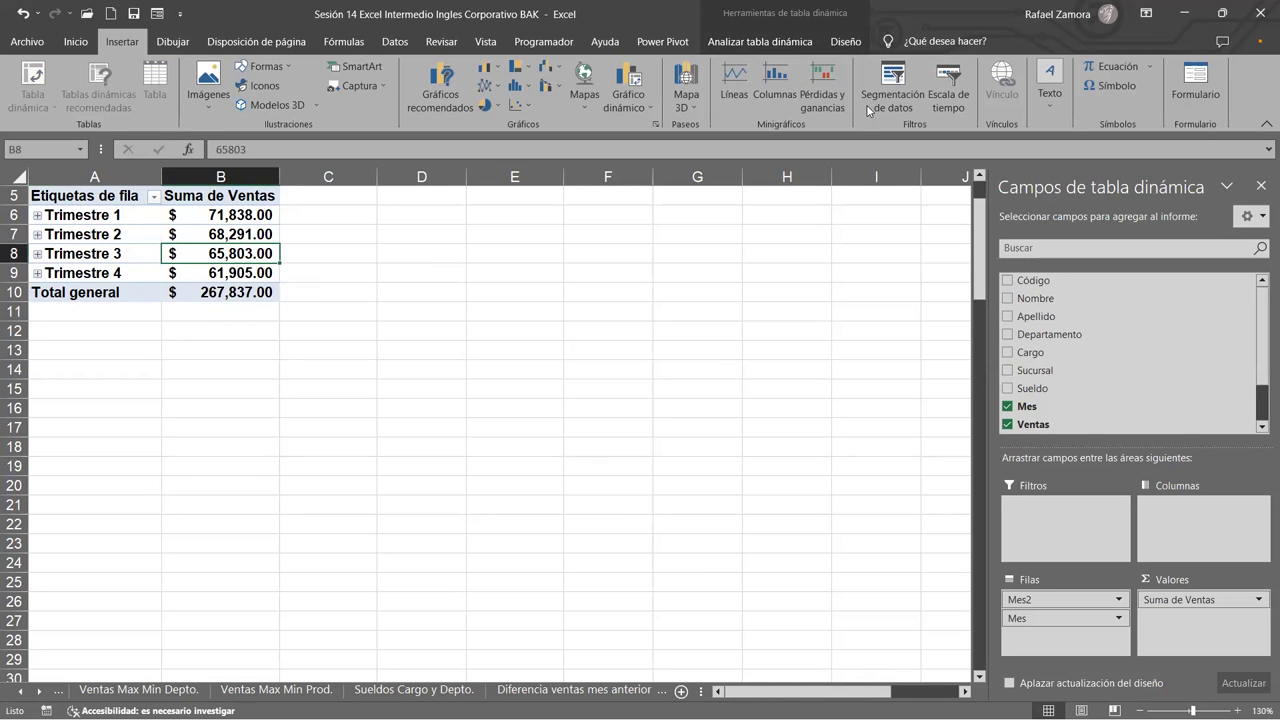
{"action": "left_click", "coordinate": [848, 42]}
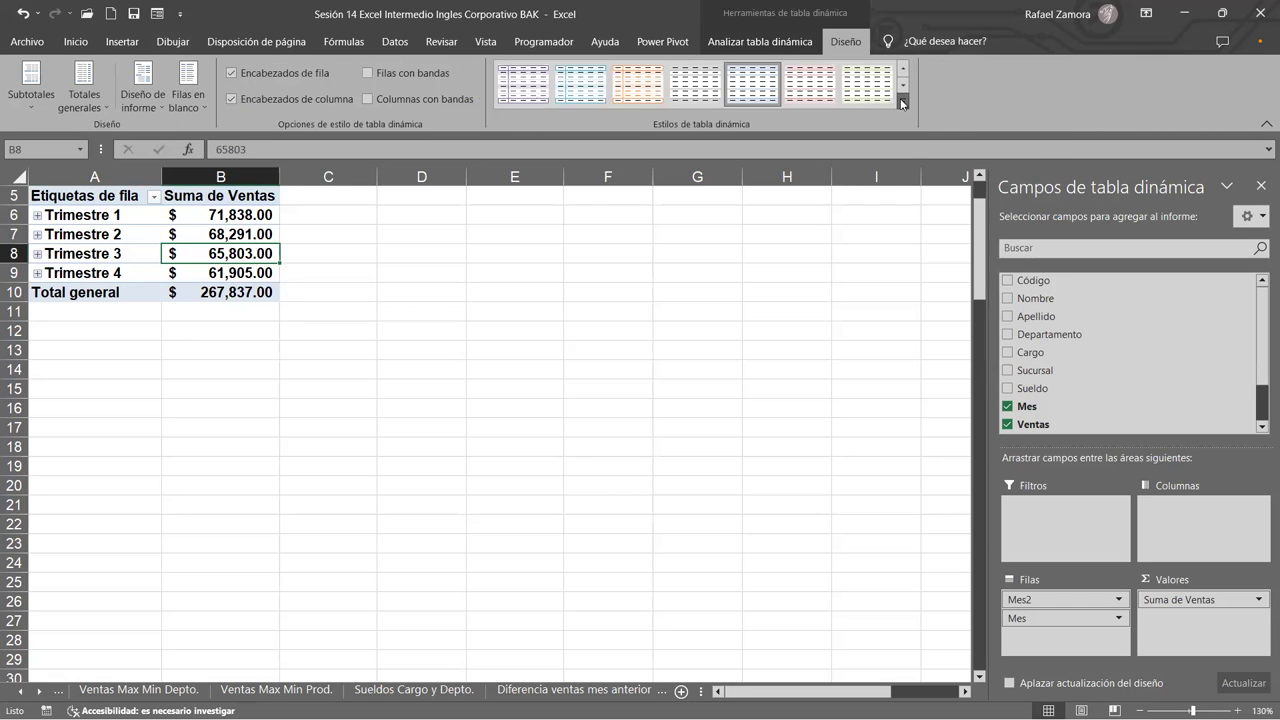
{"action": "left_click", "coordinate": [903, 103]}
{"action": "left_click", "coordinate": [751, 417]}
{"action": "left_click", "coordinate": [514, 330]}
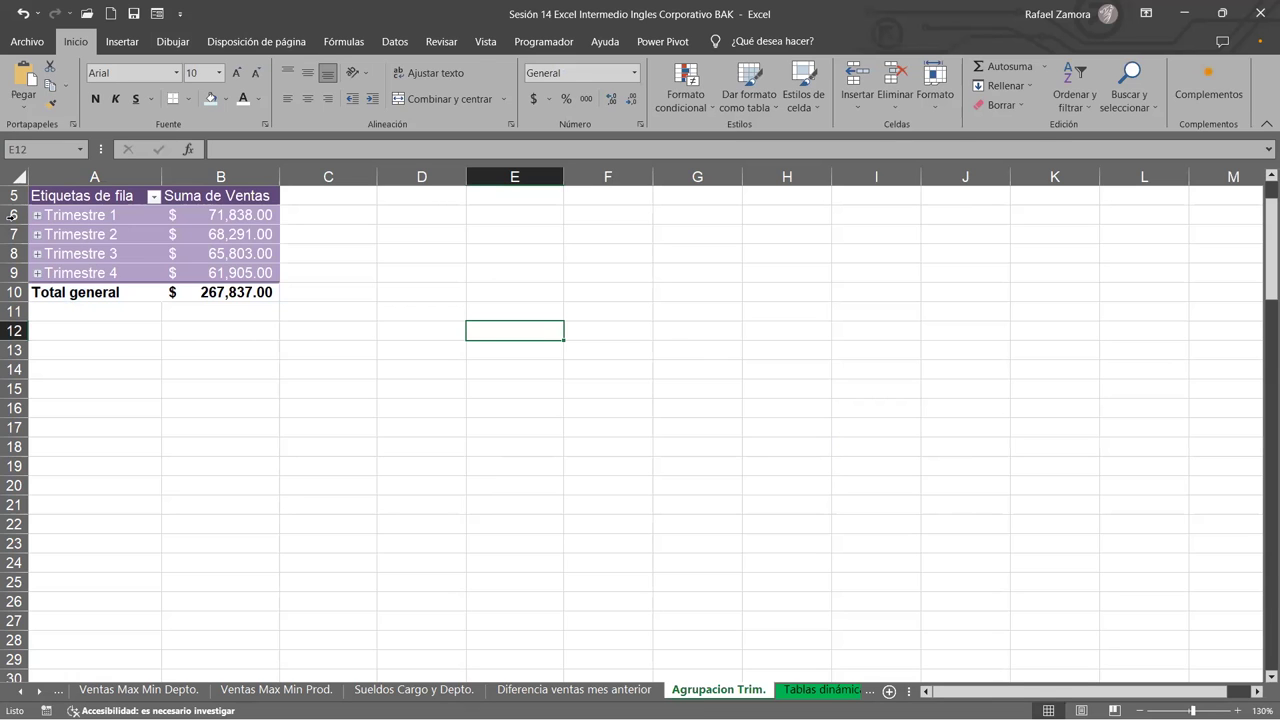
Expand and re-collapse Trimestre 2, 4 and 1 to preview their months.
{"action": "left_click", "coordinate": [37, 235]}
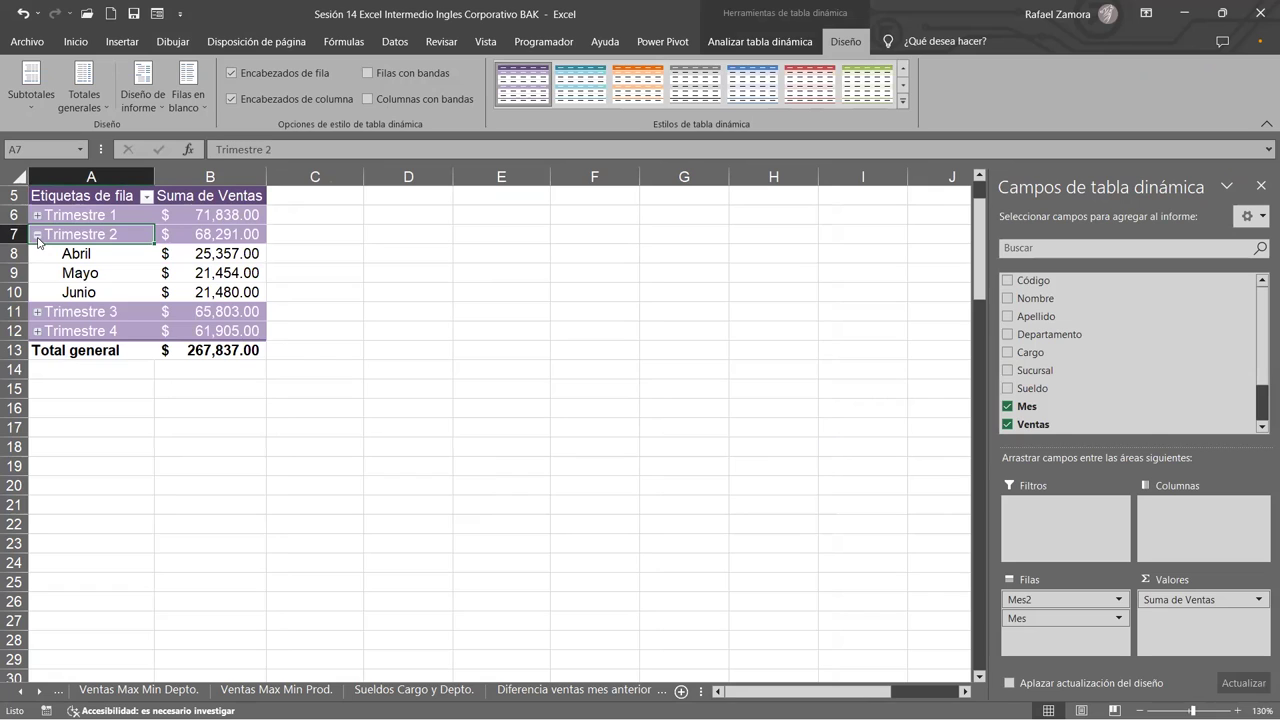
{"action": "left_click", "coordinate": [37, 236]}
{"action": "left_click", "coordinate": [38, 274]}
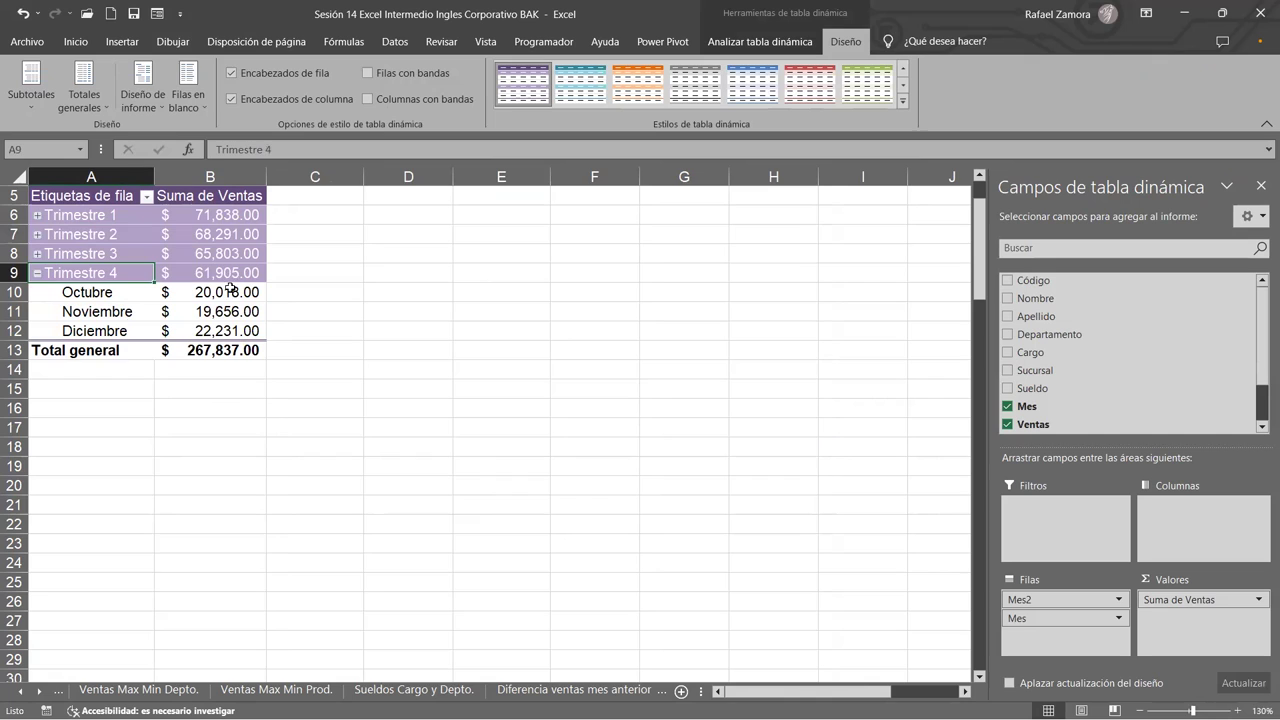
{"action": "left_click", "coordinate": [37, 273]}
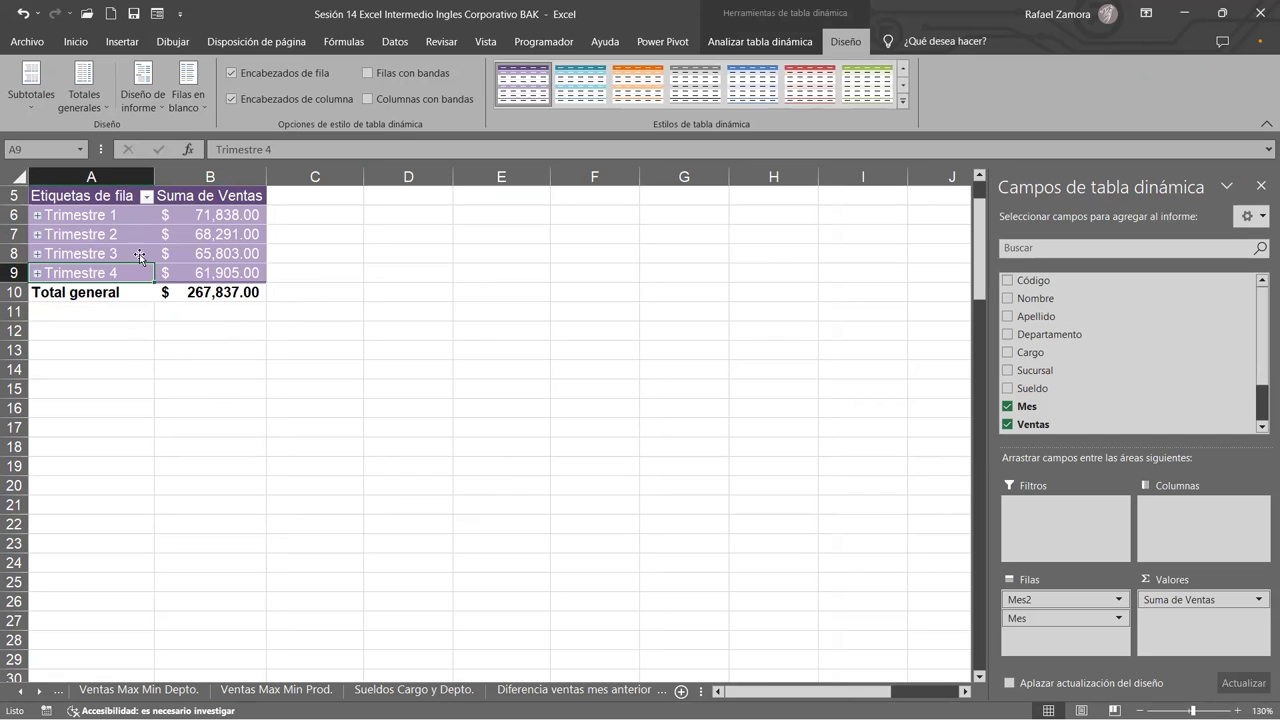
{"action": "left_click", "coordinate": [37, 215]}
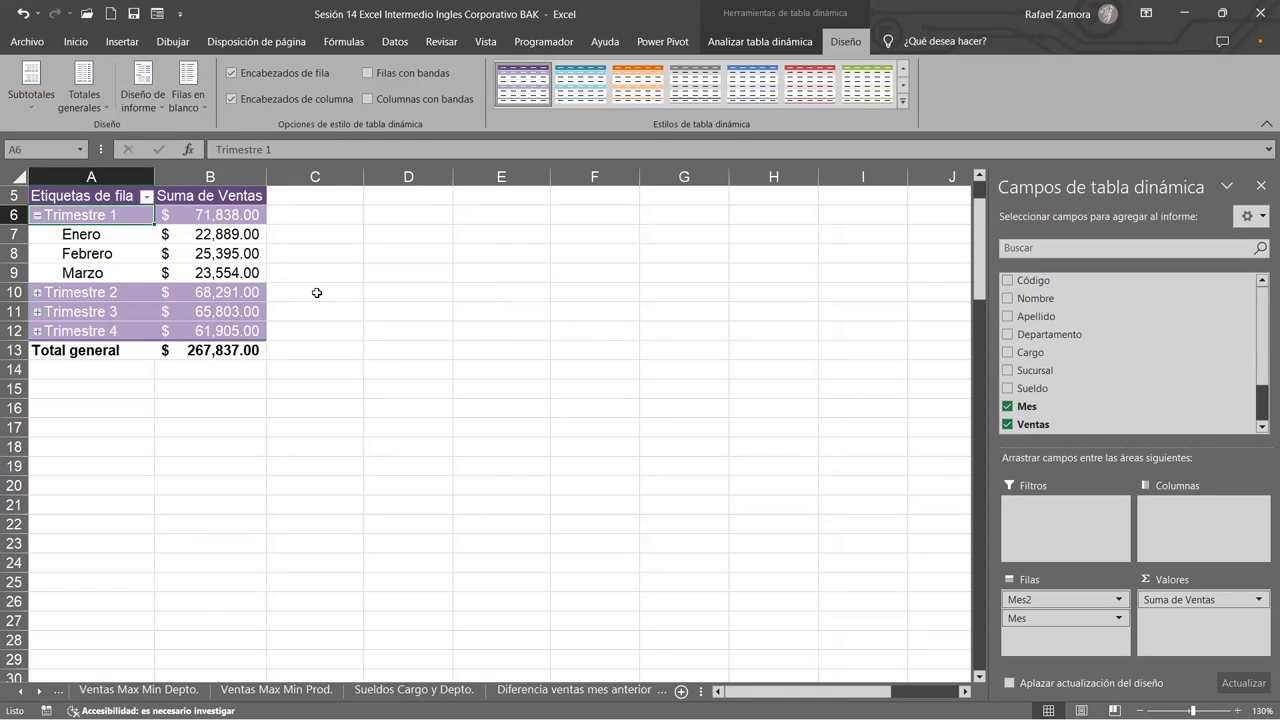
{"action": "left_click", "coordinate": [37, 216]}
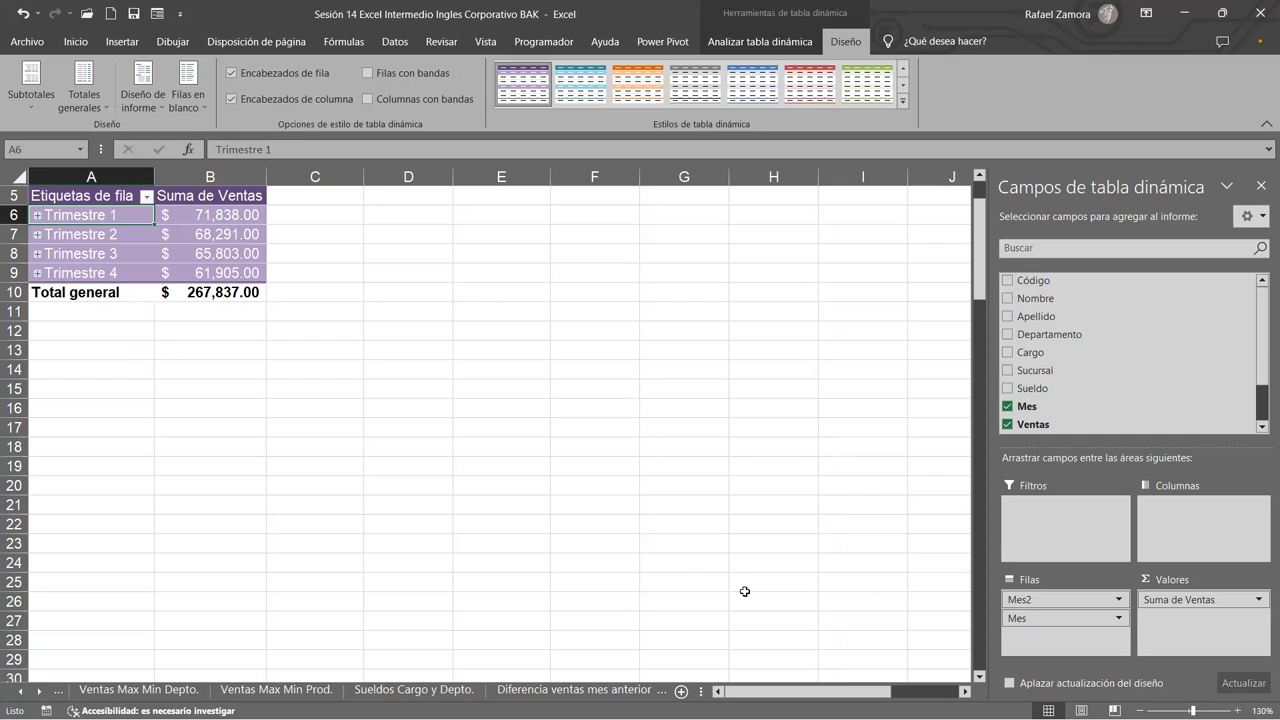
Leave Trimestre 1 and Trimestre 2 expanded, listing Enero–Marzo and Abril–Junio.
{"action": "left_click", "coordinate": [40, 691]}
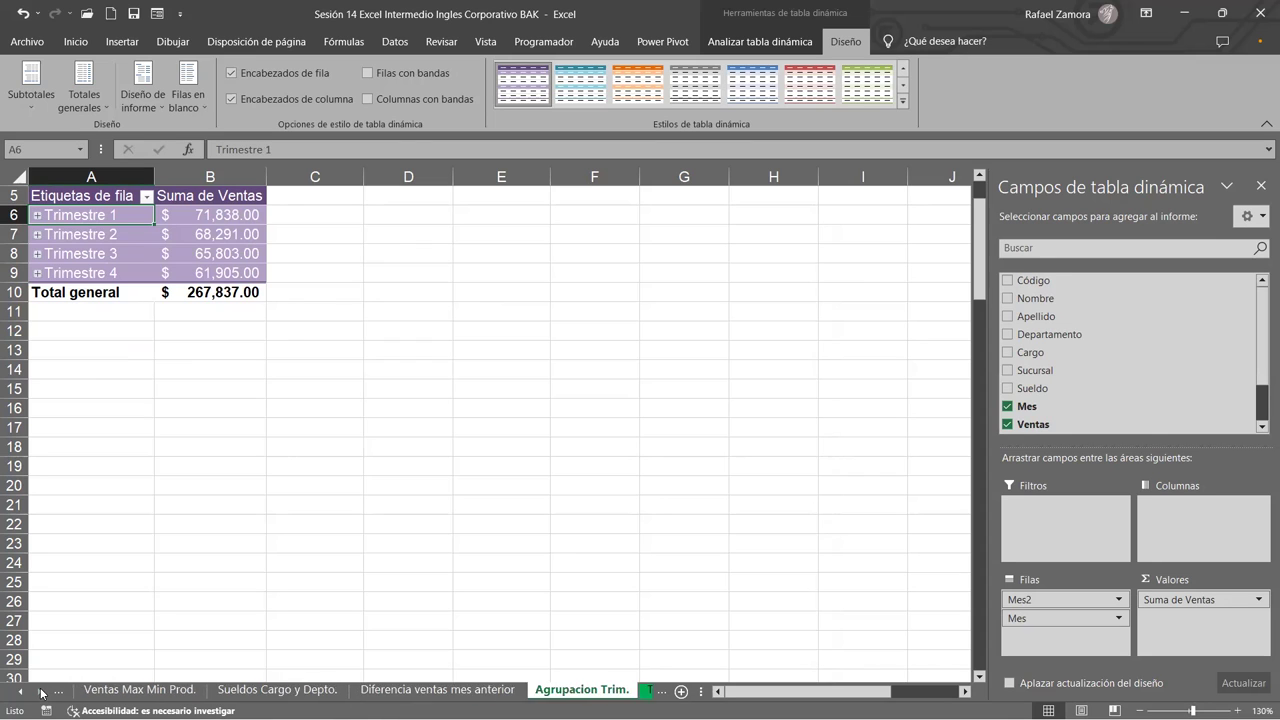
{"action": "left_click", "coordinate": [40, 691]}
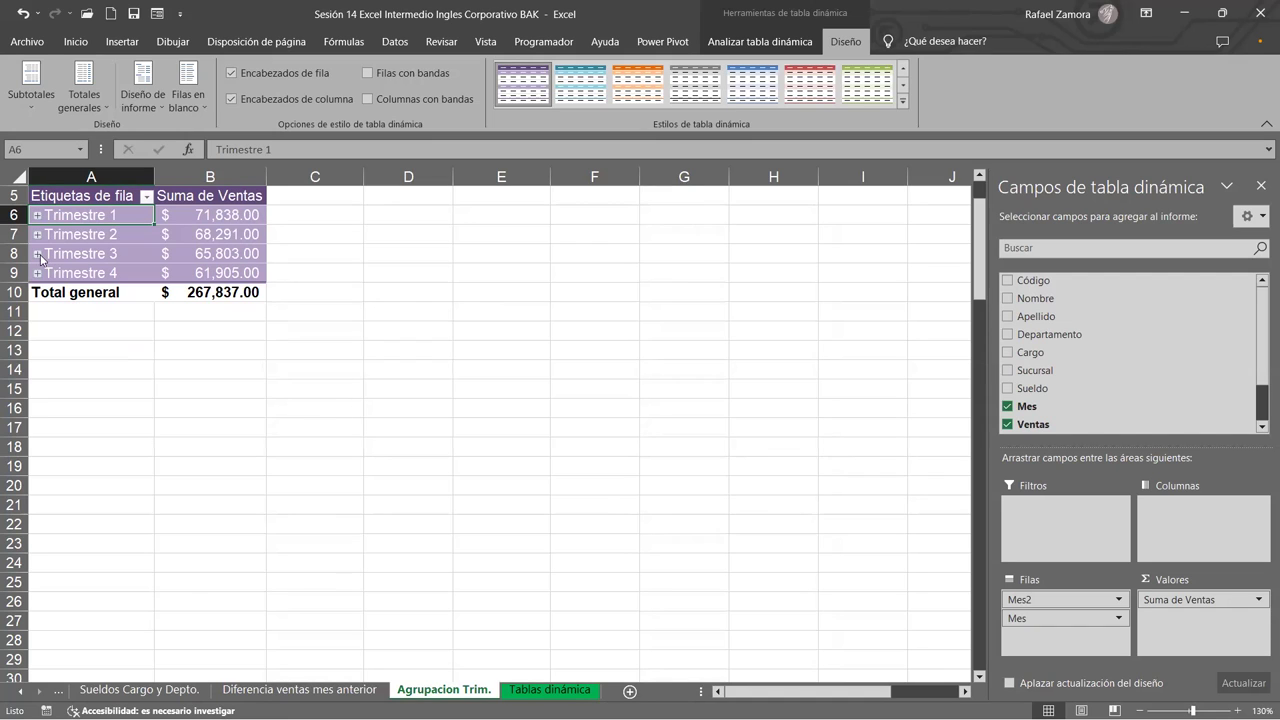
{"action": "left_click", "coordinate": [37, 214]}
{"action": "left_click", "coordinate": [37, 292]}
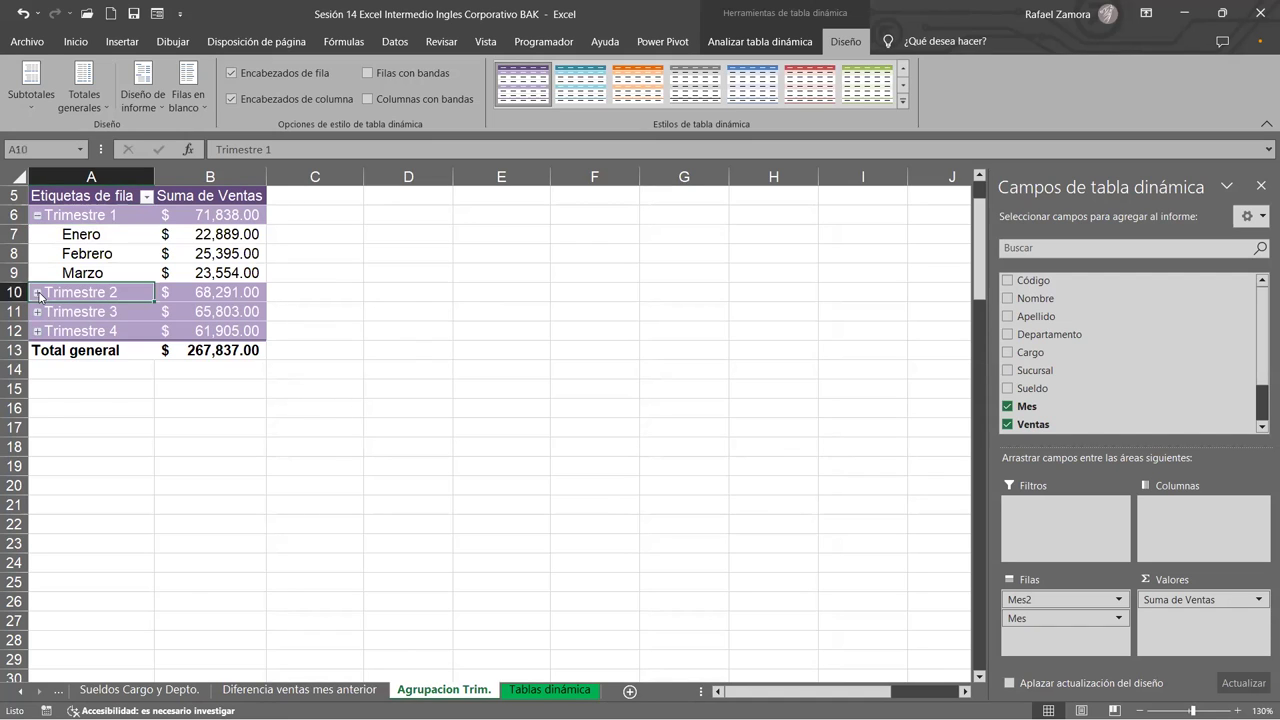
{"action": "left_click", "coordinate": [460, 407]}
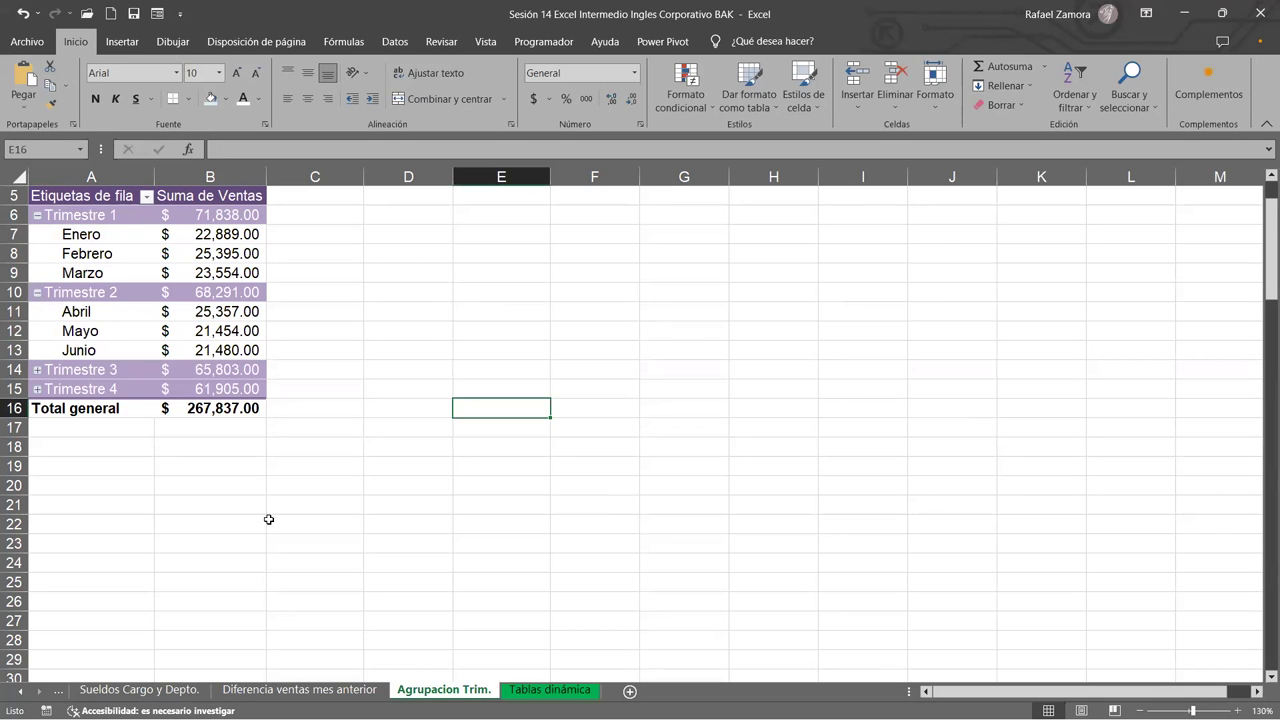
Copy the quarterly pivot table and paste a copy at A22.
{"action": "left_click", "coordinate": [268, 520]}
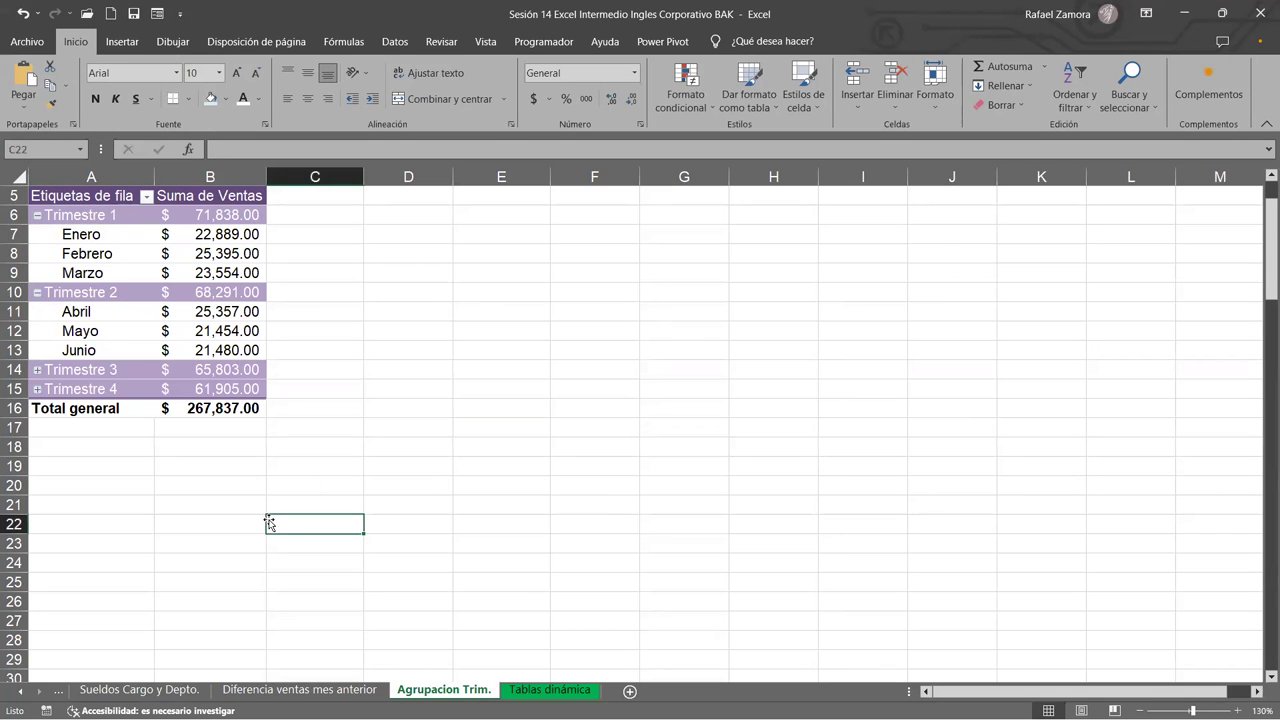
{"action": "left_click", "coordinate": [537, 691]}
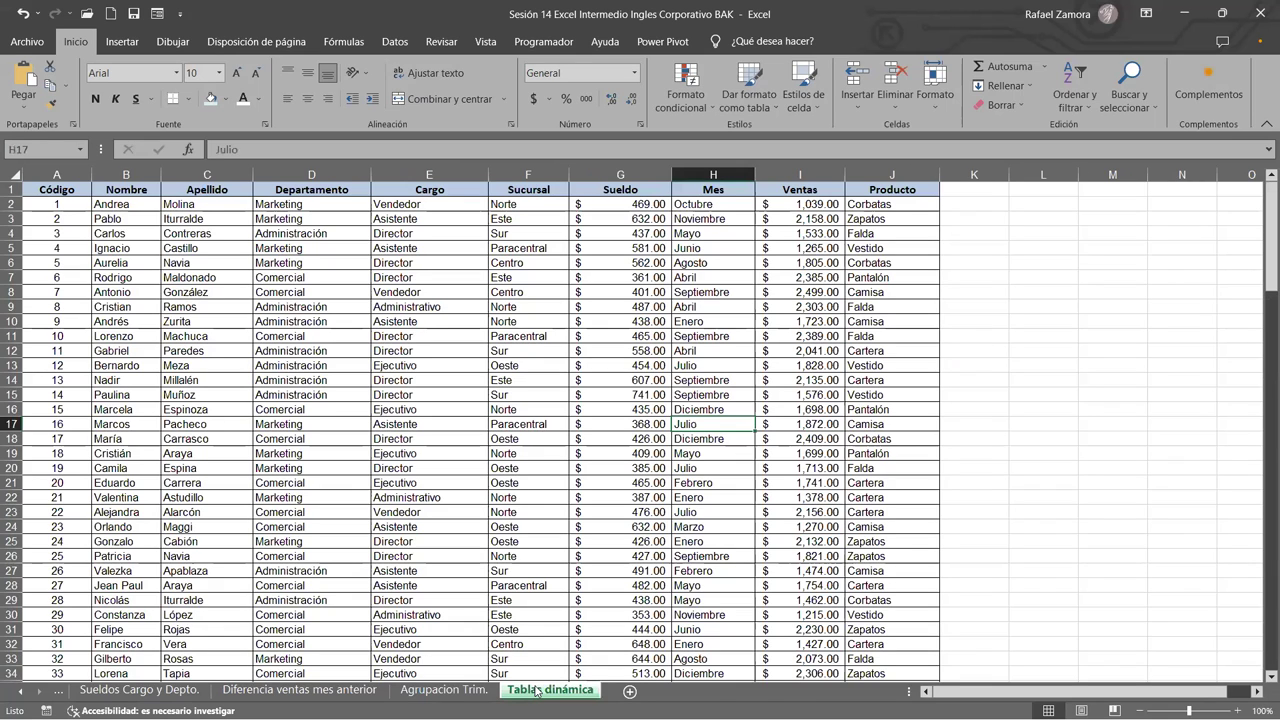
{"action": "left_click", "coordinate": [444, 690]}
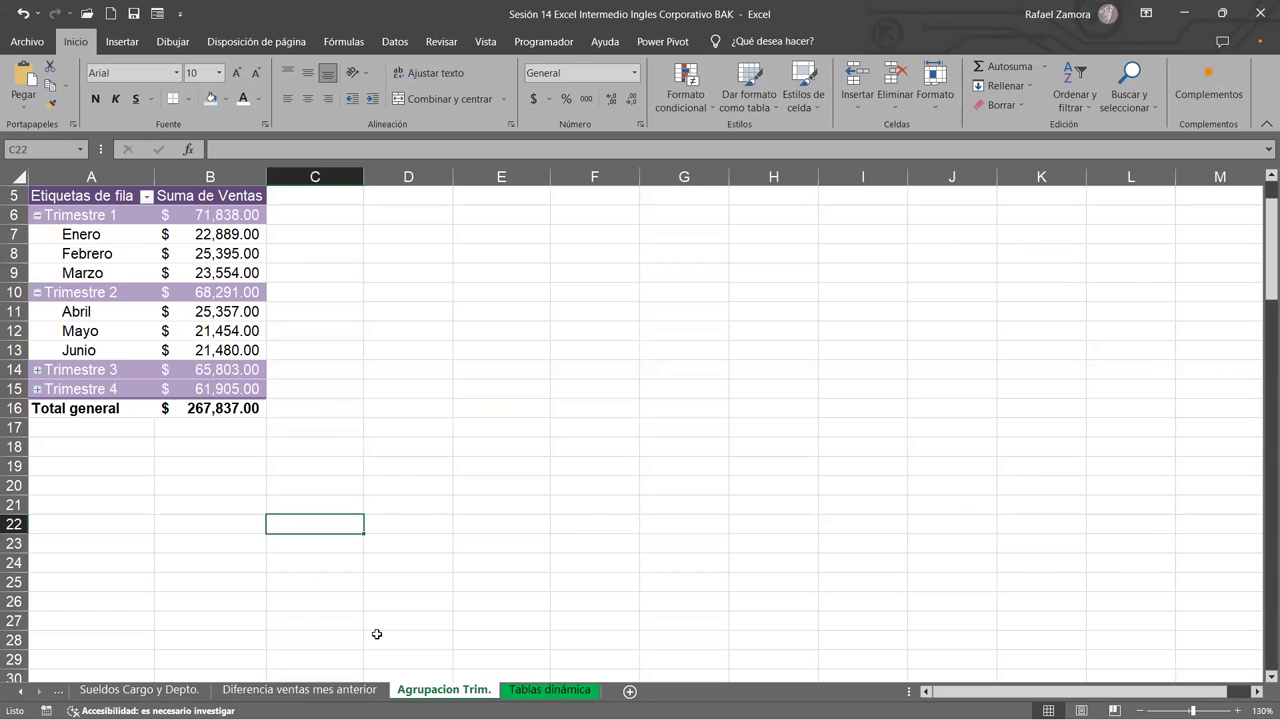
{"action": "left_click", "coordinate": [401, 482]}
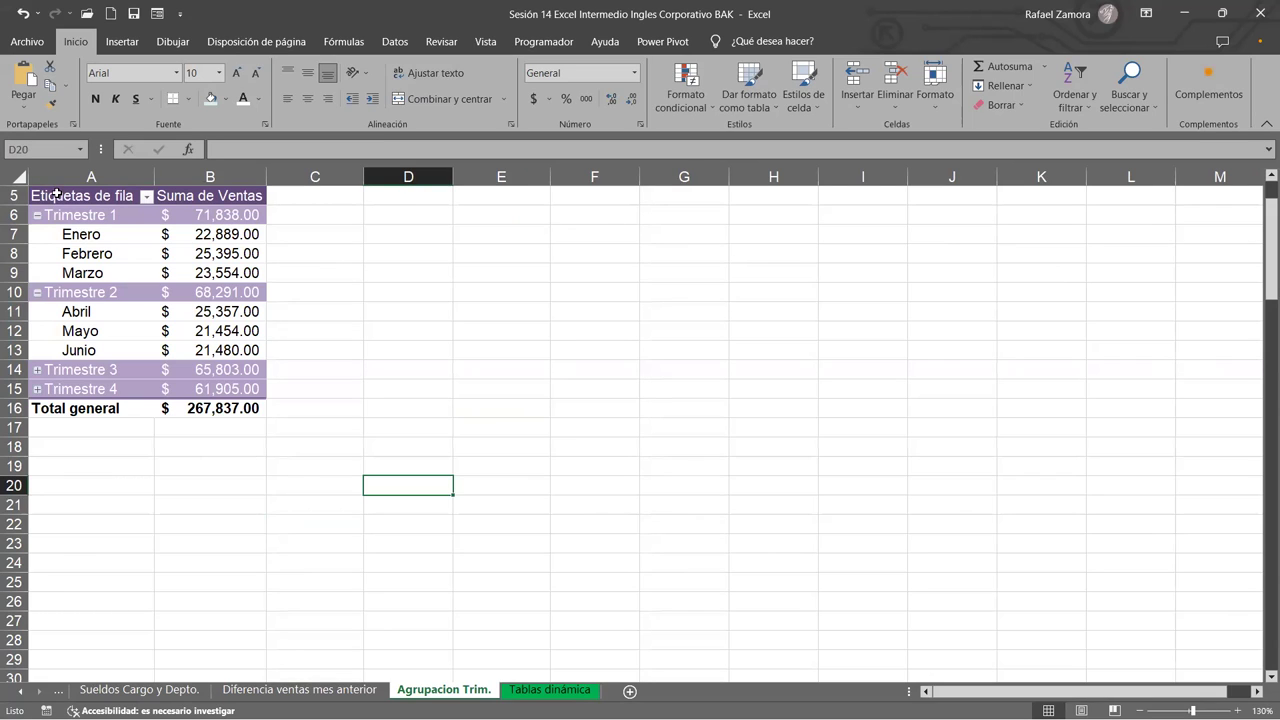
{"action": "left_click_drag", "start_coordinate": [57, 194], "coordinate": [202, 422]}
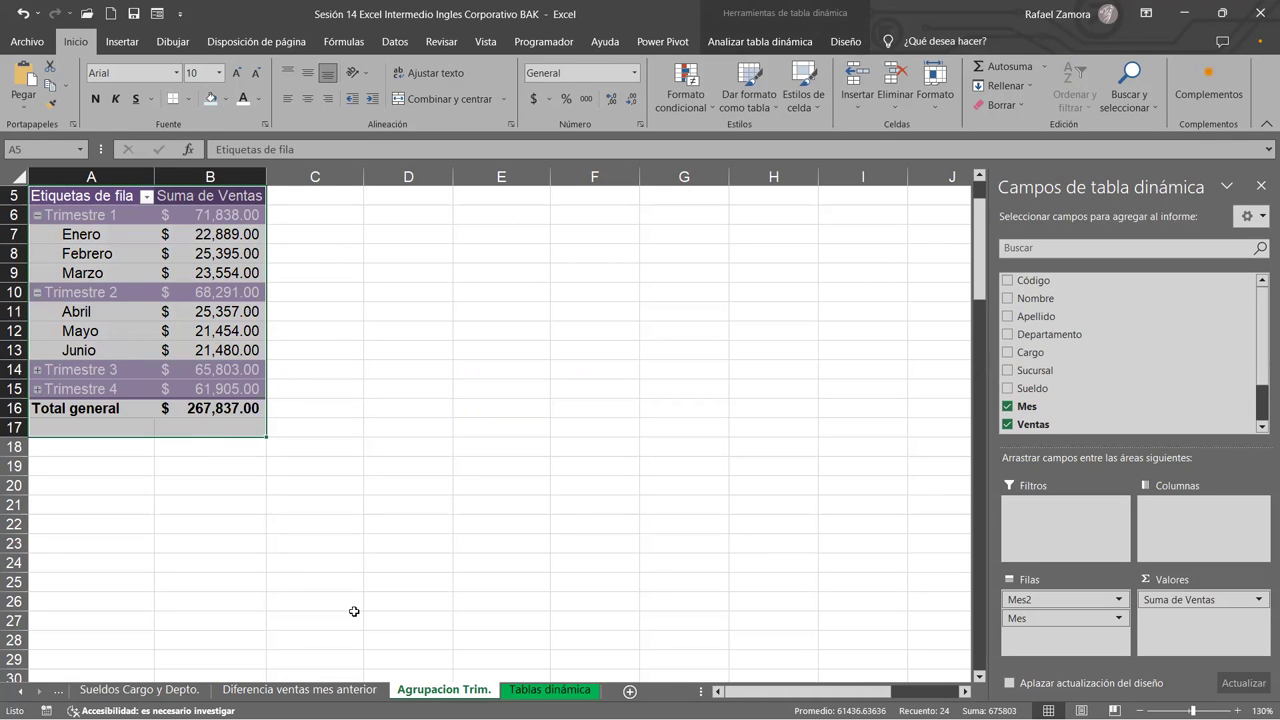
{"action": "key", "text": "ctrl+c"}
{"action": "left_click", "coordinate": [103, 524]}
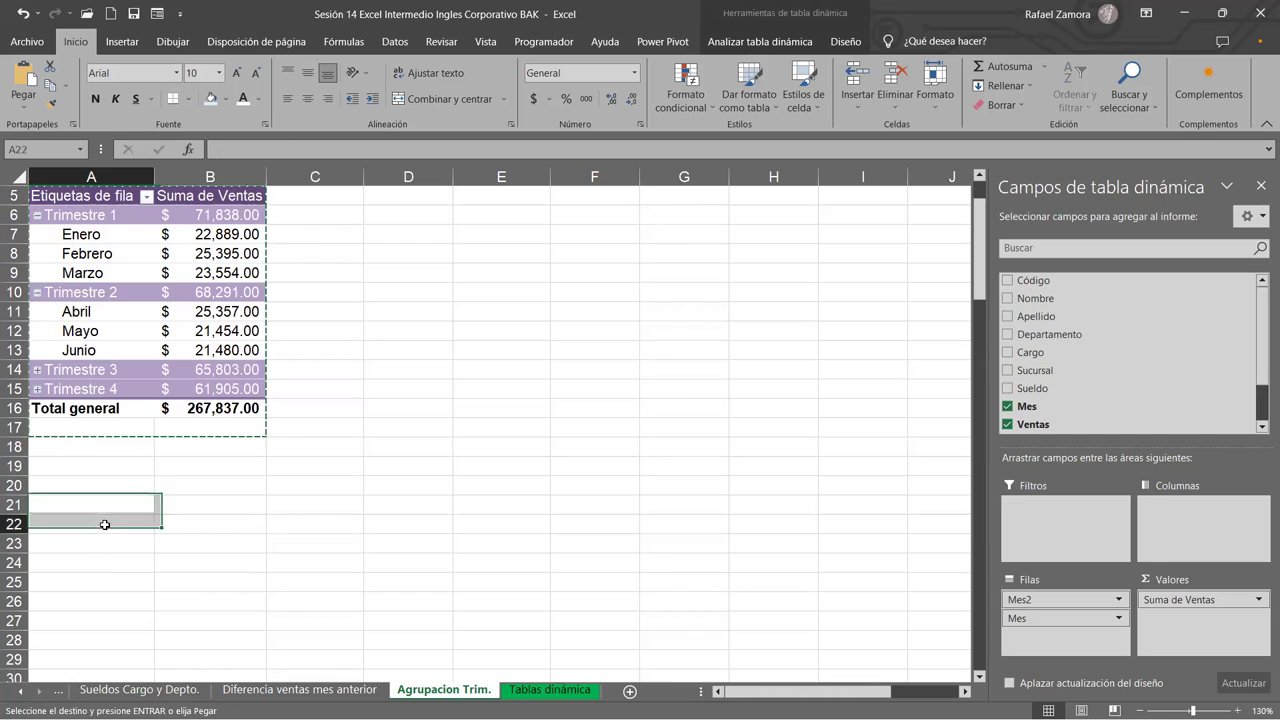
{"action": "key", "text": "ctrl+v"}
Replace Mes and Mes2 with Código as the copied pivot's rows, totaling Suma de Ventas per Código.
{"action": "left_click", "coordinate": [558, 509]}
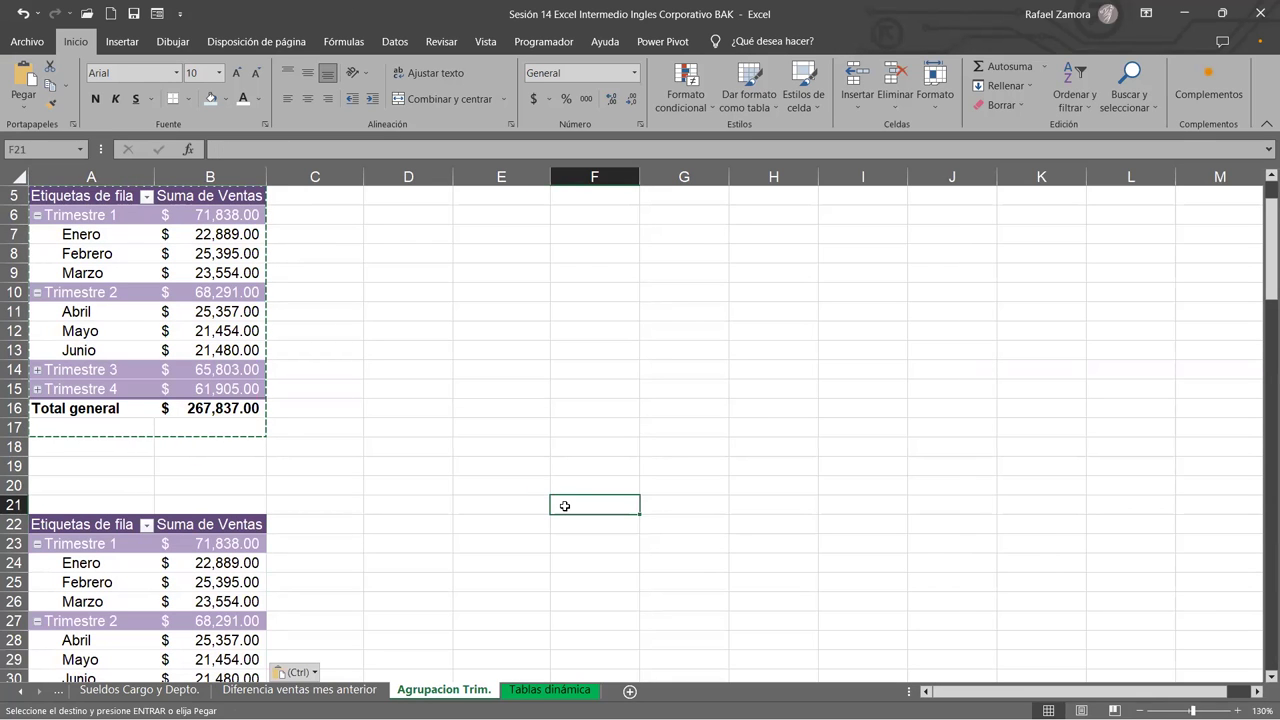
{"action": "scroll", "coordinate": [574, 474], "scroll_direction": "down", "scroll_amount": 3}
{"action": "left_click", "coordinate": [134, 466]}
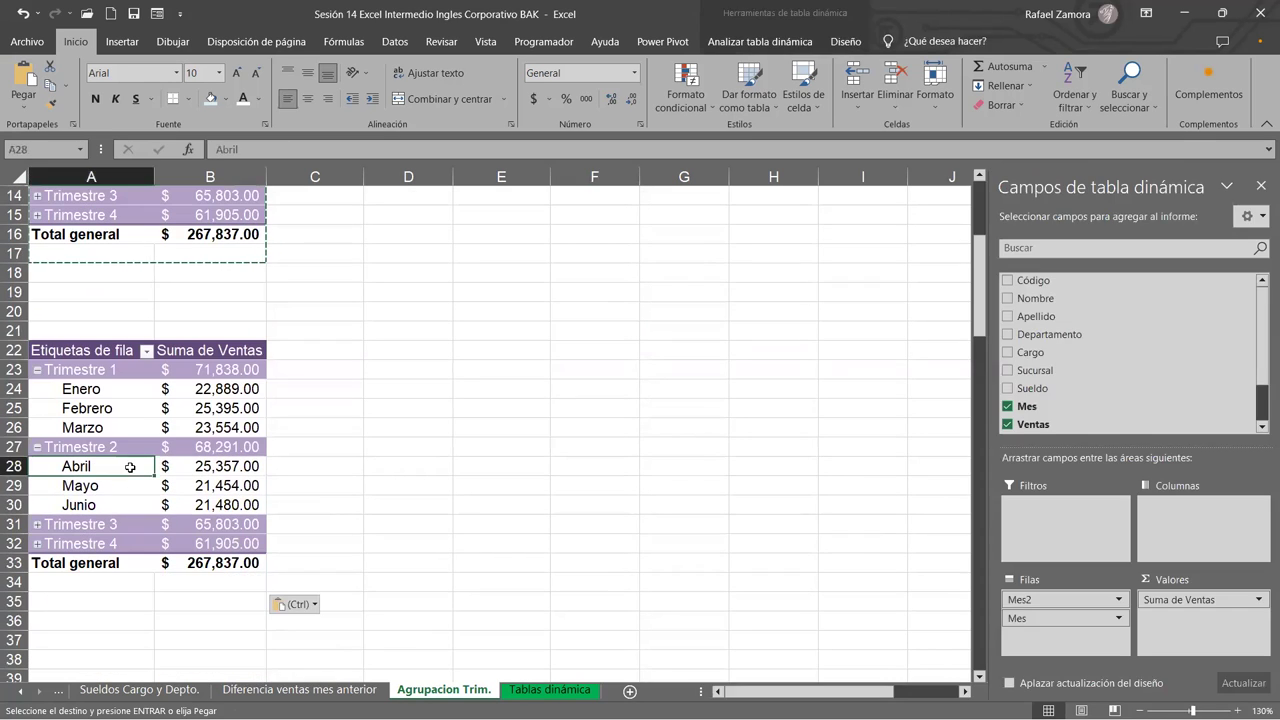
{"action": "left_click_drag", "start_coordinate": [1060, 618], "coordinate": [1109, 371]}
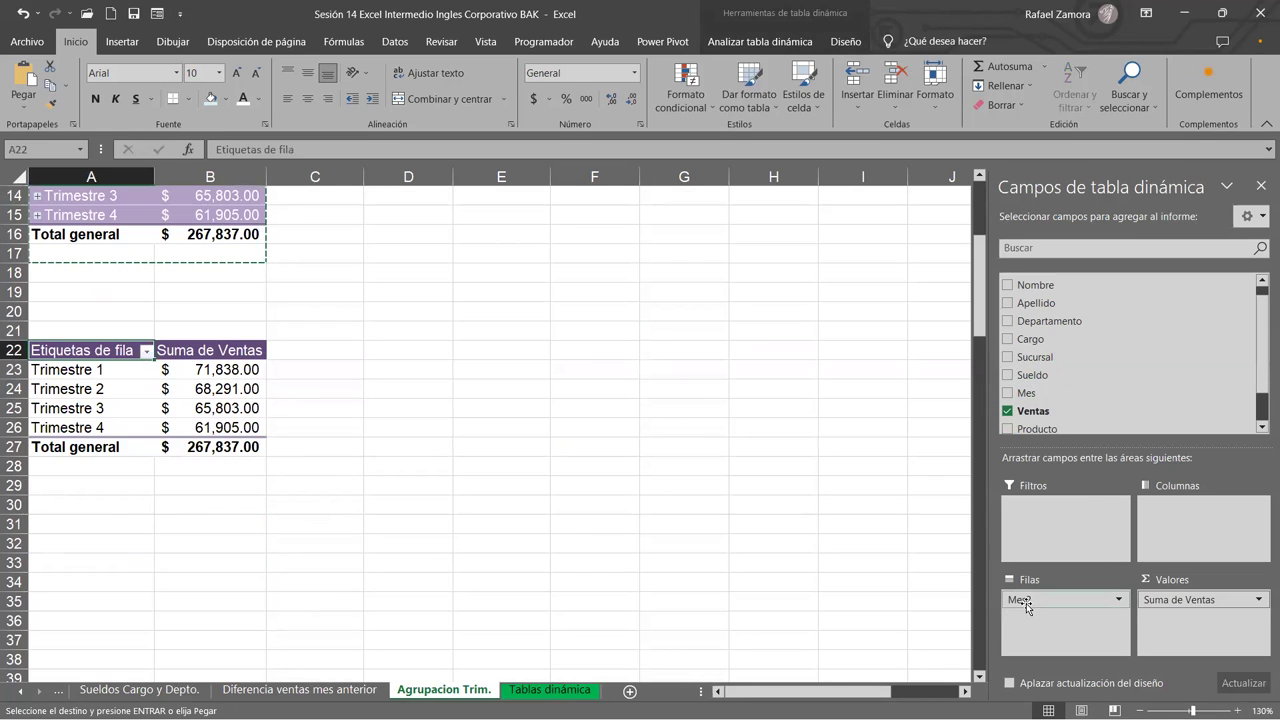
{"action": "left_click_drag", "start_coordinate": [1022, 599], "coordinate": [1137, 290]}
{"action": "left_click_drag", "start_coordinate": [1035, 281], "coordinate": [1055, 630]}
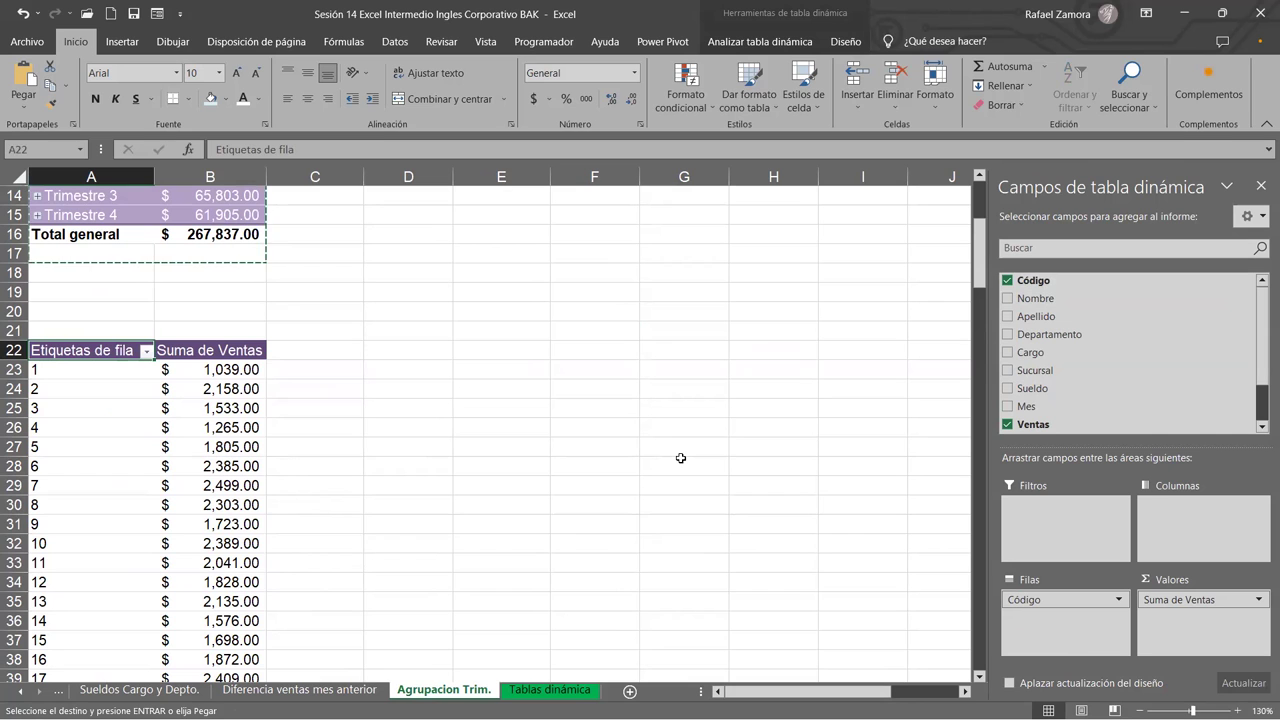
Check the extent of the Código data on Tablas dinámica with Ctrl+Down and Ctrl+Up.
{"action": "left_click", "coordinate": [549, 690]}
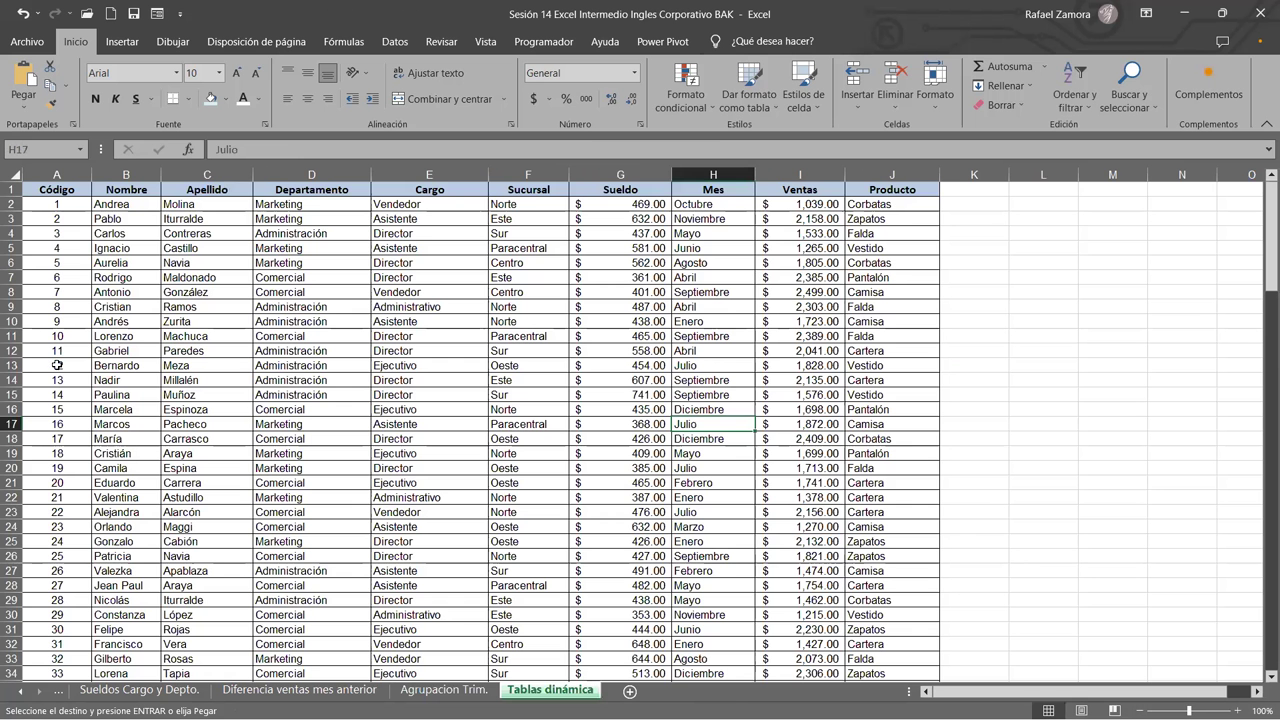
{"action": "left_click", "coordinate": [73, 204]}
{"action": "key", "text": "ctrl+Down"}
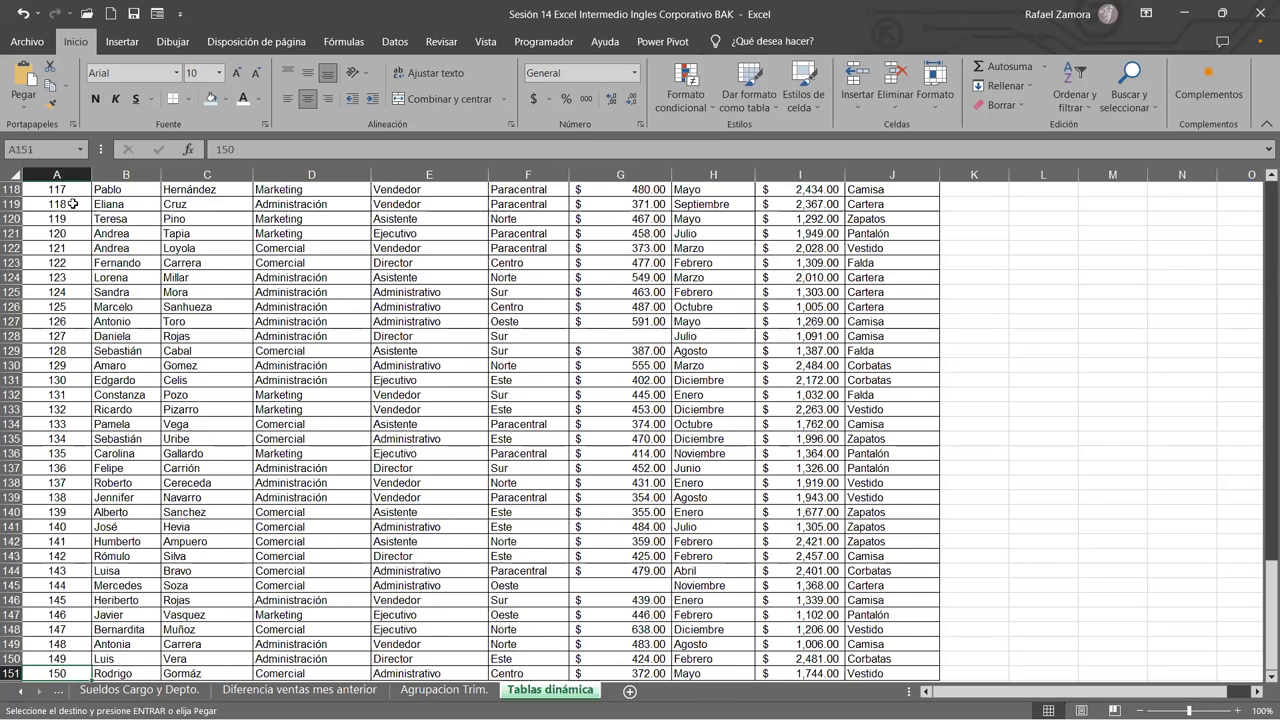
{"action": "key", "text": "ctrl+Up"}
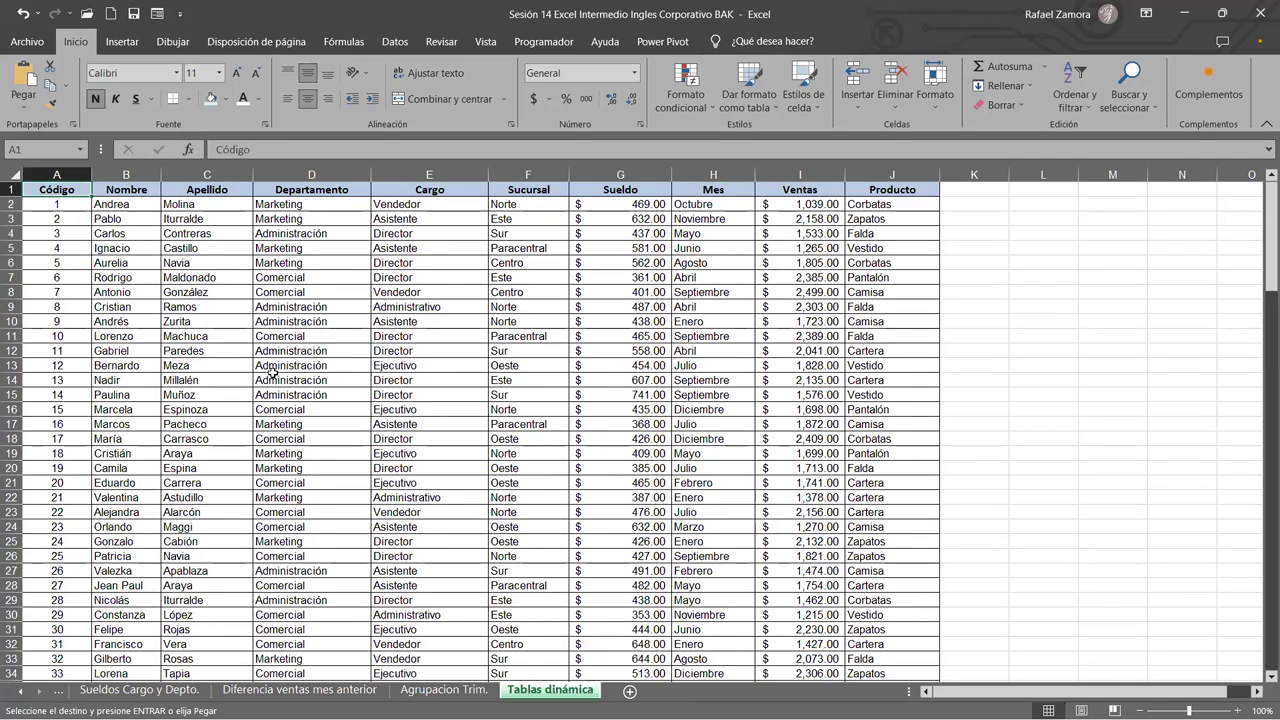
{"action": "left_click", "coordinate": [440, 697]}
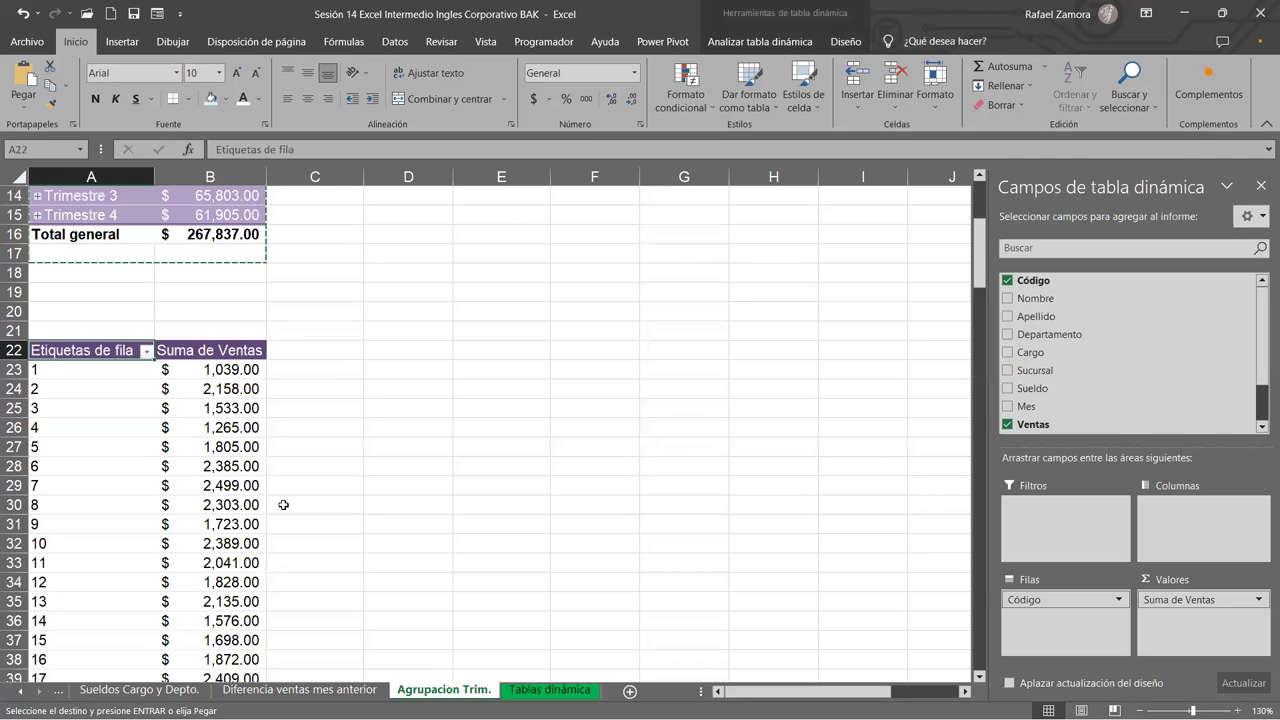
Expand Trimestre 3 on Agrupacion Trim. to show its months.
{"action": "left_click", "coordinate": [150, 446]}
{"action": "left_click", "coordinate": [106, 449]}
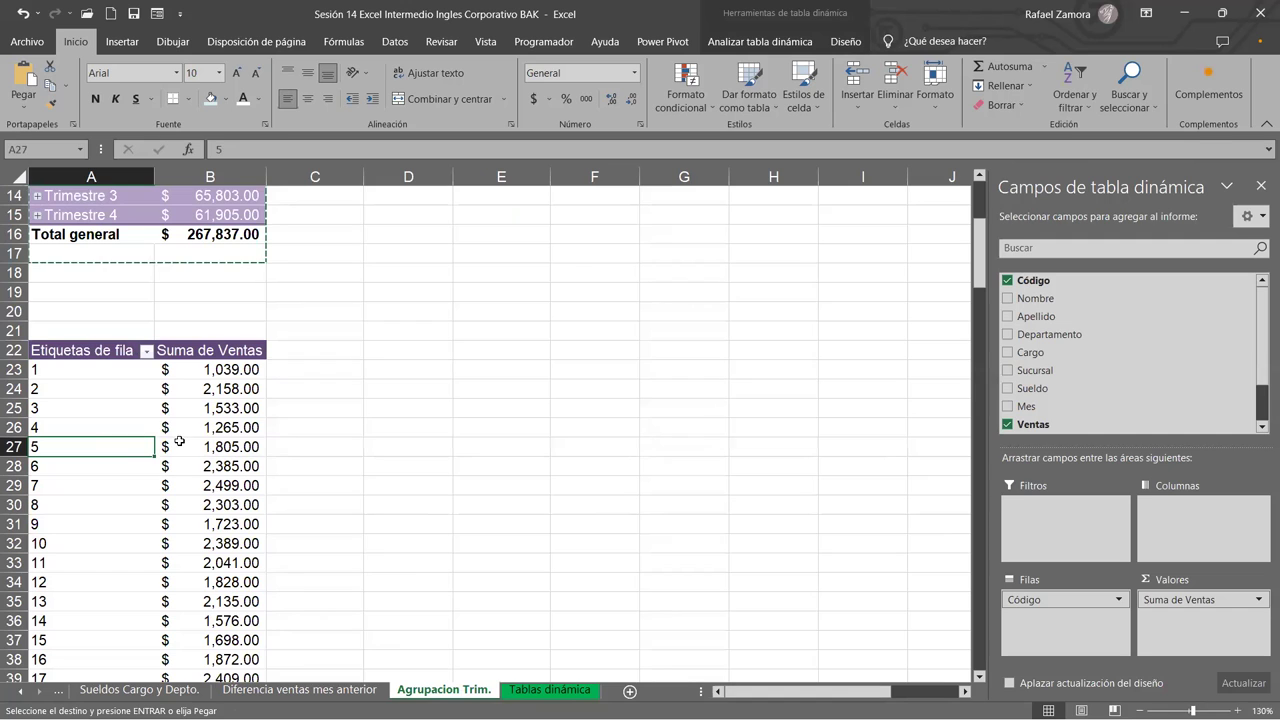
{"action": "scroll", "coordinate": [74, 251], "scroll_direction": "up", "scroll_amount": 3}
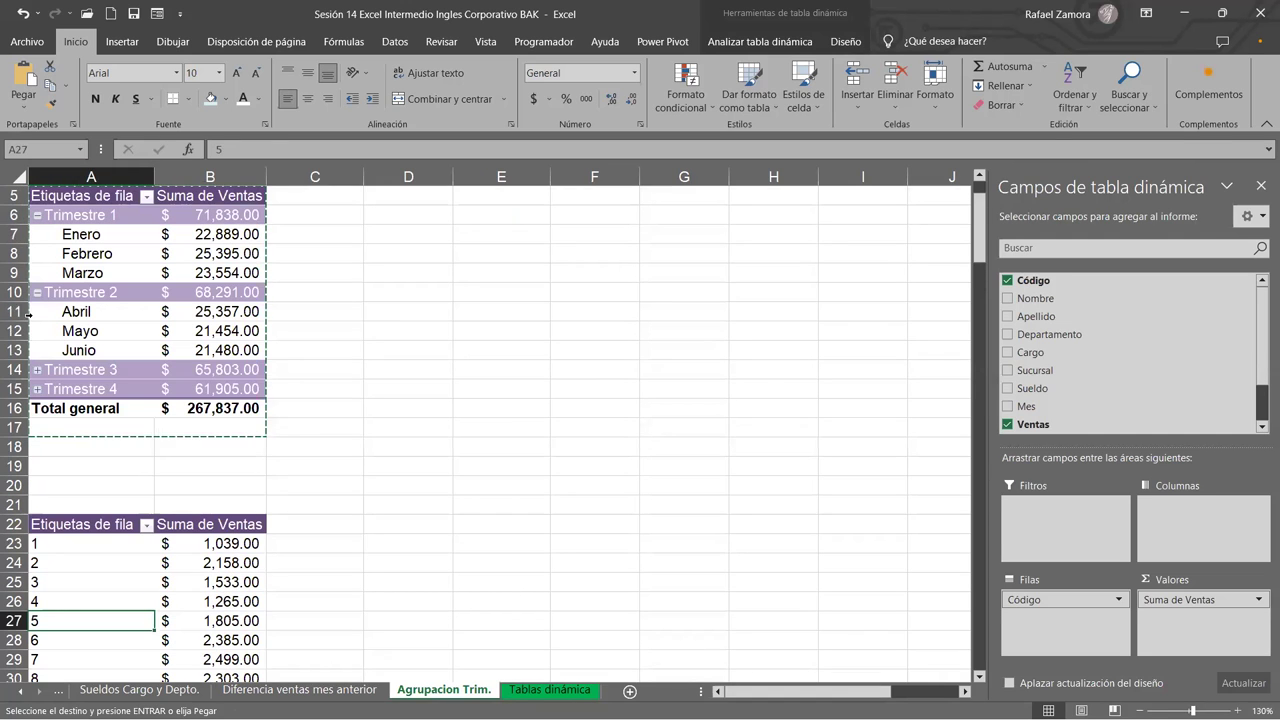
{"action": "left_click", "coordinate": [38, 370]}
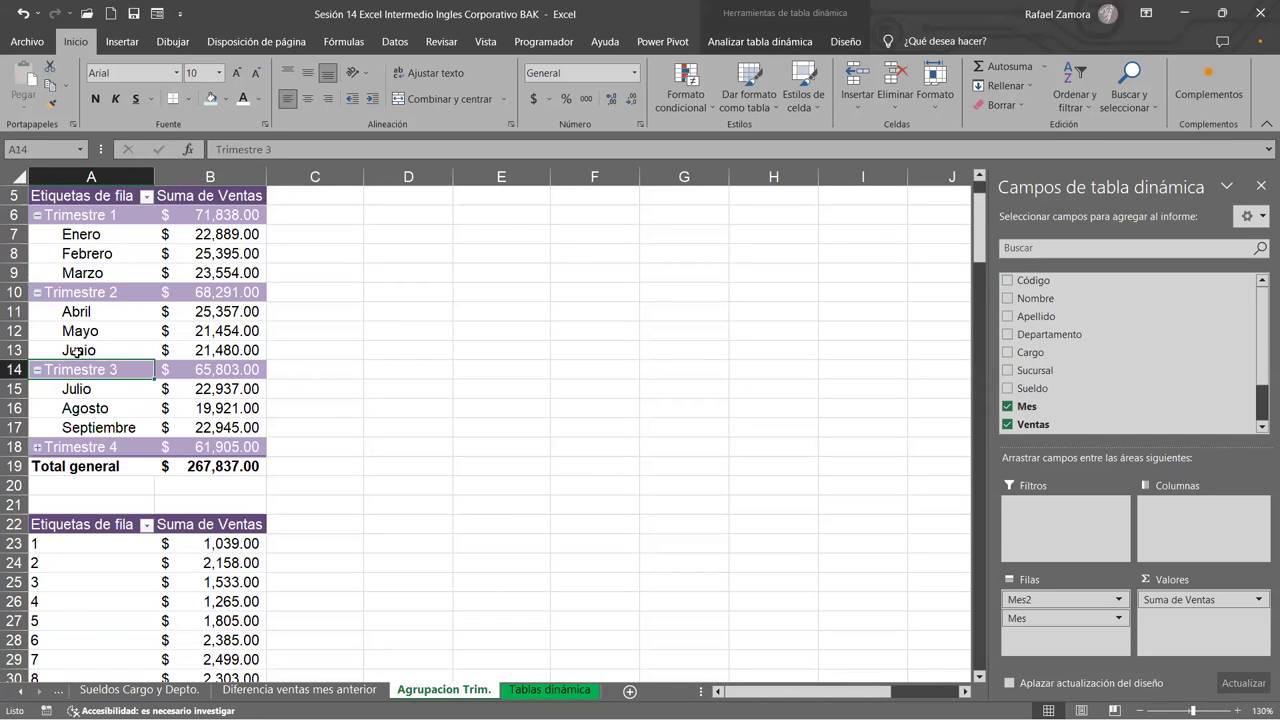
{"action": "mouse_move", "coordinate": [172, 298]}
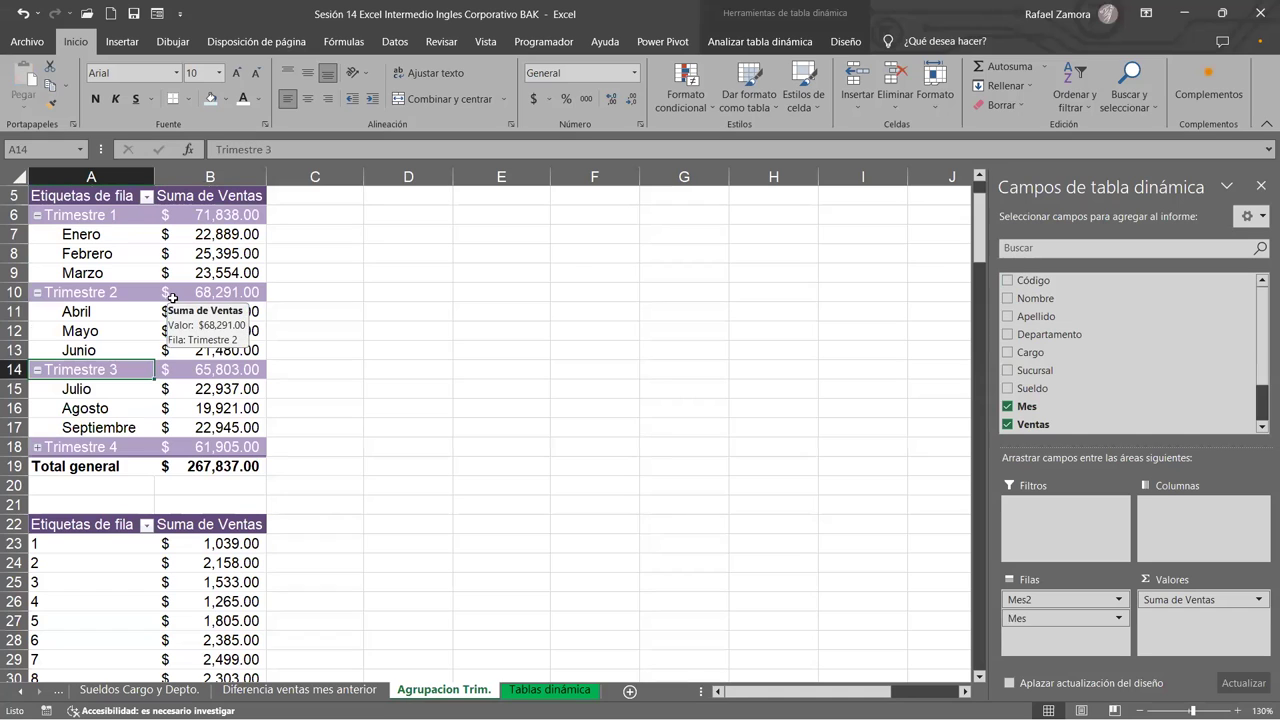
{"action": "scroll", "coordinate": [159, 467], "scroll_direction": "down", "scroll_amount": 1}
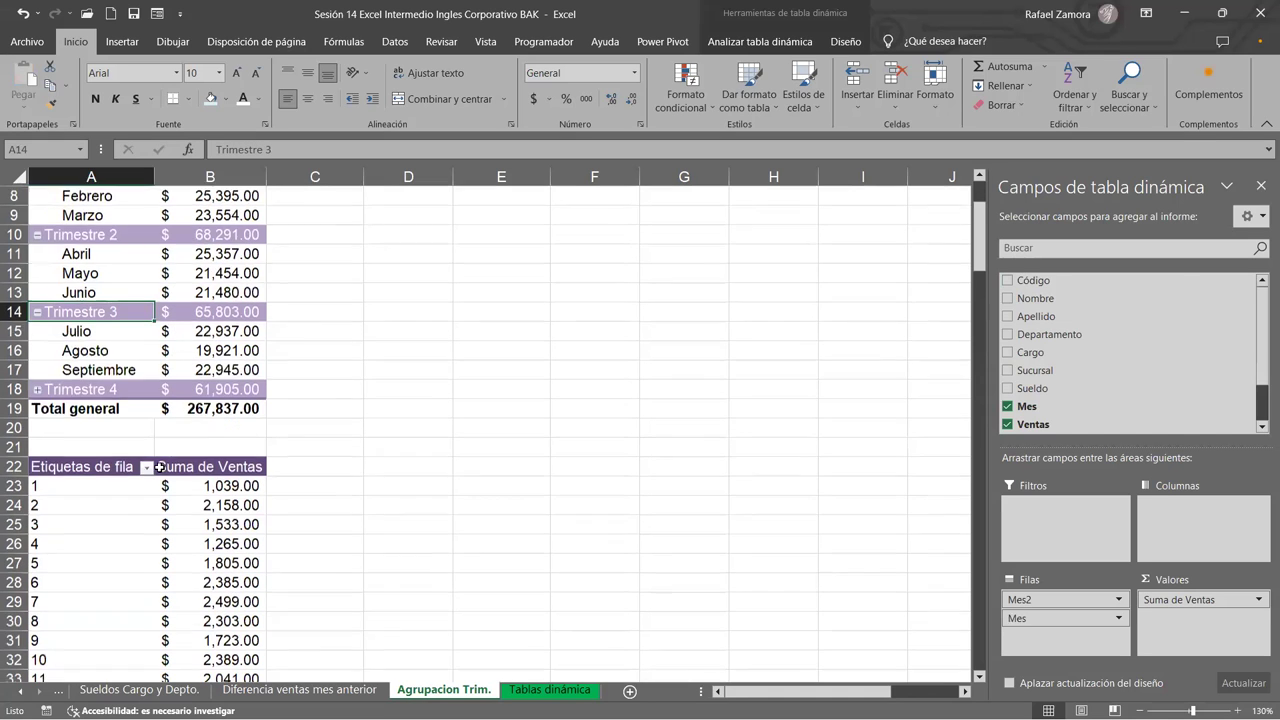
{"action": "scroll", "coordinate": [159, 467], "scroll_direction": "down", "scroll_amount": 2}
Apply a green Medio pivot style to the Código pivot.
{"action": "left_click", "coordinate": [159, 467]}
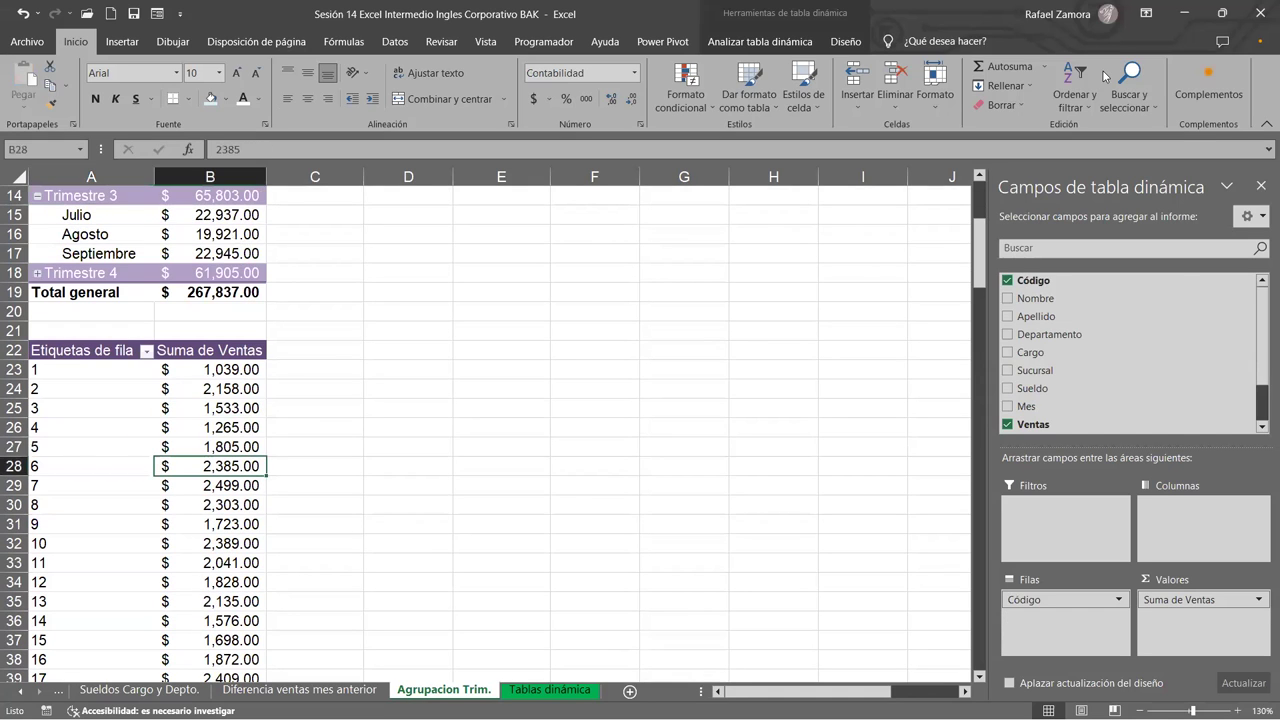
{"action": "left_click", "coordinate": [858, 43]}
{"action": "left_click", "coordinate": [903, 107]}
{"action": "left_click", "coordinate": [699, 417]}
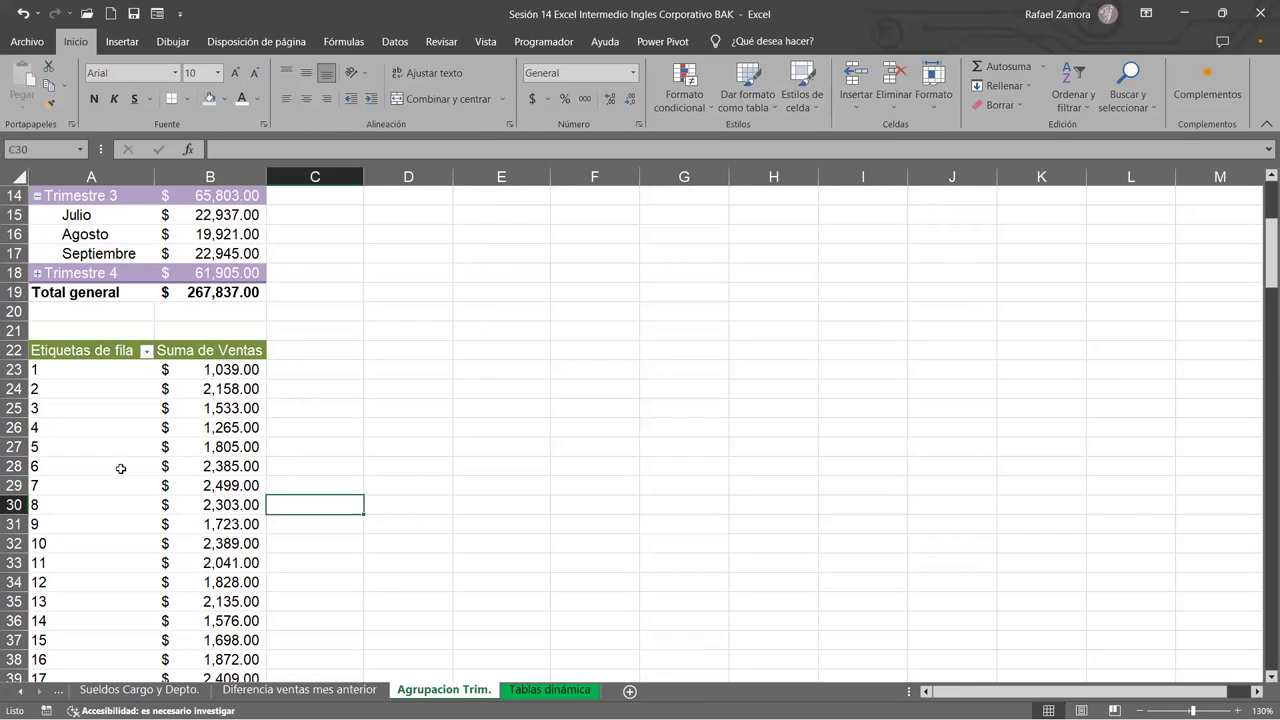
{"action": "left_click", "coordinate": [118, 466]}
{"action": "left_click", "coordinate": [86, 375]}
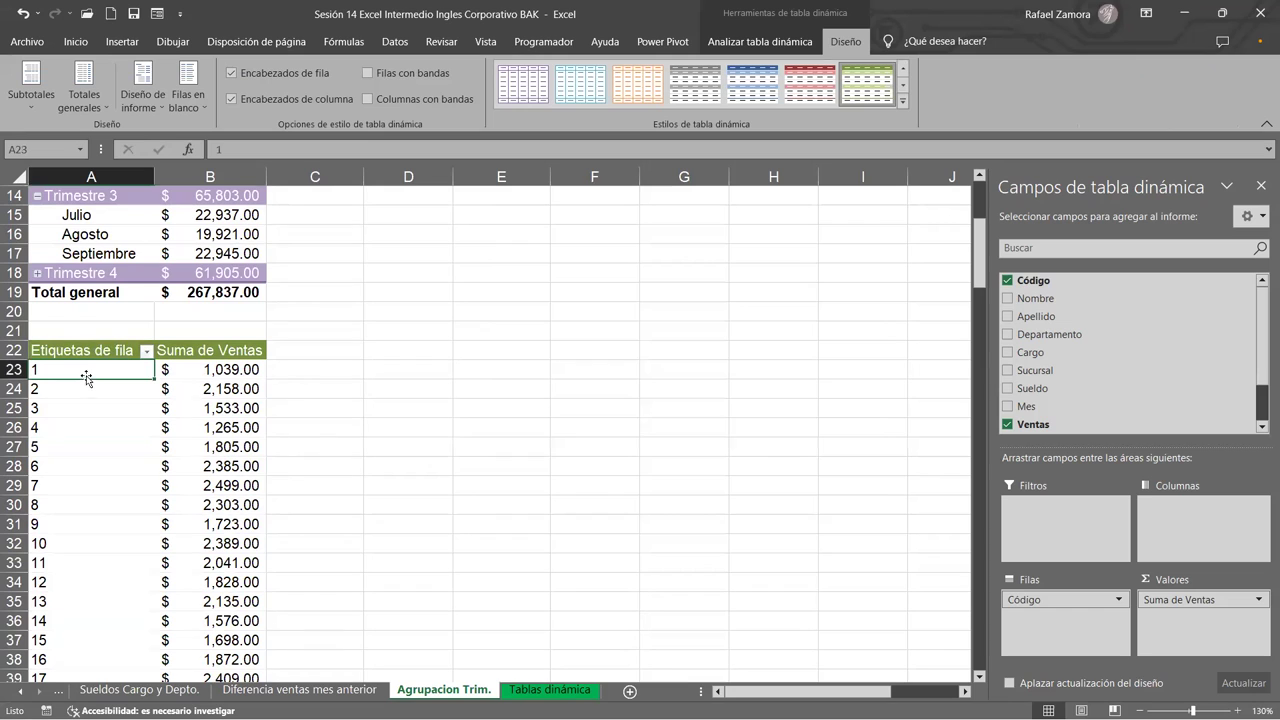
Group the Código labels from 1 to 150 in ranges of 10, giving 1-10 through 141-150.
{"action": "right_click", "coordinate": [86, 374]}
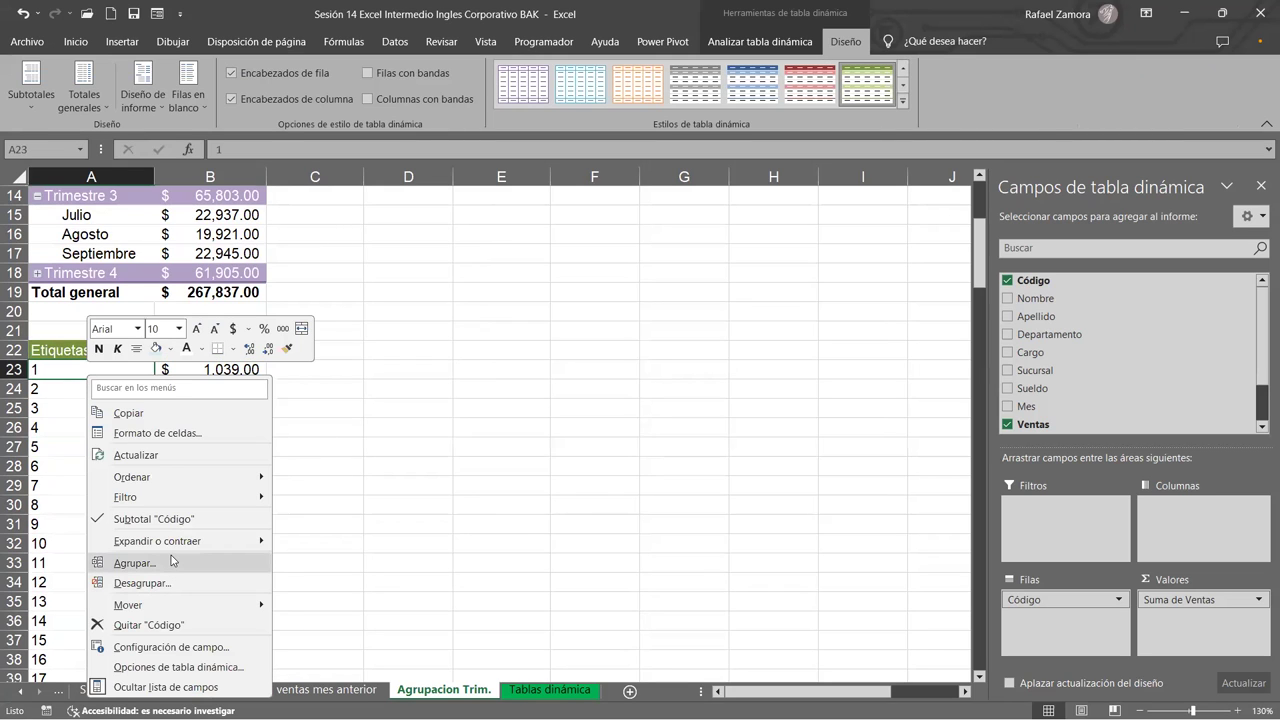
{"action": "left_click", "coordinate": [172, 561]}
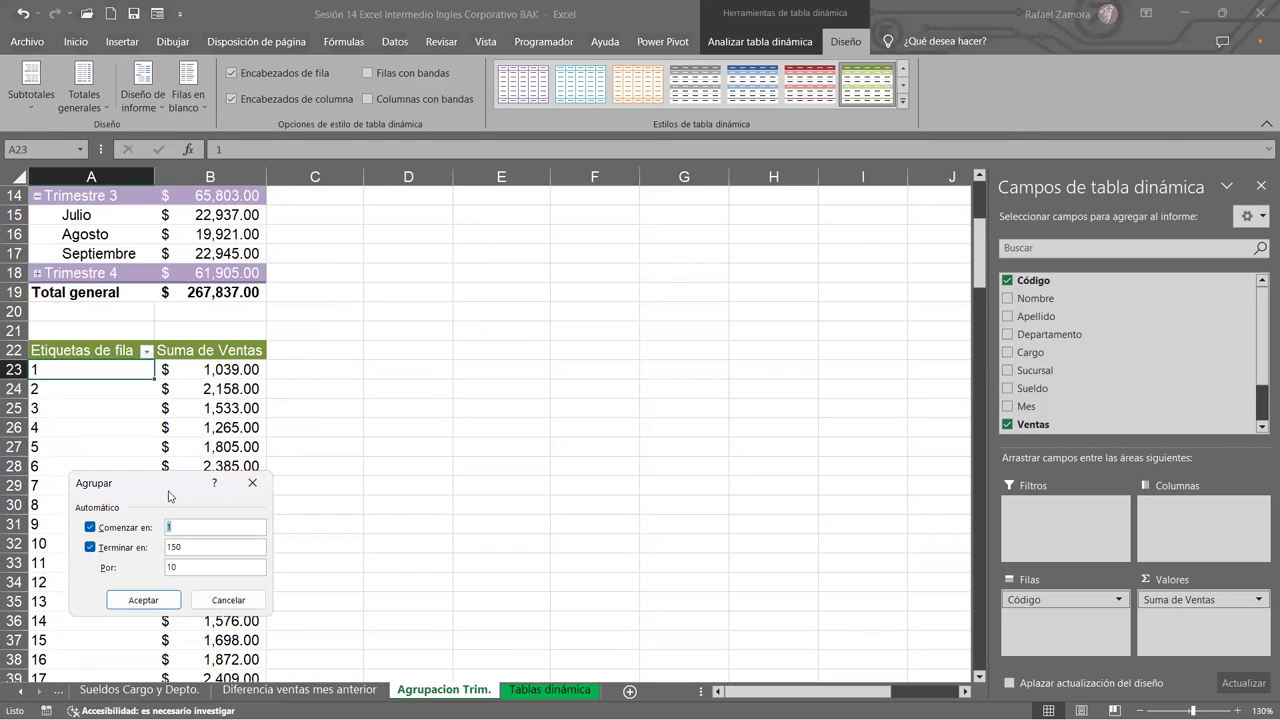
{"action": "left_click_drag", "start_coordinate": [169, 496], "coordinate": [369, 215]}
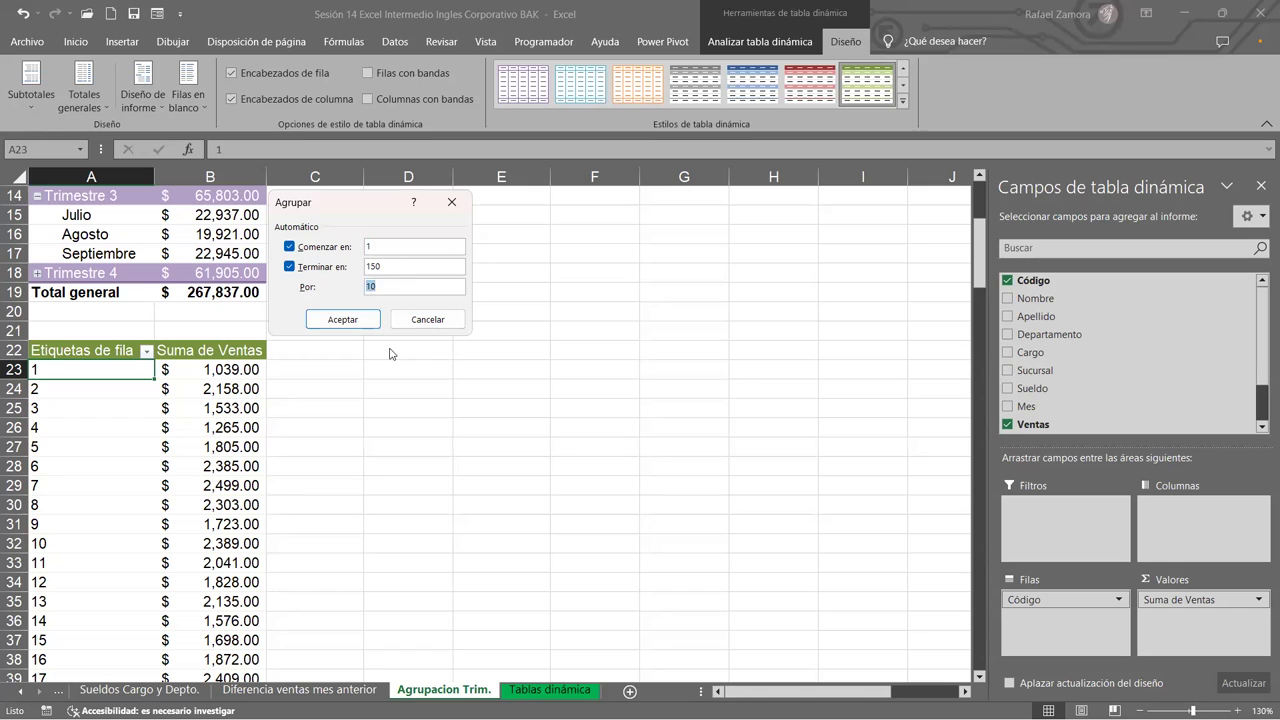
{"action": "left_click", "coordinate": [345, 319]}
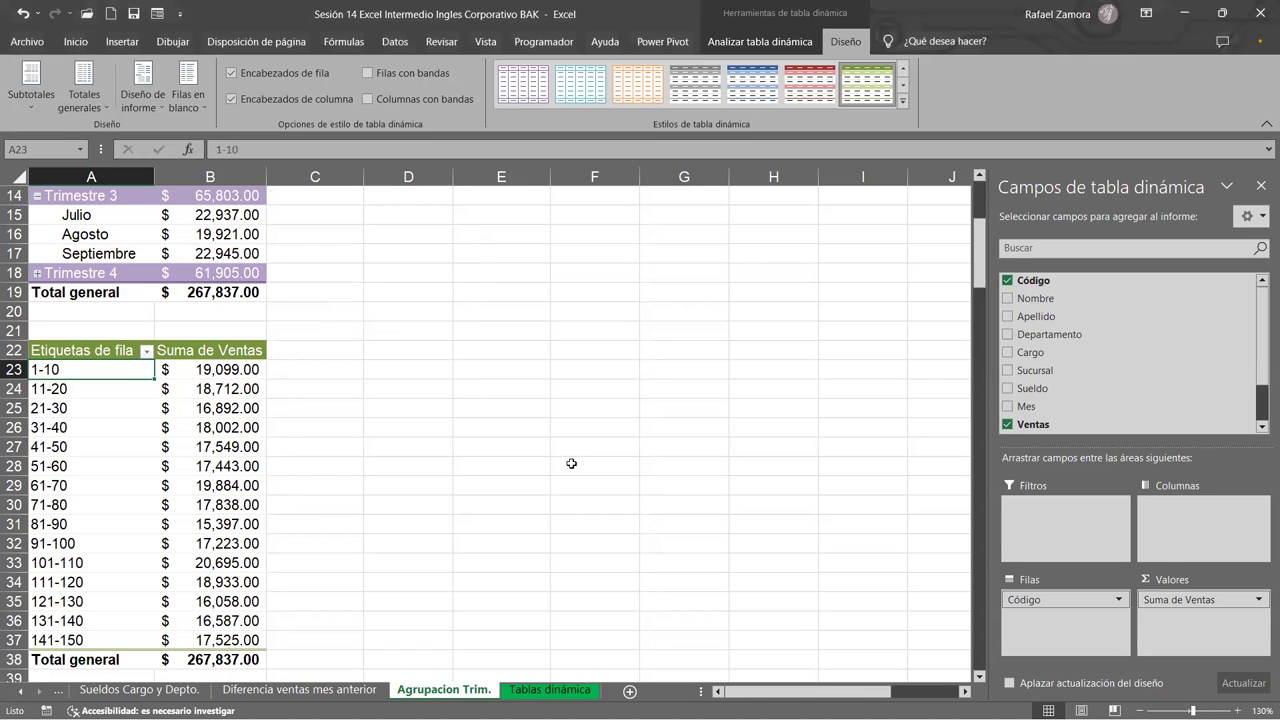
{"action": "left_click", "coordinate": [572, 462]}
{"action": "scroll", "coordinate": [462, 487], "scroll_direction": "down", "scroll_amount": 1}
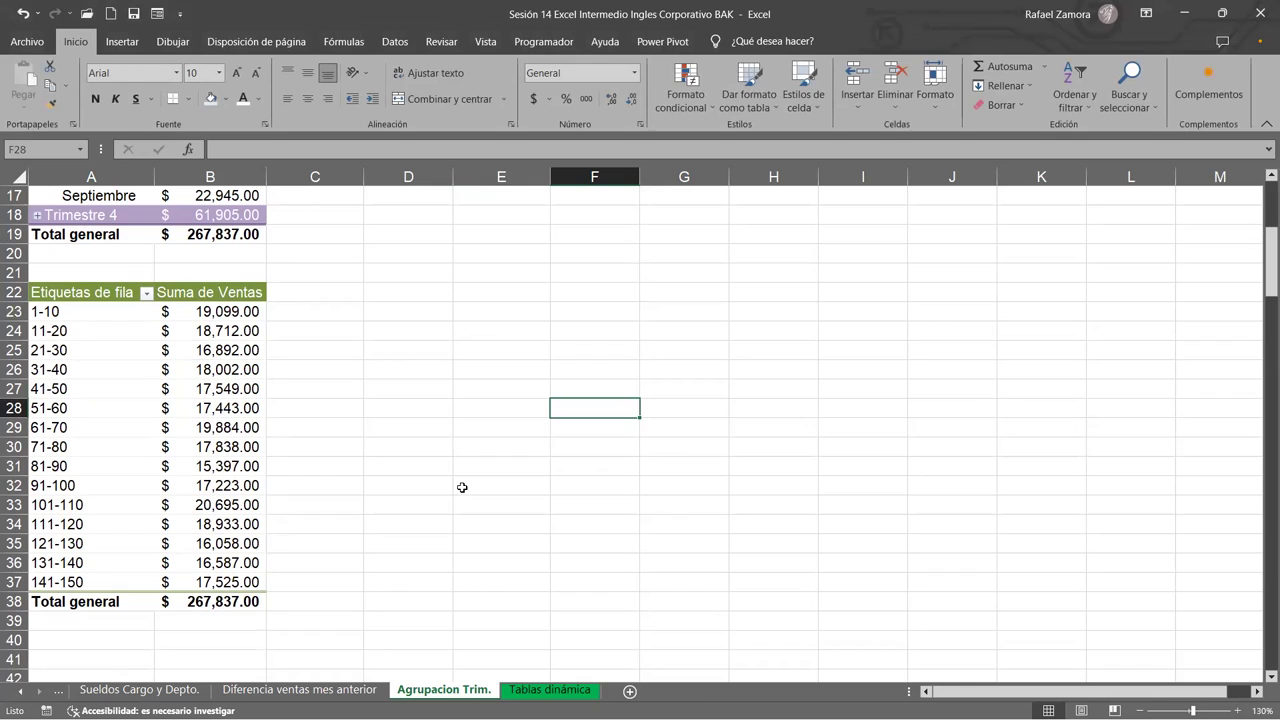
{"action": "mouse_move", "coordinate": [208, 306]}
{"action": "left_click", "coordinate": [109, 318]}
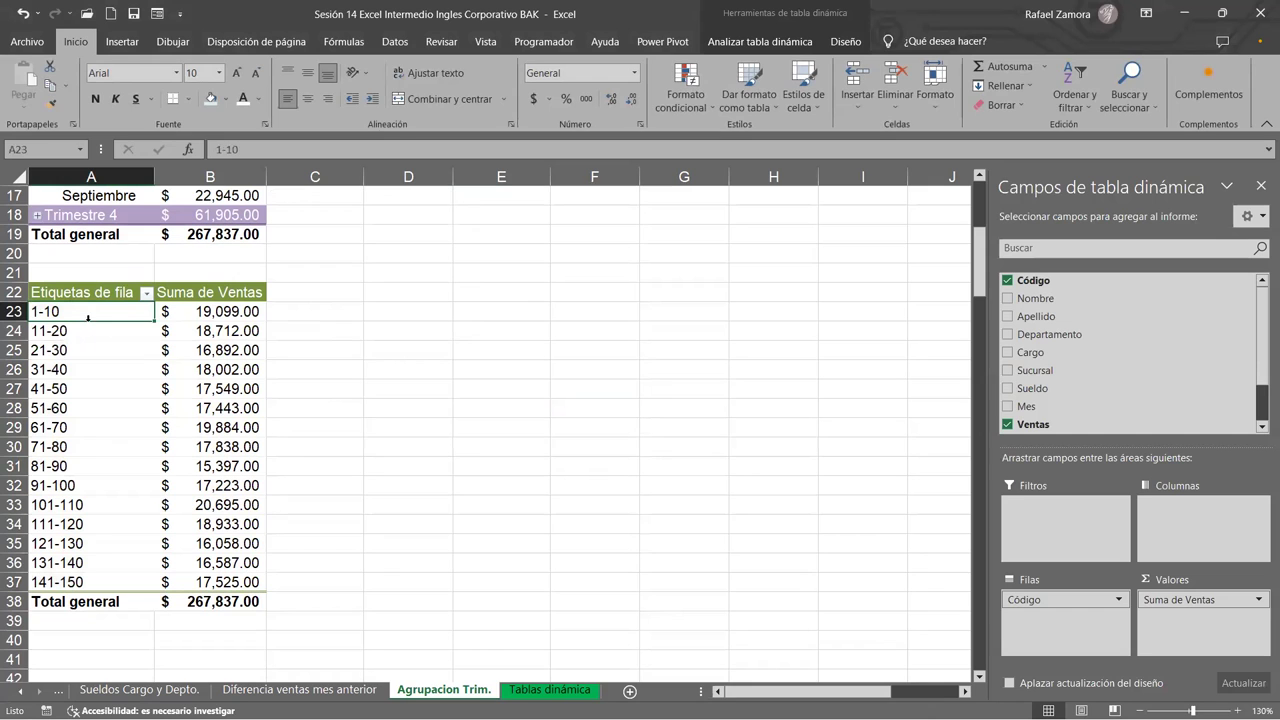
{"action": "scroll", "coordinate": [551, 329], "scroll_direction": "up", "scroll_amount": 3}
{"action": "scroll", "coordinate": [555, 331], "scroll_direction": "up", "scroll_amount": 1}
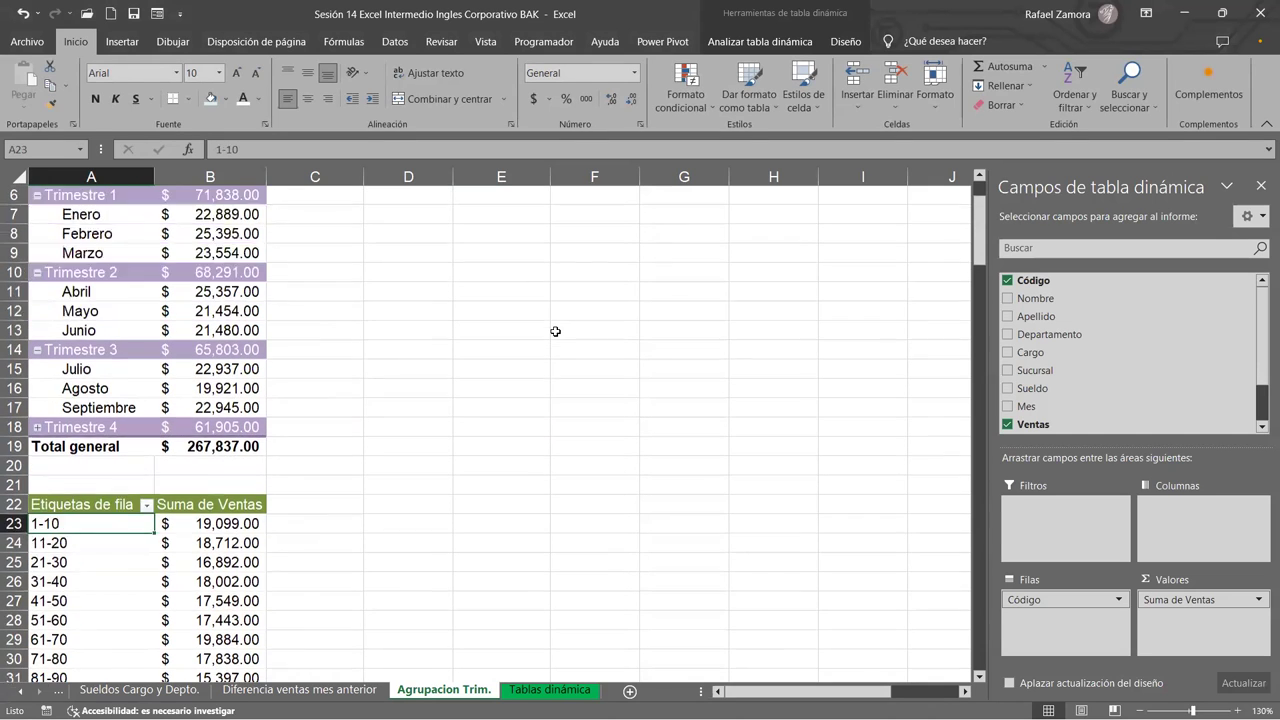
{"action": "scroll", "coordinate": [555, 331], "scroll_direction": "up", "scroll_amount": 2}
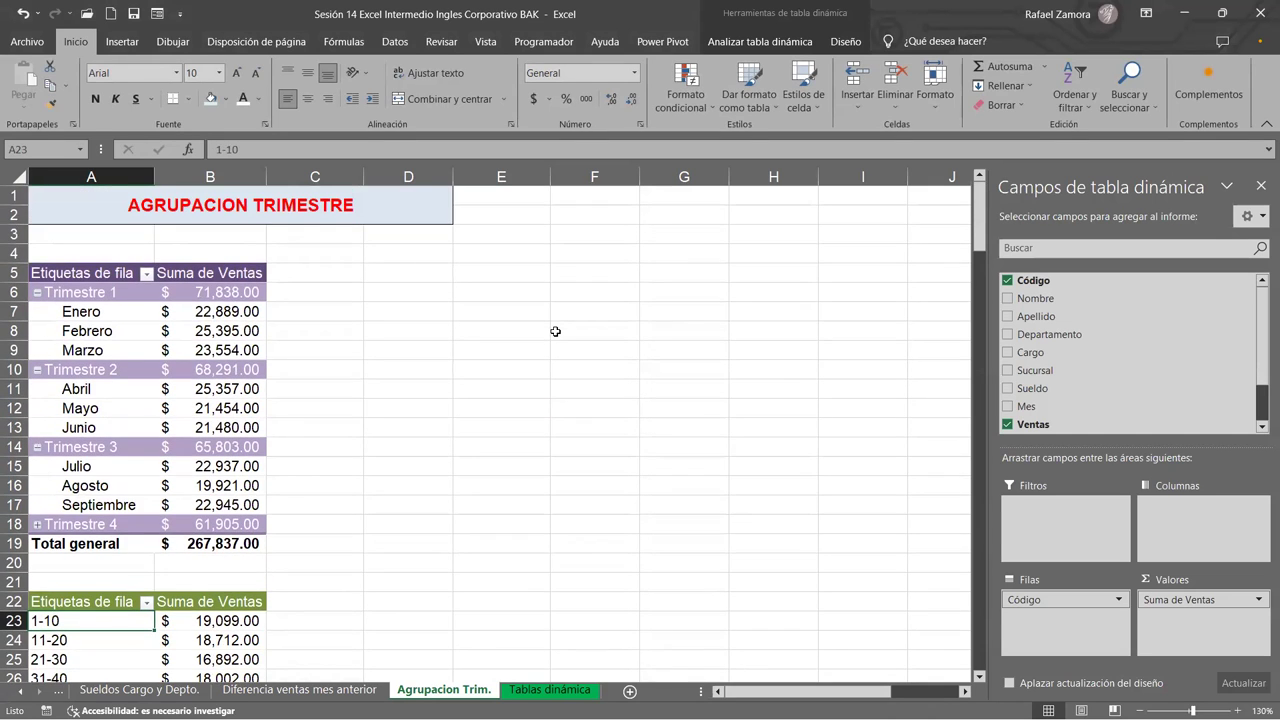
{"action": "left_click", "coordinate": [555, 331]}
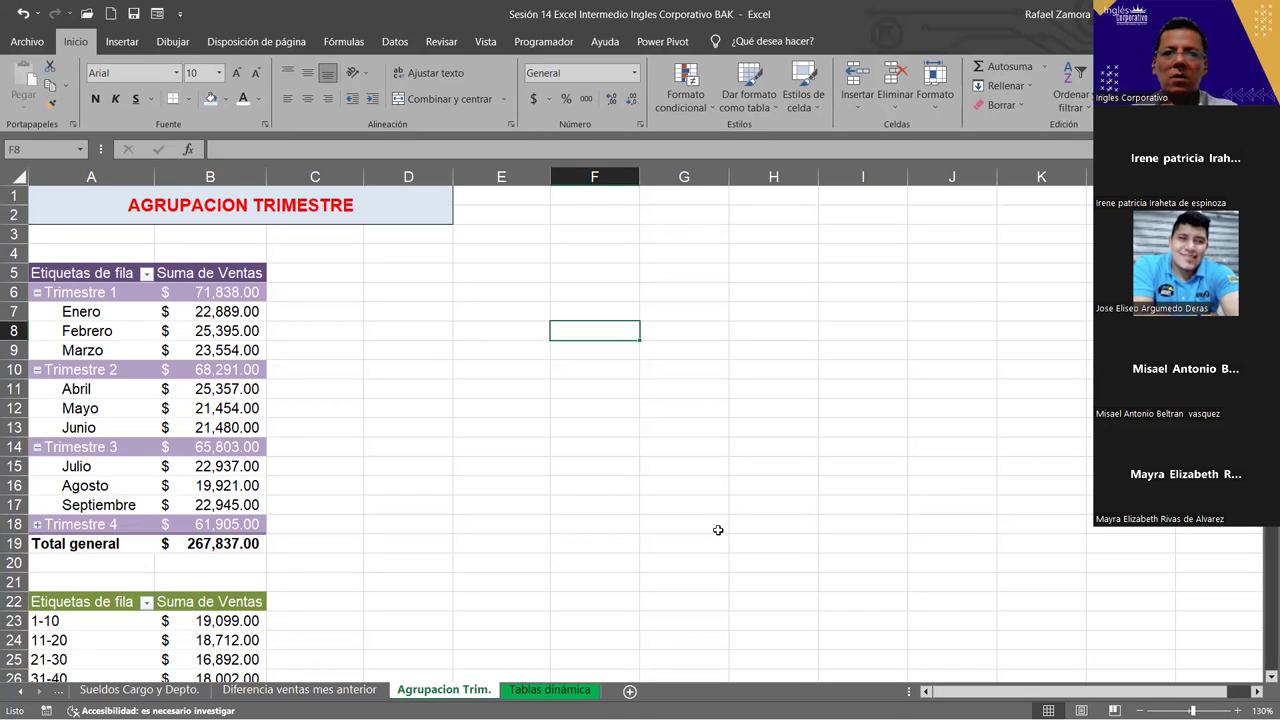
Select the empty cell E19 beside the pivots.
{"action": "left_click", "coordinate": [464, 537]}
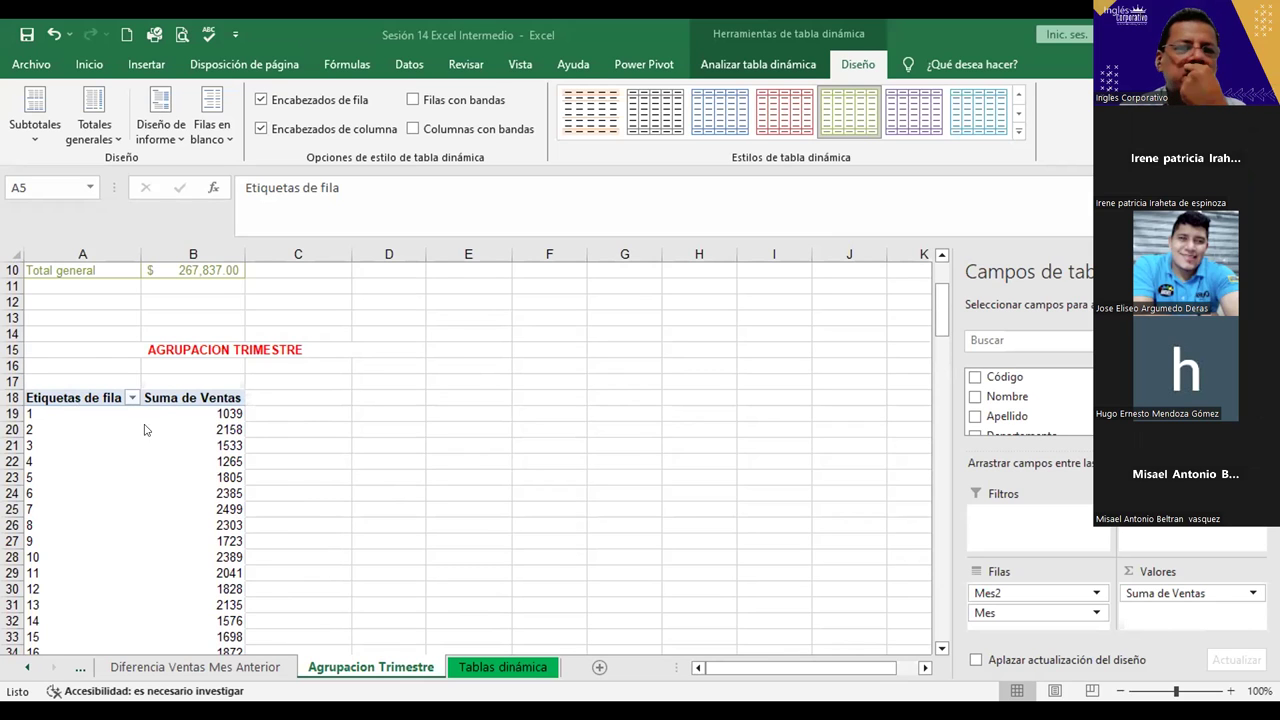
Expand Trimestre 4 into Octubre–Diciembre, dismissing the merged-cells warning.
{"action": "scroll", "coordinate": [144, 429], "scroll_direction": "up", "scroll_amount": 3}
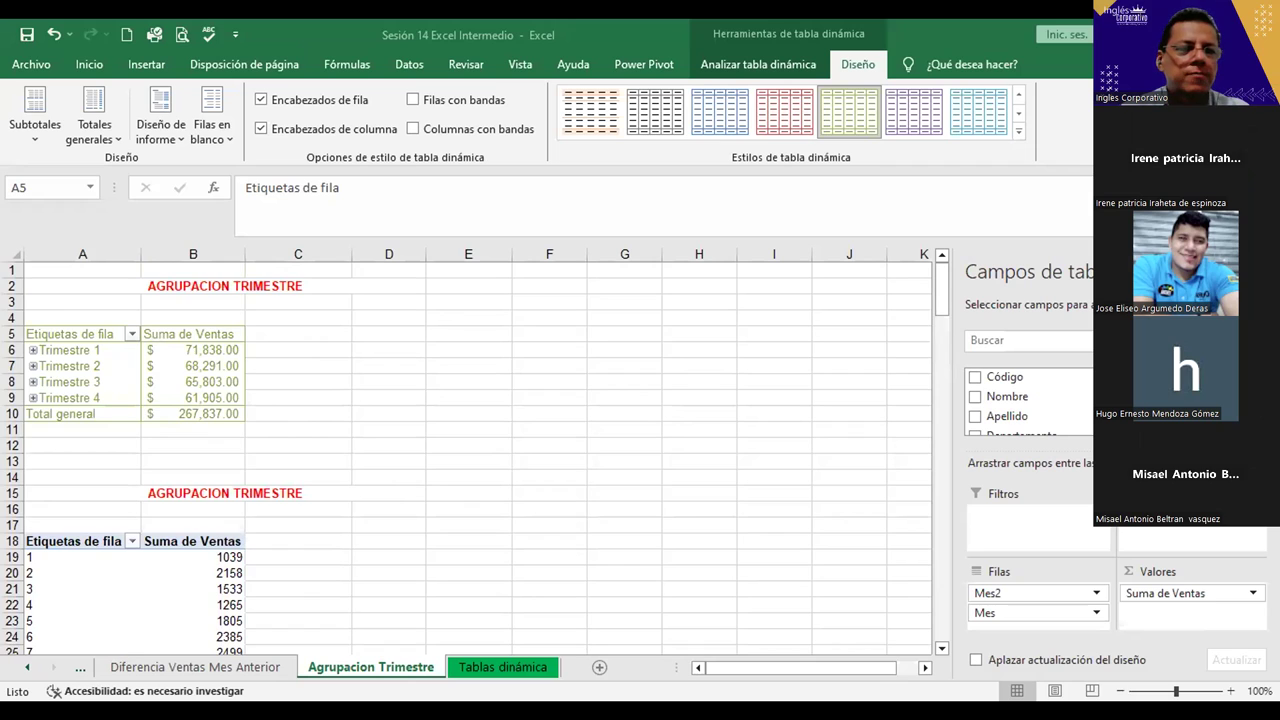
{"action": "scroll", "coordinate": [145, 569], "scroll_direction": "down", "scroll_amount": 2}
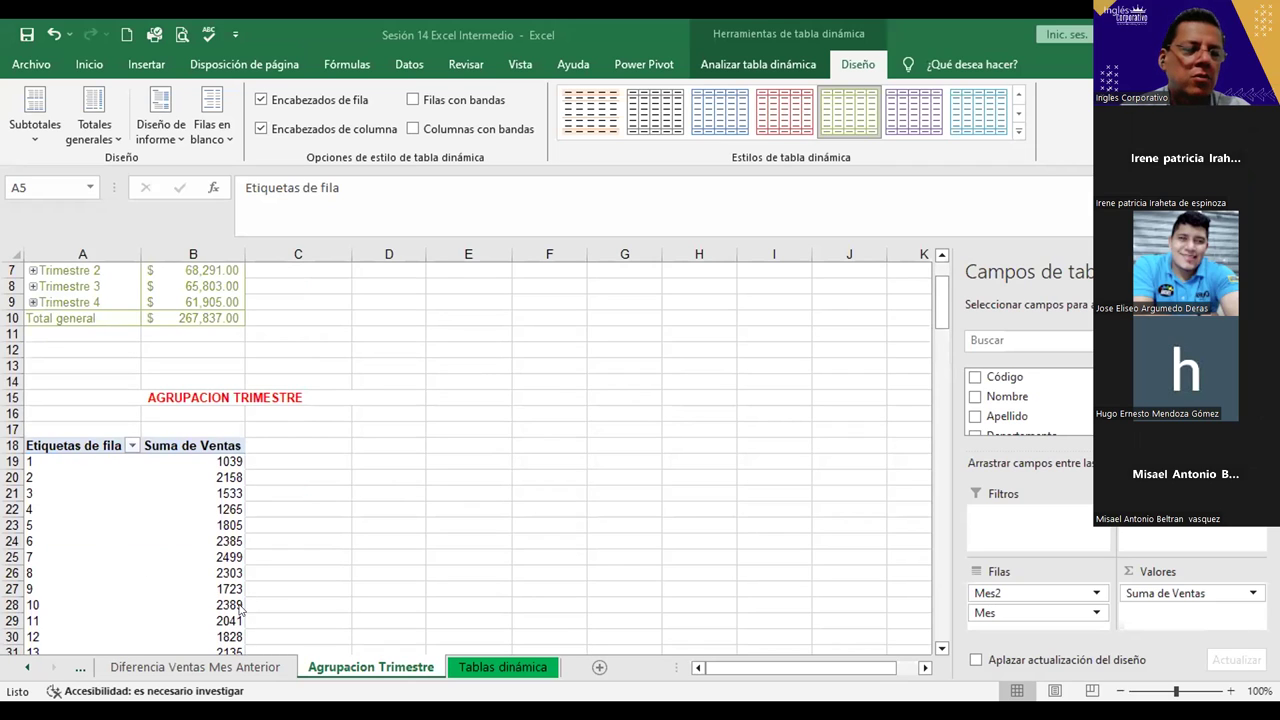
{"action": "left_click", "coordinate": [33, 302]}
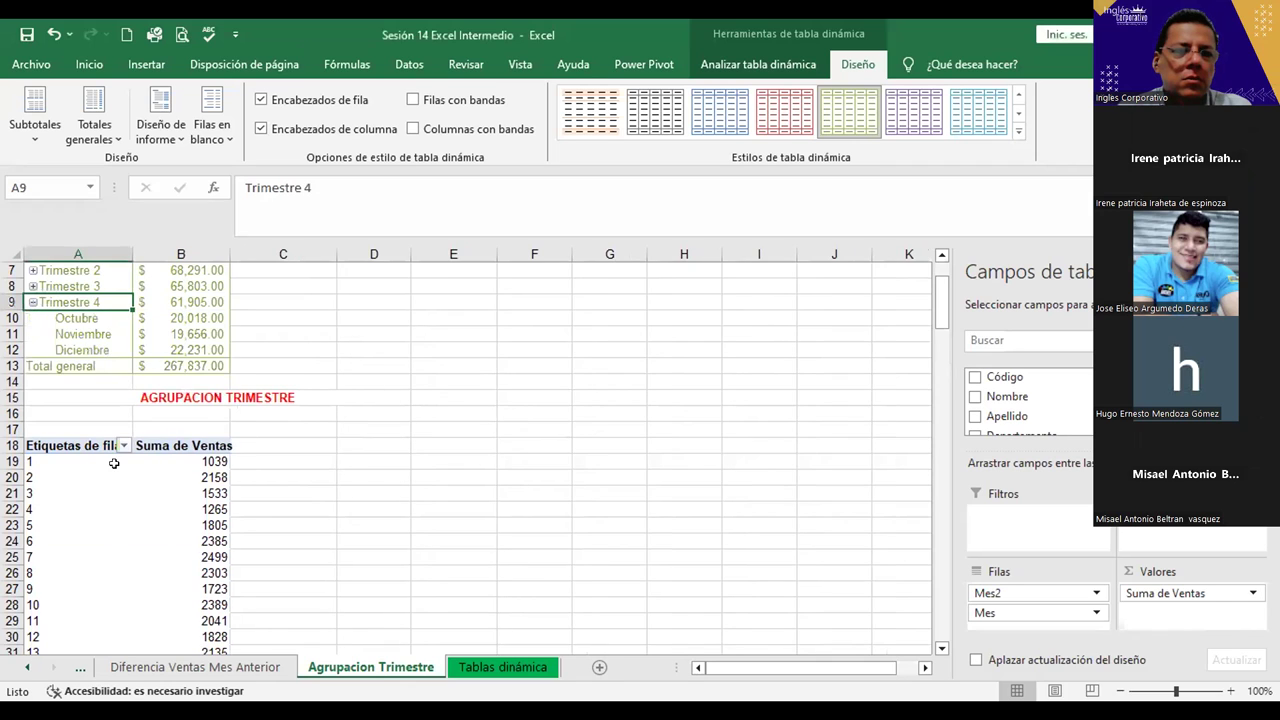
{"action": "scroll", "coordinate": [12, 333], "scroll_direction": "up", "scroll_amount": 1}
{"action": "left_click", "coordinate": [33, 334]}
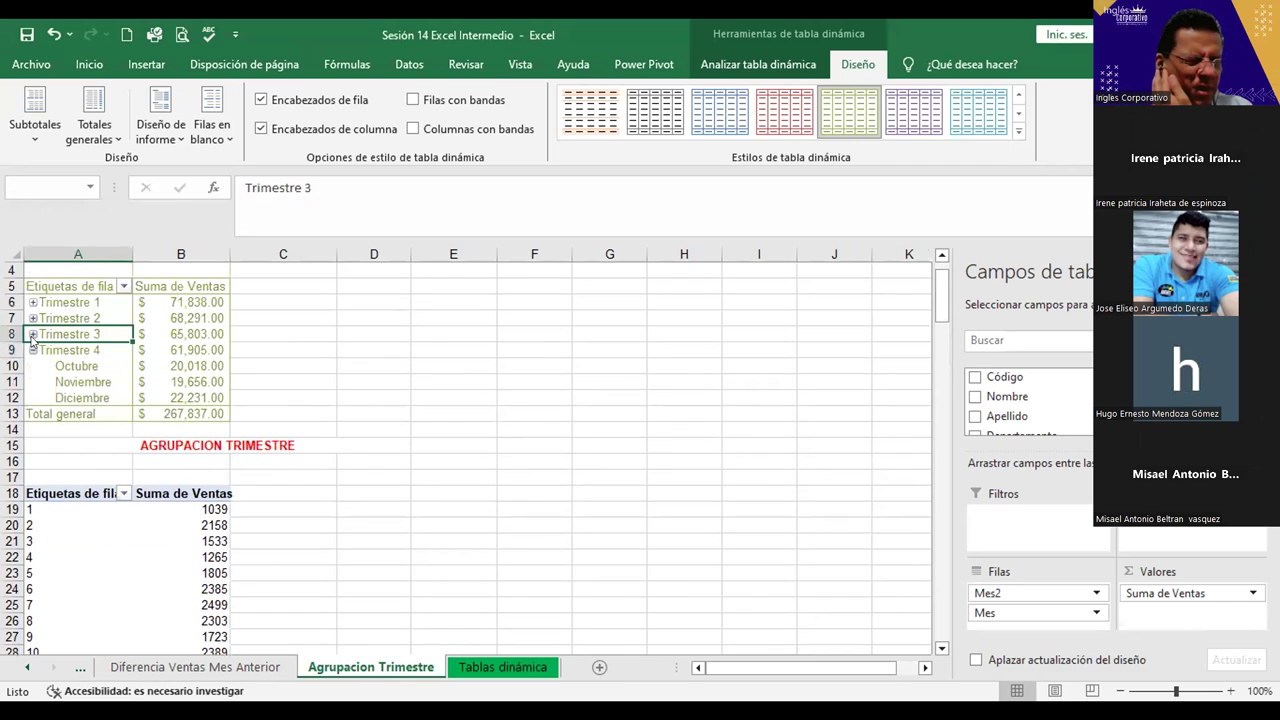
{"action": "left_click", "coordinate": [646, 421]}
{"action": "scroll", "coordinate": [163, 415], "scroll_direction": "down", "scroll_amount": 5}
{"action": "scroll", "coordinate": [163, 415], "scroll_direction": "up", "scroll_amount": 4}
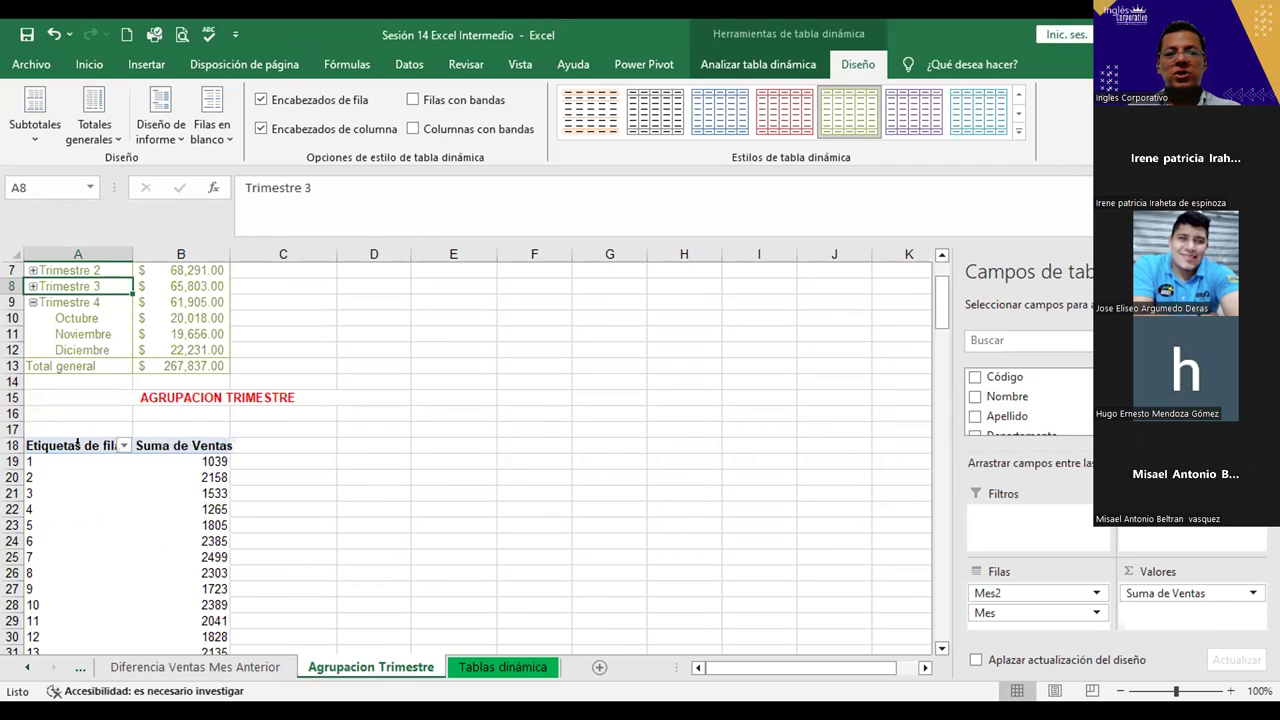
{"action": "left_click", "coordinate": [58, 460]}
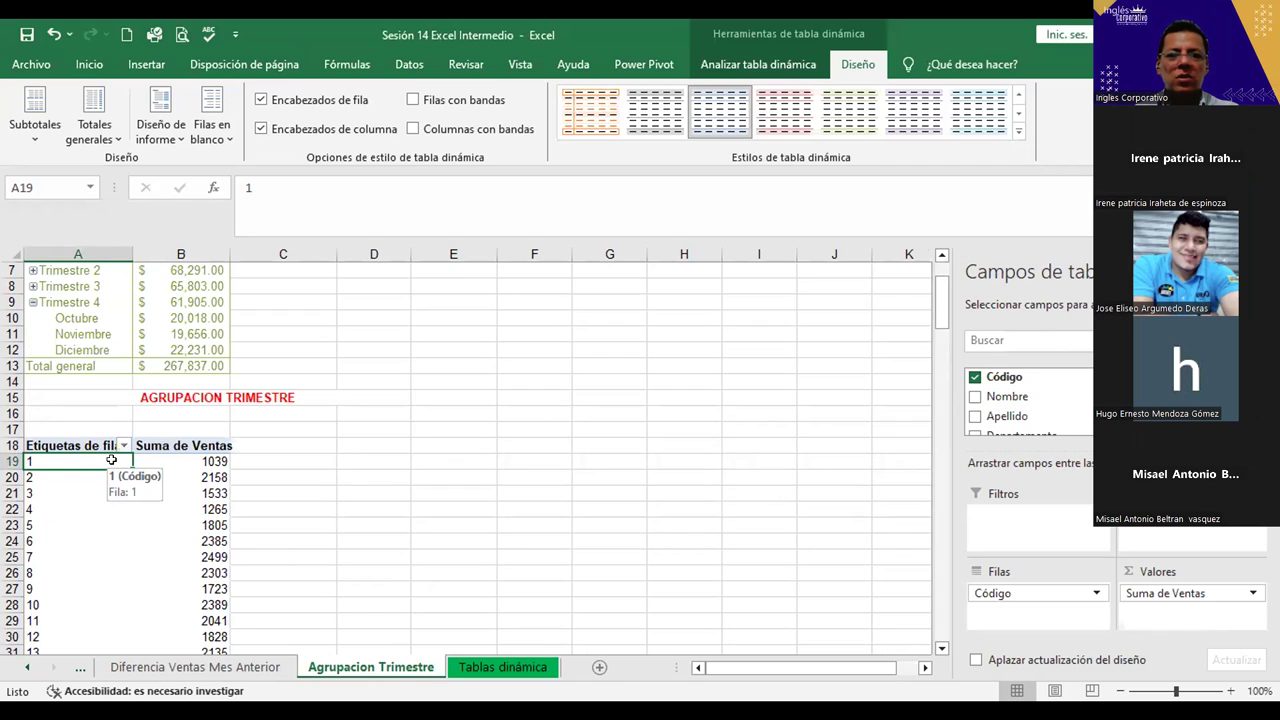
Group the lower pivot's Código labels from 1 to 150 in bands of 5.
{"action": "right_click", "coordinate": [112, 461]}
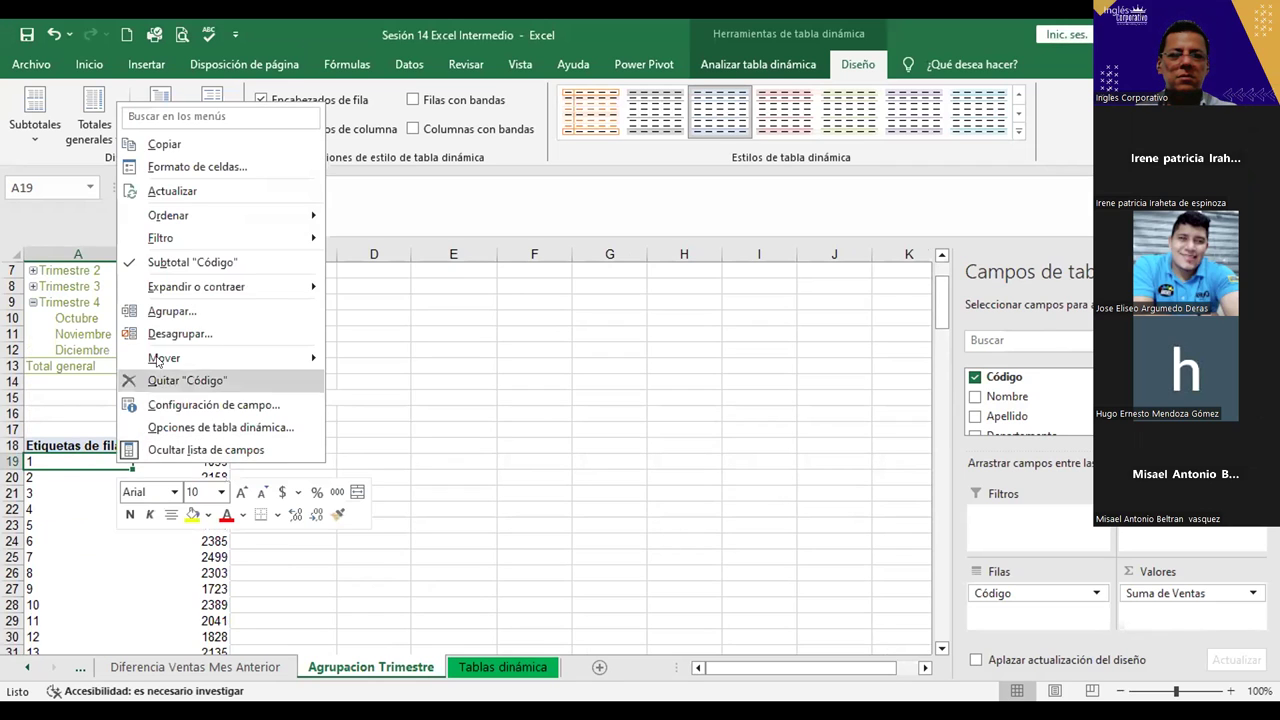
{"action": "mouse_move", "coordinate": [187, 292]}
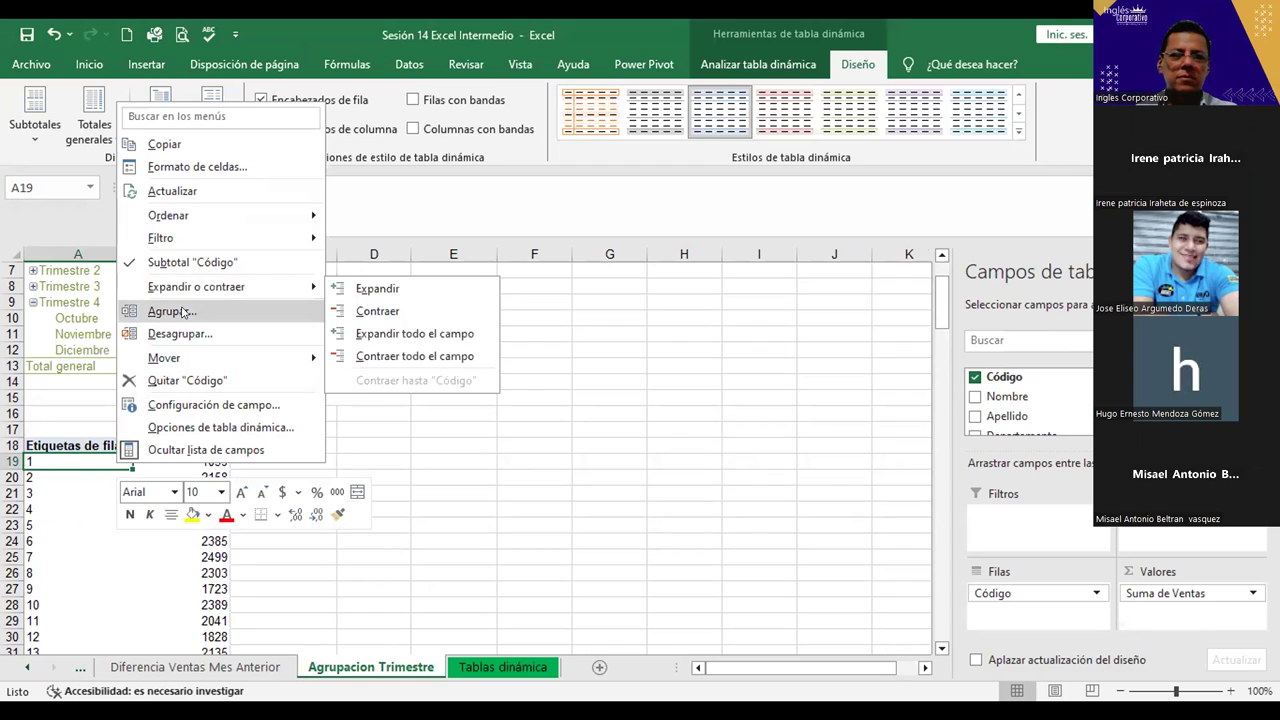
{"action": "left_click", "coordinate": [185, 314]}
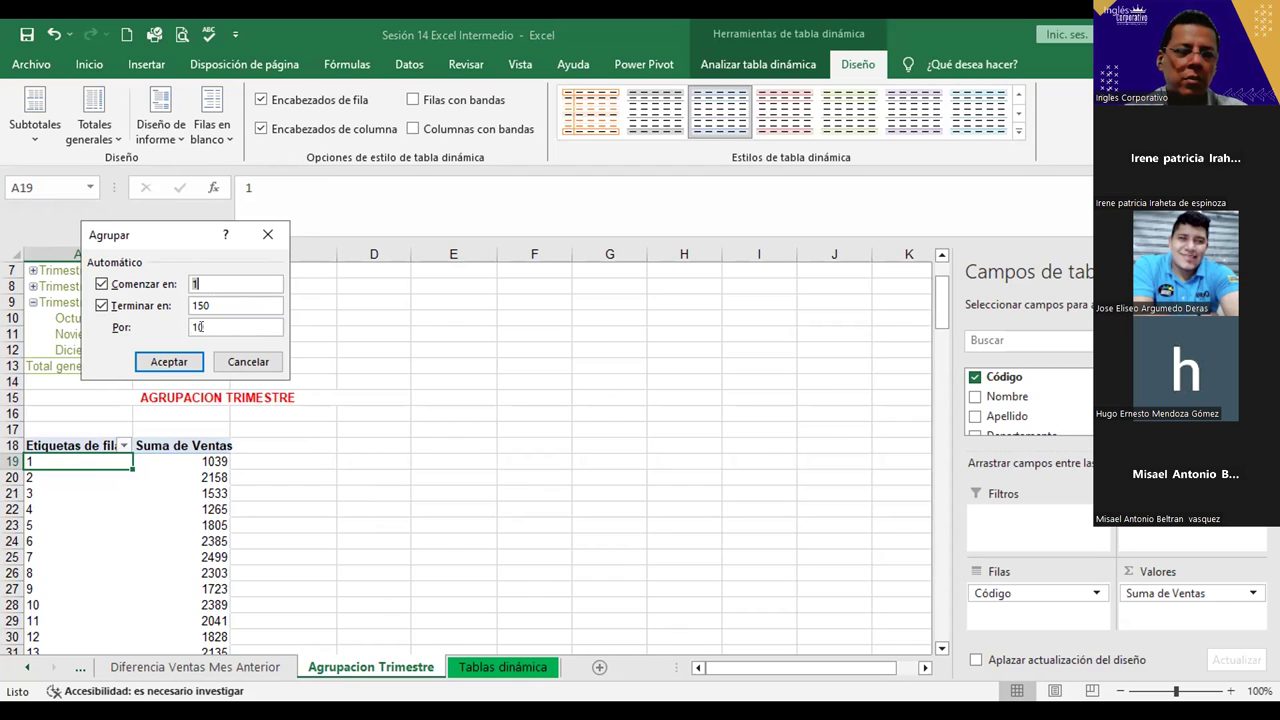
{"action": "double_click", "coordinate": [200, 327]}
{"action": "type", "text": "5"}
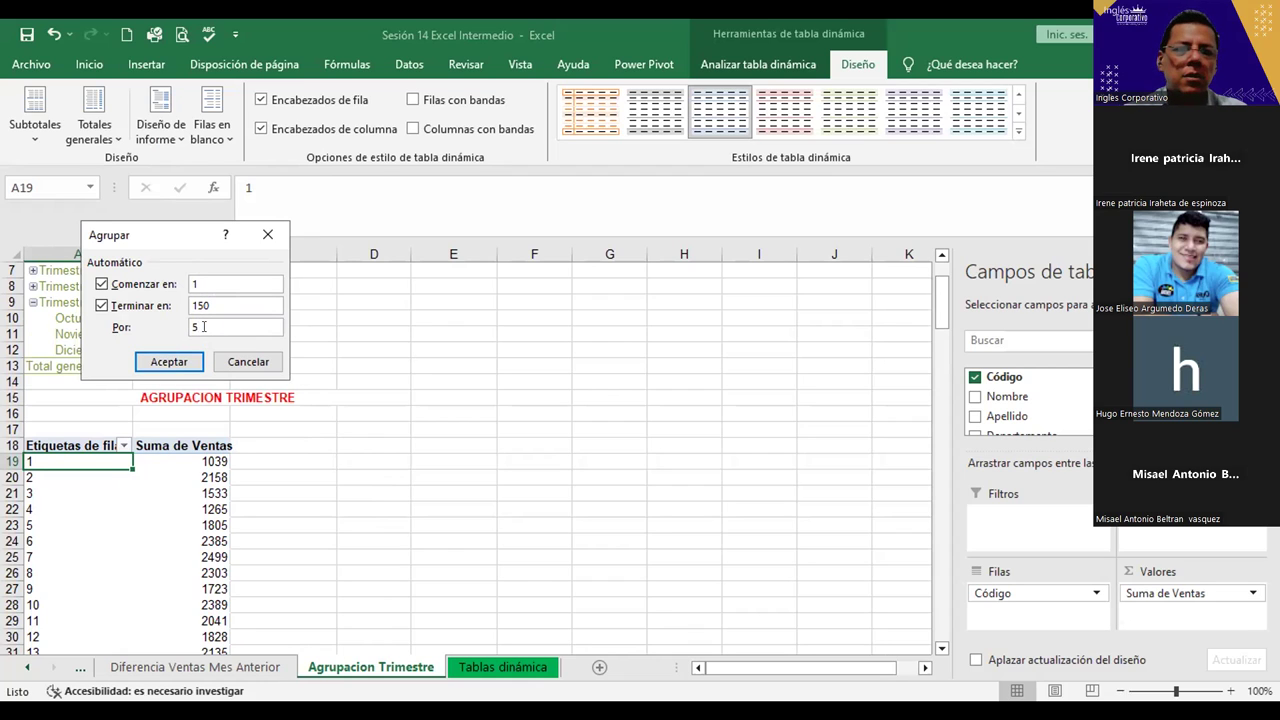
{"action": "left_click", "coordinate": [186, 363]}
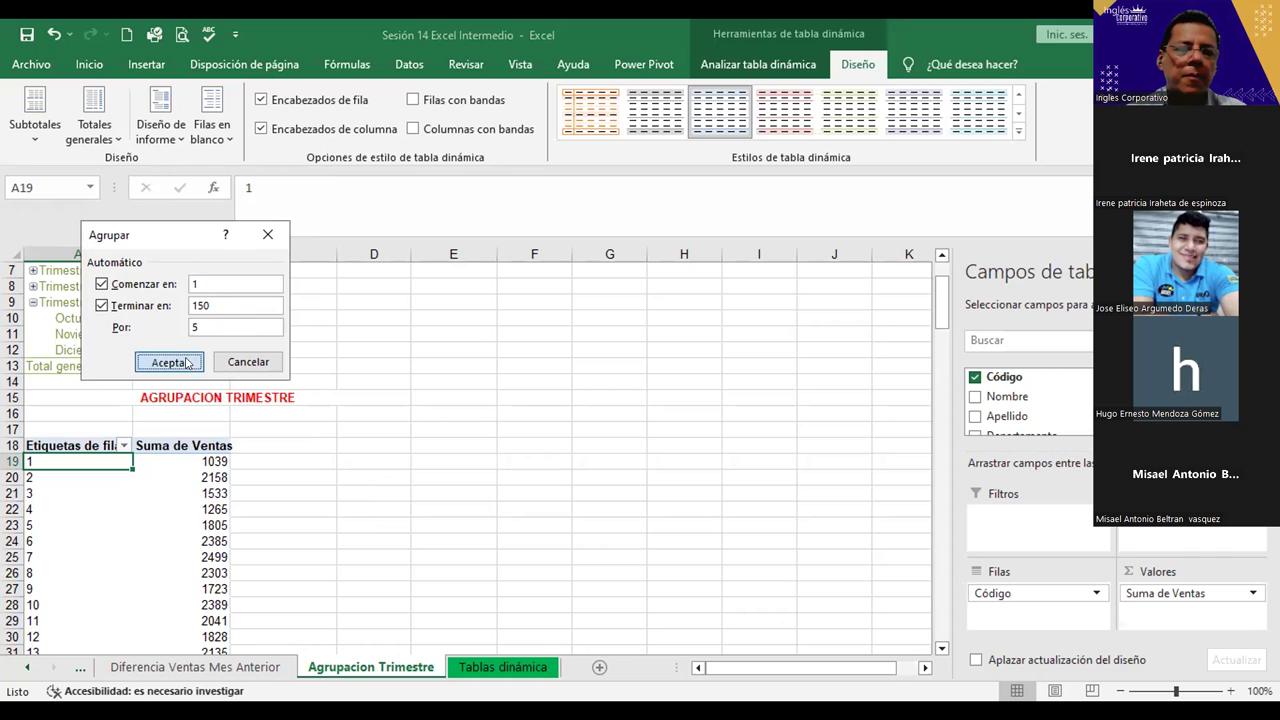
{"action": "scroll", "coordinate": [183, 518], "scroll_direction": "down", "scroll_amount": 1}
{"action": "scroll", "coordinate": [183, 518], "scroll_direction": "down", "scroll_amount": 2}
{"action": "scroll", "coordinate": [183, 518], "scroll_direction": "down", "scroll_amount": 2}
{"action": "scroll", "coordinate": [183, 518], "scroll_direction": "down", "scroll_amount": 1}
{"action": "scroll", "coordinate": [183, 518], "scroll_direction": "up", "scroll_amount": 3}
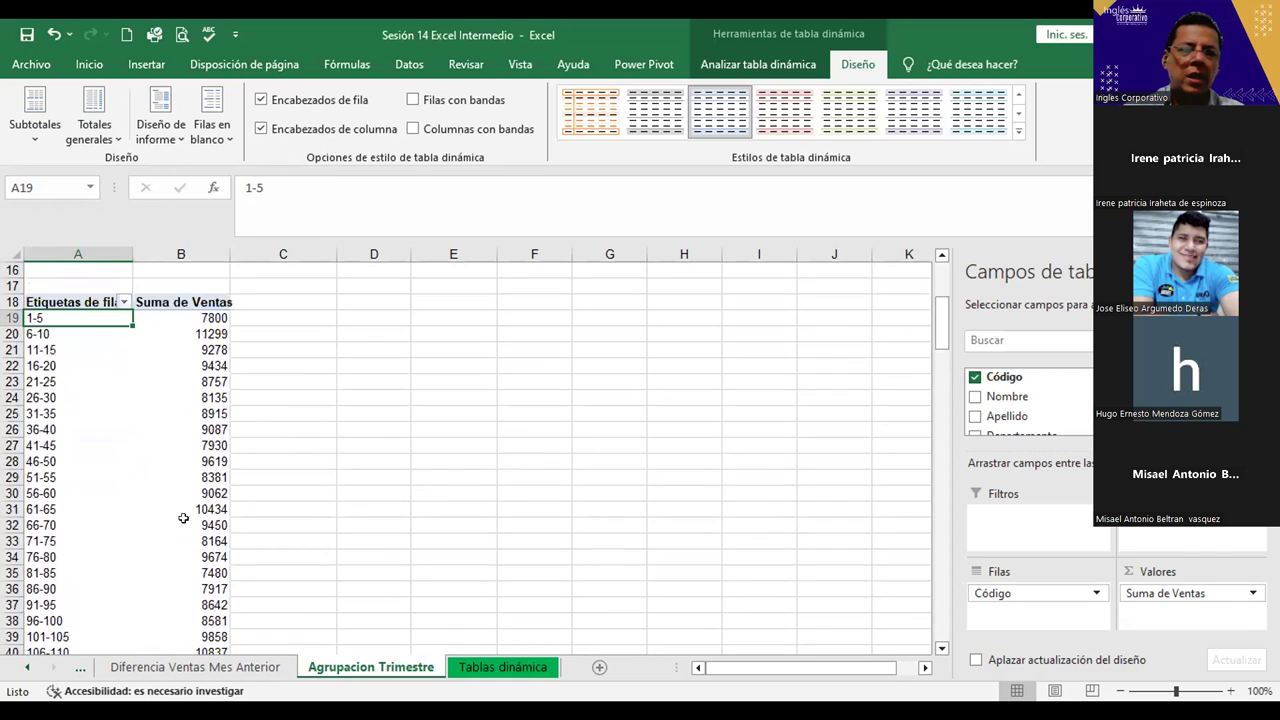
{"action": "scroll", "coordinate": [183, 518], "scroll_direction": "up", "scroll_amount": 3}
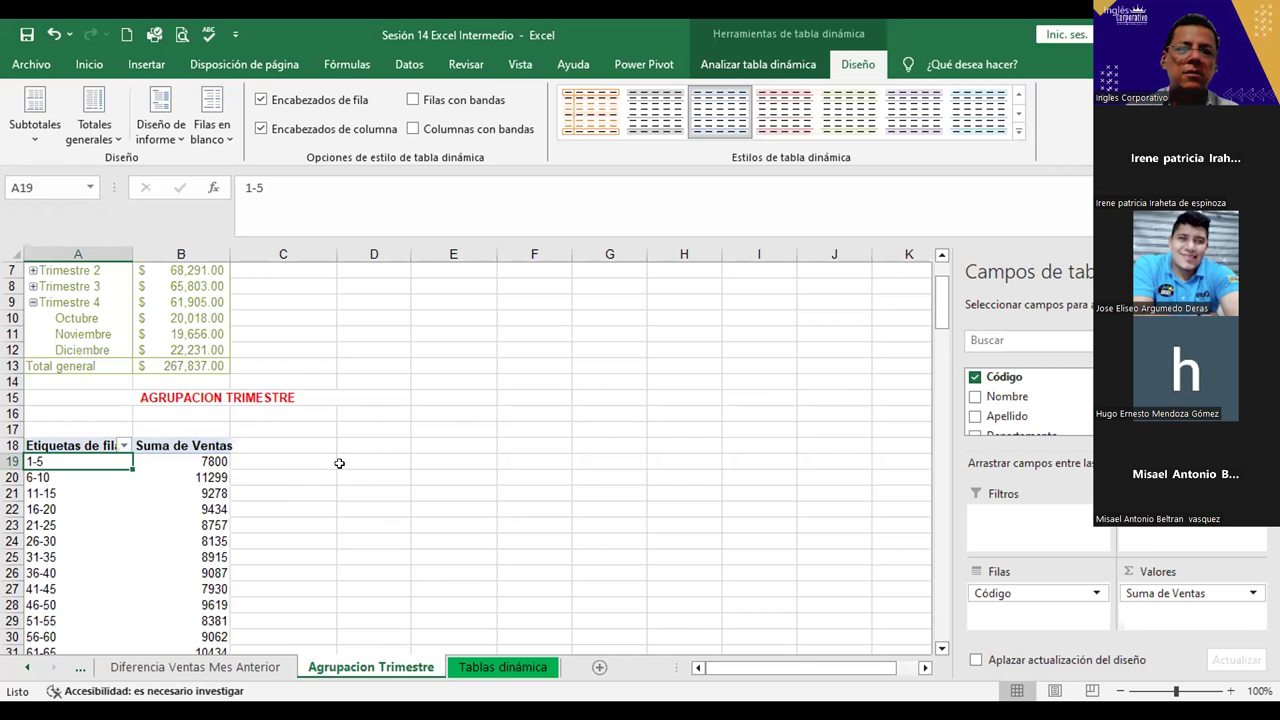
{"action": "scroll", "coordinate": [171, 489], "scroll_direction": "down", "scroll_amount": 4}
{"action": "scroll", "coordinate": [274, 537], "scroll_direction": "down", "scroll_amount": 4}
{"action": "scroll", "coordinate": [143, 597], "scroll_direction": "down", "scroll_amount": 1}
{"action": "scroll", "coordinate": [143, 597], "scroll_direction": "up", "scroll_amount": 3}
{"action": "scroll", "coordinate": [140, 580], "scroll_direction": "up", "scroll_amount": 7}
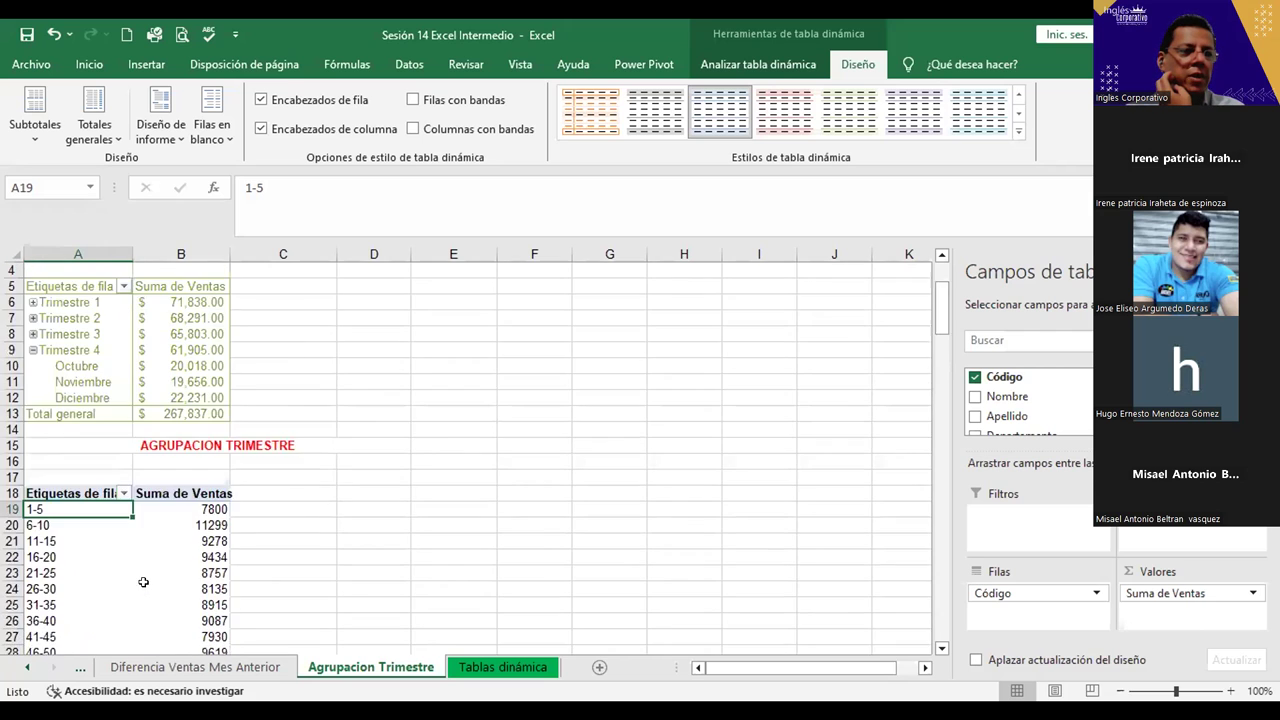
{"action": "scroll", "coordinate": [140, 503], "scroll_direction": "up", "scroll_amount": 1}
Copy the quarterly pivot table and paste it at E5.
{"action": "left_click_drag", "start_coordinate": [63, 284], "coordinate": [102, 462]}
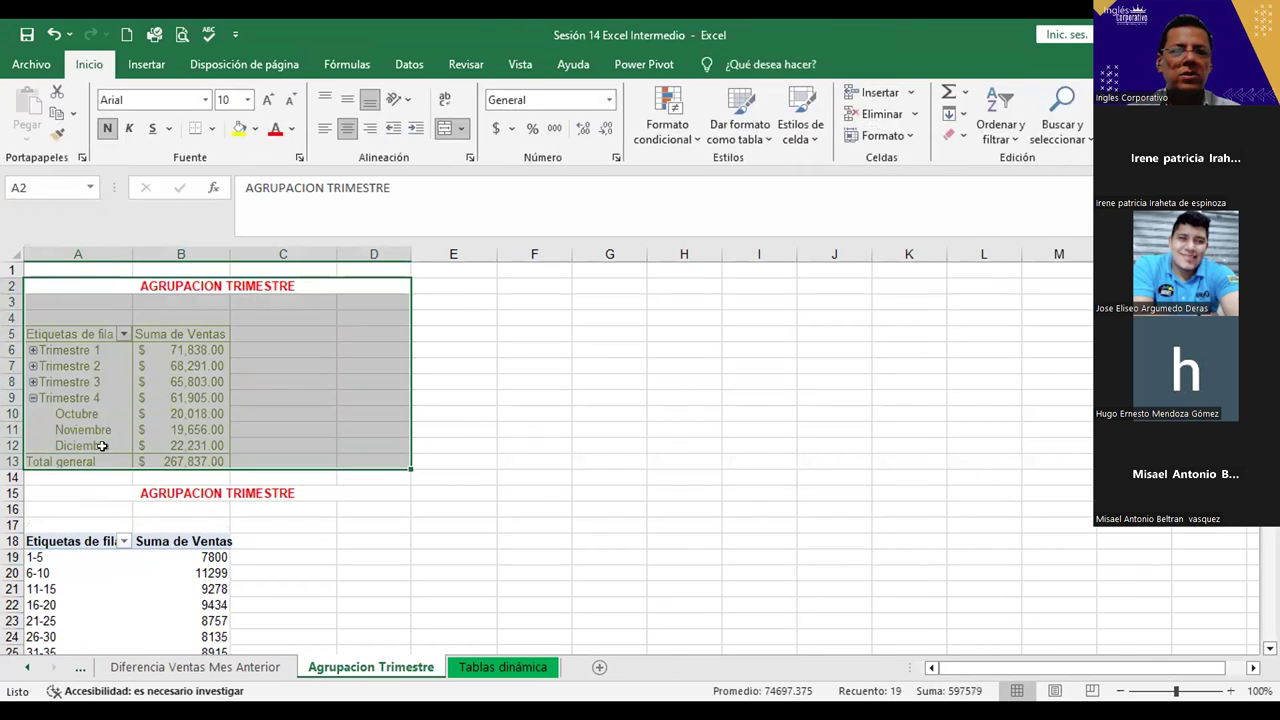
{"action": "key", "text": "ctrl+c"}
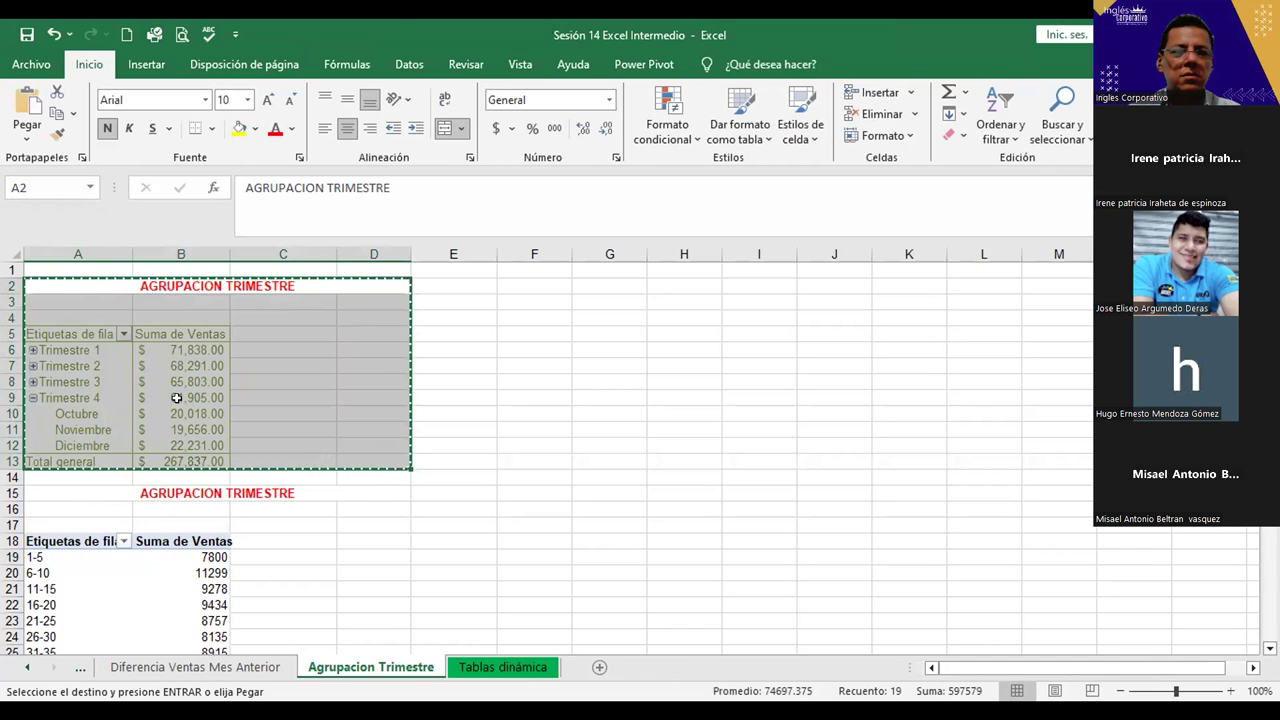
{"action": "left_click", "coordinate": [66, 338]}
{"action": "mouse_move", "coordinate": [66, 344]}
{"action": "left_mouse_down"}
{"action": "mouse_move", "coordinate": [147, 356]}
{"action": "mouse_move", "coordinate": [150, 462]}
{"action": "left_mouse_up"}
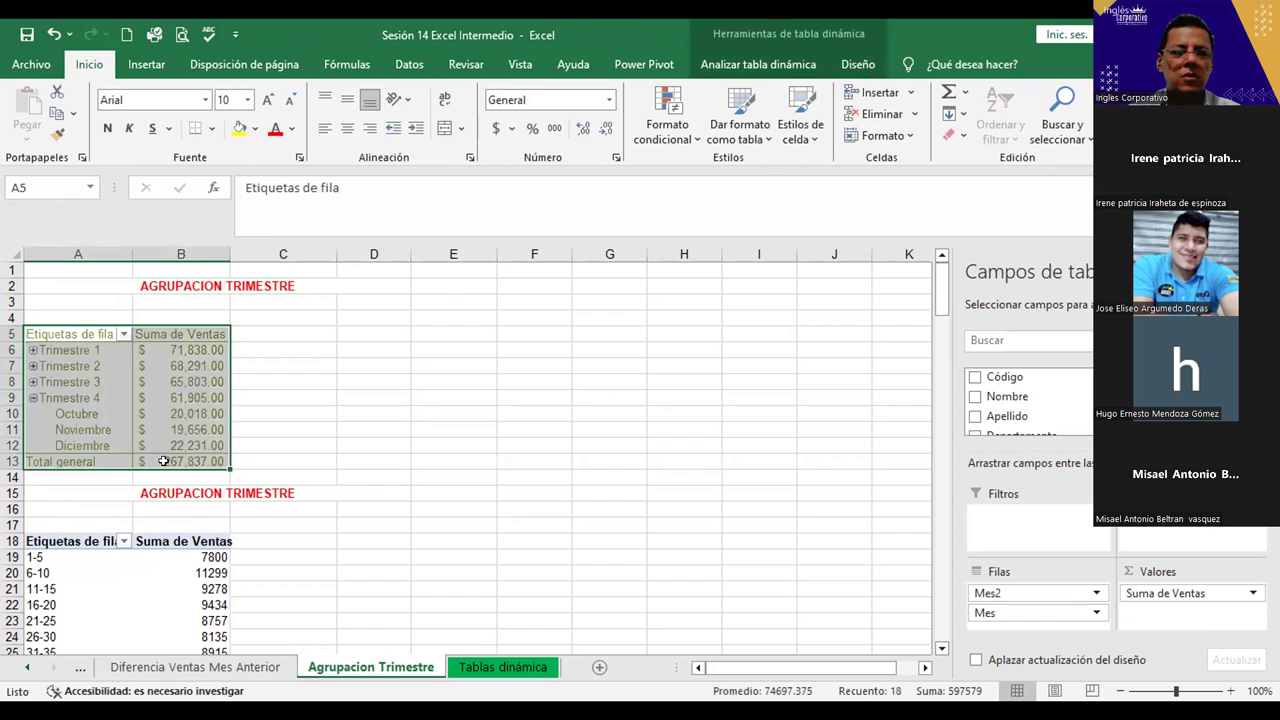
{"action": "key", "text": "ctrl+c"}
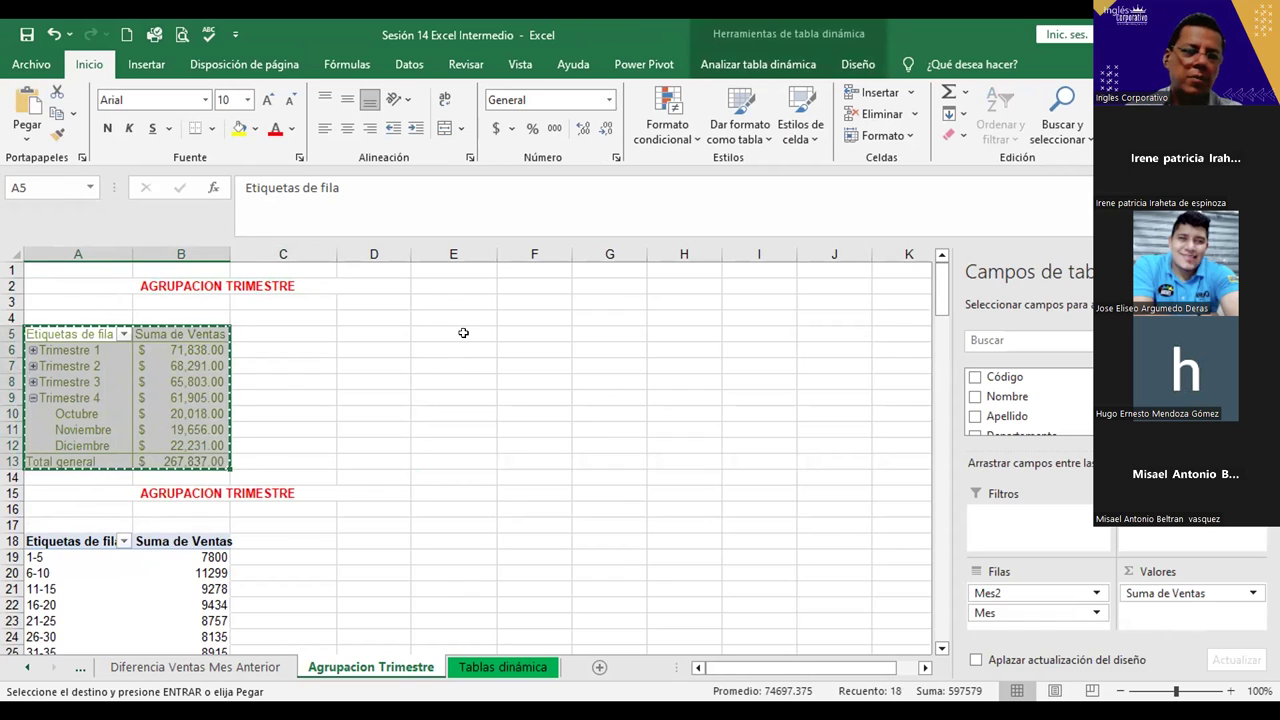
{"action": "left_click", "coordinate": [463, 333]}
{"action": "key", "text": "ctrl+v"}
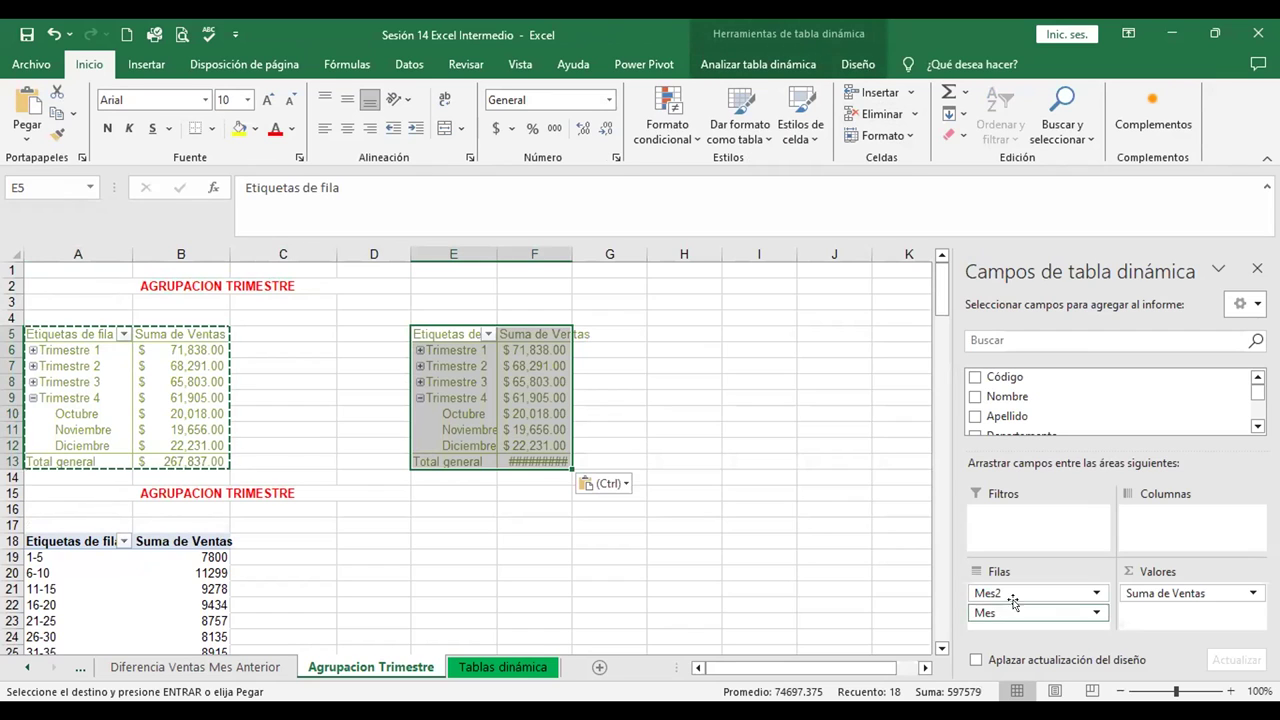
Replace Mes and Mes2 with Código in the E5 pivot's rows, showing bands of 5.
{"action": "left_click_drag", "start_coordinate": [1000, 593], "coordinate": [1020, 425]}
{"action": "left_click_drag", "start_coordinate": [980, 593], "coordinate": [1020, 420]}
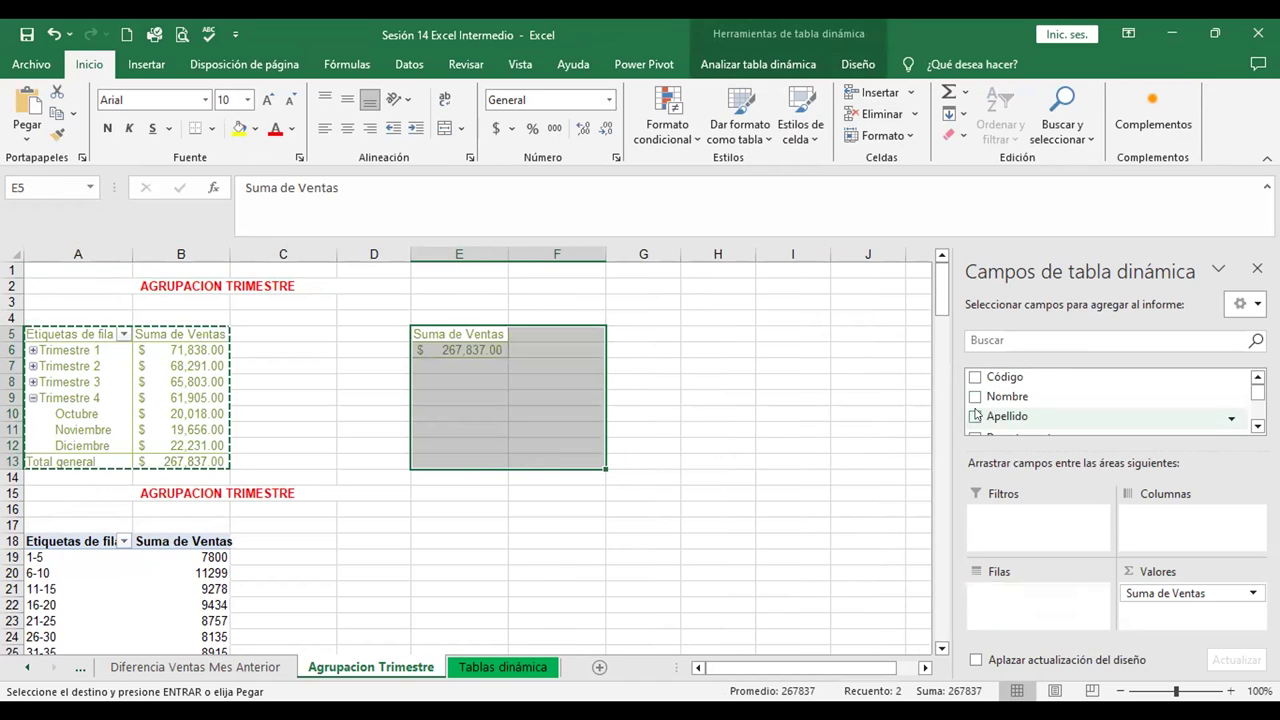
{"action": "scroll", "coordinate": [1000, 411], "scroll_direction": "down", "scroll_amount": 1}
{"action": "scroll", "coordinate": [1000, 400], "scroll_direction": "up", "scroll_amount": 1}
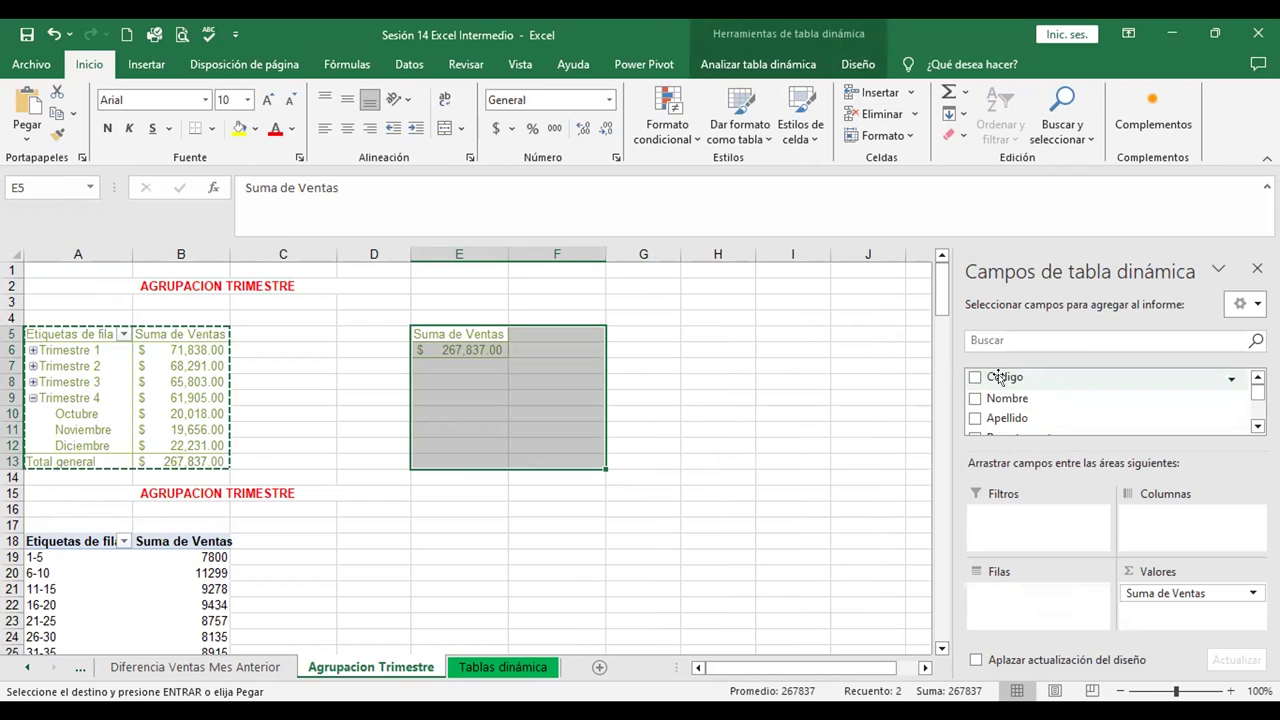
{"action": "left_click", "coordinate": [1000, 377]}
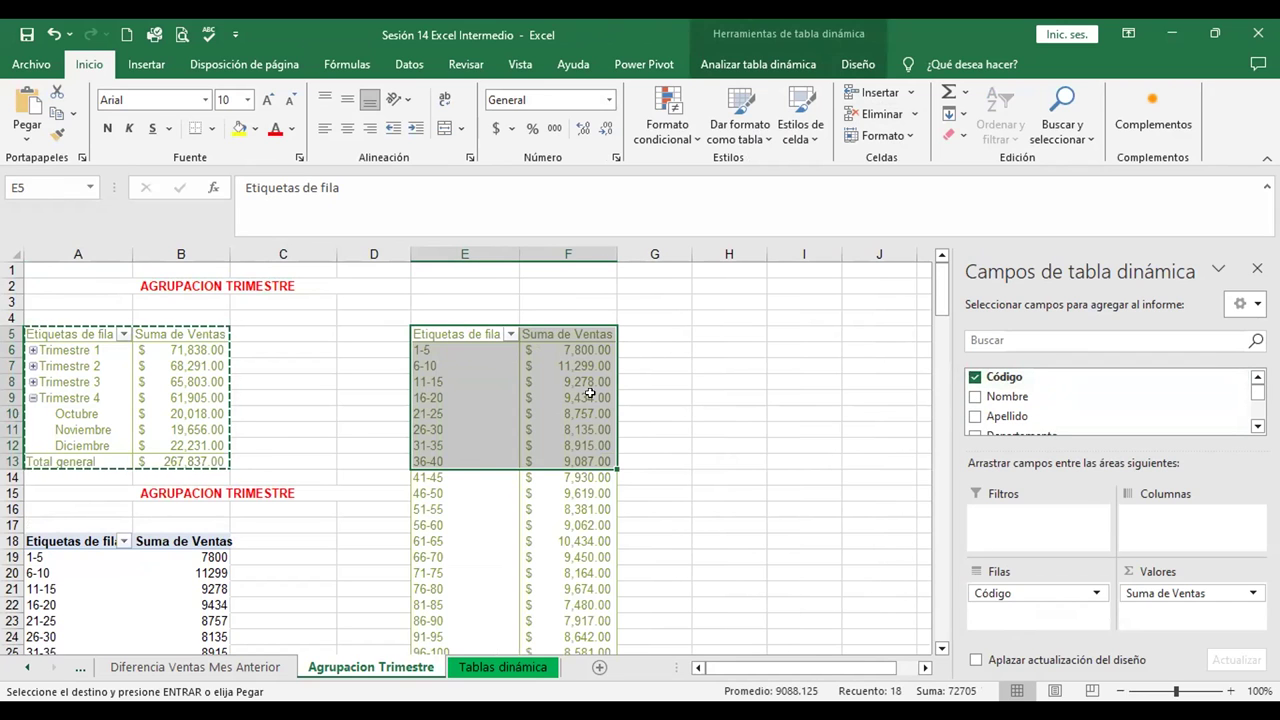
{"action": "scroll", "coordinate": [593, 448], "scroll_direction": "down", "scroll_amount": 3}
{"action": "scroll", "coordinate": [593, 448], "scroll_direction": "up", "scroll_amount": 3}
{"action": "scroll", "coordinate": [590, 463], "scroll_direction": "down", "scroll_amount": 2}
{"action": "scroll", "coordinate": [590, 463], "scroll_direction": "up", "scroll_amount": 2}
{"action": "scroll", "coordinate": [104, 482], "scroll_direction": "down", "scroll_amount": 1}
{"action": "left_click", "coordinate": [100, 495]}
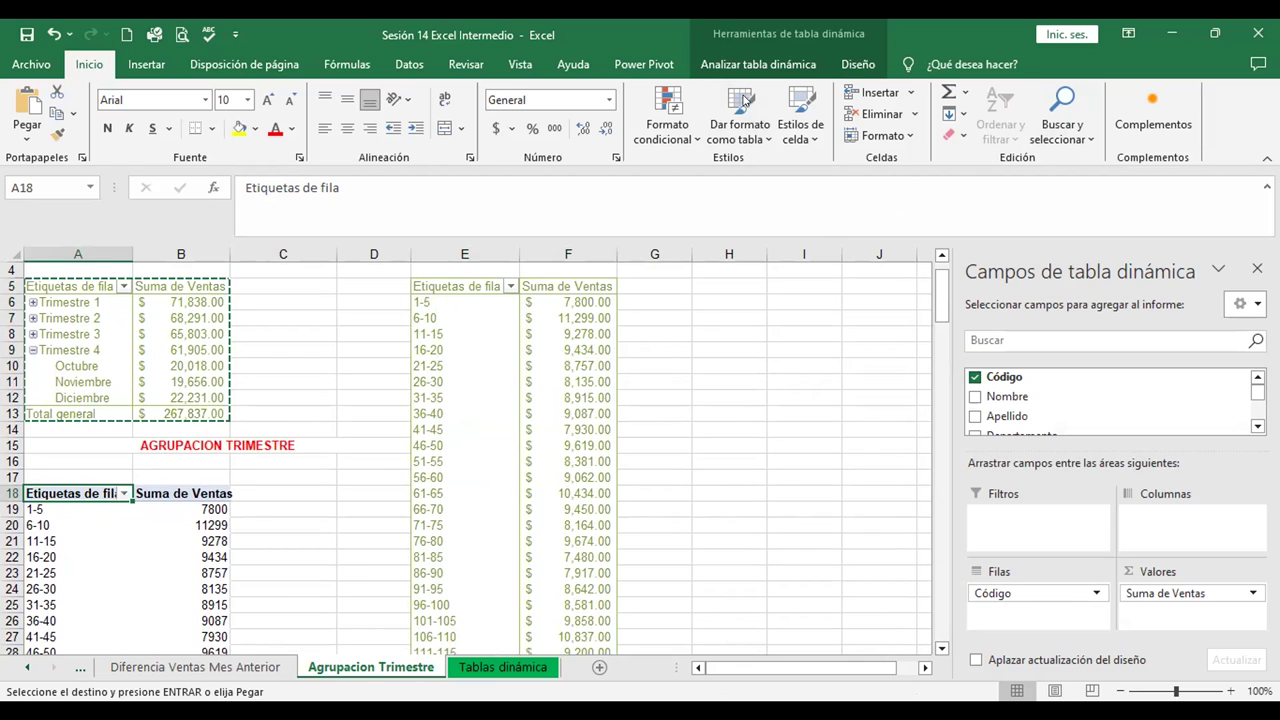
Apply a teal pivot table style to the lower Código-band pivot at A18.
{"action": "left_click", "coordinate": [858, 64]}
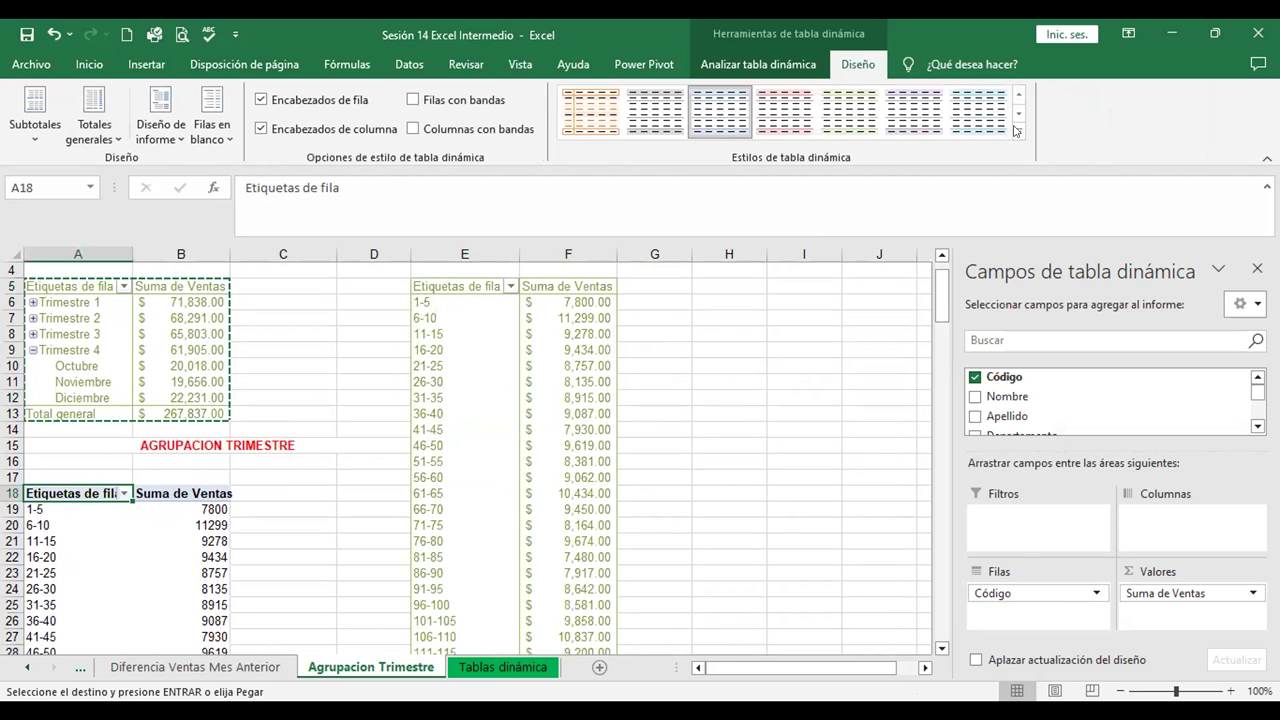
{"action": "left_click", "coordinate": [1016, 131]}
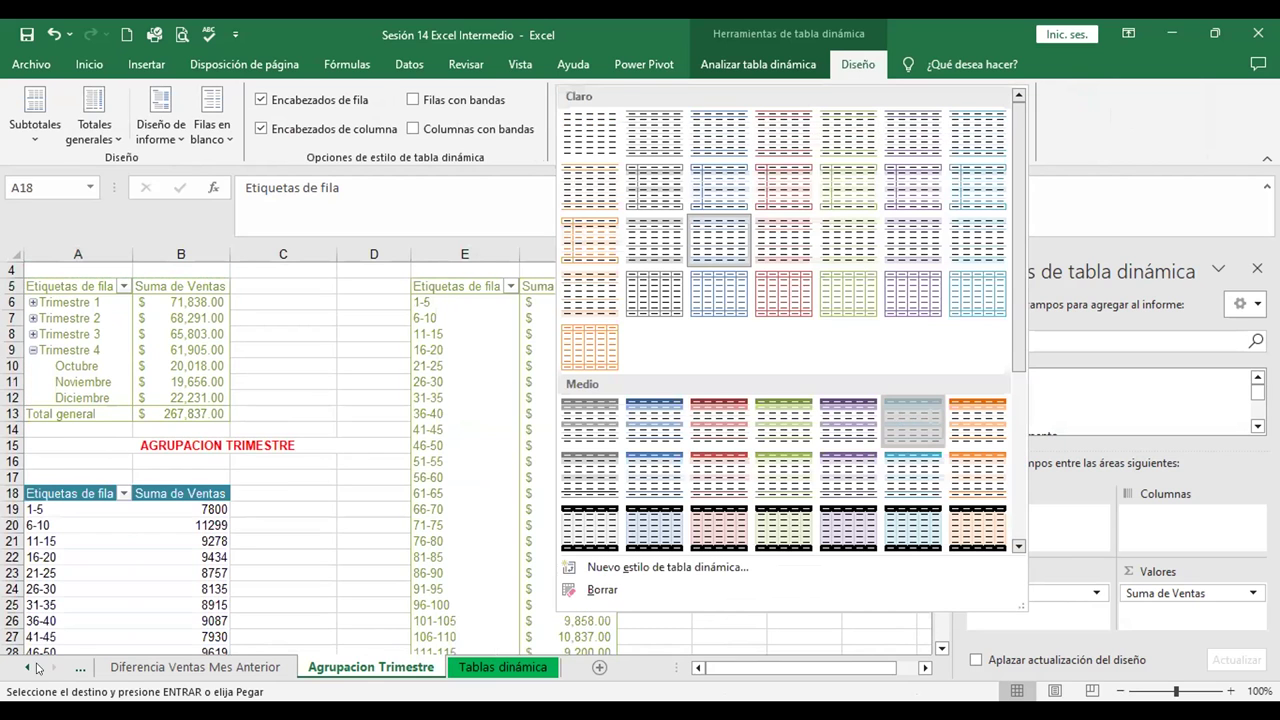
{"action": "left_click", "coordinate": [905, 420]}
{"action": "left_click", "coordinate": [62, 573]}
{"action": "left_click", "coordinate": [144, 538]}
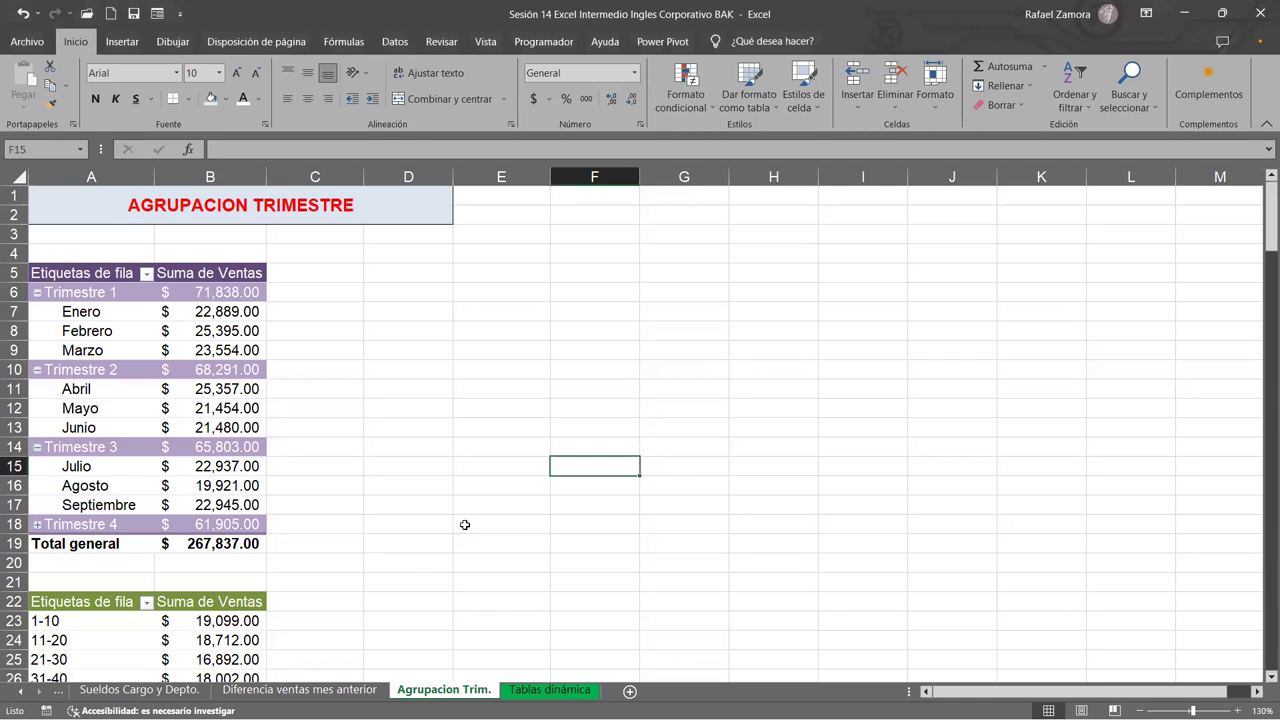
Insert a pivot table from the Tablas dinámica range A1:J151 onto a new sheet, Hoja1.
{"action": "left_click", "coordinate": [549, 690]}
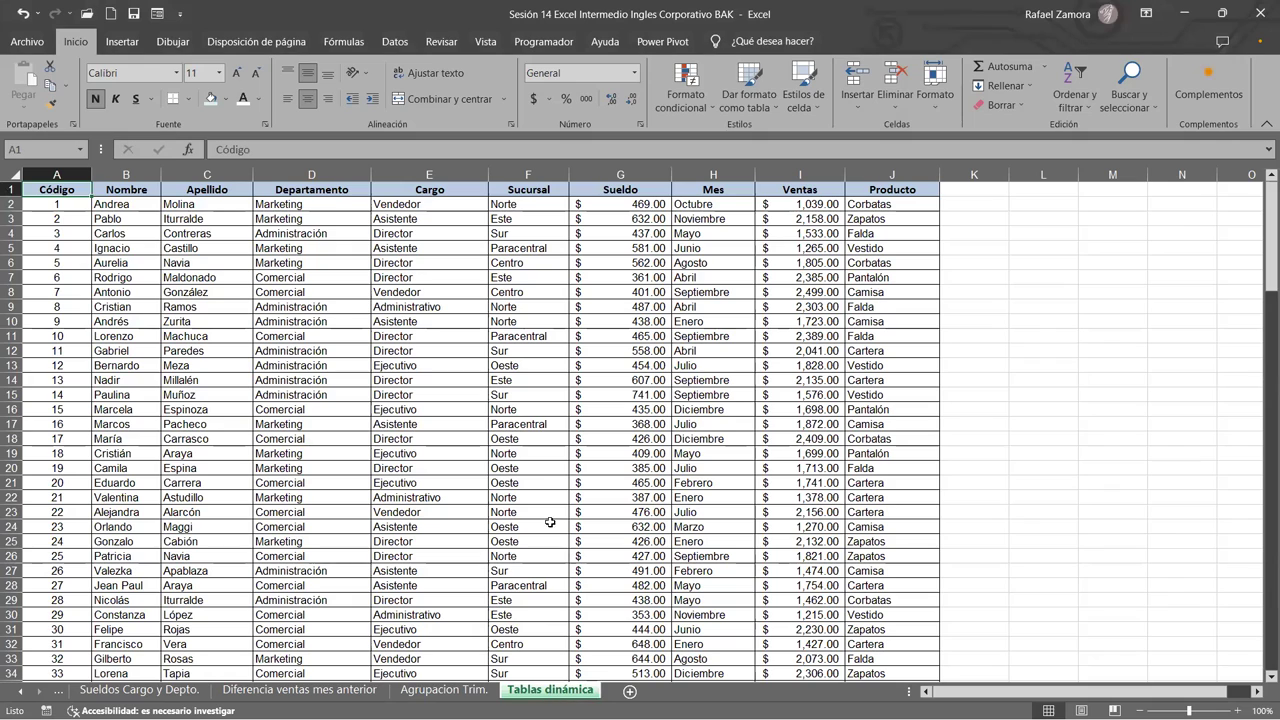
{"action": "left_click", "coordinate": [134, 291]}
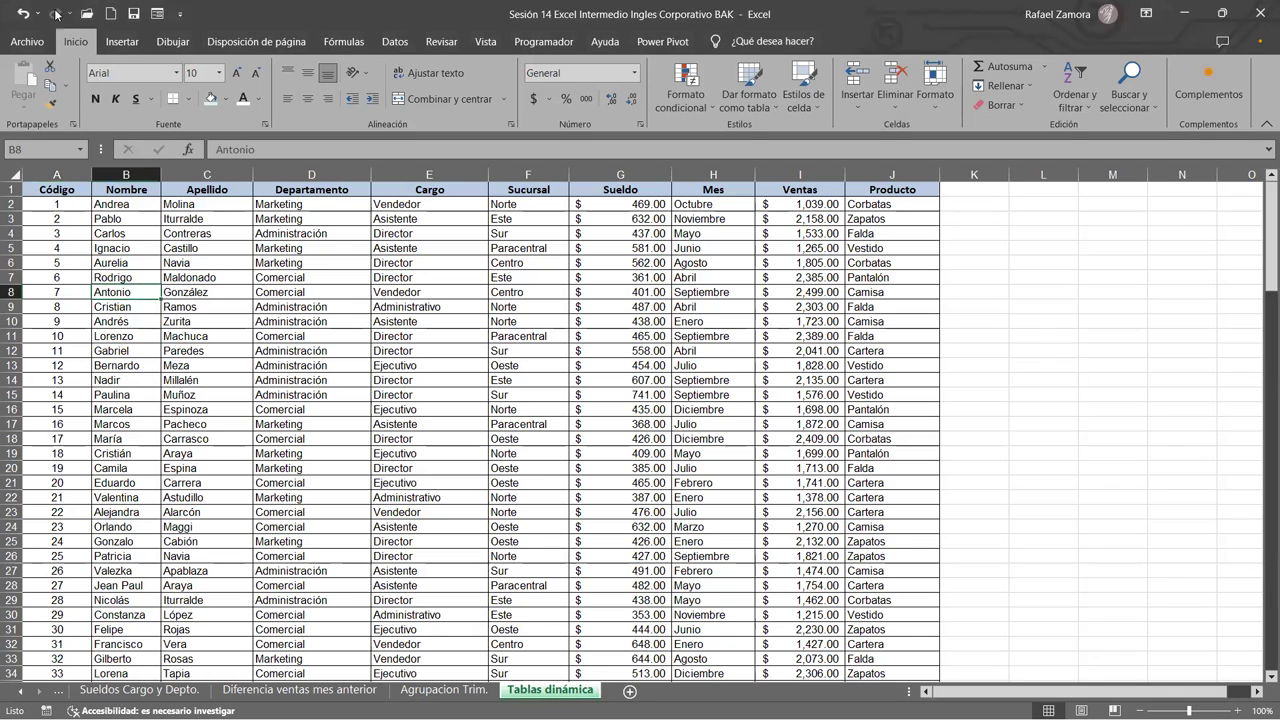
{"action": "left_click", "coordinate": [115, 44]}
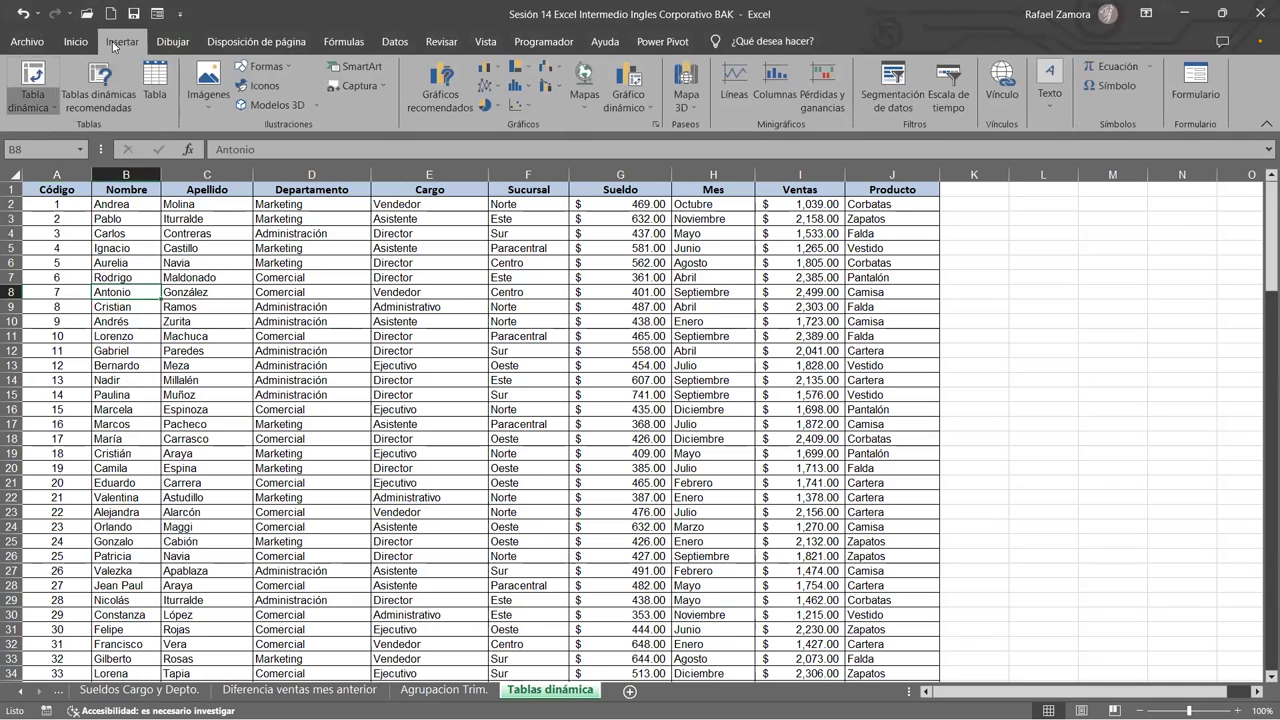
{"action": "left_click", "coordinate": [33, 100]}
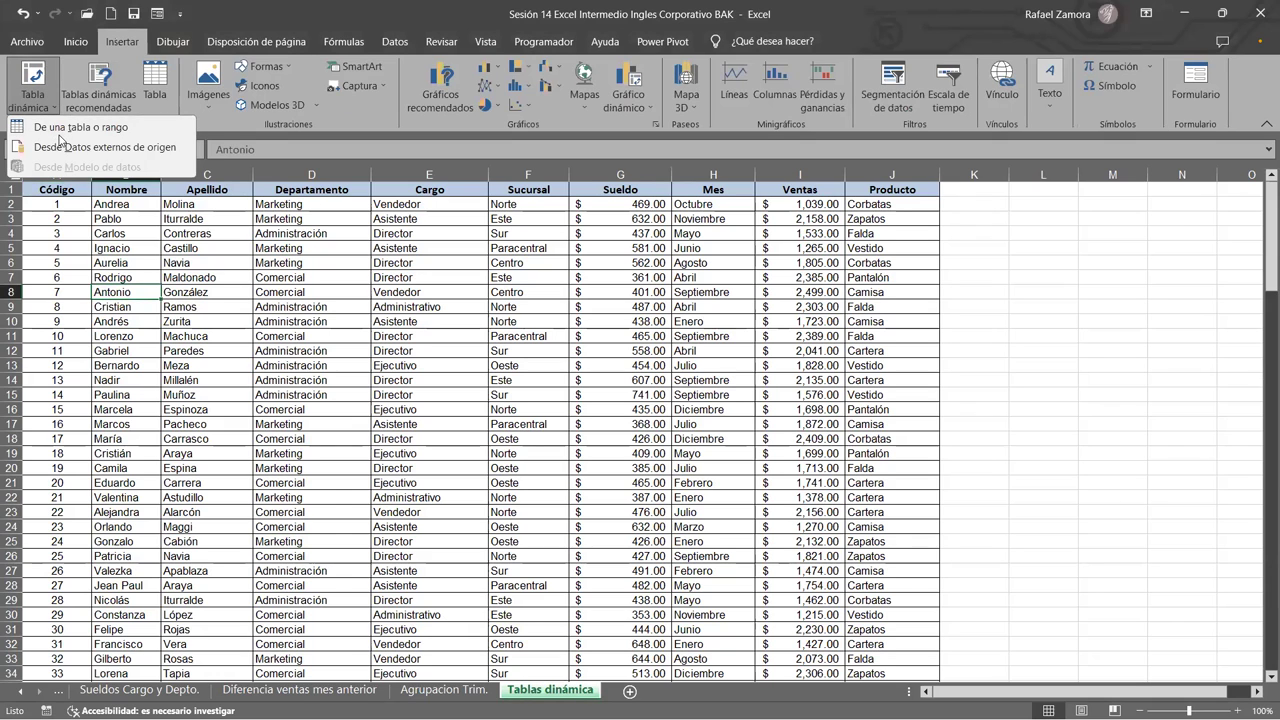
{"action": "left_click", "coordinate": [60, 129]}
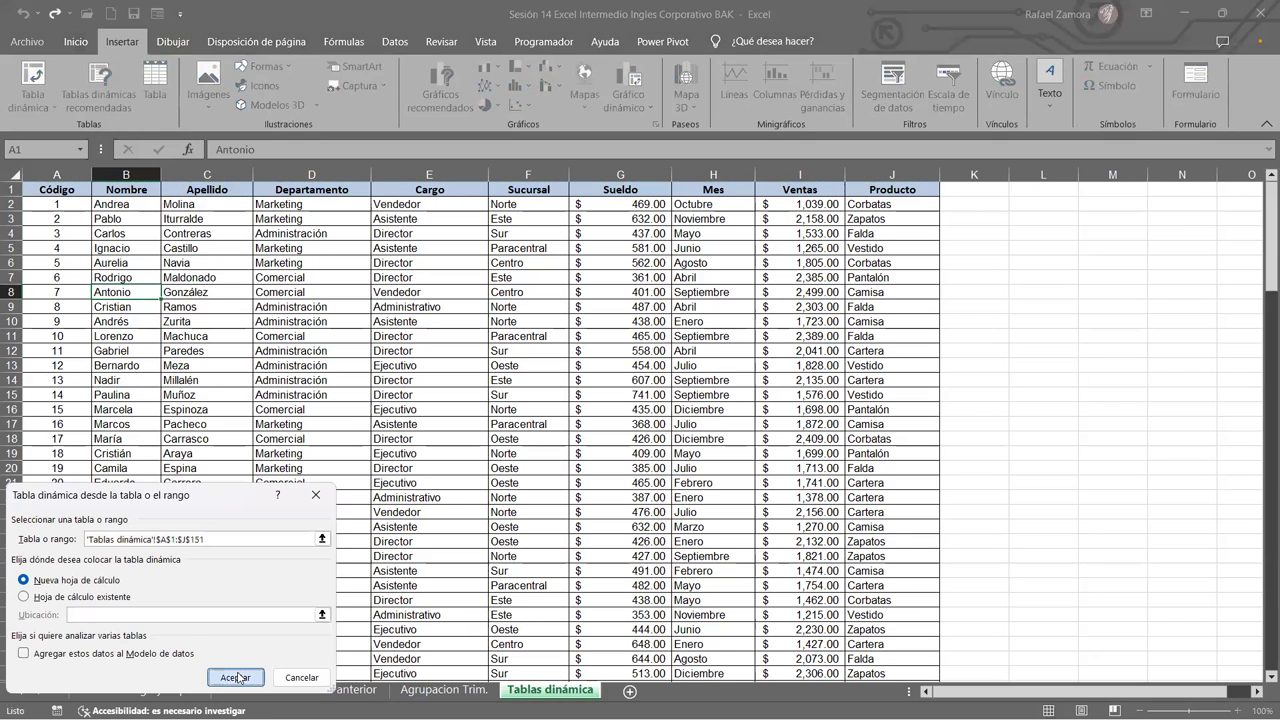
{"action": "left_click", "coordinate": [236, 678]}
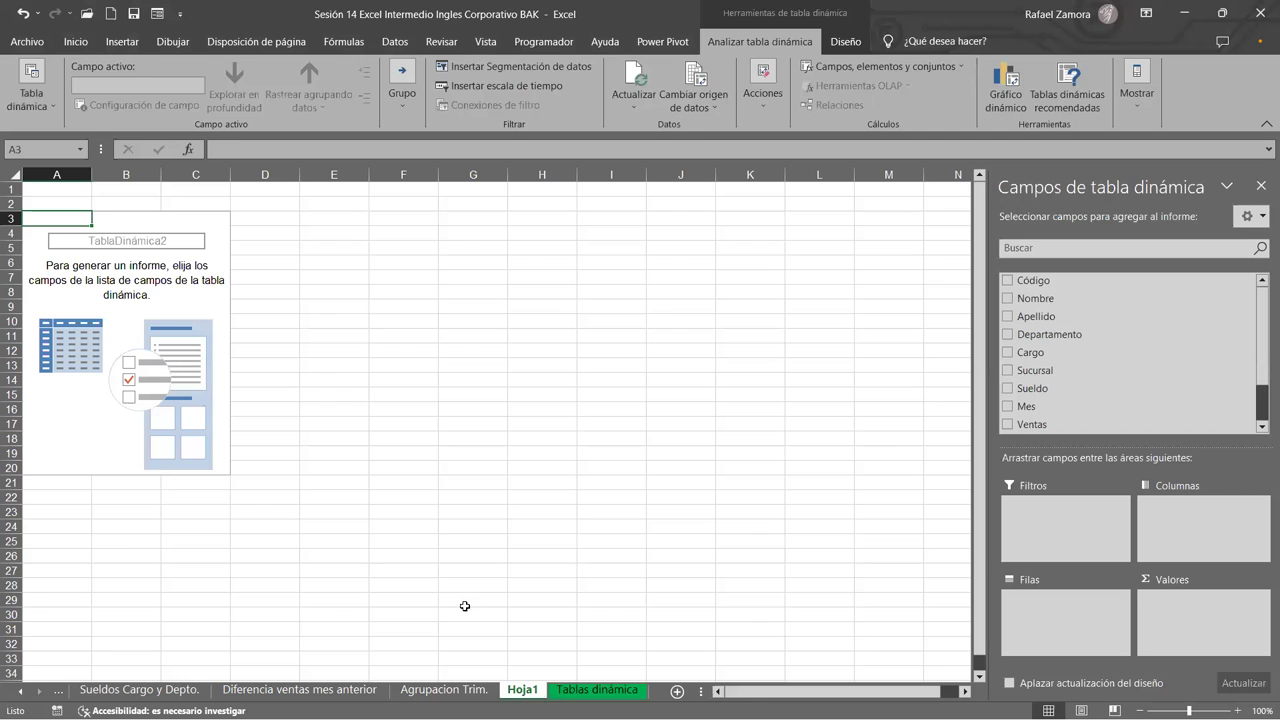
Copy the AGRUPACION TRIMESTRE title from Agrupacion Trim. into A1 of Hoja1 and remove fill from A1:D4.
{"action": "left_click", "coordinate": [447, 690]}
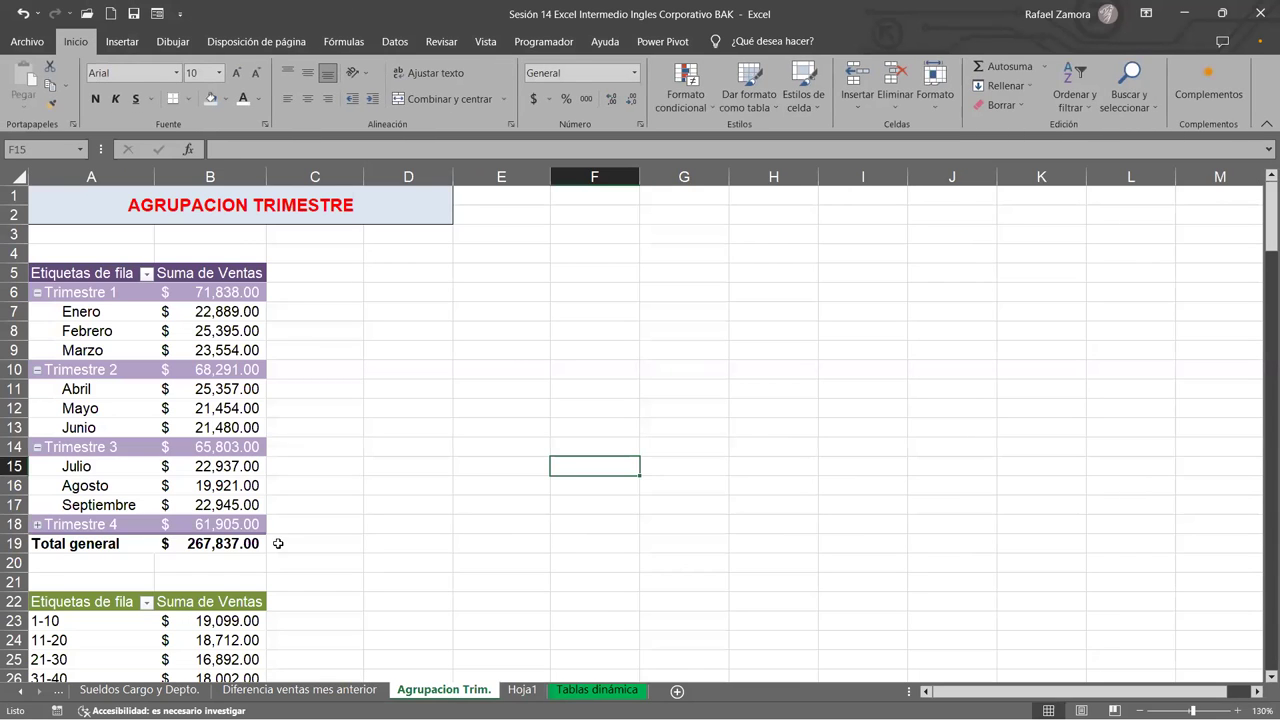
{"action": "left_click", "coordinate": [68, 194]}
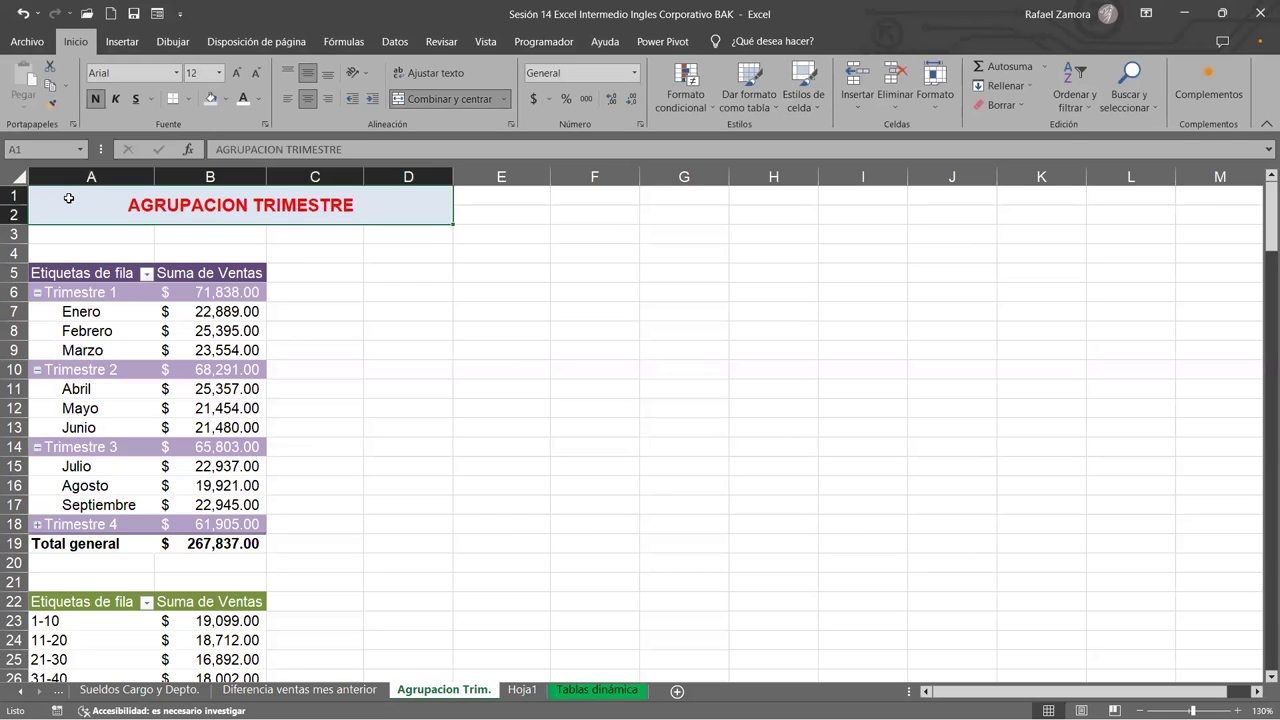
{"action": "key", "text": "ctrl+c"}
{"action": "left_click", "coordinate": [522, 690]}
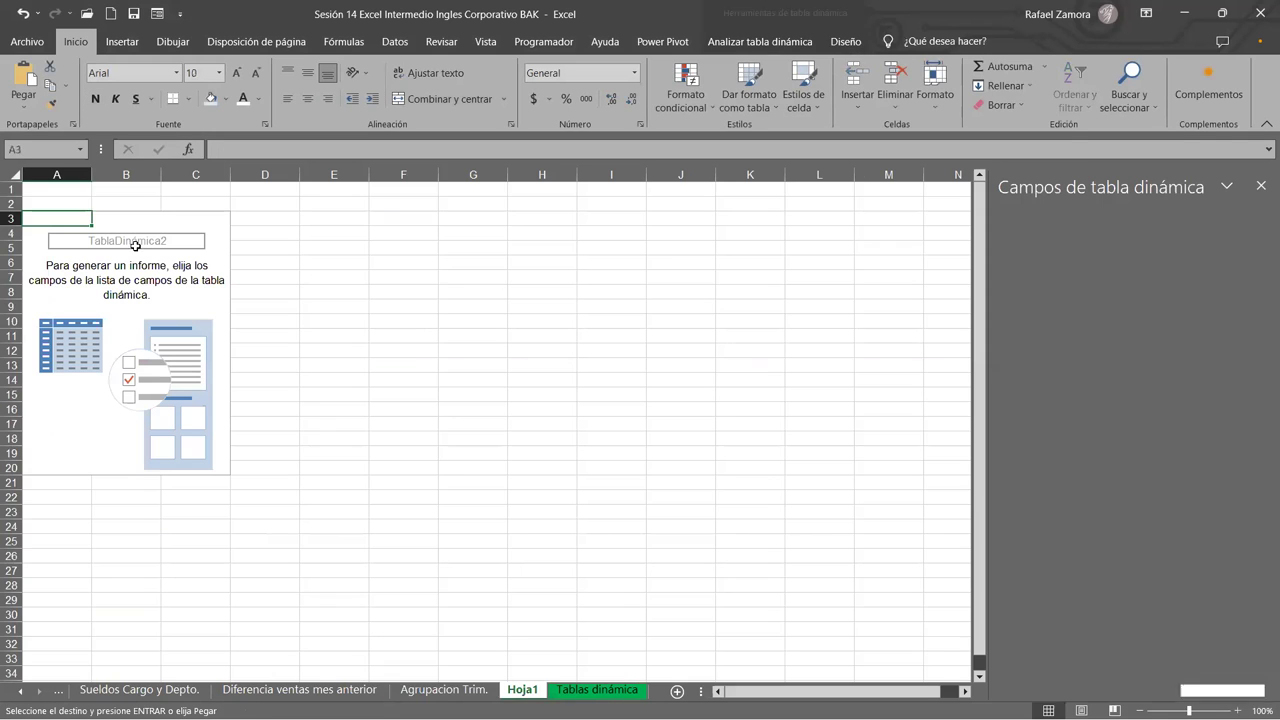
{"action": "left_click", "coordinate": [11, 196]}
{"action": "left_click", "coordinate": [40, 193]}
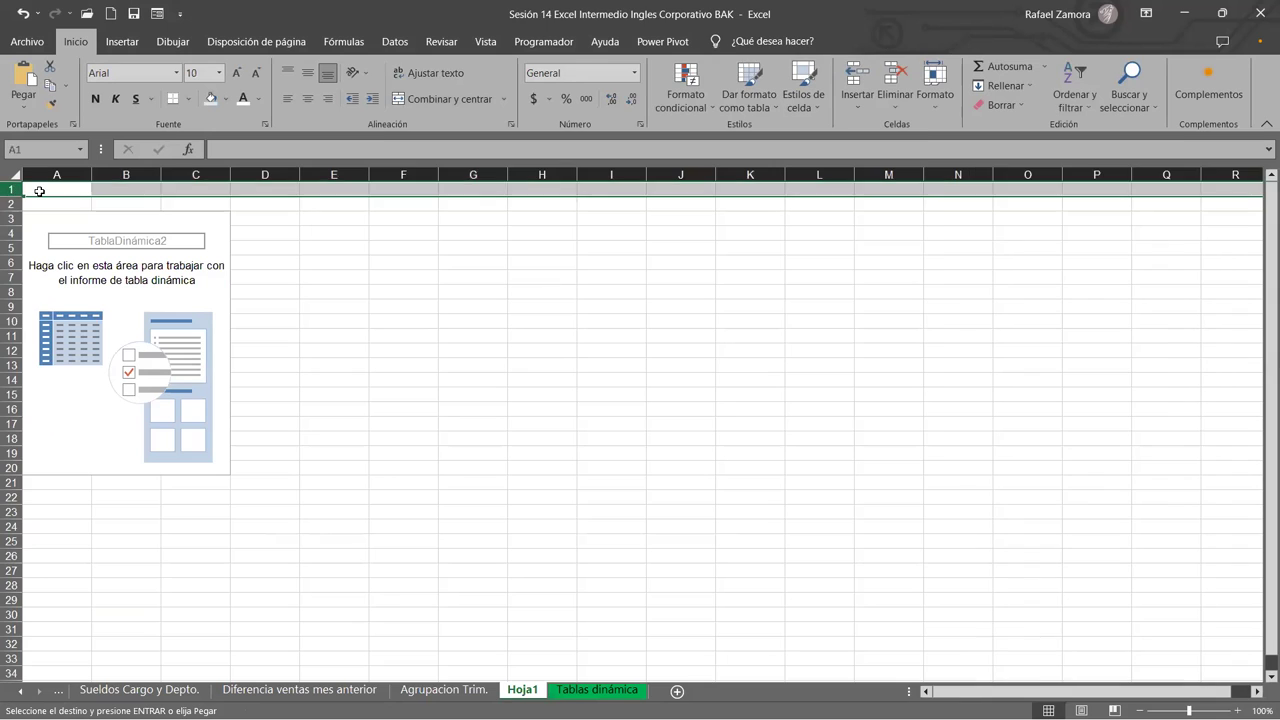
{"action": "key", "text": "ctrl+v"}
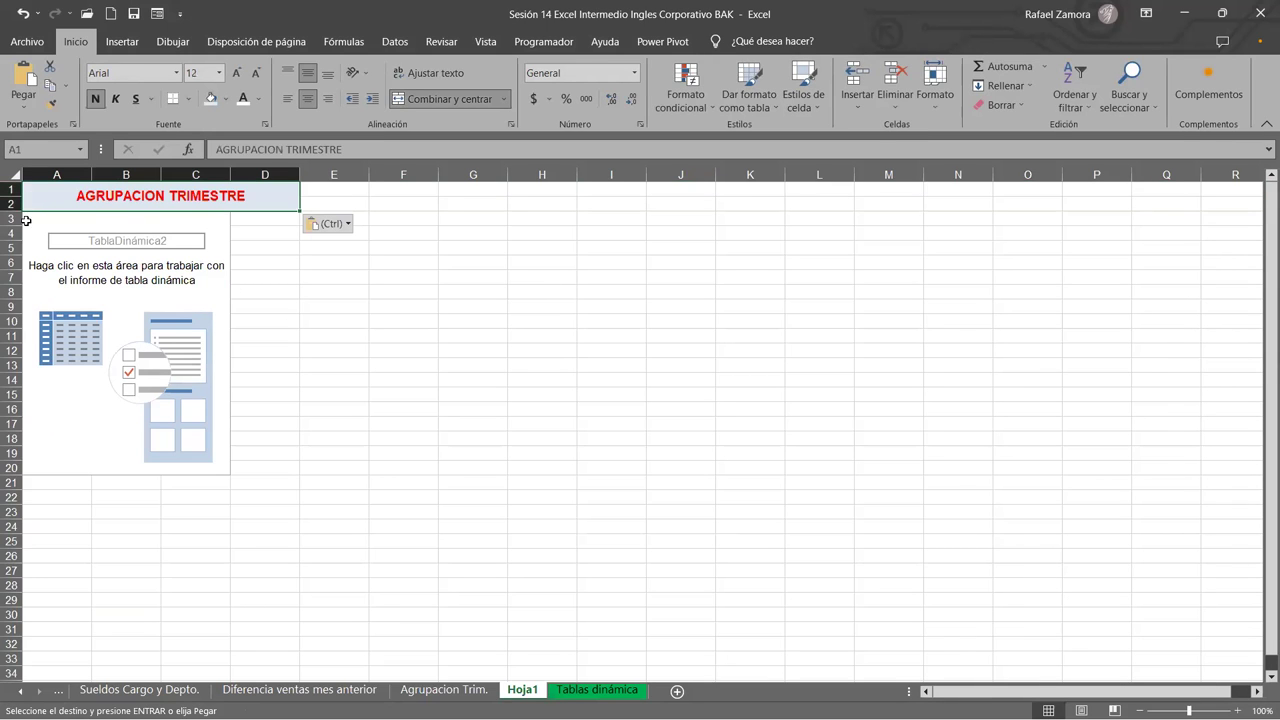
{"action": "left_click", "coordinate": [10, 217]}
{"action": "key", "text": "Escape"}
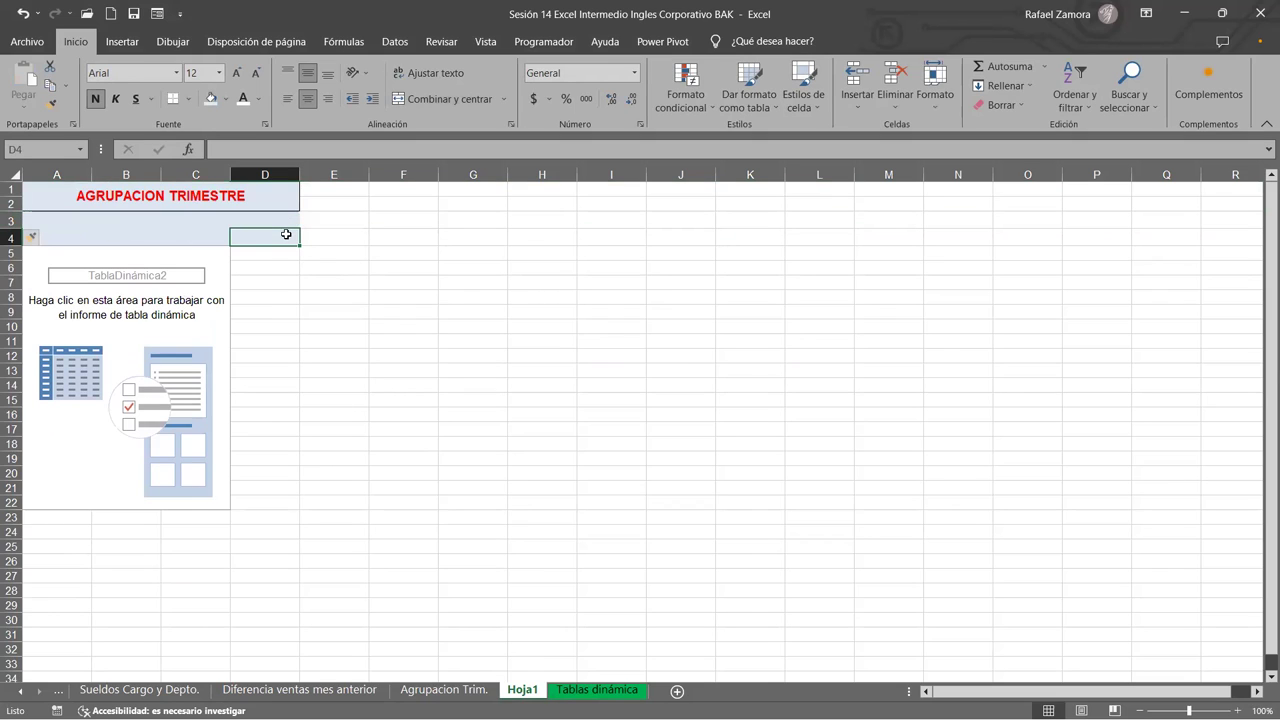
{"action": "left_click_drag", "start_coordinate": [286, 234], "coordinate": [28, 217]}
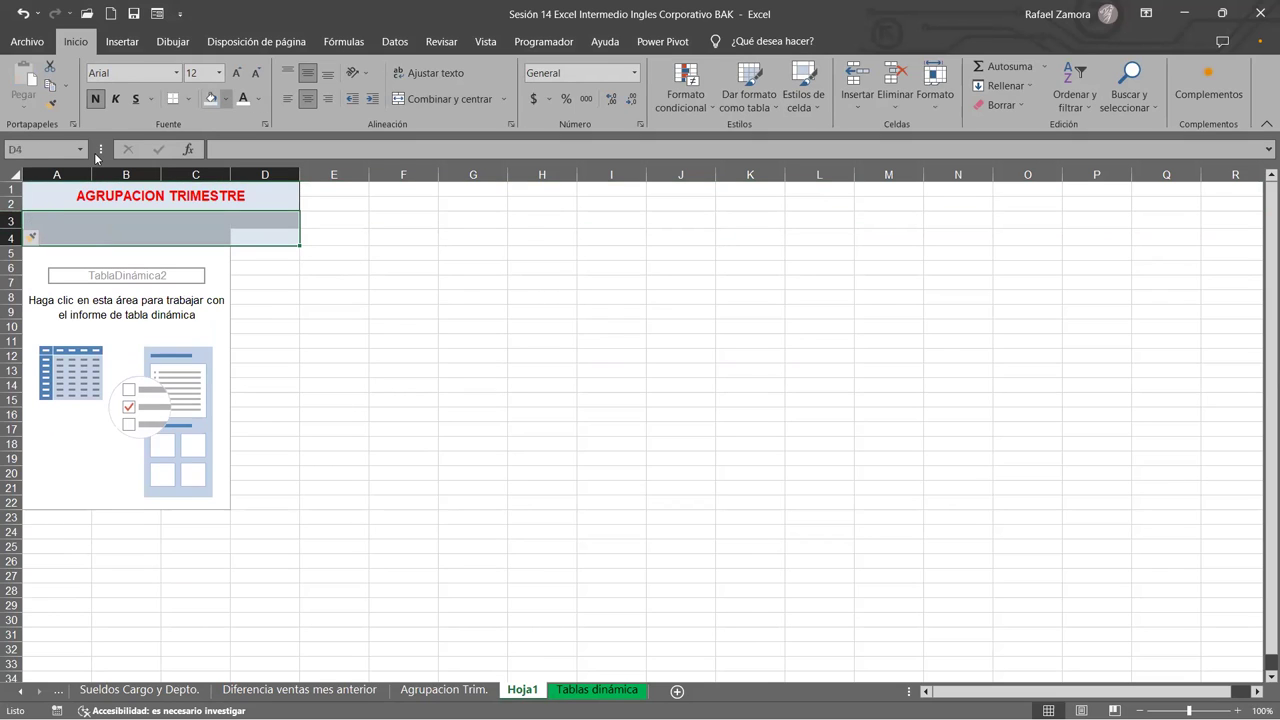
{"action": "left_click", "coordinate": [226, 98]}
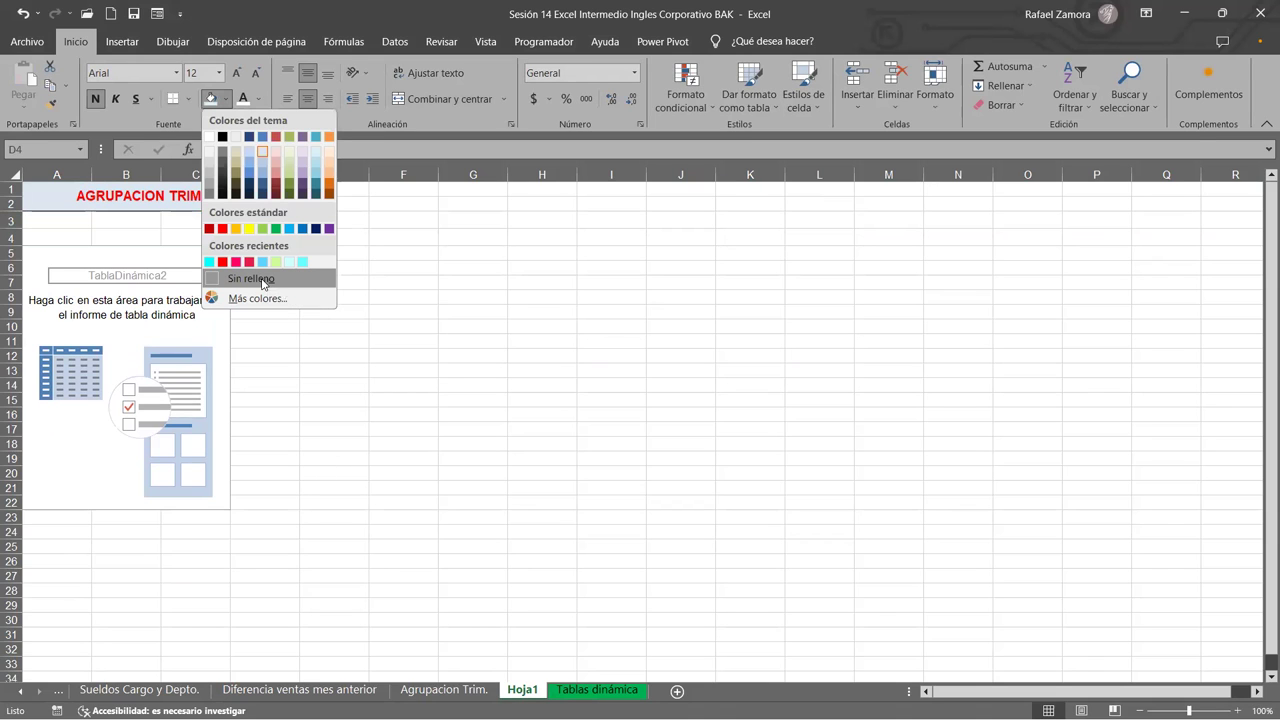
{"action": "left_click", "coordinate": [262, 280]}
Retype the merged title as 'VALOR IVA (Campo Calculado)'.
{"action": "scroll", "coordinate": [240, 269], "scroll_direction": "up", "scroll_amount": 2}
{"action": "left_click", "coordinate": [235, 207]}
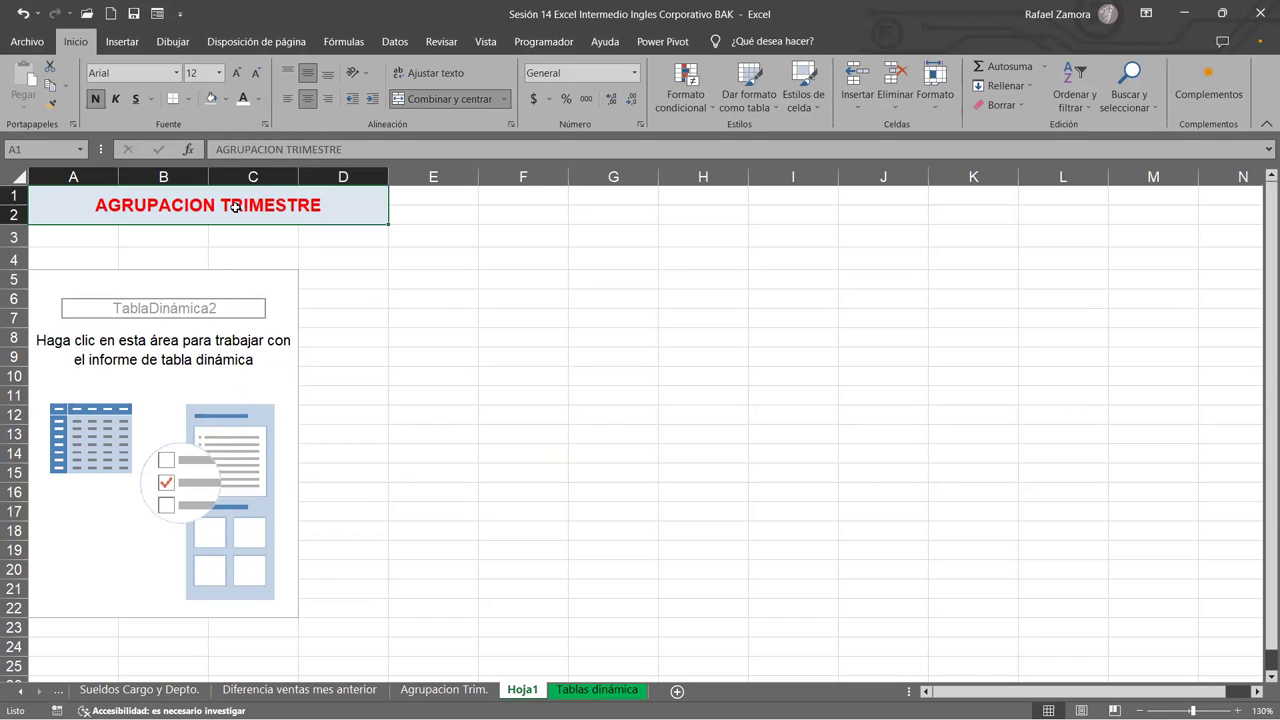
{"action": "type", "text": "VALOR IVA "}
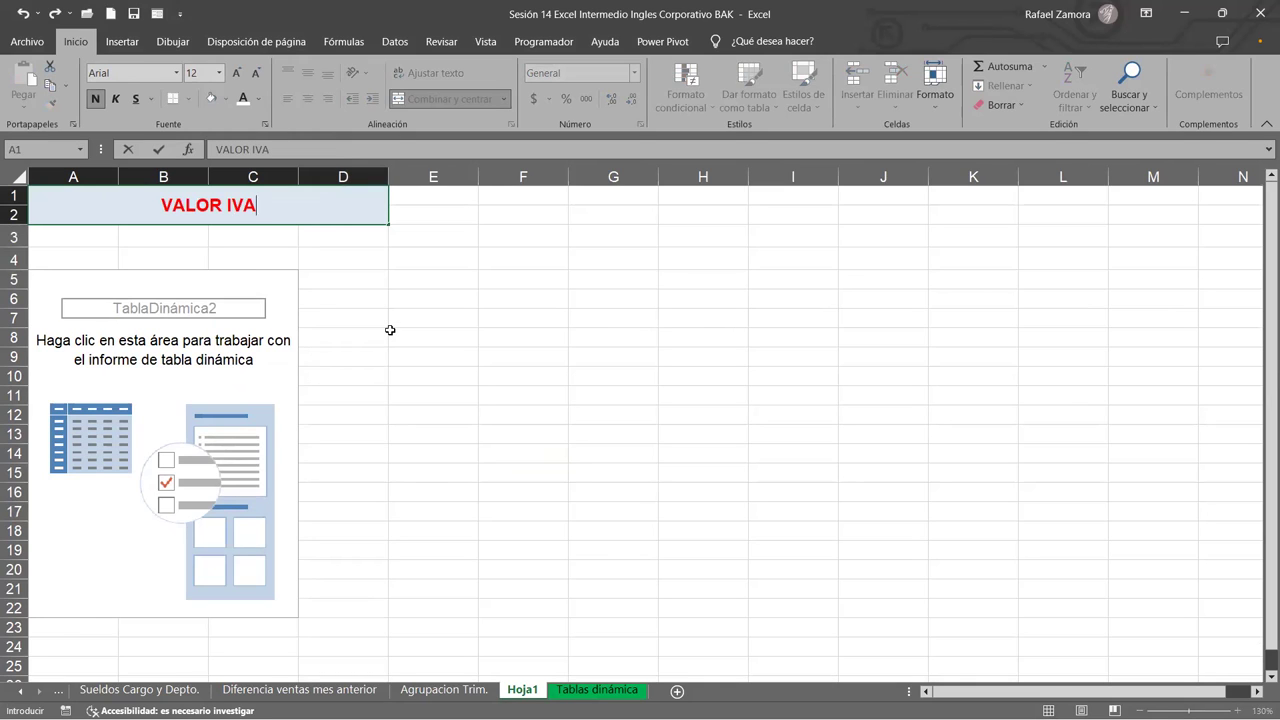
{"action": "type", "text": "*"}
{"action": "key", "text": "BackSpace"}
{"action": "type", "text": "(Campo c"}
{"action": "key", "text": "BackSpace"}
{"action": "type", "text": "Calculado("}
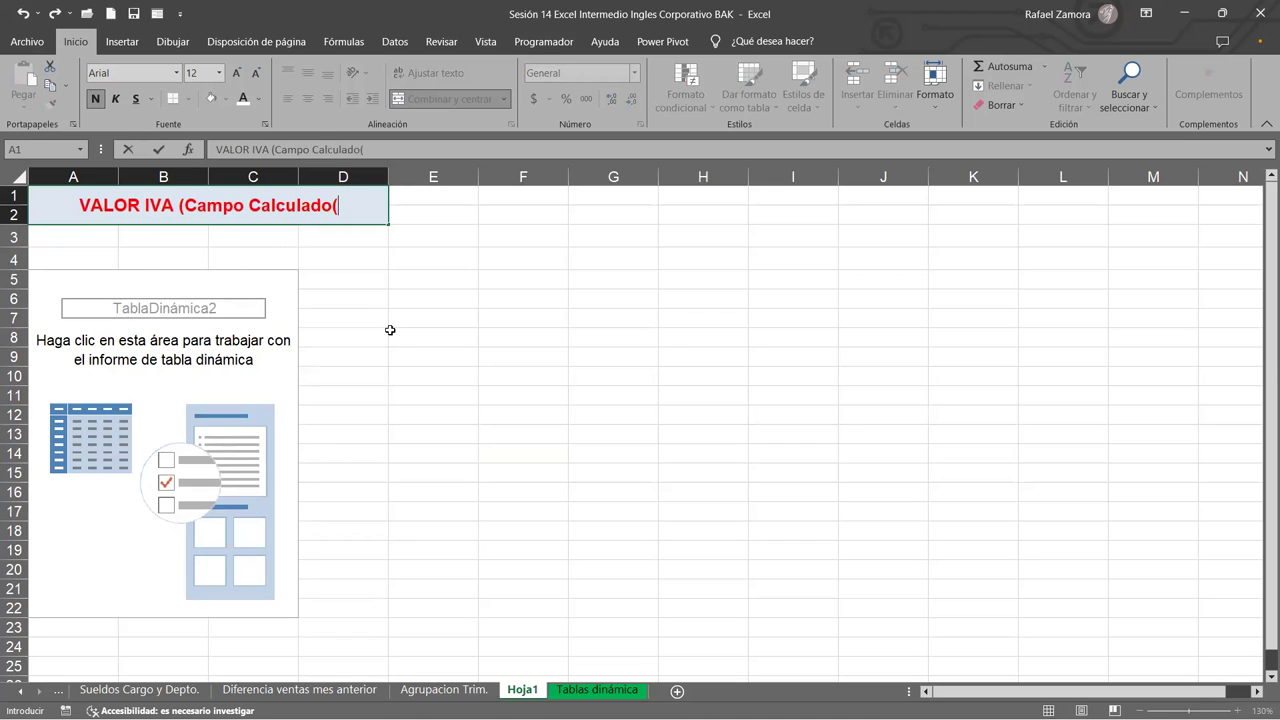
{"action": "key", "text": "BackSpace"}
{"action": "type", "text": ")"}
{"action": "left_click", "coordinate": [428, 338]}
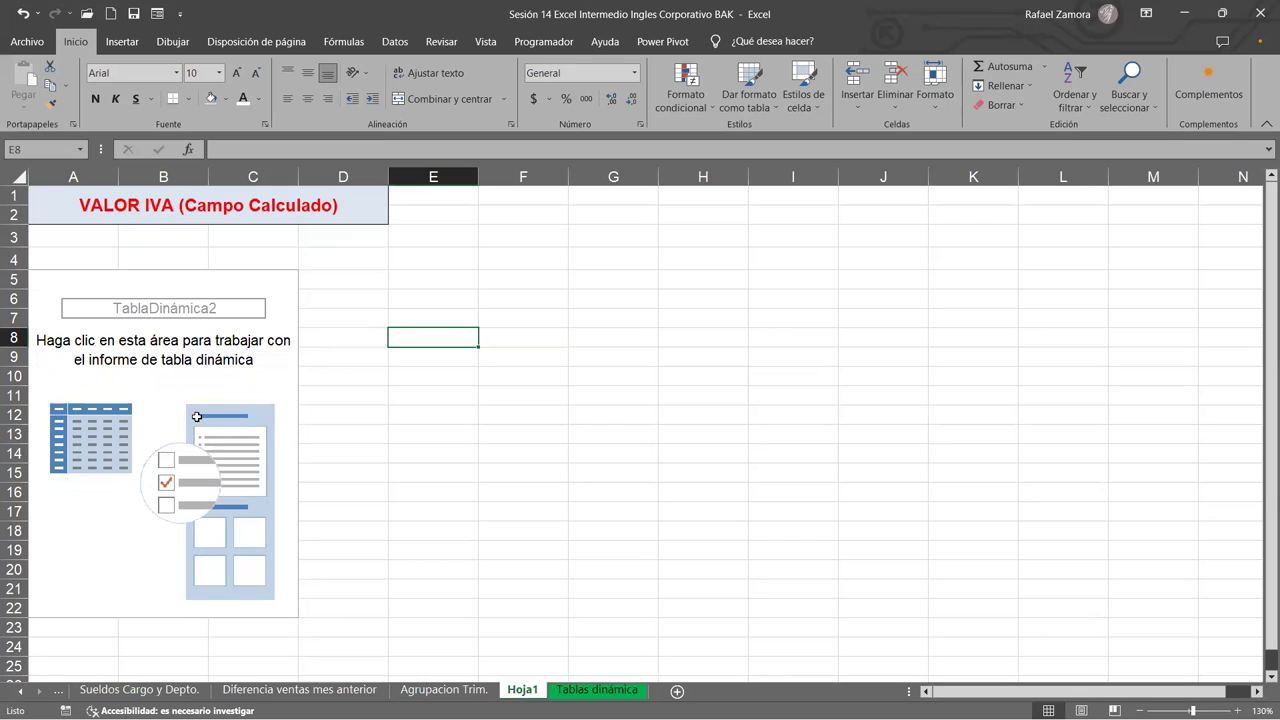
Lay out the pivot with Suma de Ventas, Departamento rows and Sucursal columns, totaling 267837.
{"action": "left_click", "coordinate": [197, 416]}
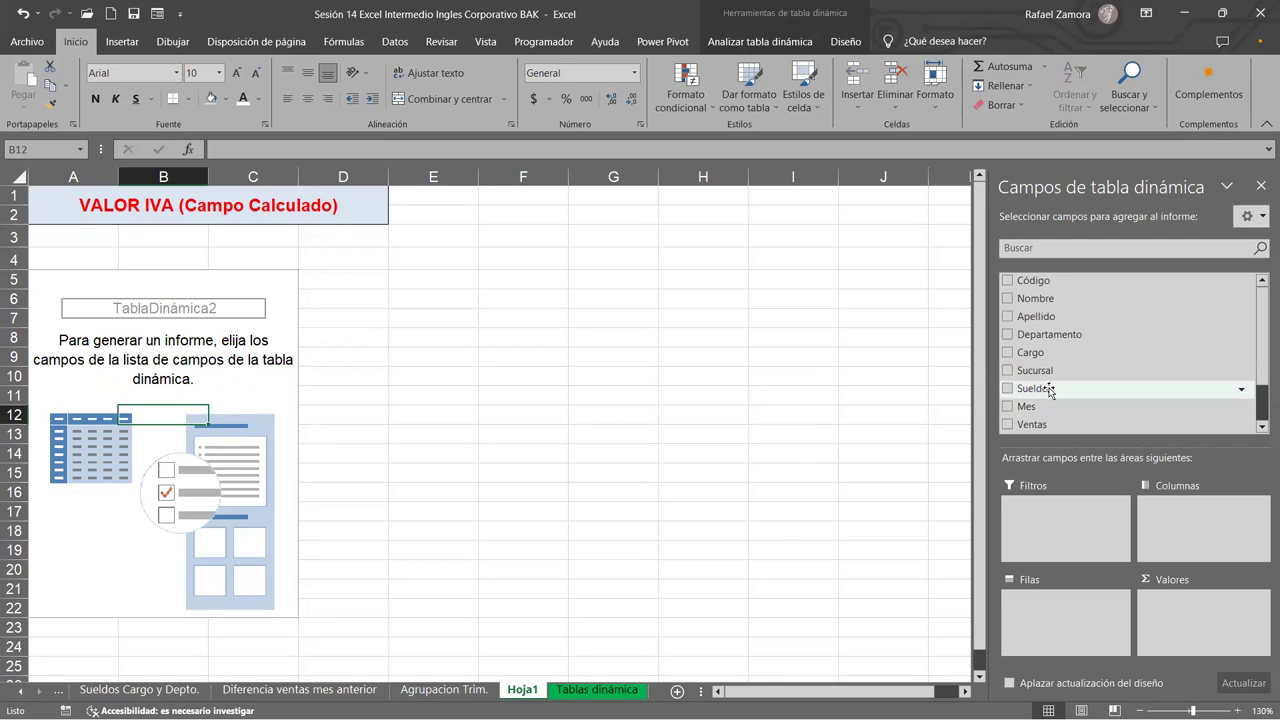
{"action": "left_click_drag", "start_coordinate": [1048, 424], "coordinate": [1238, 641]}
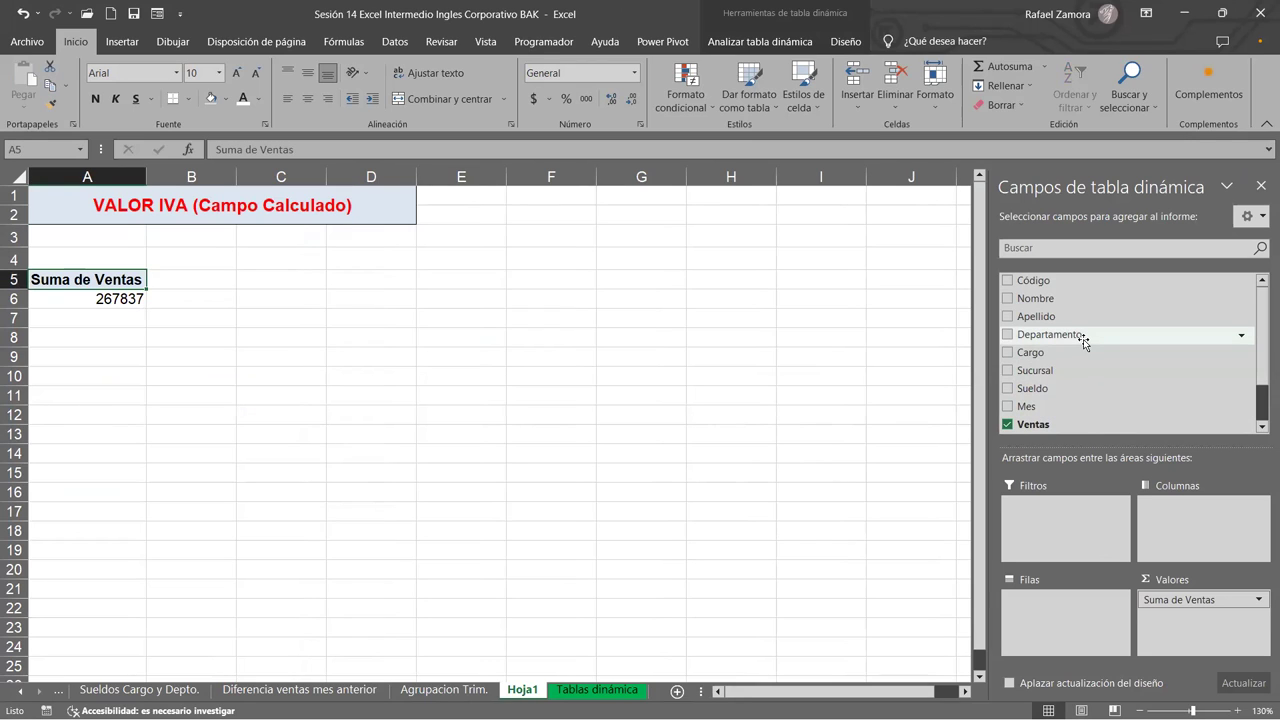
{"action": "left_click_drag", "start_coordinate": [1084, 336], "coordinate": [1092, 620]}
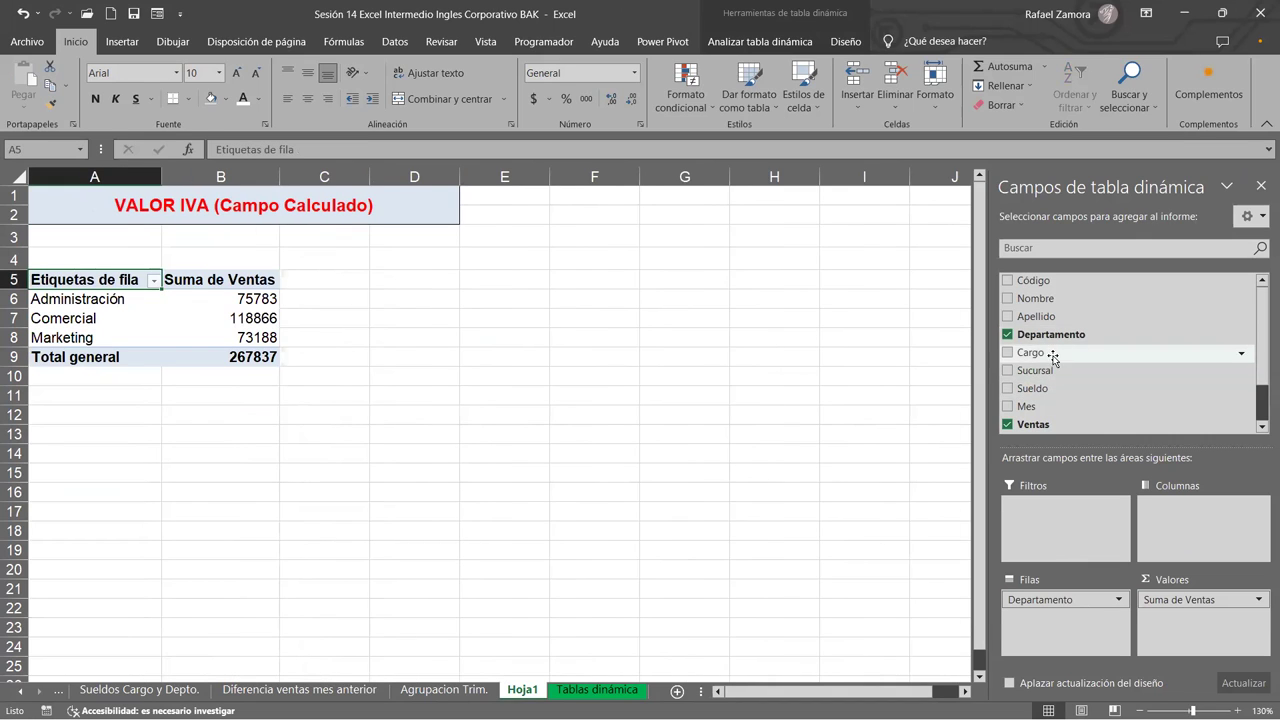
{"action": "left_click_drag", "start_coordinate": [1049, 372], "coordinate": [1240, 550]}
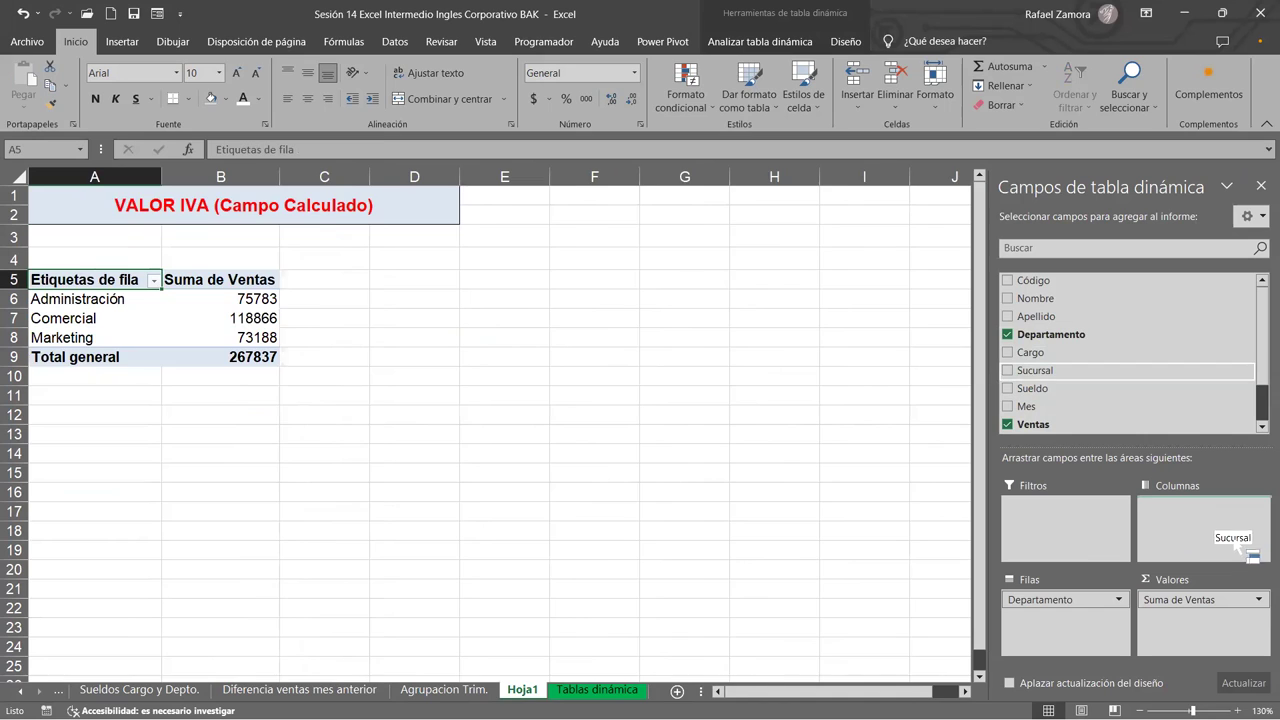
{"action": "left_click", "coordinate": [641, 488]}
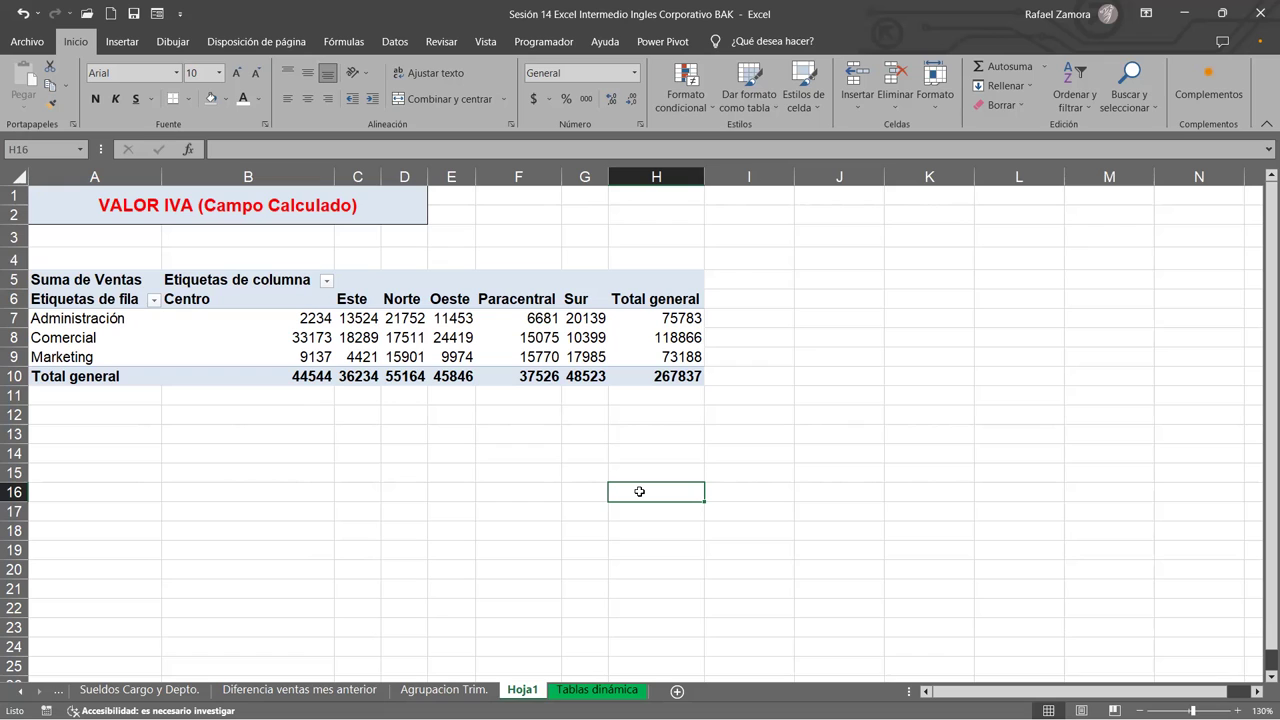
{"action": "left_click", "coordinate": [331, 326]}
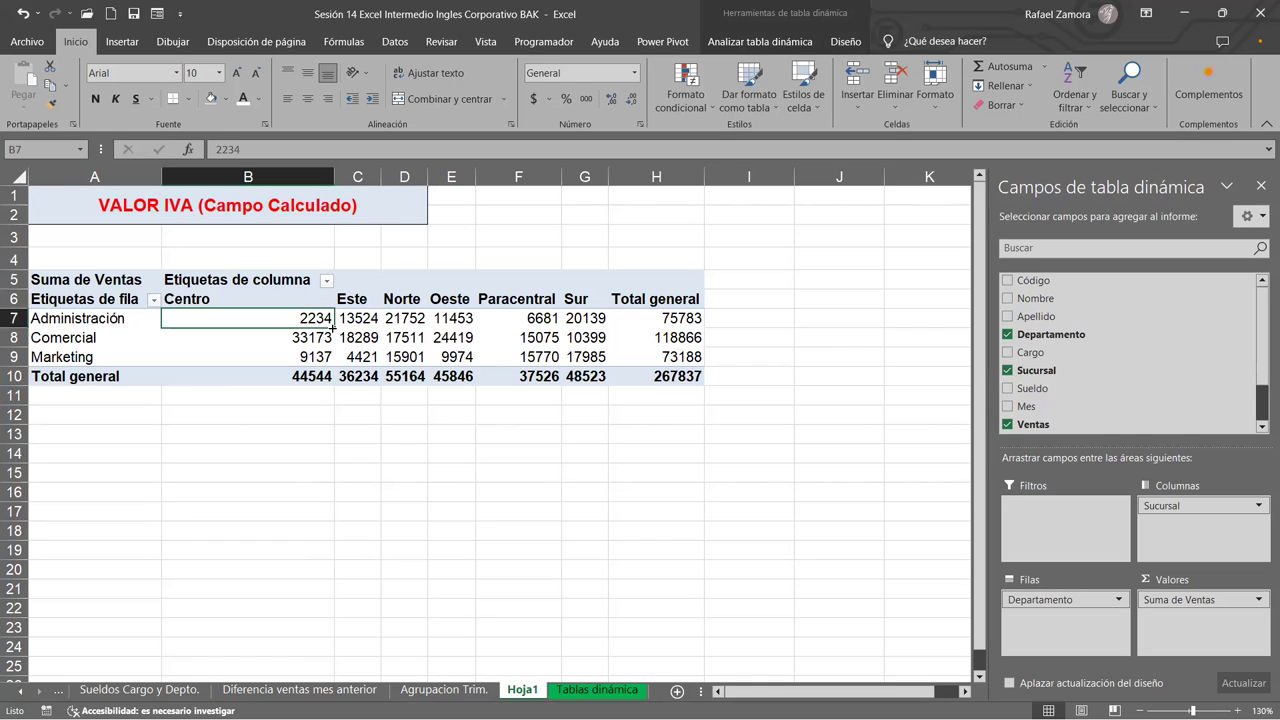
Format the pivot's sales values as Contabilidad with $ and two decimals.
{"action": "left_click", "coordinate": [595, 340]}
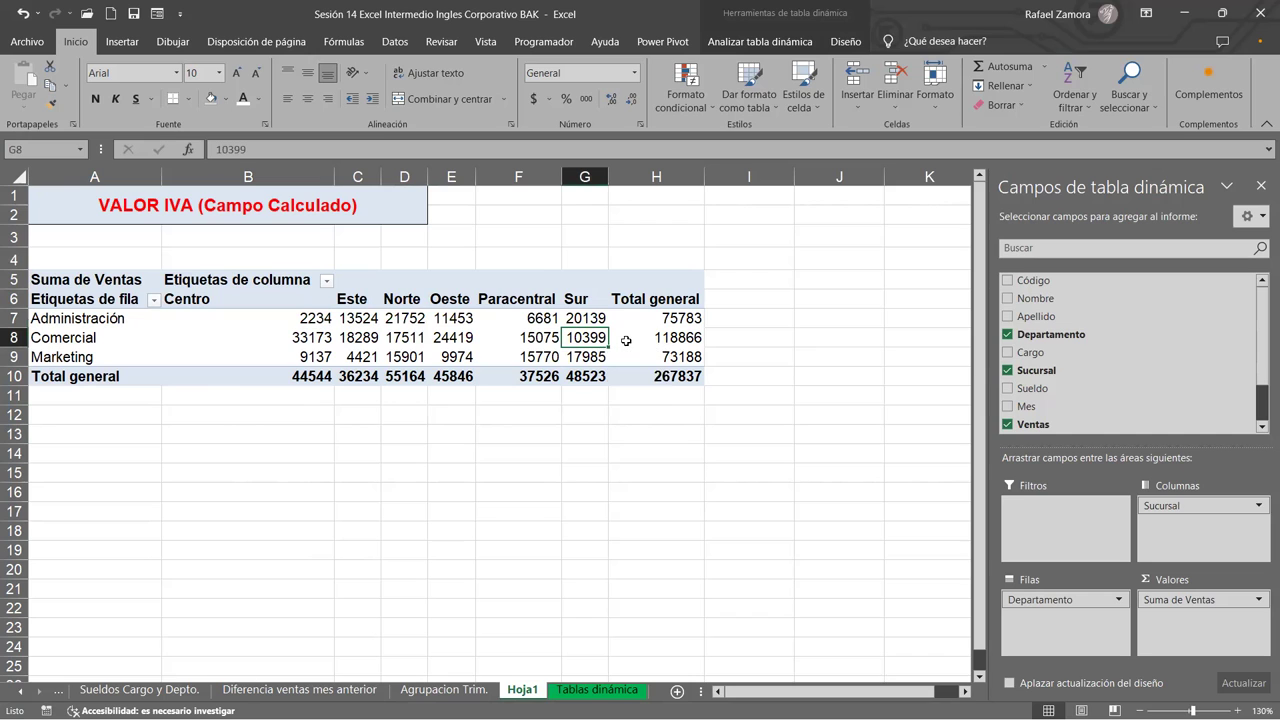
{"action": "right_click", "coordinate": [626, 341]}
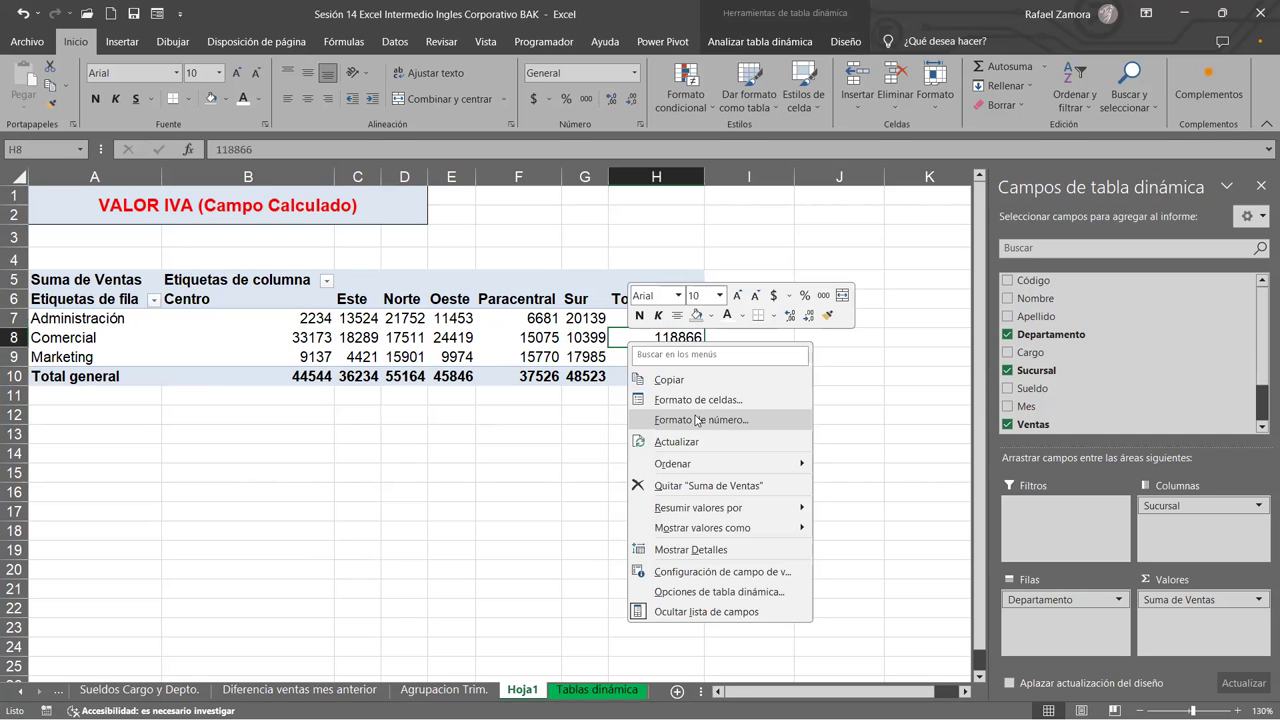
{"action": "left_click", "coordinate": [698, 420]}
{"action": "left_click", "coordinate": [515, 306]}
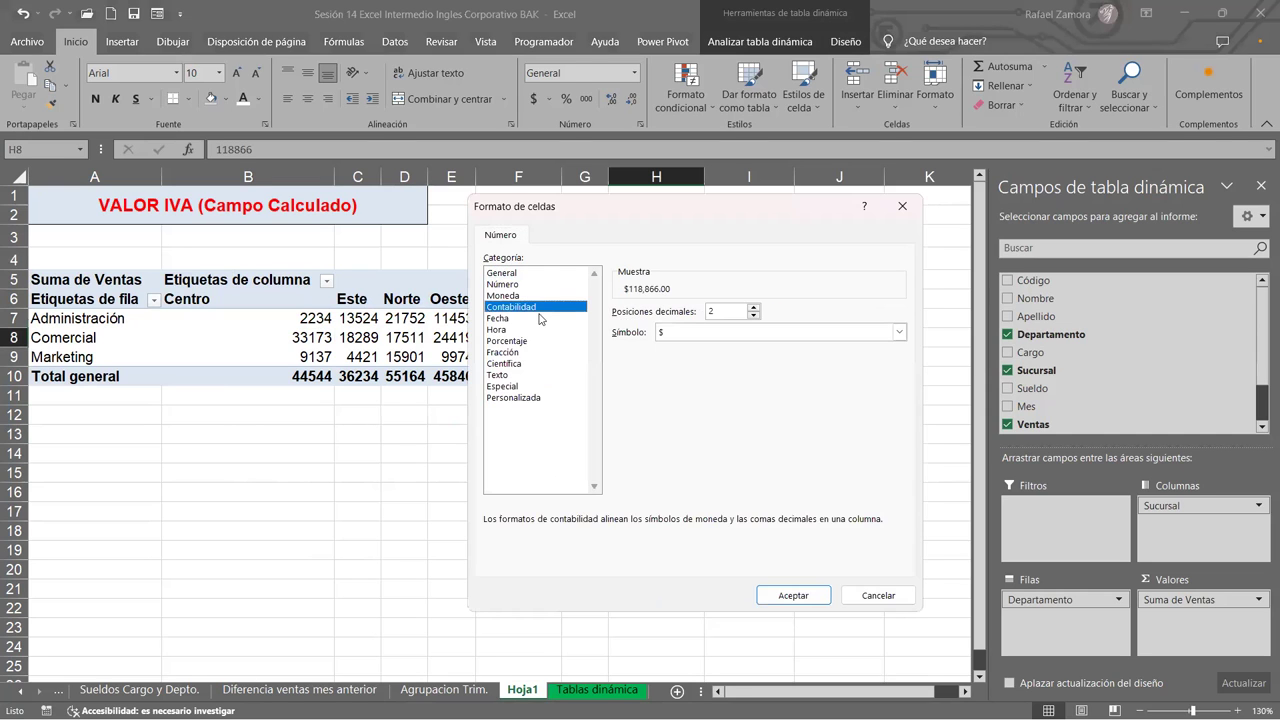
{"action": "left_click", "coordinate": [794, 597]}
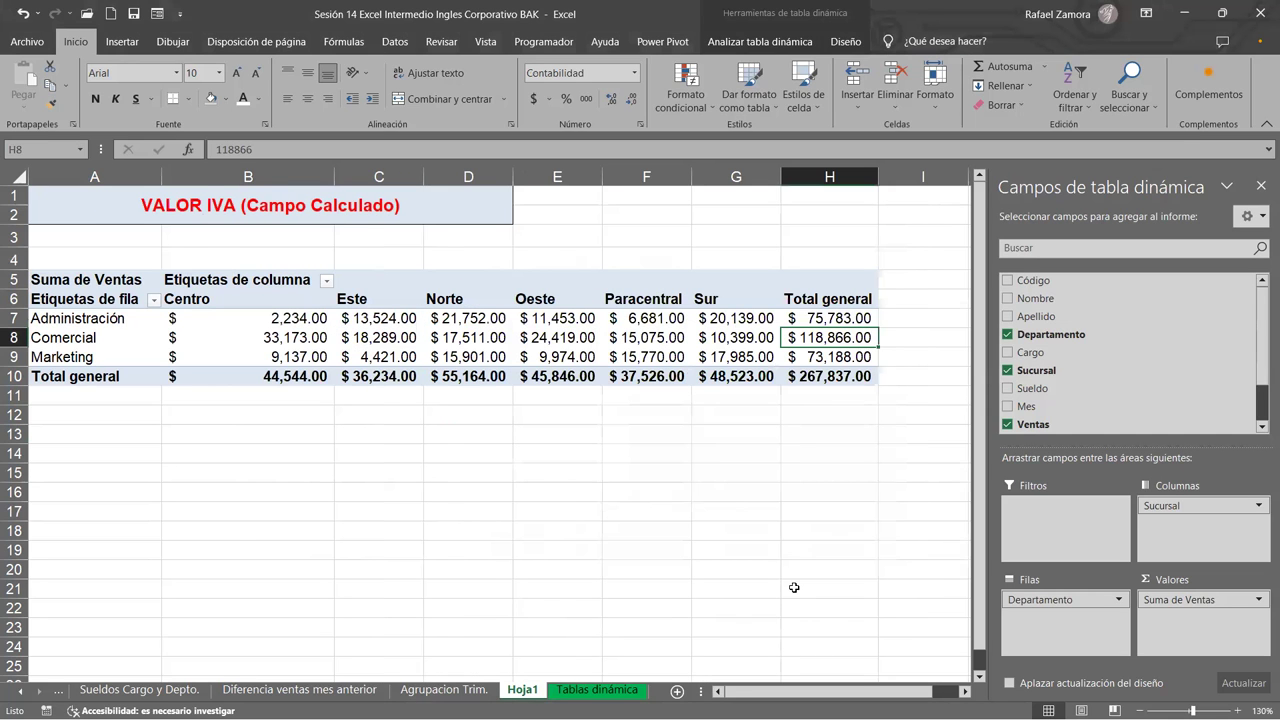
Apply a Medio pivot table style with a dark header.
{"action": "left_click", "coordinate": [965, 691]}
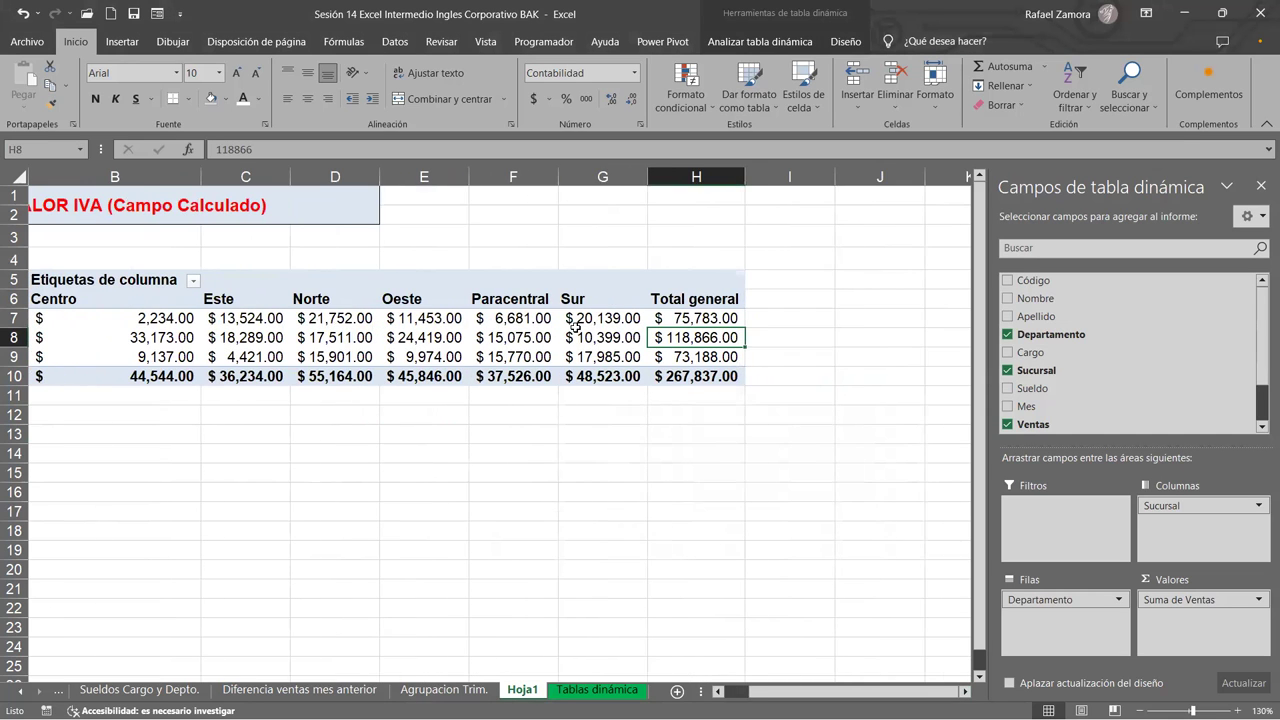
{"action": "left_click", "coordinate": [576, 330]}
{"action": "left_click", "coordinate": [845, 41]}
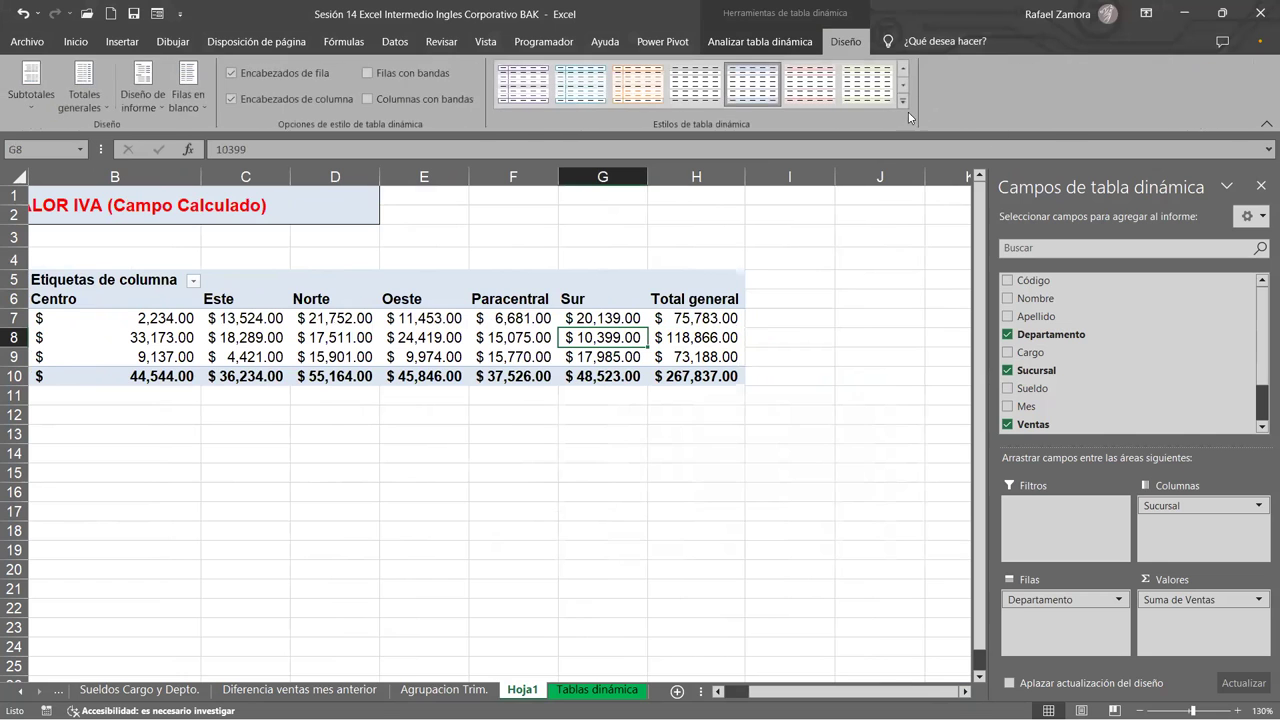
{"action": "left_click", "coordinate": [905, 103]}
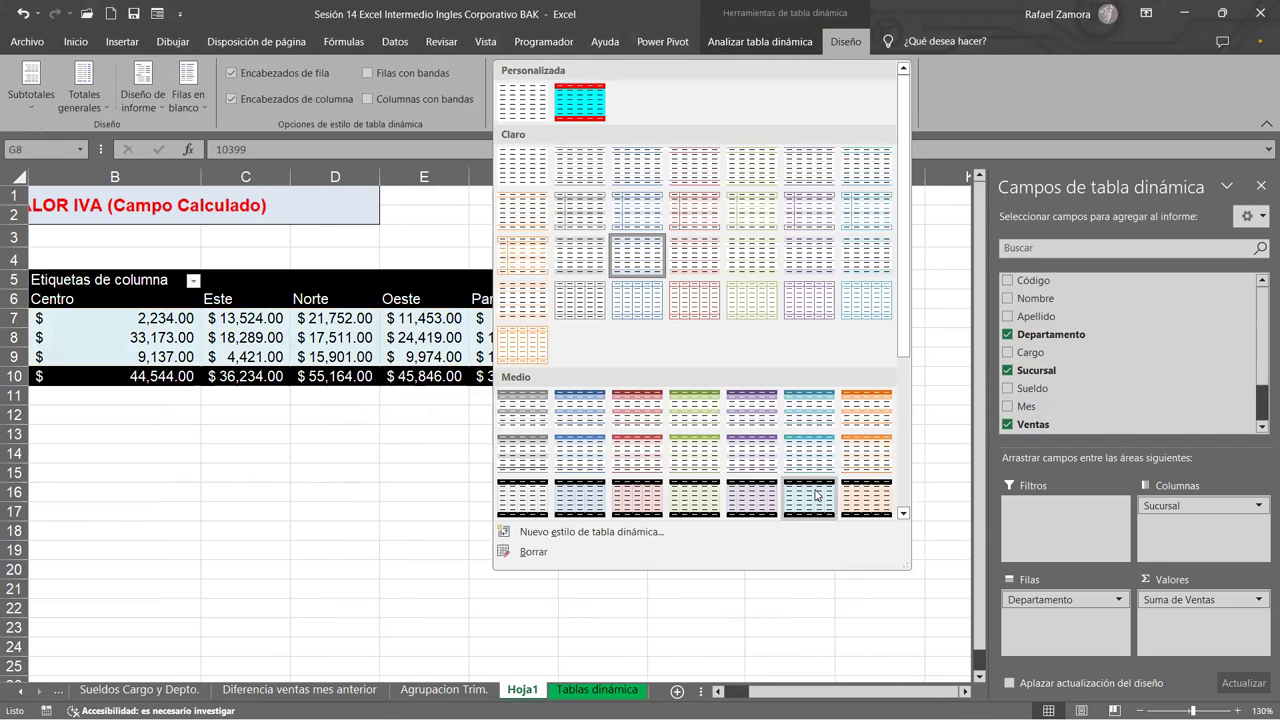
{"action": "left_click", "coordinate": [853, 500]}
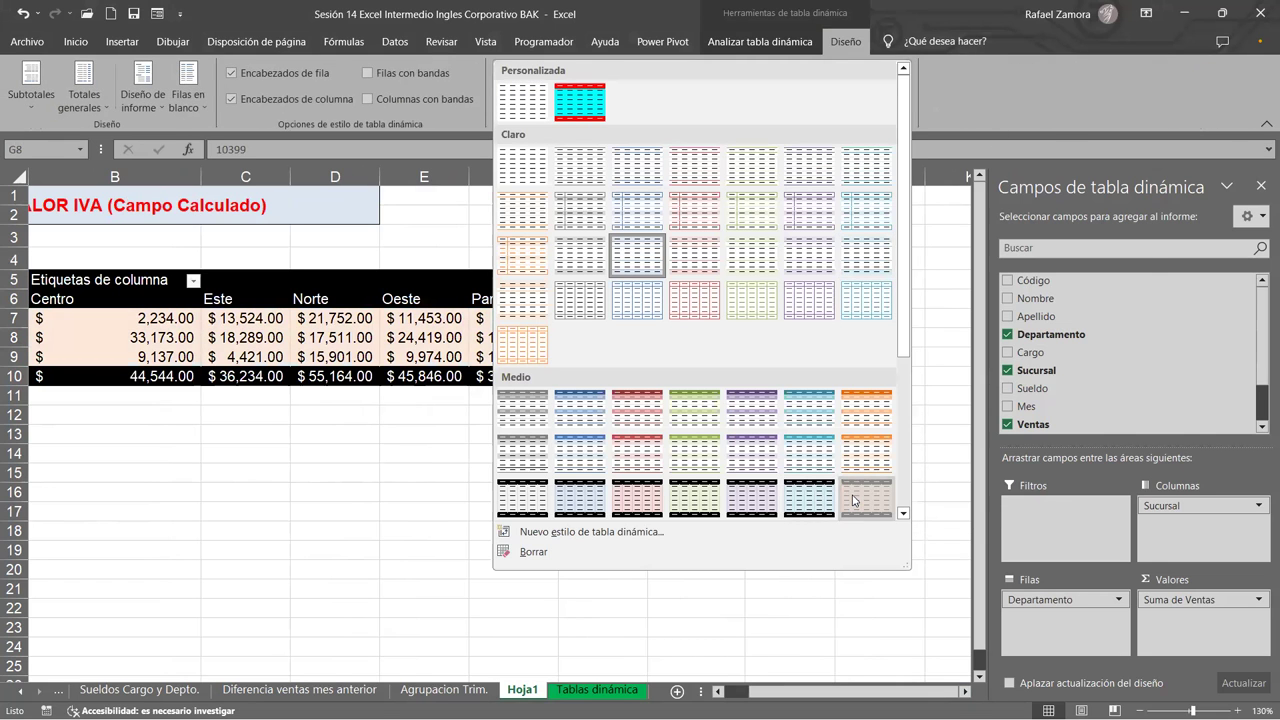
{"action": "left_click", "coordinate": [629, 474]}
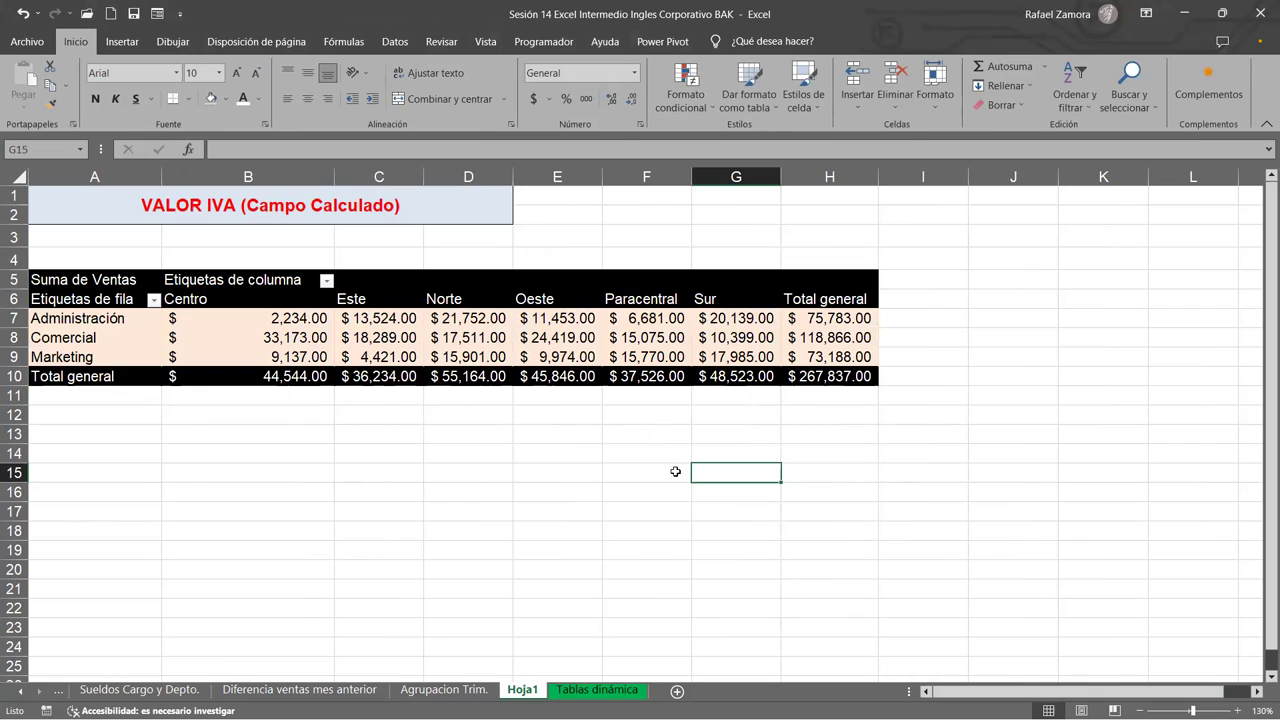
Change the pivot sheet's tab name from Hoja1 to 'Valor IVA CC'.
{"action": "double_click", "coordinate": [530, 690]}
{"action": "type", "text": "Valor IVA"}
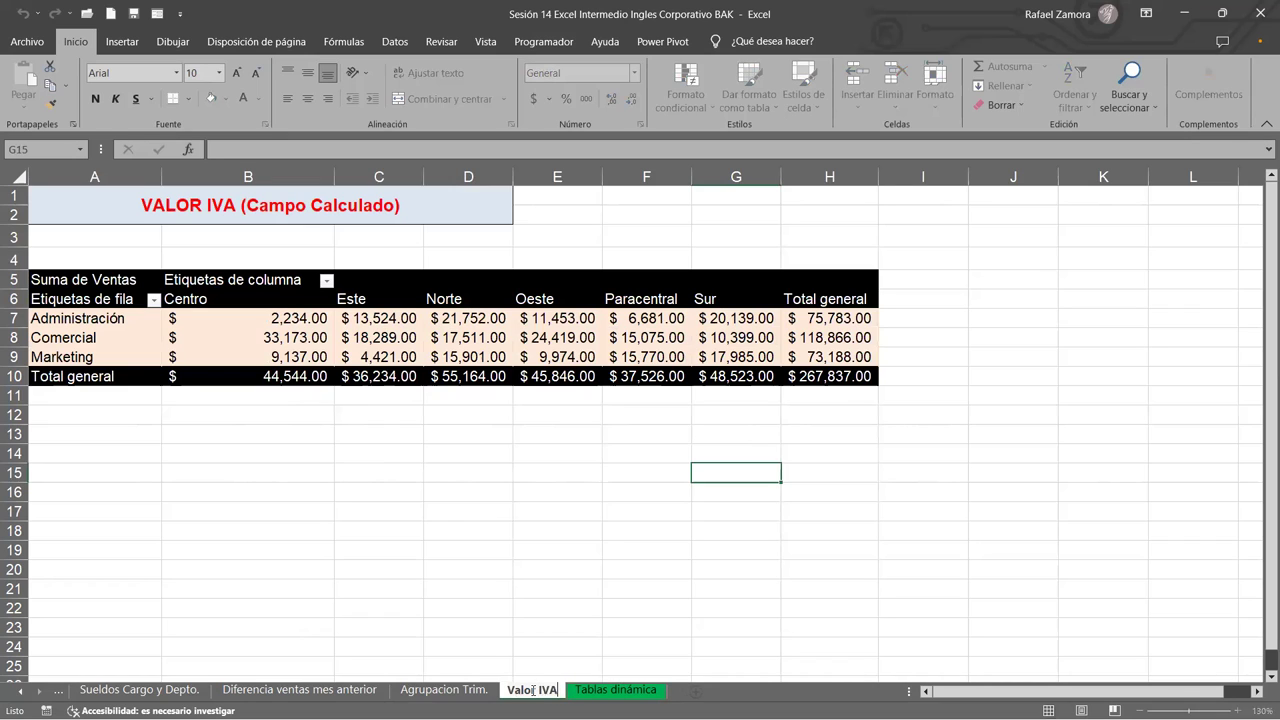
{"action": "type", "text": " Campo"}
{"action": "key", "text": "BackSpace"}
{"action": "key", "text": "BackSpace"}
{"action": "key", "text": "BackSpace"}
{"action": "key", "text": "BackSpace"}
{"action": "type", "text": "C"}
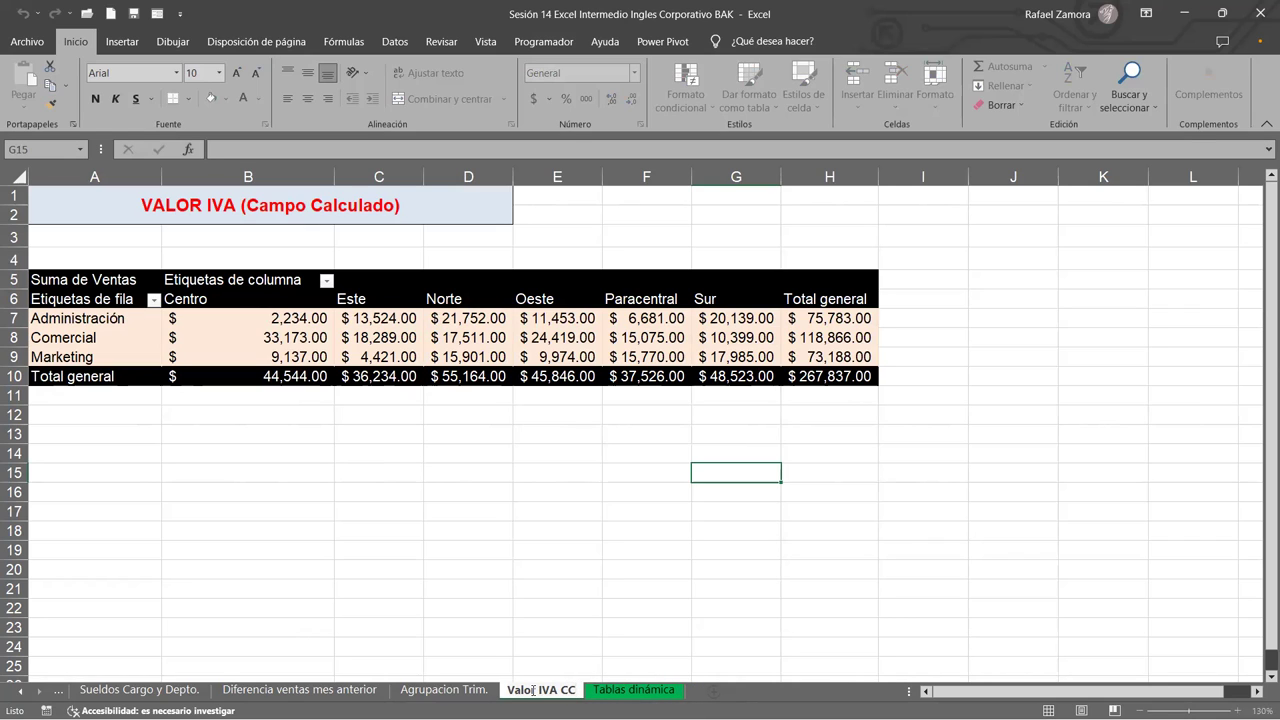
{"action": "left_click", "coordinate": [574, 566]}
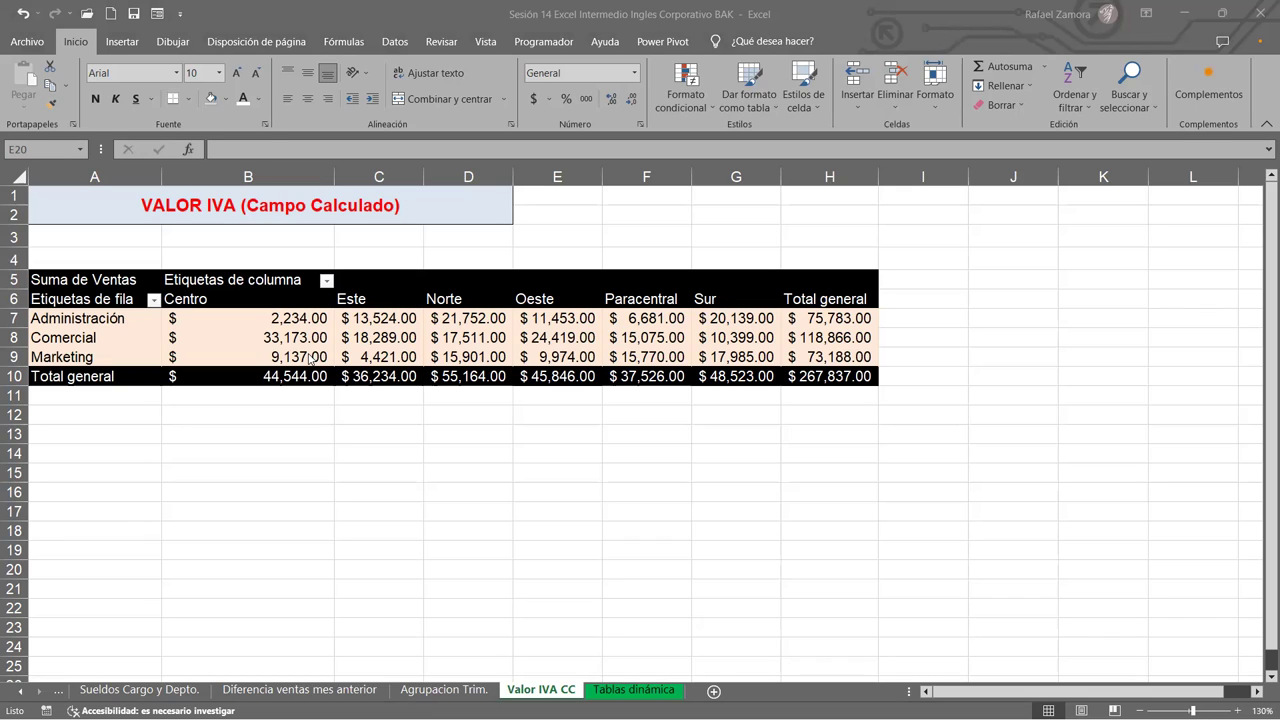
{"action": "left_click", "coordinate": [551, 344]}
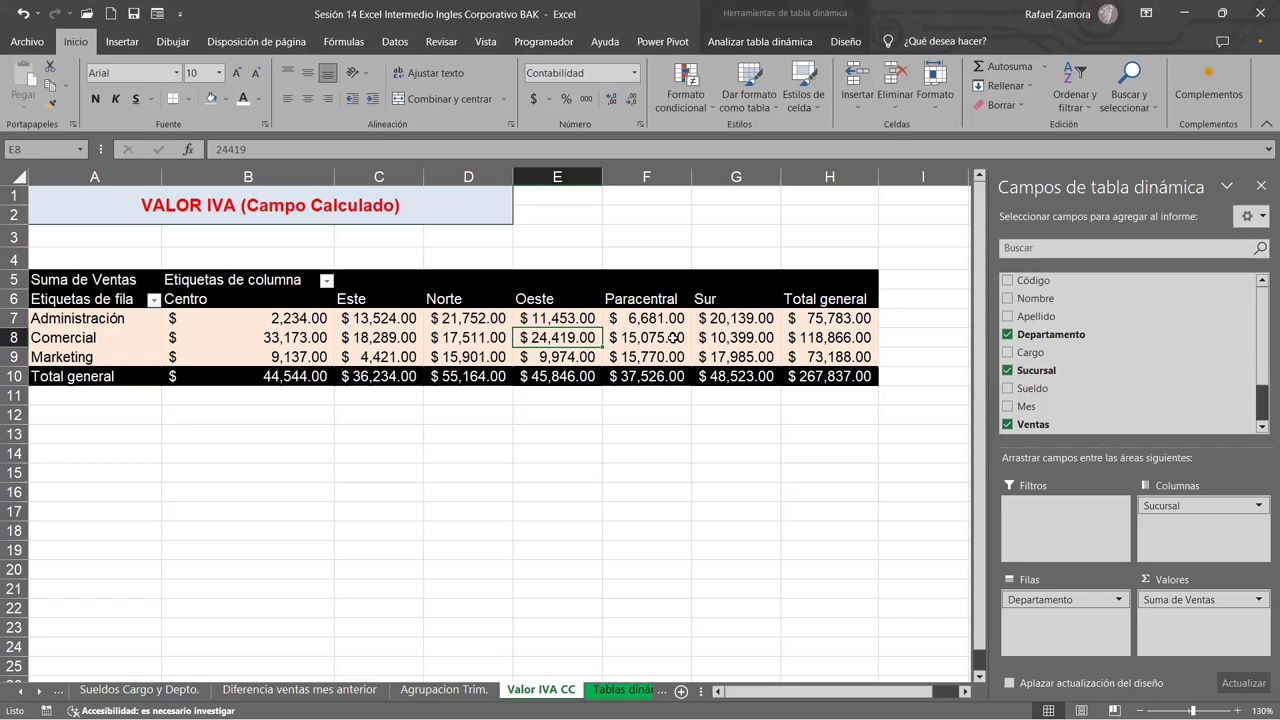
{"action": "mouse_move", "coordinate": [675, 353]}
{"action": "left_click", "coordinate": [965, 691]}
{"action": "left_click", "coordinate": [965, 691]}
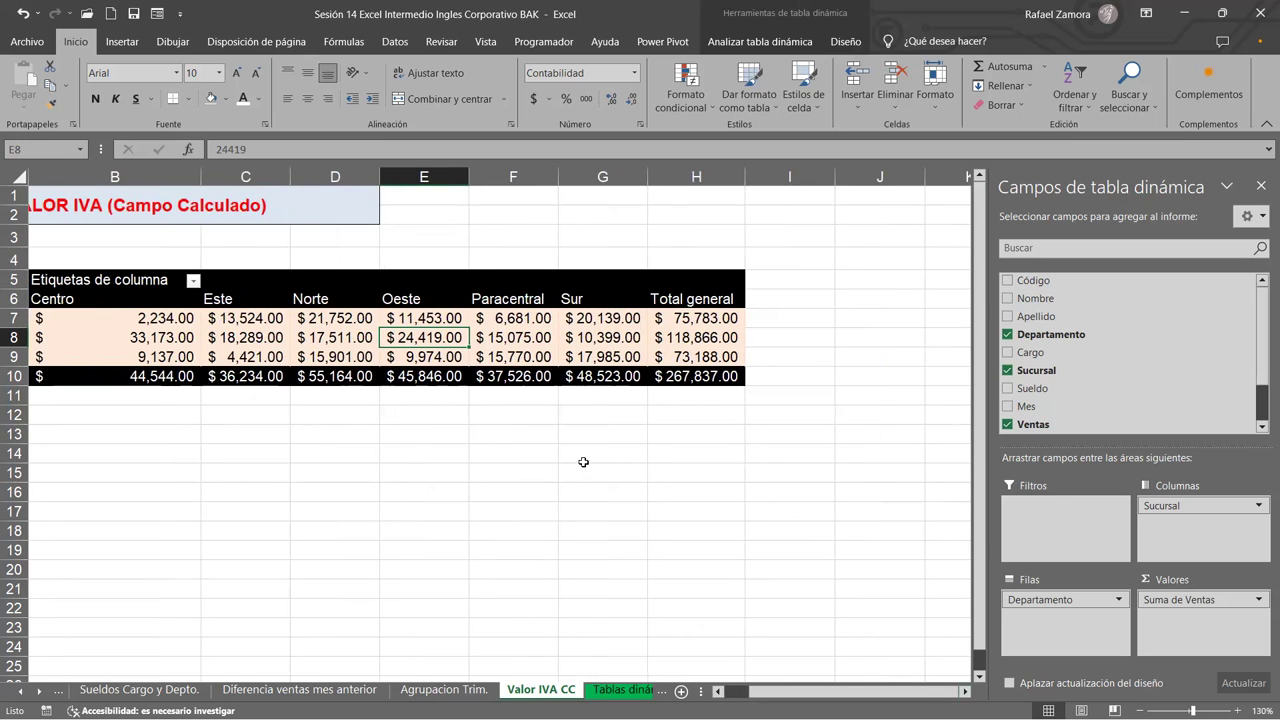
{"action": "left_click", "coordinate": [795, 320]}
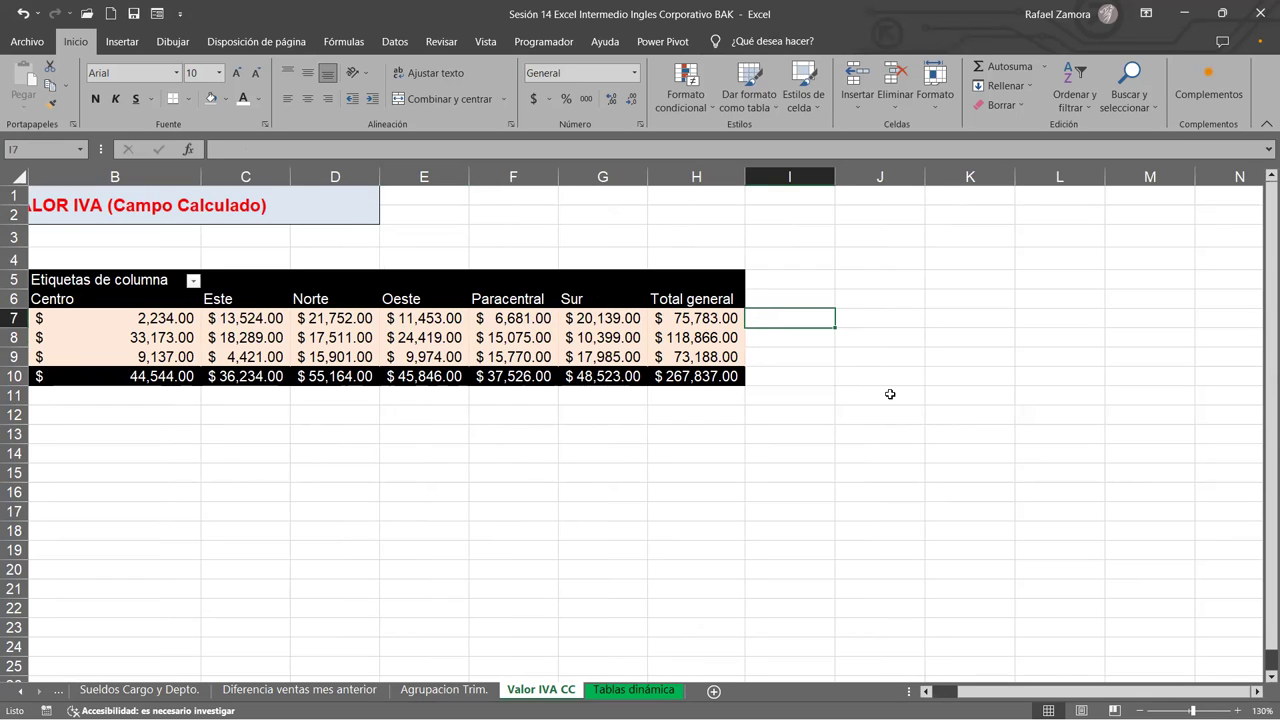
{"action": "type", "text": "="}
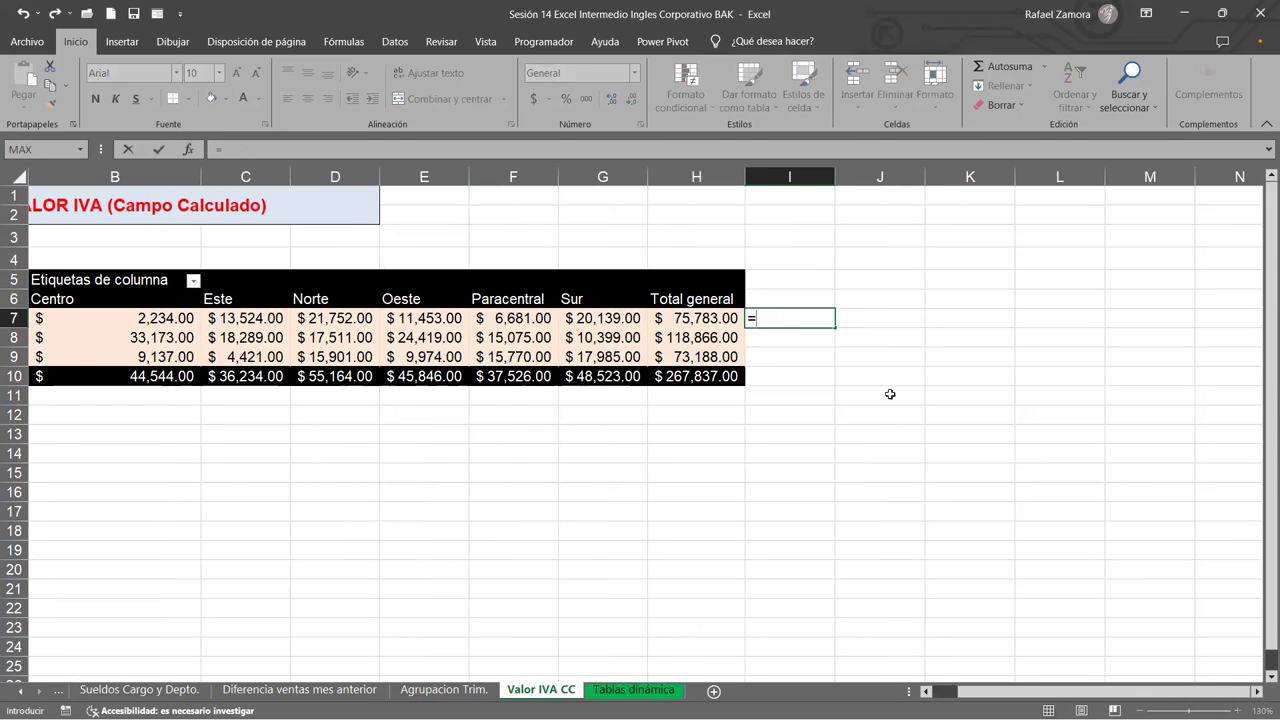
{"action": "left_click", "coordinate": [705, 316]}
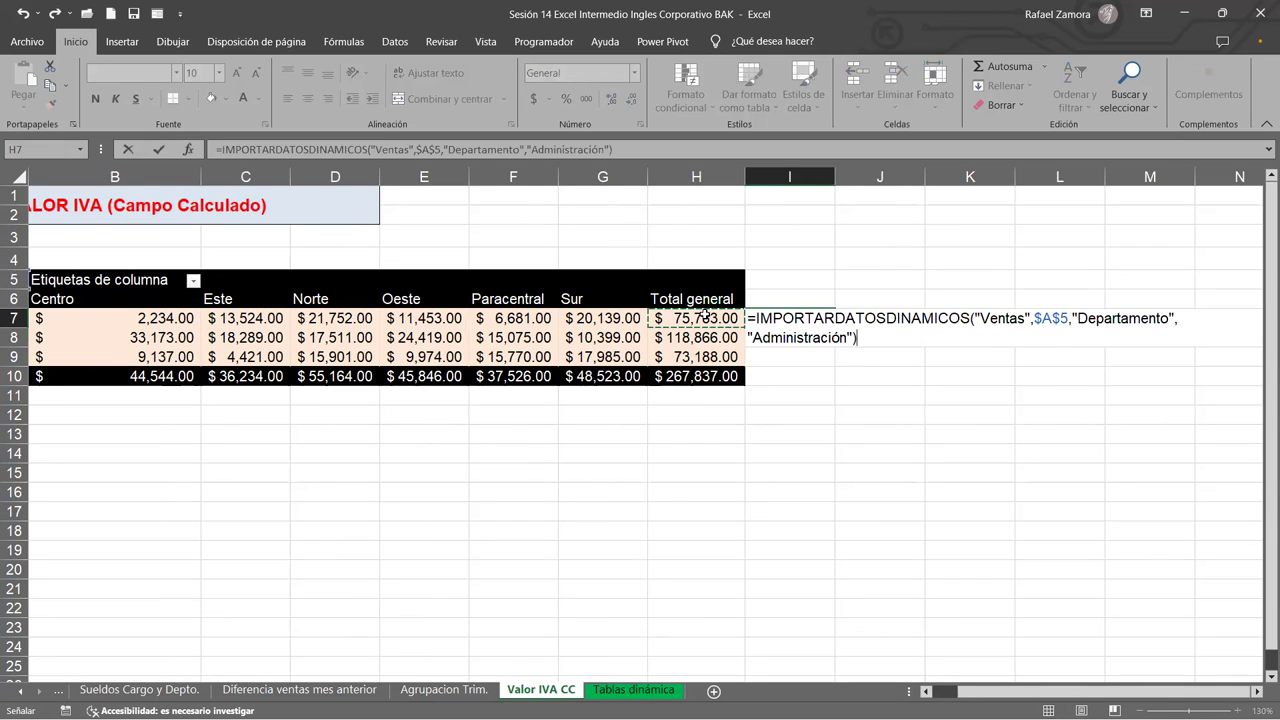
{"action": "type", "text": "*13%"}
{"action": "key", "text": "Return"}
{"action": "left_click", "coordinate": [828, 320]}
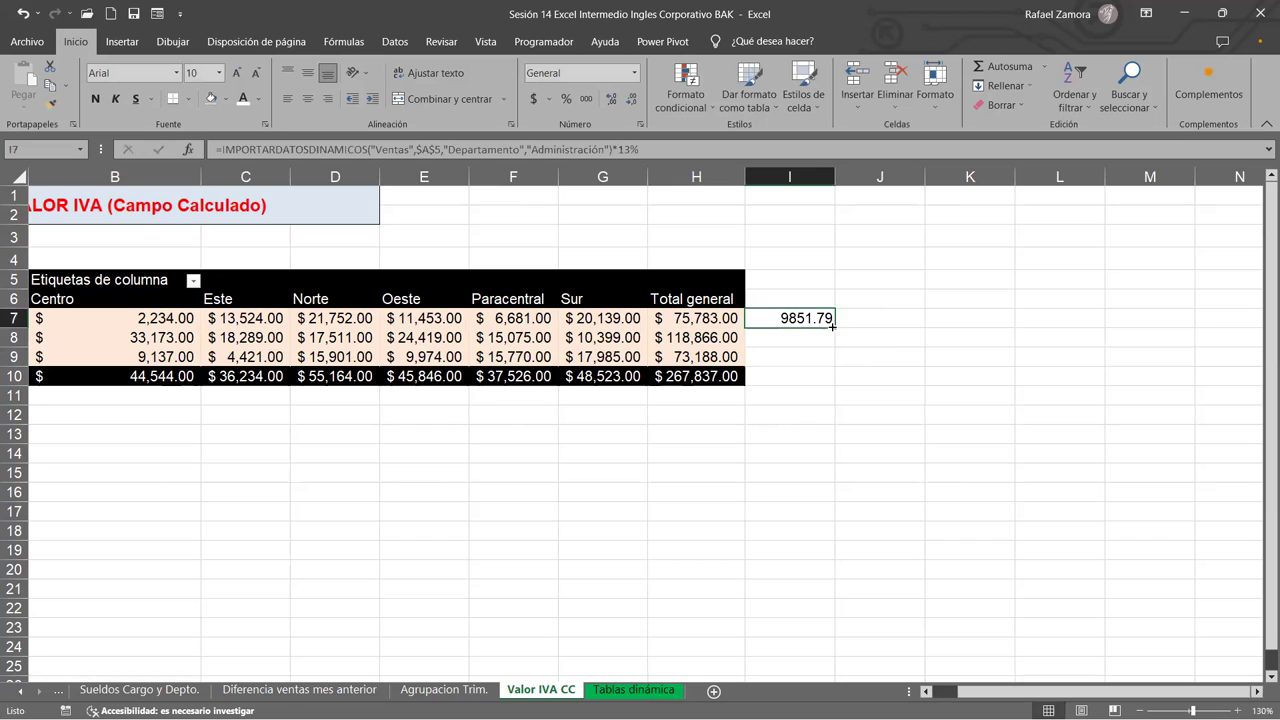
{"action": "left_click_drag", "start_coordinate": [832, 325], "coordinate": [833, 366]}
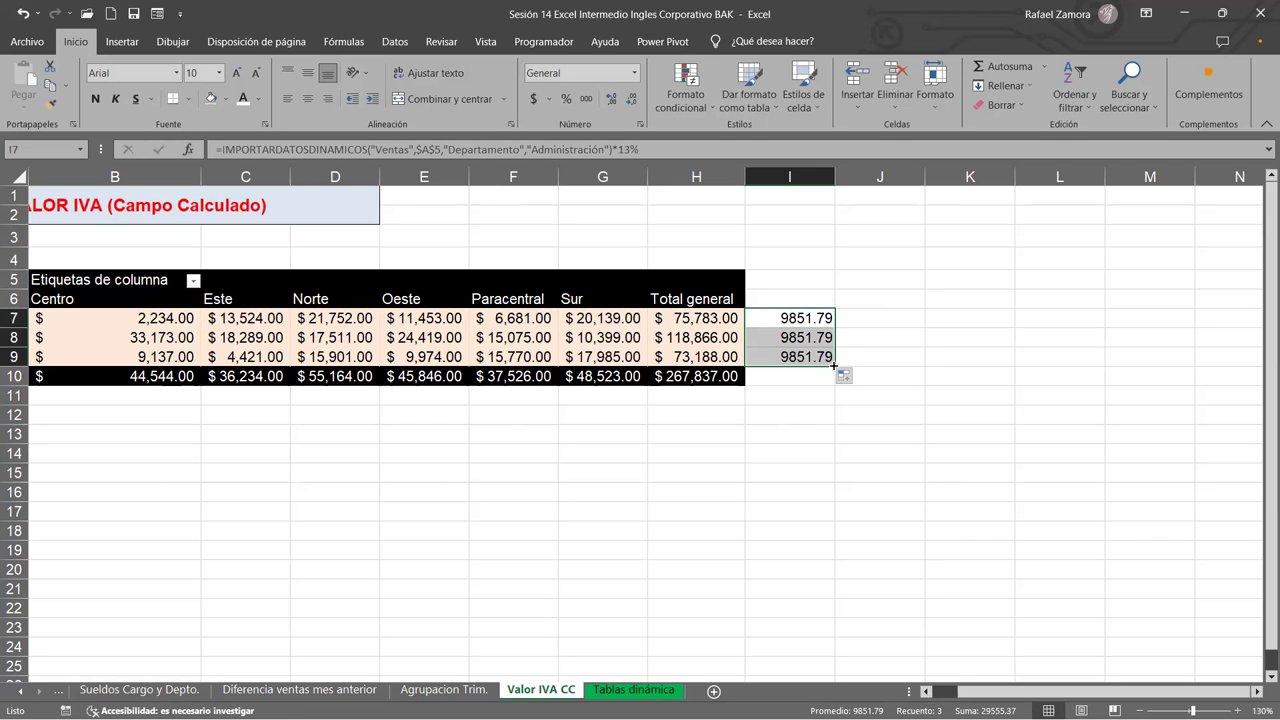
{"action": "left_click", "coordinate": [800, 320]}
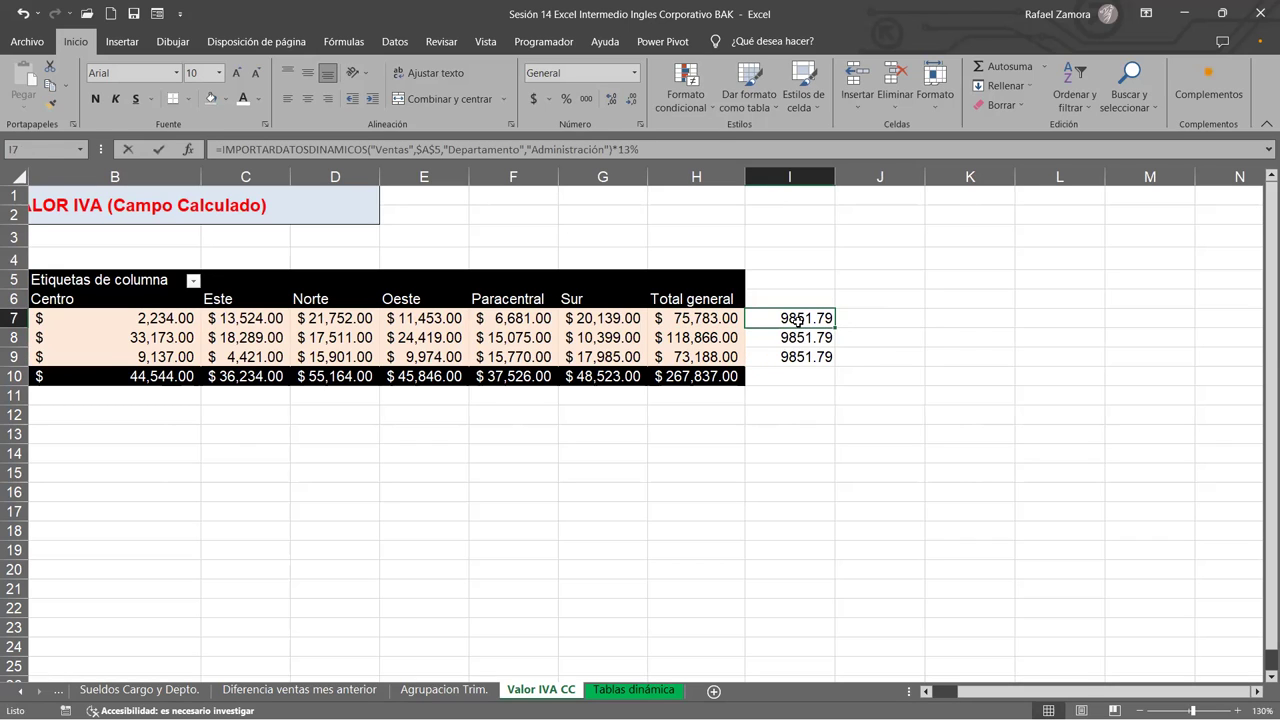
{"action": "double_click", "coordinate": [799, 321]}
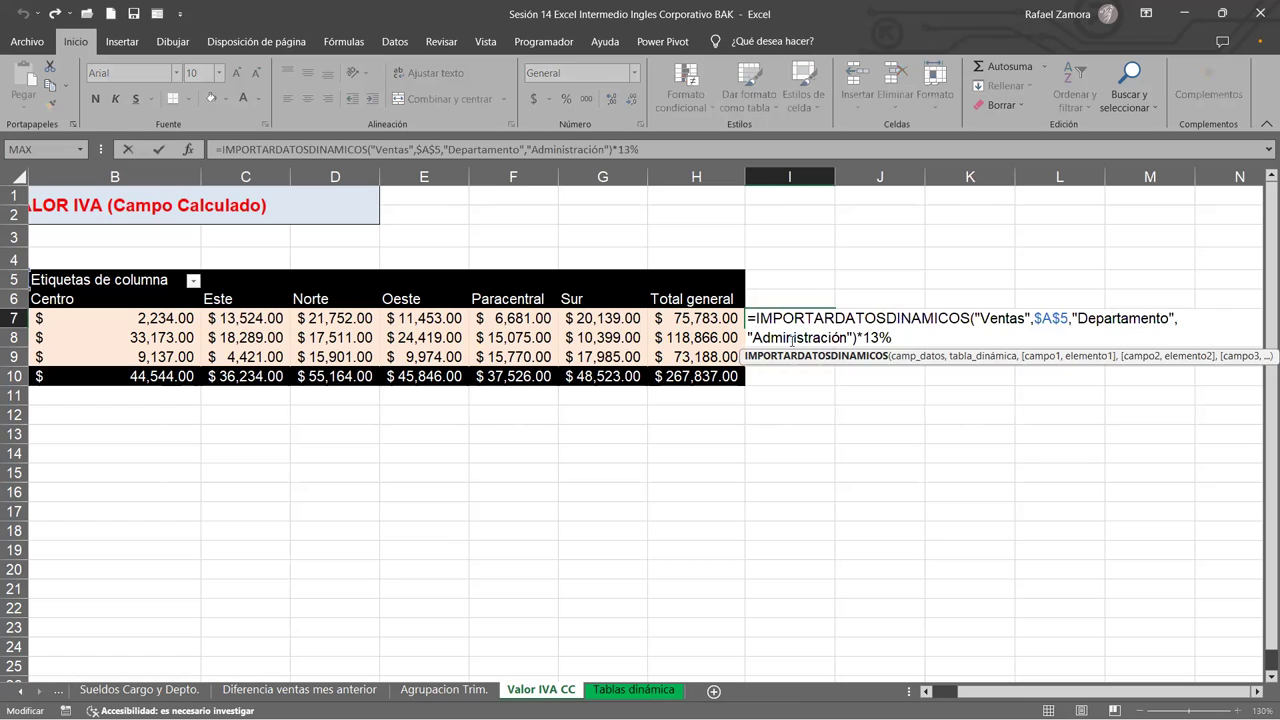
{"action": "double_click", "coordinate": [790, 340]}
{"action": "key", "text": "Return"}
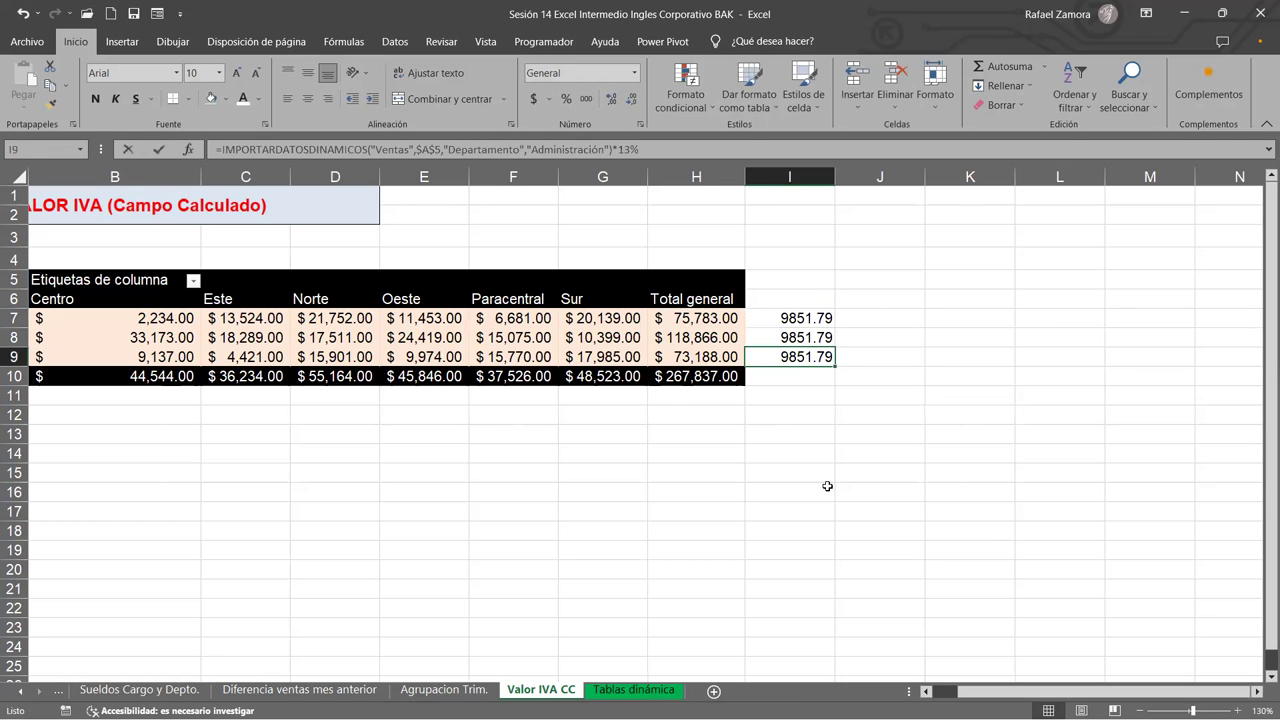
{"action": "left_click", "coordinate": [826, 486]}
{"action": "left_click_drag", "start_coordinate": [829, 320], "coordinate": [838, 354]}
{"action": "left_click_drag", "start_coordinate": [790, 279], "coordinate": [835, 435]}
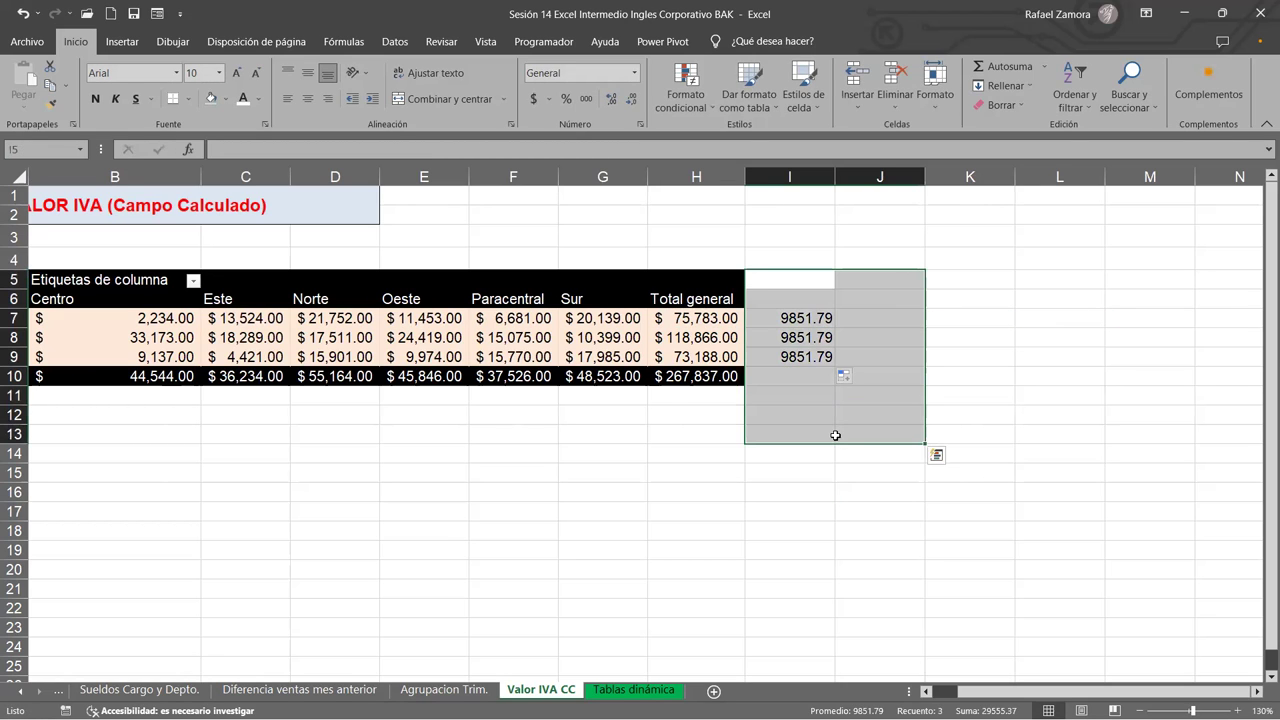
{"action": "key", "text": "Delete"}
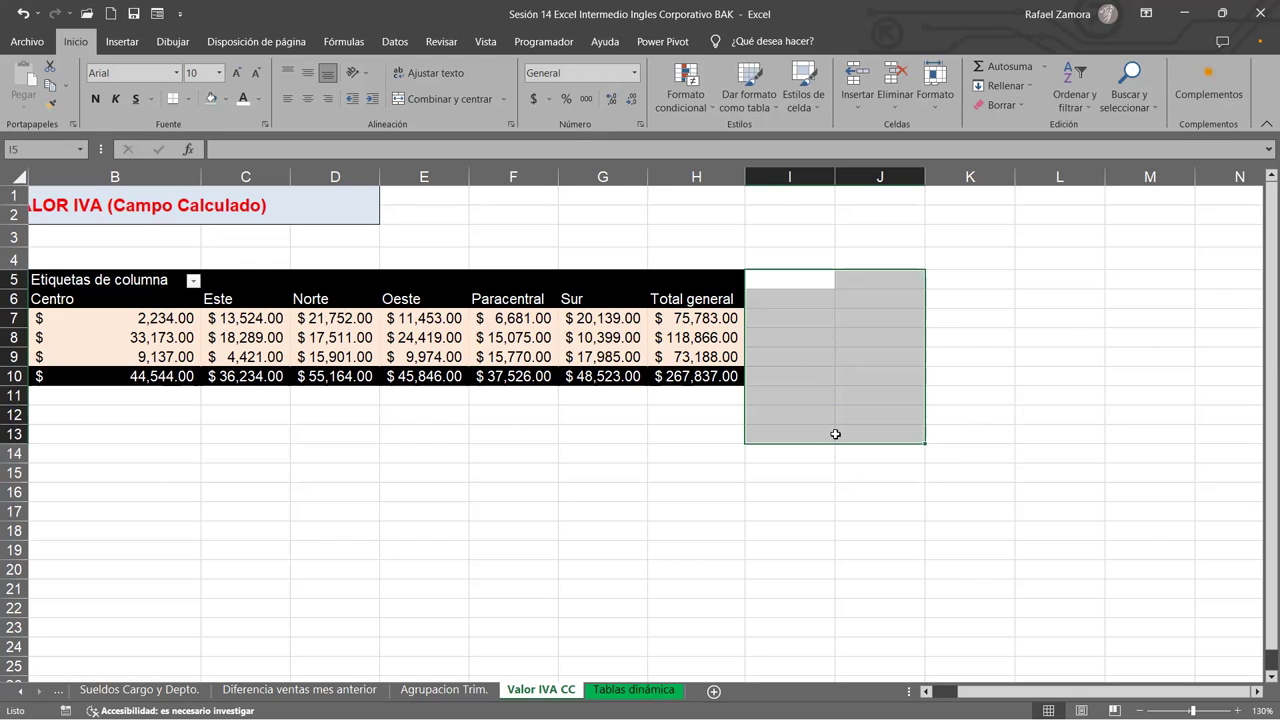
{"action": "left_click", "coordinate": [683, 512]}
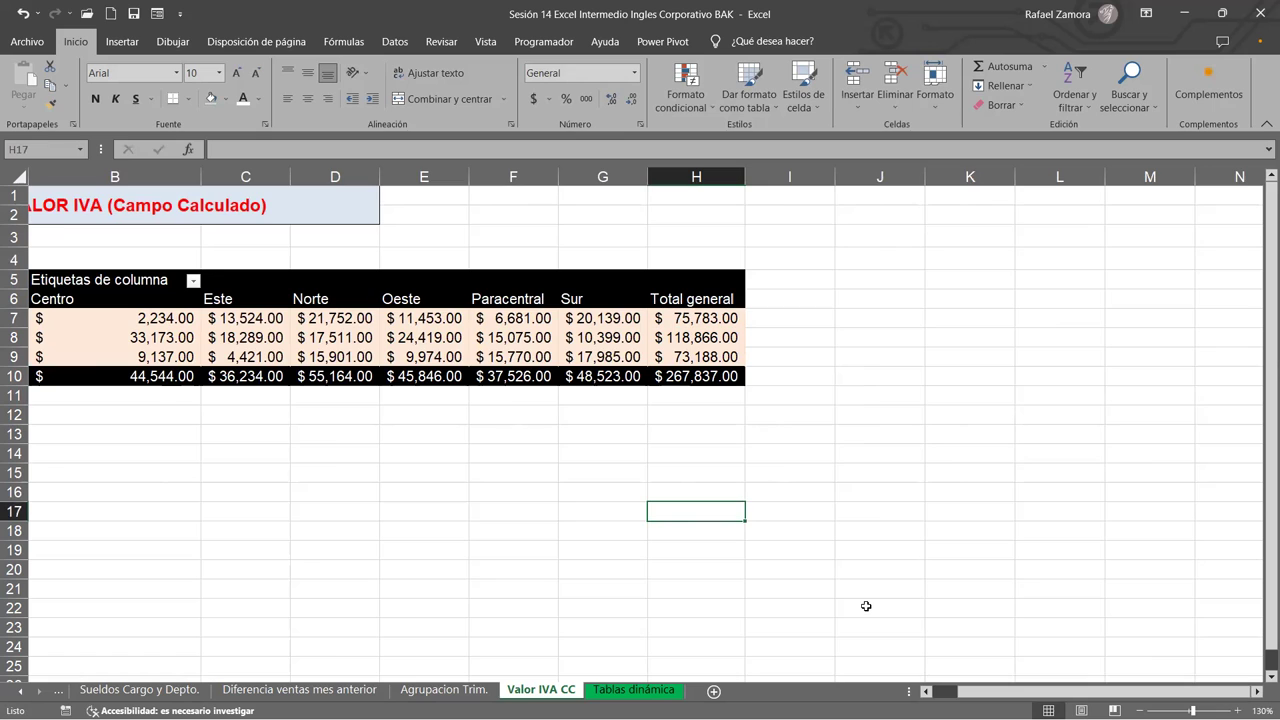
Move Sucursal from Columnas to Filas so branches become rows and departments run across.
{"action": "left_click_drag", "start_coordinate": [982, 691], "coordinate": [958, 691]}
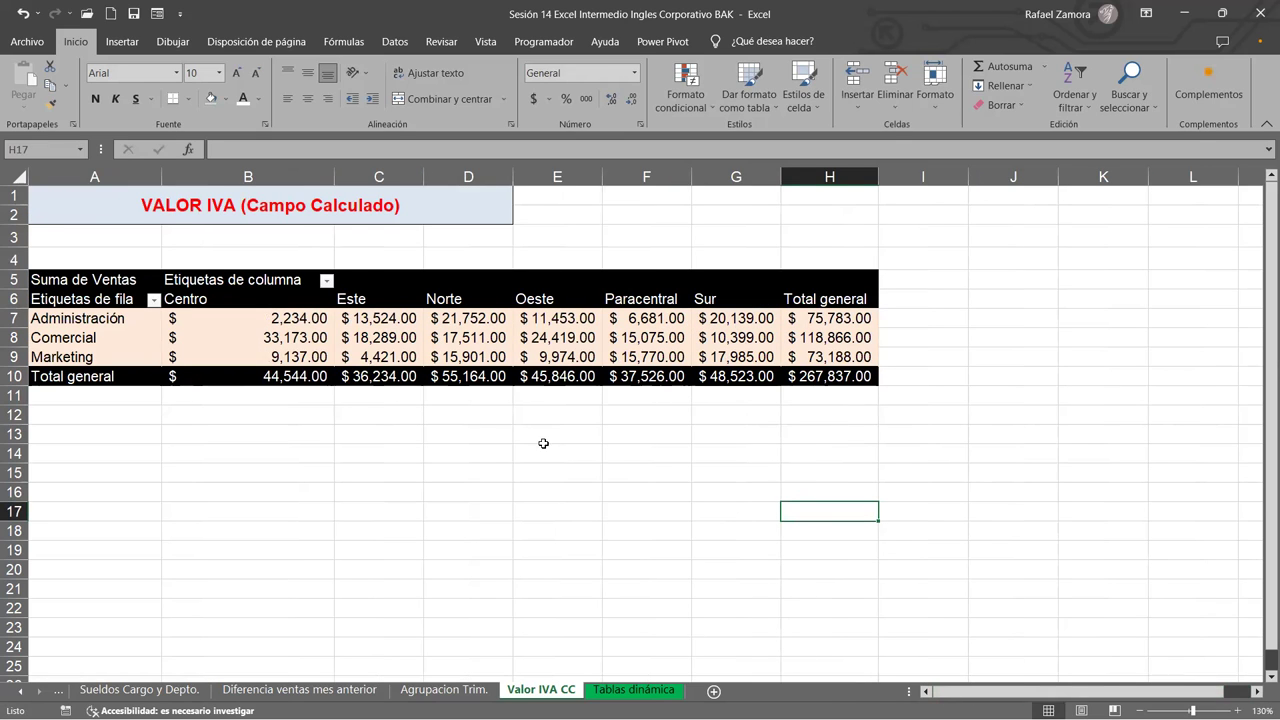
{"action": "left_click", "coordinate": [687, 350]}
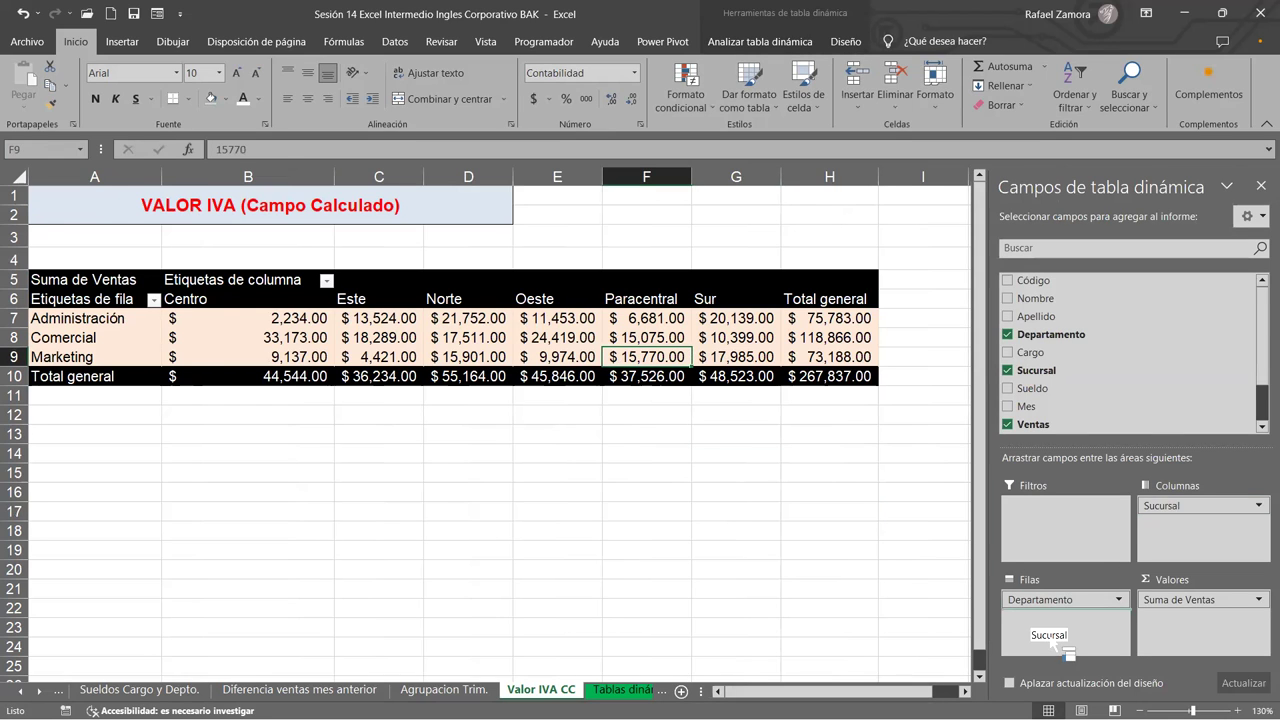
{"action": "left_click_drag", "start_coordinate": [1174, 504], "coordinate": [1050, 632]}
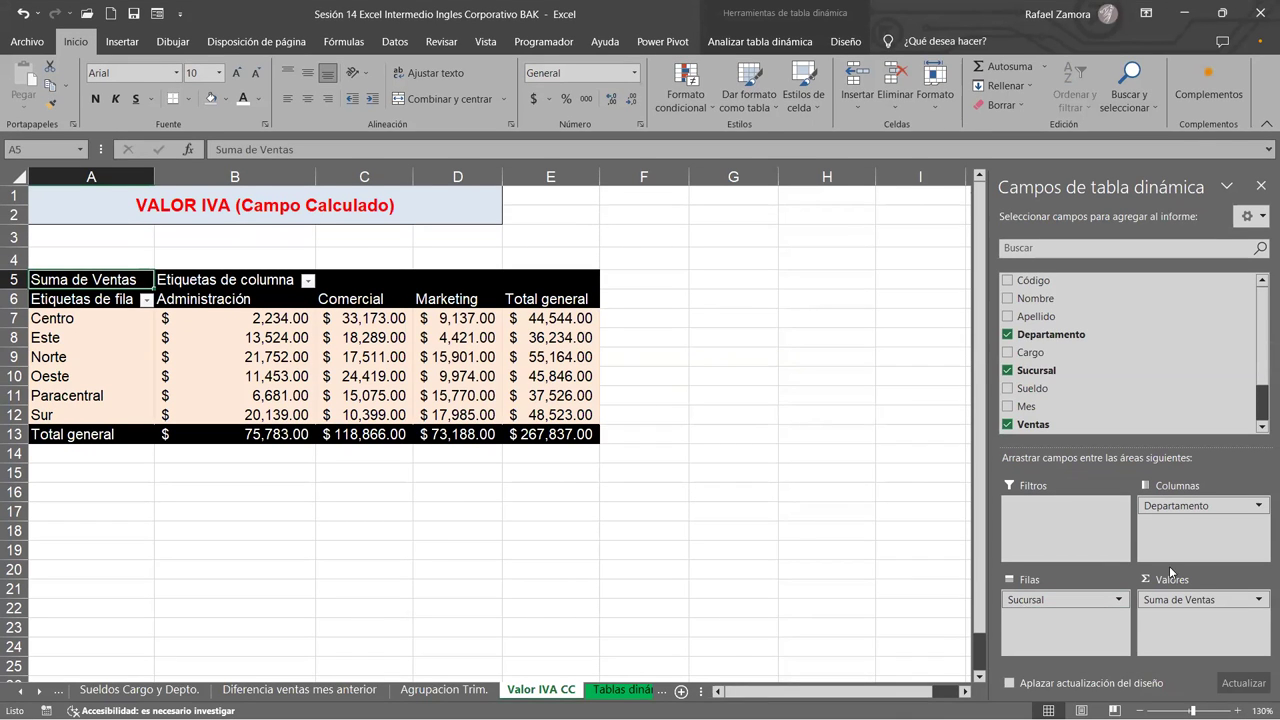
Review the Oeste, Centro and Este grand totals in the rearranged pivot.
{"action": "left_click", "coordinate": [548, 370]}
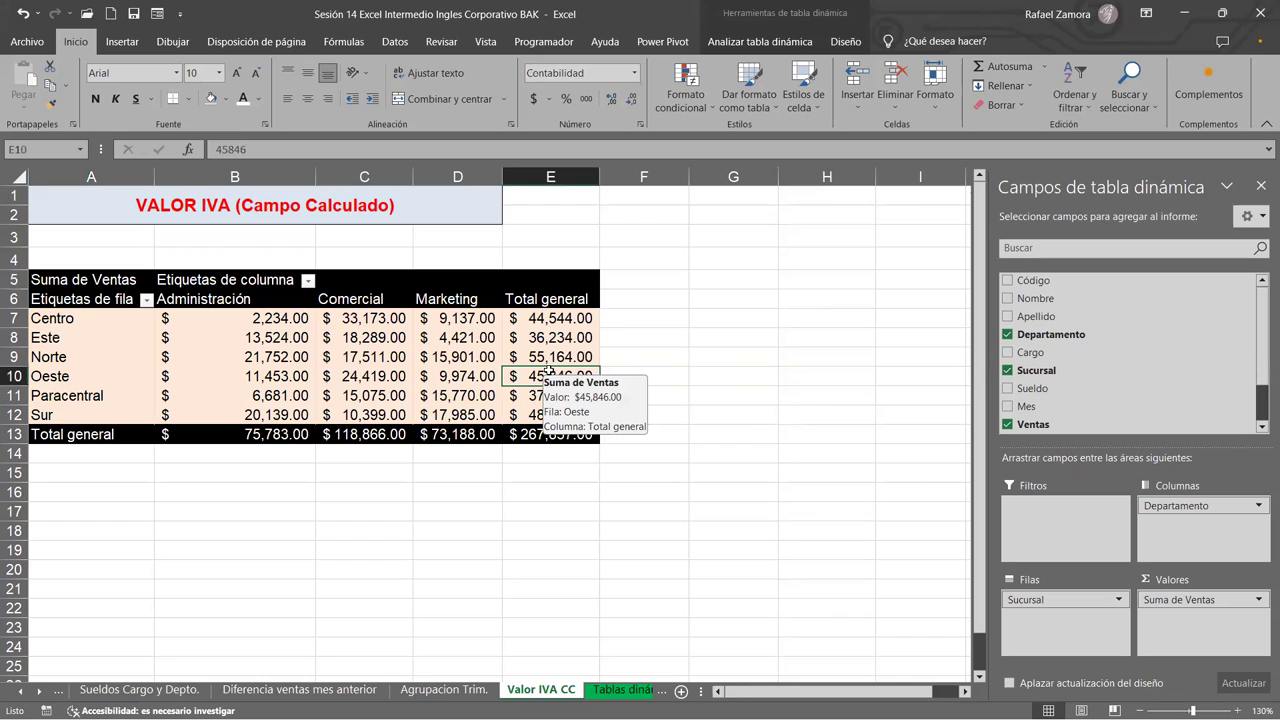
{"action": "left_click", "coordinate": [553, 318]}
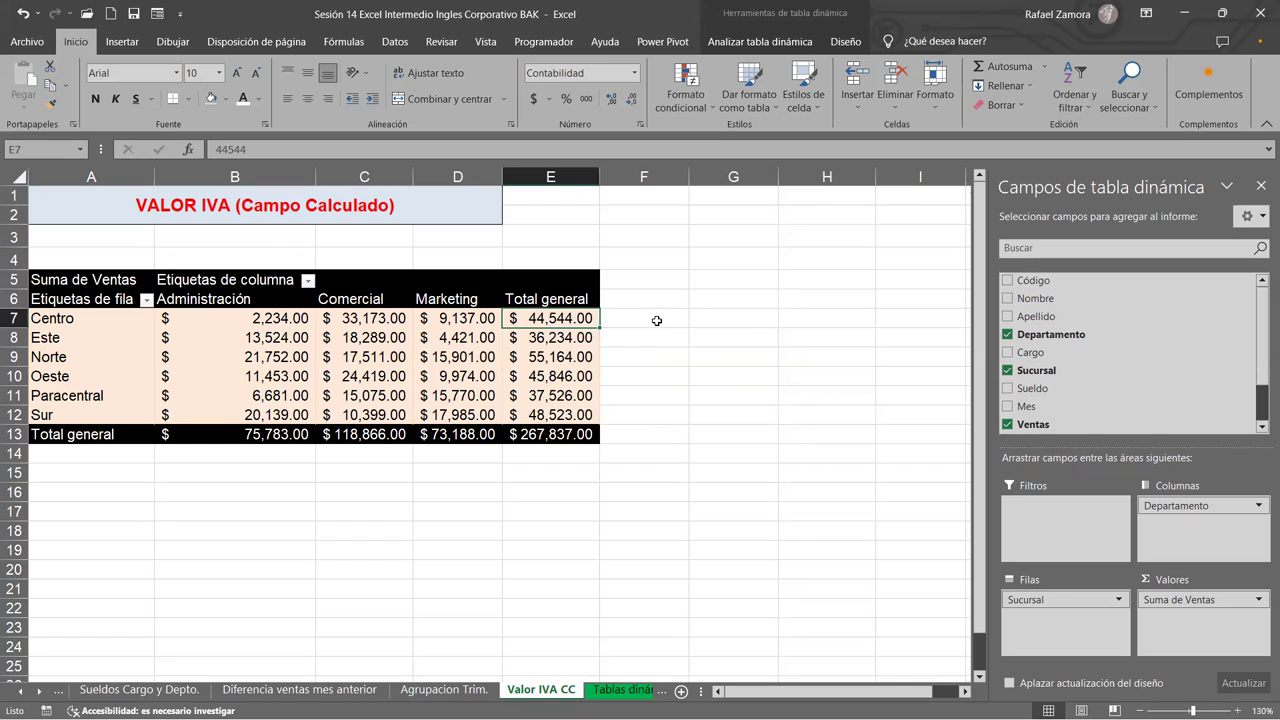
{"action": "left_click", "coordinate": [656, 320]}
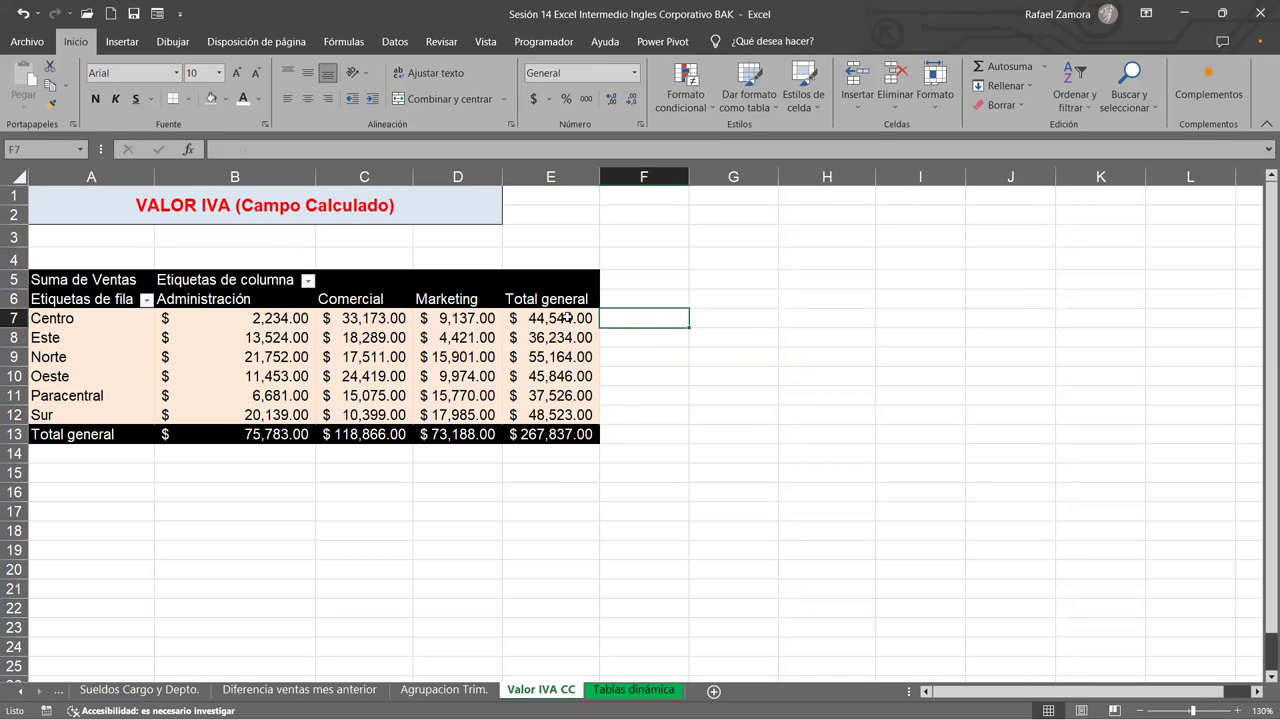
{"action": "mouse_move", "coordinate": [567, 318]}
{"action": "left_click", "coordinate": [541, 306]}
{"action": "left_click", "coordinate": [527, 338]}
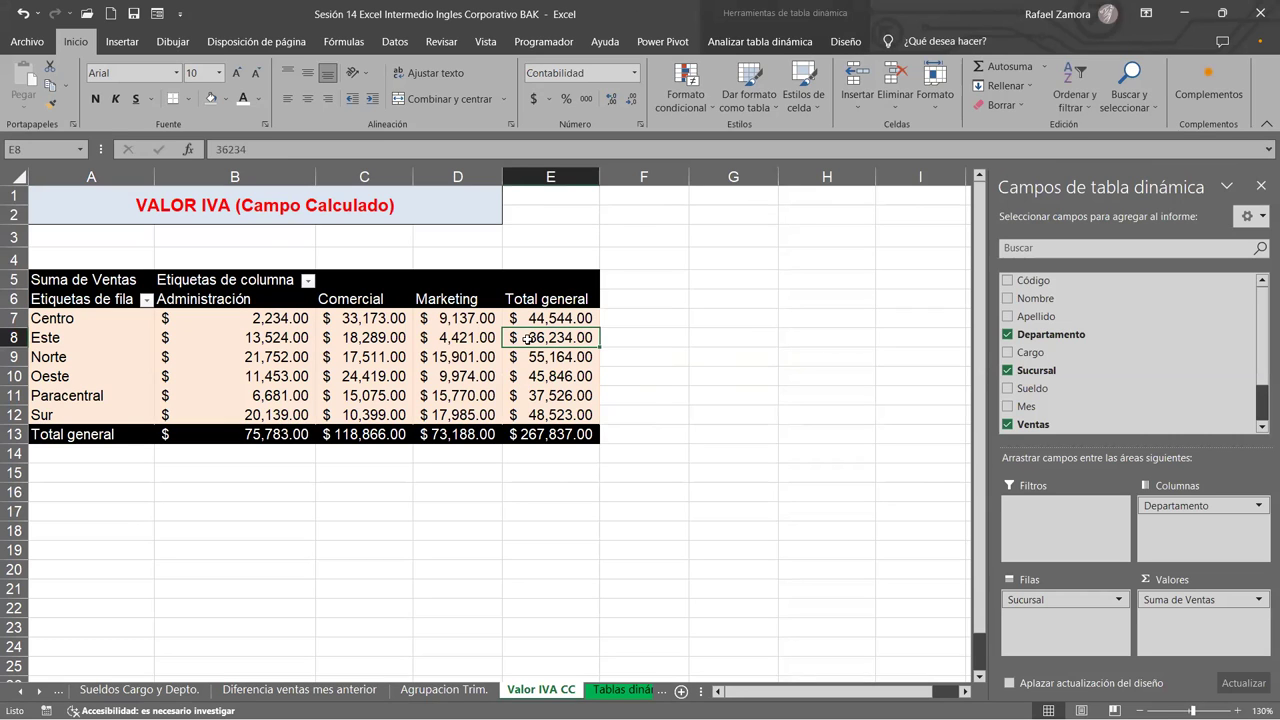
{"action": "mouse_move", "coordinate": [527, 340]}
{"action": "mouse_move", "coordinate": [456, 397]}
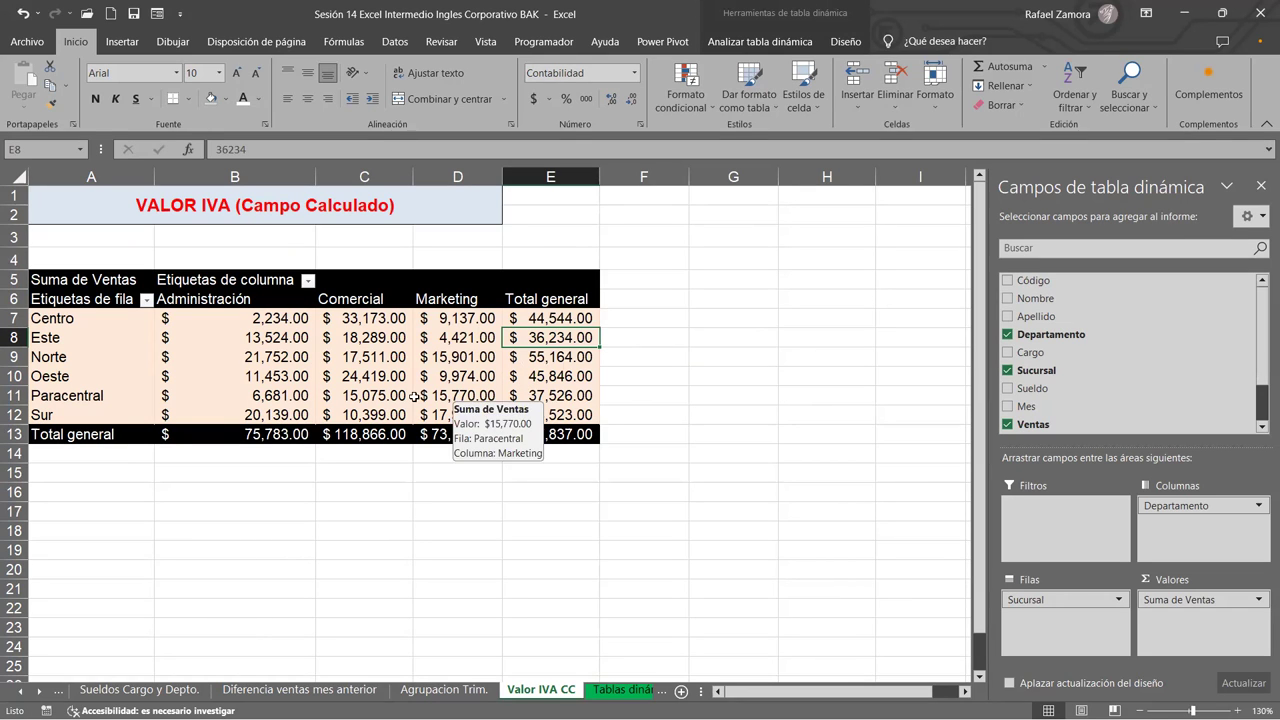
{"action": "left_click", "coordinate": [740, 44]}
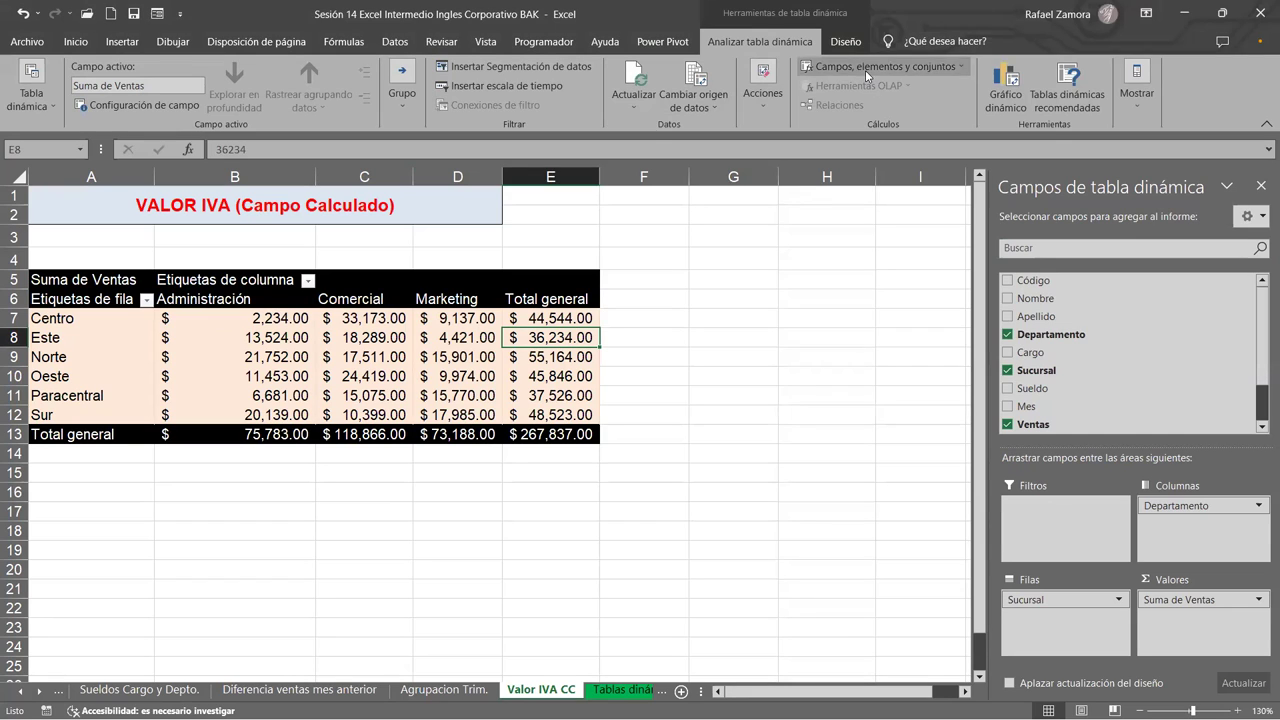
Choose Campo calculado under Campos, elementos y conjuntos to open the Insertar campo calculado dialog.
{"action": "left_click", "coordinate": [945, 68]}
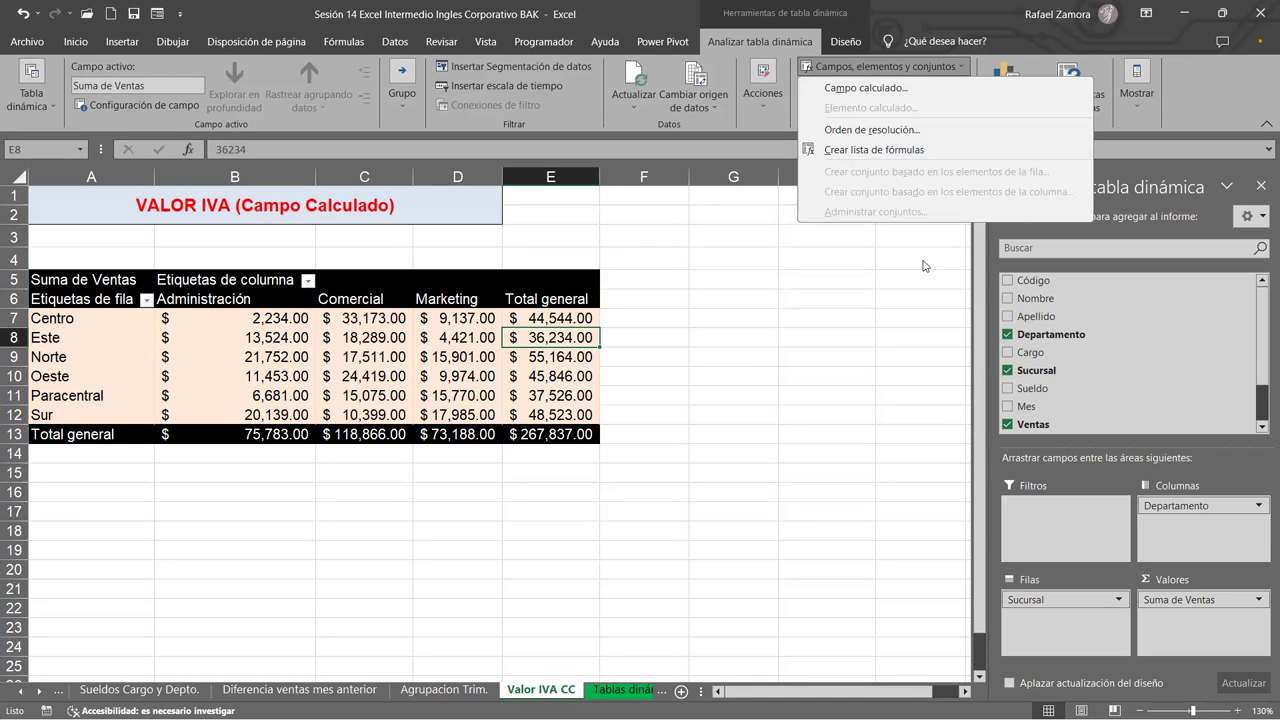
{"action": "left_click", "coordinate": [864, 88]}
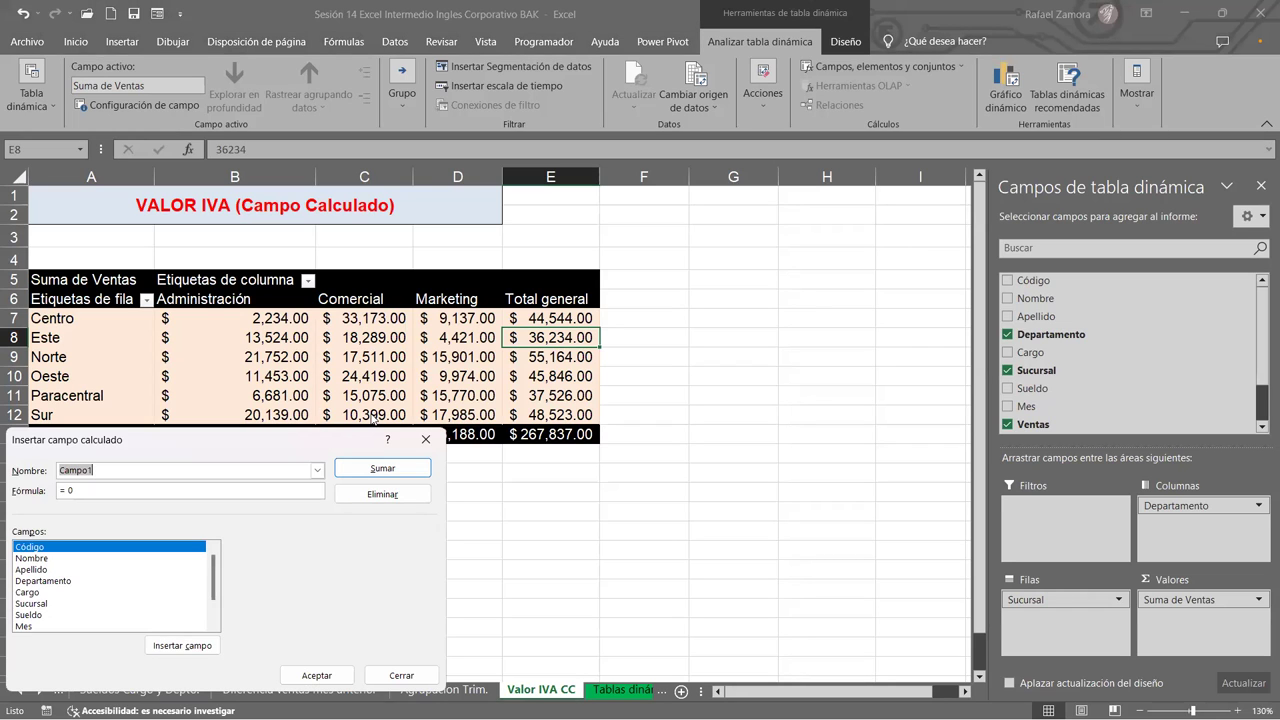
Name the new calculated field IVA and clear the default 0 from its formula.
{"action": "left_click_drag", "start_coordinate": [304, 441], "coordinate": [906, 192]}
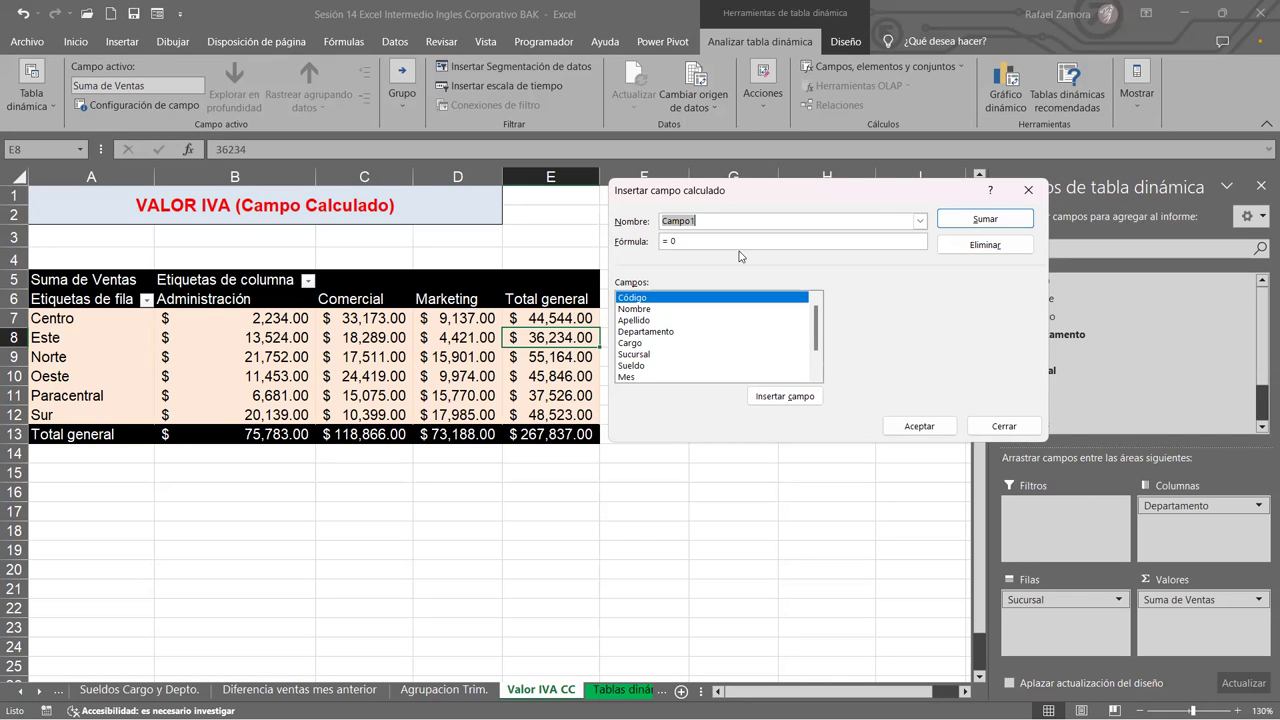
{"action": "type", "text": "IVA"}
{"action": "key", "text": "BackSpace"}
{"action": "scroll", "coordinate": [664, 364], "scroll_direction": "down", "scroll_amount": 1}
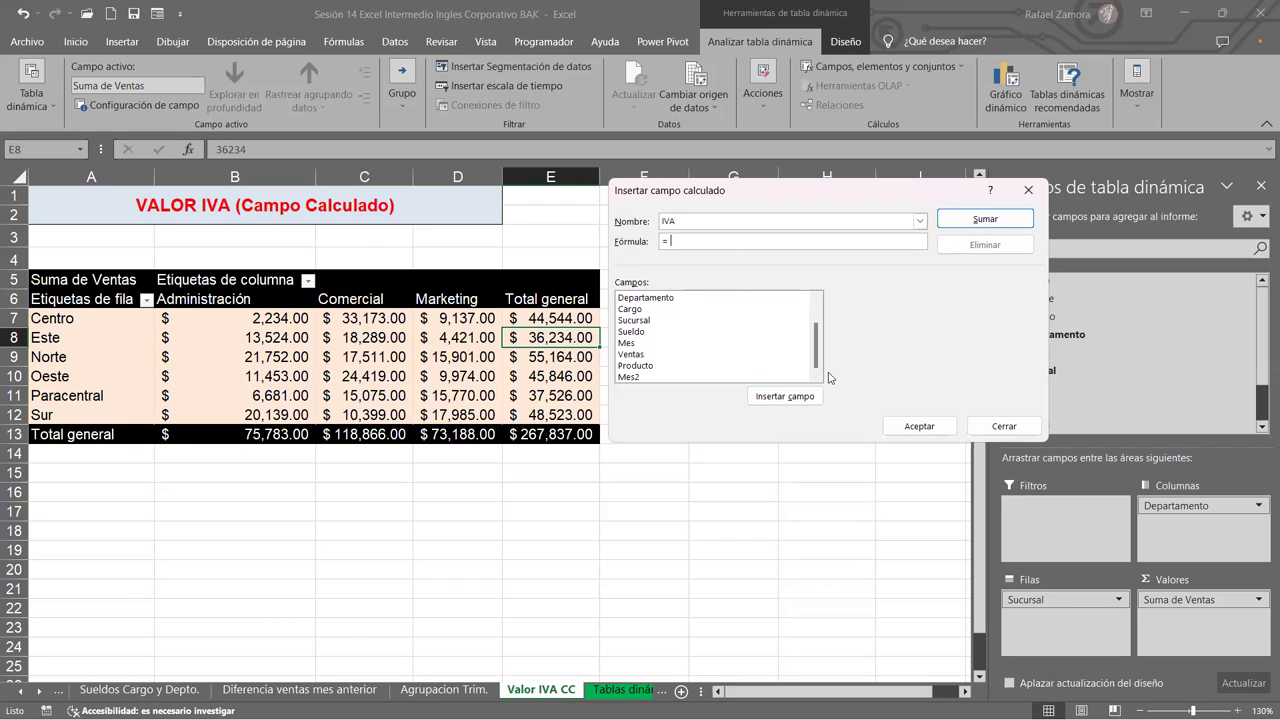
Define IVA as =Ventas*13% and add it so Suma de IVA appears beside Ventas.
{"action": "left_click", "coordinate": [632, 354]}
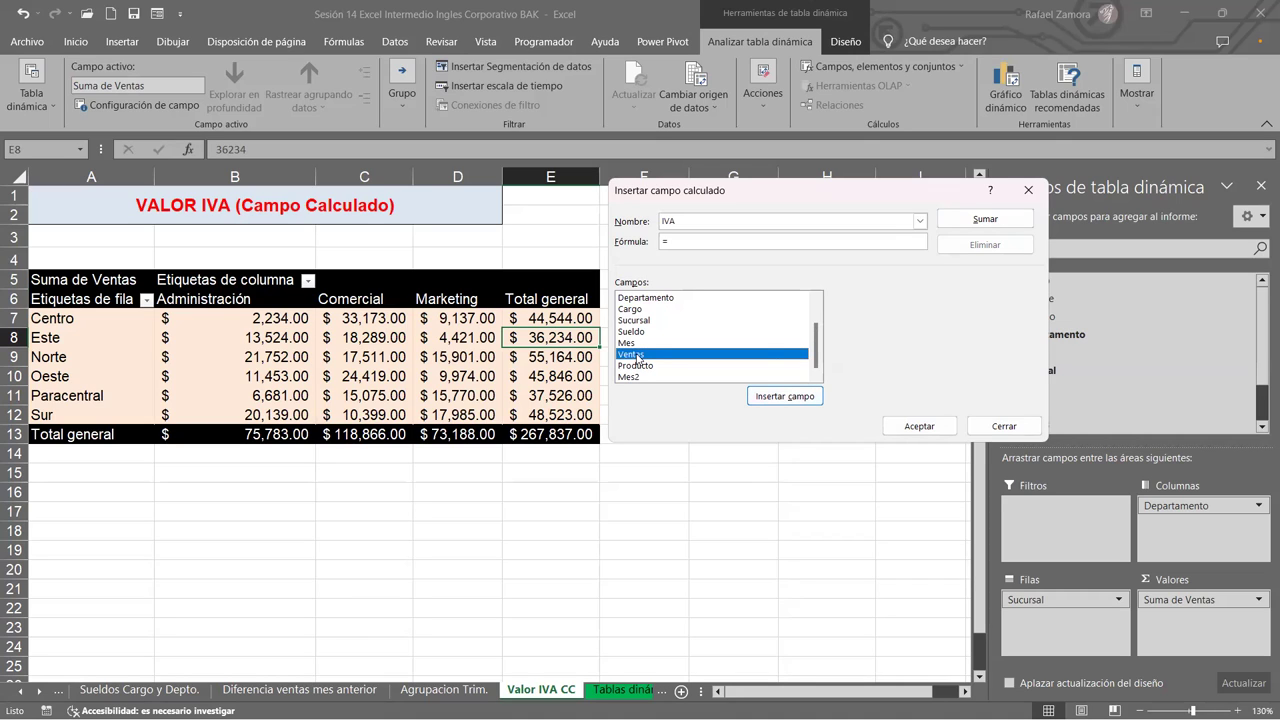
{"action": "left_click", "coordinate": [782, 398]}
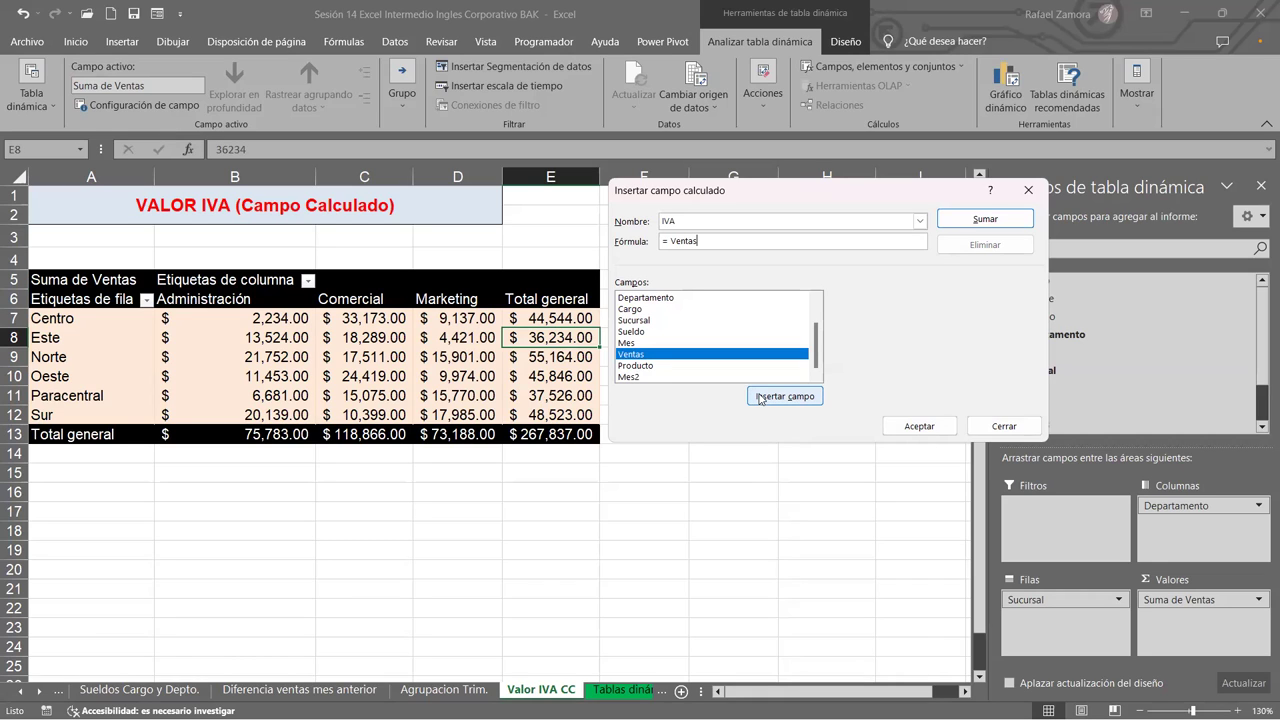
{"action": "type", "text": "*"}
{"action": "type", "text": "13"}
{"action": "type", "text": "%"}
{"action": "left_click", "coordinate": [985, 220]}
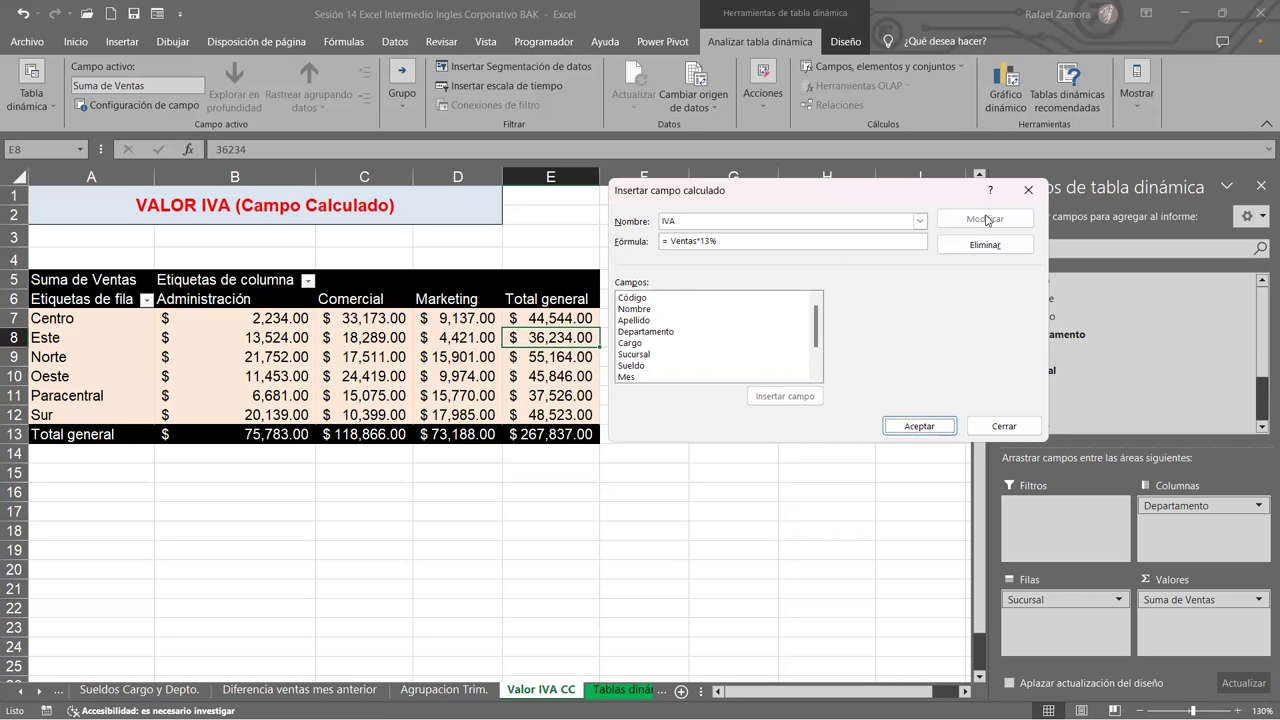
{"action": "left_click_drag", "start_coordinate": [818, 330], "coordinate": [818, 368]}
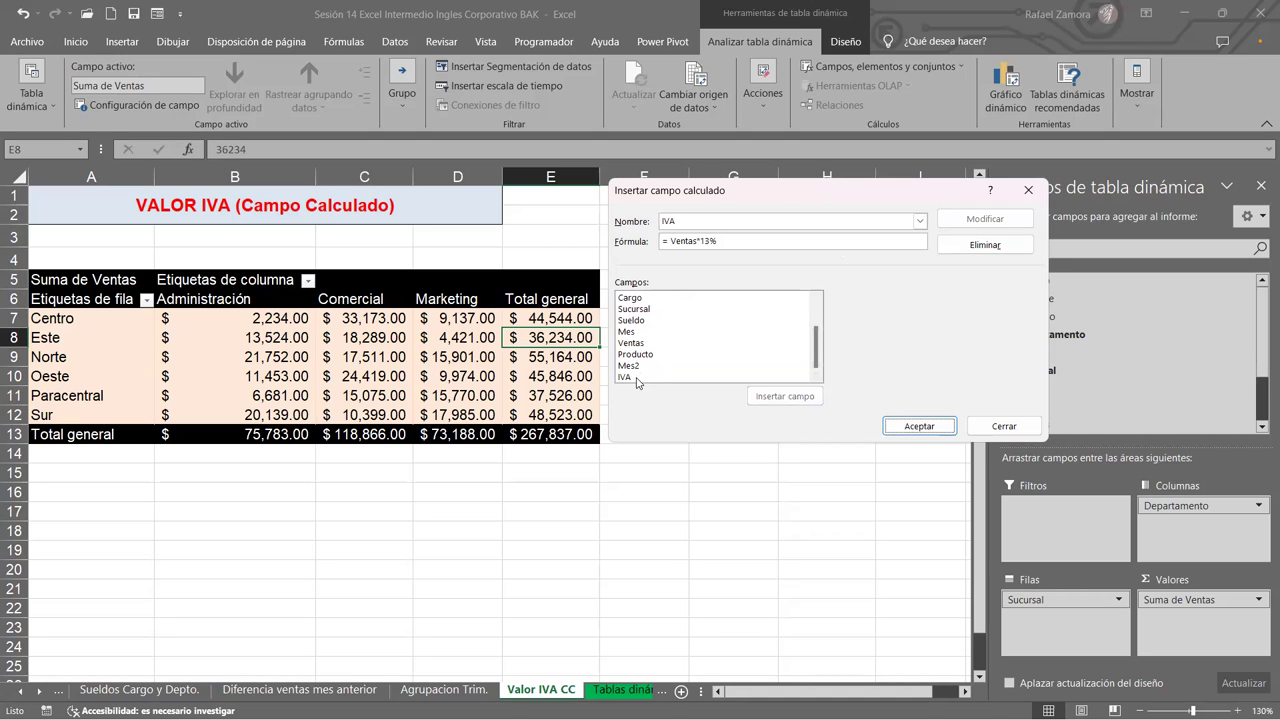
{"action": "left_click", "coordinate": [912, 428]}
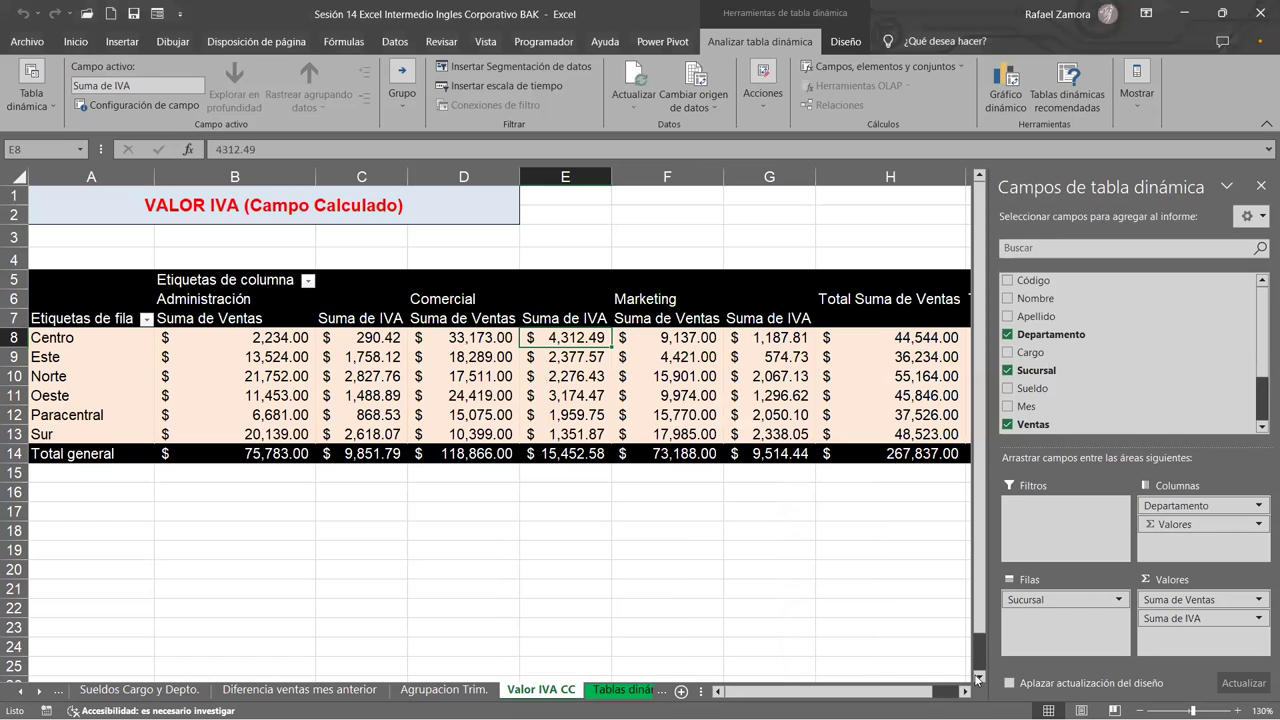
{"action": "left_click", "coordinate": [835, 607]}
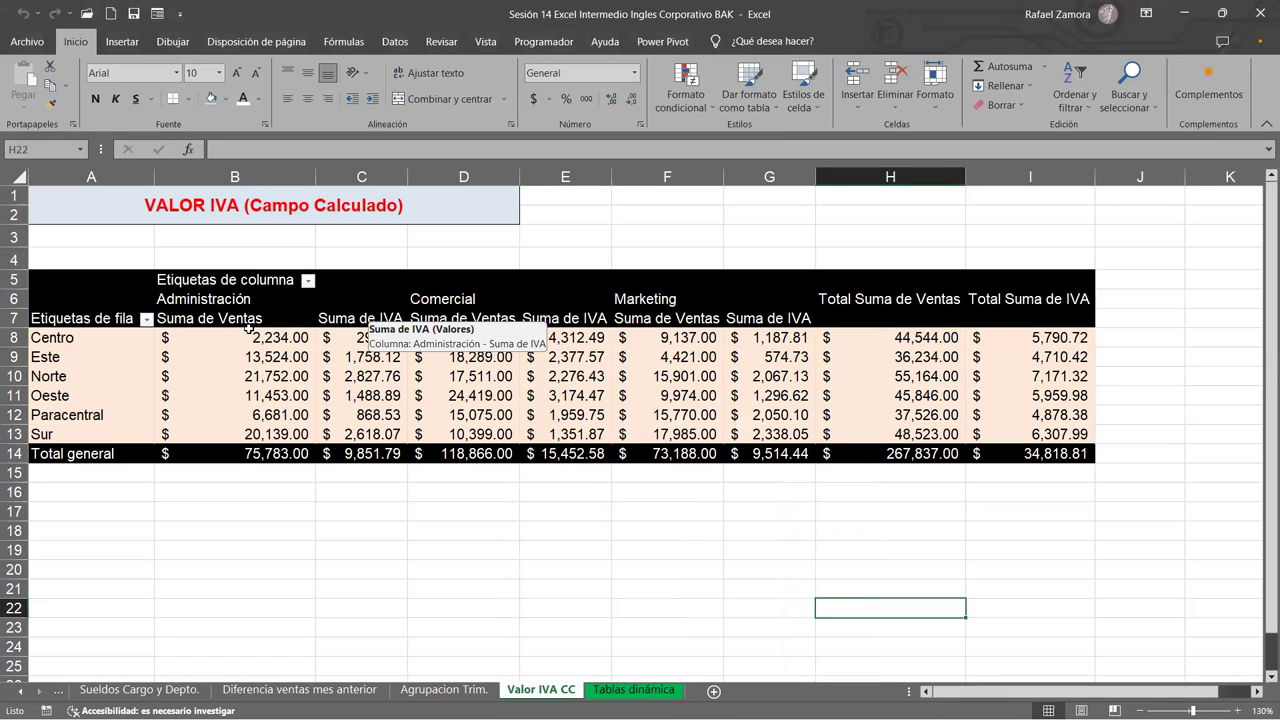
{"action": "left_click_drag", "start_coordinate": [249, 326], "coordinate": [260, 434]}
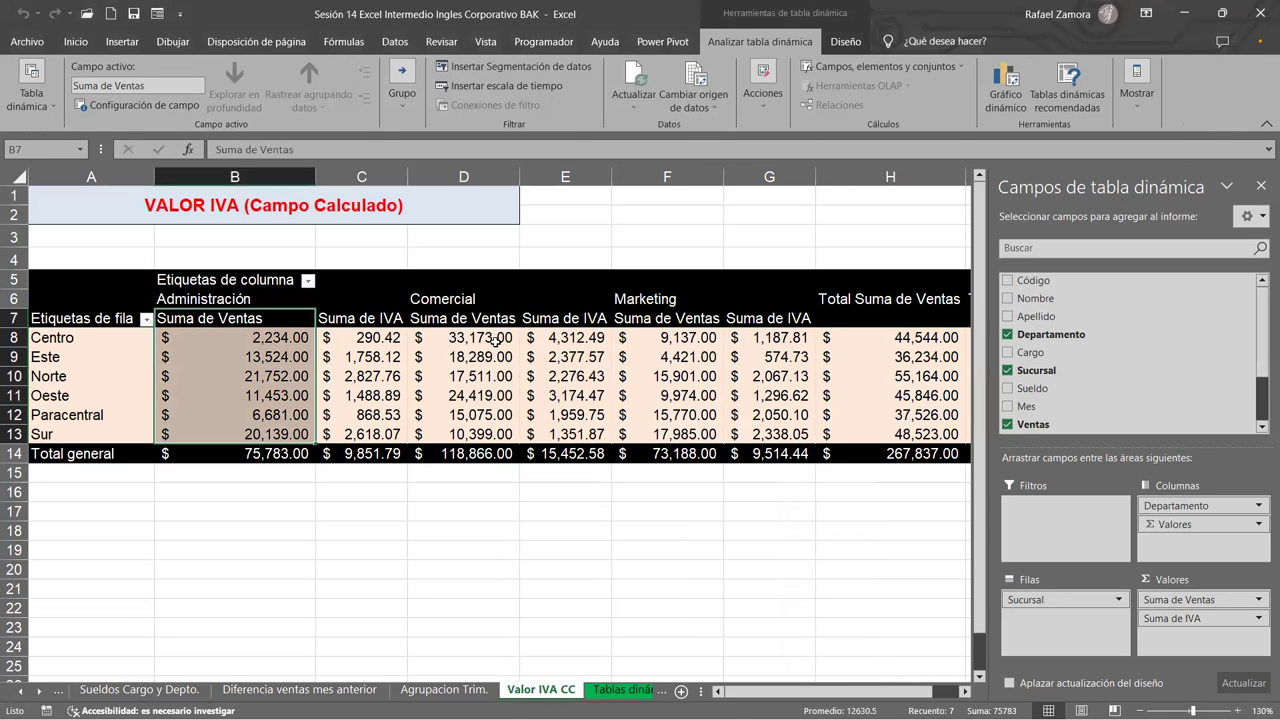
{"action": "left_click_drag", "start_coordinate": [486, 336], "coordinate": [486, 416]}
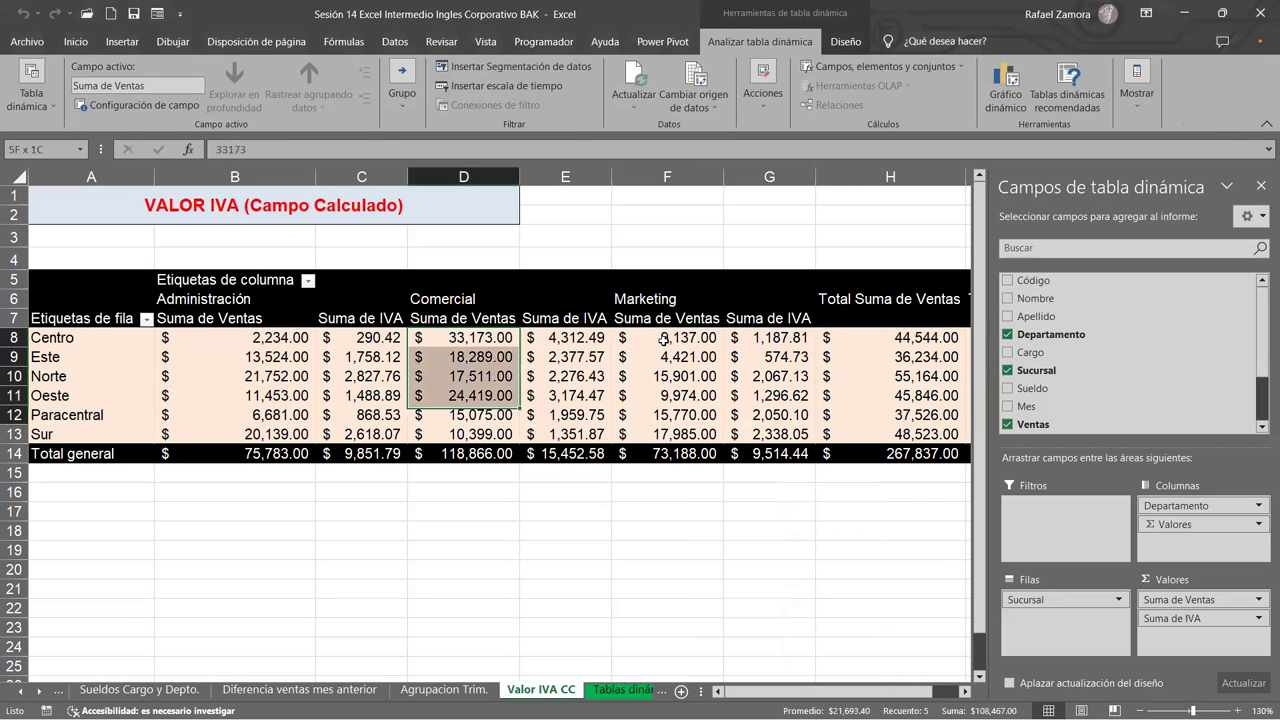
{"action": "left_click_drag", "start_coordinate": [664, 340], "coordinate": [688, 418]}
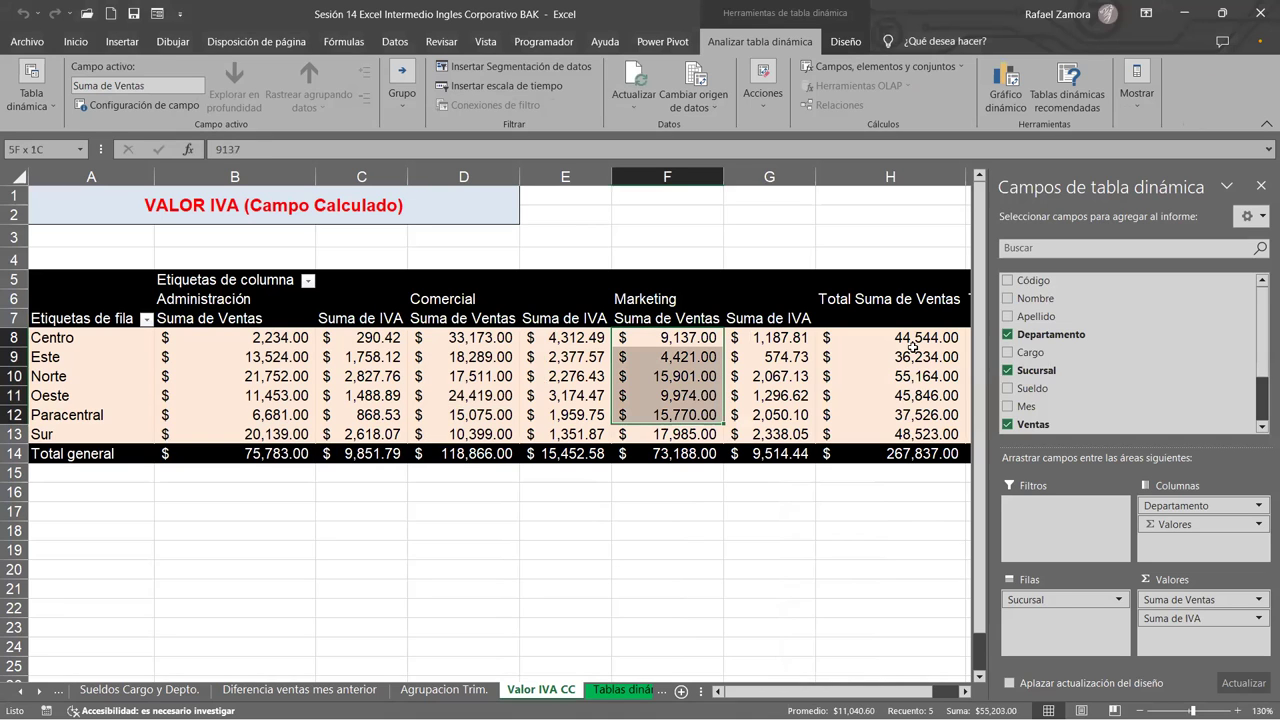
{"action": "left_click", "coordinate": [745, 532]}
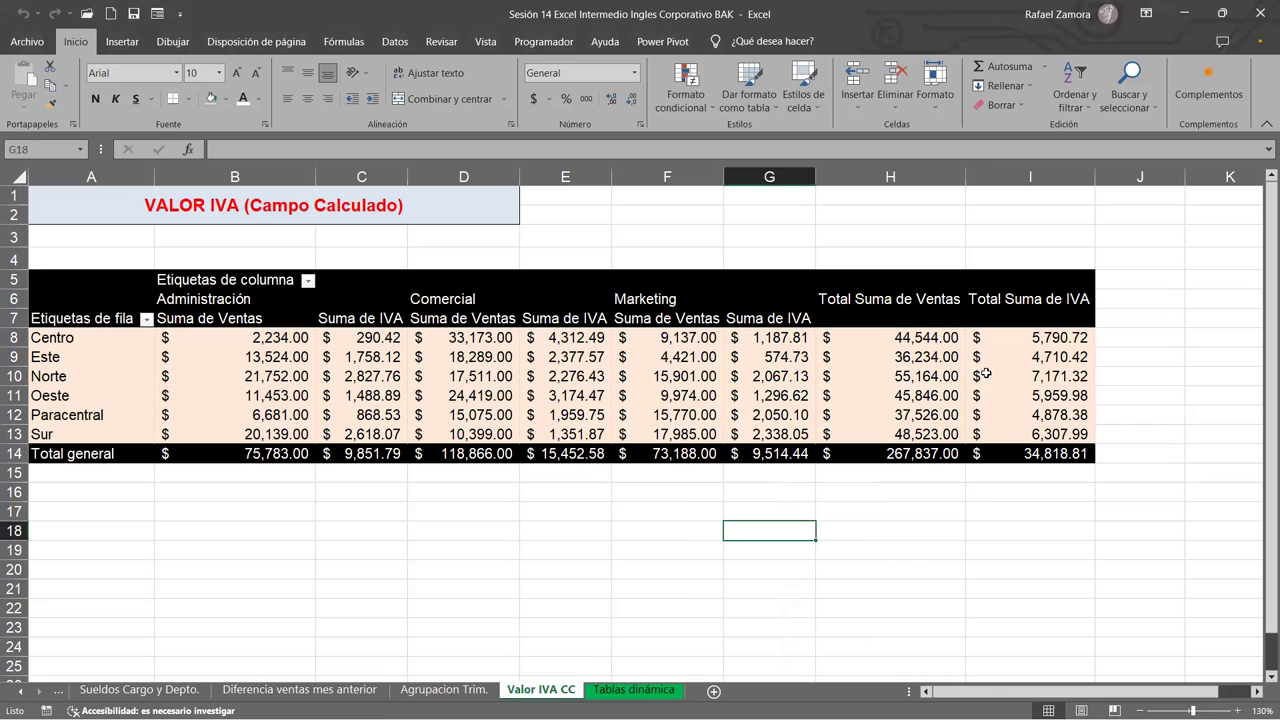
{"action": "left_click_drag", "start_coordinate": [940, 338], "coordinate": [942, 430]}
{"action": "left_click", "coordinate": [890, 530]}
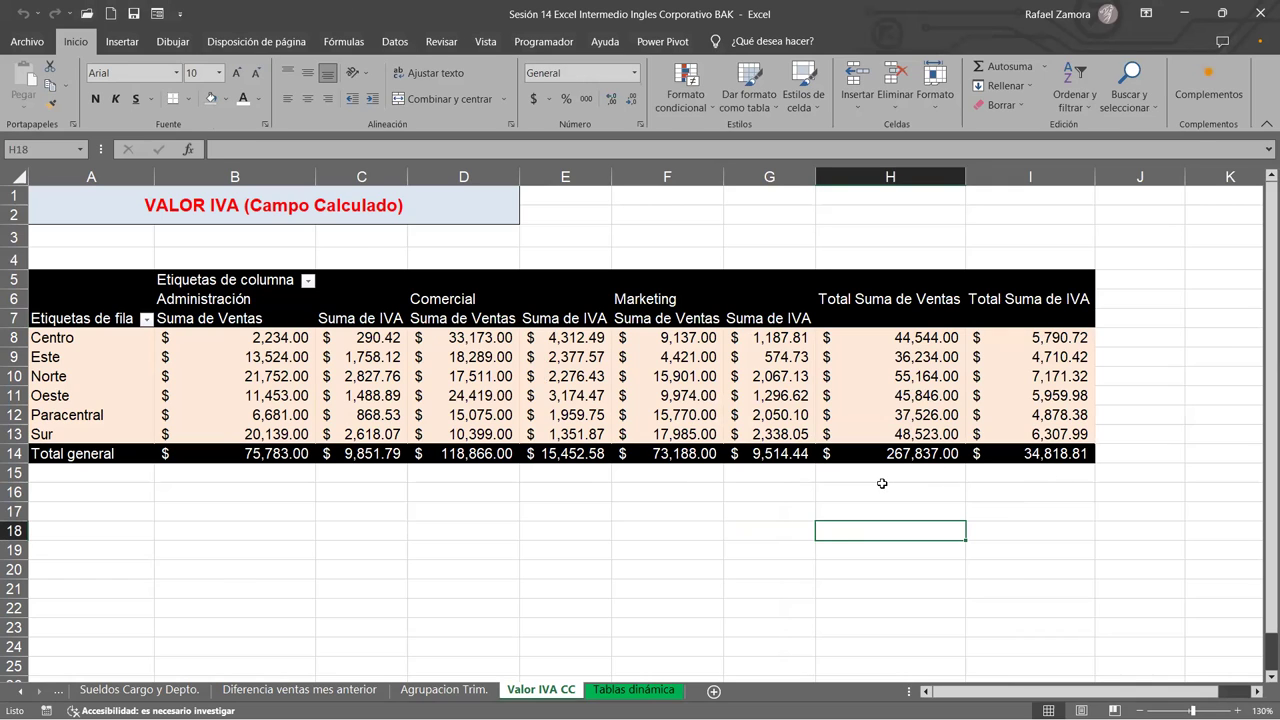
{"action": "left_click", "coordinate": [1208, 341]}
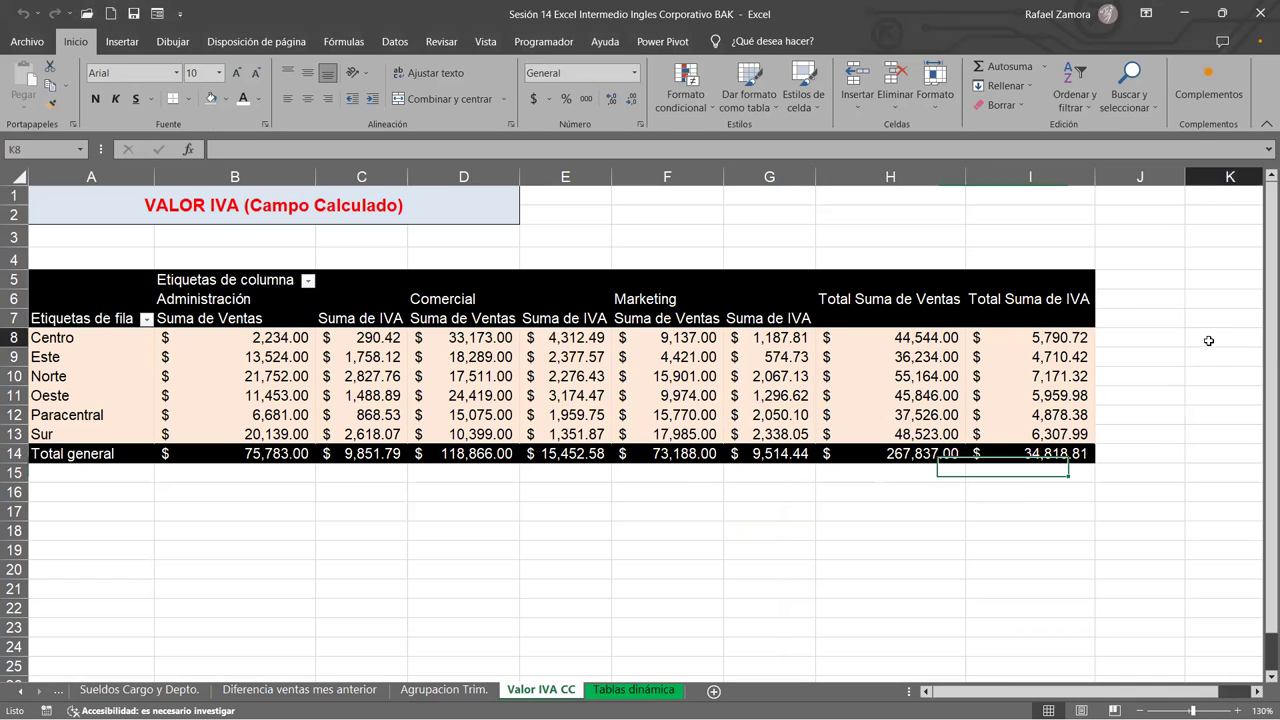
{"action": "type", "text": ")"}
{"action": "key", "text": "BackSpace"}
{"action": "type", "text": "="}
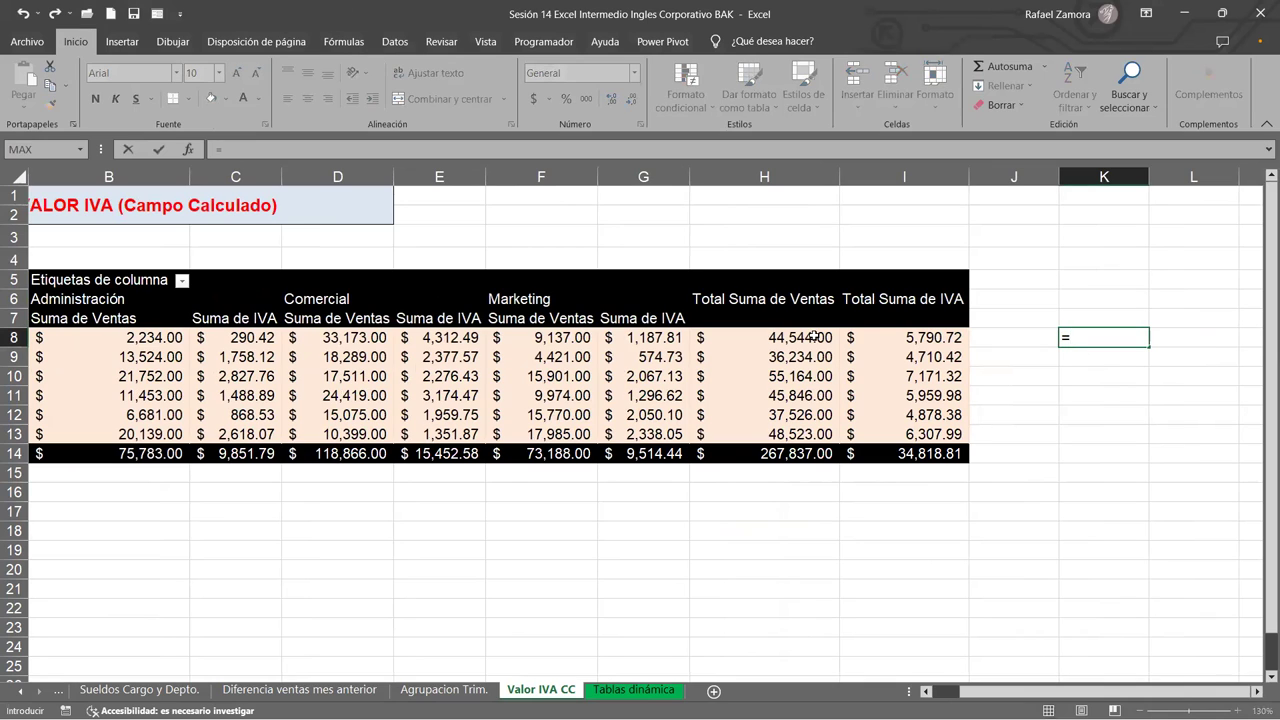
{"action": "left_click", "coordinate": [814, 337]}
{"action": "type", "text": "*13%"}
{"action": "key", "text": "Return"}
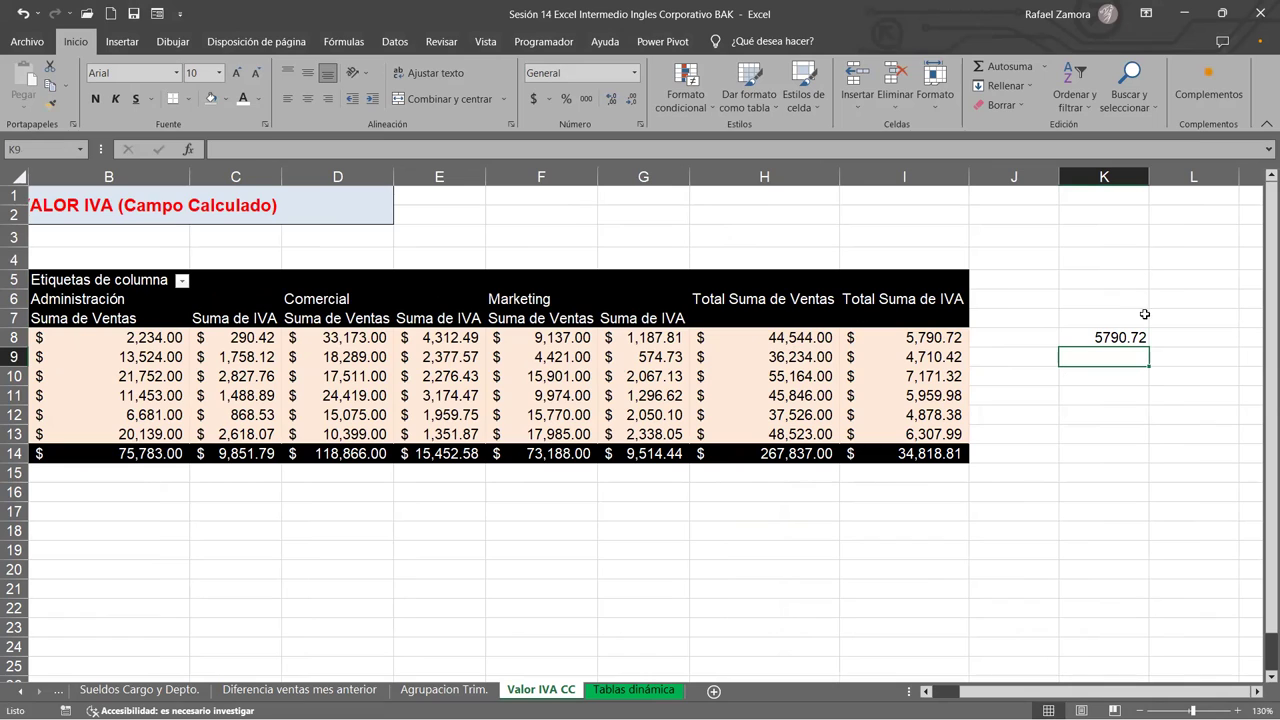
{"action": "left_click", "coordinate": [1118, 330]}
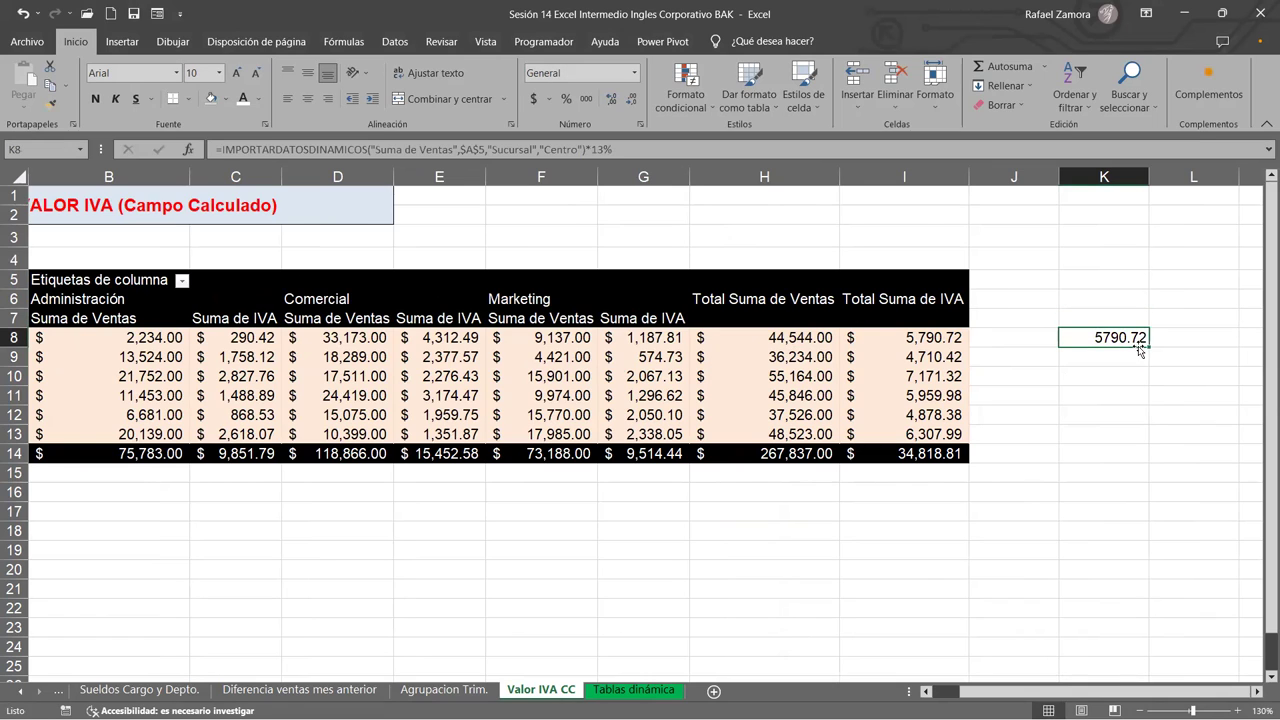
{"action": "left_click_drag", "start_coordinate": [1148, 347], "coordinate": [1146, 433]}
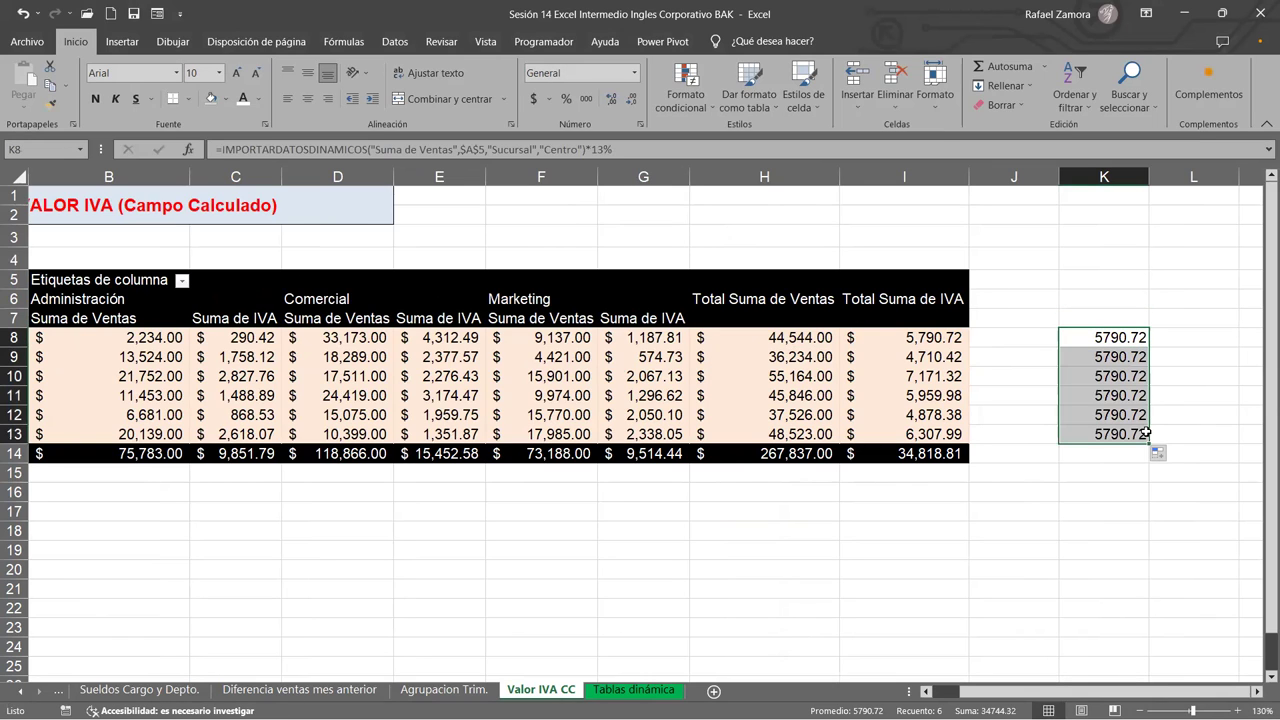
{"action": "key", "text": "Delete"}
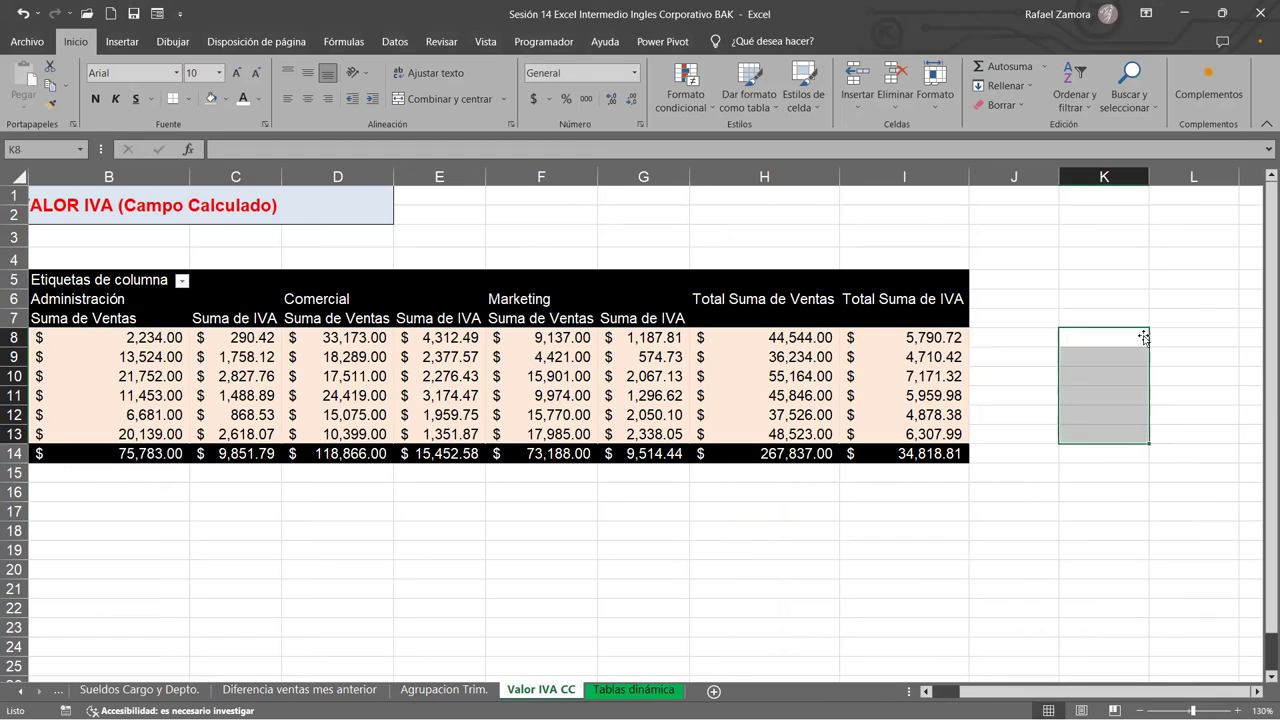
{"action": "left_click", "coordinate": [871, 564]}
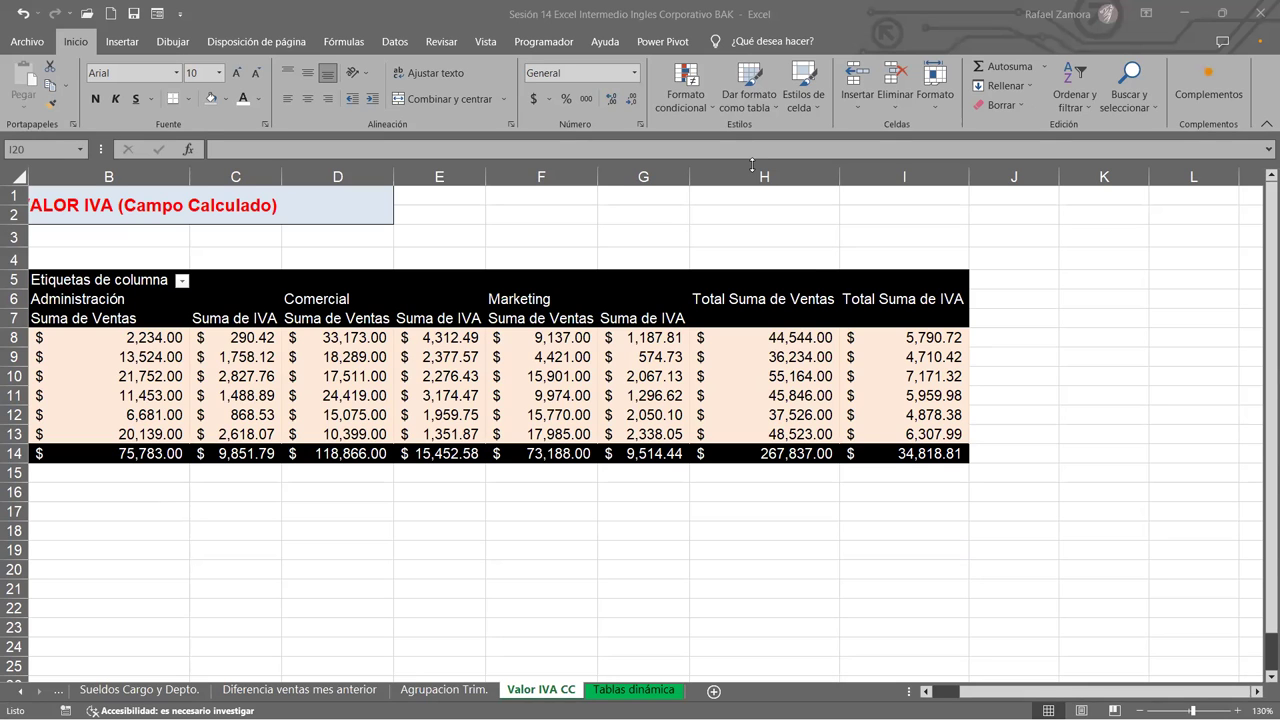
Return to the branch row labels and select a pivot cell to show the PivotTable Fields pane.
{"action": "left_click", "coordinate": [945, 691]}
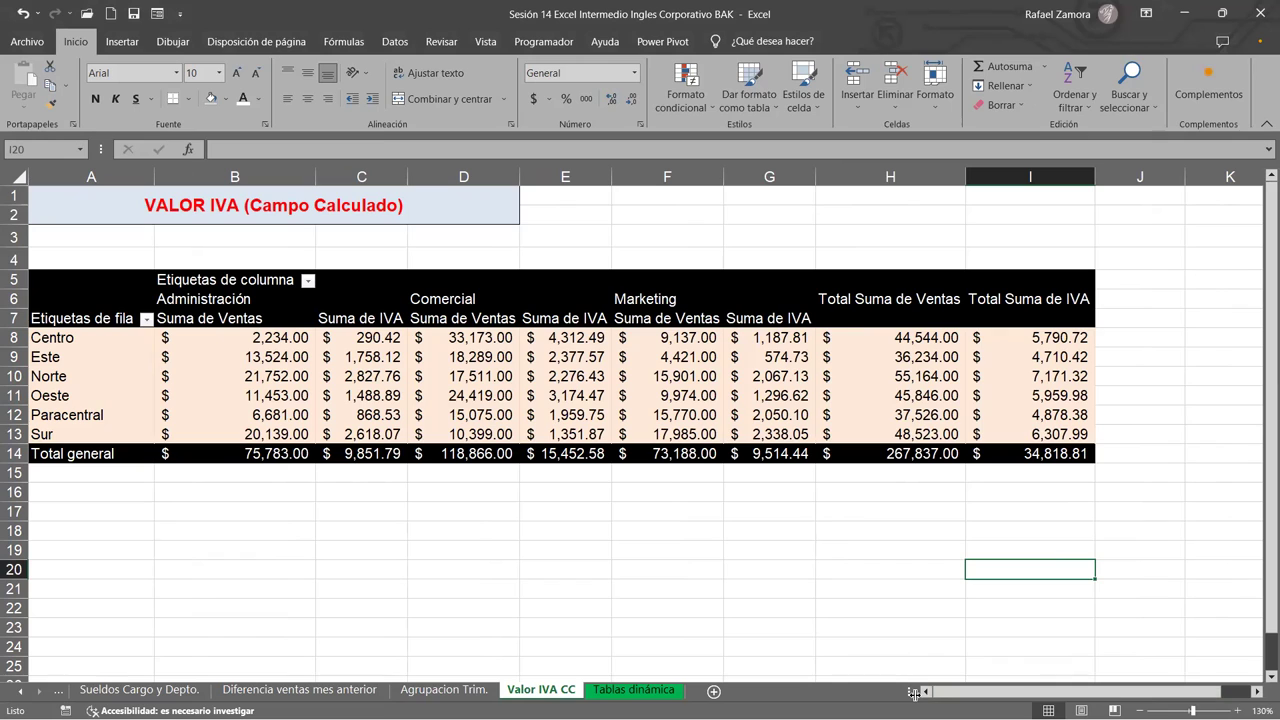
{"action": "left_click", "coordinate": [880, 395]}
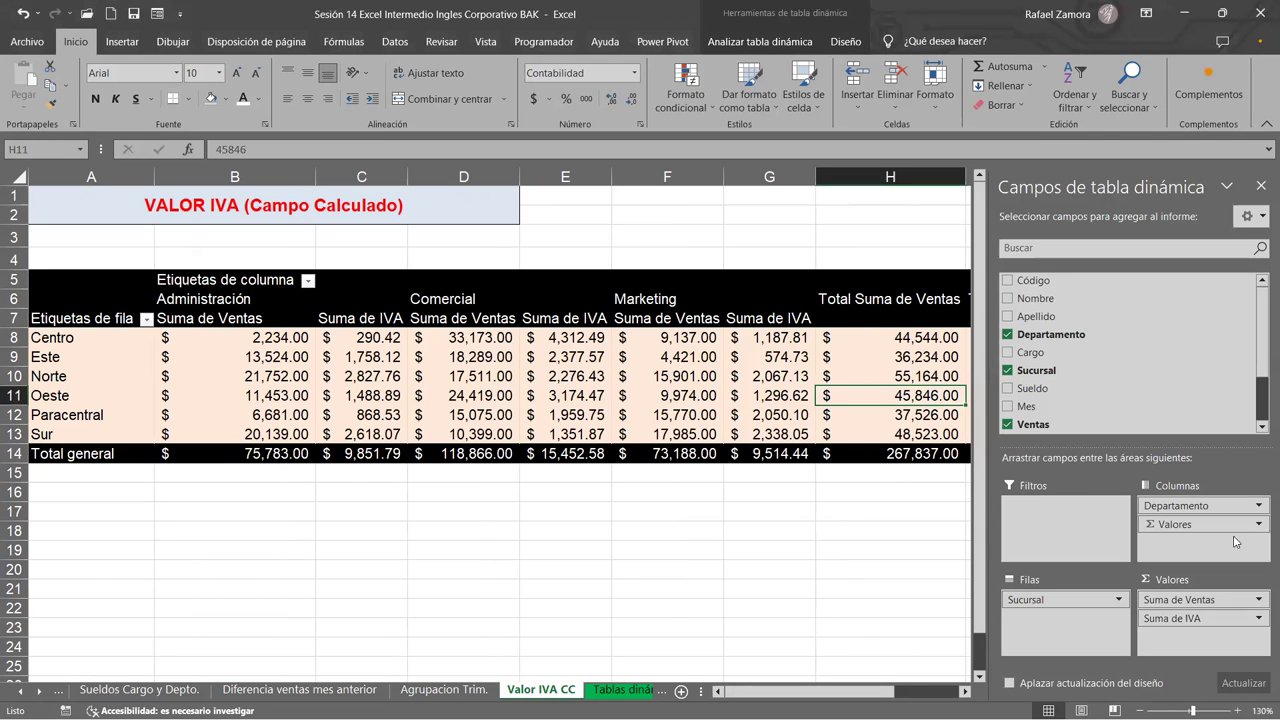
Remove Departamento from the pivot's Columnas area, leaving Suma de Ventas and Suma de IVA per Sucursal.
{"action": "left_click_drag", "start_coordinate": [1199, 501], "coordinate": [1189, 303]}
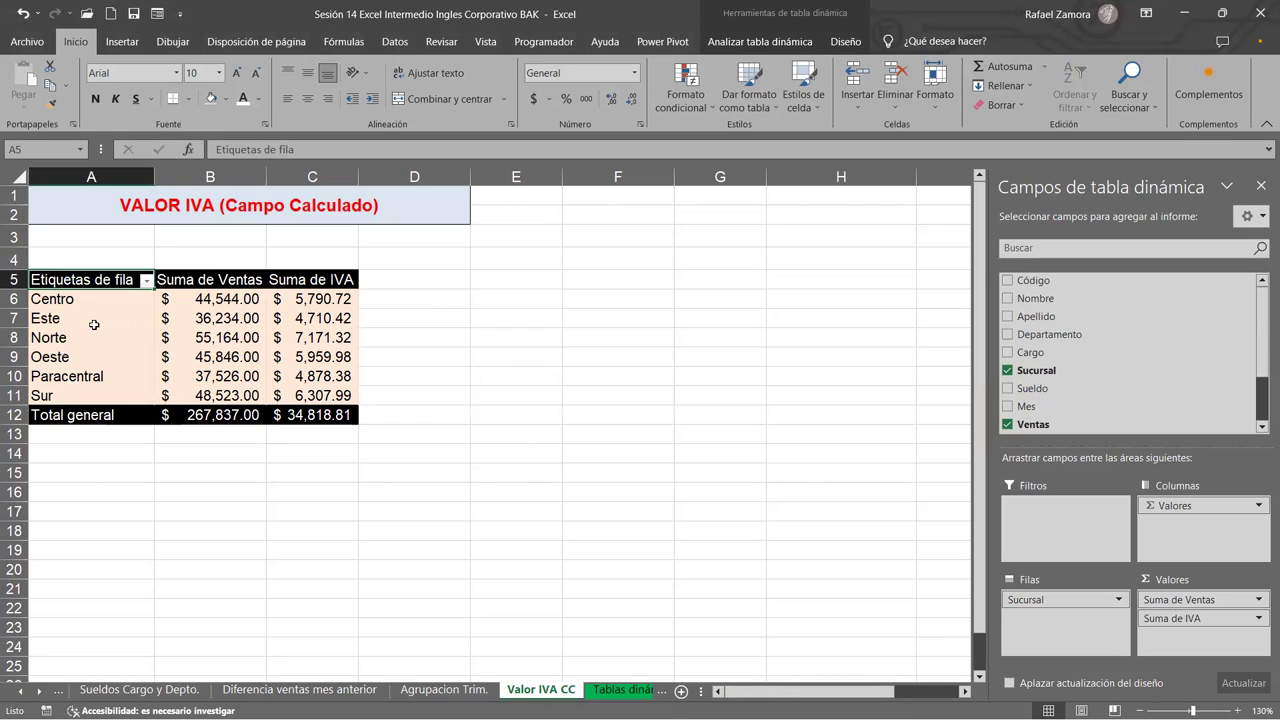
{"action": "mouse_move", "coordinate": [192, 403]}
{"action": "scroll", "coordinate": [1261, 395], "scroll_direction": "down", "scroll_amount": 2}
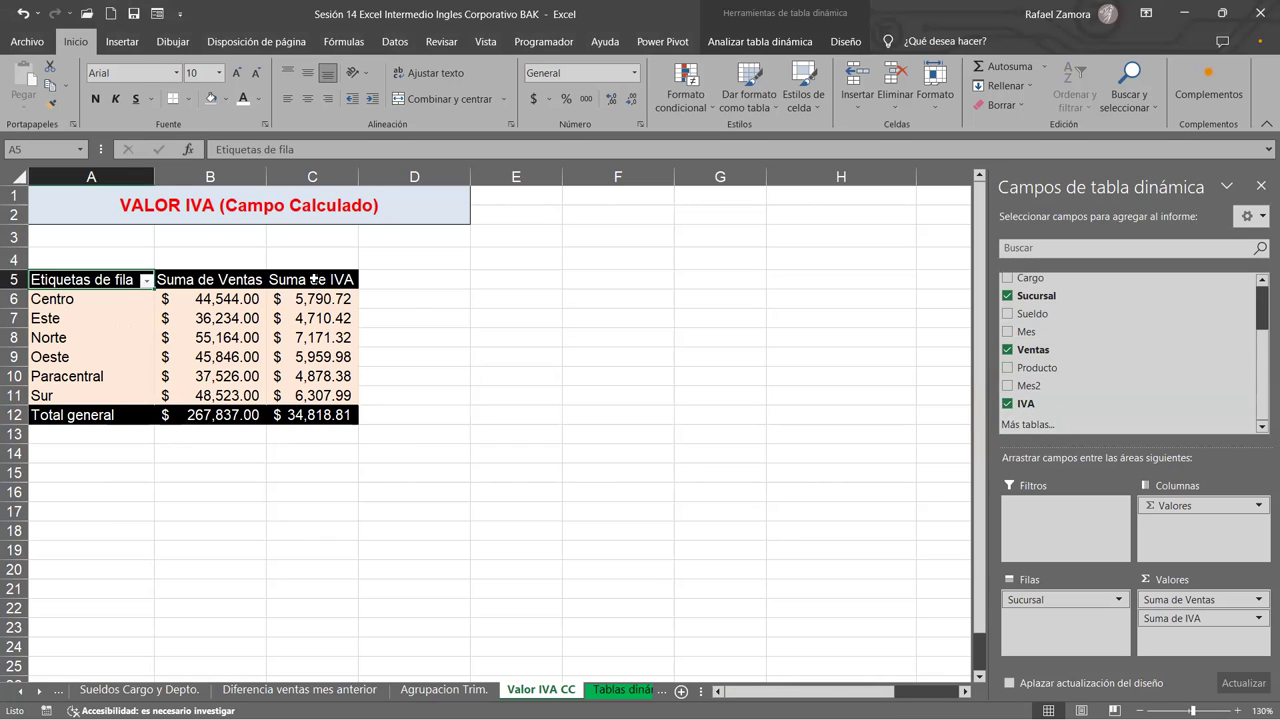
Rename the Suma de IVA pivot column to 'IVA' and centre-align its header.
{"action": "left_click", "coordinate": [314, 280]}
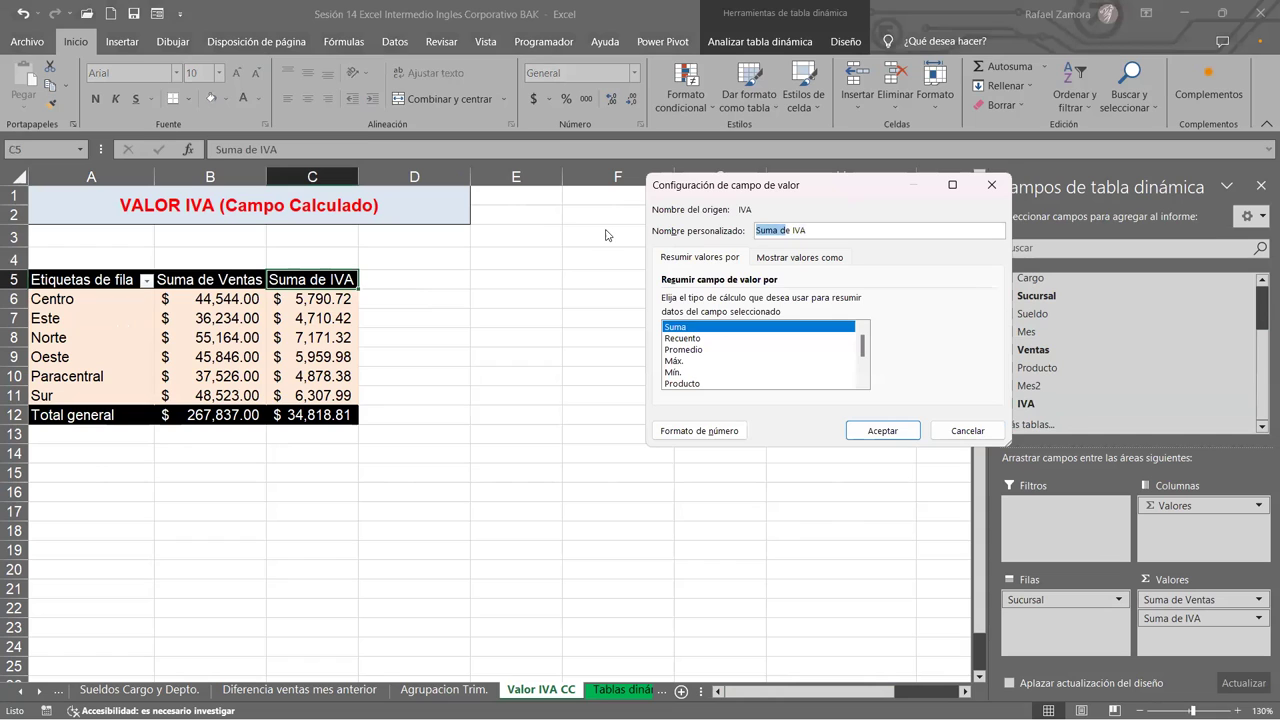
{"action": "key", "text": "BackSpace"}
{"action": "left_click", "coordinate": [883, 431]}
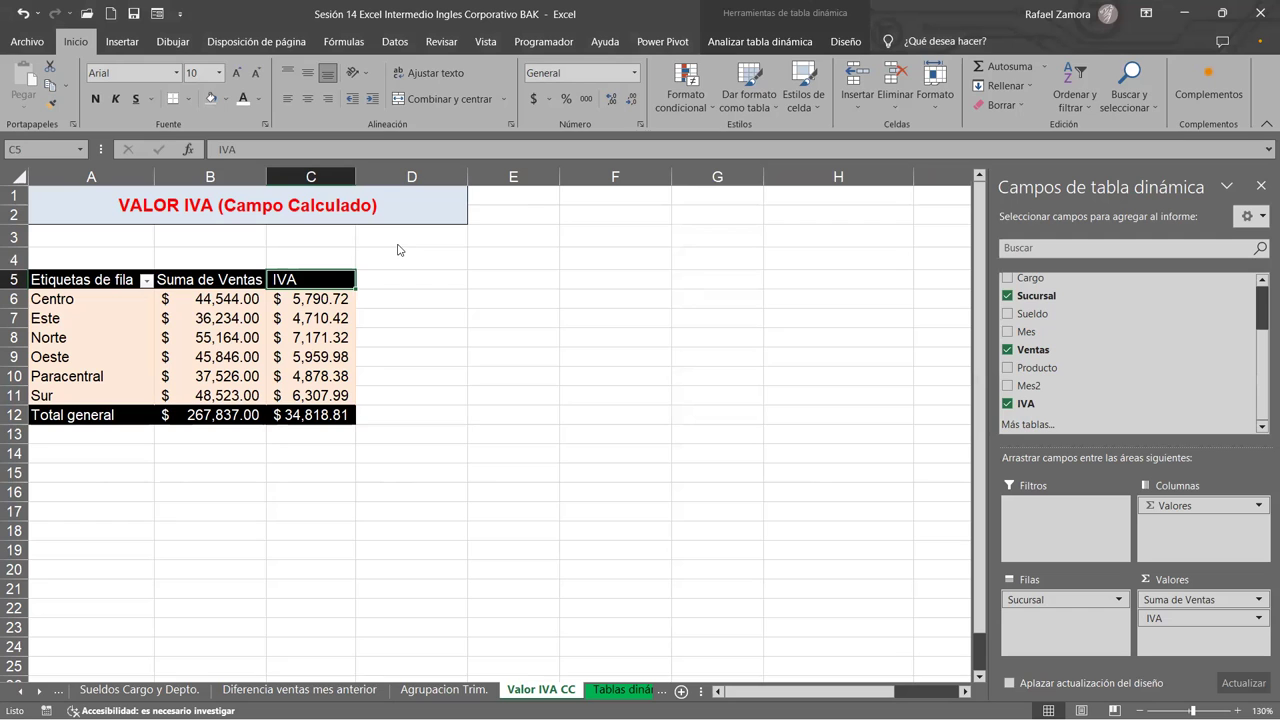
{"action": "left_click", "coordinate": [307, 98]}
{"action": "left_click", "coordinate": [513, 433]}
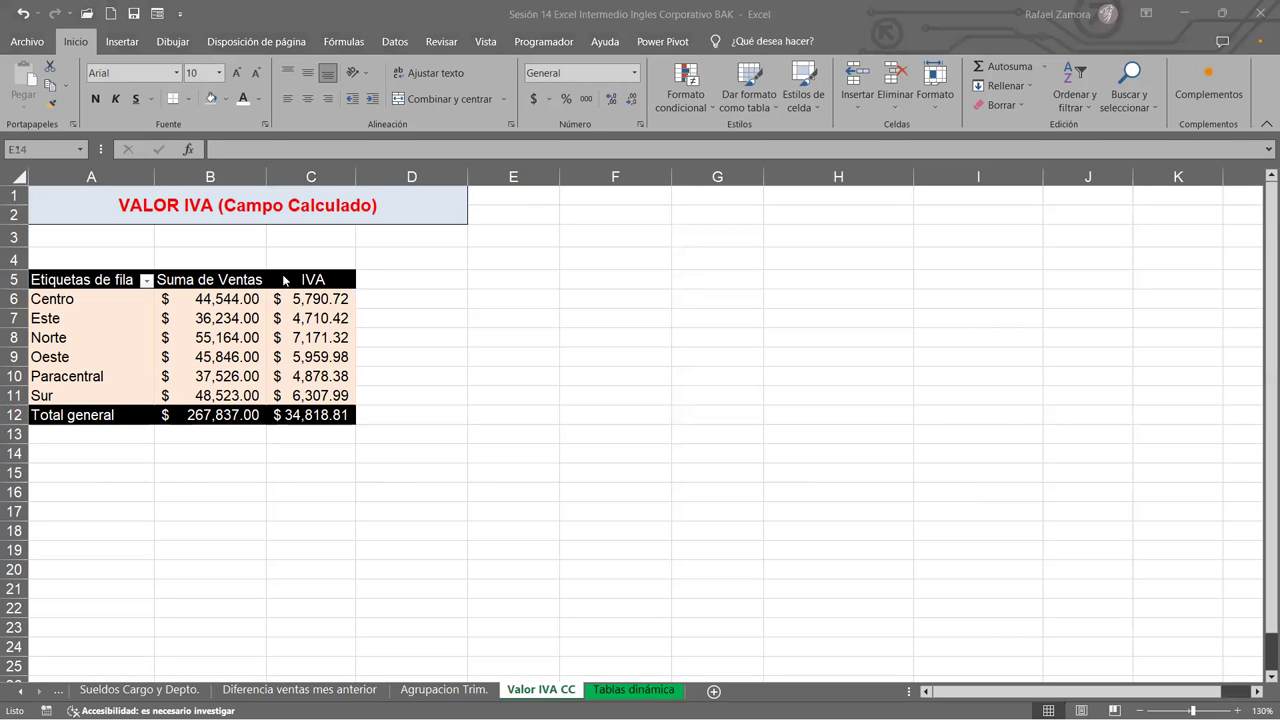
{"action": "left_click", "coordinate": [313, 360]}
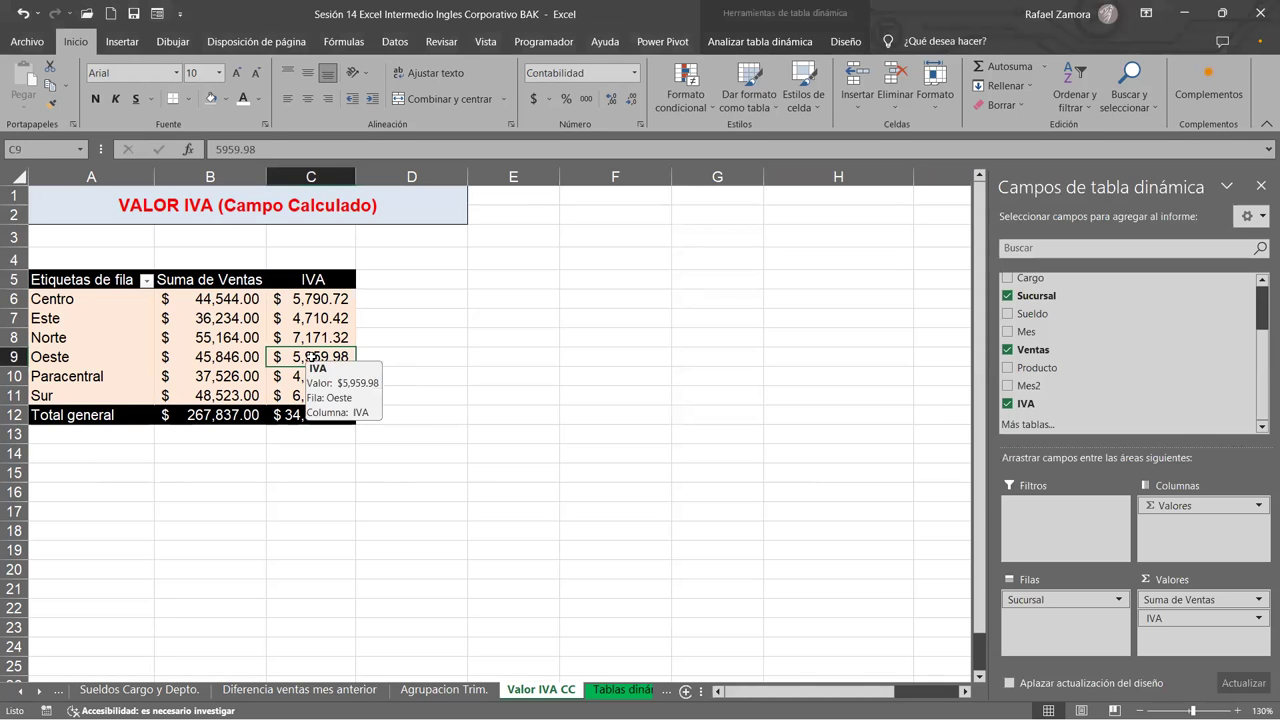
{"action": "left_click", "coordinate": [488, 357]}
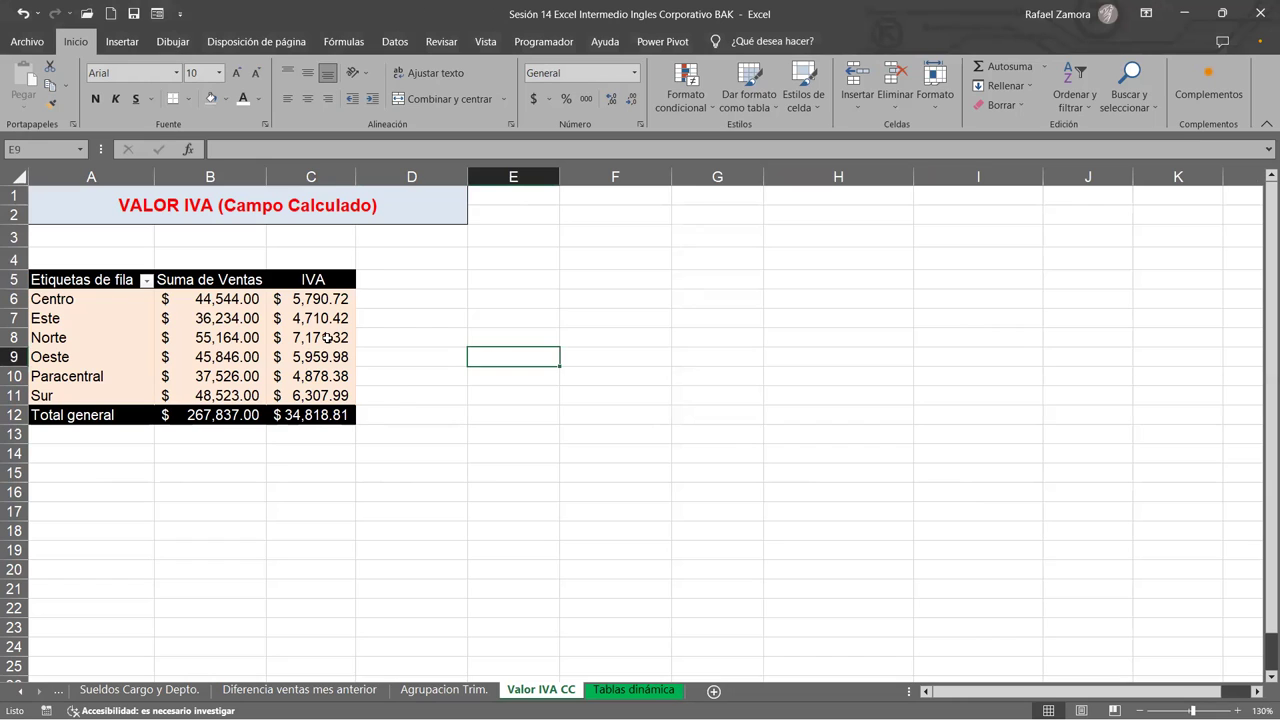
{"action": "left_click", "coordinate": [327, 338]}
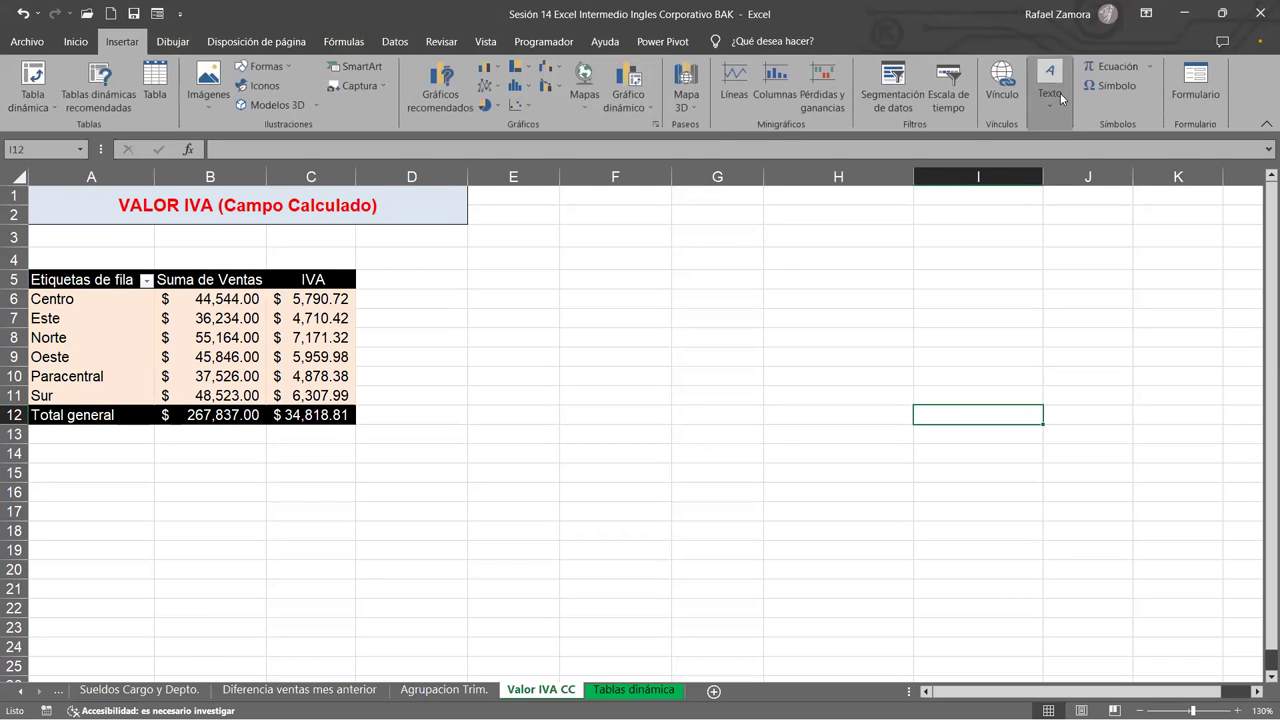
Insert a WordArt text box reading 'PRACTICA' beside the pivot table.
{"action": "left_click", "coordinate": [1050, 90]}
{"action": "left_click", "coordinate": [1134, 150]}
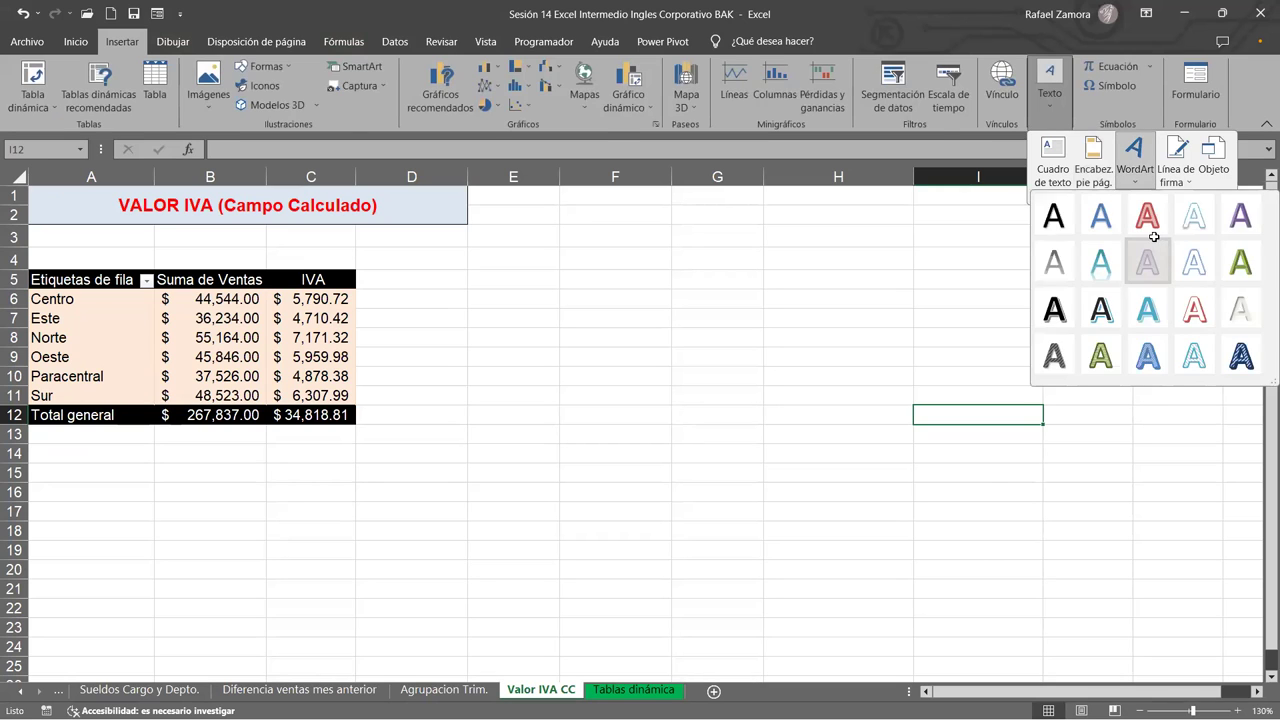
{"action": "left_click", "coordinate": [1154, 237]}
{"action": "type", "text": "PRACTI"}
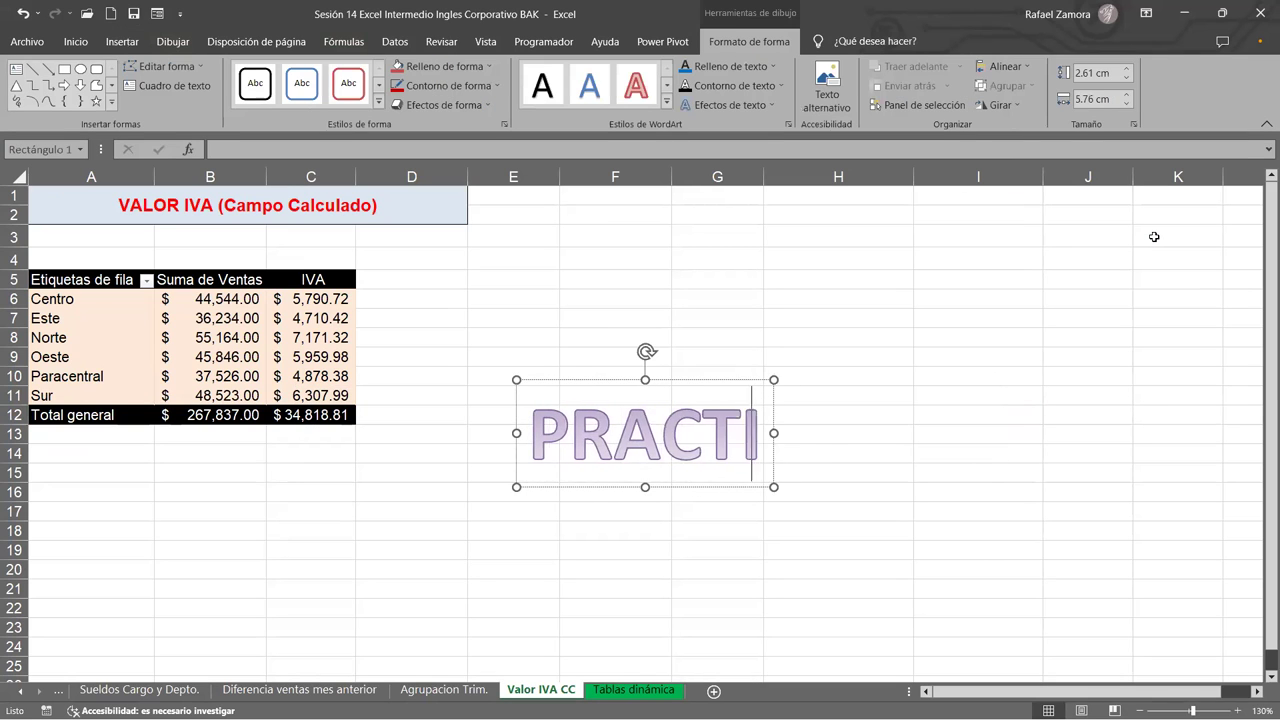
{"action": "type", "text": "VA"}
{"action": "key", "text": "BackSpace"}
{"action": "key", "text": "BackSpace"}
{"action": "type", "text": "CA"}
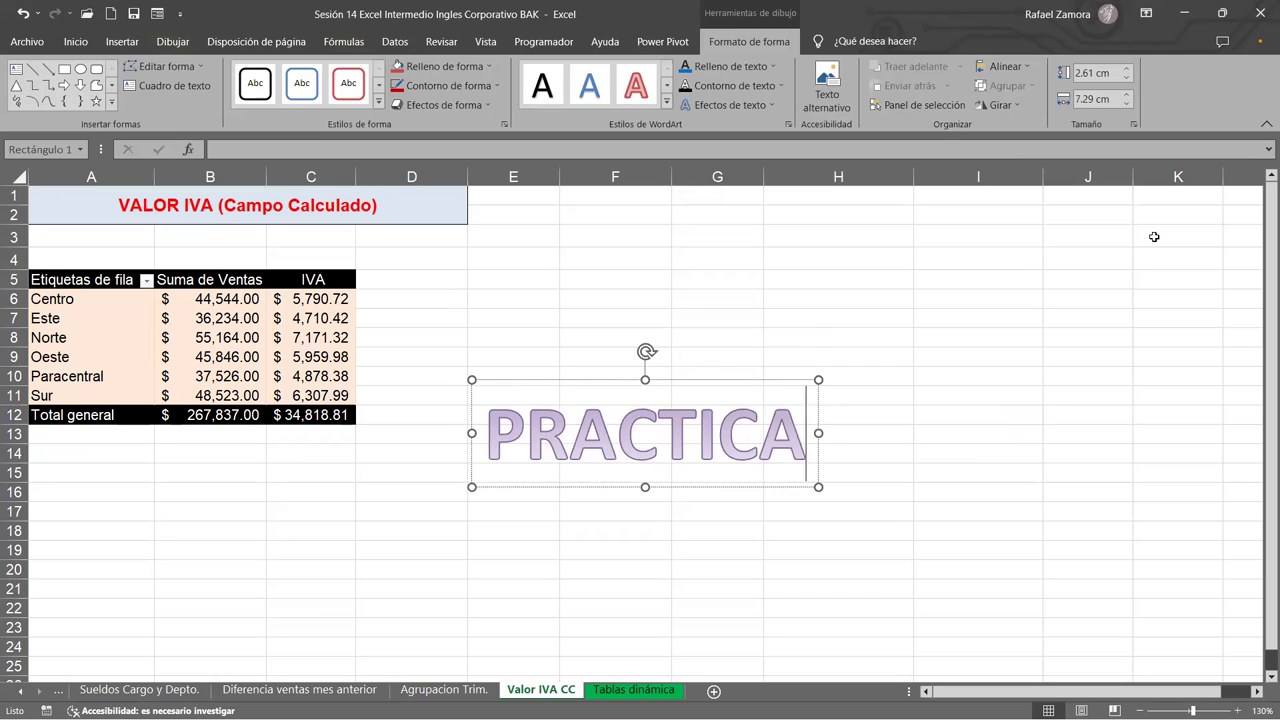
Set the PRACTICA WordArt's text fill to red.
{"action": "left_click", "coordinate": [763, 381]}
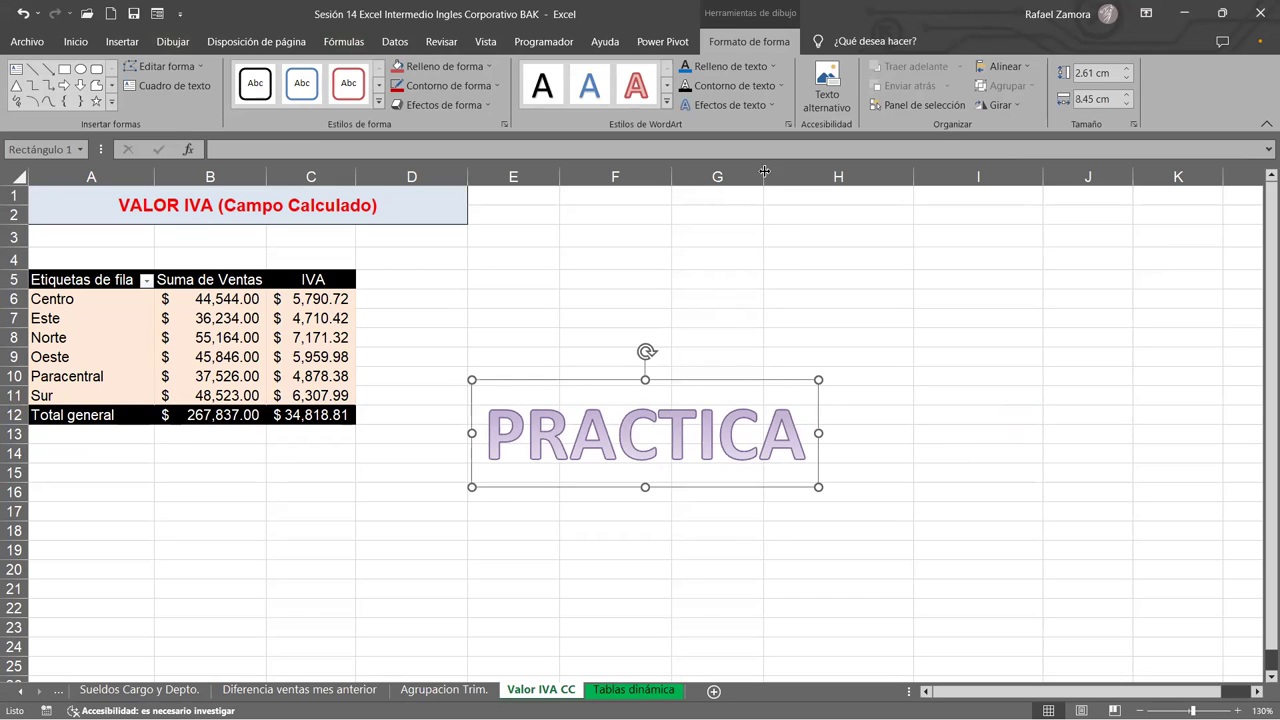
{"action": "left_click", "coordinate": [730, 66]}
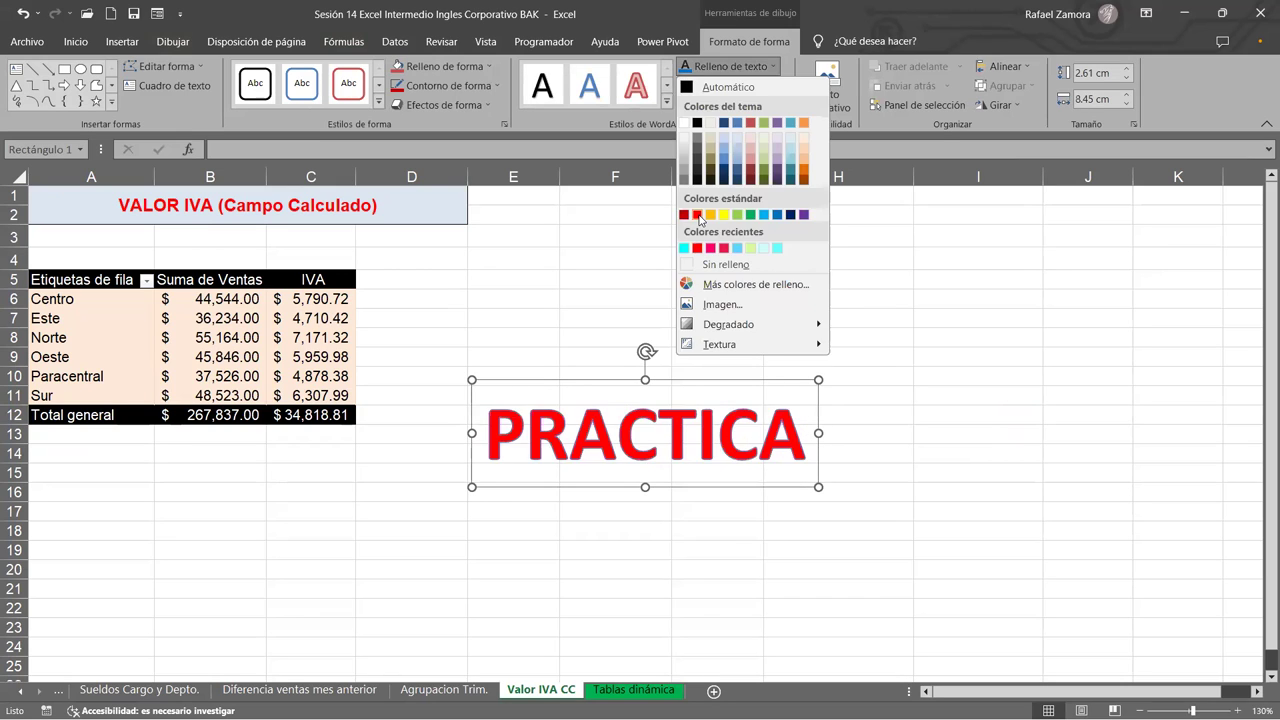
{"action": "key", "text": "Escape"}
{"action": "key", "text": "Escape"}
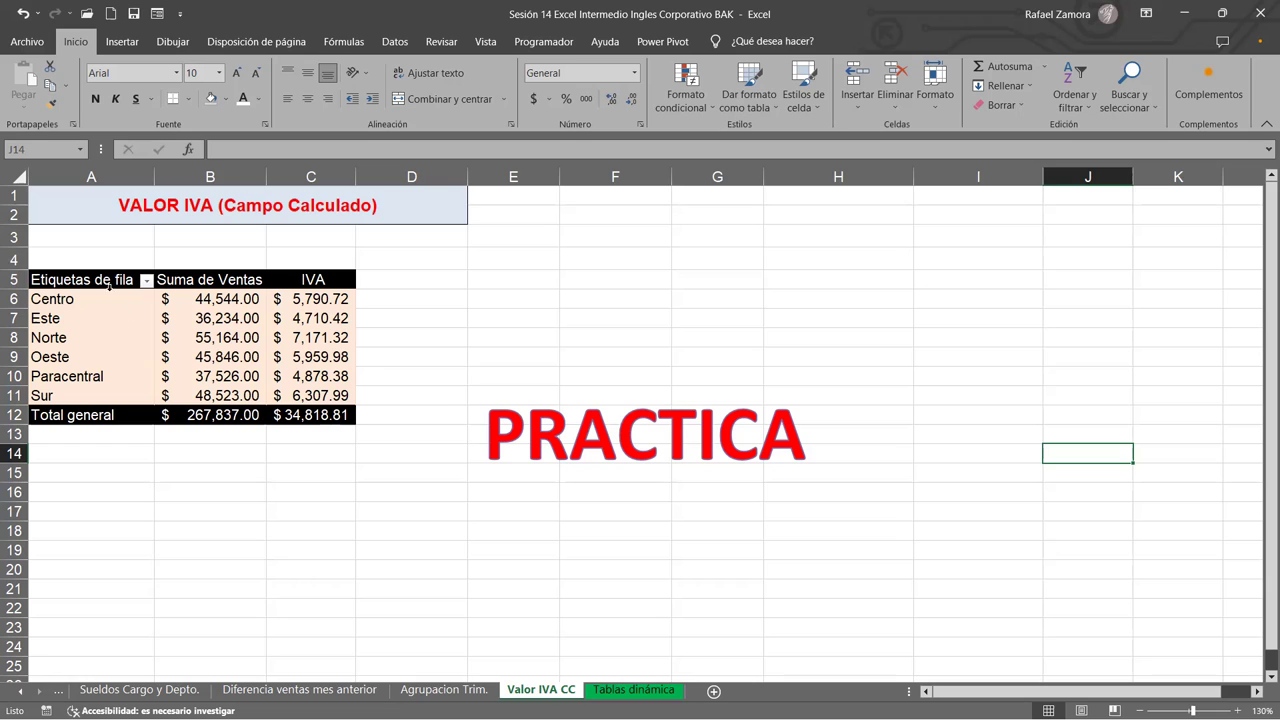
Copy the branch sales pivot table (A5:C12) and paste a duplicate at A15.
{"action": "left_click_drag", "start_coordinate": [108, 285], "coordinate": [290, 414]}
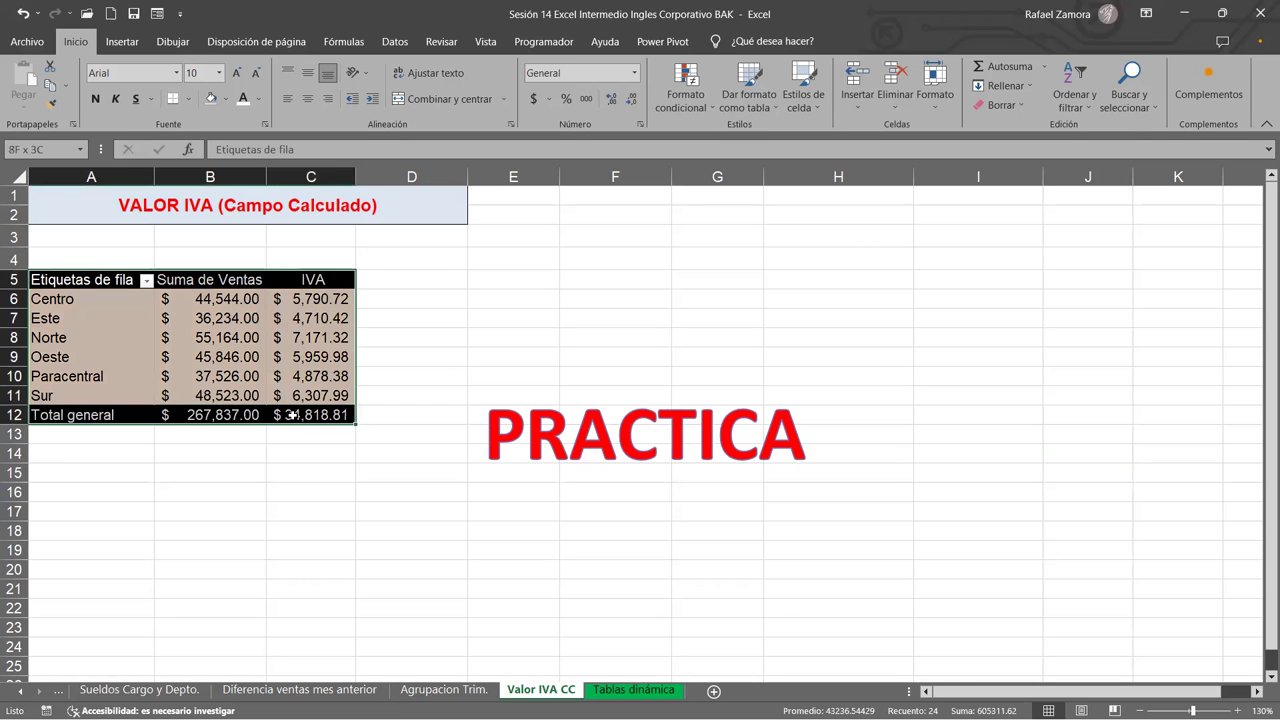
{"action": "key", "text": "ctrl+c"}
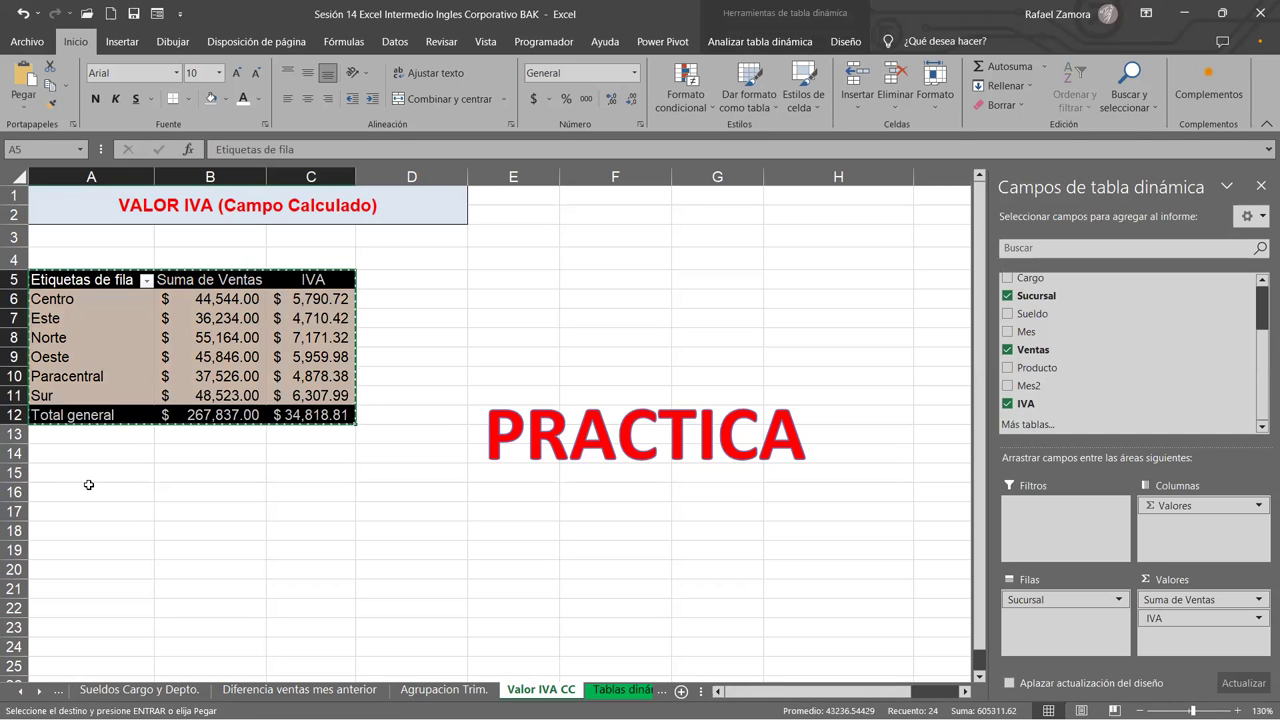
{"action": "left_click", "coordinate": [92, 471]}
{"action": "key", "text": "ctrl+v"}
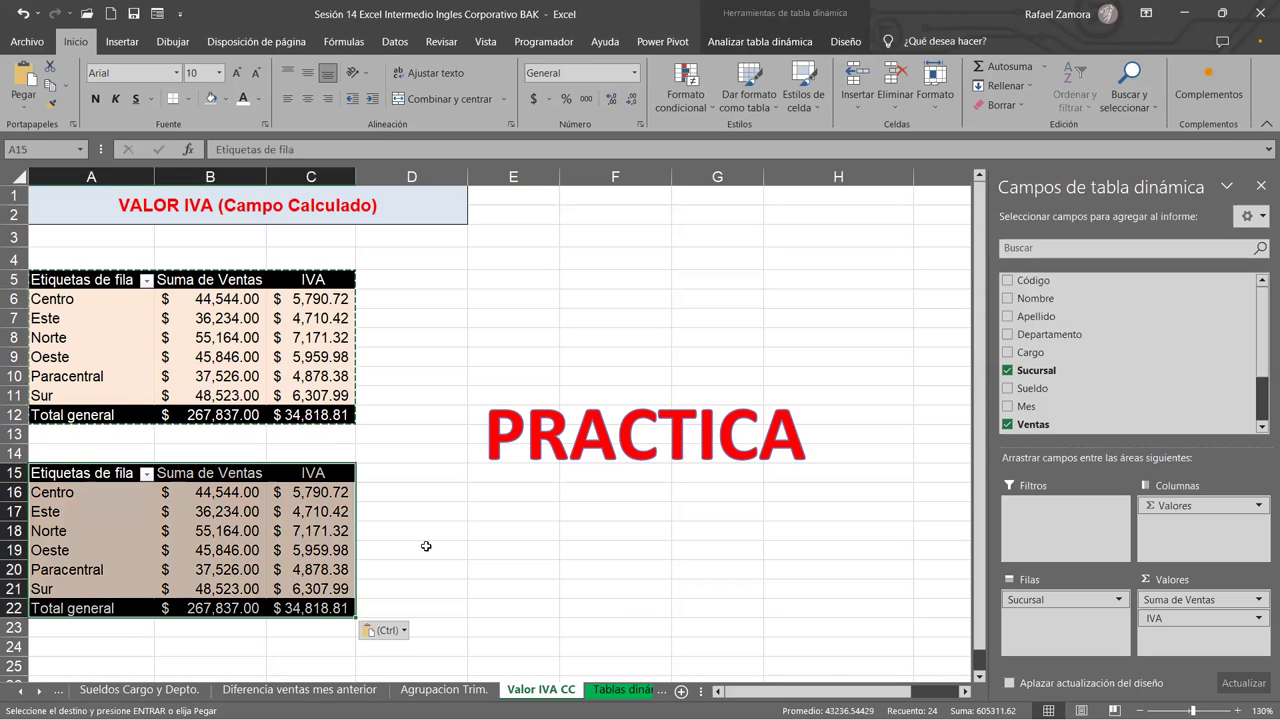
Move the PRACTICA title box higher up the sheet.
{"action": "left_click", "coordinate": [577, 390]}
{"action": "left_click_drag", "start_coordinate": [577, 388], "coordinate": [582, 273]}
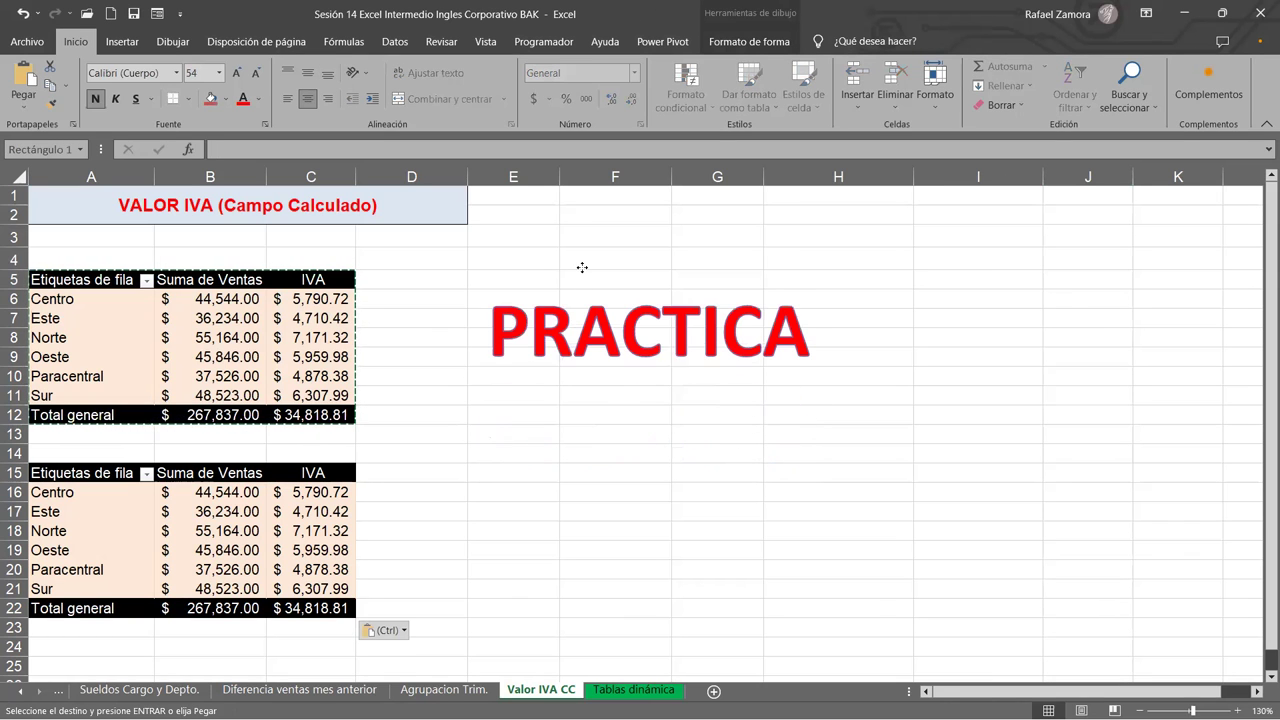
{"action": "left_click", "coordinate": [311, 492]}
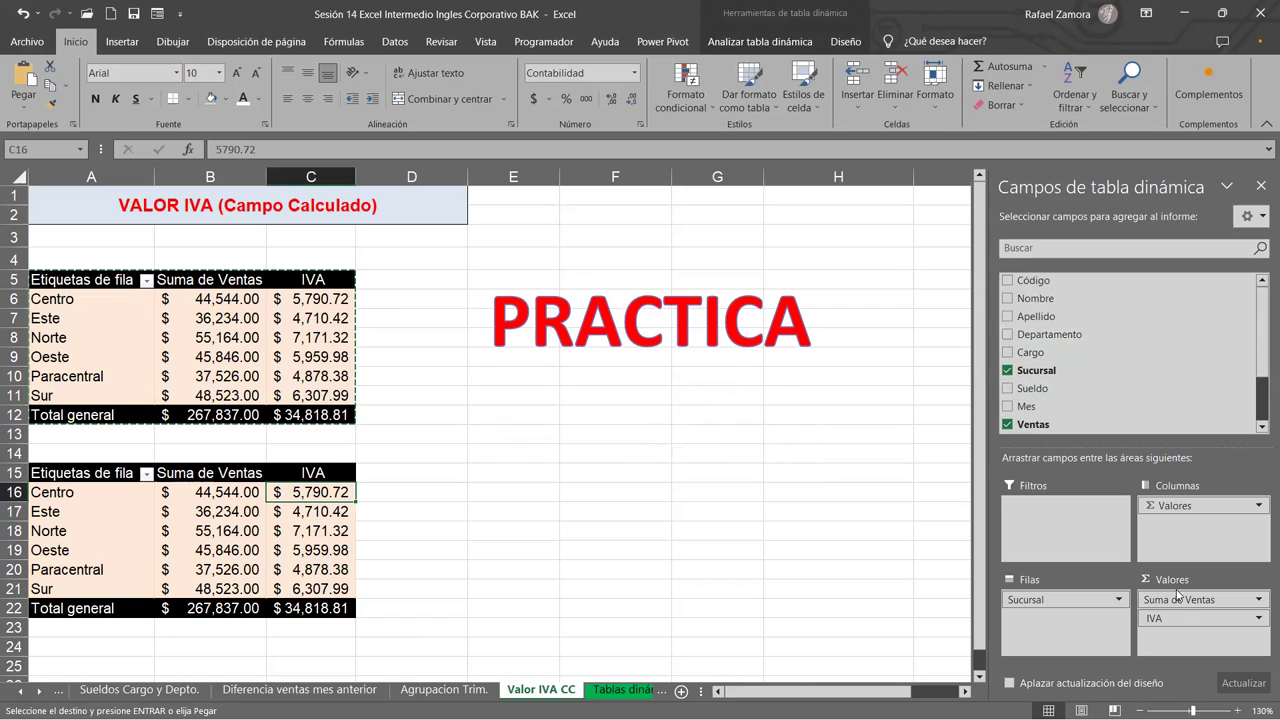
Replace IVA and Ventas with Sueldo as the copied pivot's summed values.
{"action": "left_click", "coordinate": [330, 530]}
{"action": "left_click_drag", "start_coordinate": [1150, 618], "coordinate": [1142, 304]}
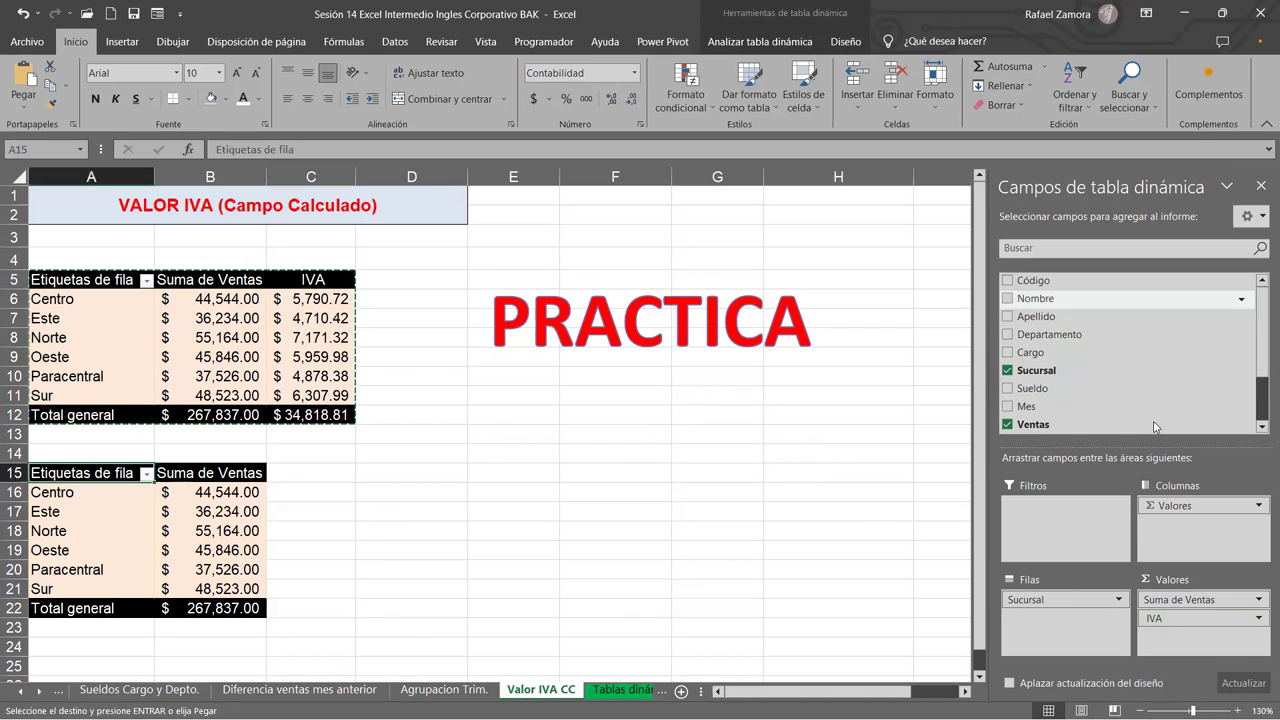
{"action": "left_click_drag", "start_coordinate": [1175, 599], "coordinate": [1167, 363]}
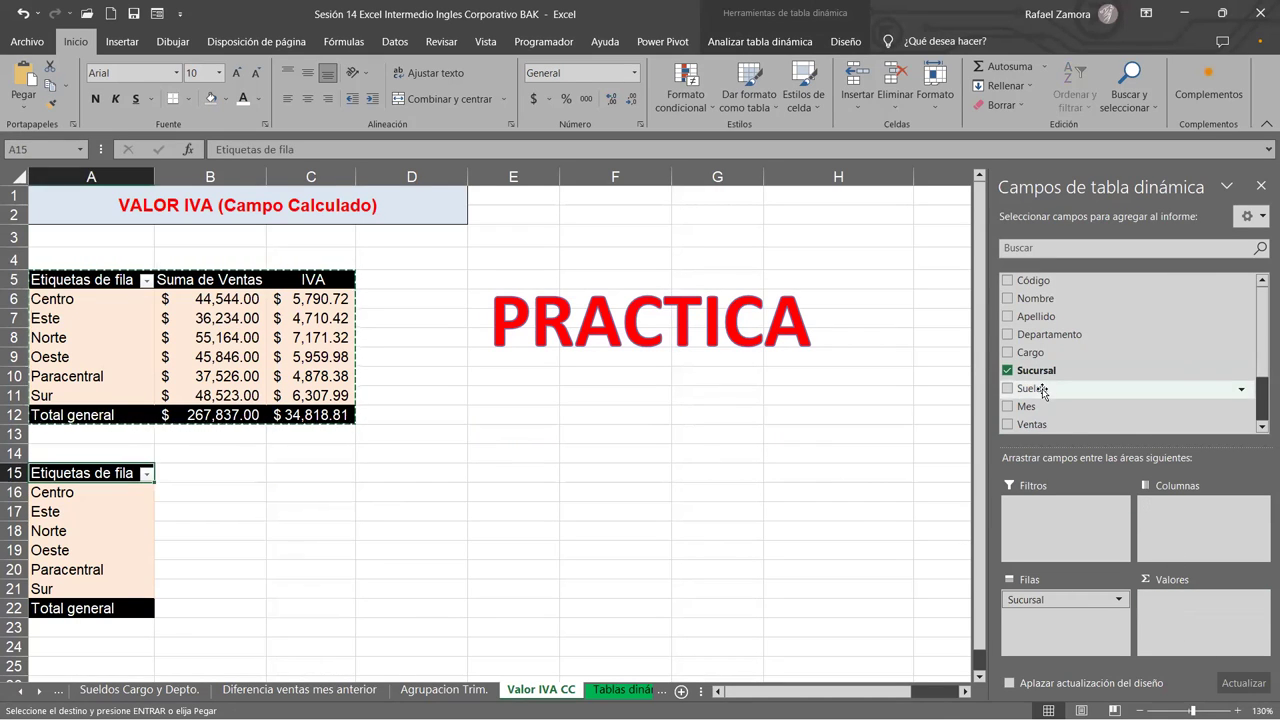
{"action": "left_click_drag", "start_coordinate": [1032, 388], "coordinate": [1201, 623]}
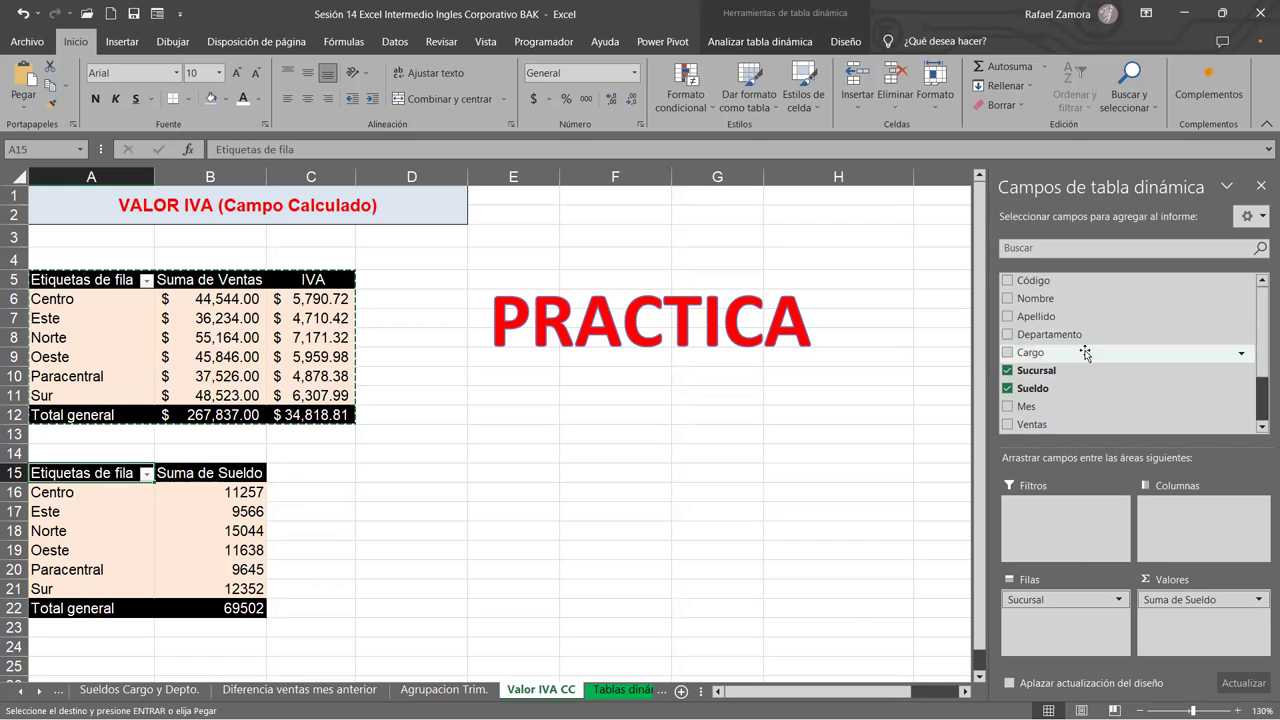
List the salary totals by Mes, Enero through Diciembre, and remove Sucursal from the rows.
{"action": "scroll", "coordinate": [1115, 405], "scroll_direction": "down", "scroll_amount": 2}
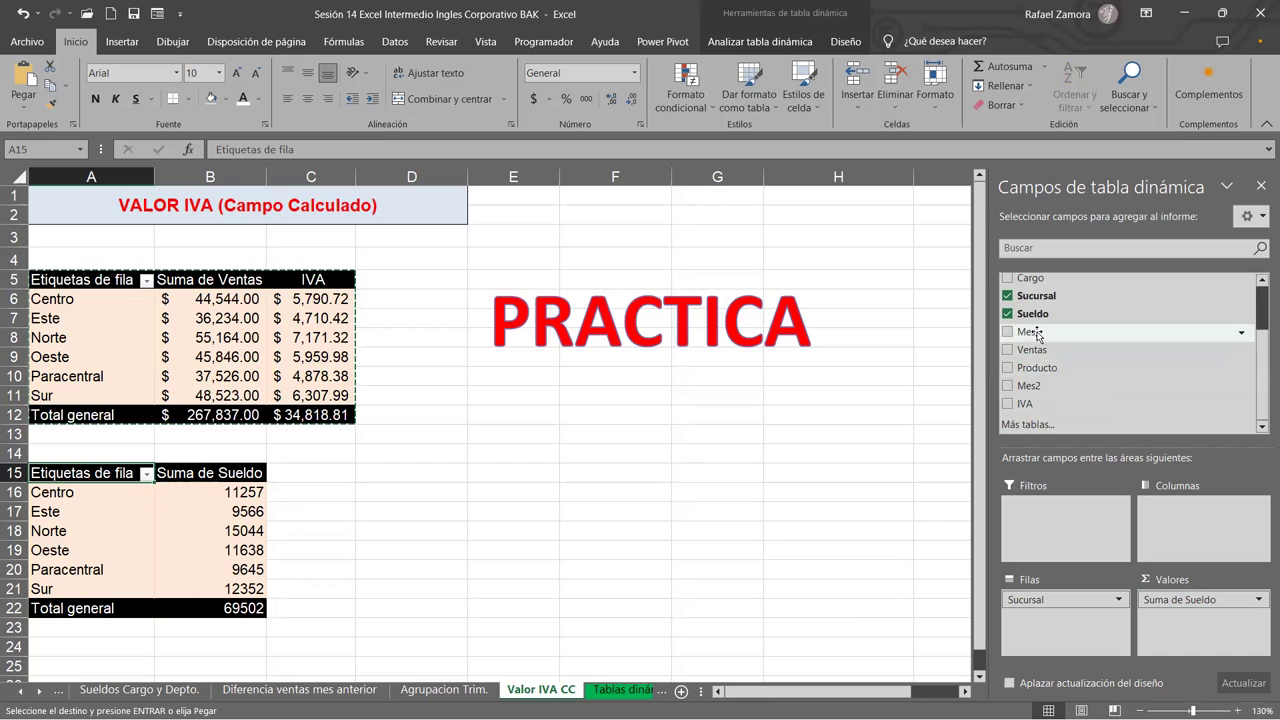
{"action": "left_click_drag", "start_coordinate": [1037, 335], "coordinate": [1210, 540]}
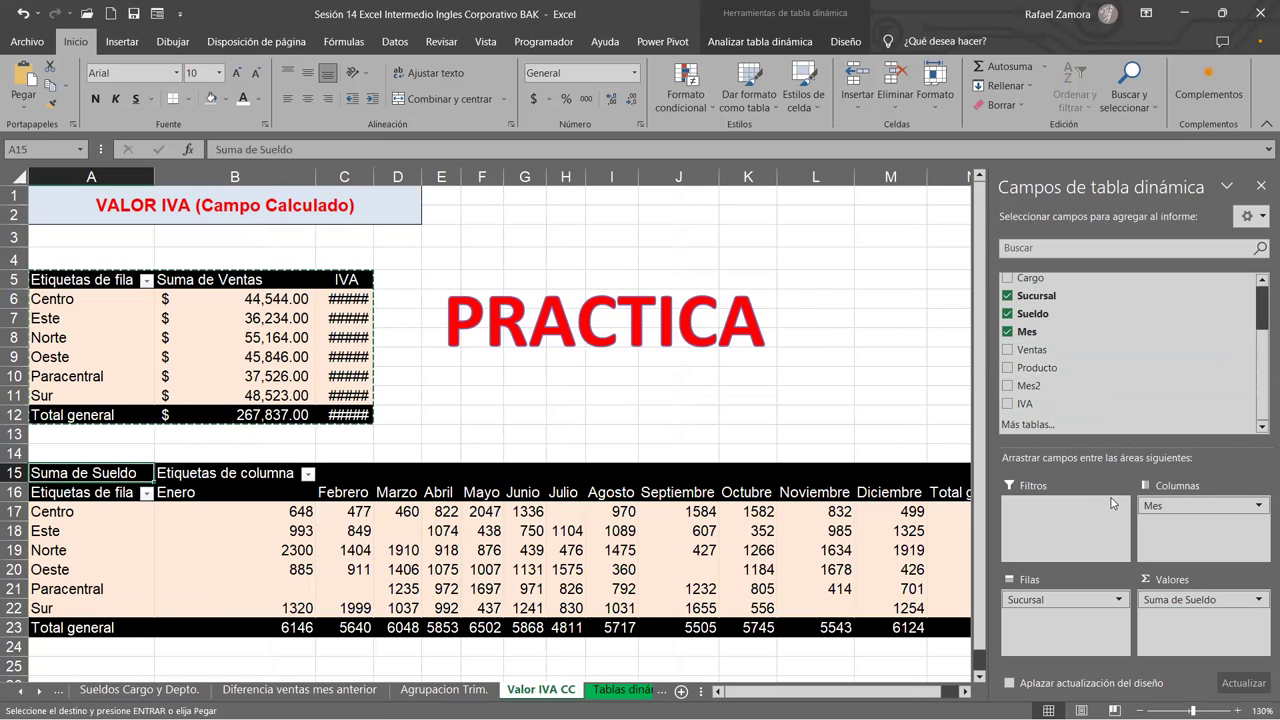
{"action": "mouse_move", "coordinate": [1172, 505]}
{"action": "left_mouse_down"}
{"action": "mouse_move", "coordinate": [1055, 625]}
{"action": "mouse_move", "coordinate": [1210, 550]}
{"action": "left_mouse_up"}
{"action": "scroll", "coordinate": [894, 590], "scroll_direction": "down", "scroll_amount": 1}
{"action": "scroll", "coordinate": [894, 590], "scroll_direction": "down", "scroll_amount": 2}
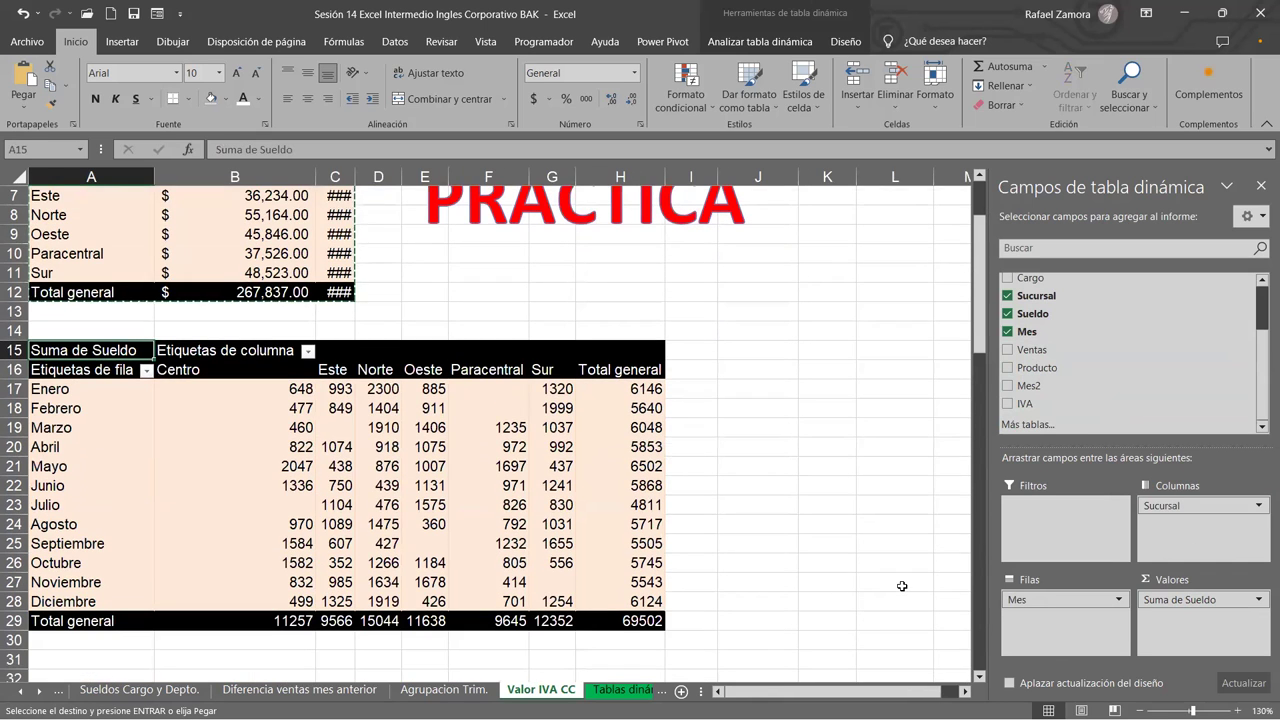
{"action": "left_click_drag", "start_coordinate": [1195, 506], "coordinate": [766, 506]}
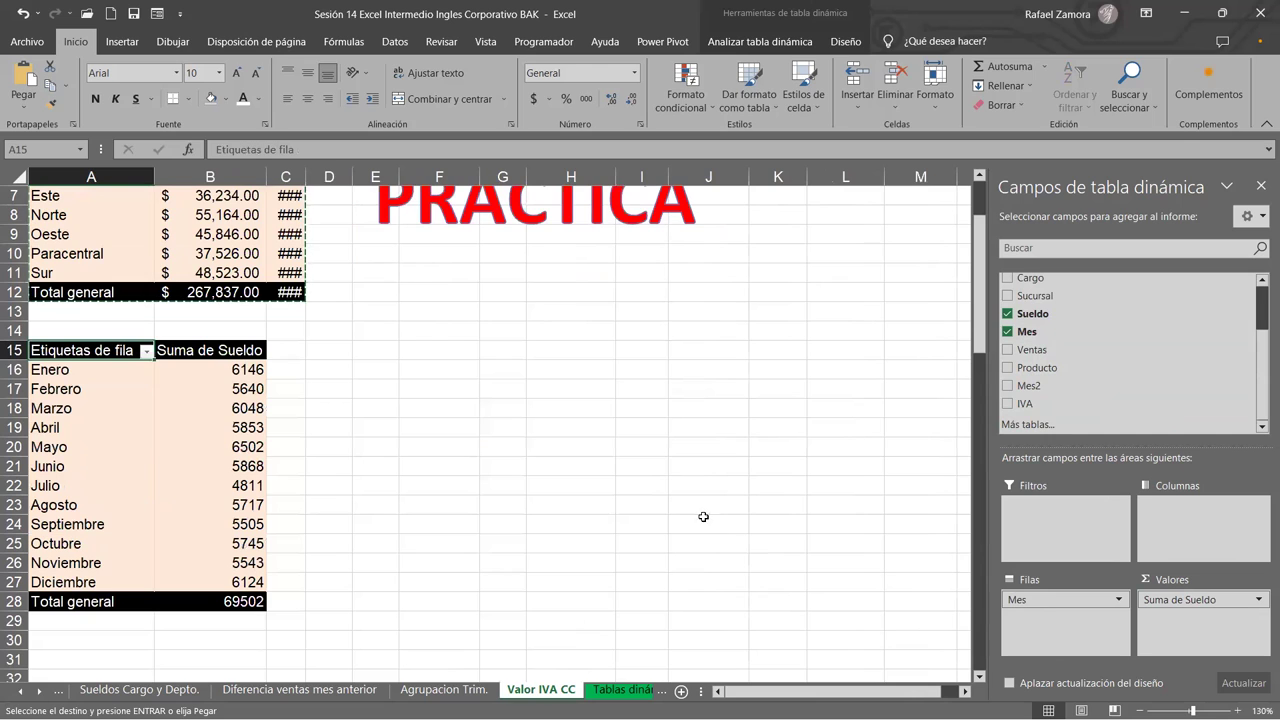
Apply a light green style from the Diseño gallery to the monthly Suma de Sueldo pivot.
{"action": "left_click", "coordinate": [234, 428]}
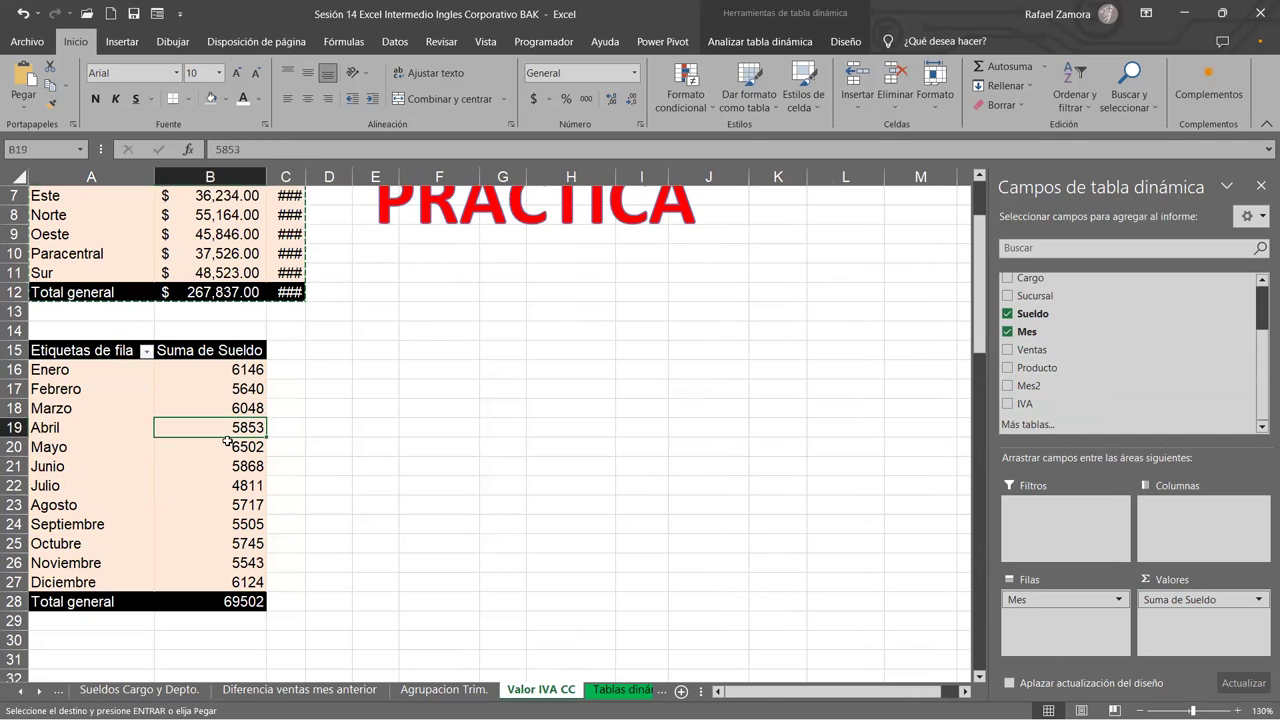
{"action": "left_click", "coordinate": [144, 436]}
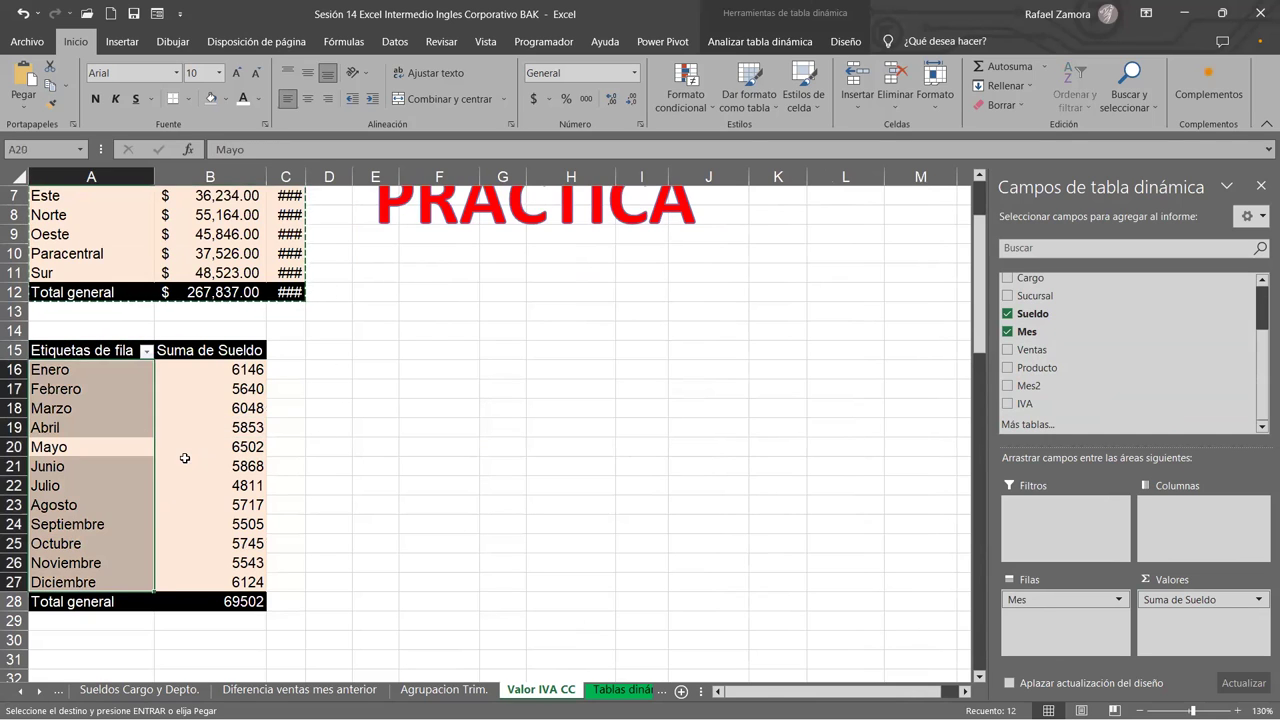
{"action": "left_click", "coordinate": [184, 460]}
{"action": "mouse_move", "coordinate": [265, 446]}
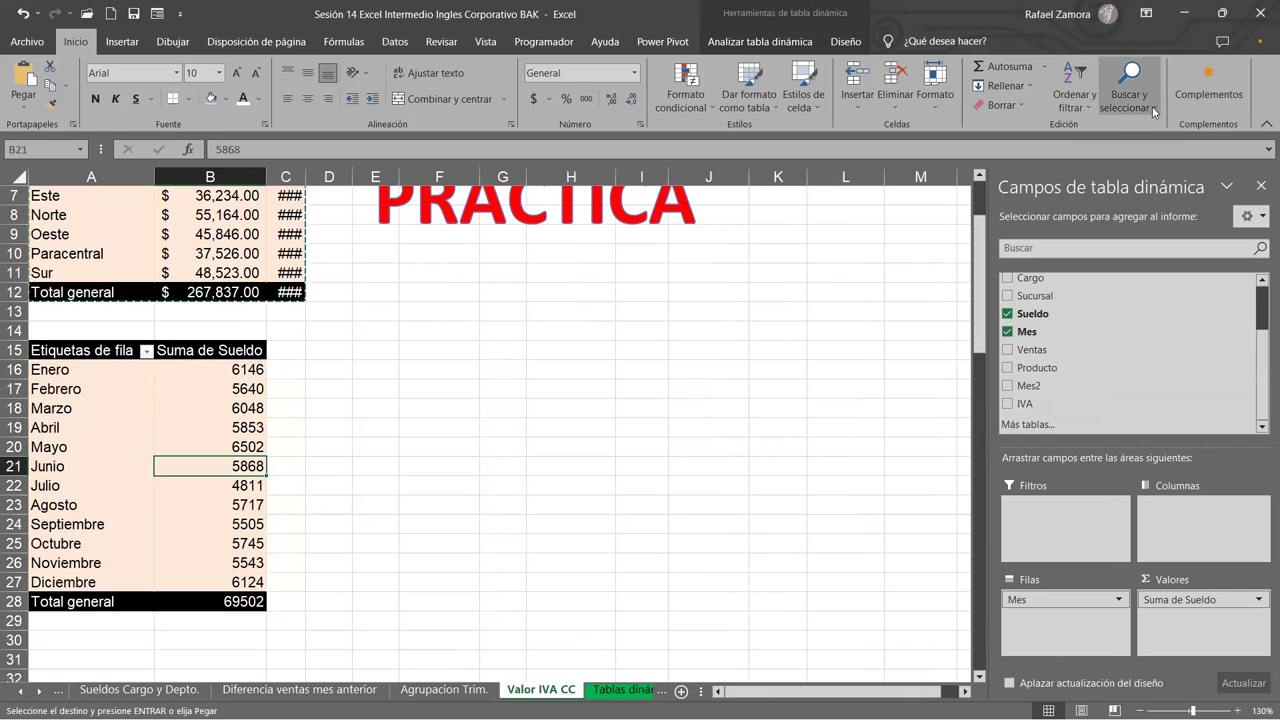
{"action": "left_click", "coordinate": [843, 38]}
{"action": "left_click", "coordinate": [760, 41]}
{"action": "left_click", "coordinate": [845, 41]}
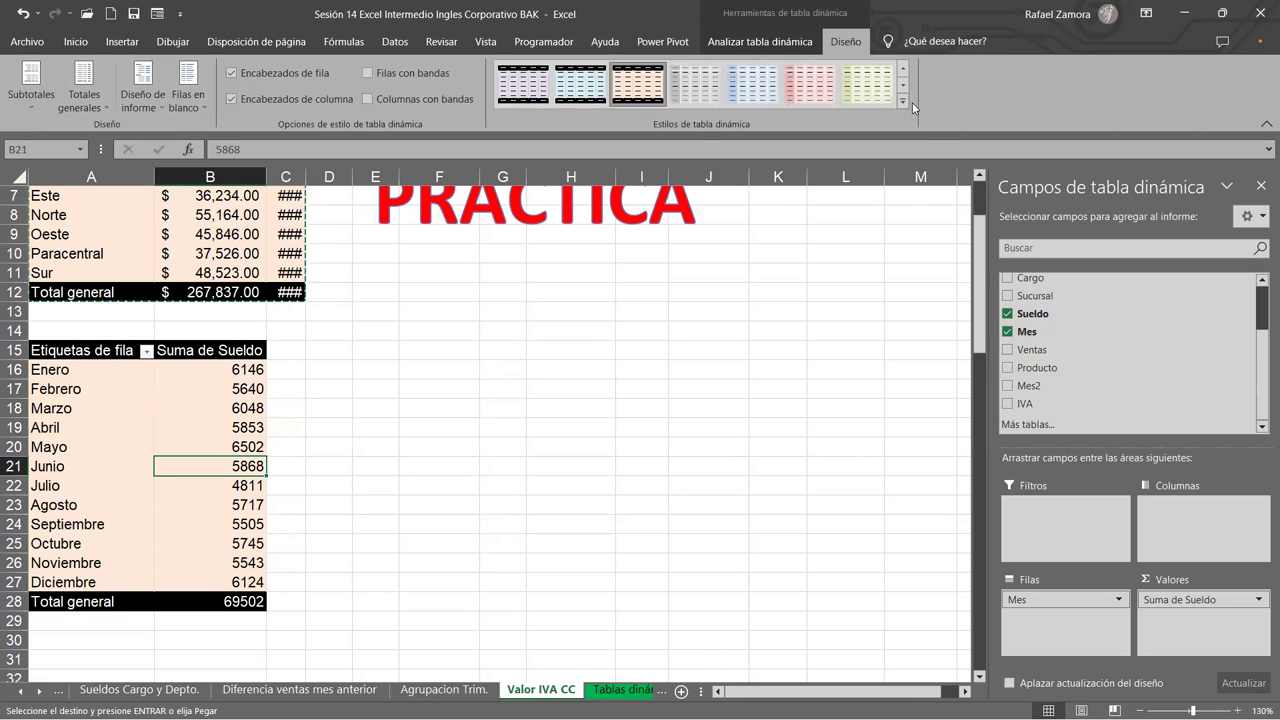
{"action": "left_click", "coordinate": [902, 101]}
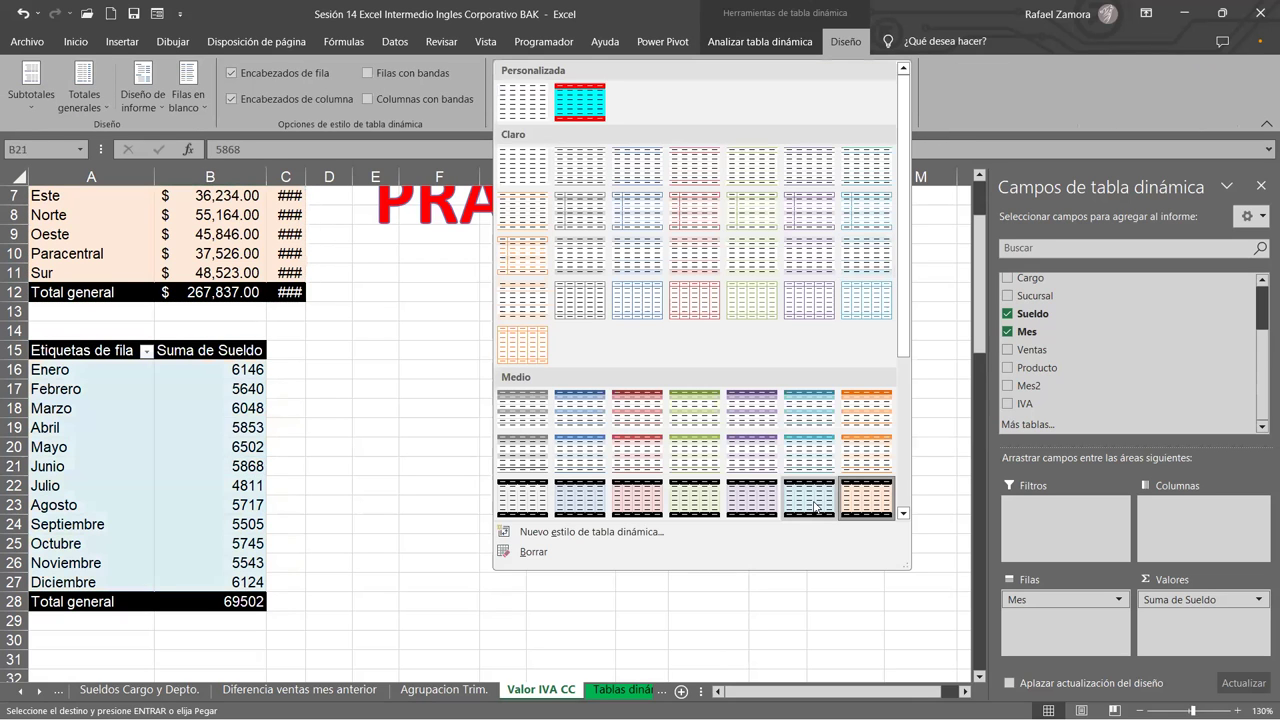
{"action": "left_click", "coordinate": [709, 503]}
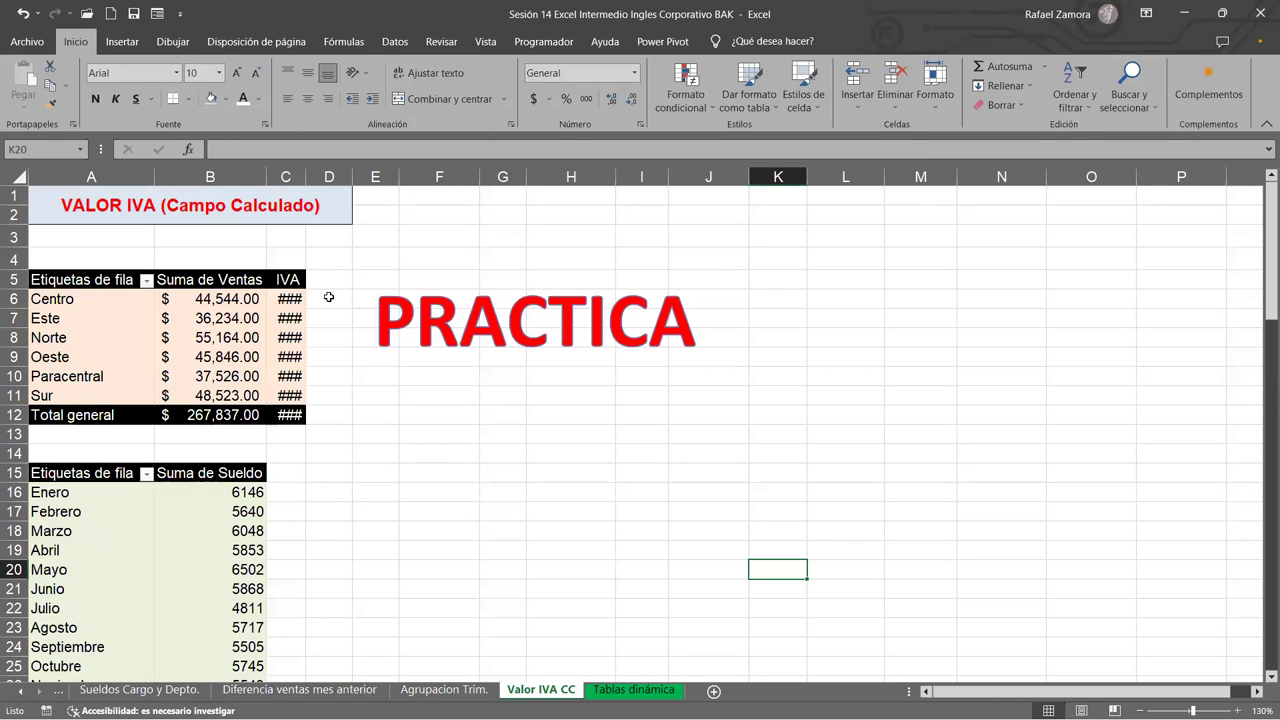
Widen column C for the IVA values and format the salary sums as Contabilidad with $ and two decimals.
{"action": "double_click", "coordinate": [309, 179]}
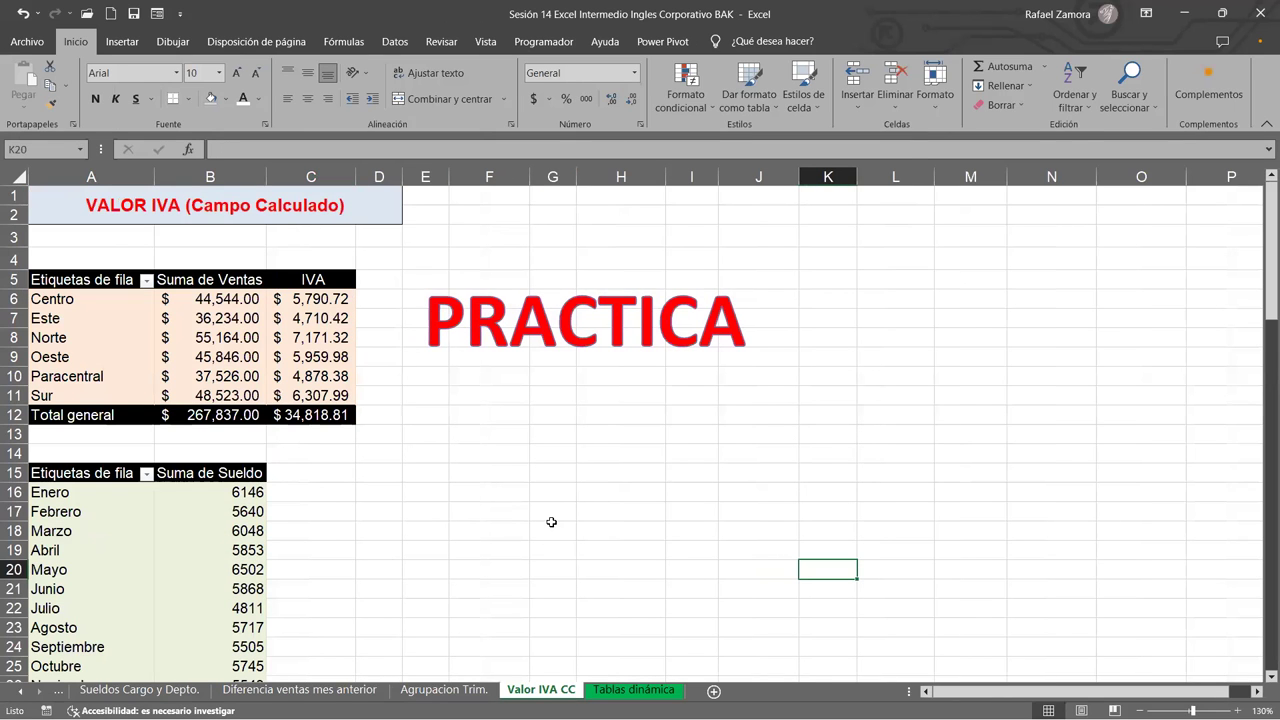
{"action": "scroll", "coordinate": [484, 524], "scroll_direction": "down", "scroll_amount": 2}
{"action": "left_click", "coordinate": [207, 438]}
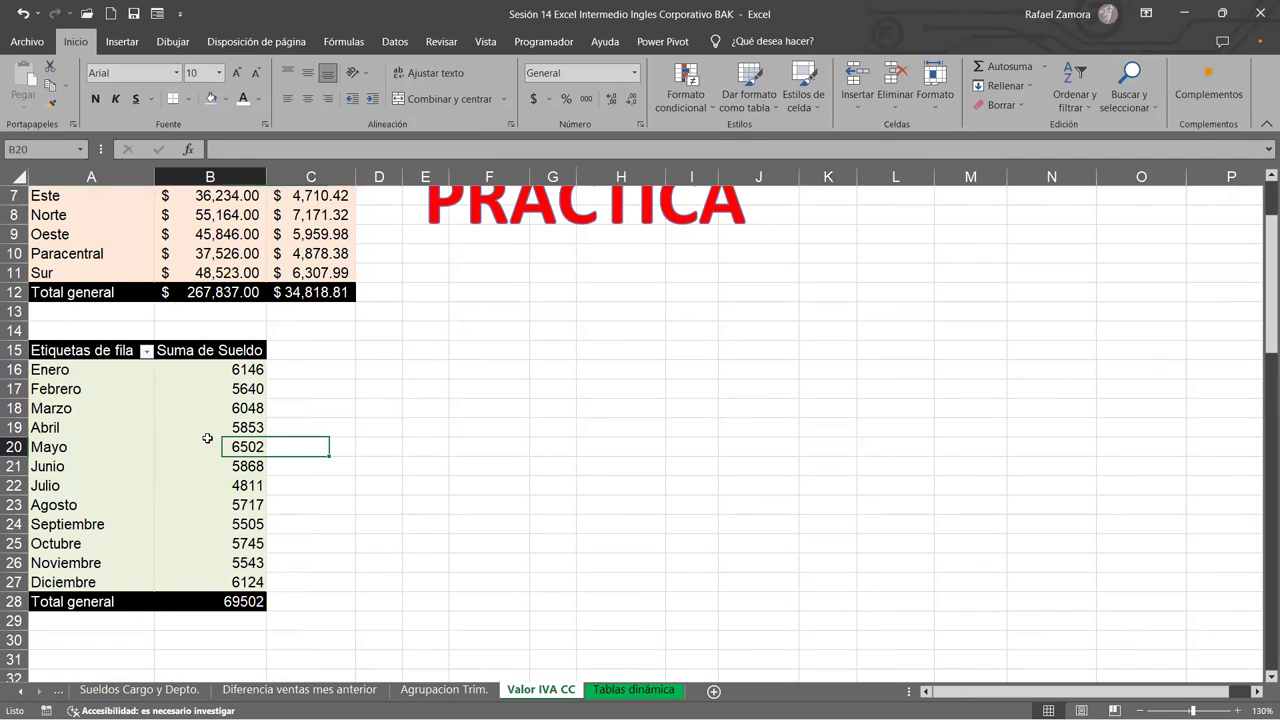
{"action": "right_click", "coordinate": [207, 438]}
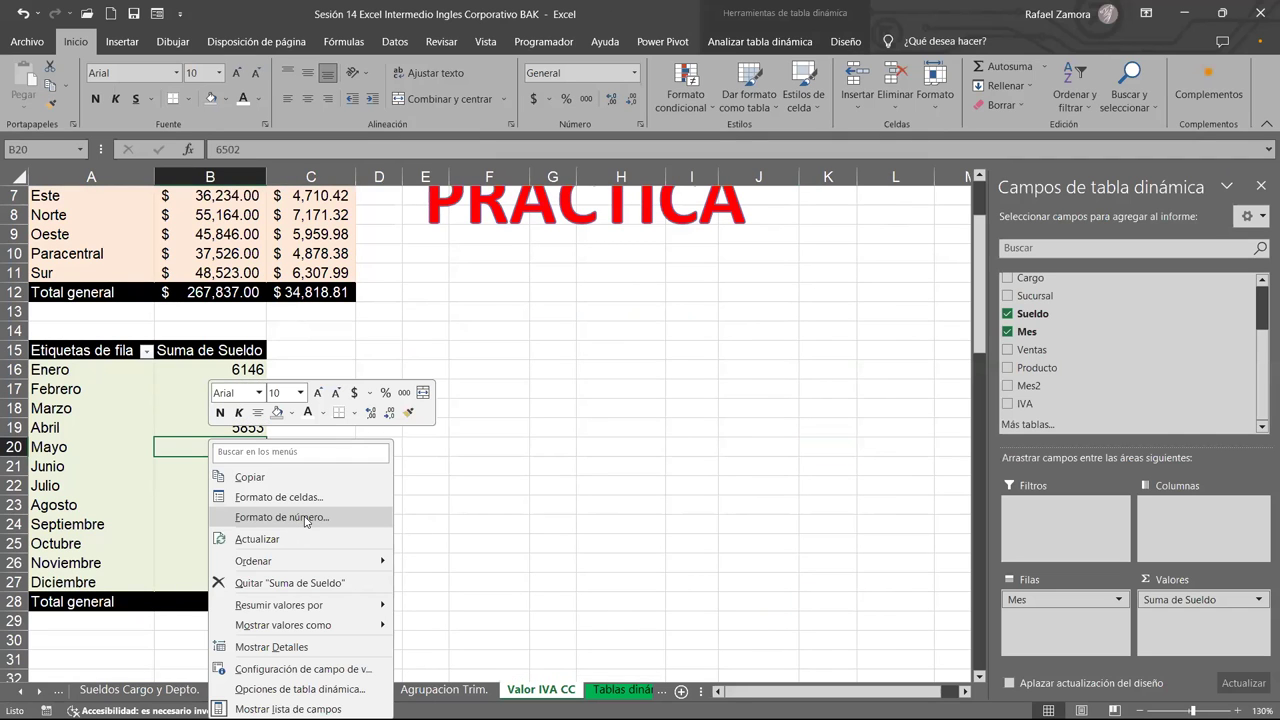
{"action": "left_click", "coordinate": [305, 519]}
{"action": "left_click", "coordinate": [120, 408]}
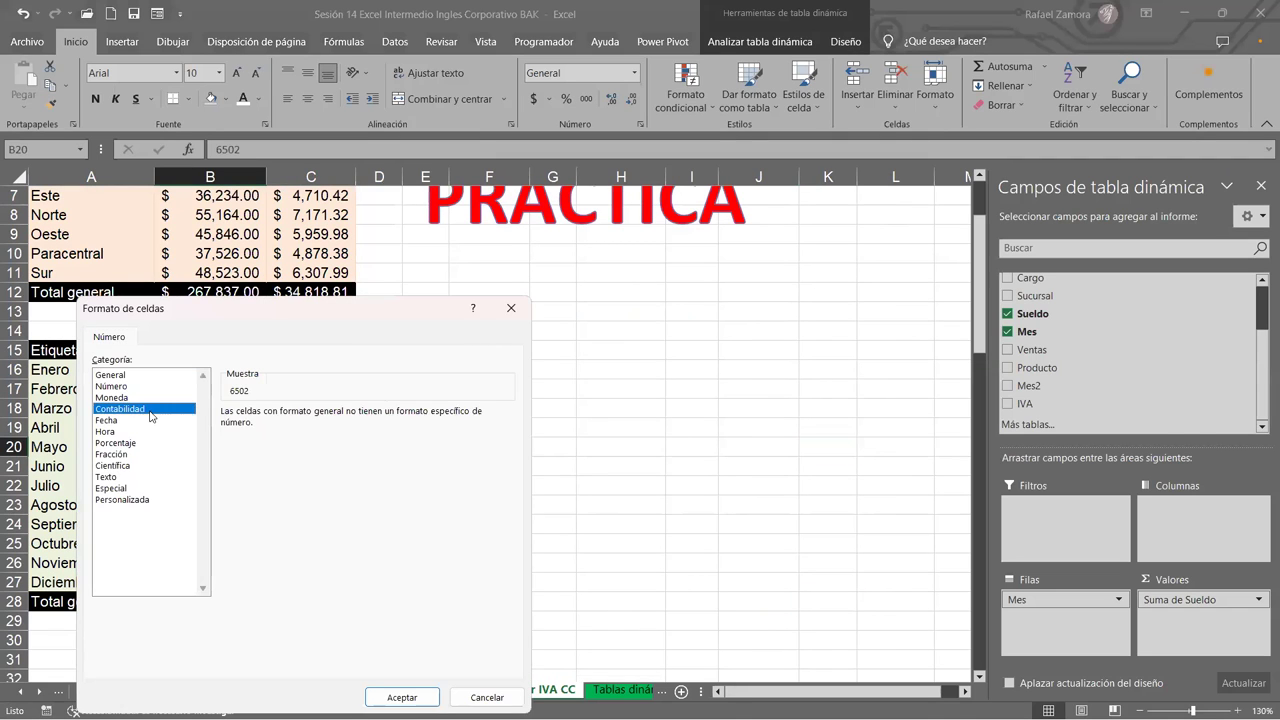
{"action": "left_click", "coordinate": [408, 697]}
{"action": "left_click", "coordinate": [640, 486]}
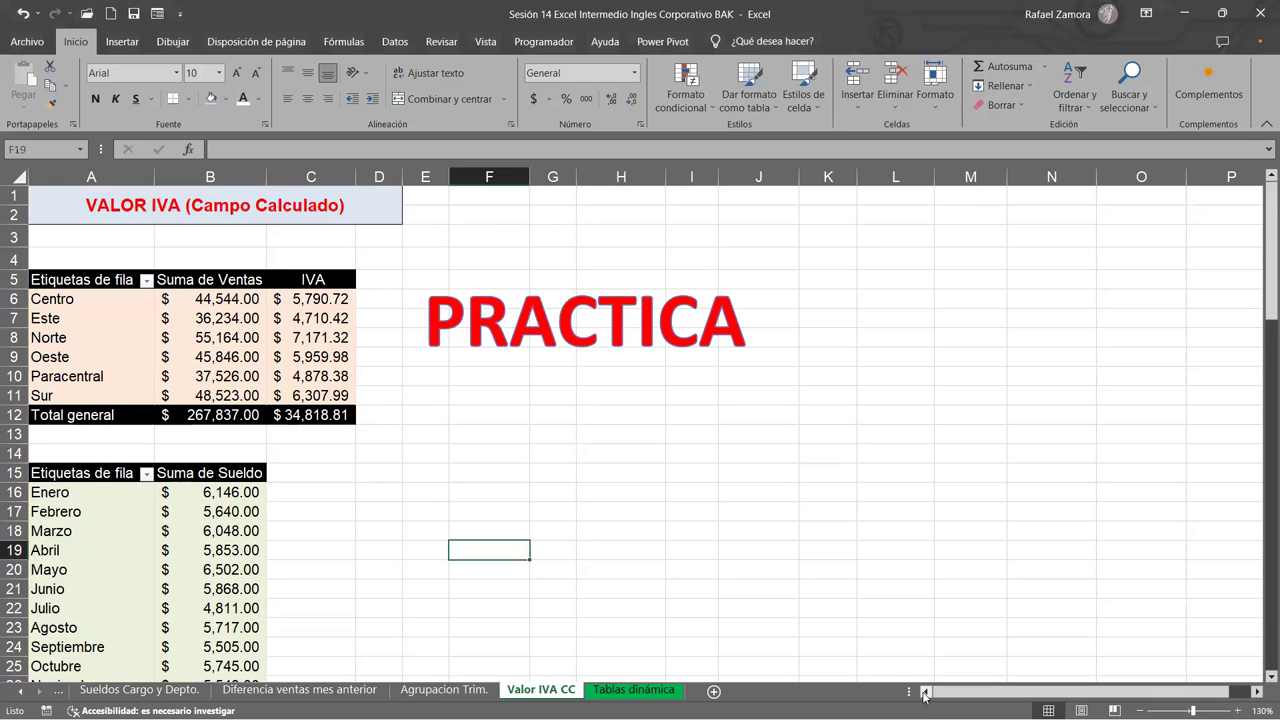
Review both tables, then select the branch sales and IVA pivot to show its field list.
{"action": "scroll", "coordinate": [334, 451], "scroll_direction": "down", "scroll_amount": 2}
{"action": "scroll", "coordinate": [300, 440], "scroll_direction": "down", "scroll_amount": 2}
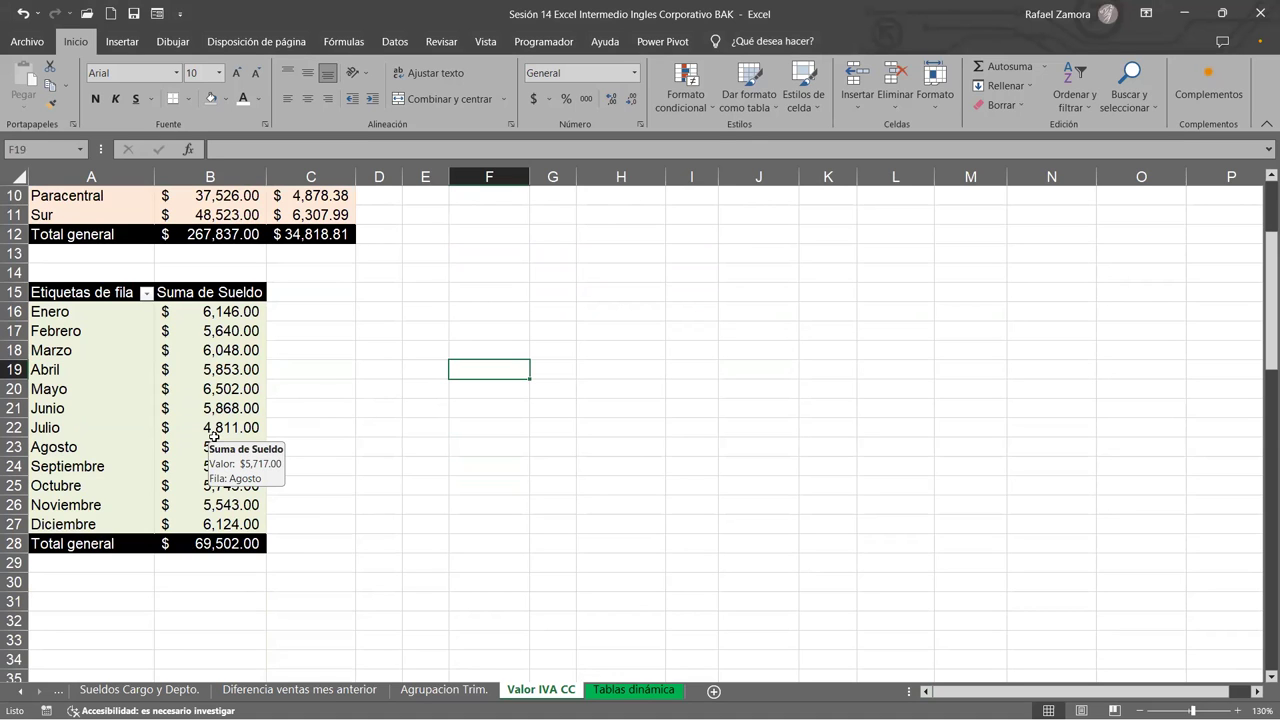
{"action": "scroll", "coordinate": [214, 437], "scroll_direction": "up", "scroll_amount": 3}
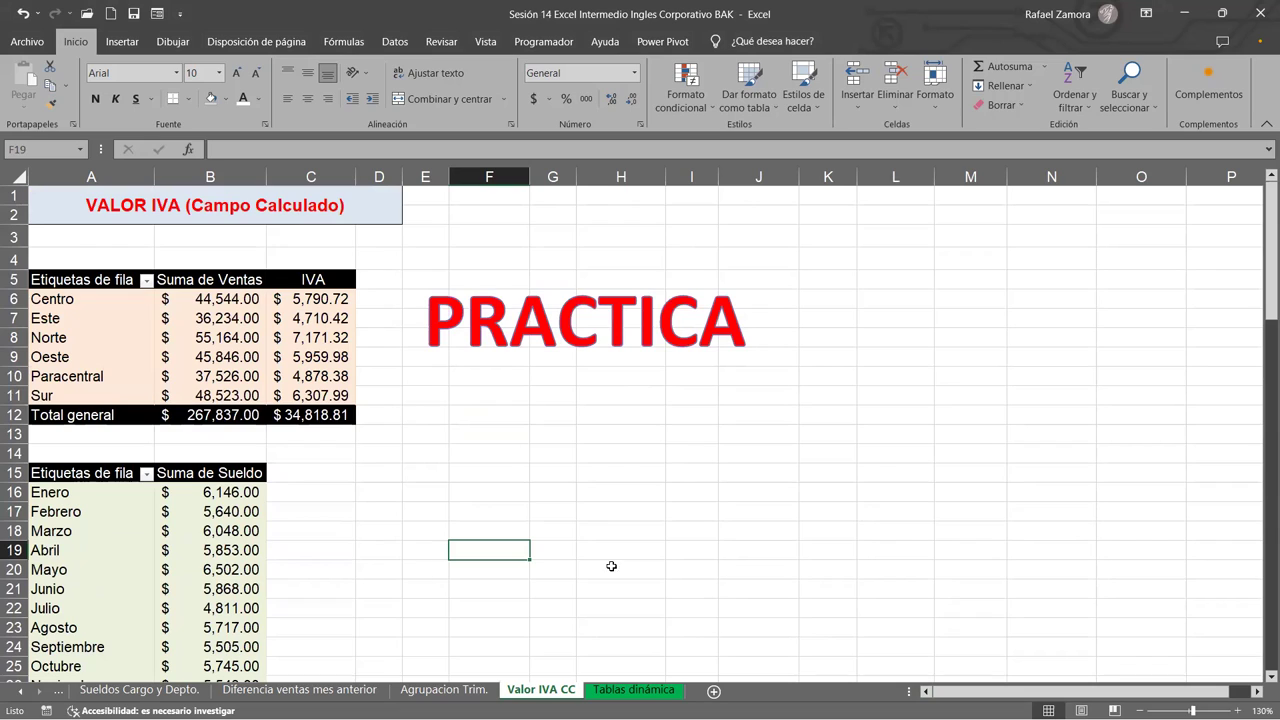
{"action": "left_click", "coordinate": [426, 570]}
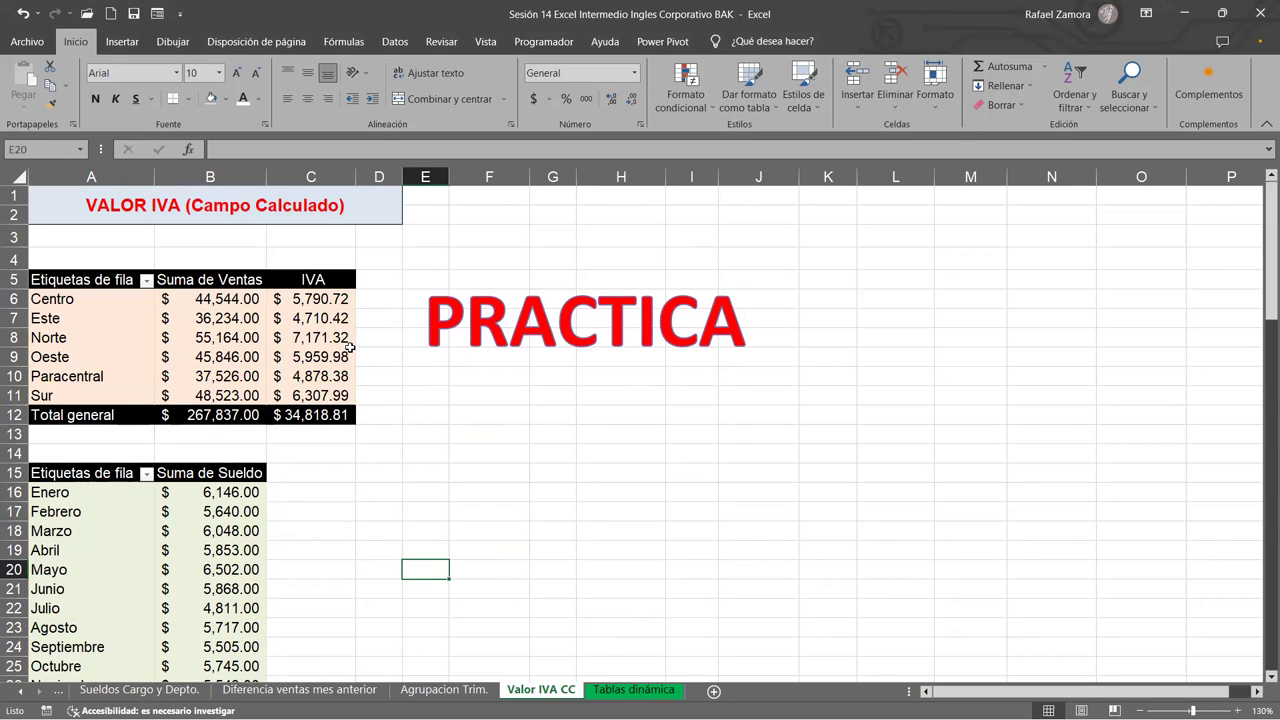
{"action": "left_click", "coordinate": [284, 320]}
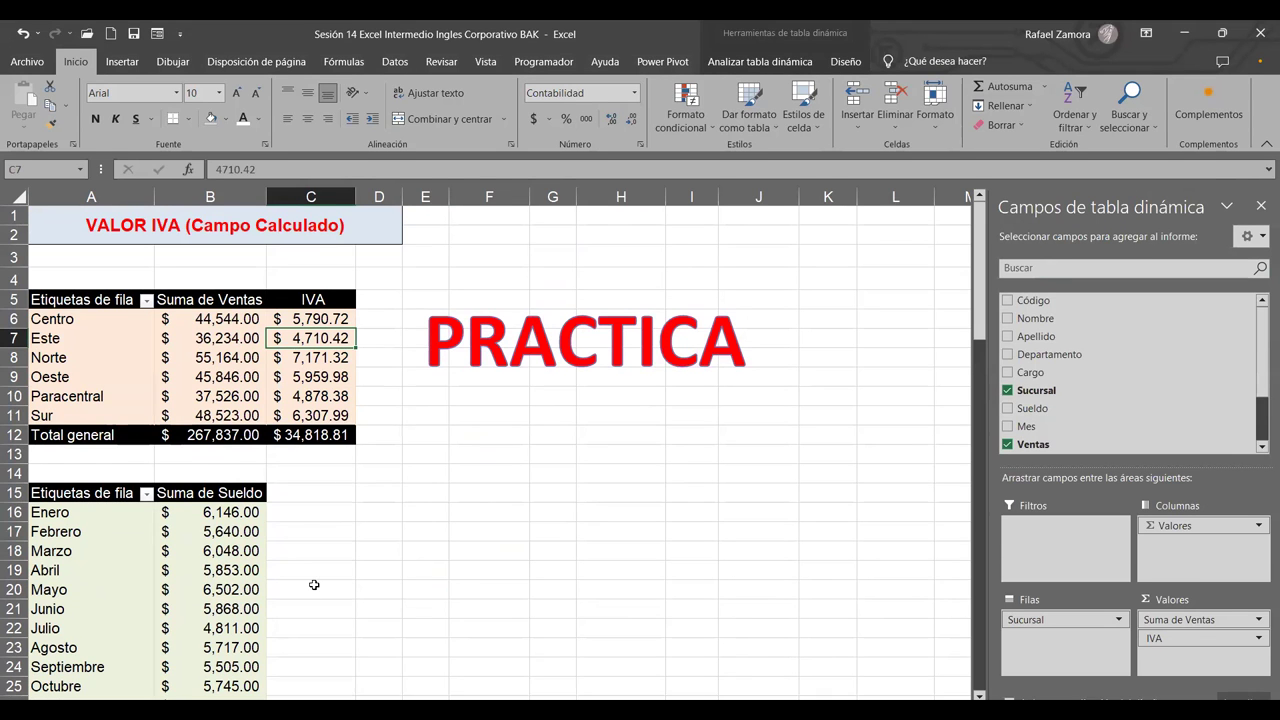
Select a Suma de Sueldo cell in the monthly salary pivot and show the Analizar tabla dinámica tools.
{"action": "left_click", "coordinate": [347, 552]}
{"action": "scroll", "coordinate": [340, 564], "scroll_direction": "down", "scroll_amount": 2}
{"action": "left_click", "coordinate": [232, 481]}
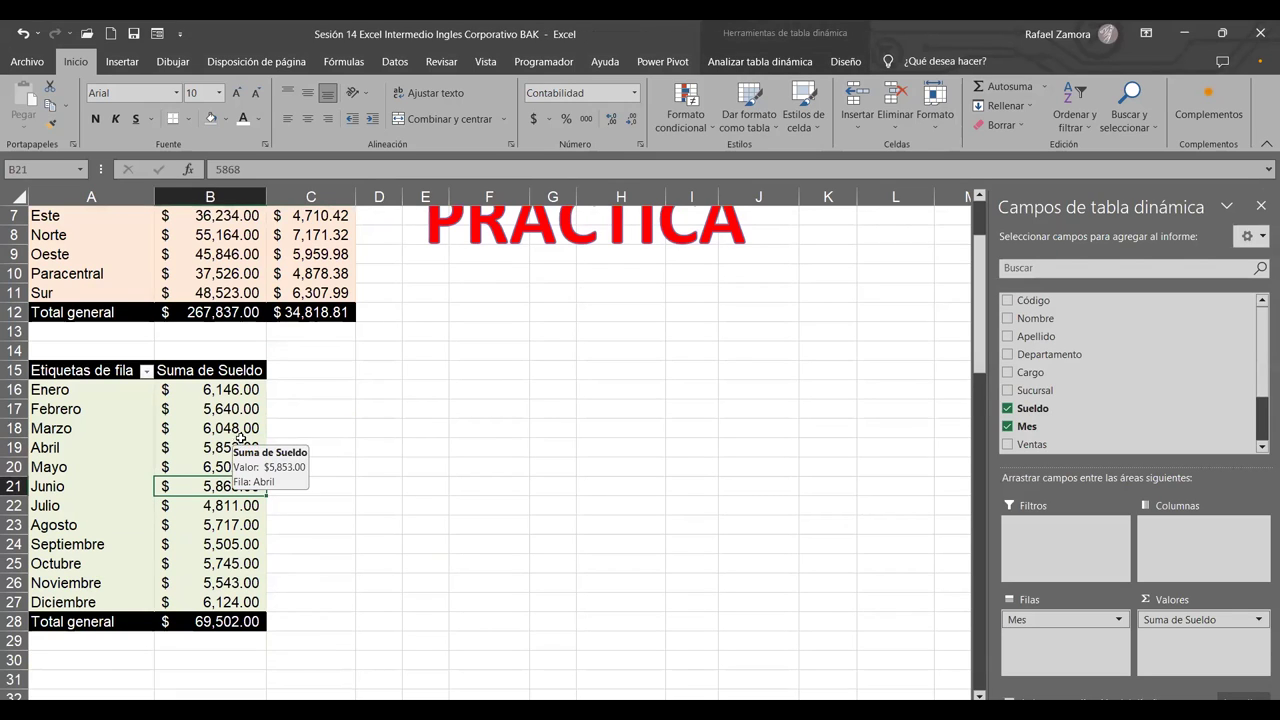
{"action": "mouse_move", "coordinate": [242, 434]}
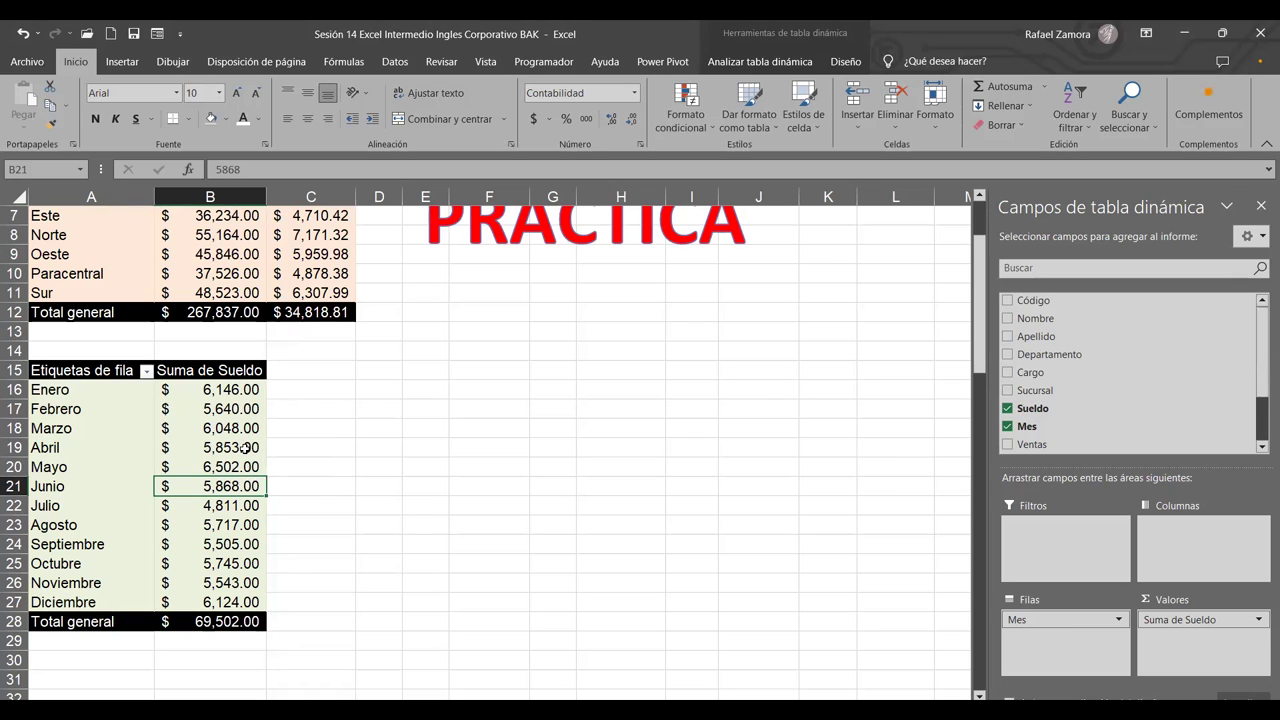
{"action": "mouse_move", "coordinate": [244, 448]}
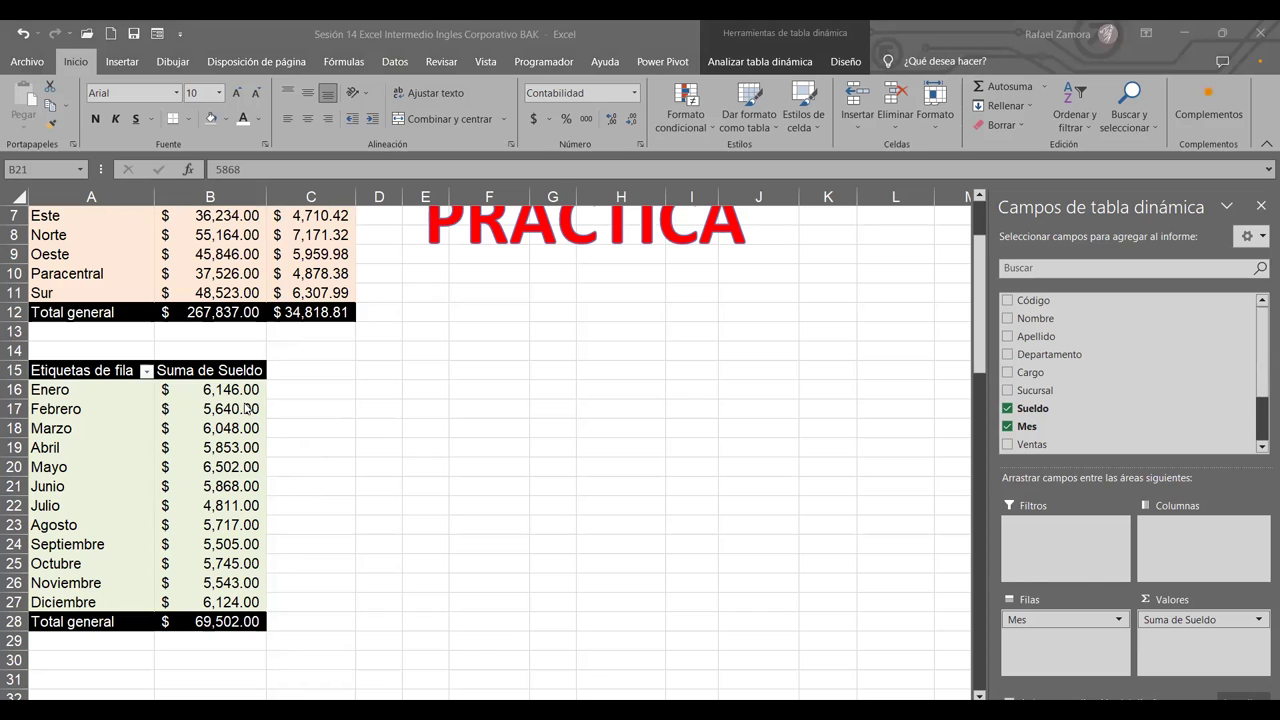
{"action": "left_click", "coordinate": [247, 408]}
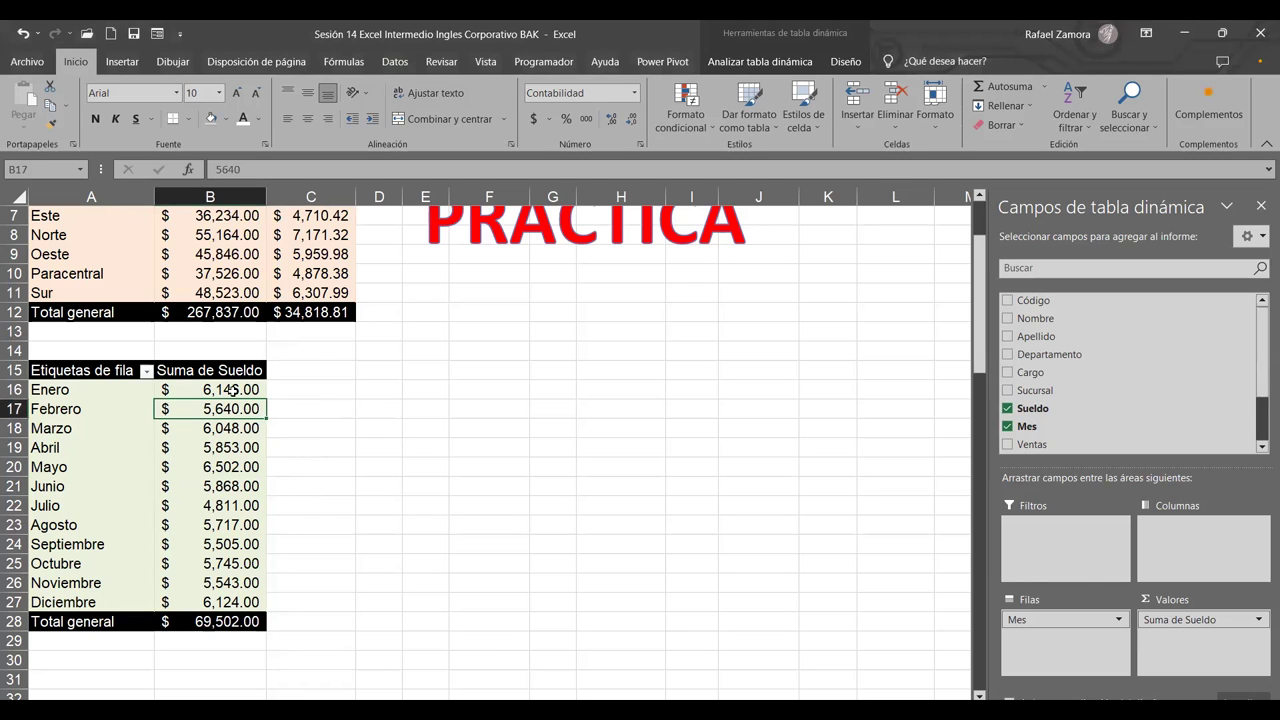
{"action": "scroll", "coordinate": [240, 486], "scroll_direction": "down", "scroll_amount": 1}
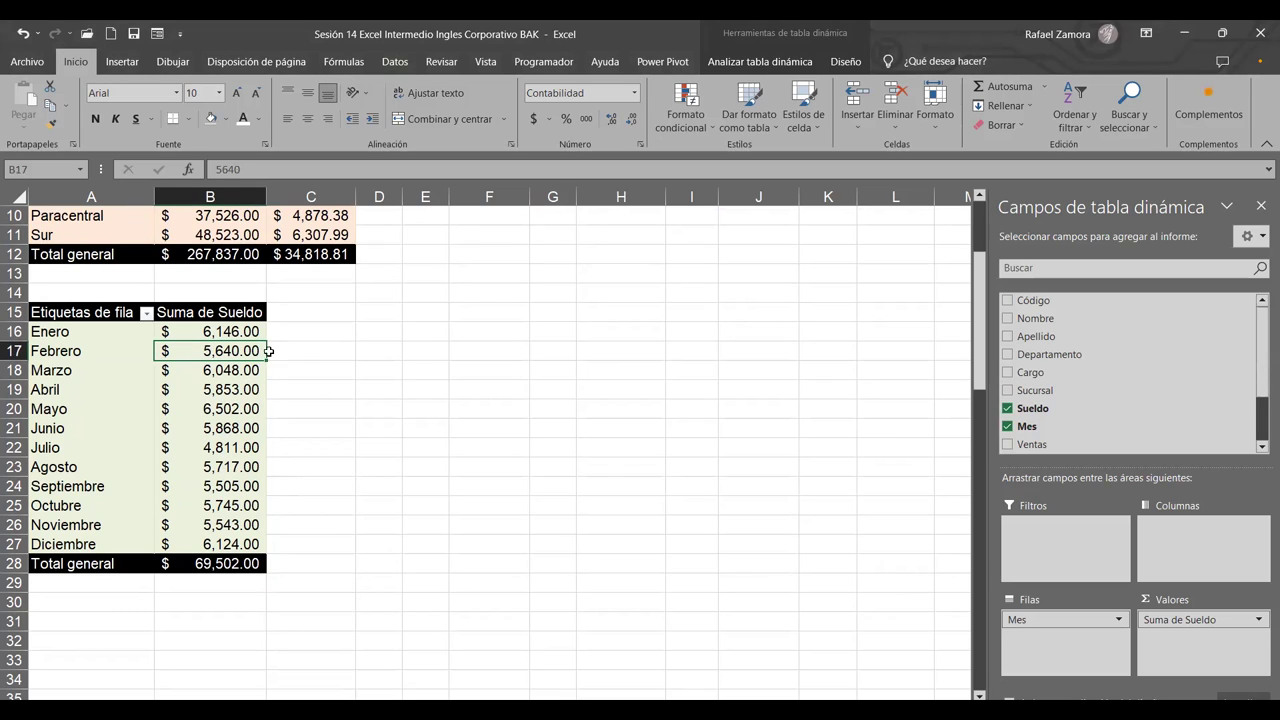
{"action": "mouse_move", "coordinate": [227, 371]}
{"action": "left_click", "coordinate": [778, 62]}
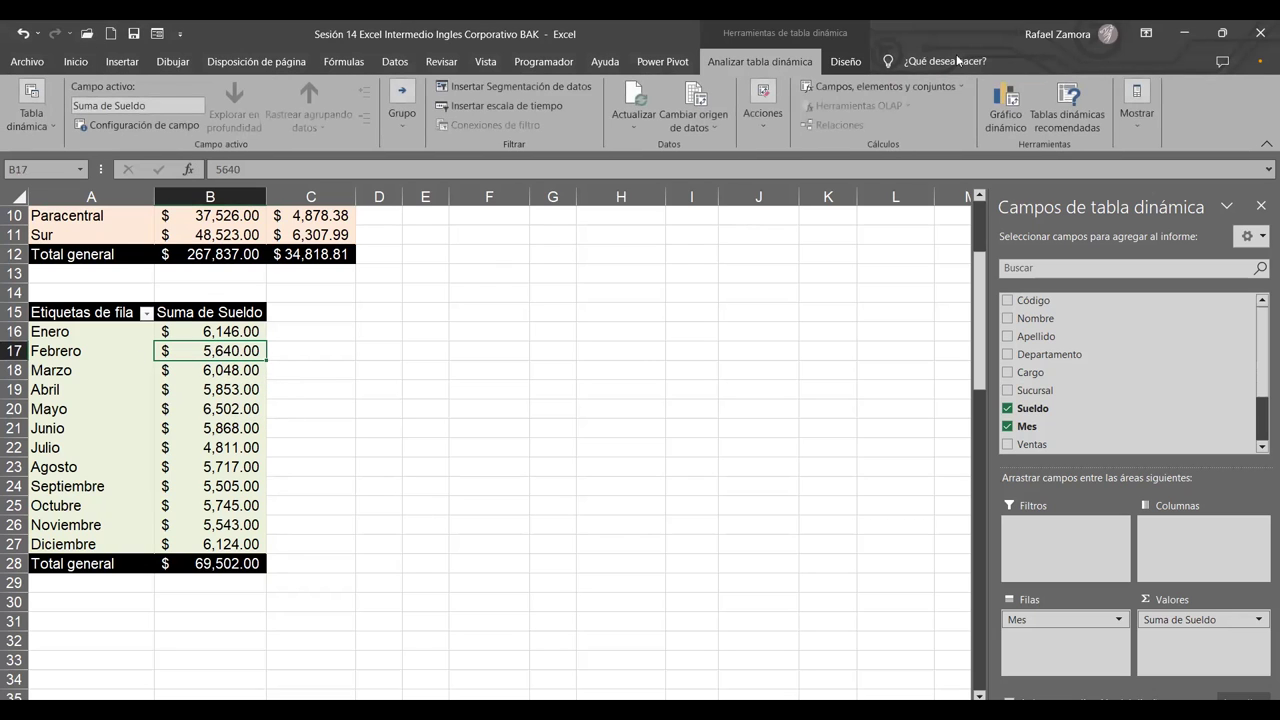
Start a new calculated field with Campo calculado and select its default name Campo1.
{"action": "left_click", "coordinate": [897, 88]}
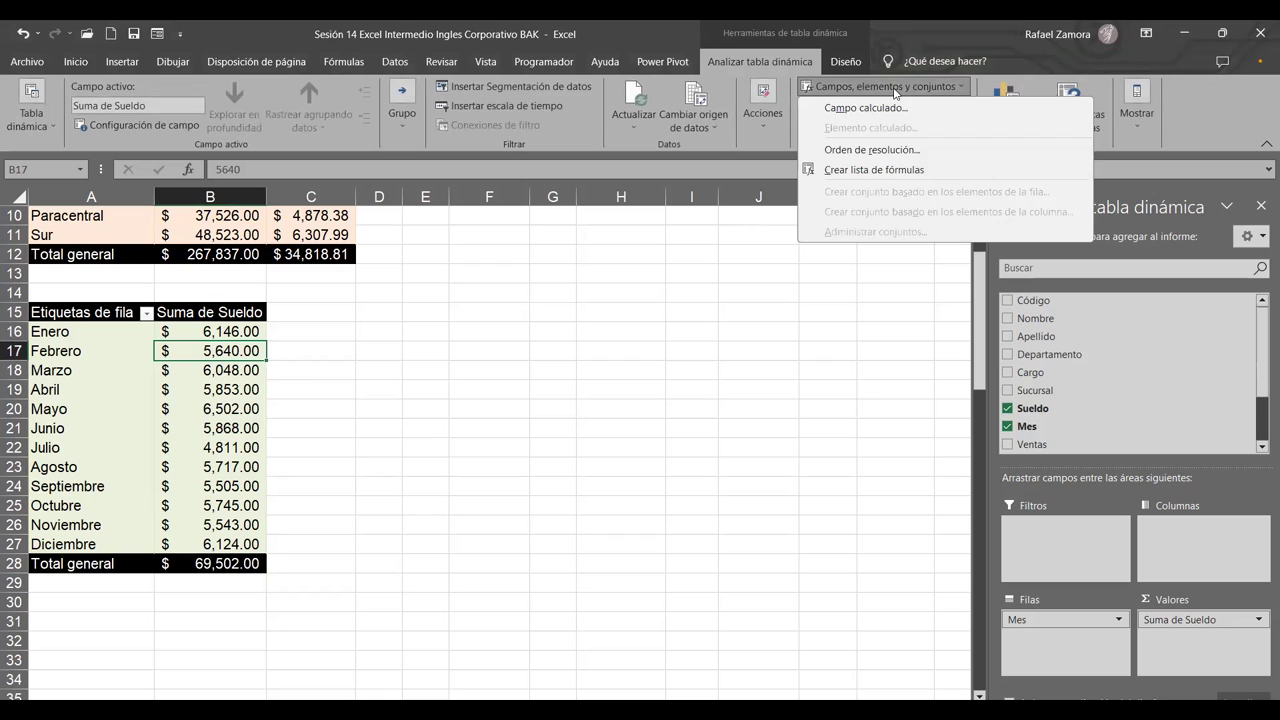
{"action": "left_click", "coordinate": [874, 108]}
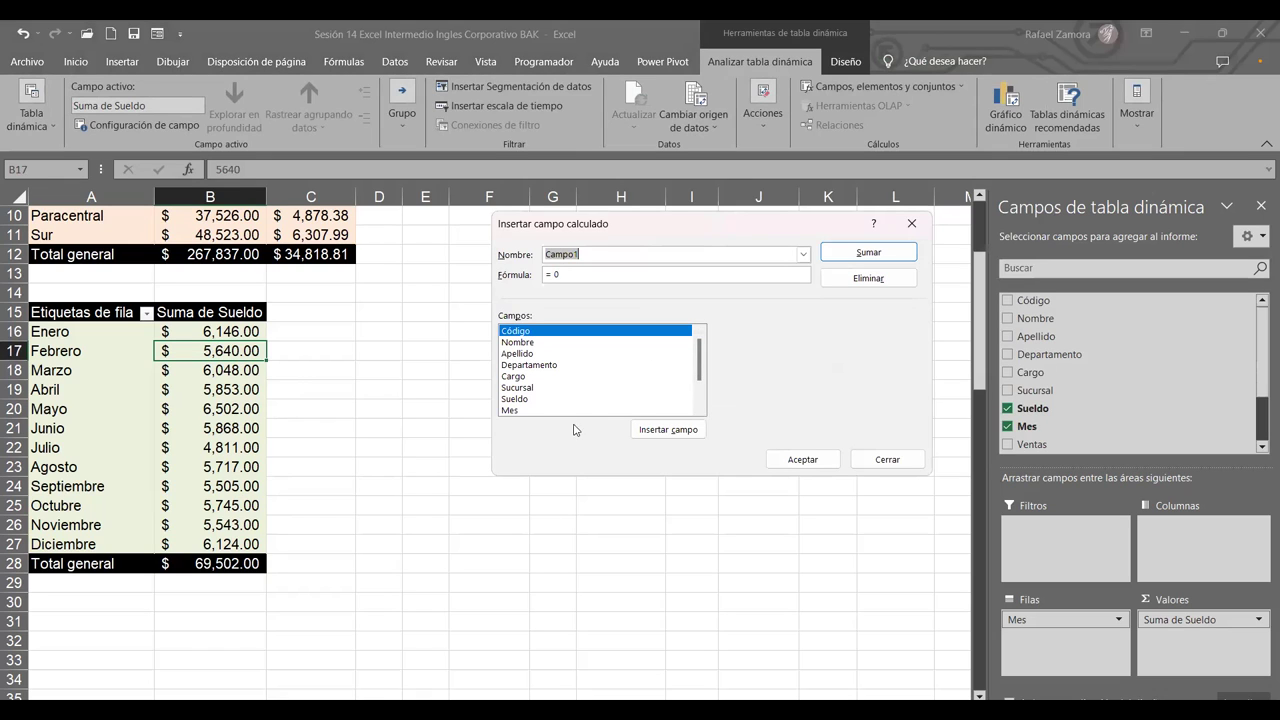
{"action": "scroll", "coordinate": [563, 398], "scroll_direction": "down", "scroll_amount": 2}
{"action": "left_click", "coordinate": [514, 411]}
{"action": "scroll", "coordinate": [598, 392], "scroll_direction": "up", "scroll_amount": 1}
{"action": "scroll", "coordinate": [598, 392], "scroll_direction": "up", "scroll_amount": 1}
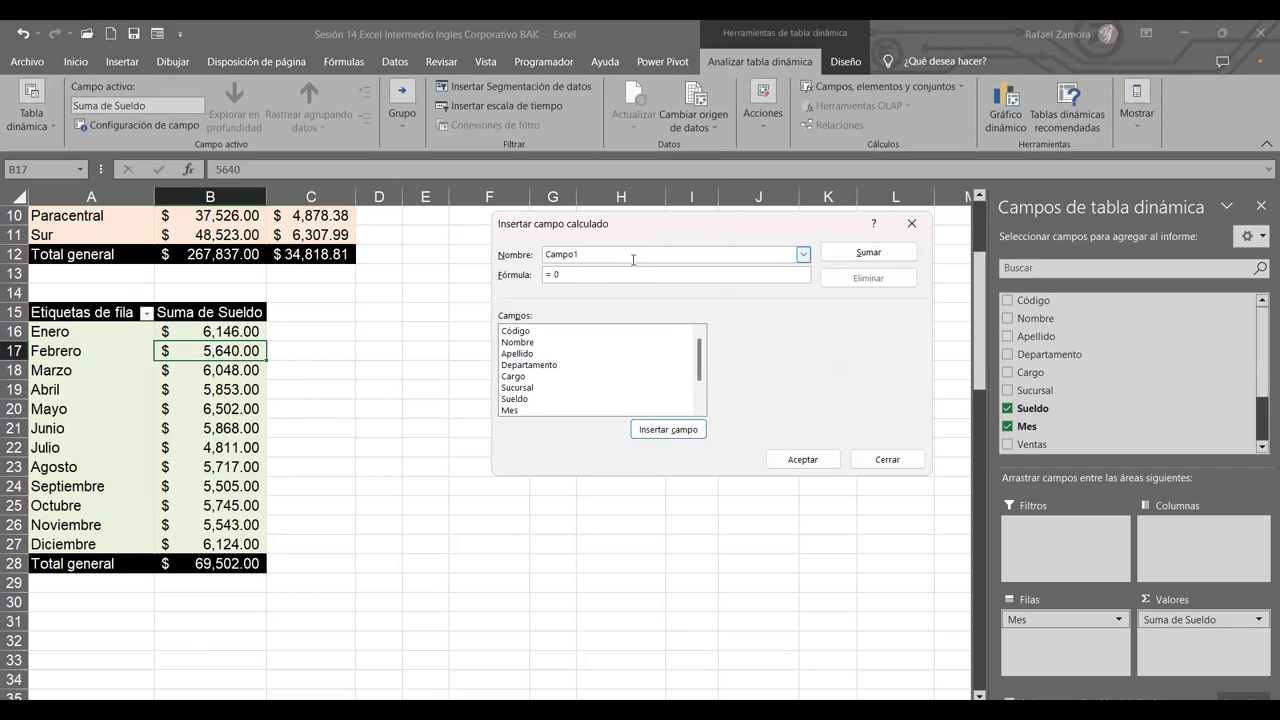
{"action": "left_click_drag", "start_coordinate": [616, 257], "coordinate": [337, 255]}
{"action": "type", "text": "bO"}
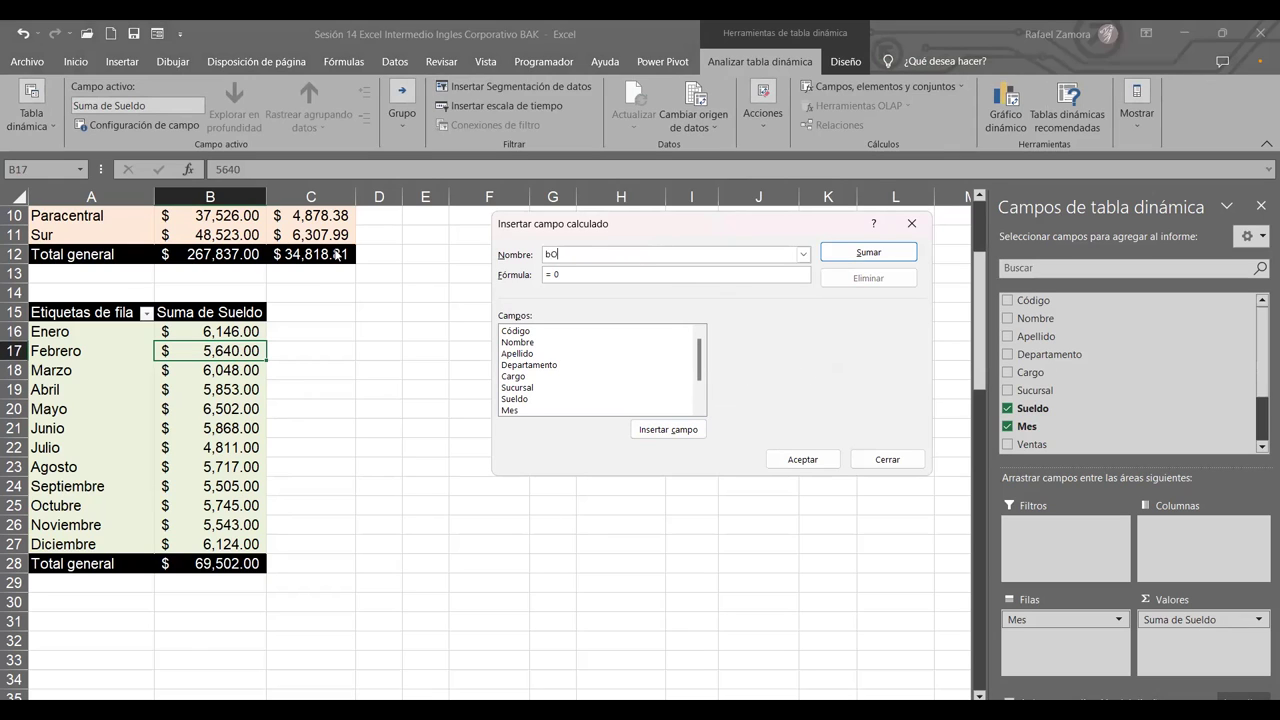
Name the calculated field BONO and begin its formula with = SI(.
{"action": "key", "text": "BackSpace"}
{"action": "type", "text": "BONO"}
{"action": "key", "text": "BackSpace"}
{"action": "type", "text": "SI"}
{"action": "type", "text": "(("}
Complete the BONO formula as = SI( Sueldo>6000, Sueldo*3%,0) and add it with Sumar.
{"action": "type", "text": "("}
{"action": "left_click", "coordinate": [525, 400]}
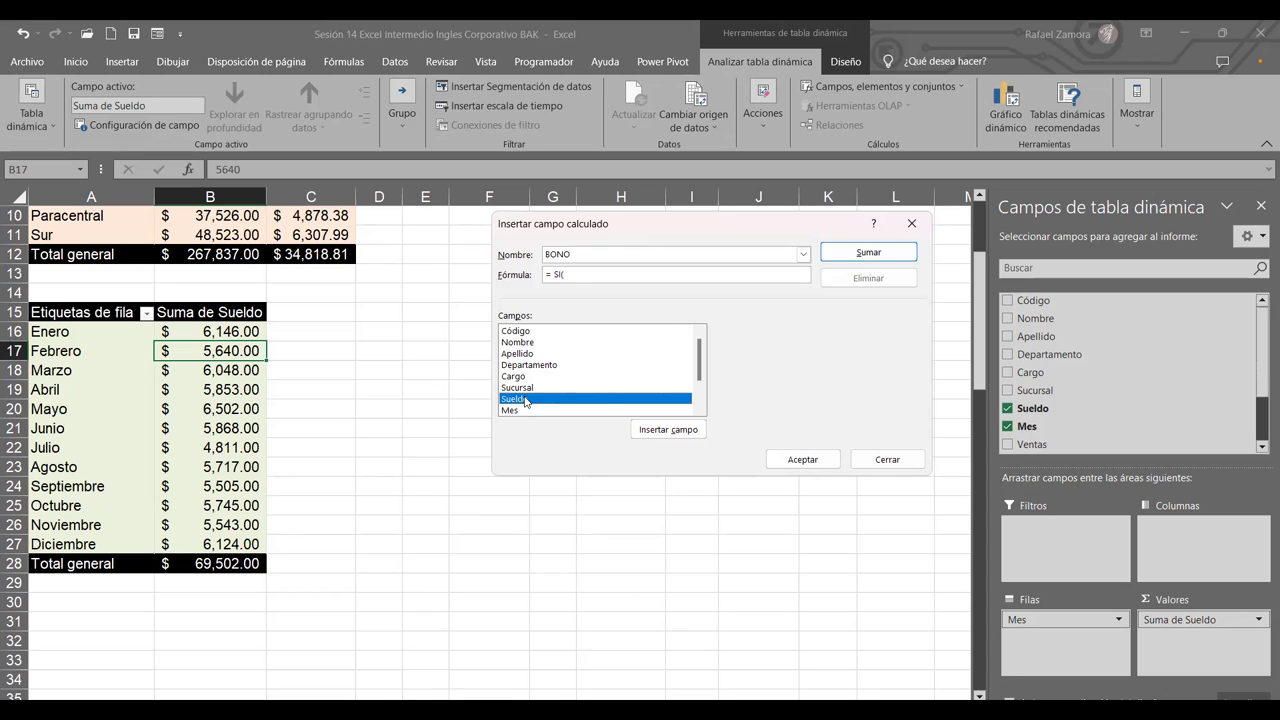
{"action": "left_click", "coordinate": [676, 434]}
{"action": "type", "text": ">6000,"}
{"action": "left_click", "coordinate": [660, 428]}
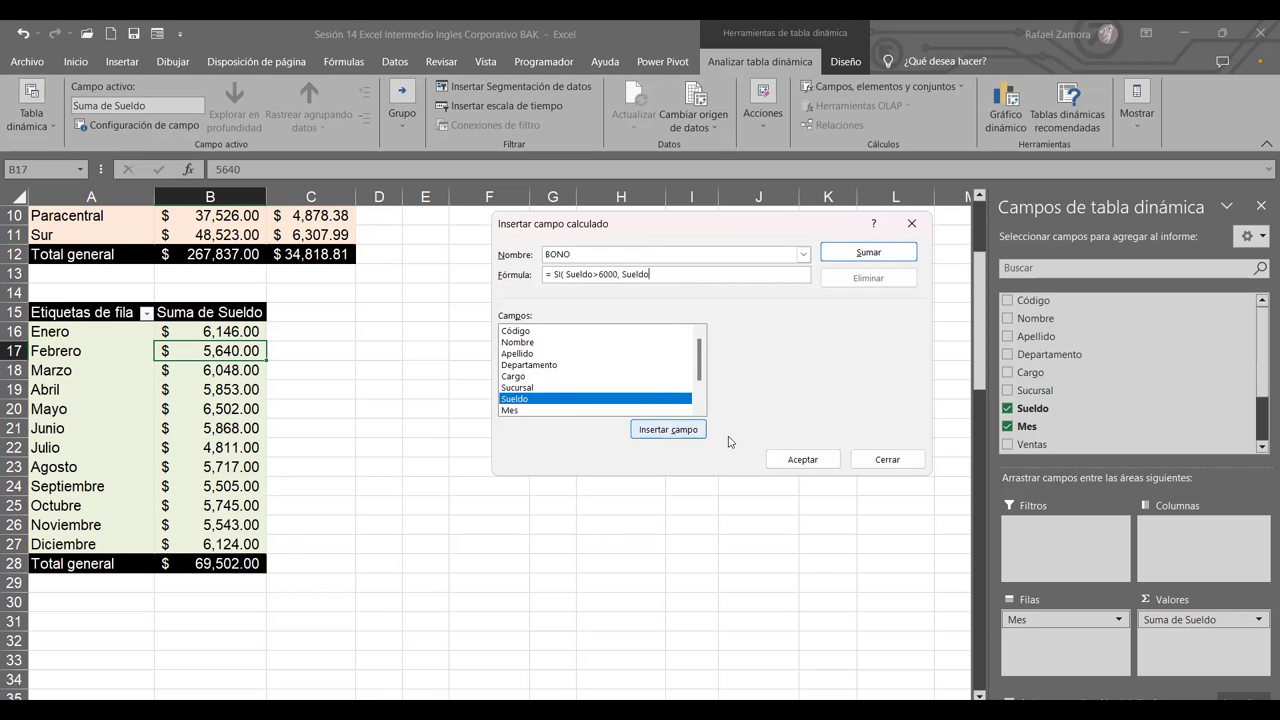
{"action": "type", "text": "3%"}
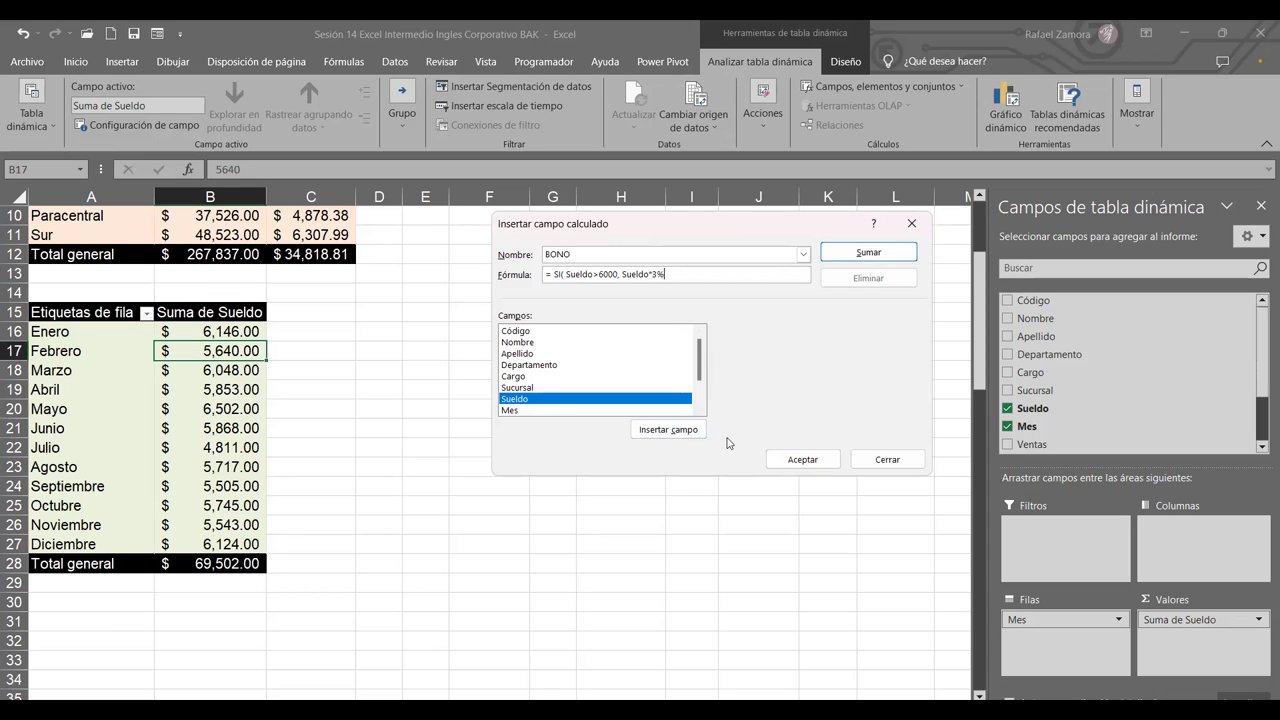
{"action": "type", "text": ","}
{"action": "type", "text": "0"}
{"action": "type", "text": ")"}
{"action": "left_click", "coordinate": [868, 253]}
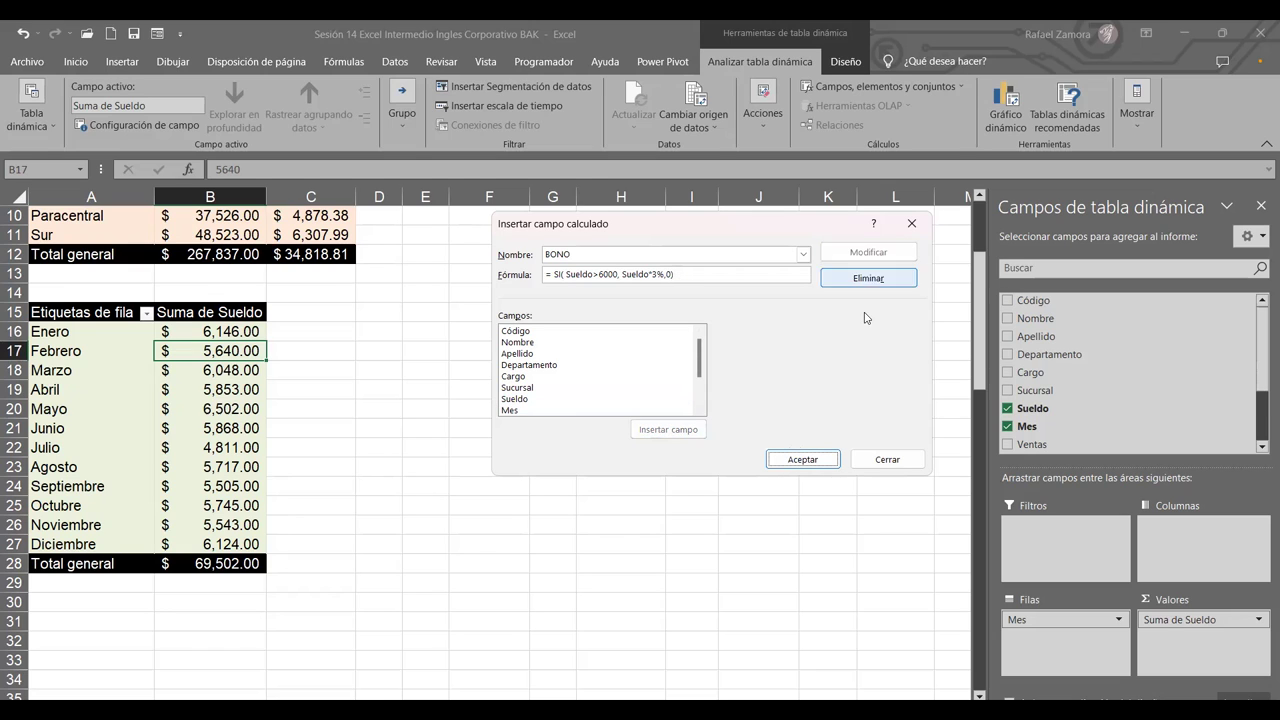
Confirm the BONO field and rename its Suma de BONO pivot header to BONO.
{"action": "left_click", "coordinate": [804, 459]}
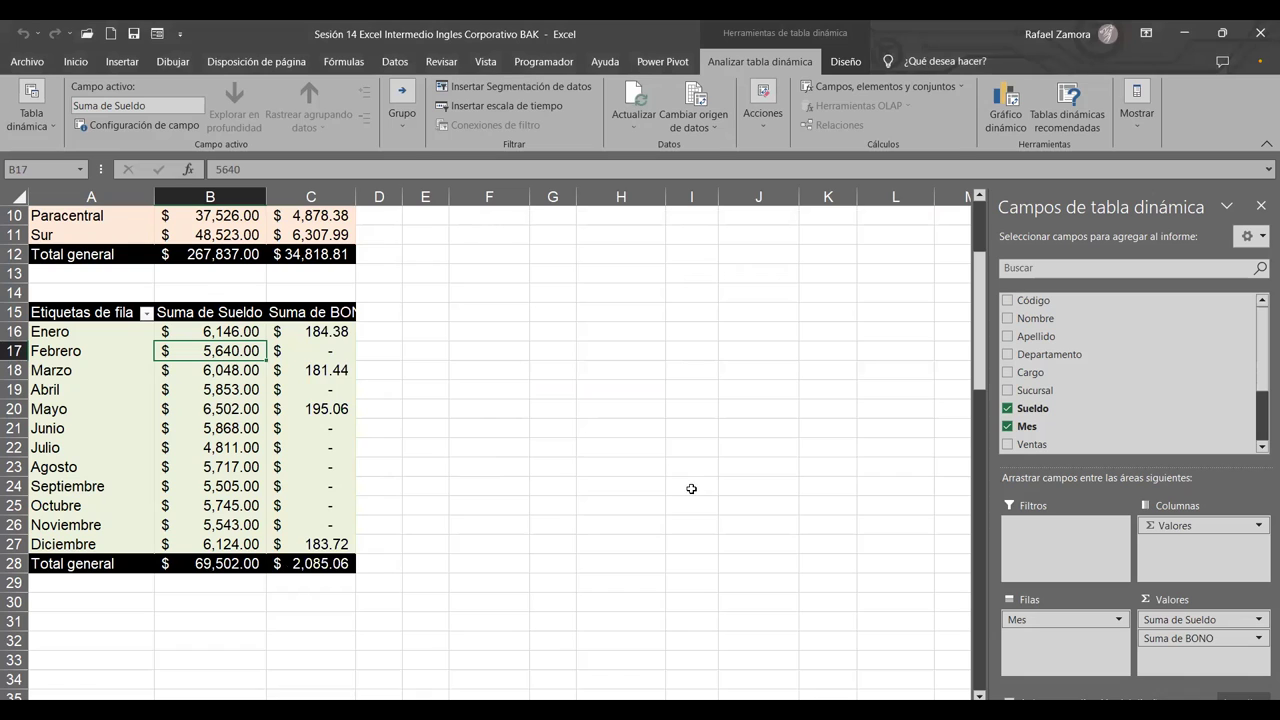
{"action": "left_click", "coordinate": [325, 307]}
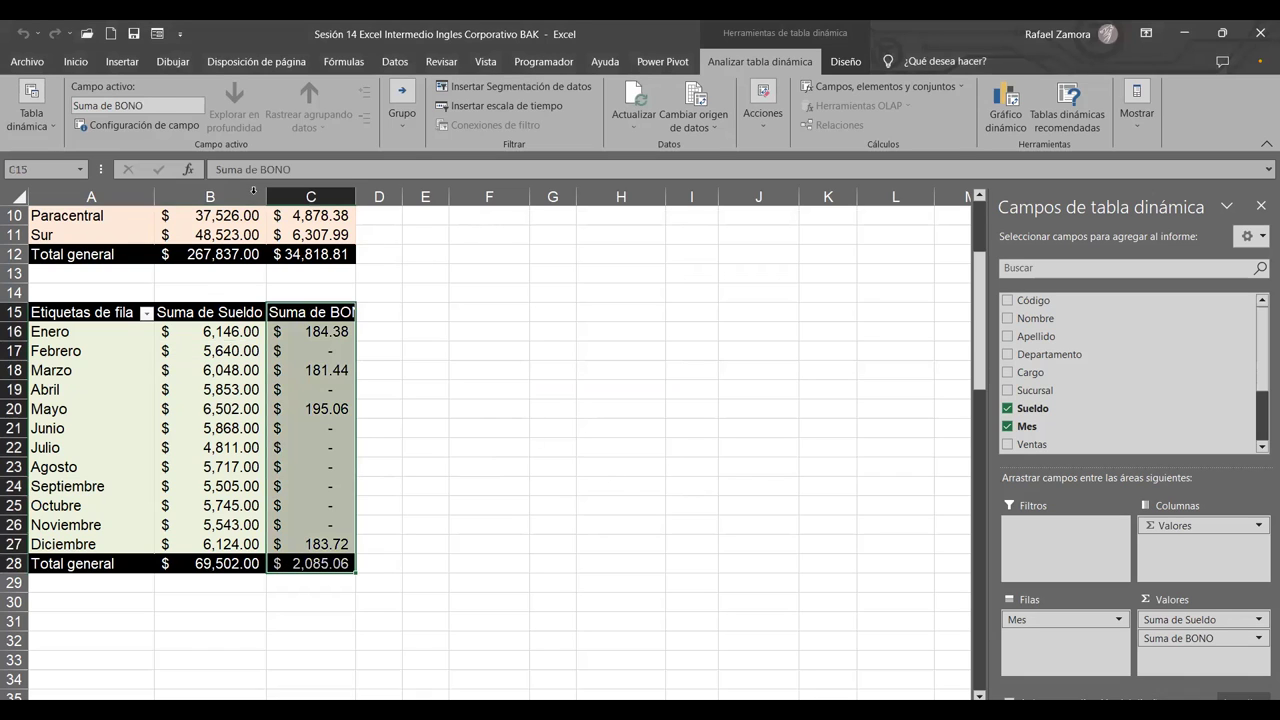
{"action": "left_click_drag", "start_coordinate": [253, 170], "coordinate": [216, 170]}
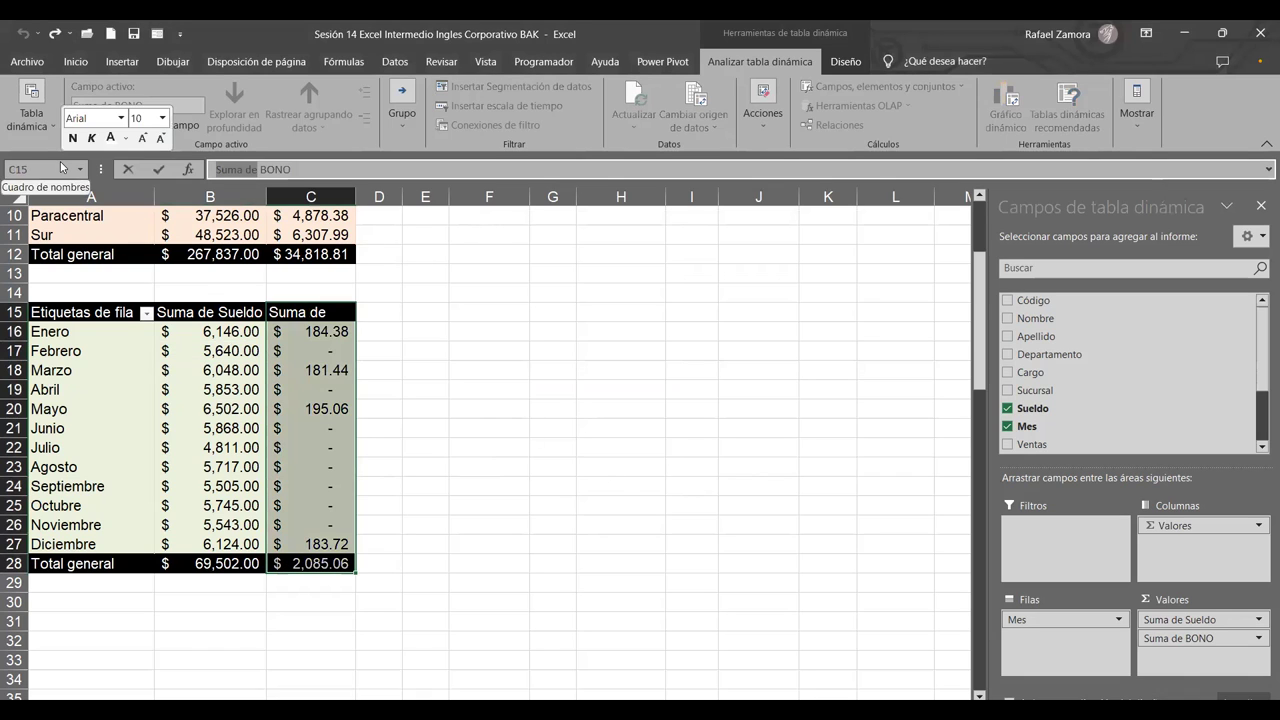
{"action": "key", "text": "BackSpace"}
{"action": "key", "text": "Return"}
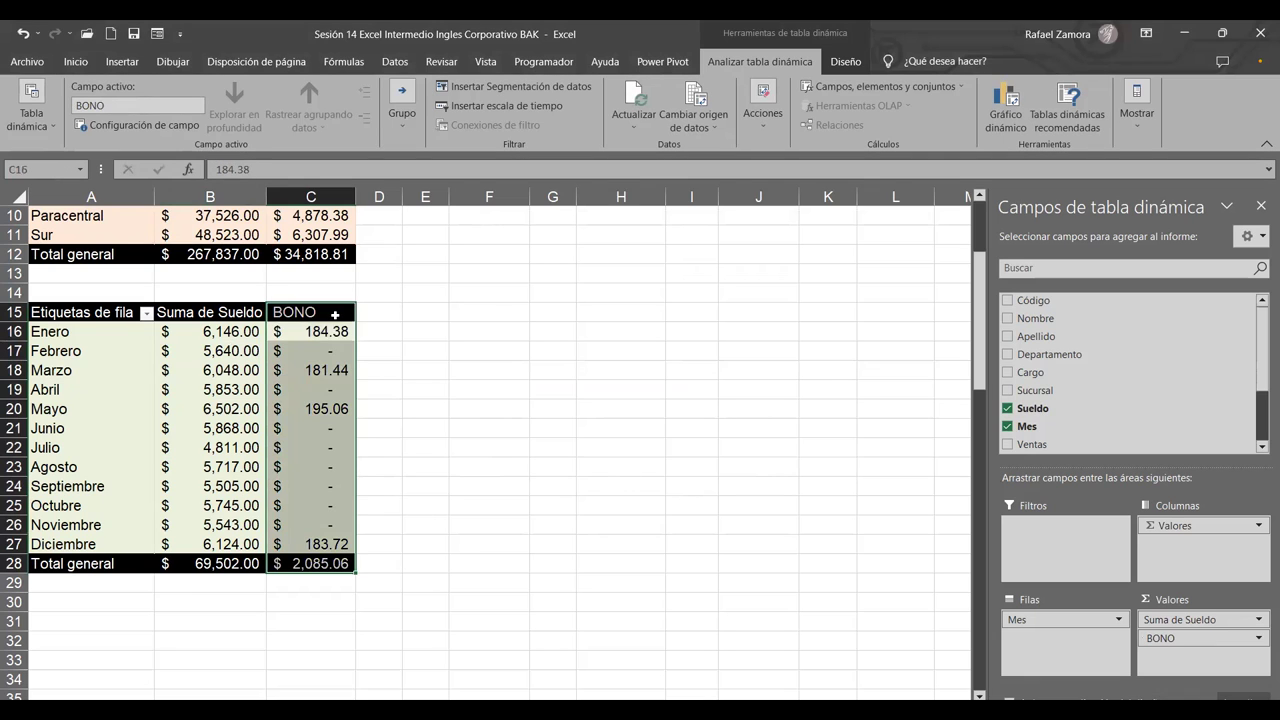
Centre the BONO header and select the Abril bonus cell.
{"action": "left_click", "coordinate": [333, 313]}
{"action": "left_click", "coordinate": [75, 61]}
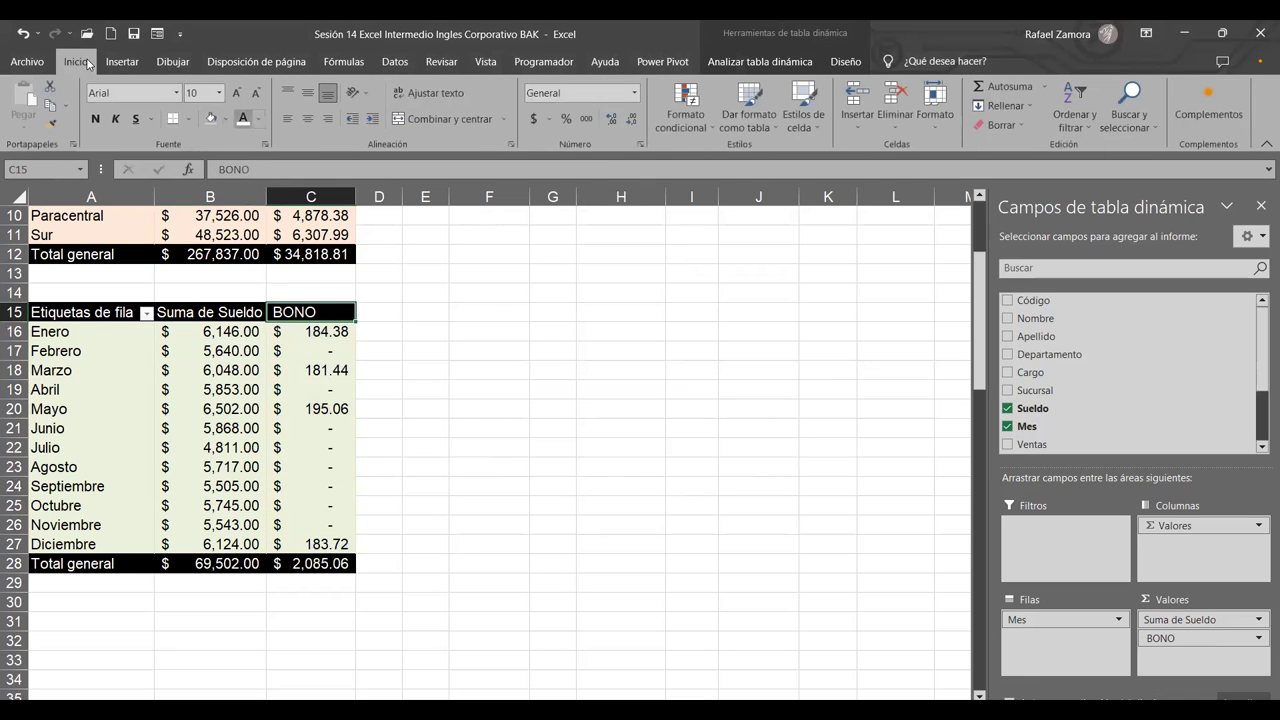
{"action": "left_click", "coordinate": [307, 118]}
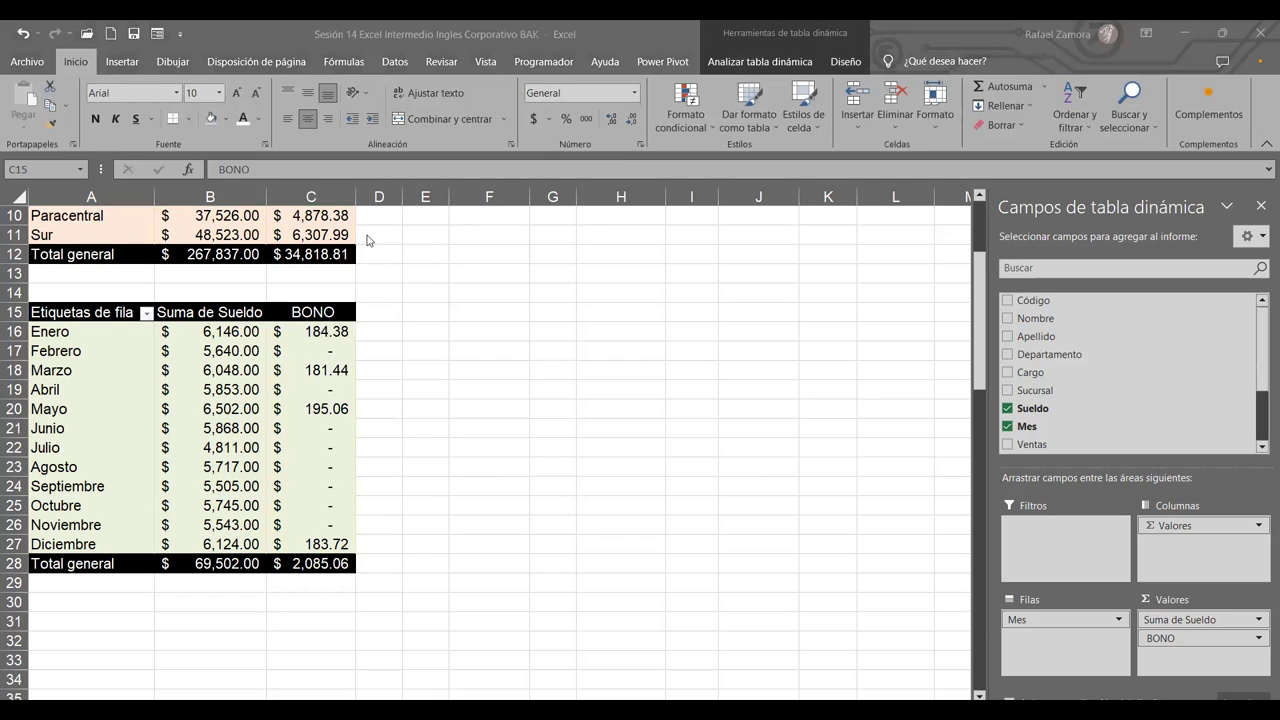
{"action": "left_click", "coordinate": [313, 387]}
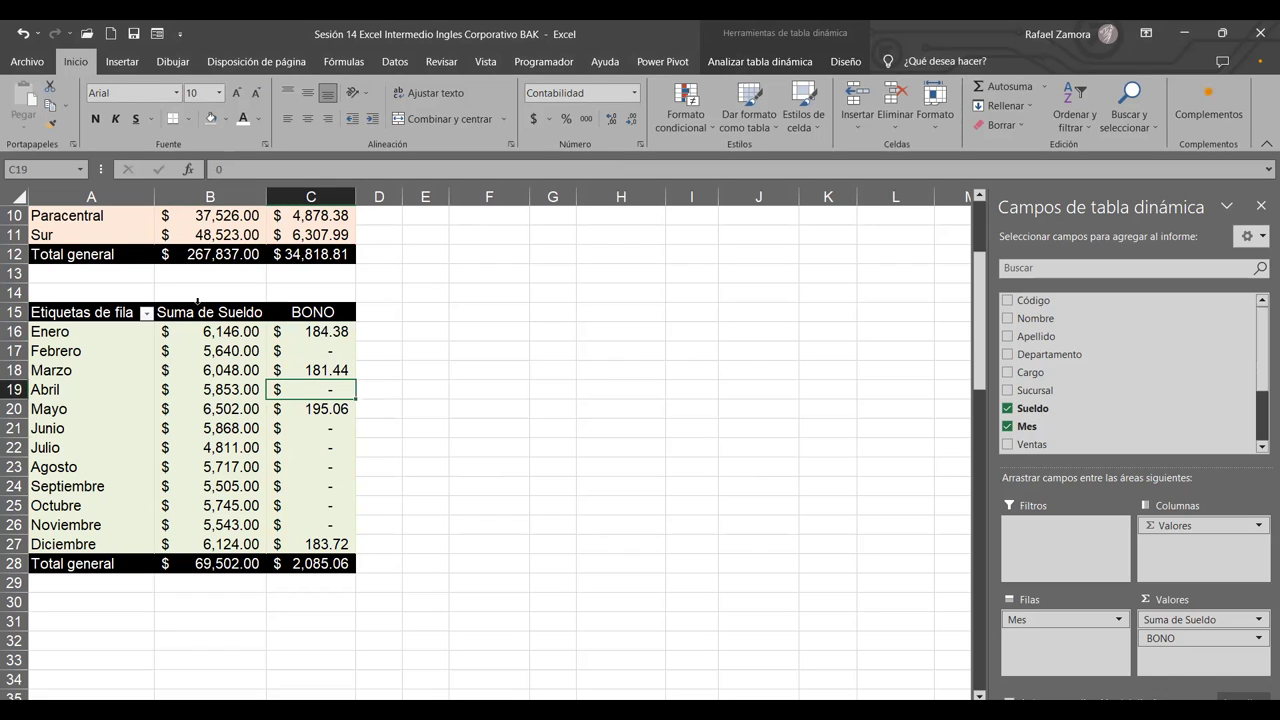
{"action": "left_click", "coordinate": [766, 62]}
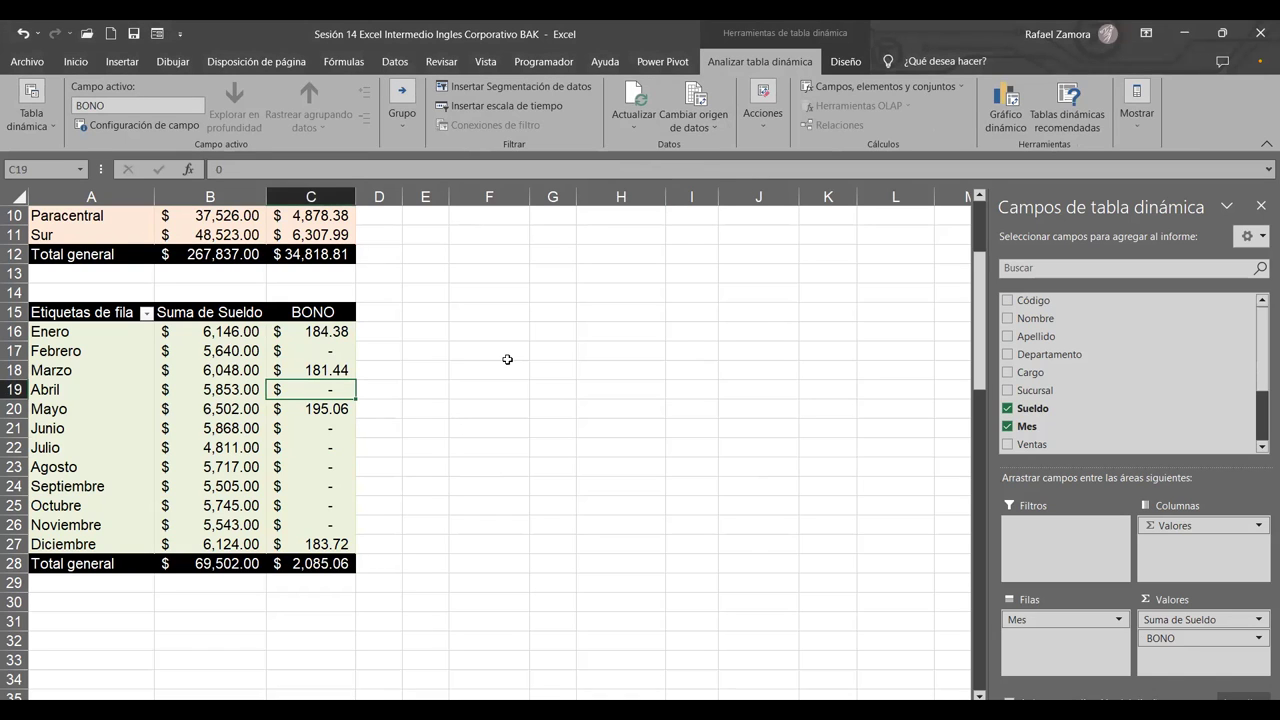
{"action": "left_click", "coordinate": [202, 468]}
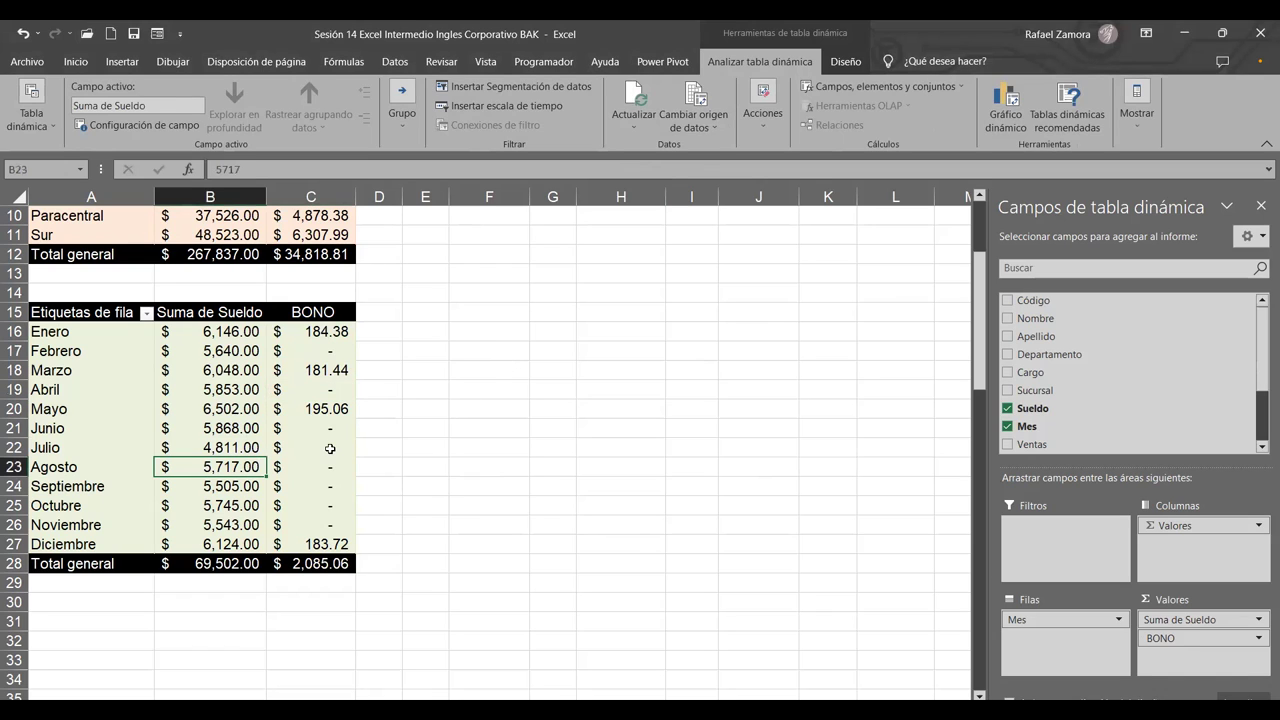
{"action": "mouse_move", "coordinate": [332, 450]}
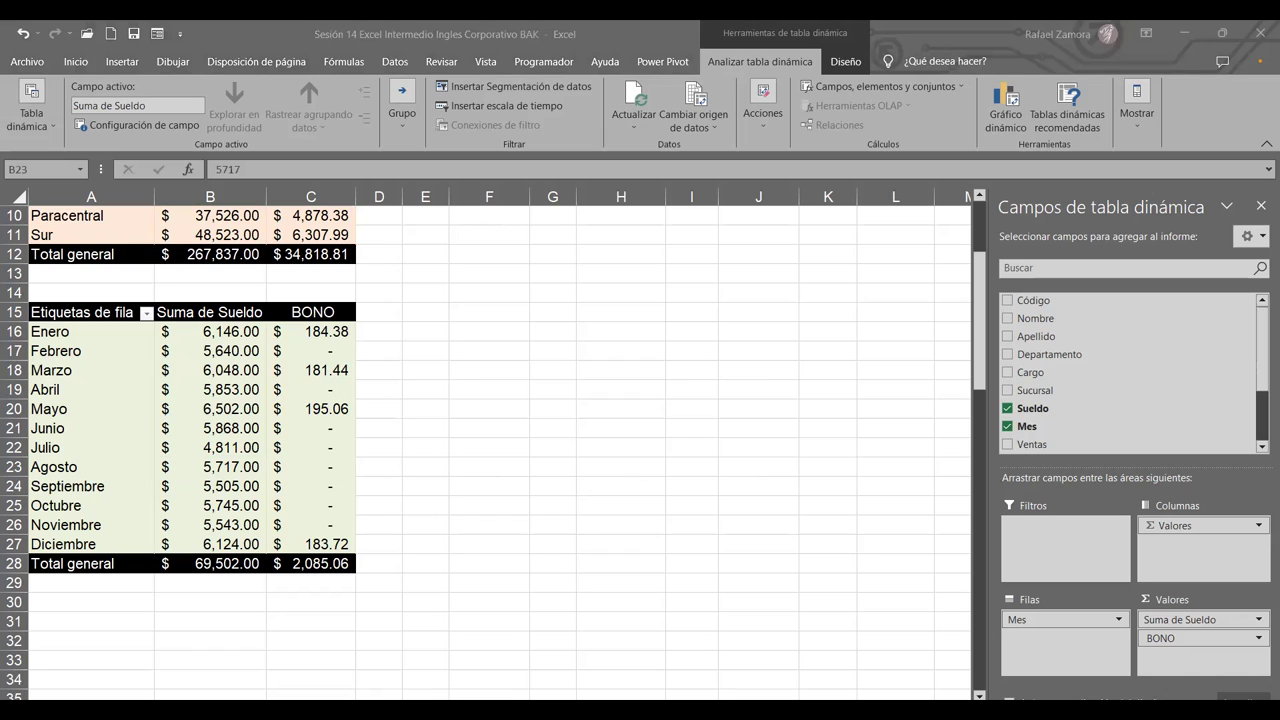
{"action": "key", "text": "alt+Tab"}
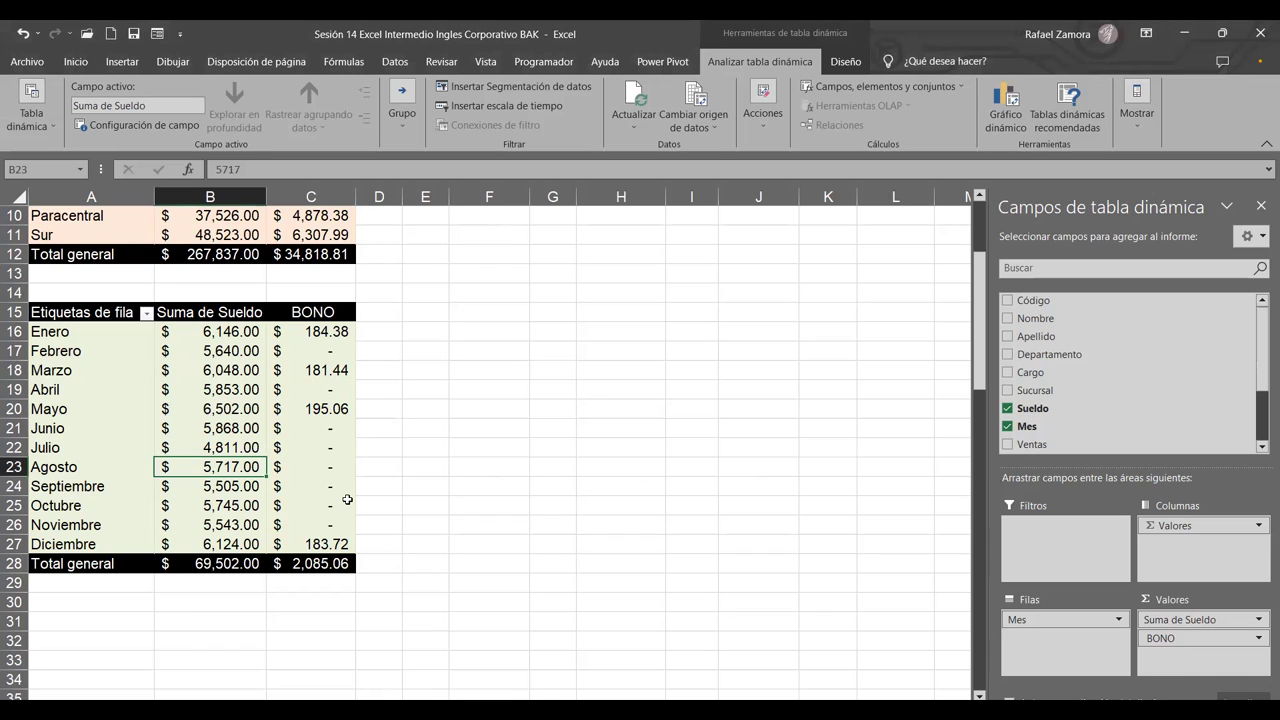
{"action": "key", "text": "alt+Tab"}
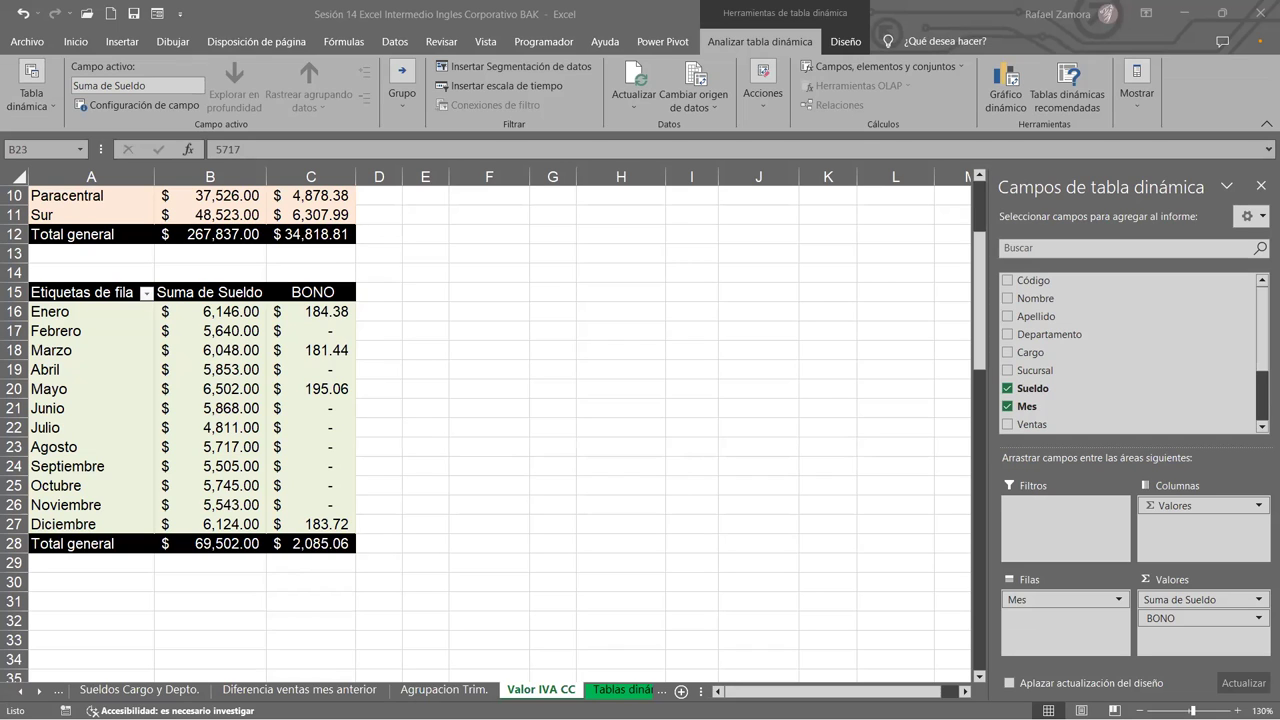
Select the Agosto BONO cell and open Campo calculado under Campos, elementos y conjuntos.
{"action": "left_click", "coordinate": [489, 446]}
{"action": "left_click", "coordinate": [310, 446]}
{"action": "left_click", "coordinate": [1066, 100]}
{"action": "left_click", "coordinate": [958, 68]}
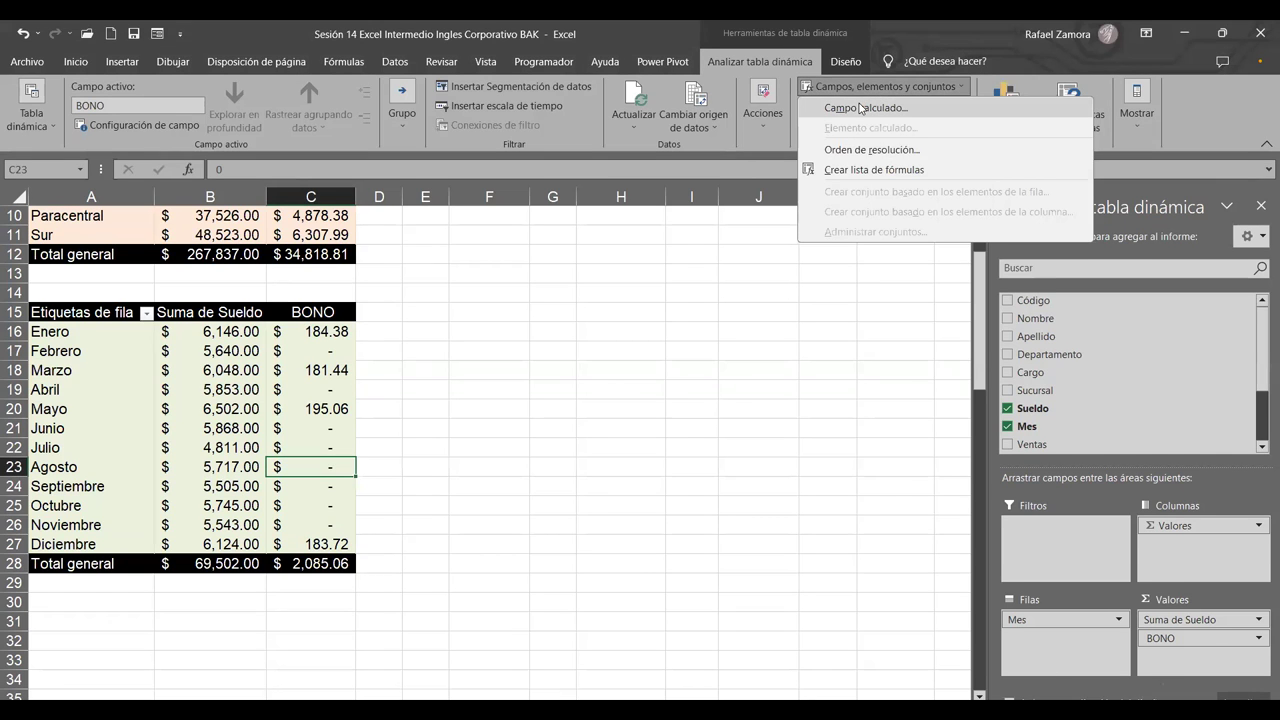
{"action": "left_click", "coordinate": [860, 108]}
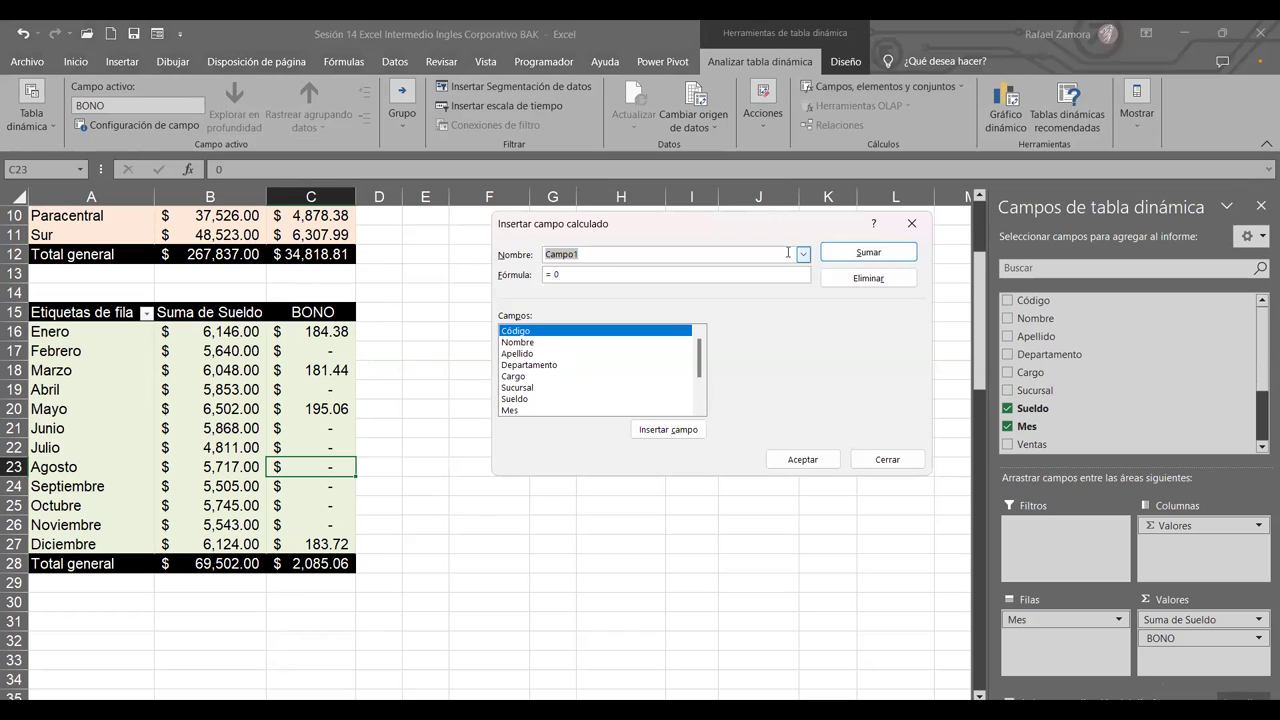
Choose BONO in the Nombre list to load its formula SI(Sueldo >6000,Sueldo *3%,0).
{"action": "left_click", "coordinate": [802, 256]}
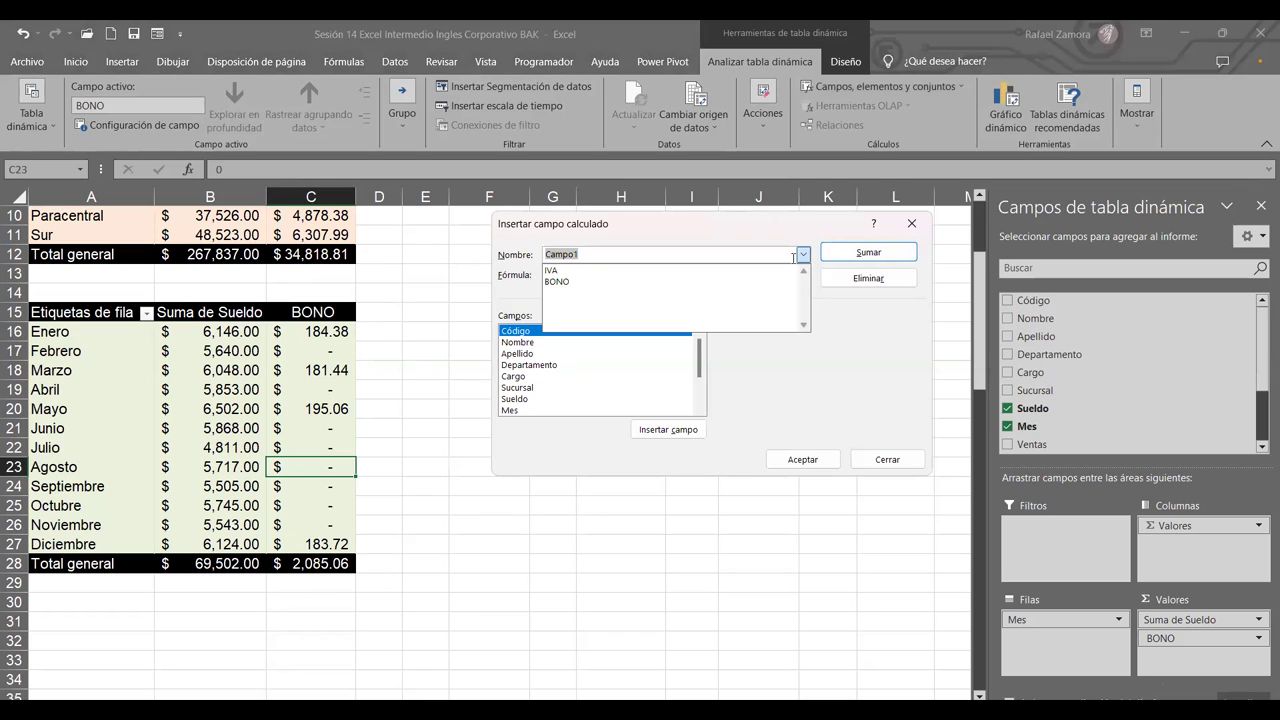
{"action": "left_click", "coordinate": [802, 254]}
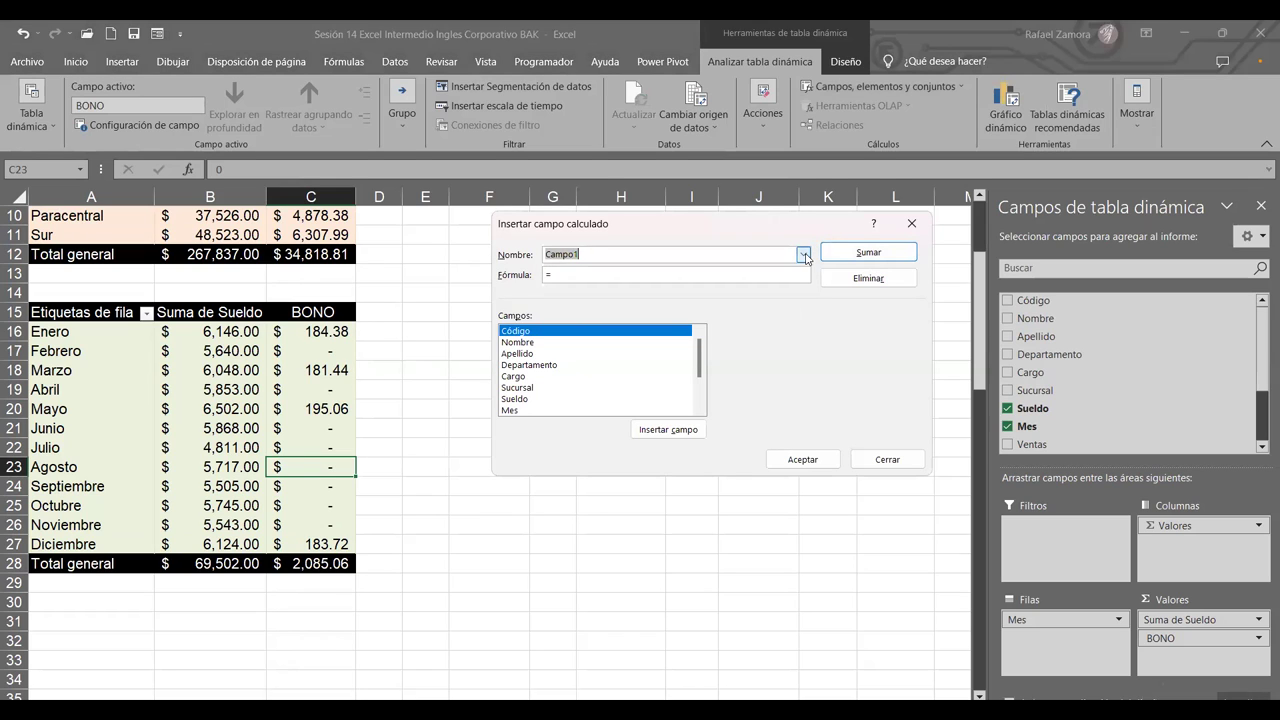
{"action": "left_click", "coordinate": [802, 254]}
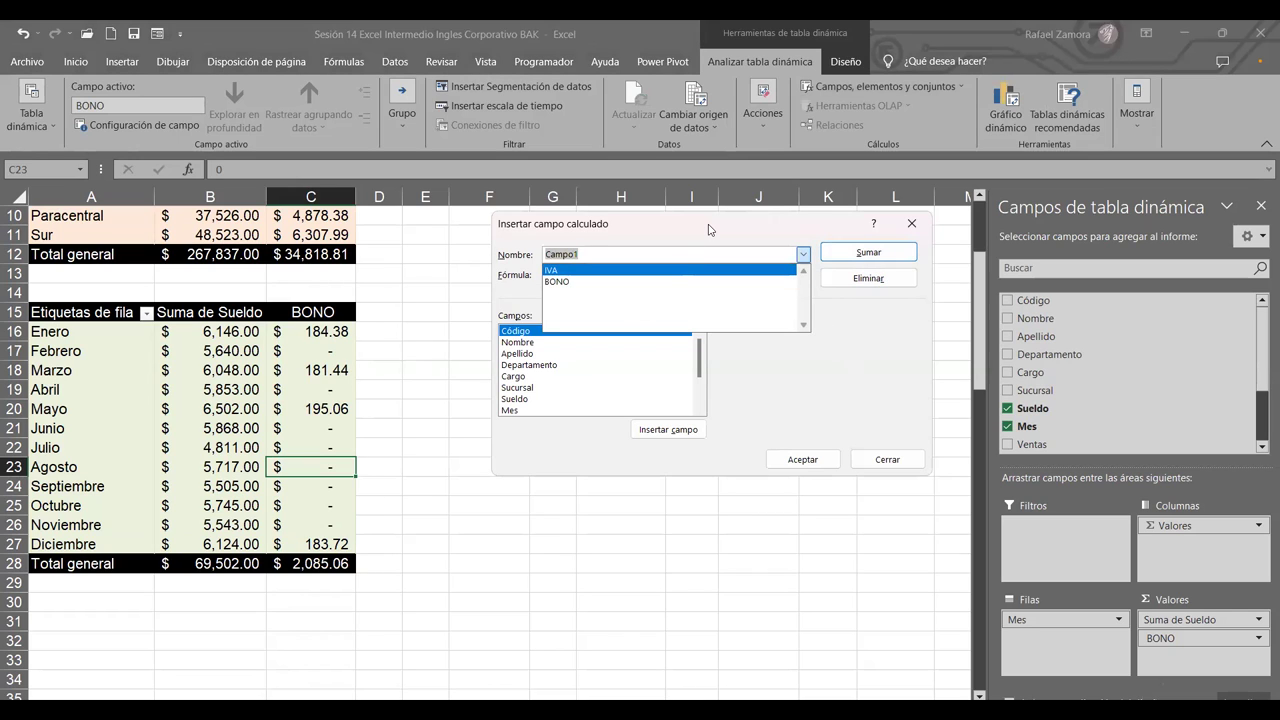
{"action": "left_click", "coordinate": [803, 256]}
{"action": "left_click", "coordinate": [803, 256]}
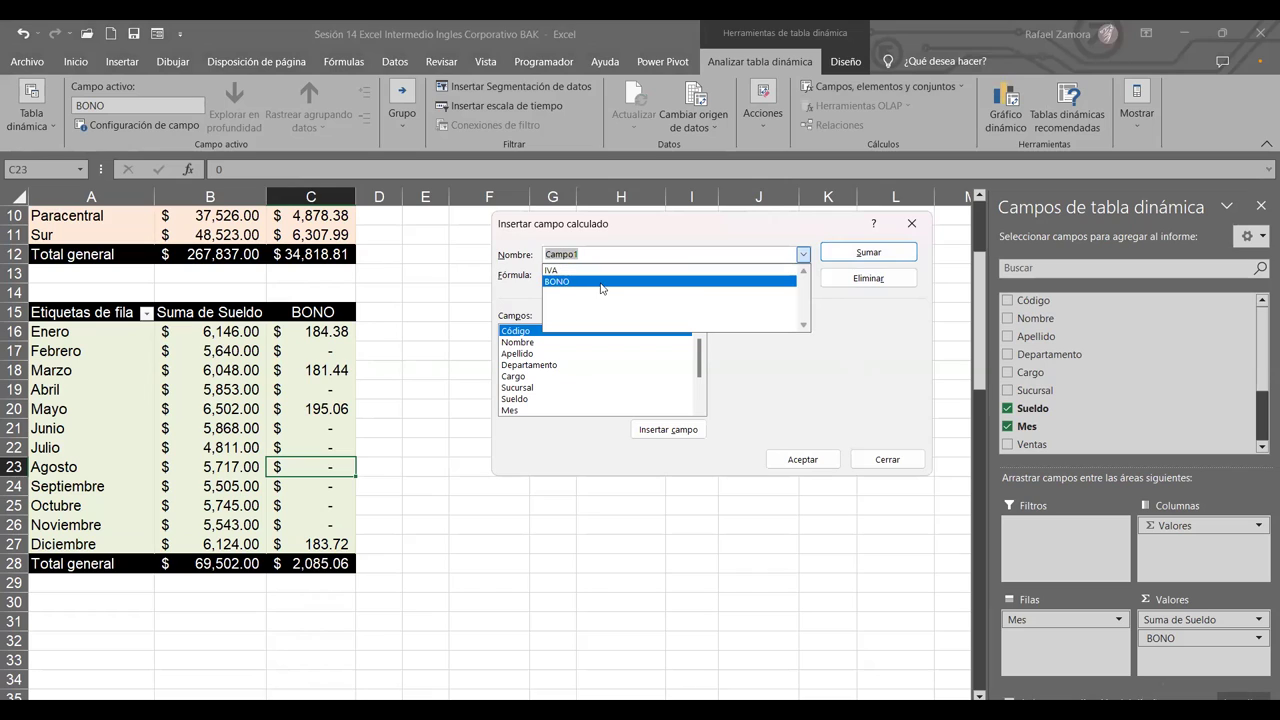
{"action": "left_click", "coordinate": [590, 282]}
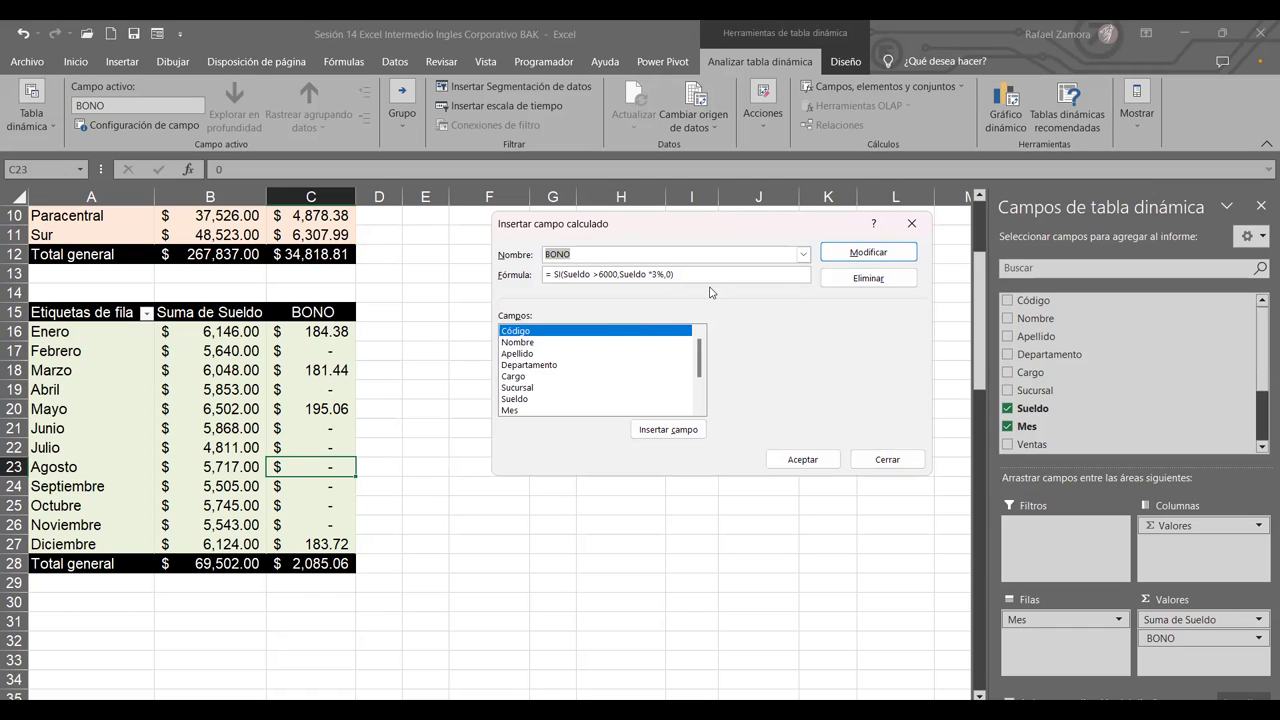
Review the BONO formula and close the Insertar campo calculado dialog unchanged.
{"action": "double_click", "coordinate": [553, 255]}
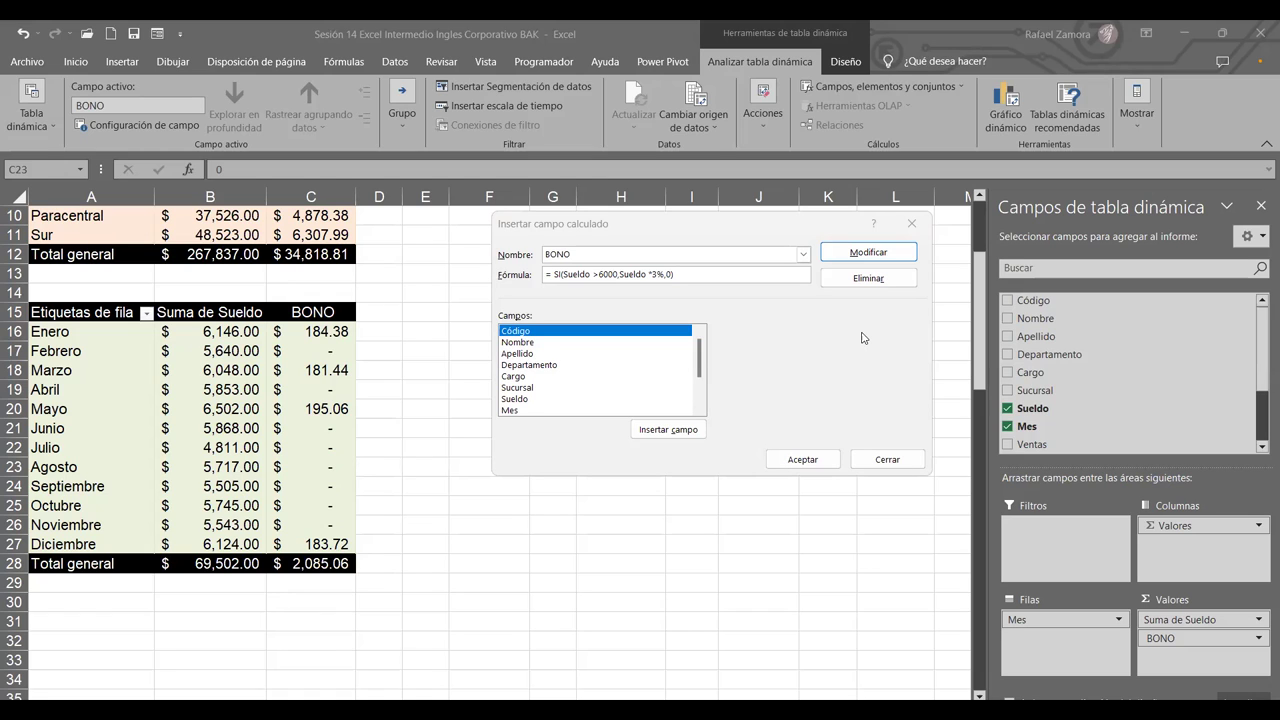
{"action": "left_click", "coordinate": [888, 459]}
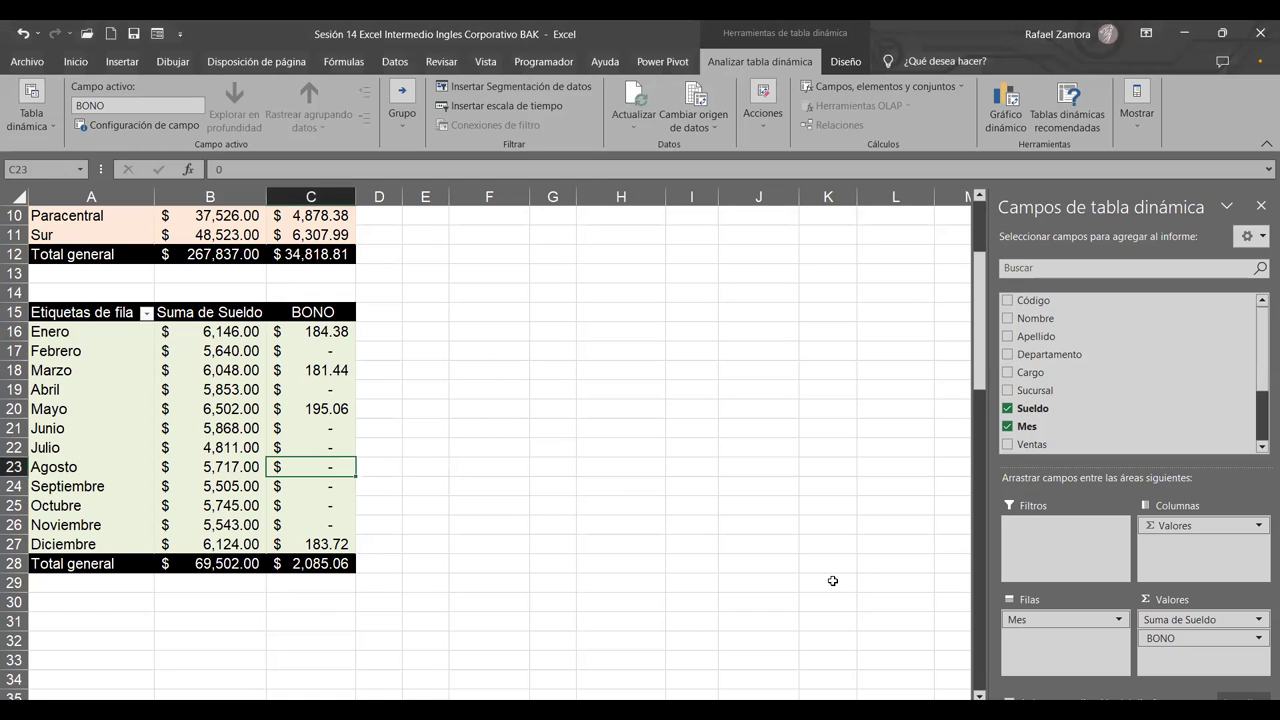
{"action": "left_click", "coordinate": [428, 448]}
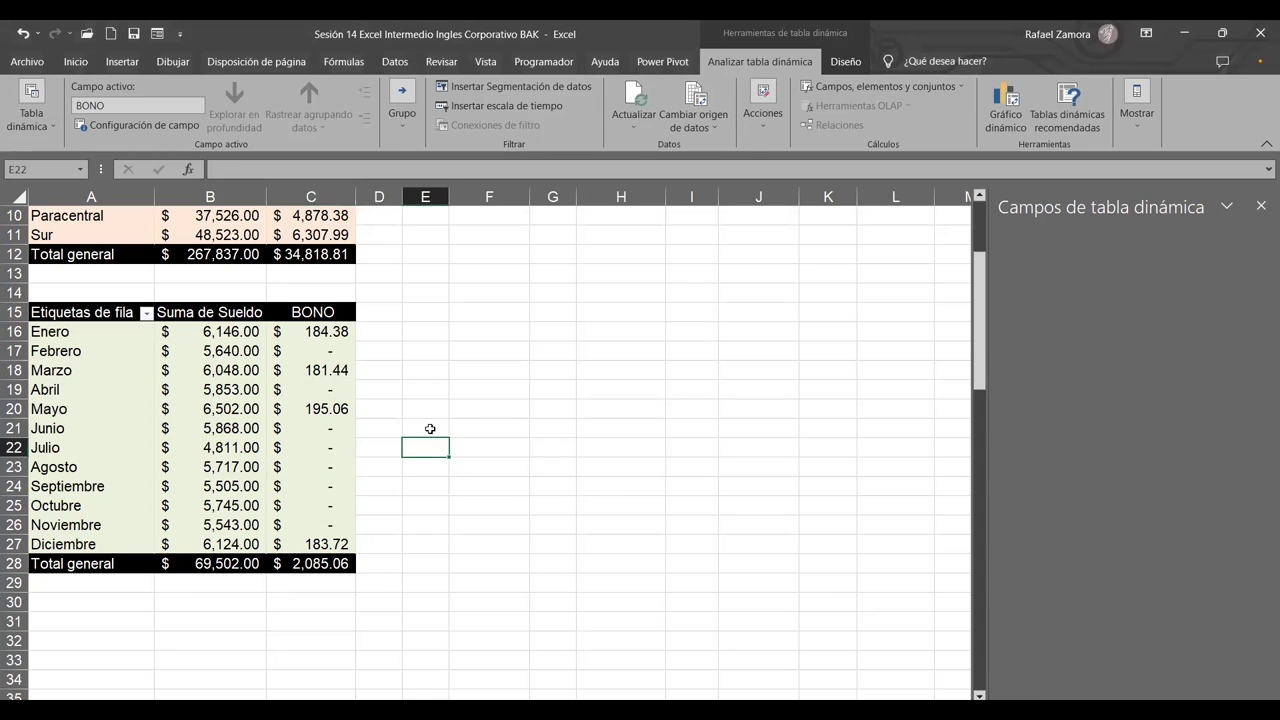
{"action": "left_click", "coordinate": [318, 343]}
{"action": "left_click", "coordinate": [318, 338]}
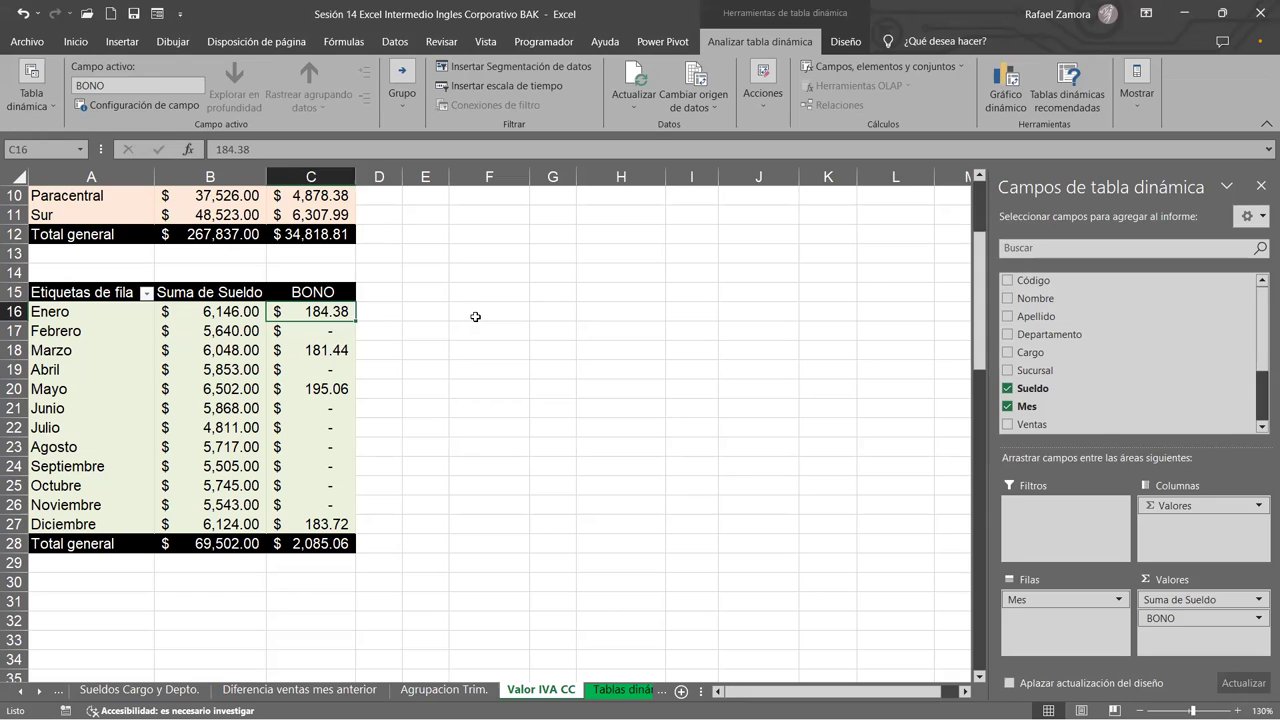
{"action": "left_click", "coordinate": [474, 315]}
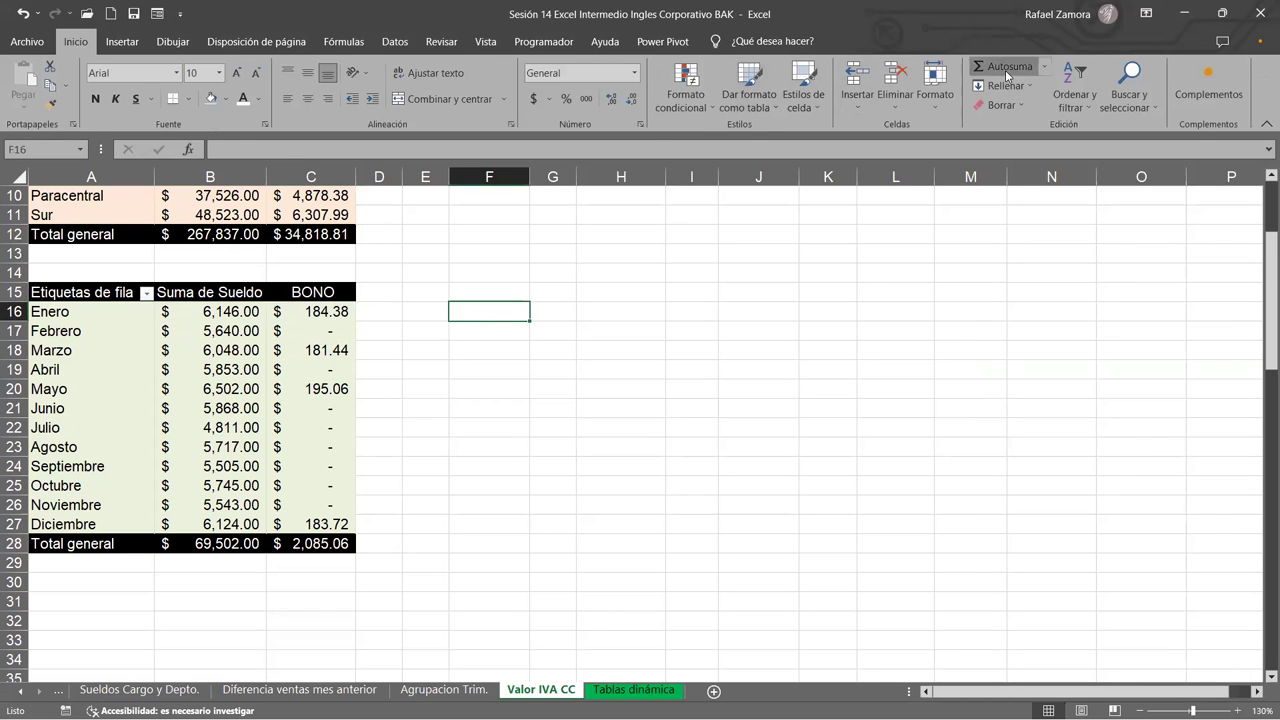
Enter =SUMA(B16:C16) in F16 to total Enero's salary and BONO as $6,330.38.
{"action": "left_click", "coordinate": [1005, 70]}
{"action": "left_click", "coordinate": [210, 311]}
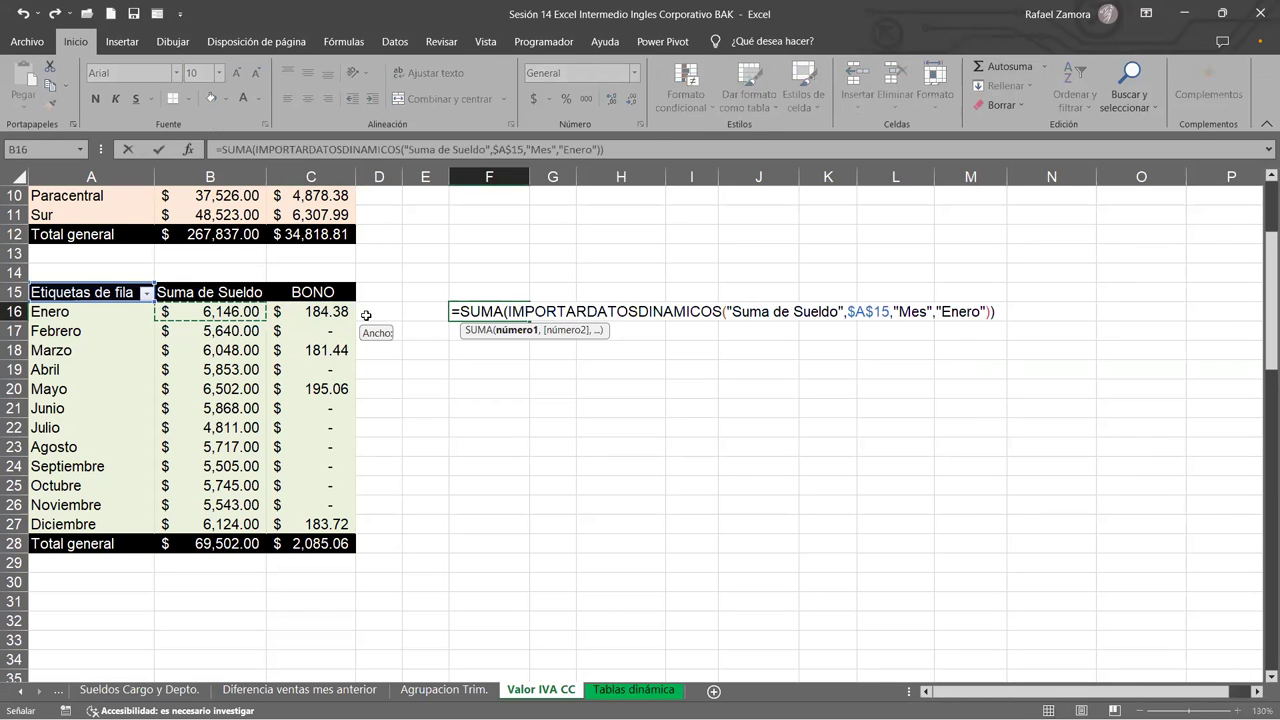
{"action": "left_click", "coordinate": [312, 313], "text": "shift"}
{"action": "key", "text": "Return"}
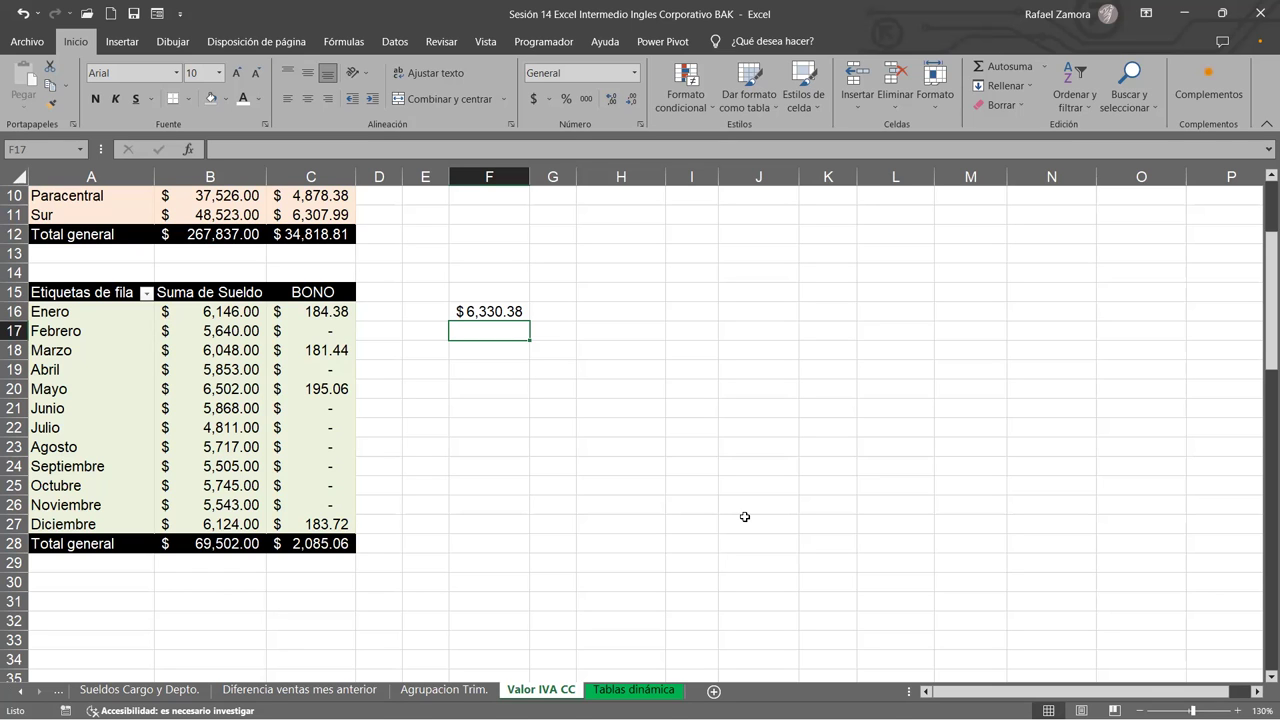
{"action": "scroll", "coordinate": [703, 509], "scroll_direction": "up", "scroll_amount": 2}
{"action": "scroll", "coordinate": [466, 449], "scroll_direction": "up", "scroll_amount": 1}
Delete the SUMA formula from F16 so the cell is empty.
{"action": "left_click", "coordinate": [330, 300]}
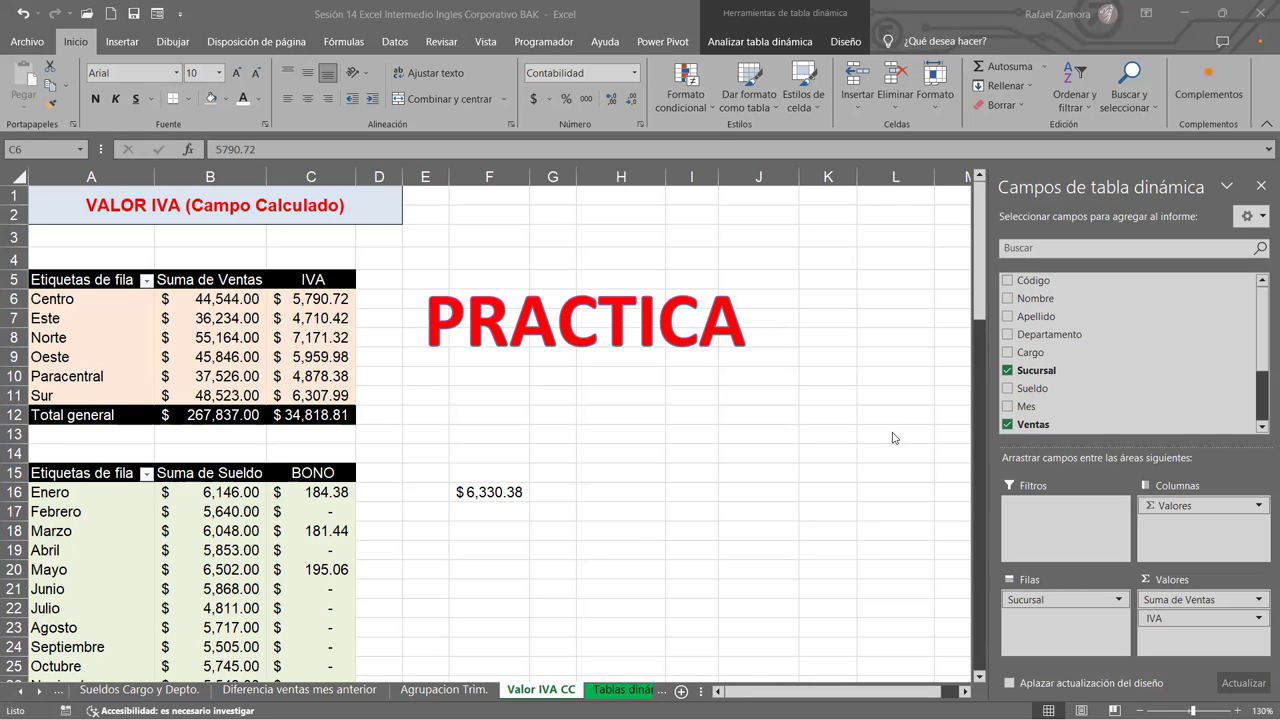
{"action": "scroll", "coordinate": [894, 438], "scroll_direction": "down", "scroll_amount": 1}
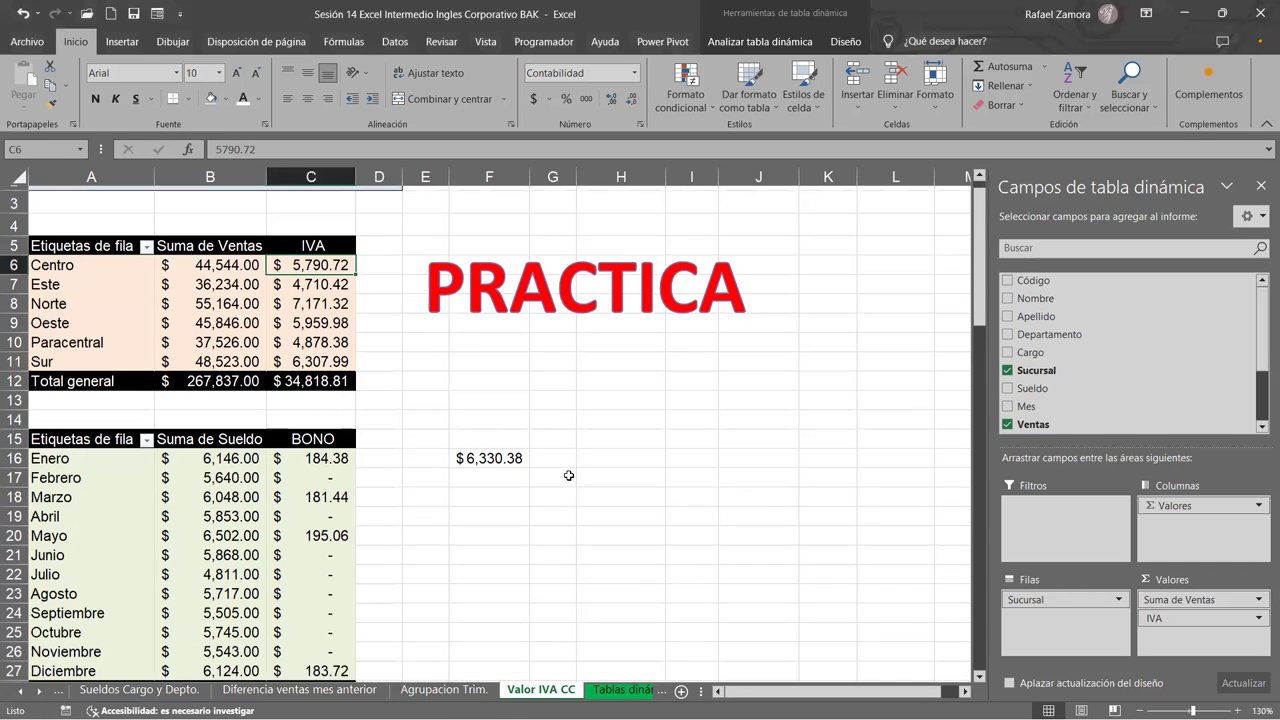
{"action": "left_click", "coordinate": [486, 430]}
{"action": "key", "text": "Delete"}
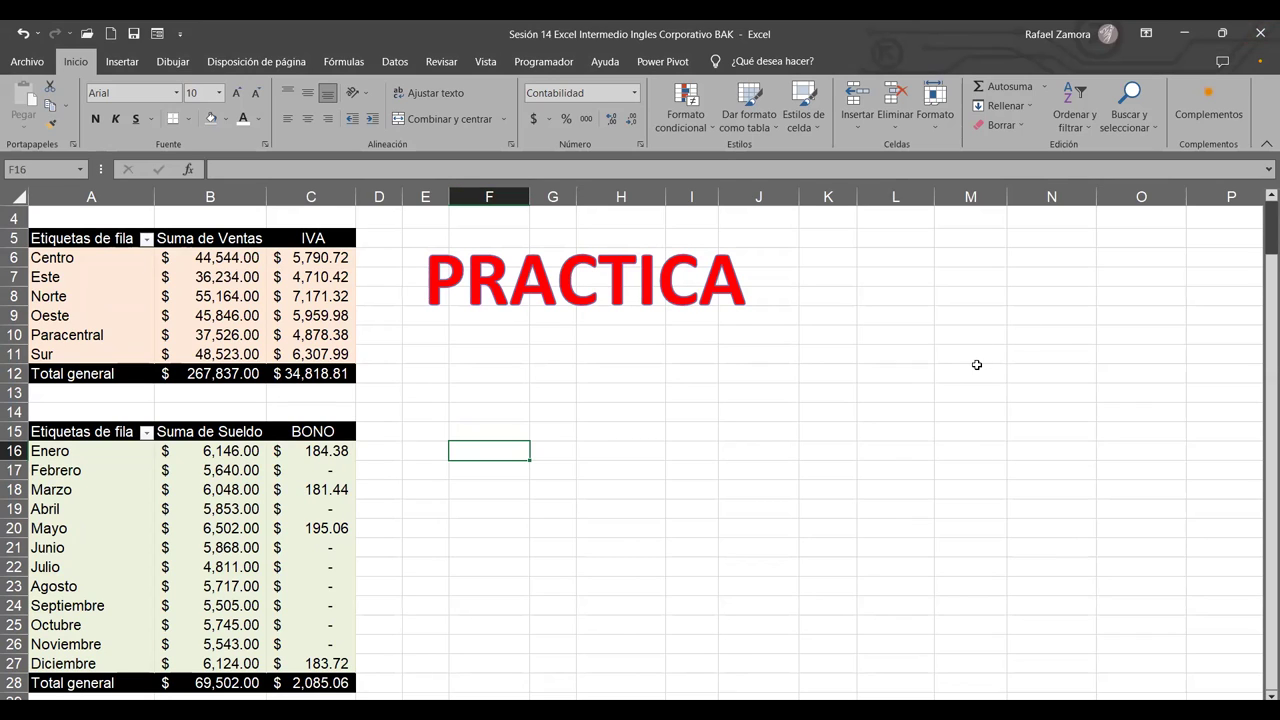
Review the six IVA amounts and twelve monthly BONO values, ending on the Enero bonus cell.
{"action": "left_click", "coordinate": [968, 532]}
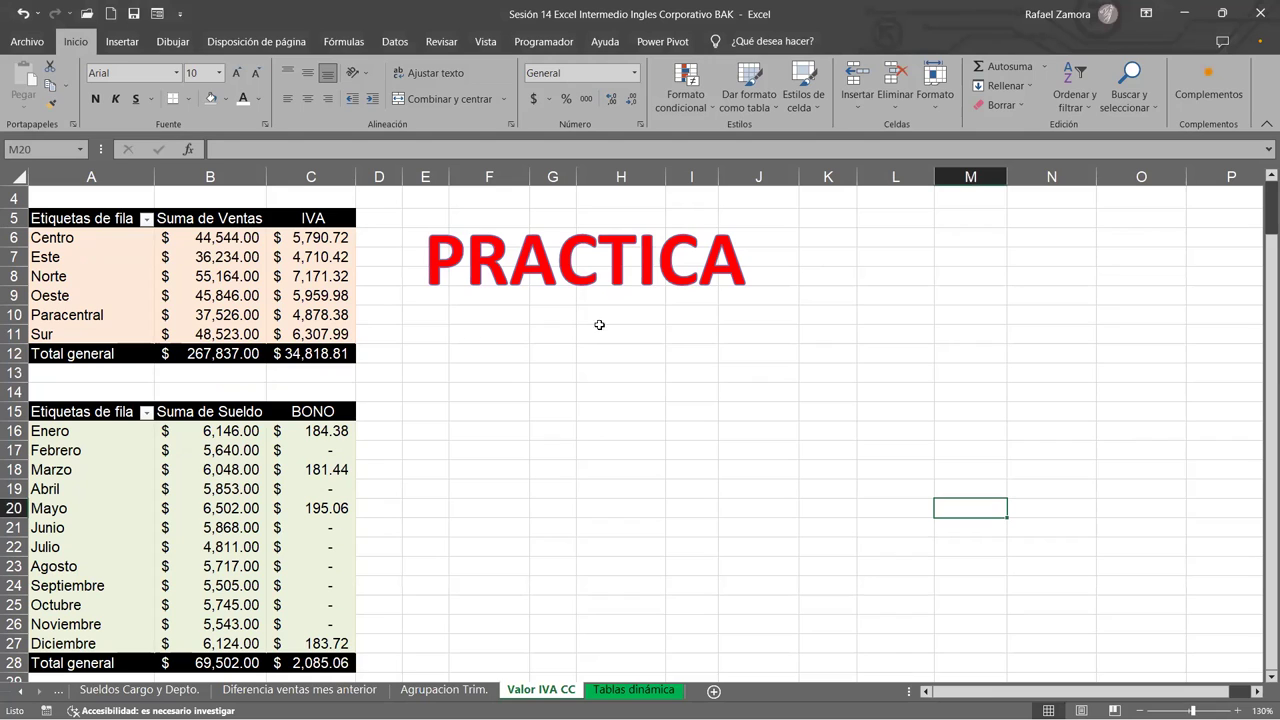
{"action": "left_click", "coordinate": [330, 440]}
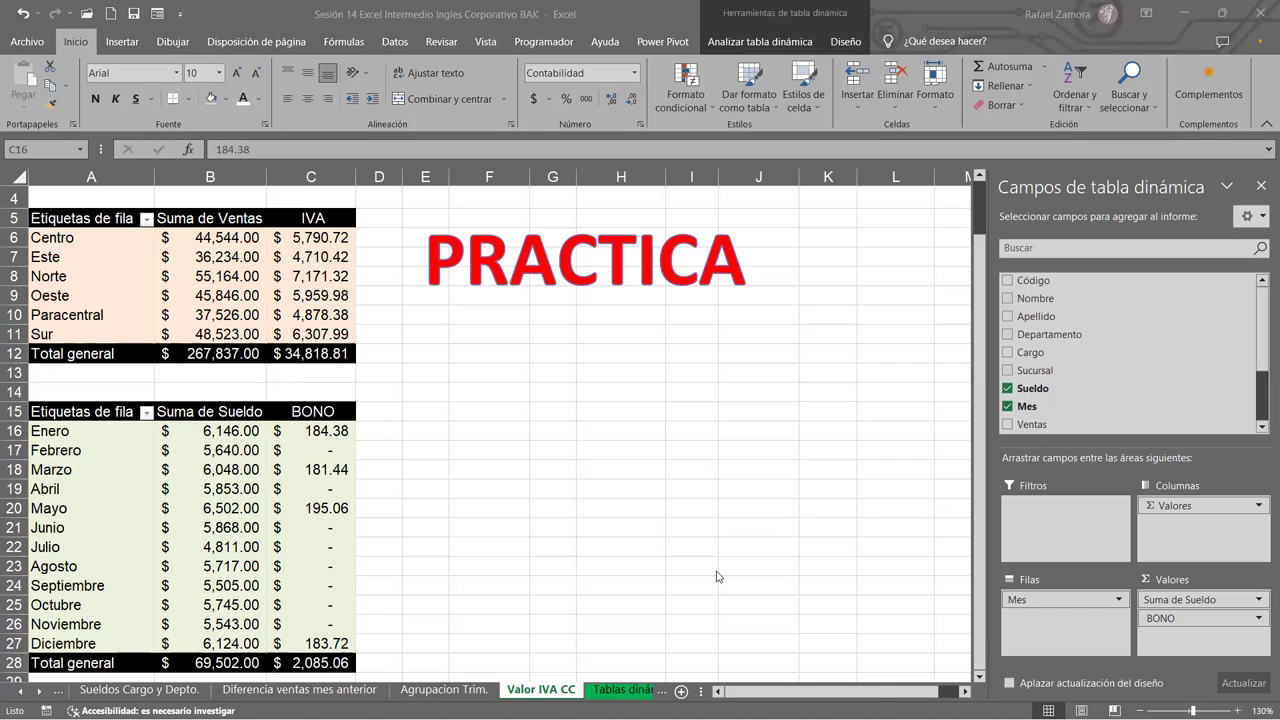
{"action": "left_click", "coordinate": [314, 257]}
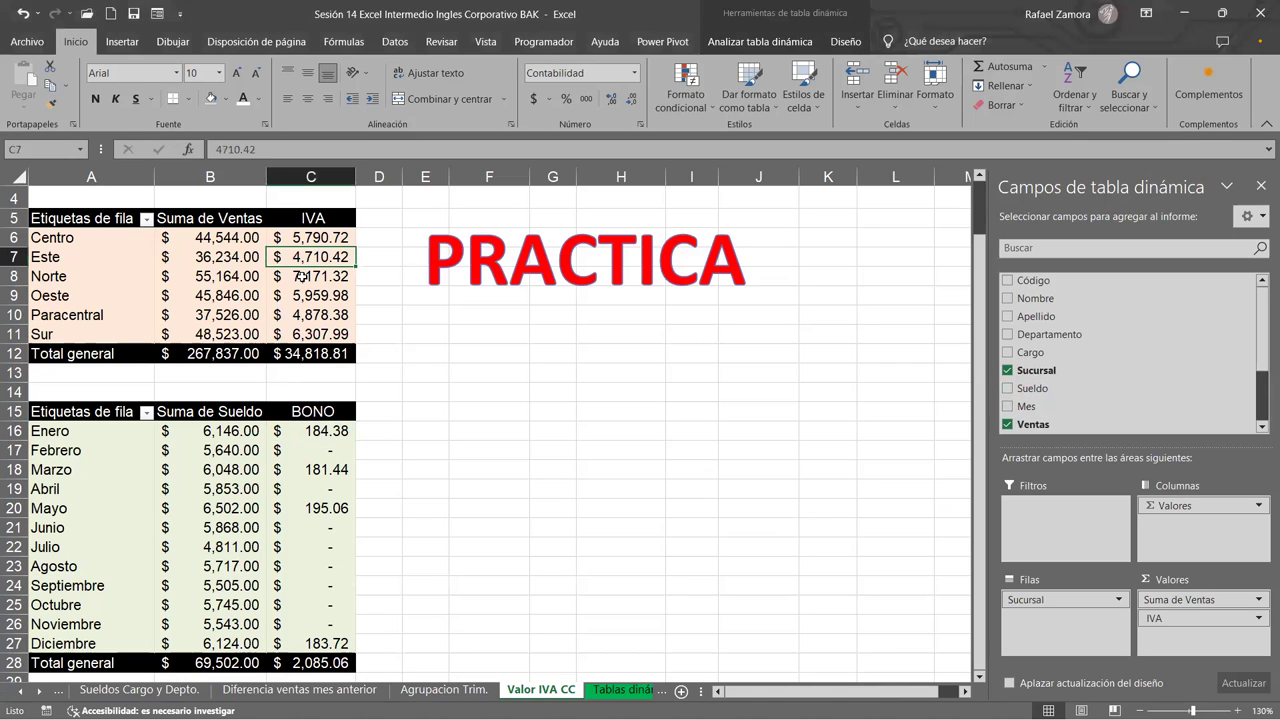
{"action": "left_click_drag", "start_coordinate": [314, 238], "coordinate": [306, 345]}
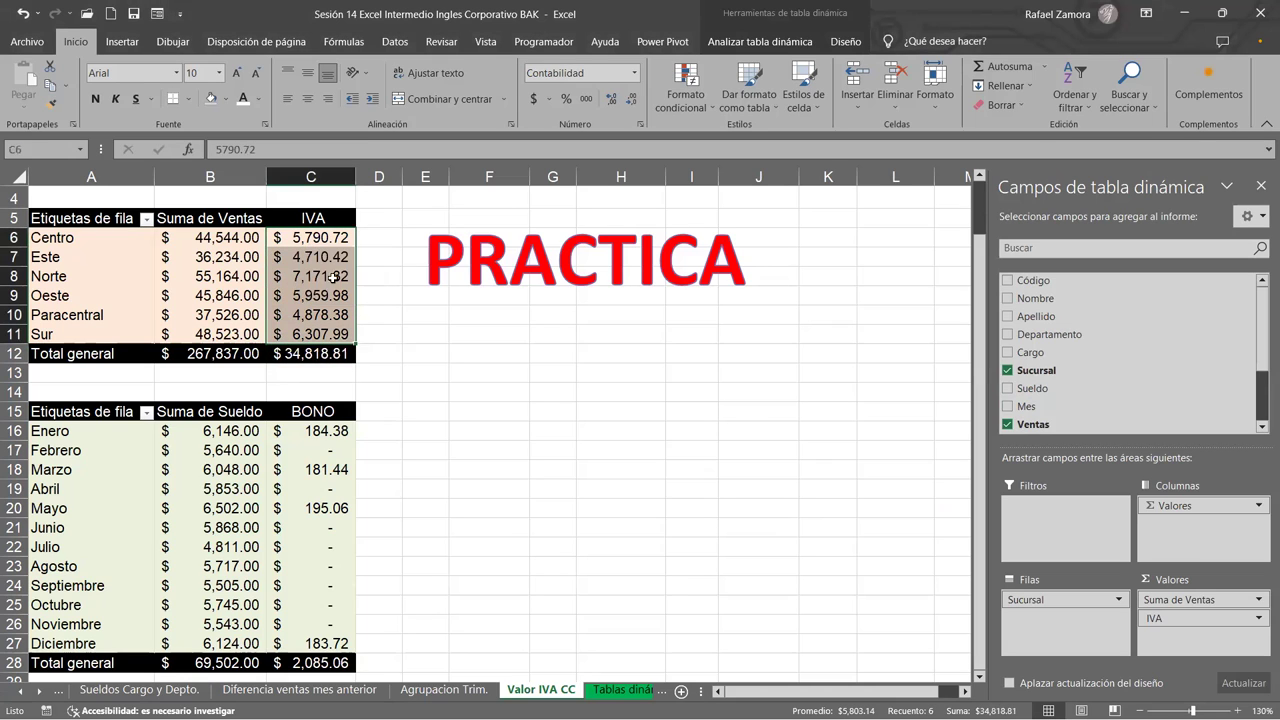
{"action": "left_click_drag", "start_coordinate": [384, 234], "coordinate": [367, 330]}
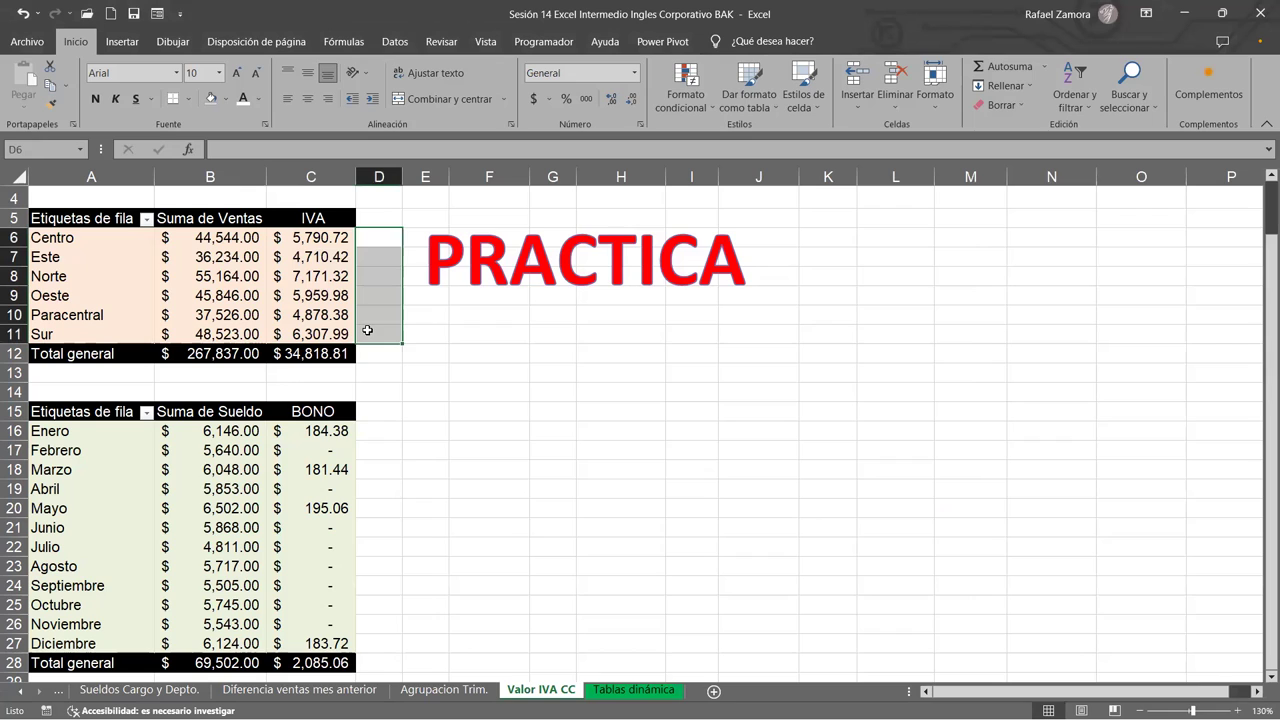
{"action": "left_click", "coordinate": [312, 435]}
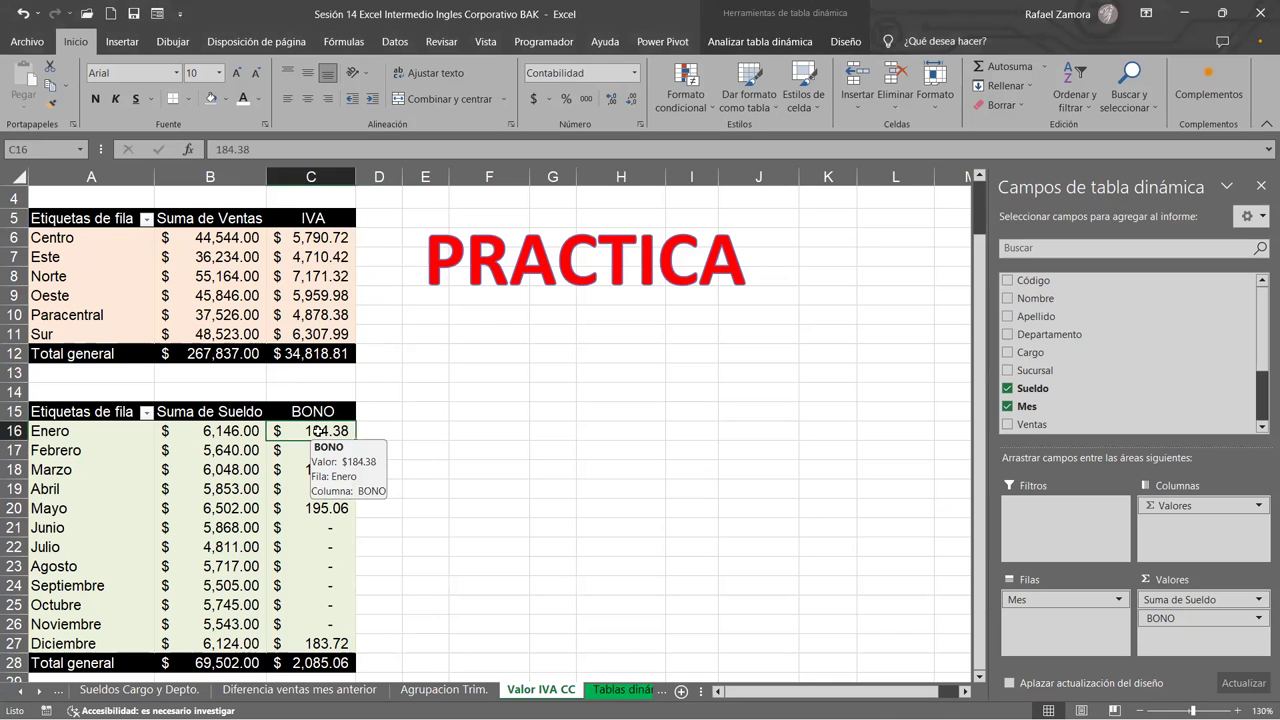
{"action": "left_click_drag", "start_coordinate": [315, 432], "coordinate": [313, 643]}
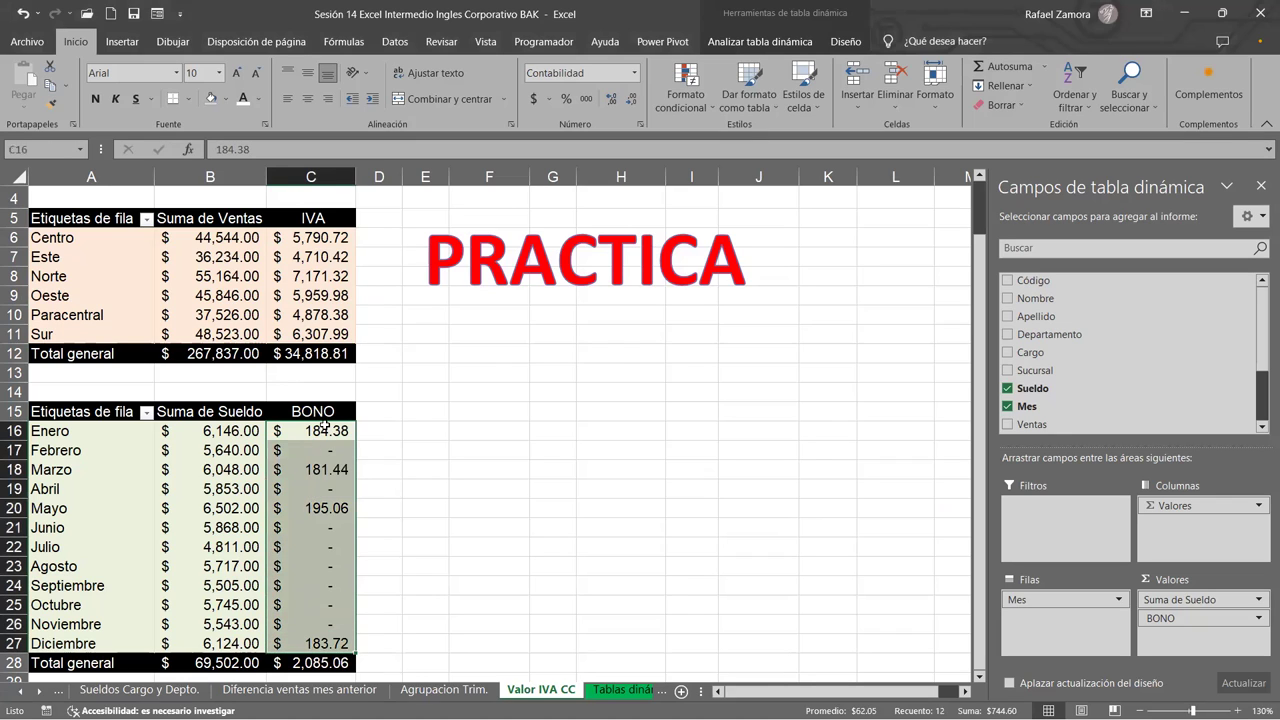
{"action": "left_click", "coordinate": [316, 431]}
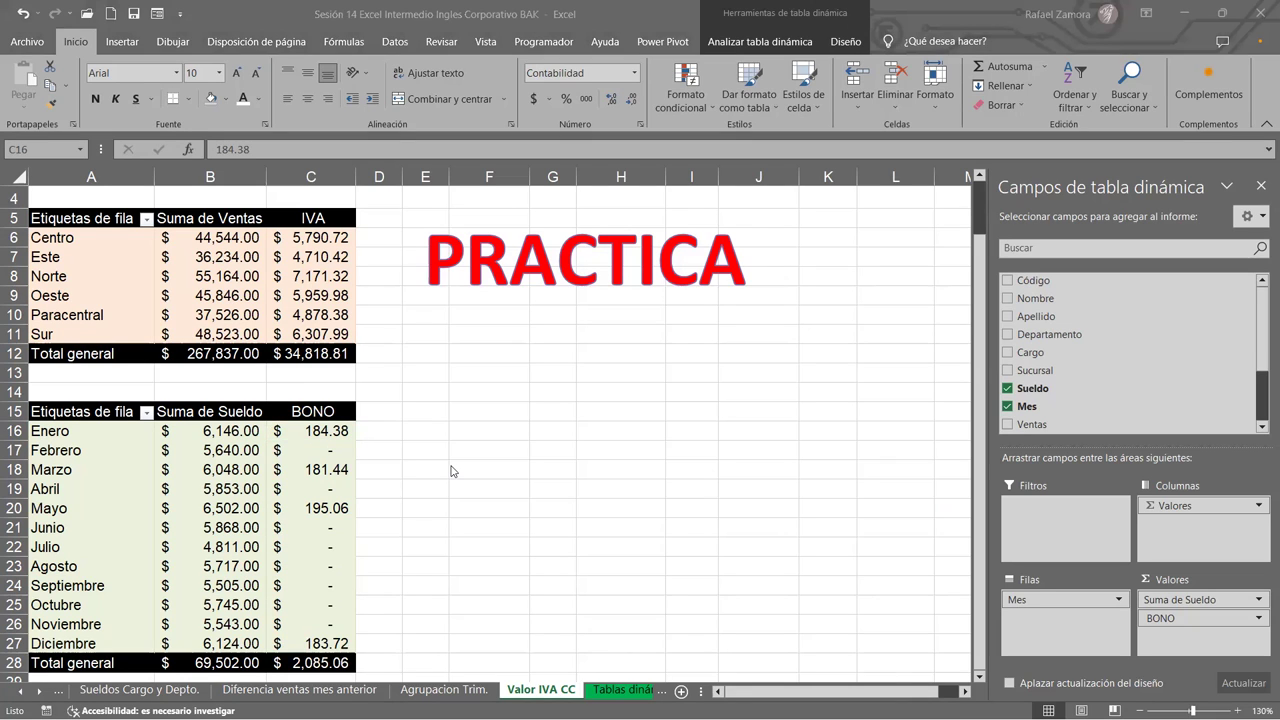
{"action": "left_click", "coordinate": [333, 431]}
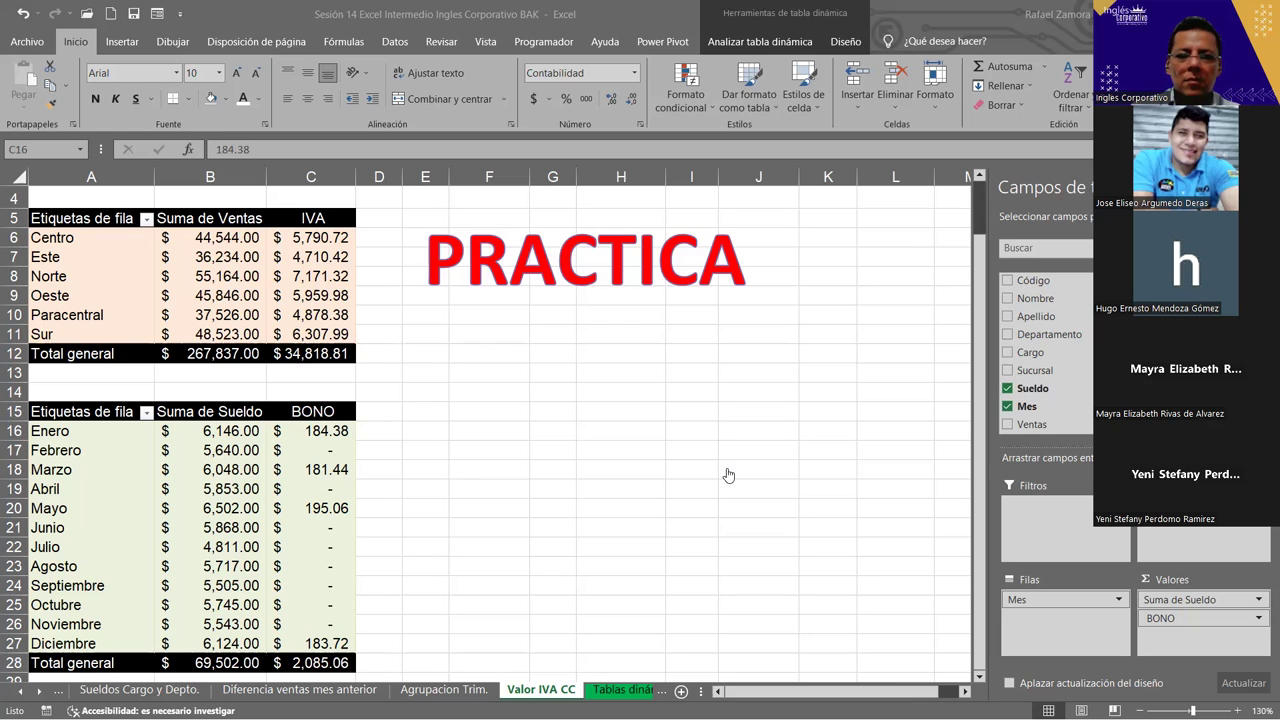
{"action": "key", "text": "Right"}
{"action": "key", "text": "Right"}
{"action": "key", "text": "Right"}
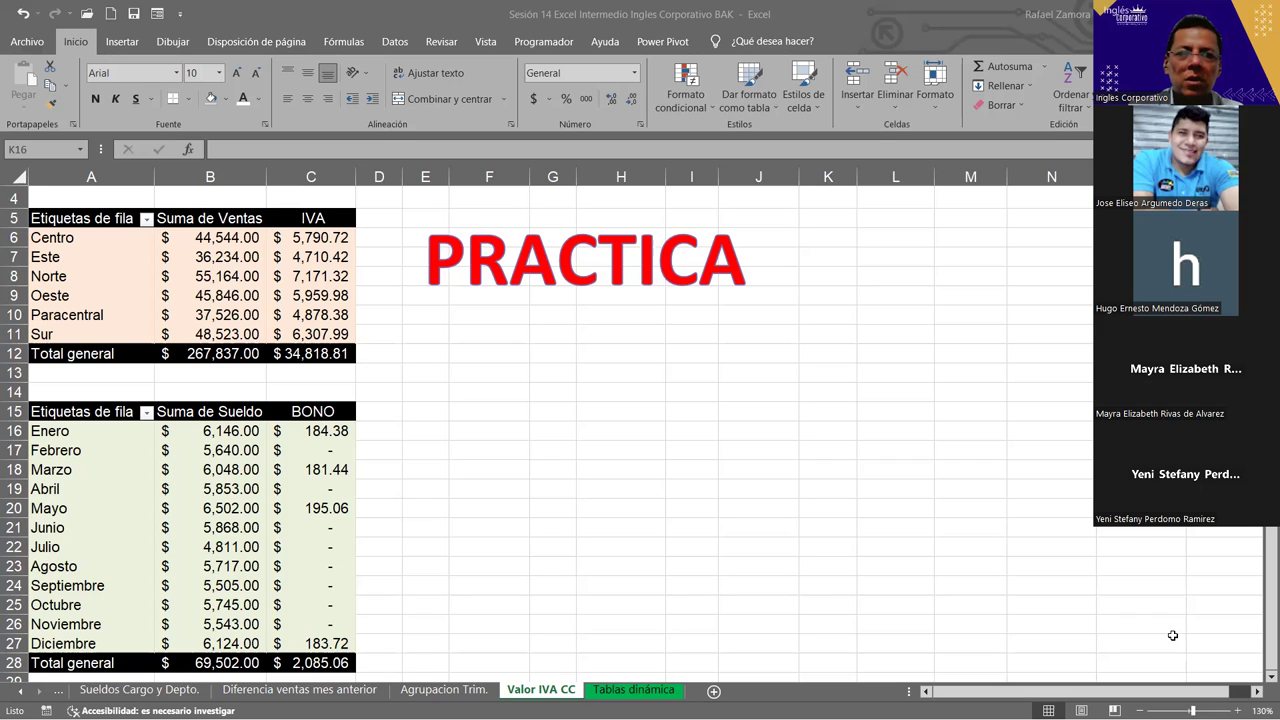
{"action": "left_click", "coordinate": [692, 430]}
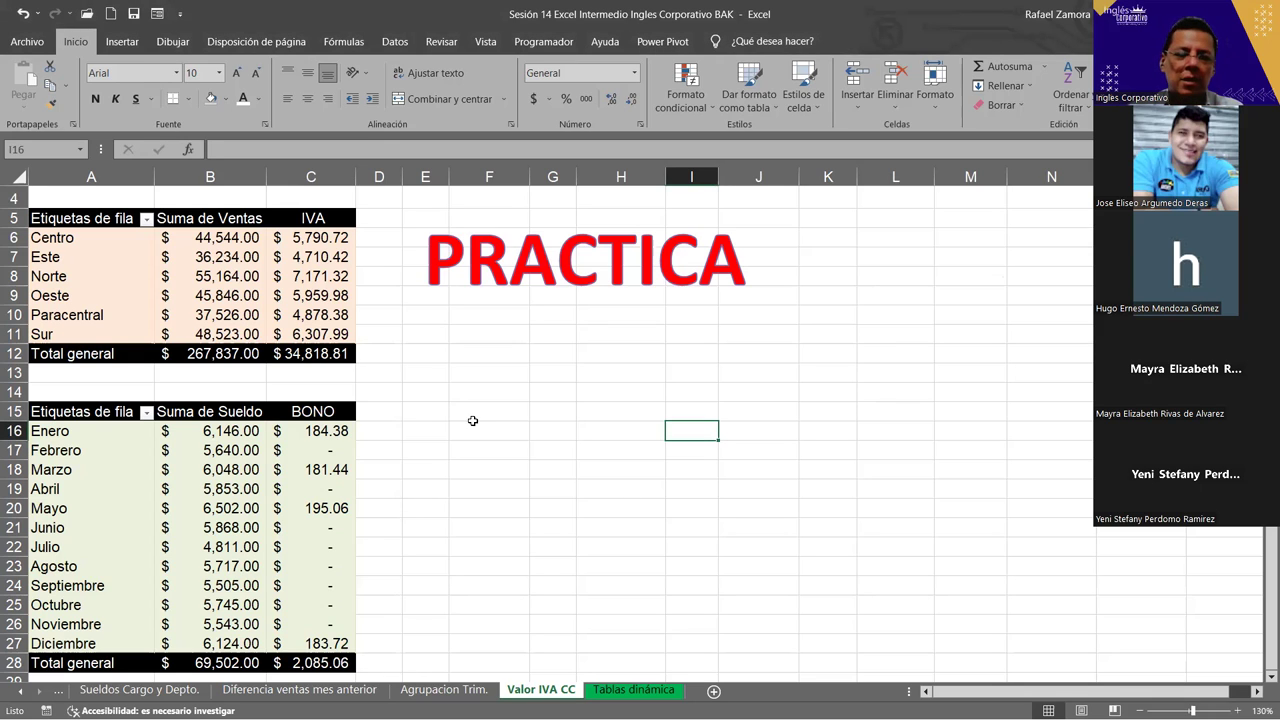
{"action": "left_click", "coordinate": [158, 528]}
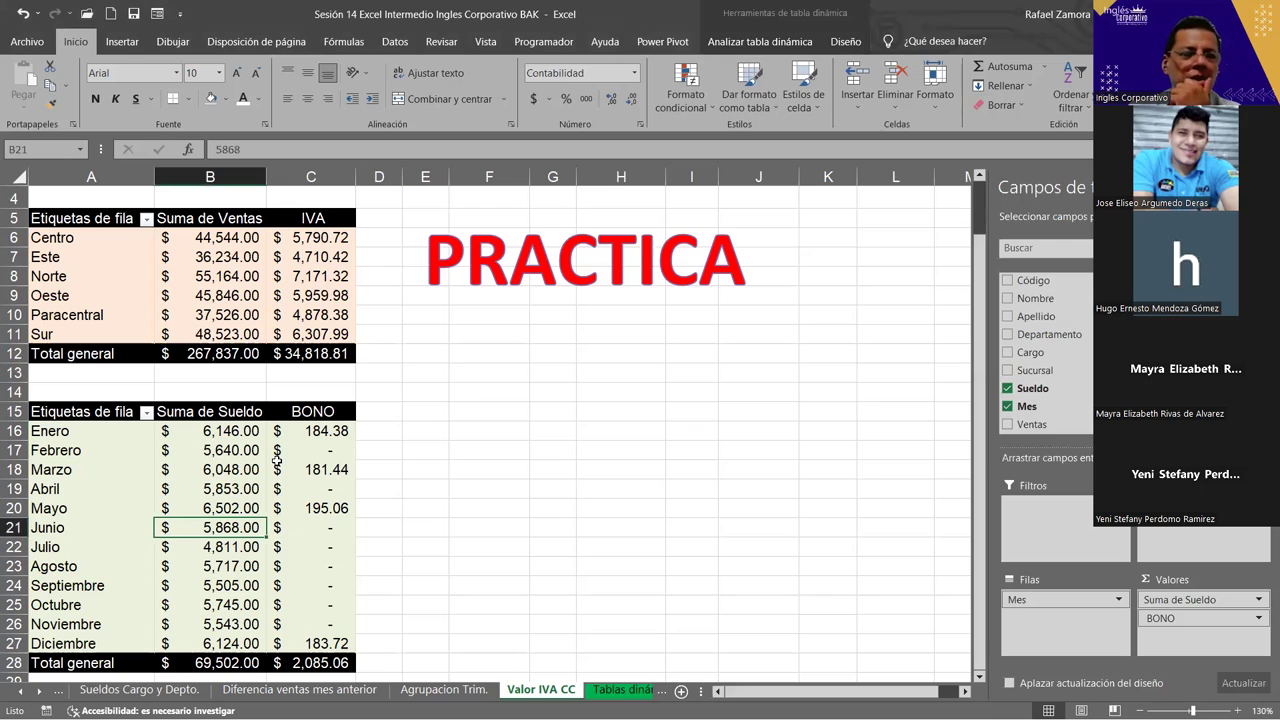
{"action": "mouse_move", "coordinate": [277, 458]}
{"action": "mouse_move", "coordinate": [242, 475]}
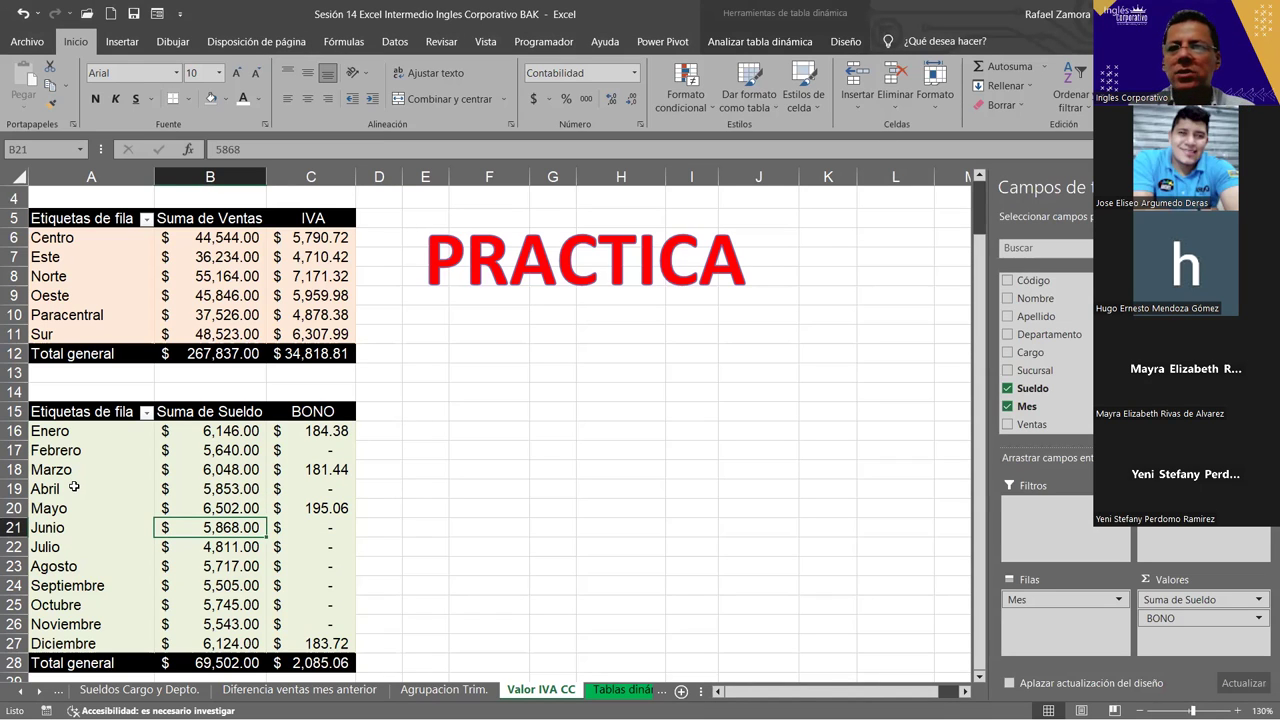
{"action": "mouse_move", "coordinate": [74, 486]}
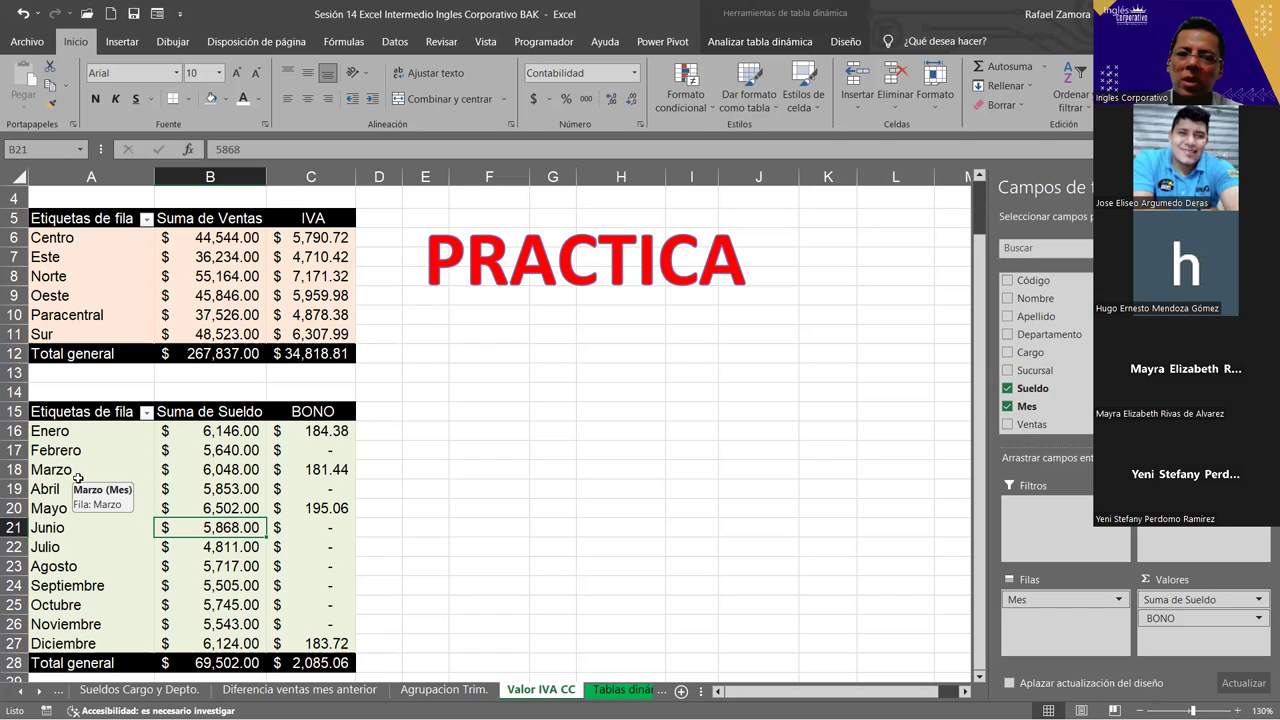
Close the calculated-field menu, visit Tablas dinámica, return to Valor IVA CC, open the sheet list.
{"action": "left_click", "coordinate": [778, 40]}
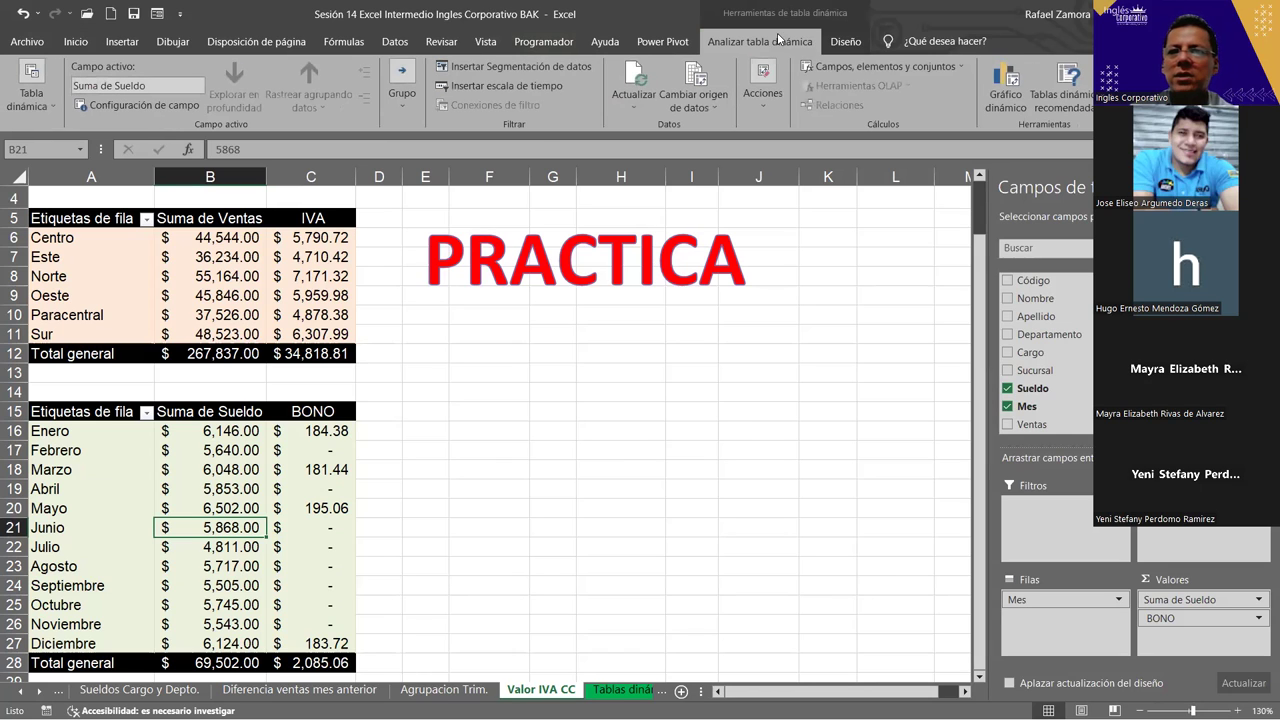
{"action": "left_click", "coordinate": [906, 72]}
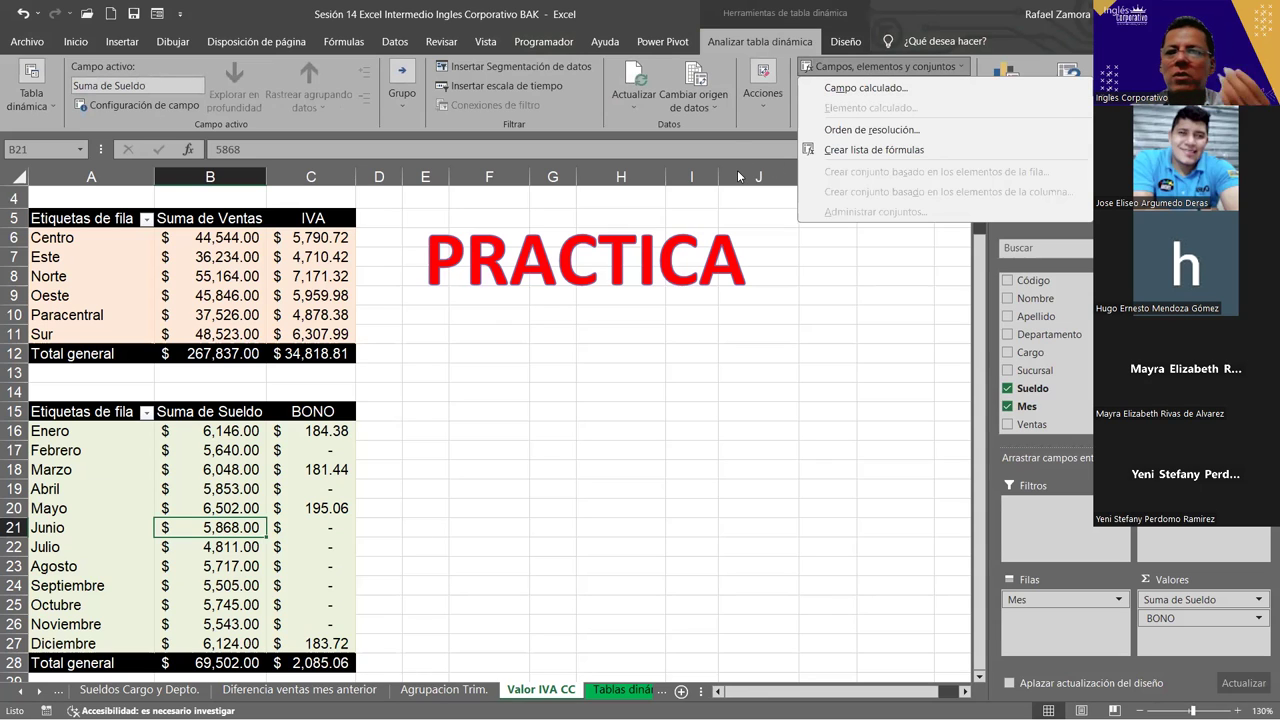
{"action": "left_click", "coordinate": [868, 450]}
{"action": "left_click", "coordinate": [620, 690]}
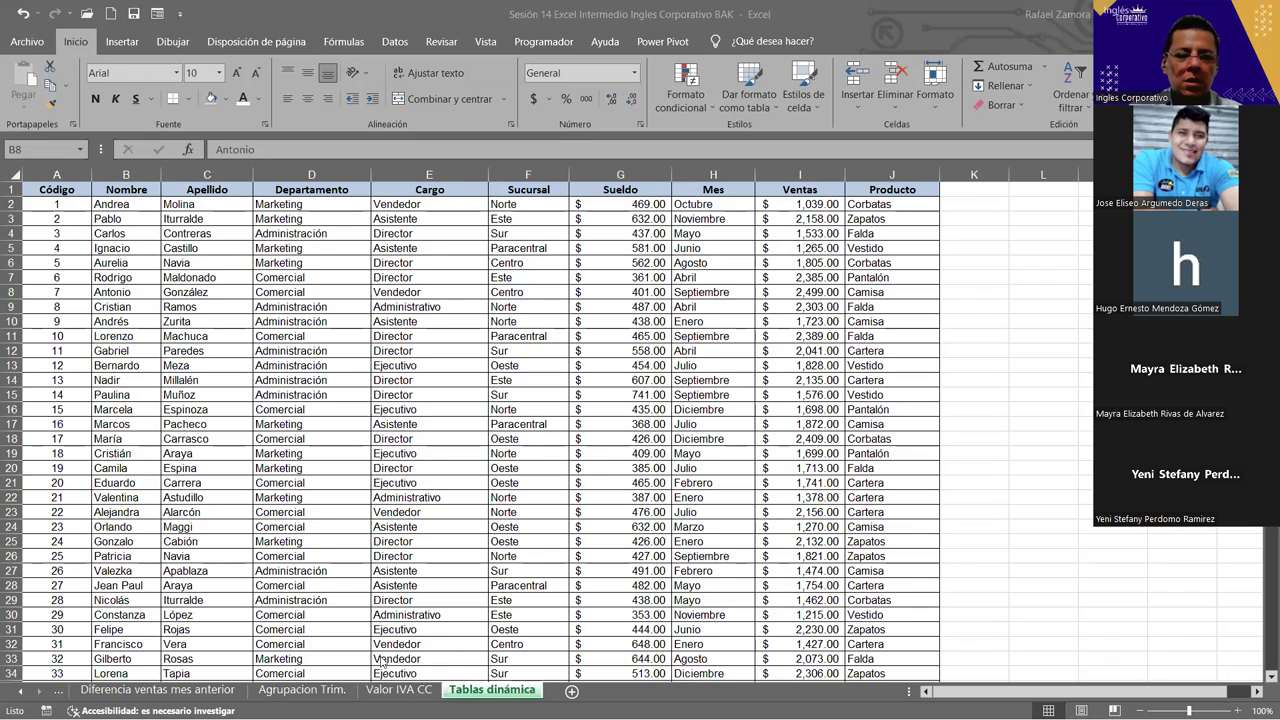
{"action": "left_click", "coordinate": [428, 690]}
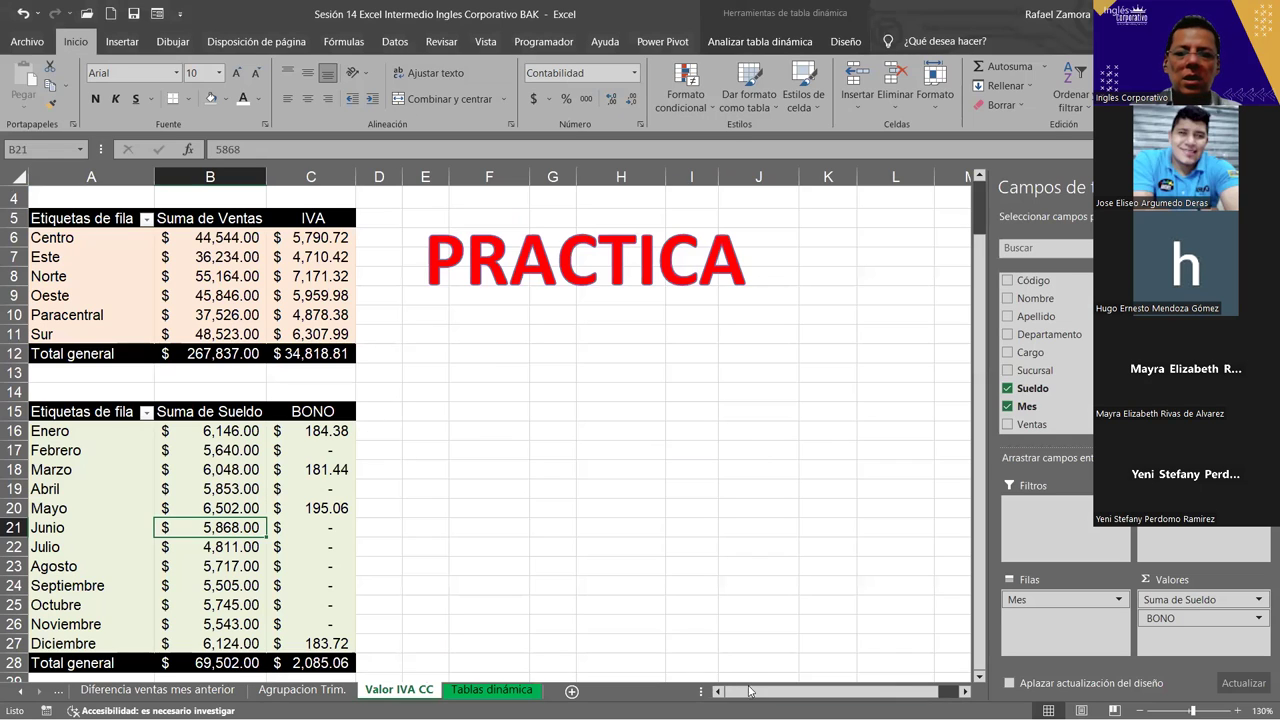
{"action": "right_click", "coordinate": [27, 695]}
{"action": "left_click", "coordinate": [93, 456]}
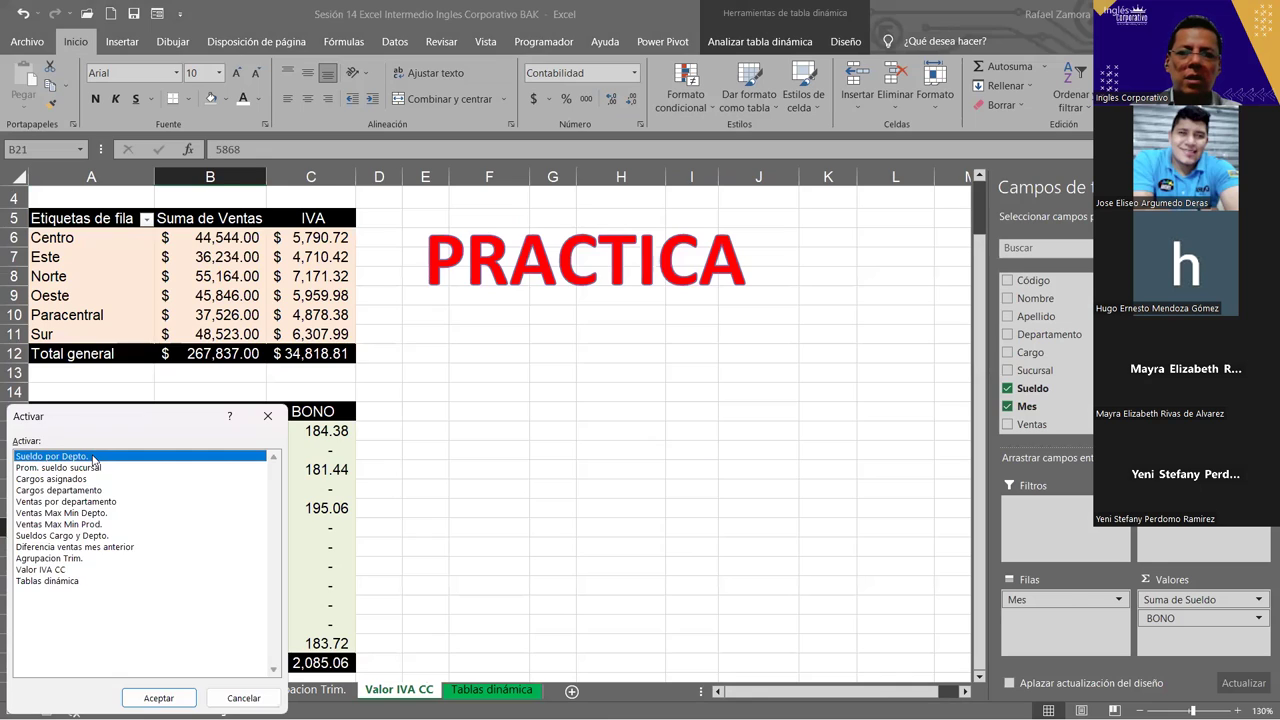
Open the Sueldo por Depto. sheet from the Activar list.
{"action": "double_click", "coordinate": [93, 456]}
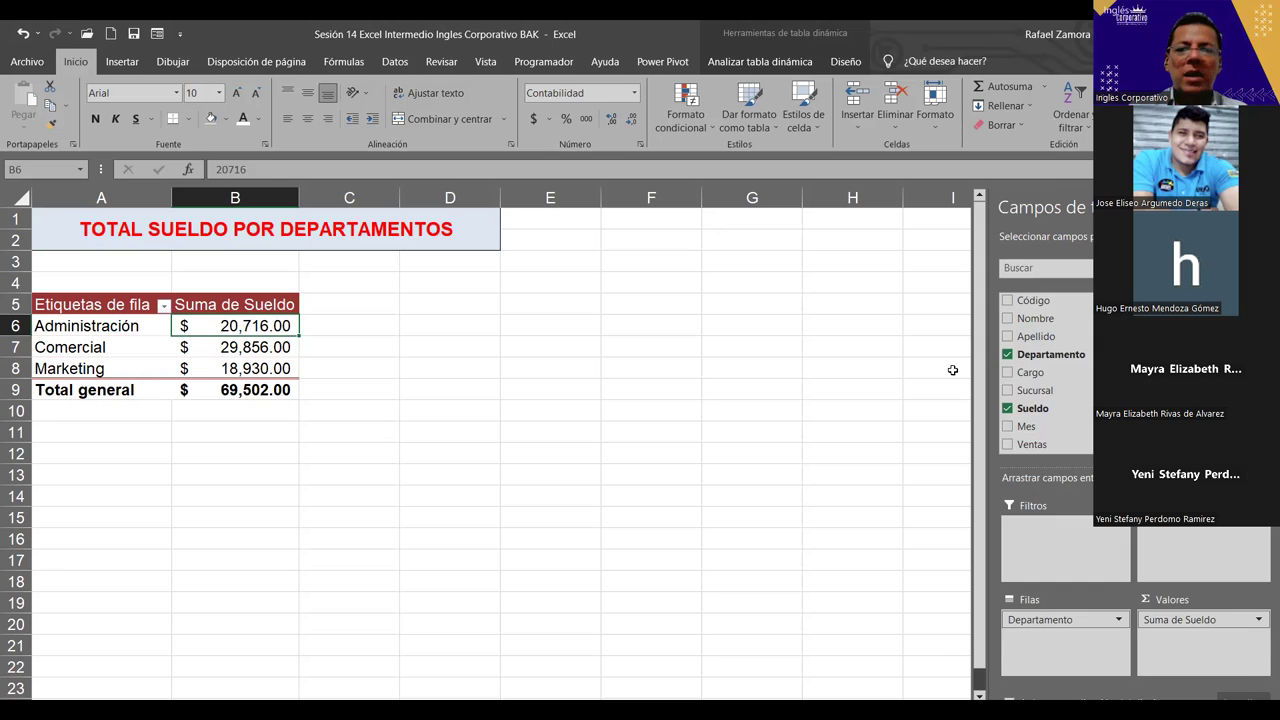
Select empty cells such as F14 and F10 away from the department salary pivot table.
{"action": "left_click", "coordinate": [650, 412]}
{"action": "left_click", "coordinate": [780, 458]}
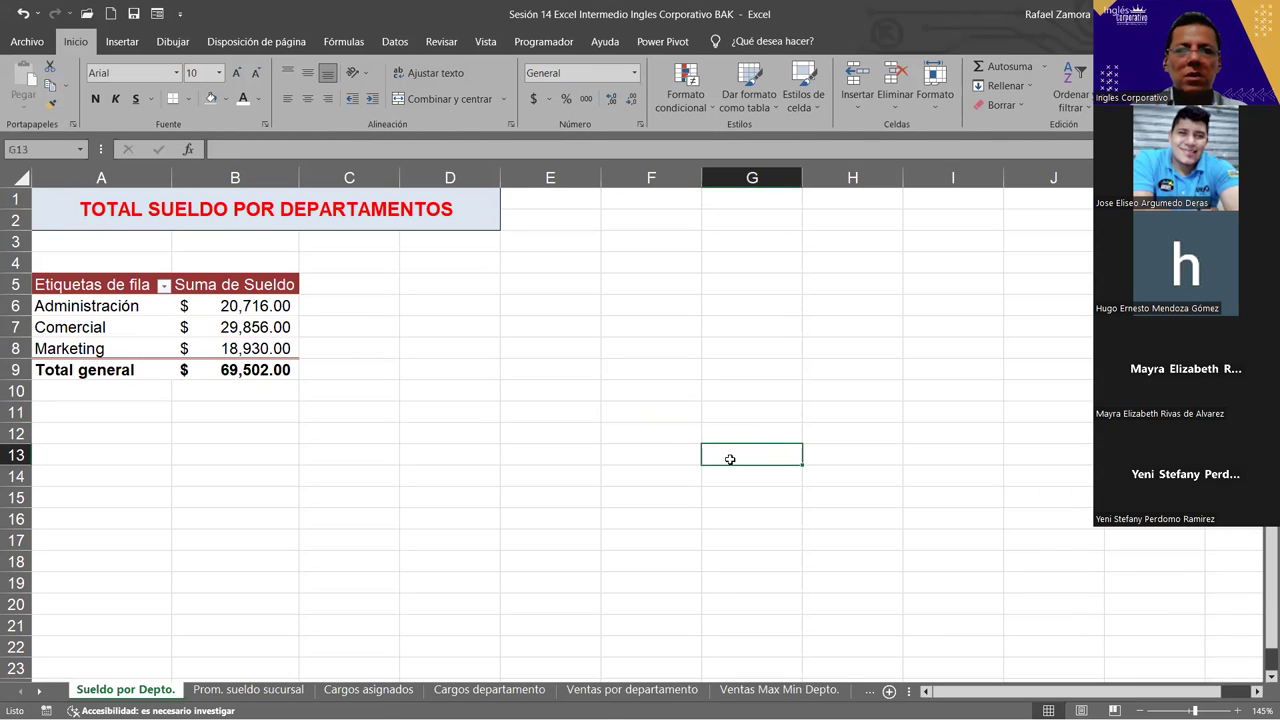
{"action": "left_click", "coordinate": [664, 470]}
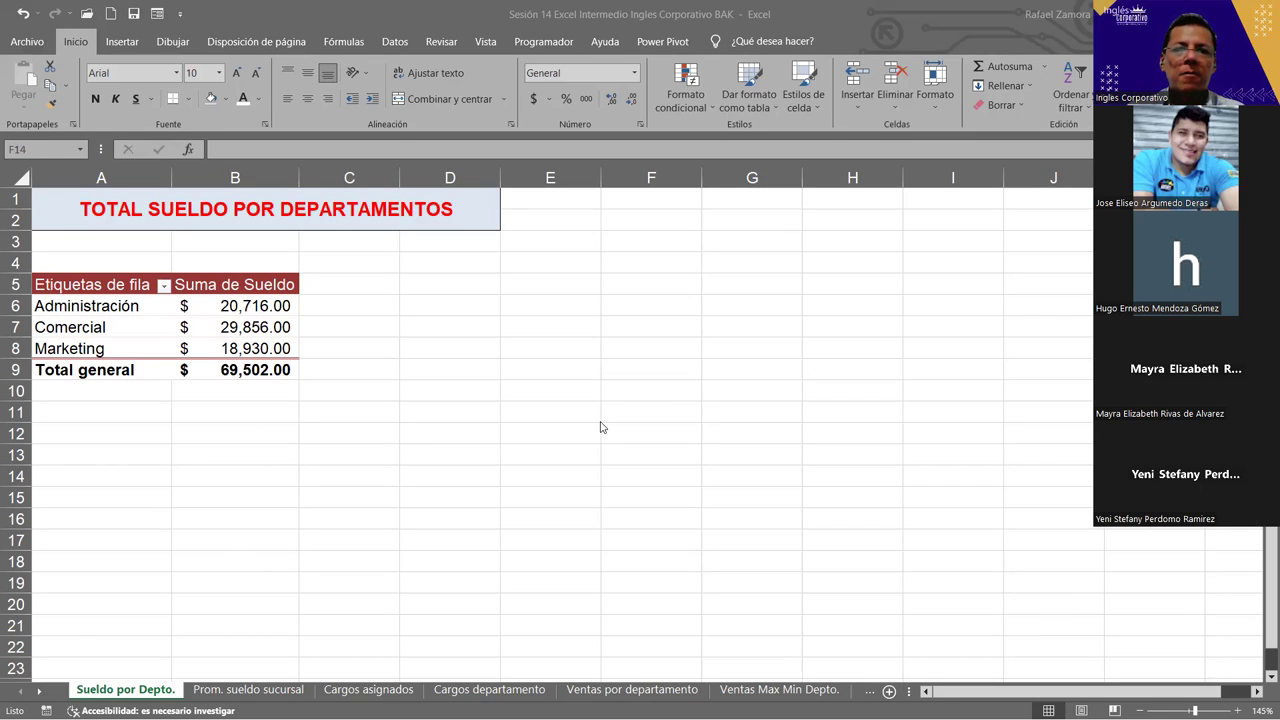
{"action": "left_click", "coordinate": [652, 392]}
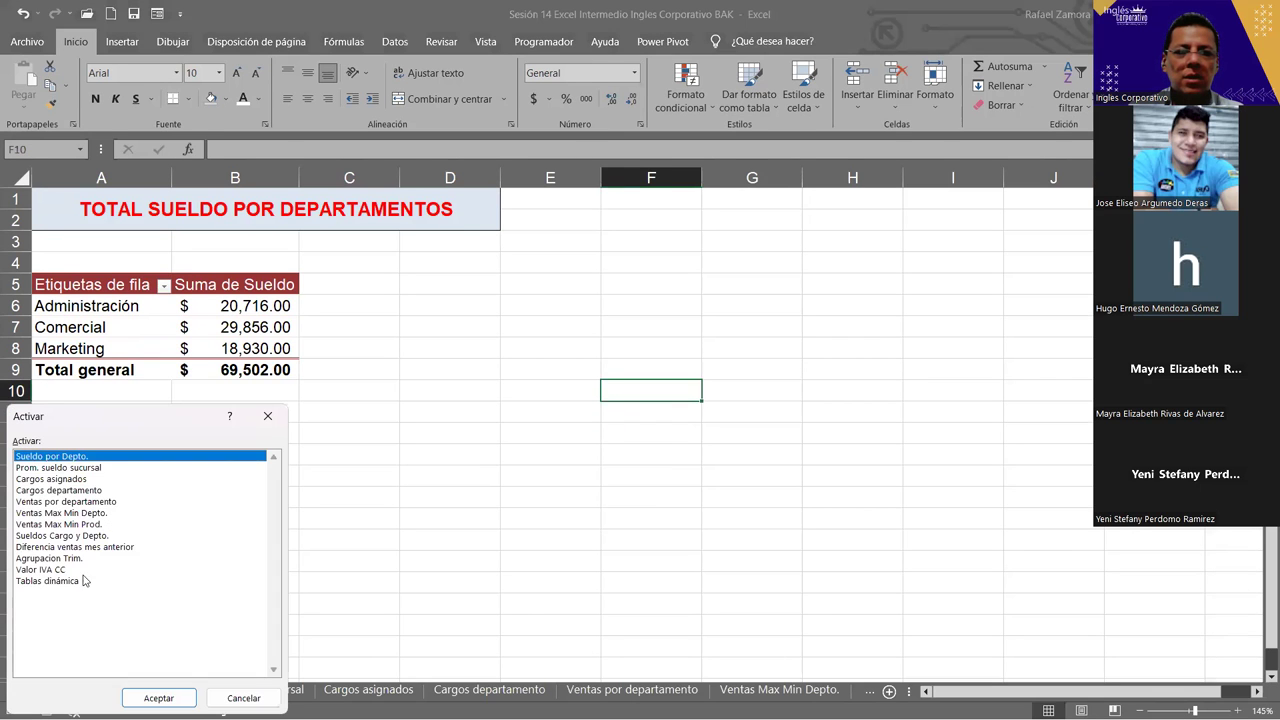
Open the Tablas dinámica sheet and start a pivot chart from range $A$1:$J$151.
{"action": "left_click", "coordinate": [64, 580]}
{"action": "double_click", "coordinate": [64, 580]}
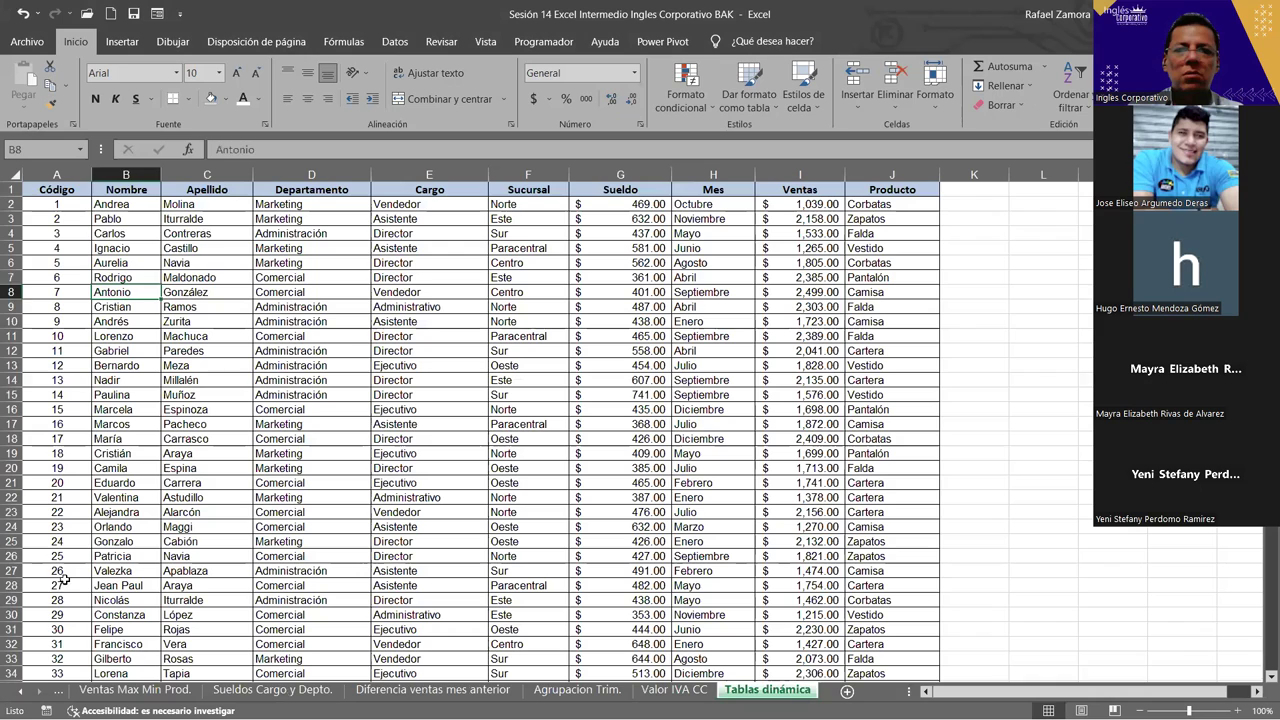
{"action": "left_click", "coordinate": [311, 438]}
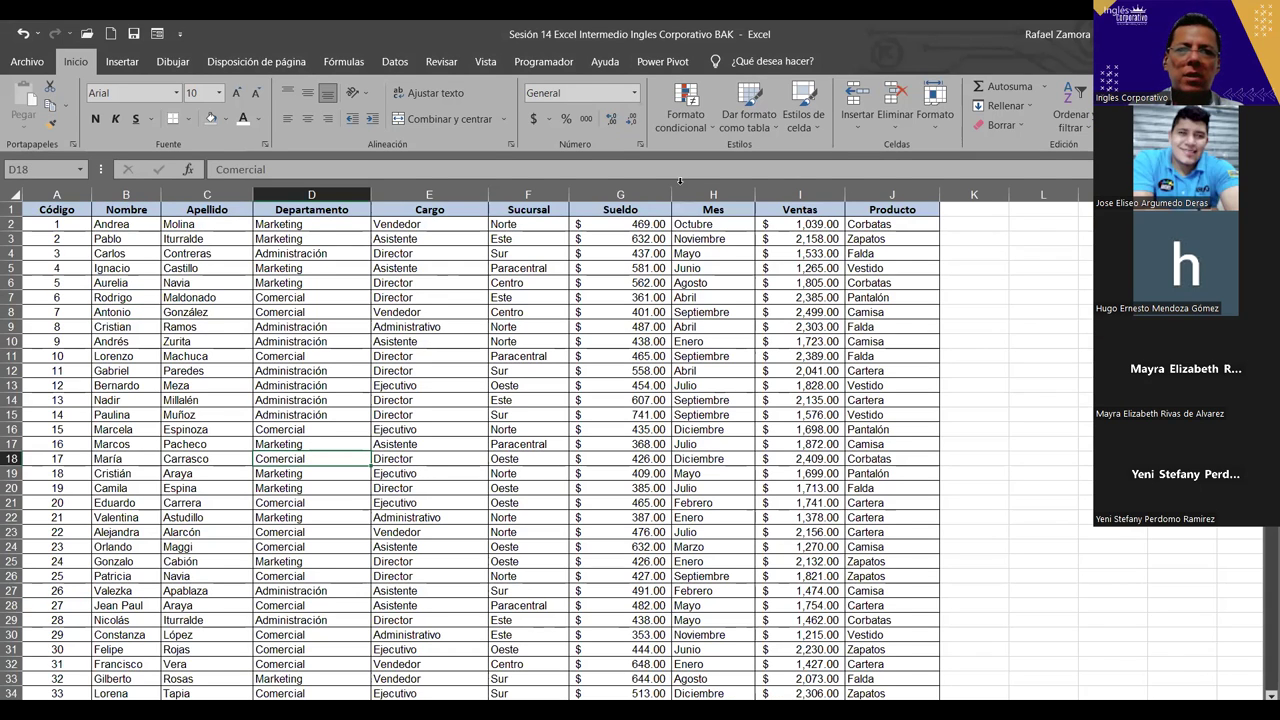
{"action": "left_click", "coordinate": [124, 62]}
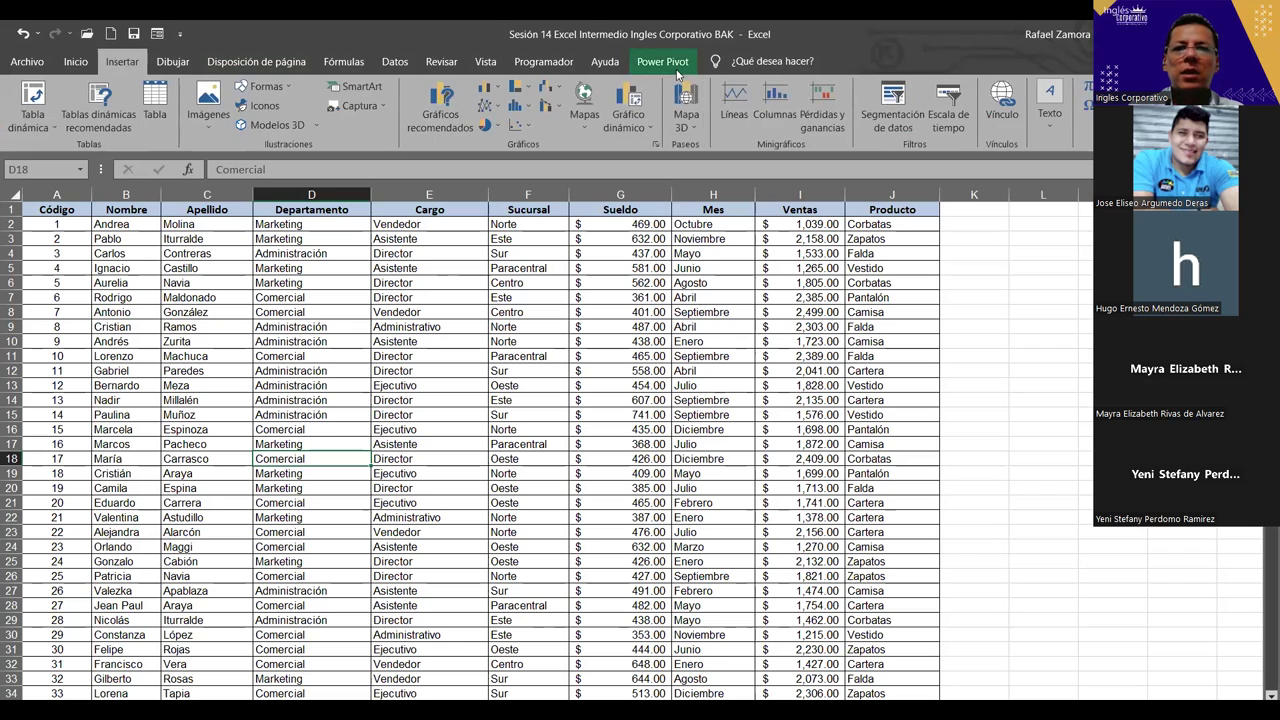
{"action": "left_click", "coordinate": [628, 100]}
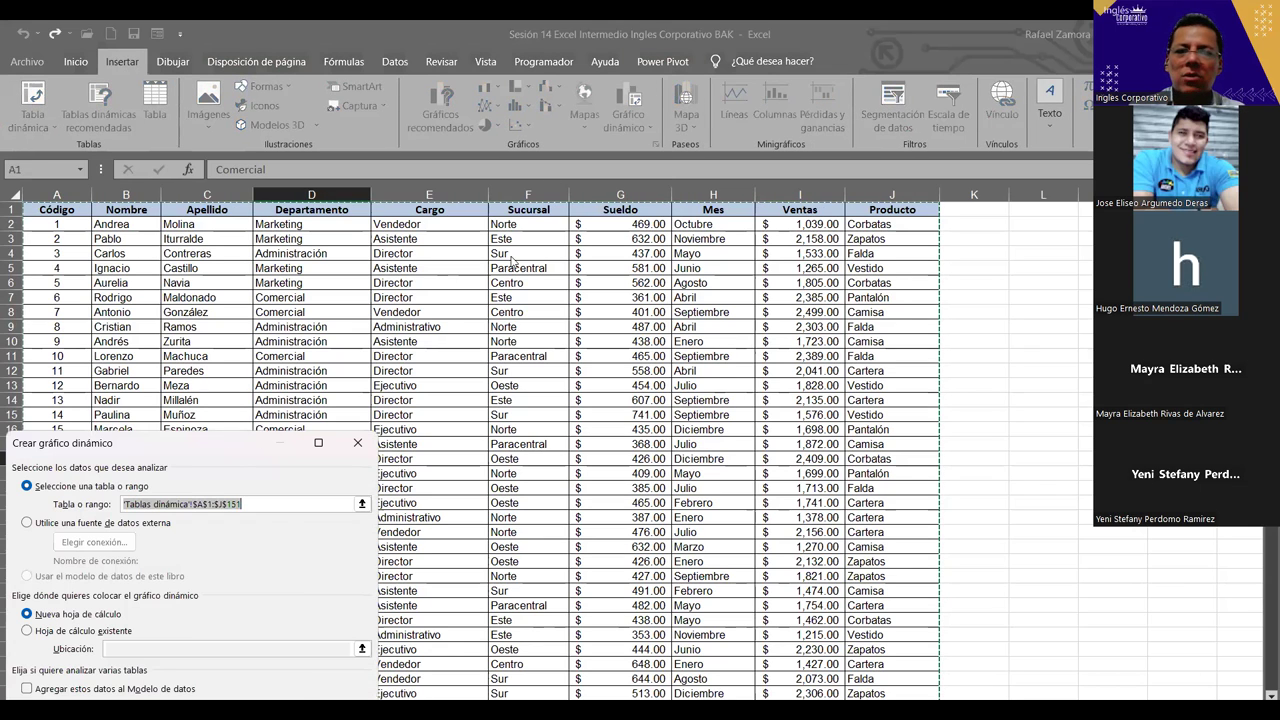
Cancel the Crear gráfico dinámico dialog and return to the Sueldo por Depto. sheet.
{"action": "left_click_drag", "start_coordinate": [231, 456], "coordinate": [507, 261]}
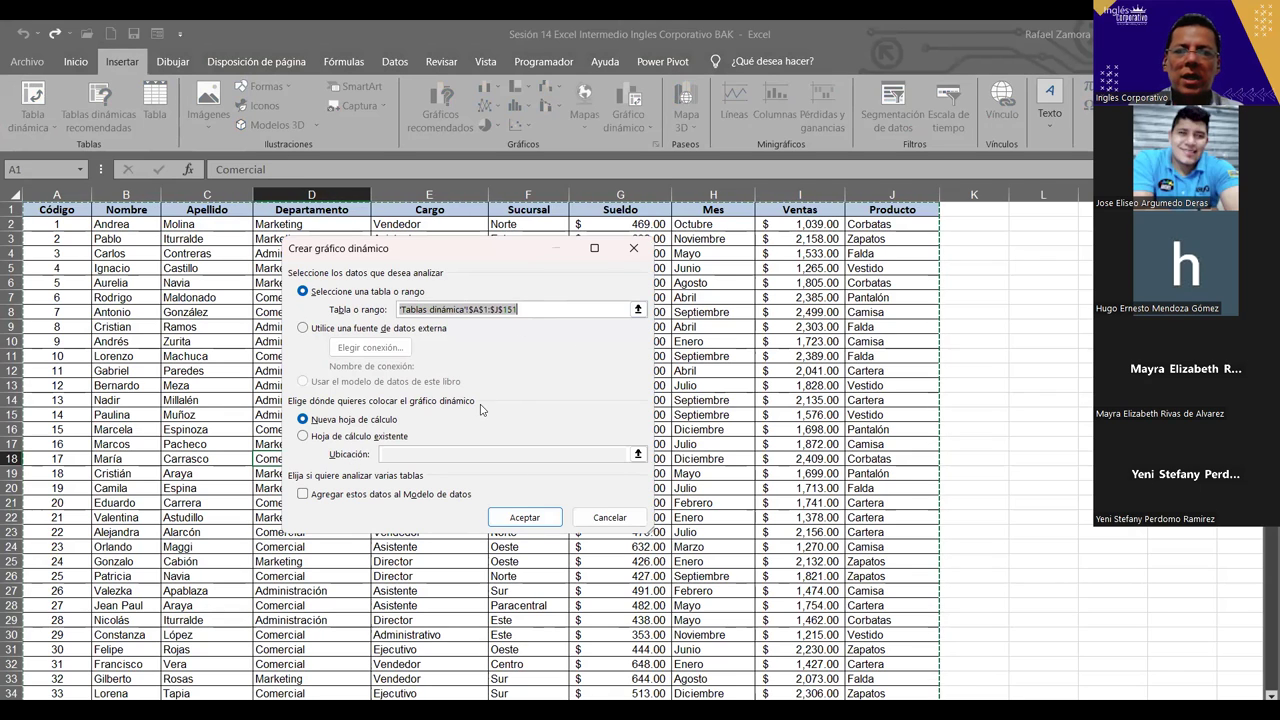
{"action": "left_click", "coordinate": [610, 519]}
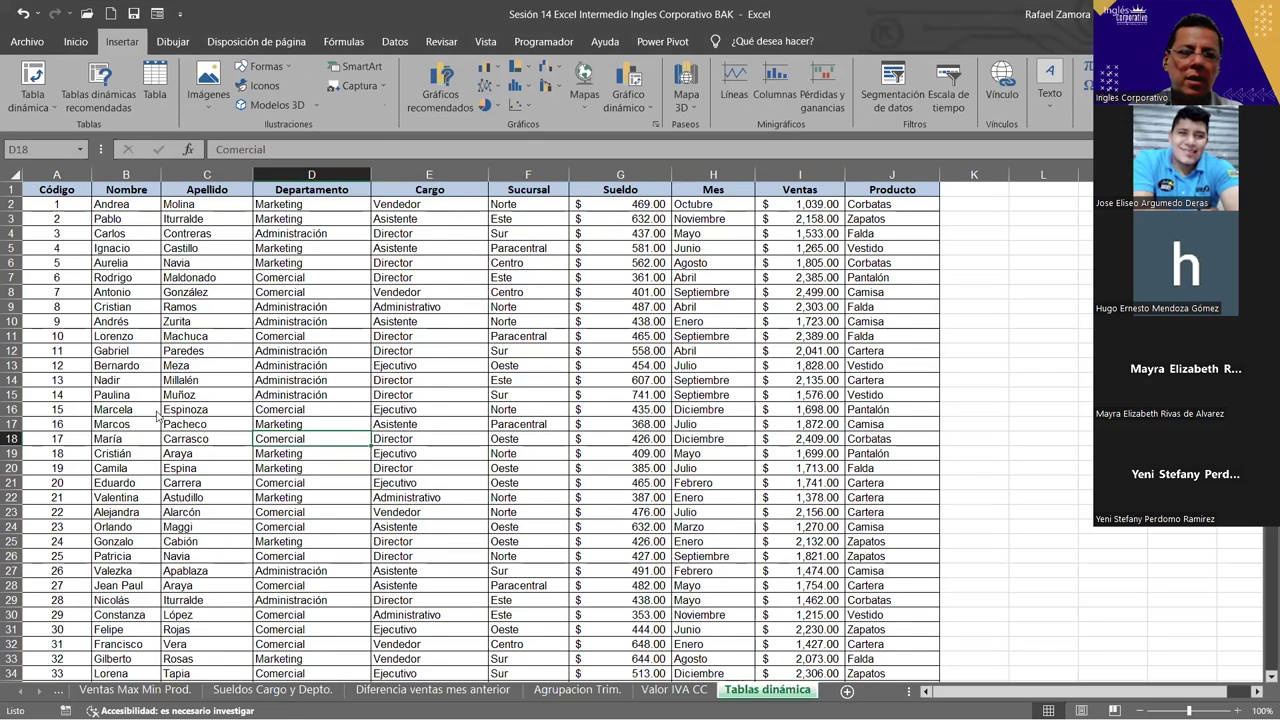
{"action": "right_click", "coordinate": [20, 690]}
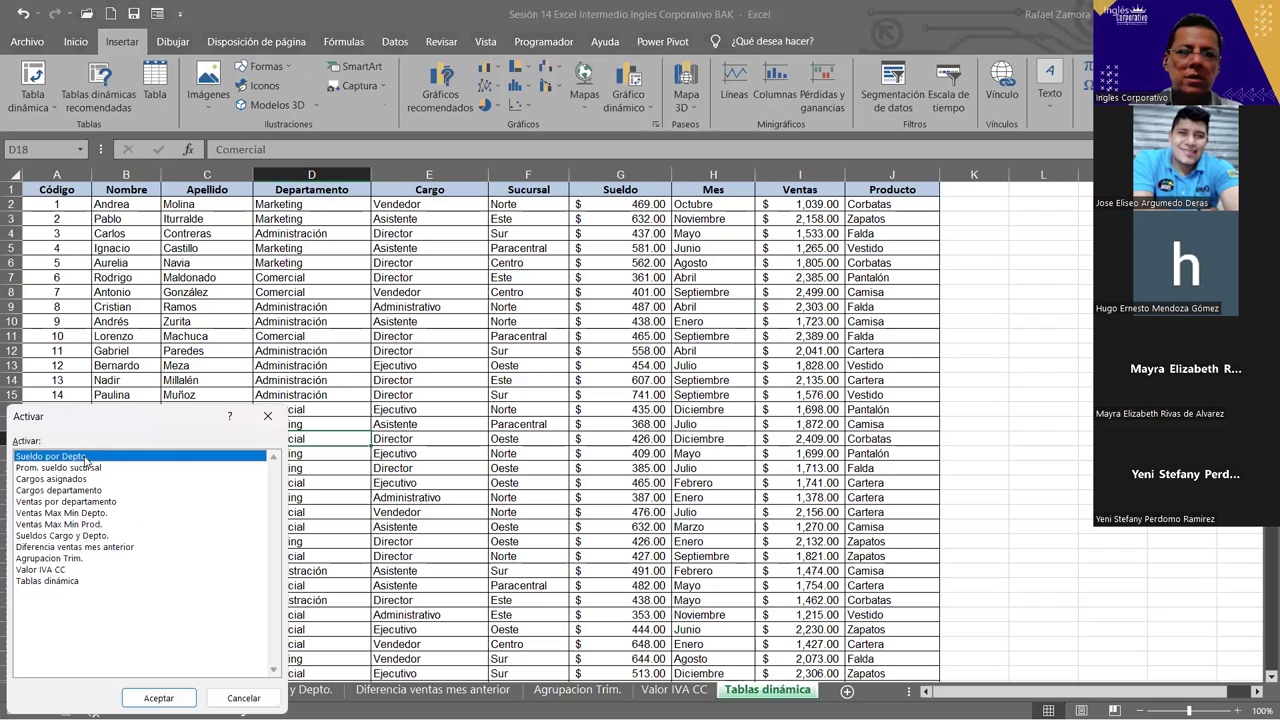
{"action": "double_click", "coordinate": [87, 458]}
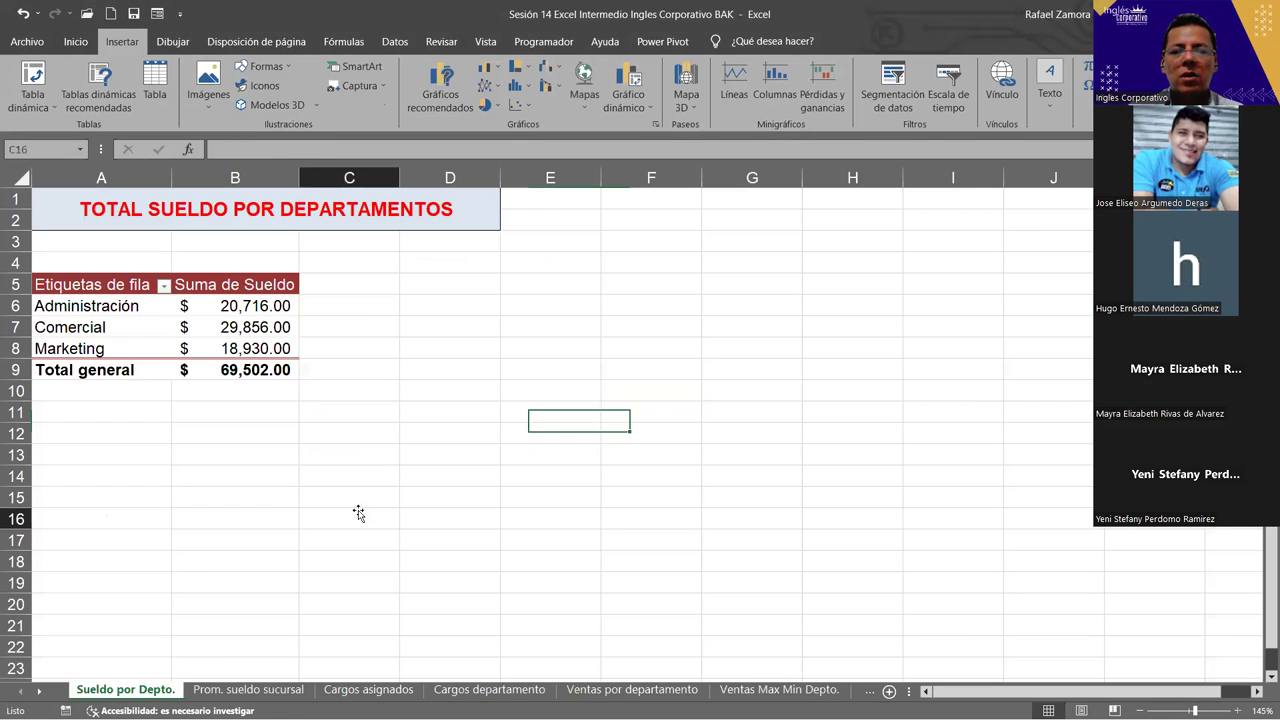
Insert a Columna agrupada 3D pivot chart from the salary-by-department pivot table.
{"action": "left_click", "coordinate": [107, 285]}
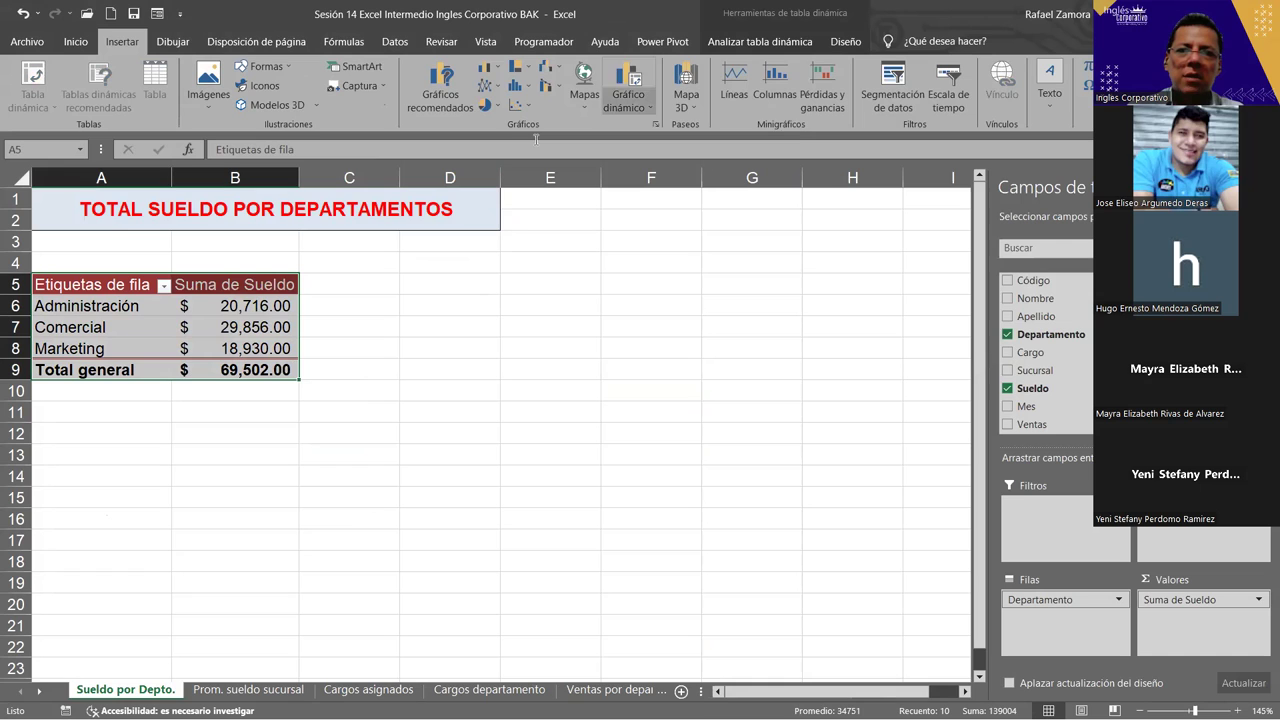
{"action": "left_click", "coordinate": [628, 100]}
{"action": "left_click", "coordinate": [645, 128]}
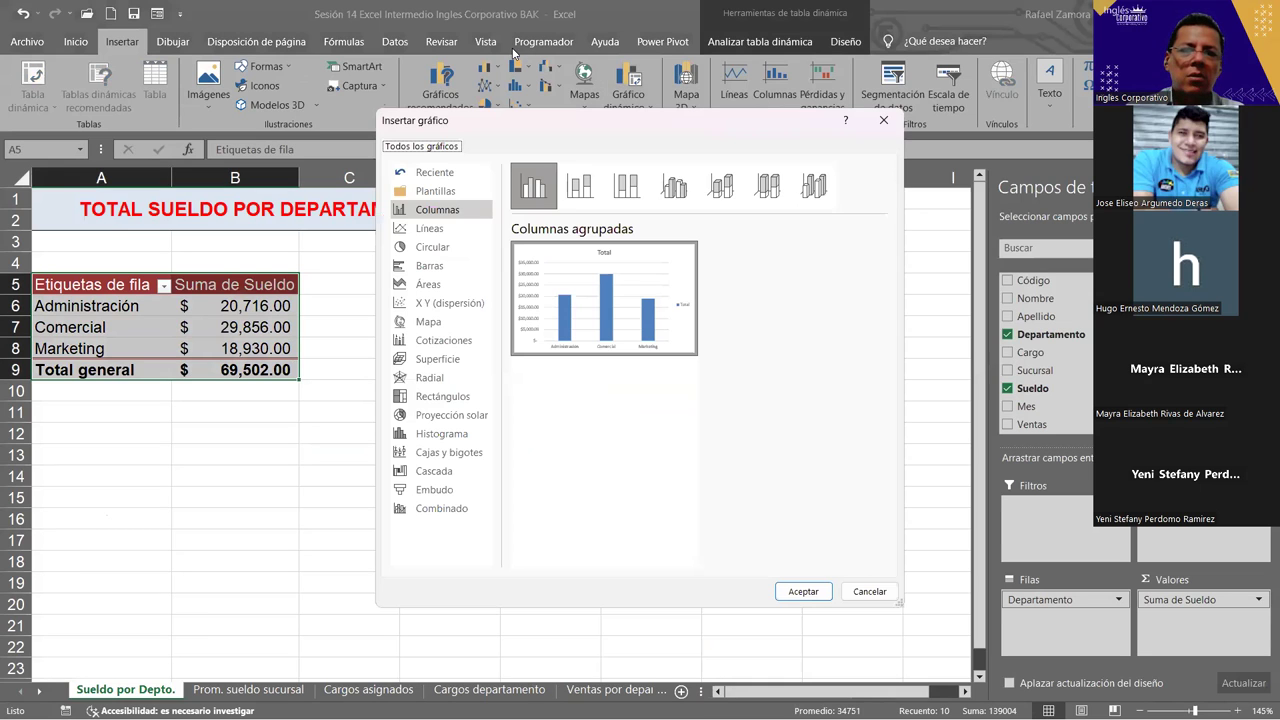
{"action": "left_click", "coordinate": [627, 186]}
{"action": "left_click", "coordinate": [671, 186]}
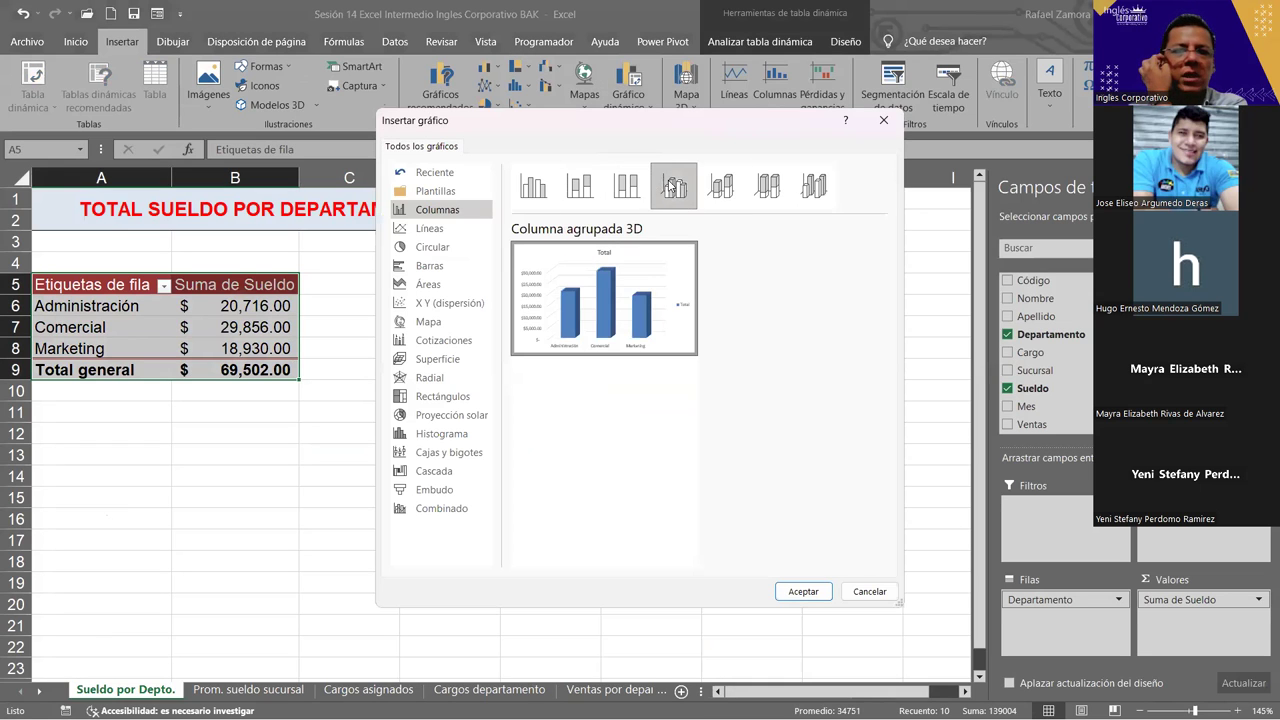
{"action": "left_click", "coordinate": [812, 592]}
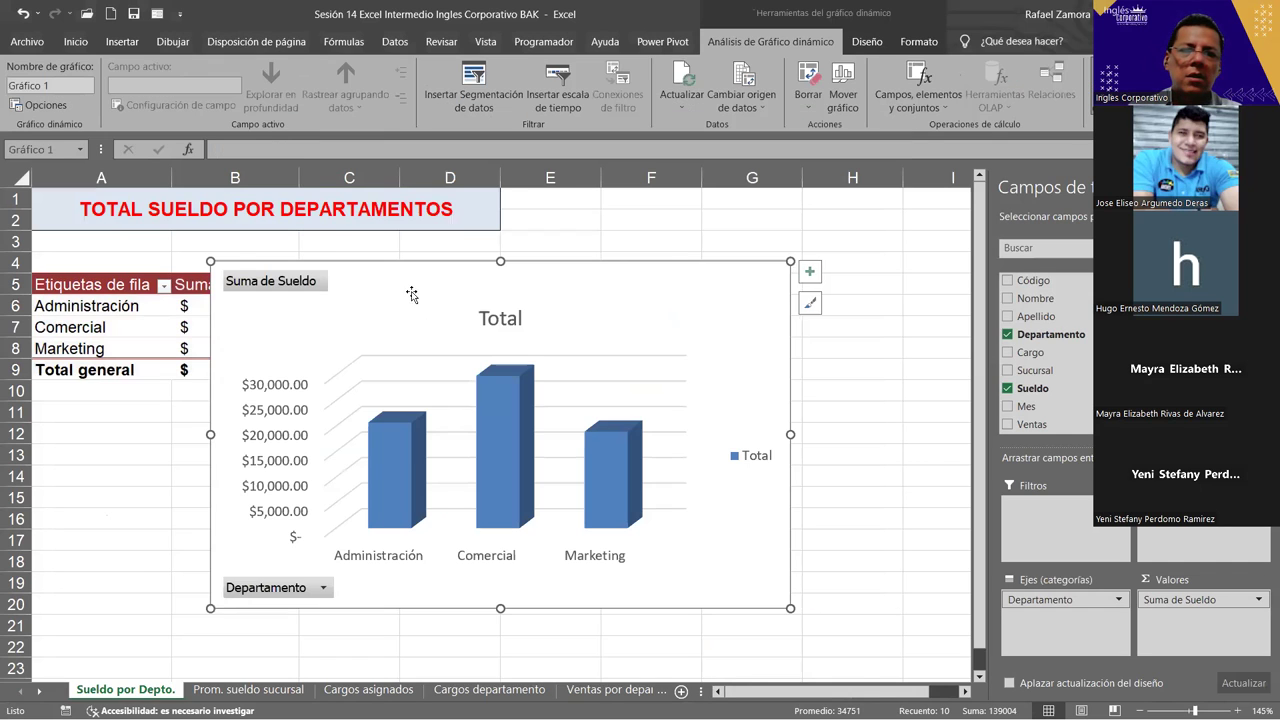
Move the Total pivot chart beside the salary pivot table and shrink it.
{"action": "left_click_drag", "start_coordinate": [370, 269], "coordinate": [547, 261]}
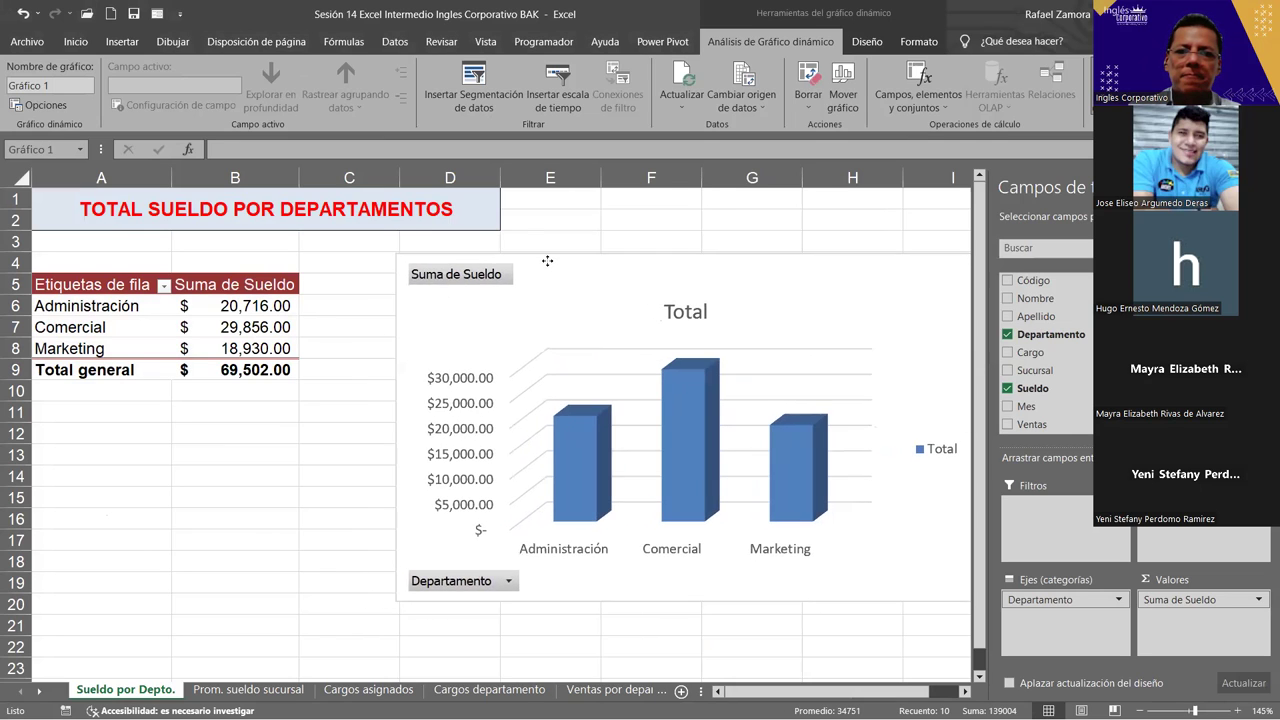
{"action": "left_click_drag", "start_coordinate": [547, 261], "coordinate": [551, 261]}
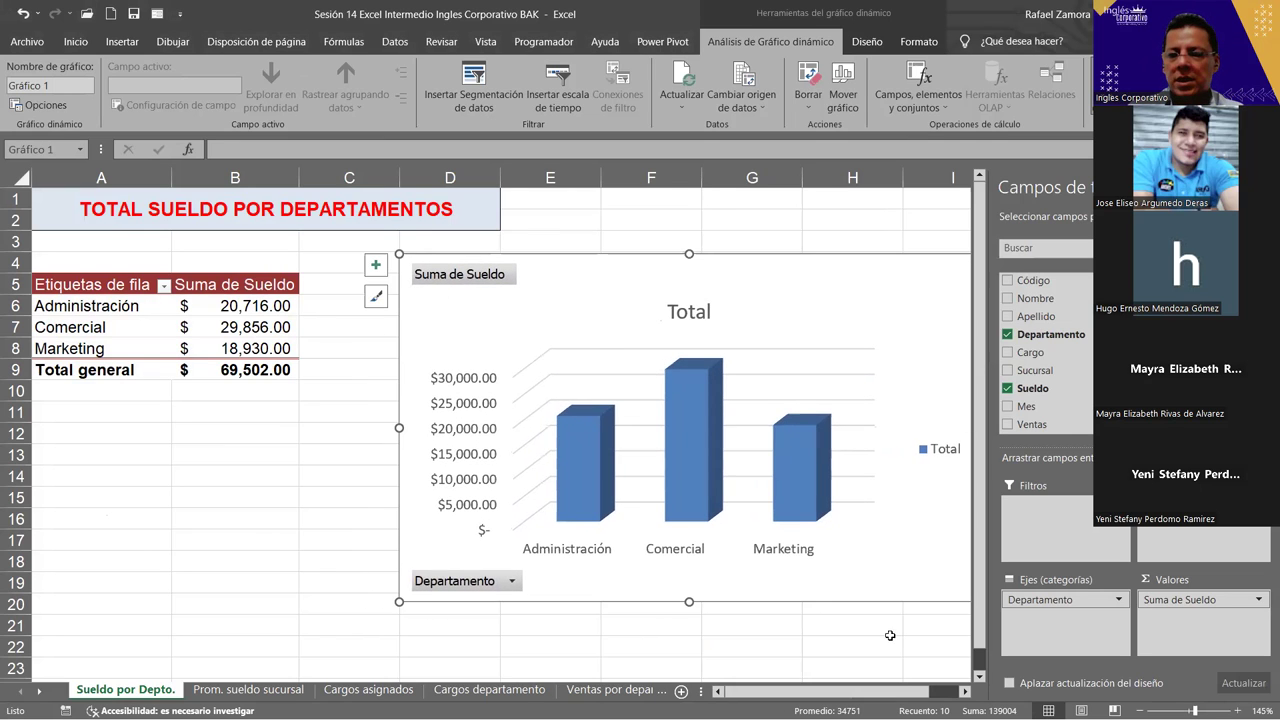
{"action": "scroll", "coordinate": [848, 609], "scroll_direction": "right", "scroll_amount": 1}
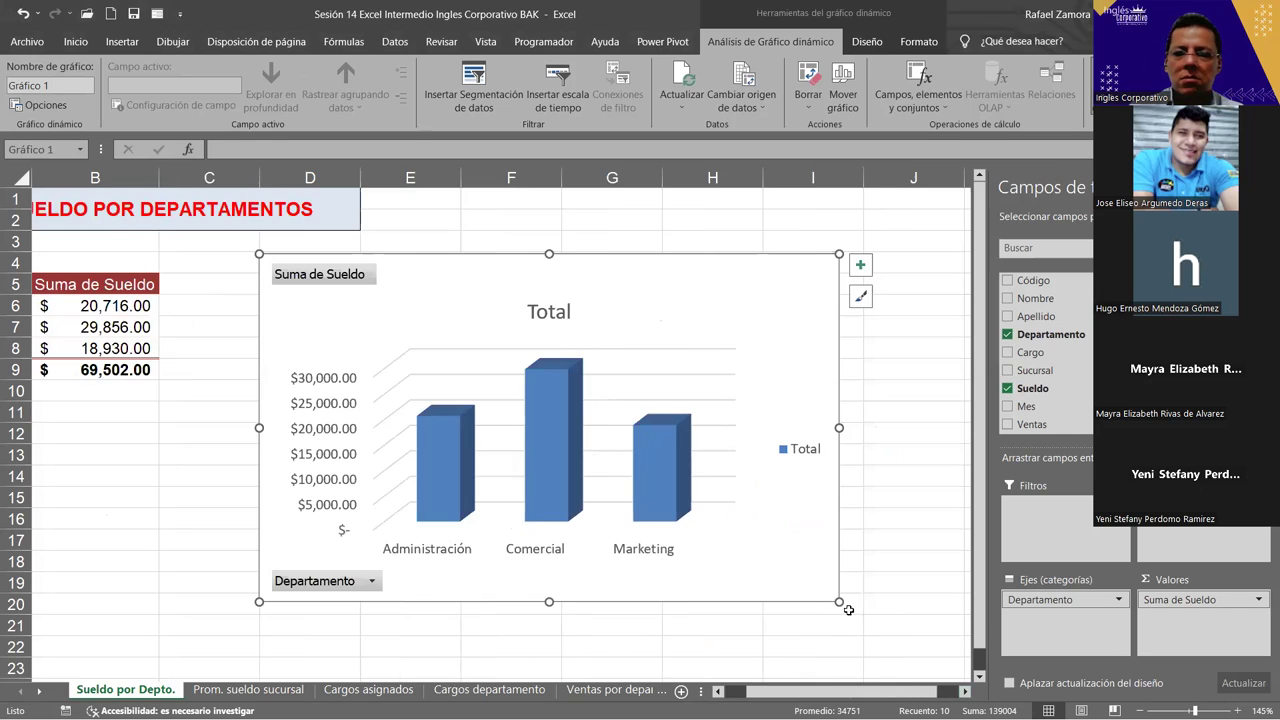
{"action": "left_click_drag", "start_coordinate": [848, 609], "coordinate": [761, 541]}
{"action": "left_click_drag", "start_coordinate": [836, 686], "coordinate": [804, 686]}
{"action": "left_click", "coordinate": [651, 603]}
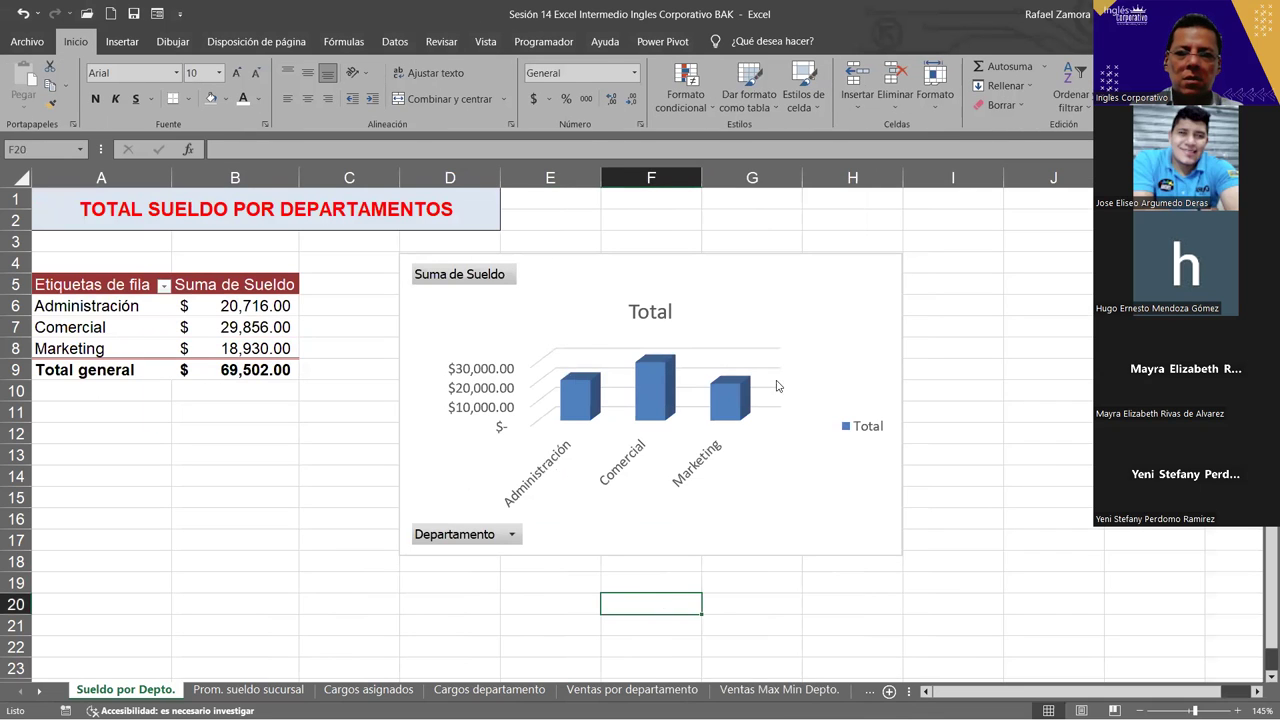
{"action": "left_click", "coordinate": [880, 256]}
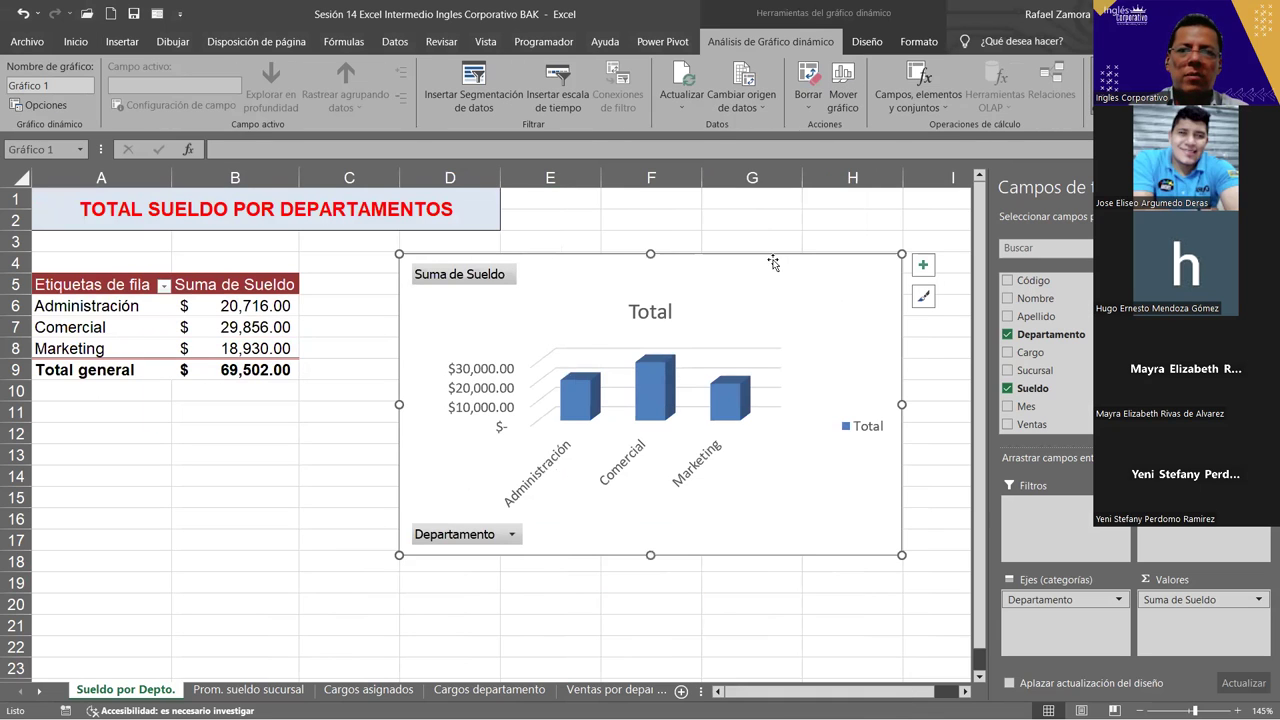
Apply a chart style with a bold TOTAL title and gradient columns to the salary chart.
{"action": "left_click", "coordinate": [912, 48]}
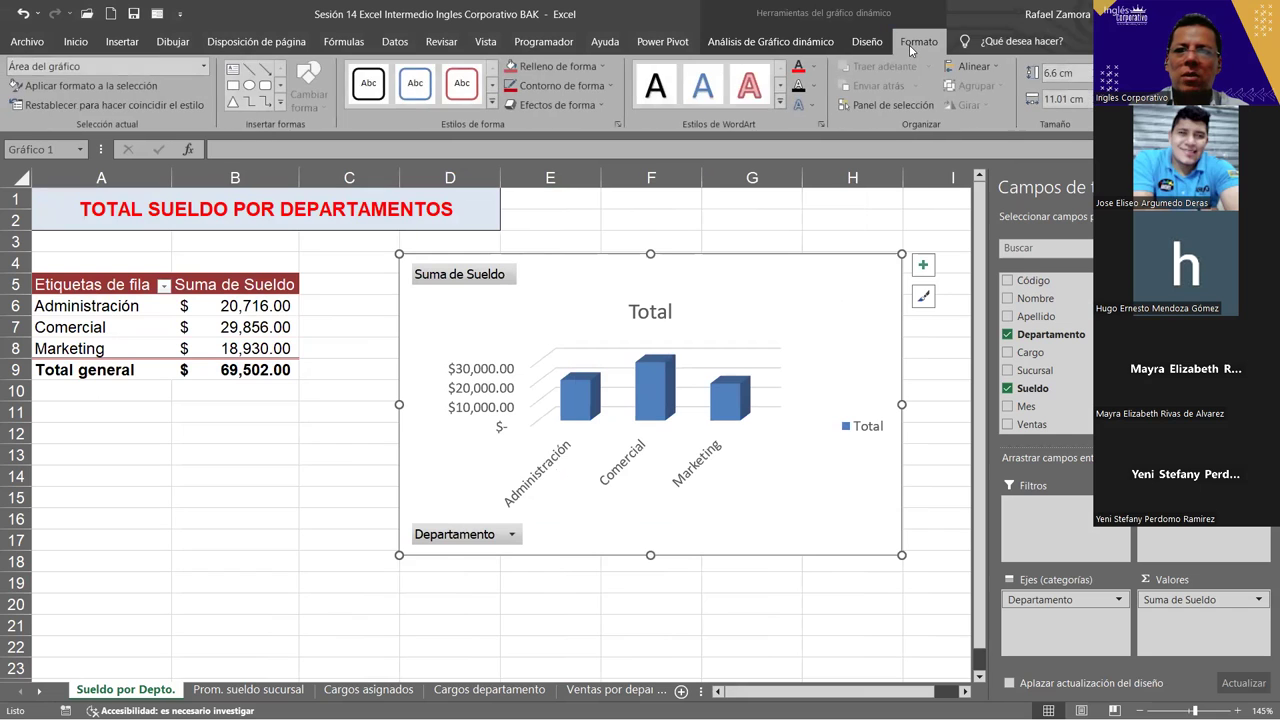
{"action": "left_click", "coordinate": [875, 42]}
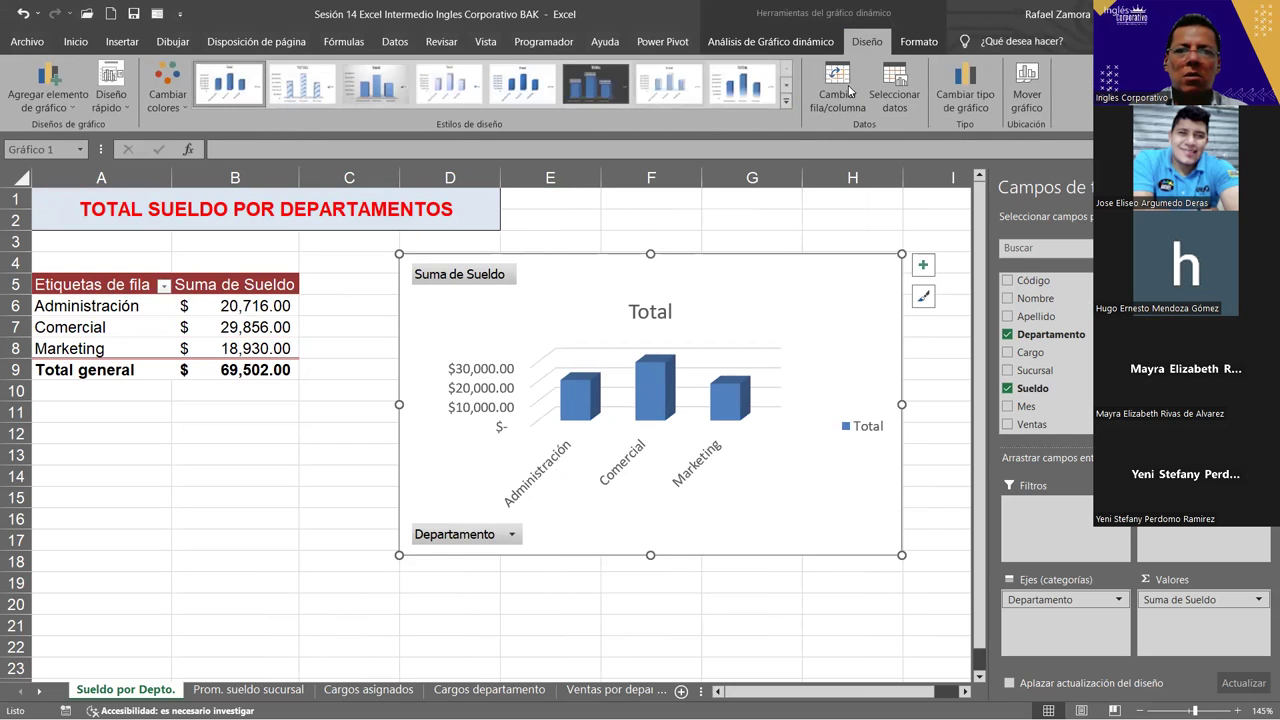
{"action": "left_click", "coordinate": [785, 105]}
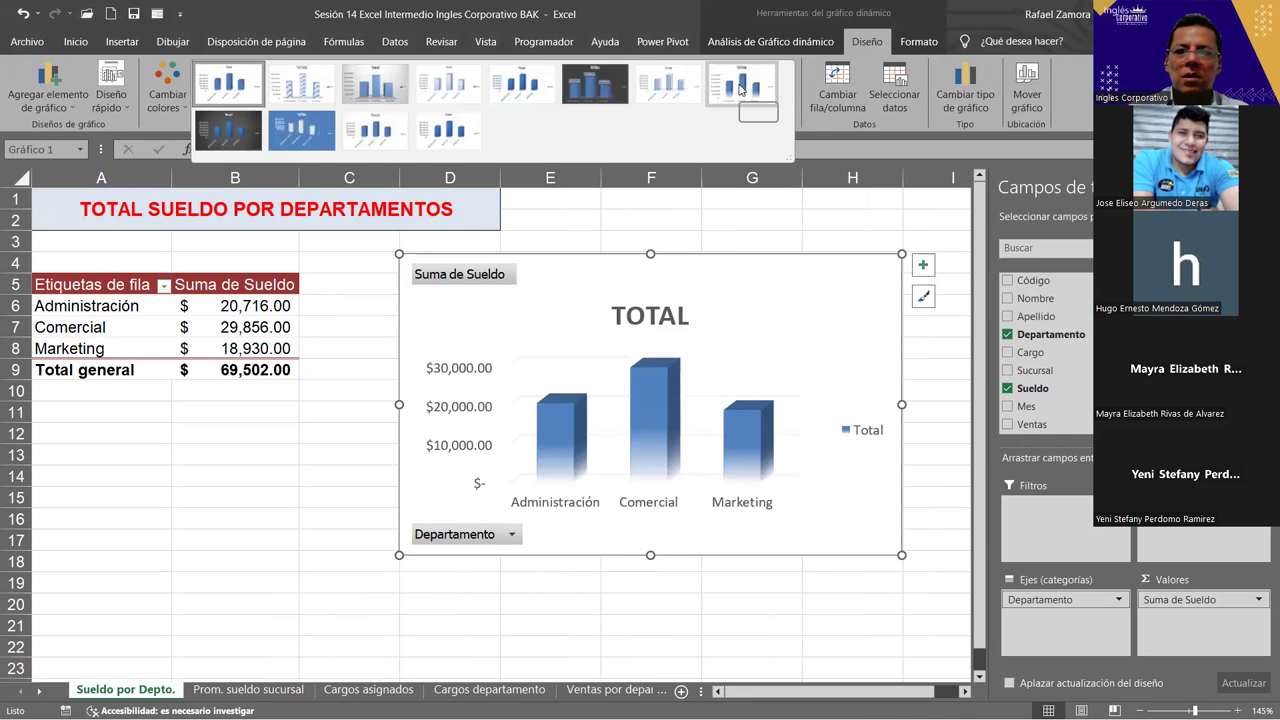
{"action": "left_click", "coordinate": [740, 90]}
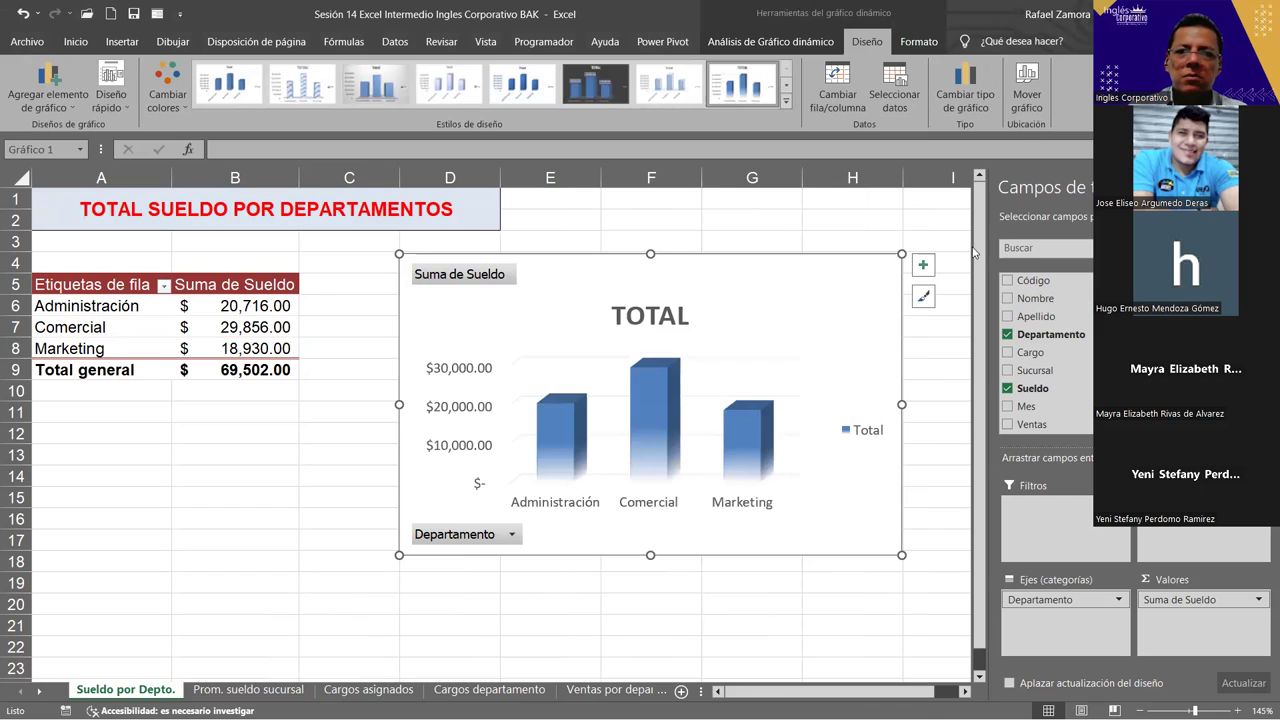
{"action": "left_click", "coordinate": [933, 44]}
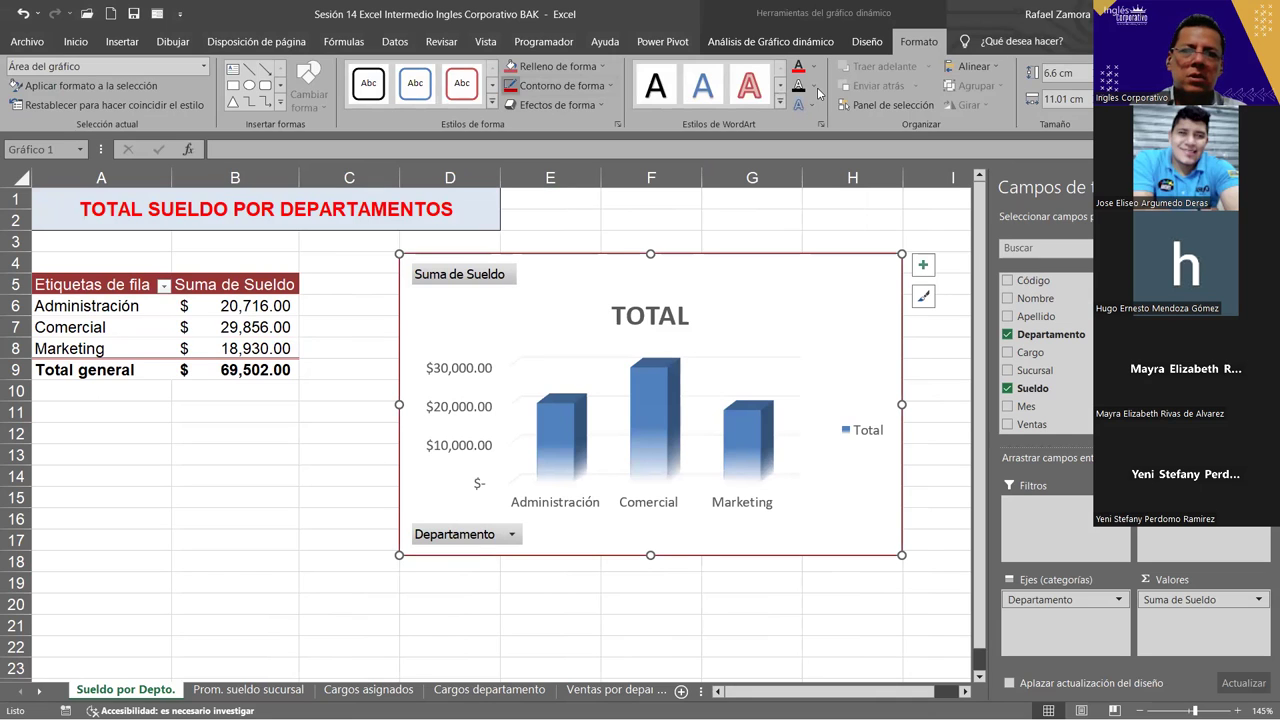
Set the salary chart's border weight to 3 pt, then deselect it to check.
{"action": "left_click", "coordinate": [609, 86]}
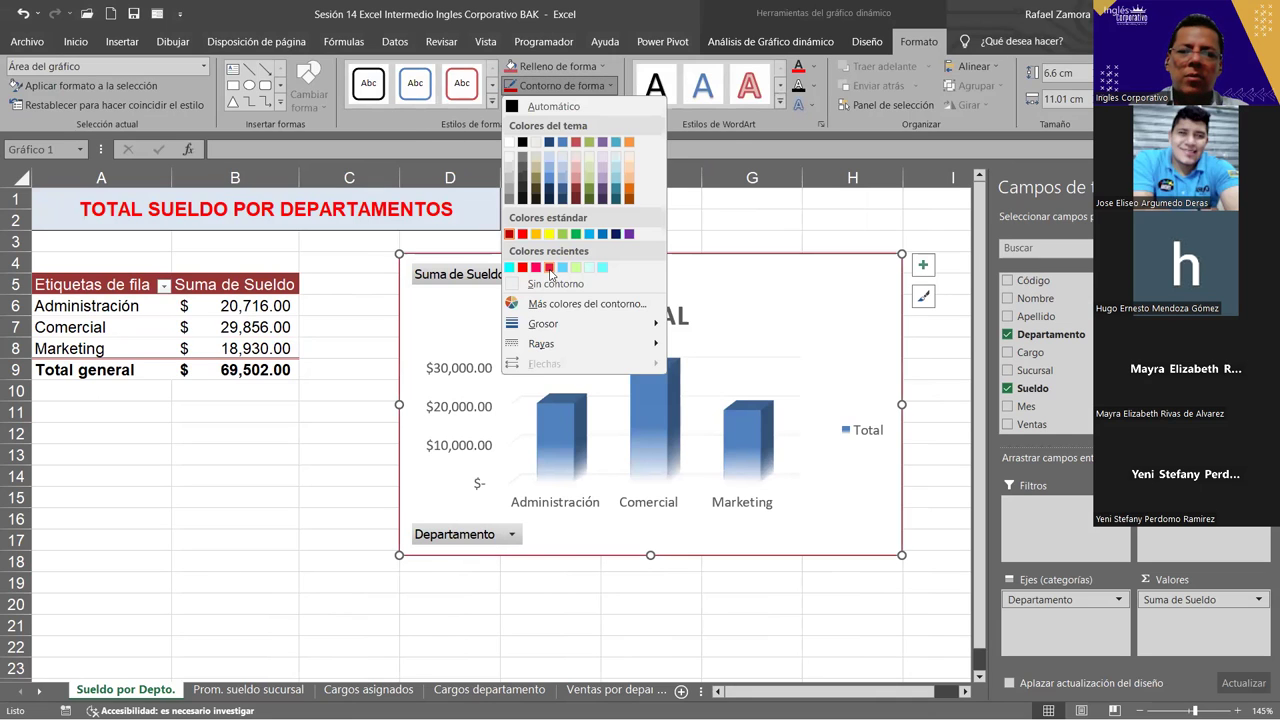
{"action": "mouse_move", "coordinate": [569, 331]}
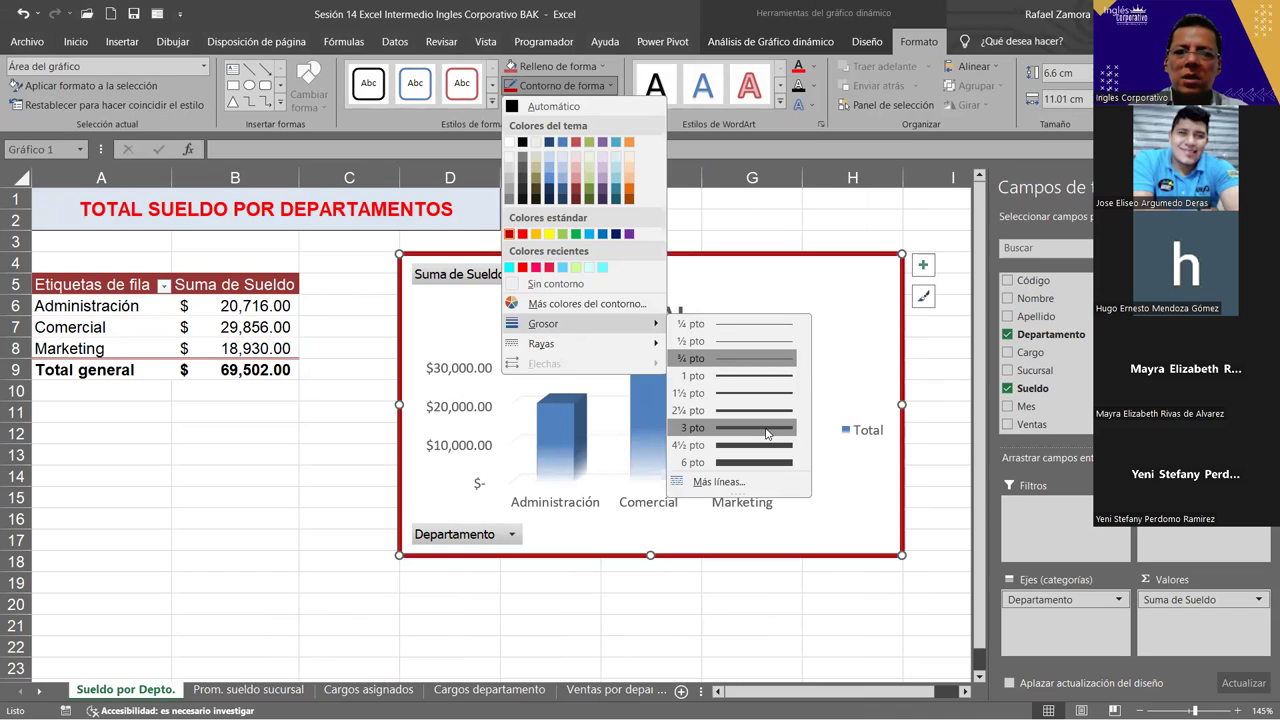
{"action": "left_click", "coordinate": [767, 432]}
{"action": "key", "text": "Escape"}
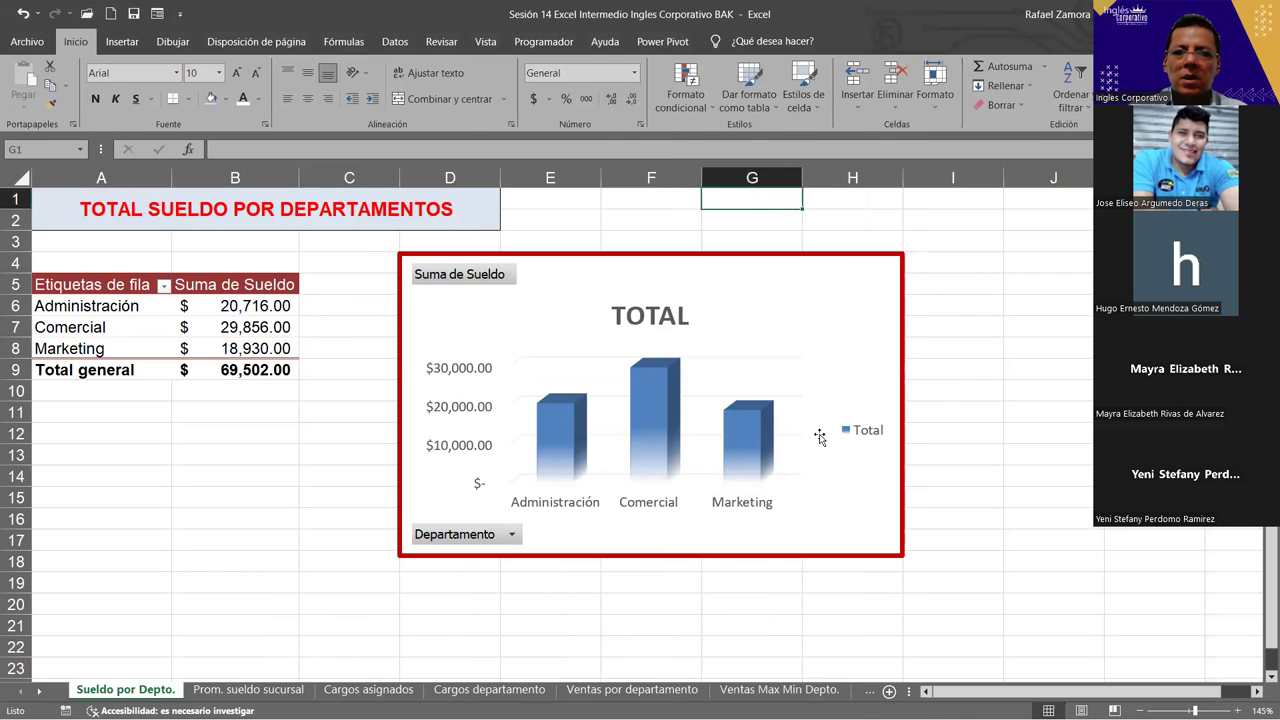
{"action": "left_click", "coordinate": [747, 609]}
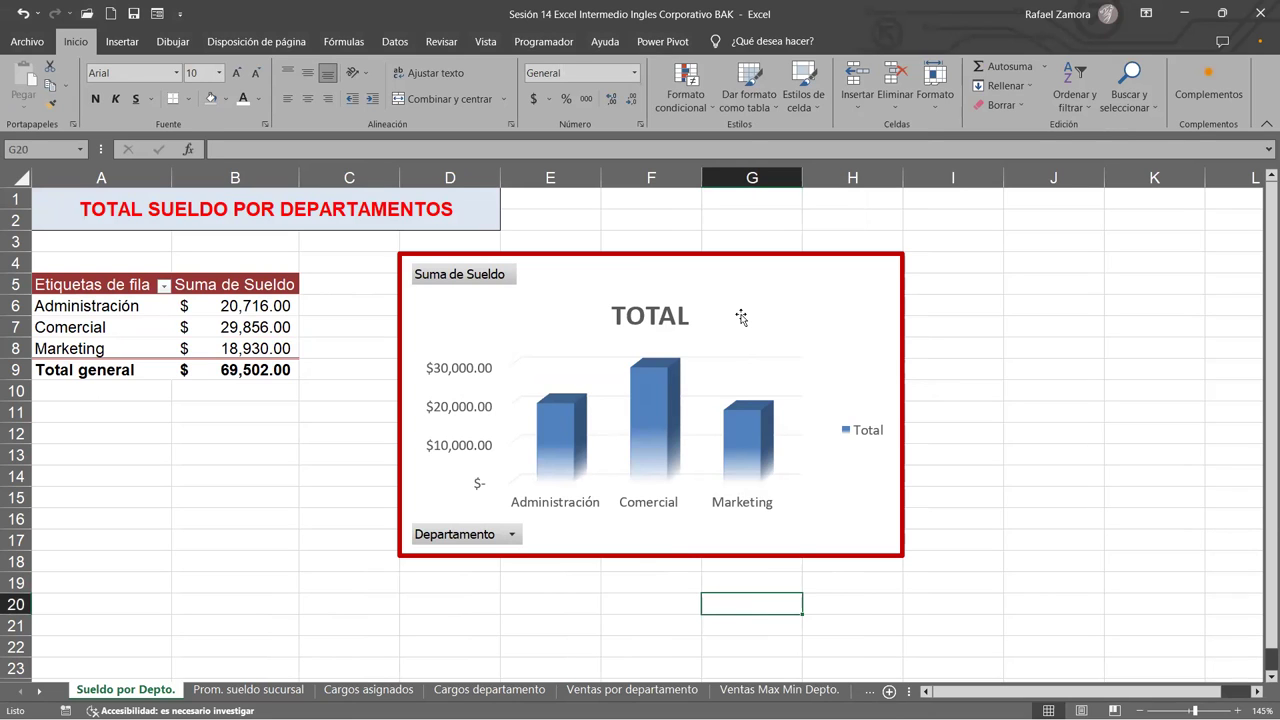
Review the Suma de Sueldo pivot field list, then deselect the pivot table.
{"action": "left_click", "coordinate": [240, 348]}
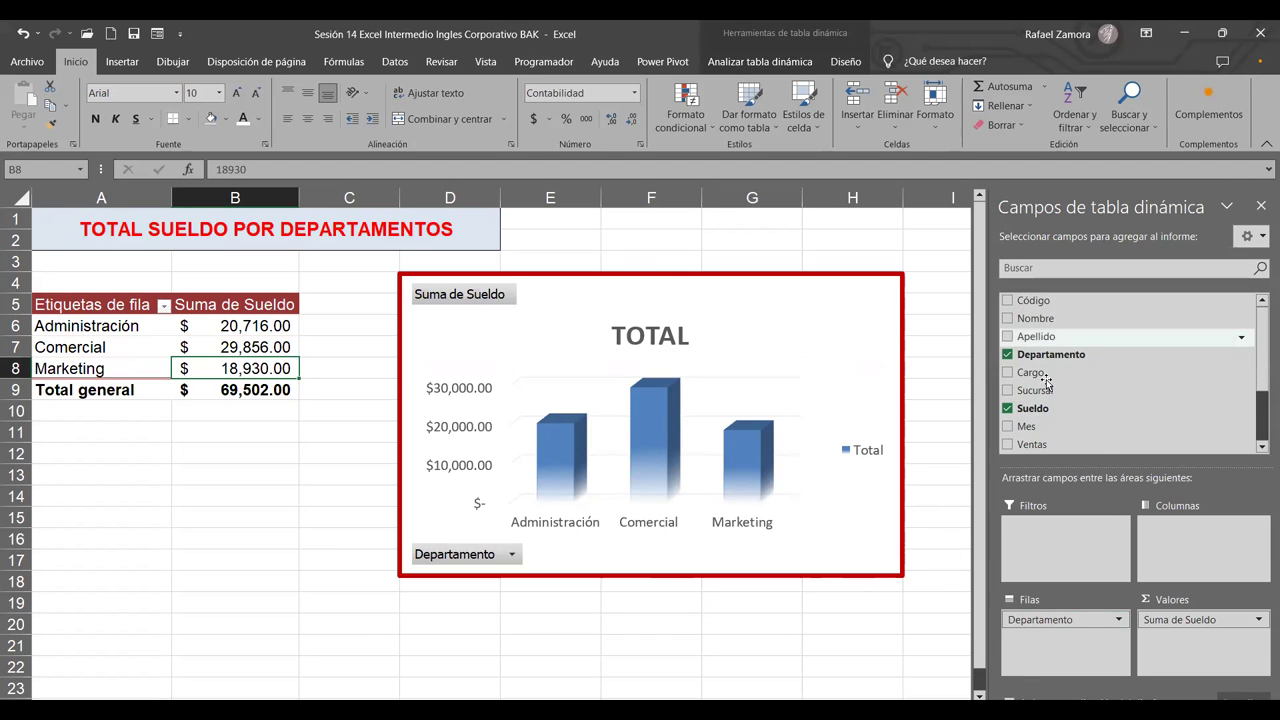
{"action": "left_click_drag", "start_coordinate": [1168, 619], "coordinate": [1114, 416]}
{"action": "left_click_drag", "start_coordinate": [1035, 431], "coordinate": [1207, 670]}
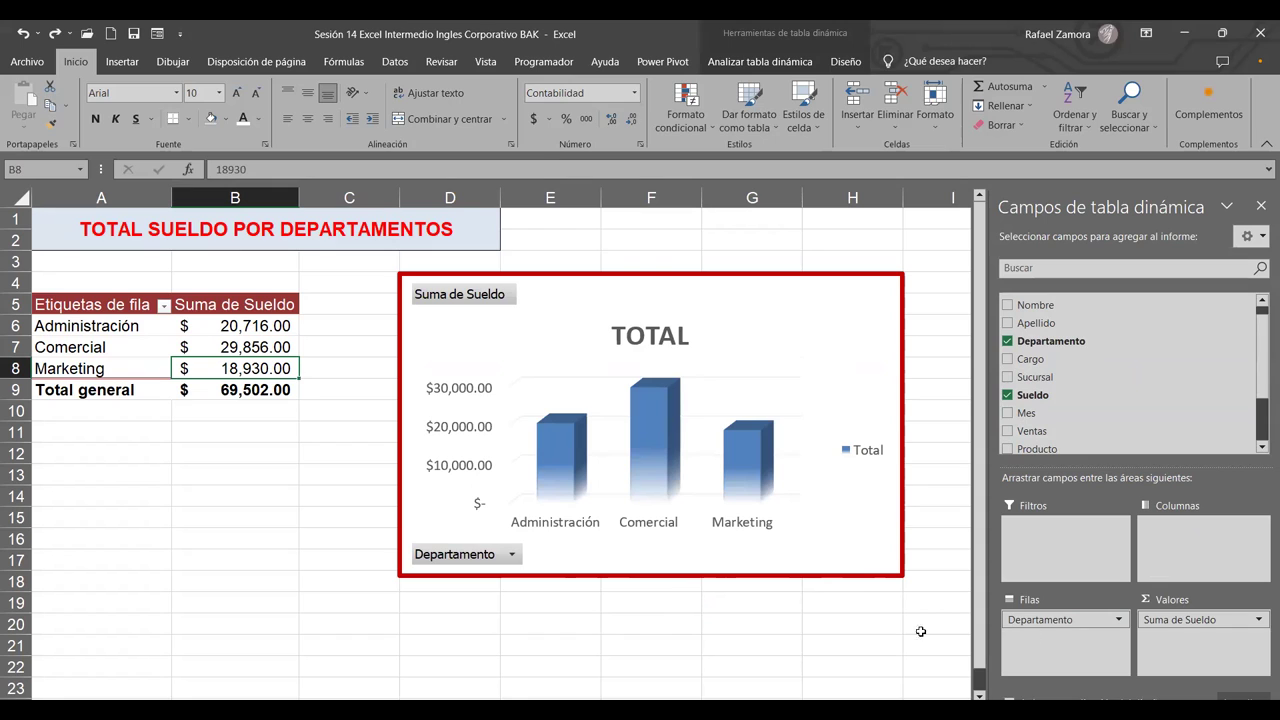
{"action": "left_click", "coordinate": [713, 640]}
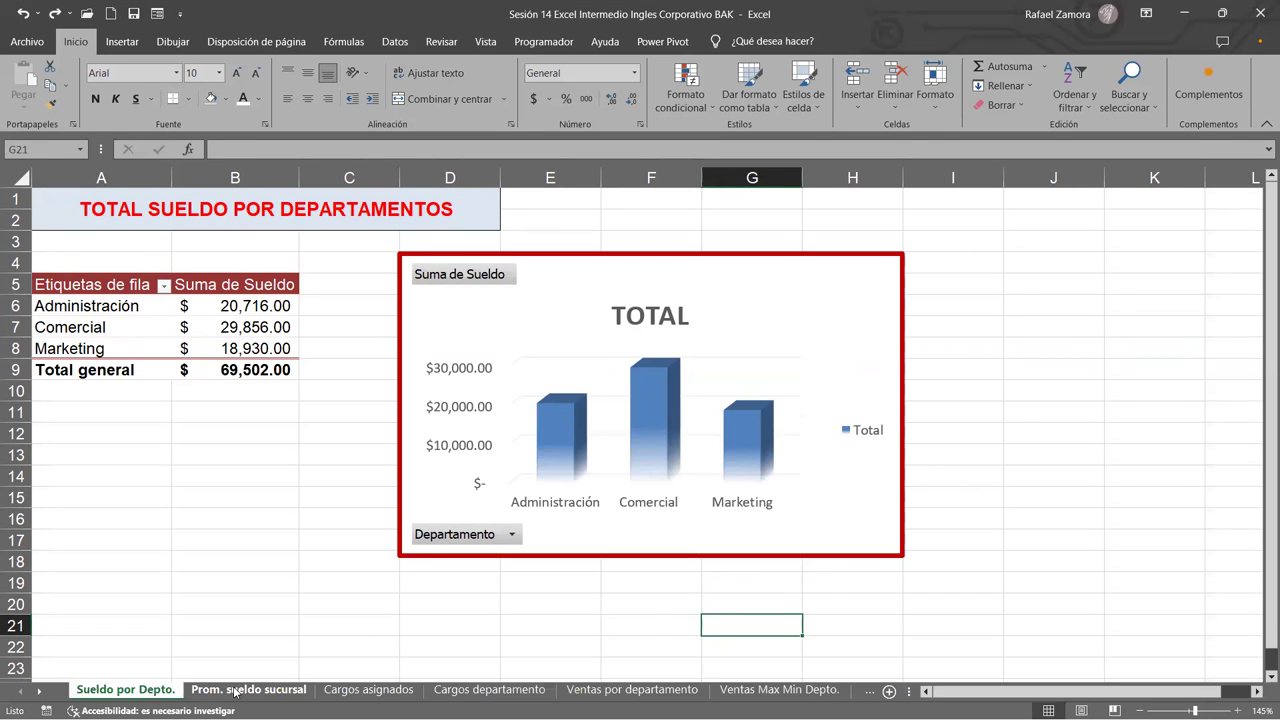
{"action": "key", "text": "ctrl+Page_Down"}
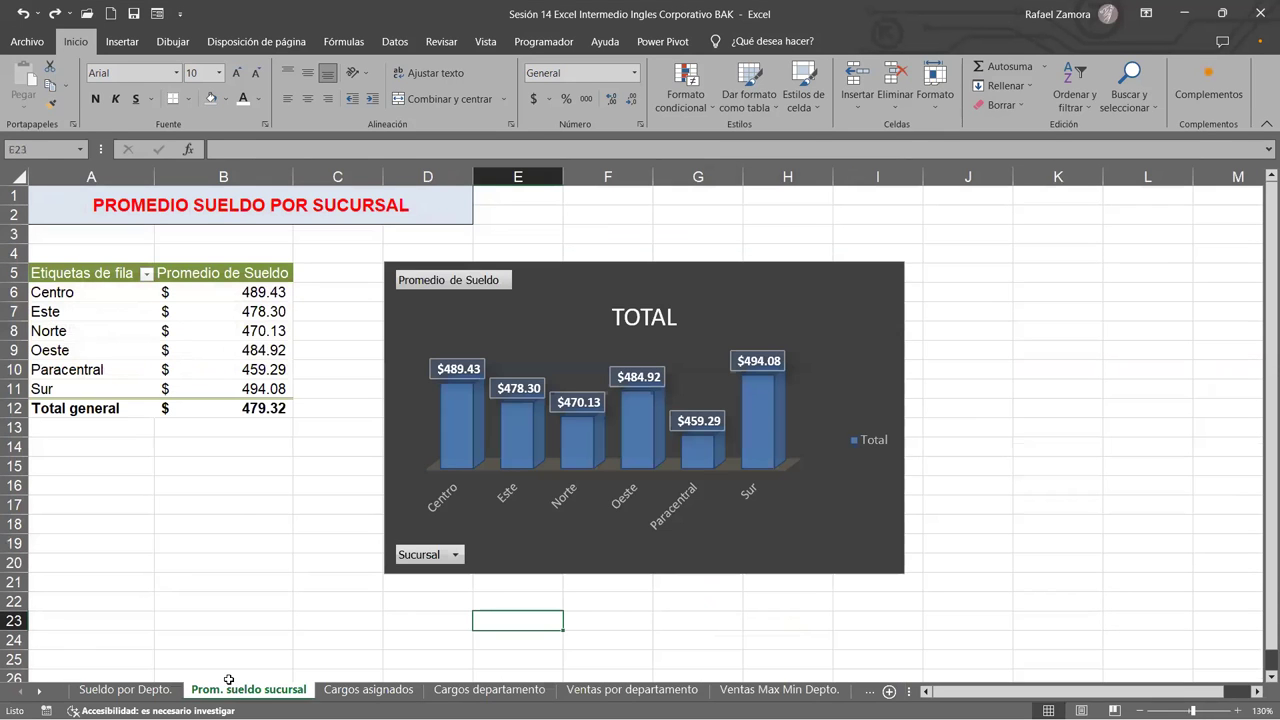
{"action": "left_click", "coordinate": [1043, 497]}
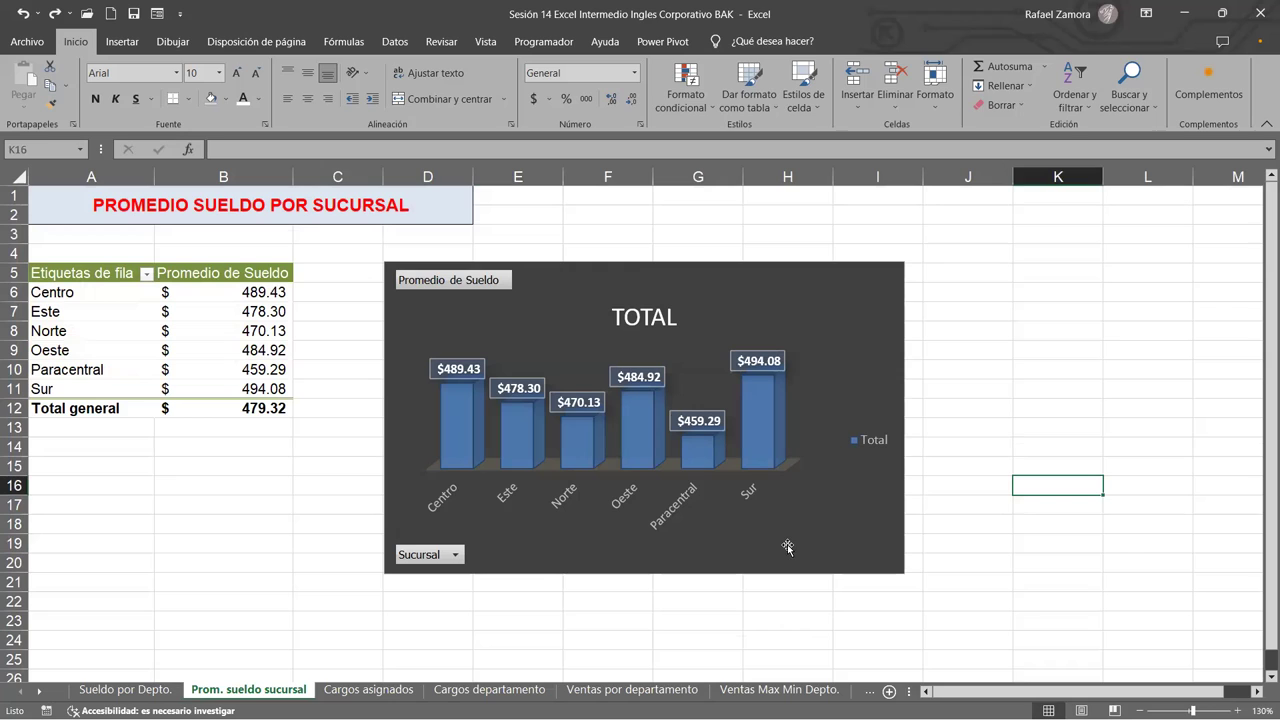
{"action": "left_click", "coordinate": [787, 545]}
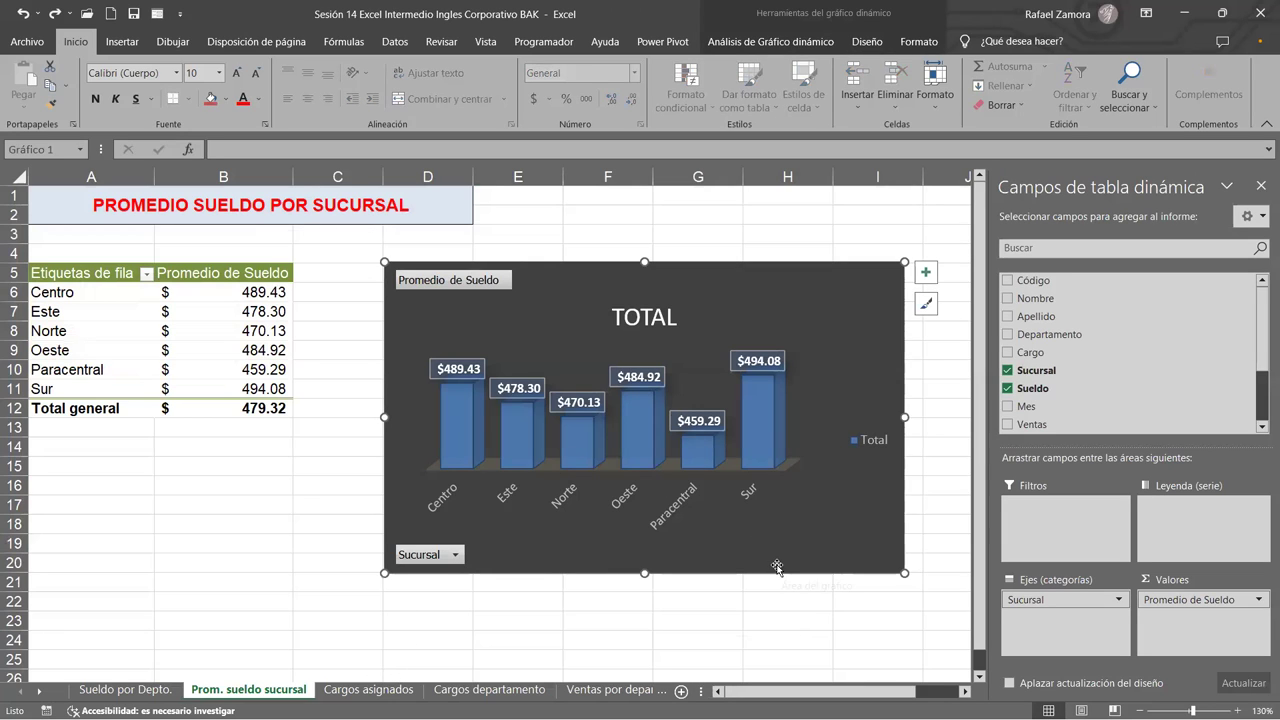
{"action": "left_click", "coordinate": [145, 689]}
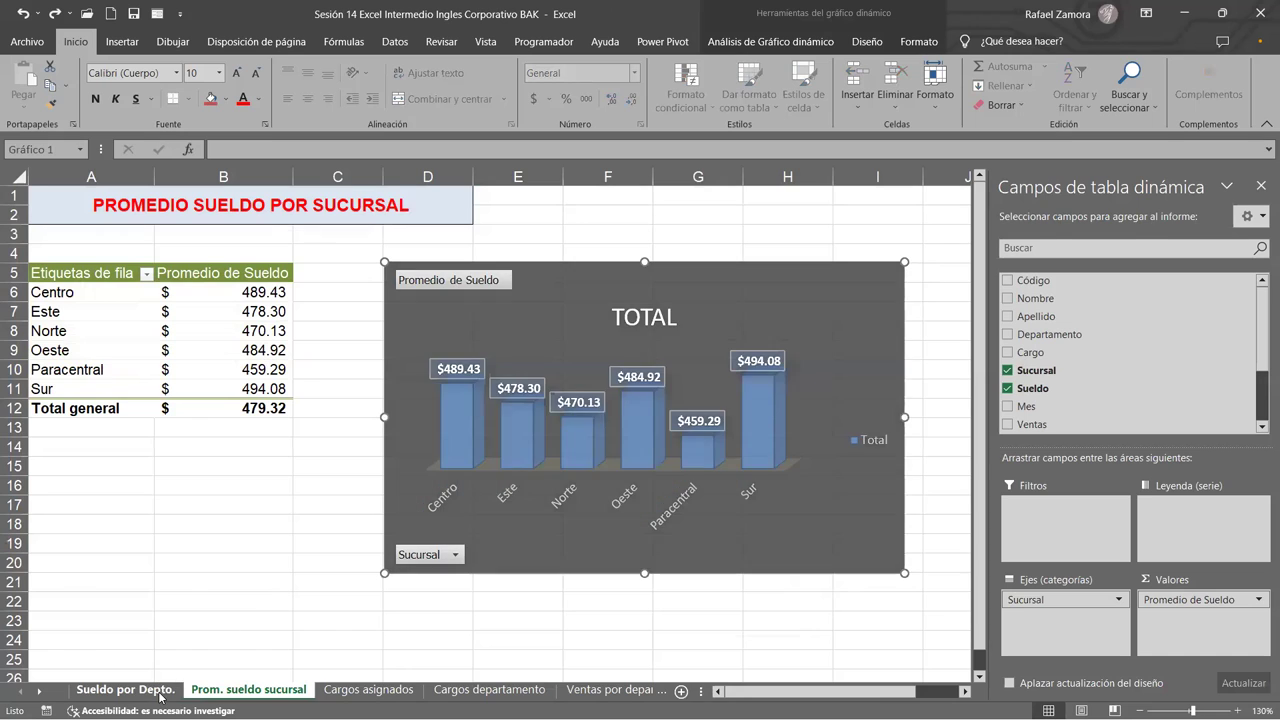
{"action": "left_click", "coordinate": [88, 306]}
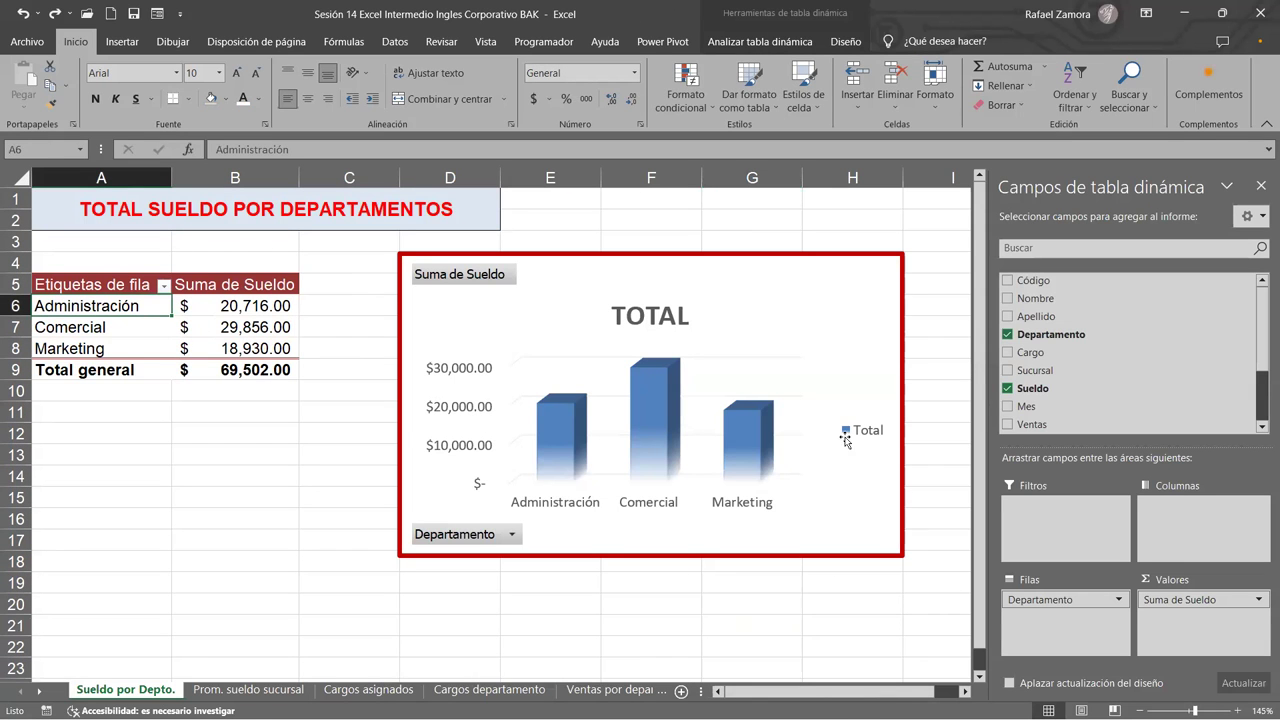
{"action": "left_click", "coordinate": [258, 690]}
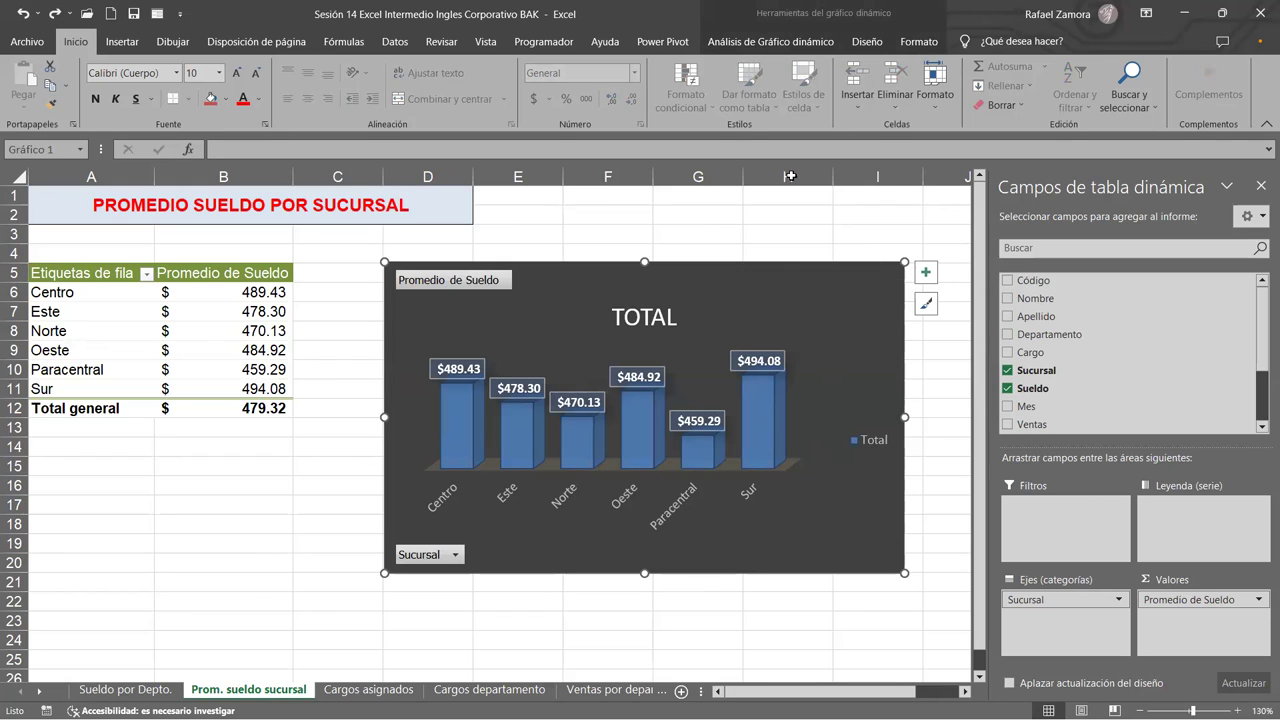
Fill the branch average salary chart with Aguamarina, Énfasis 5, Oscuro 25%.
{"action": "left_click", "coordinate": [866, 41]}
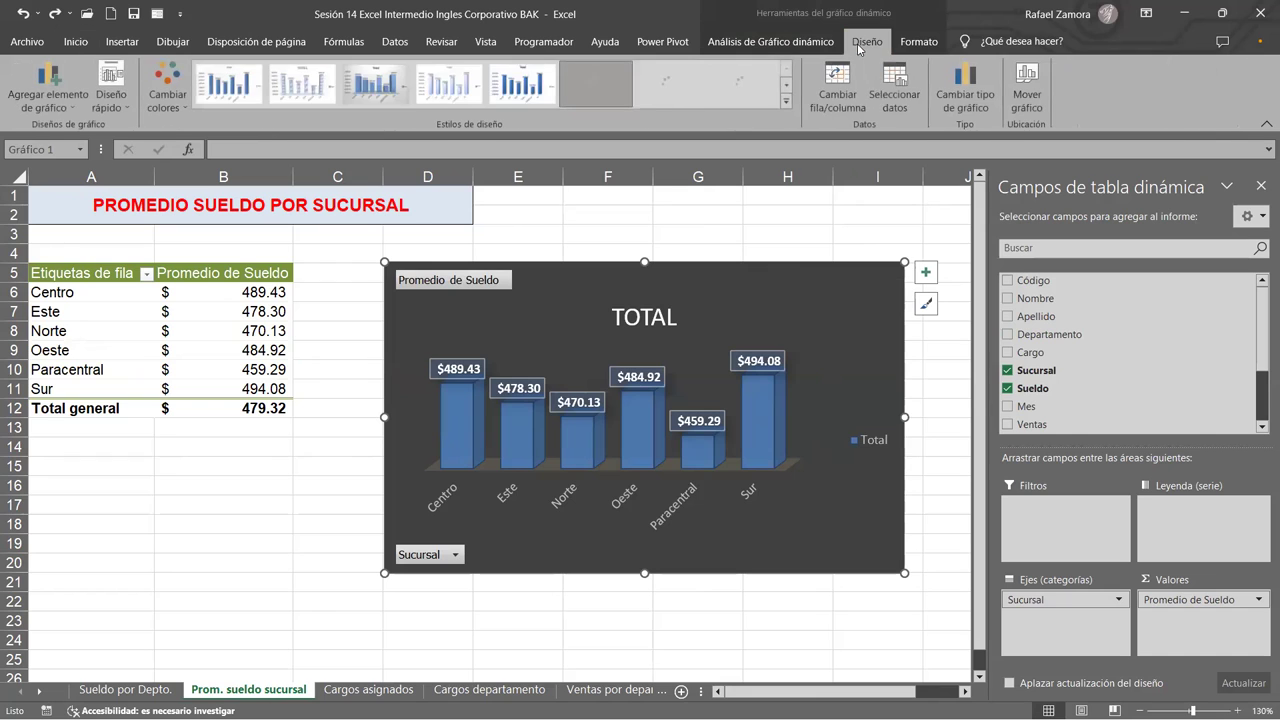
{"action": "left_click", "coordinate": [786, 104]}
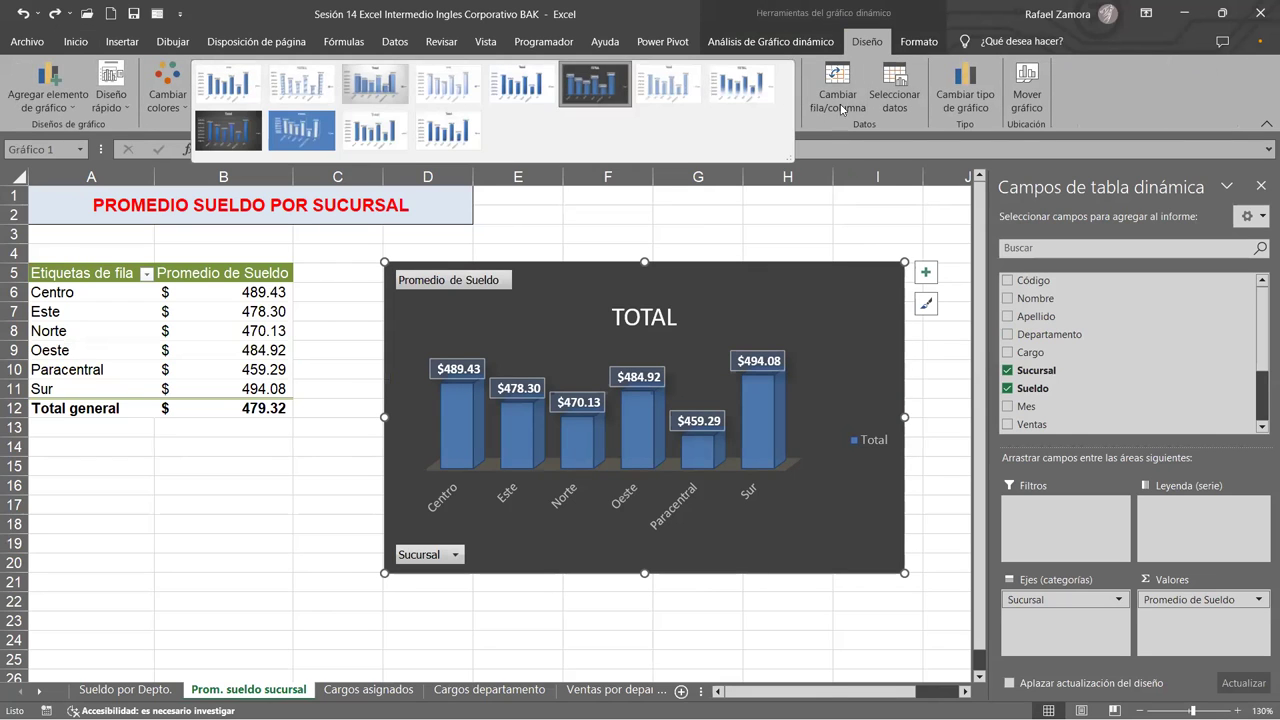
{"action": "left_click", "coordinate": [846, 275]}
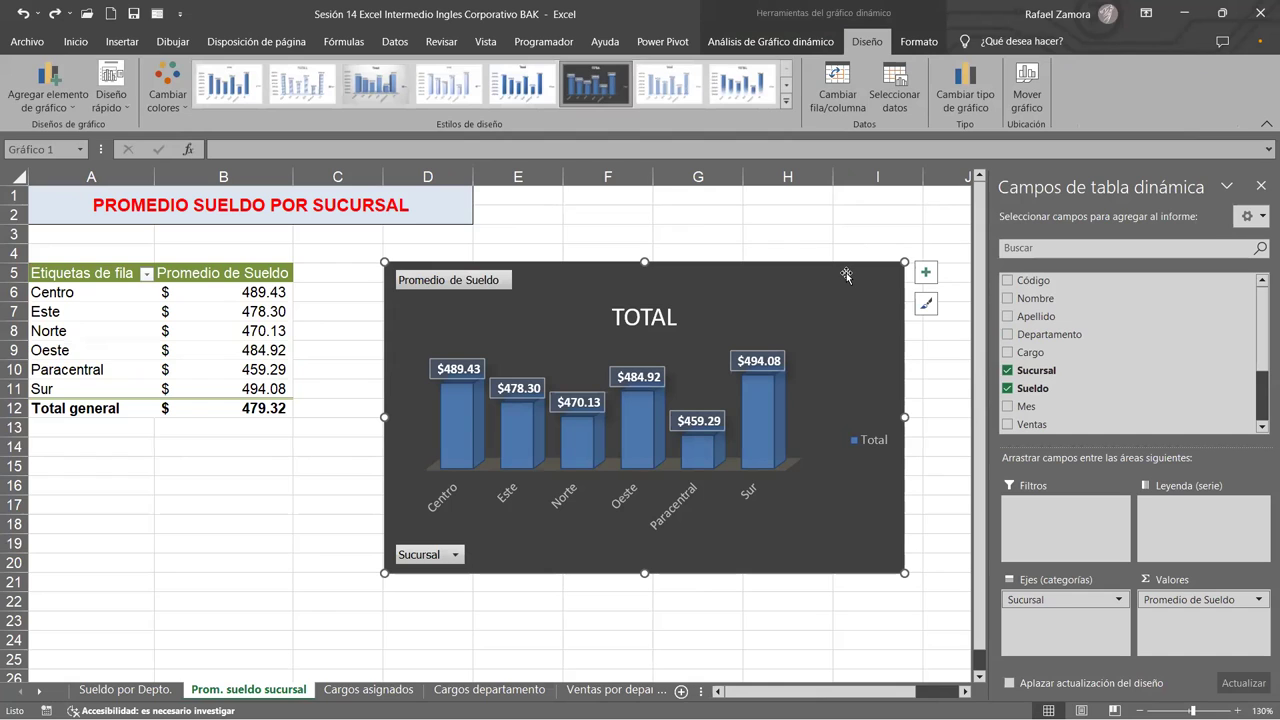
{"action": "left_click", "coordinate": [920, 41]}
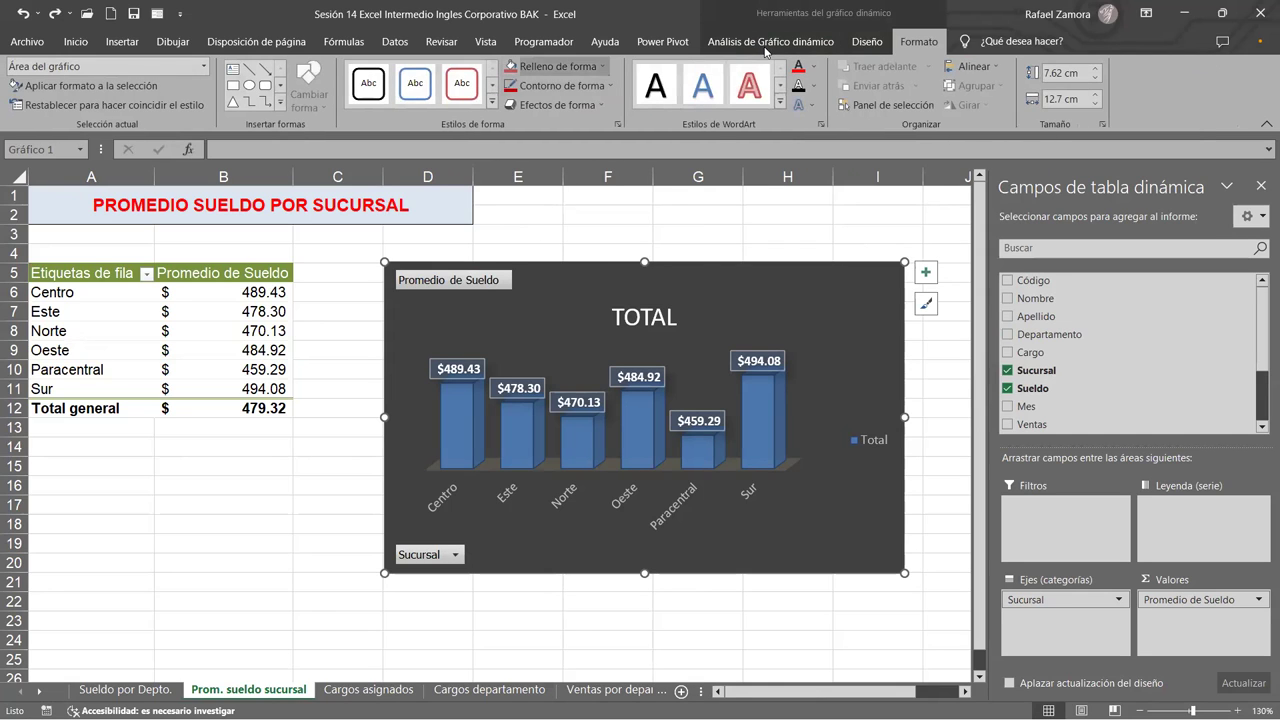
{"action": "left_click", "coordinate": [600, 66]}
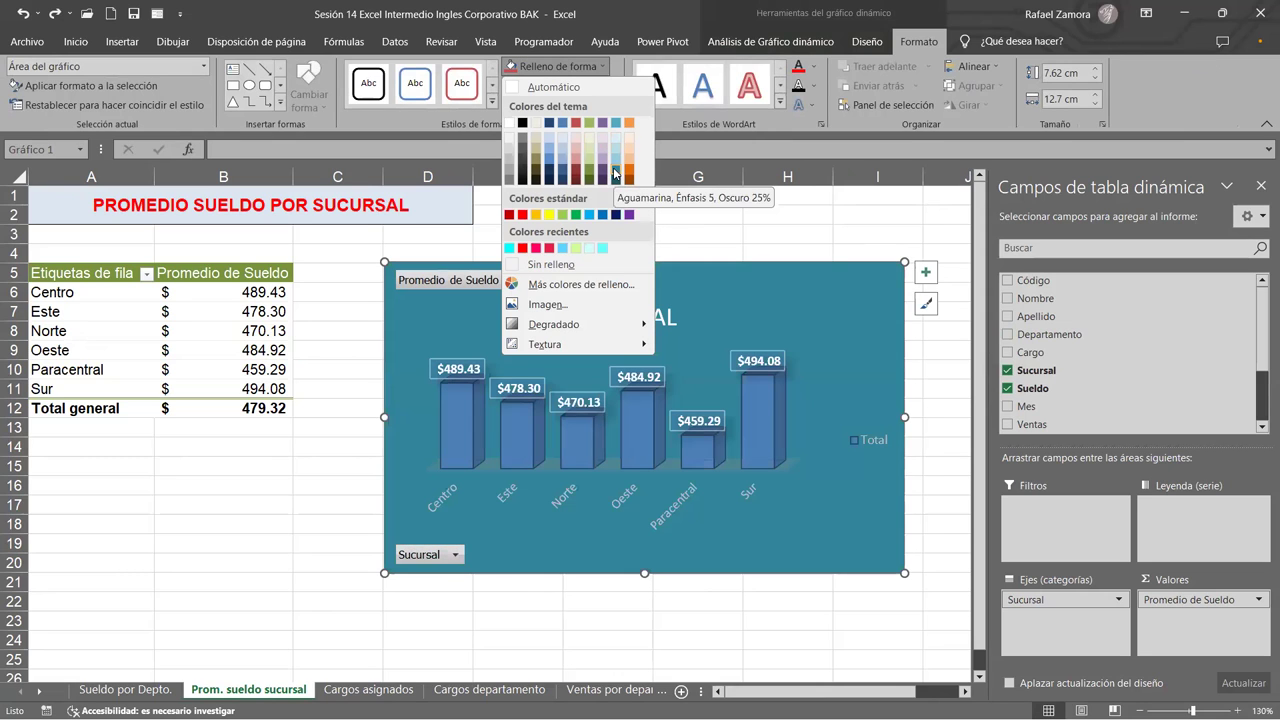
{"action": "left_click", "coordinate": [615, 175]}
{"action": "left_click", "coordinate": [698, 214]}
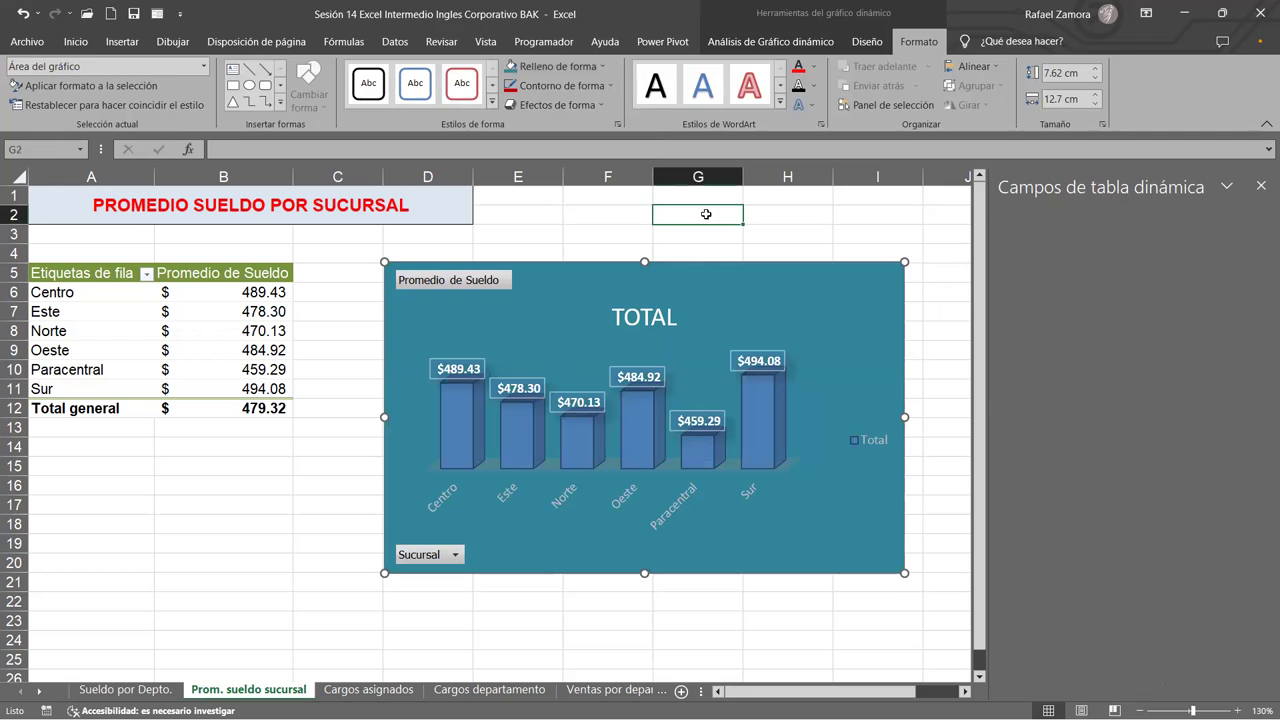
Go to the Cargos asignados sheet and select the positions pivot table A5:B11.
{"action": "left_click", "coordinate": [369, 689]}
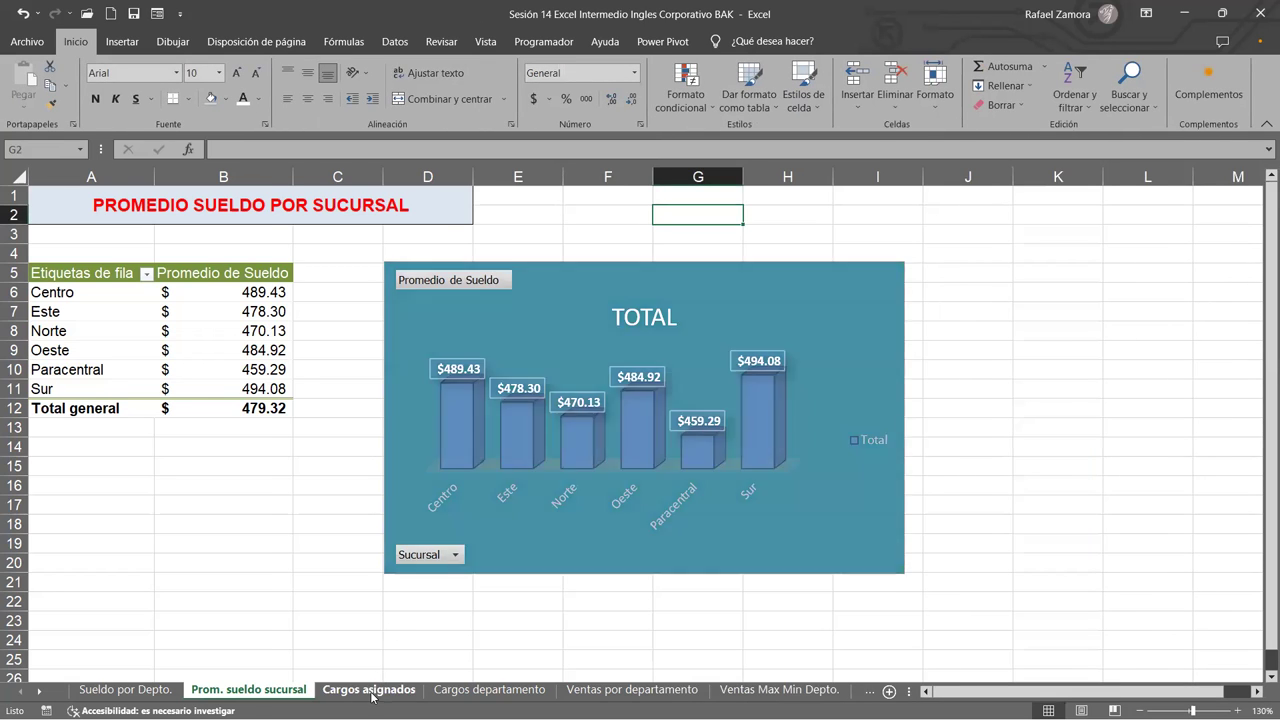
{"action": "left_click", "coordinate": [265, 690]}
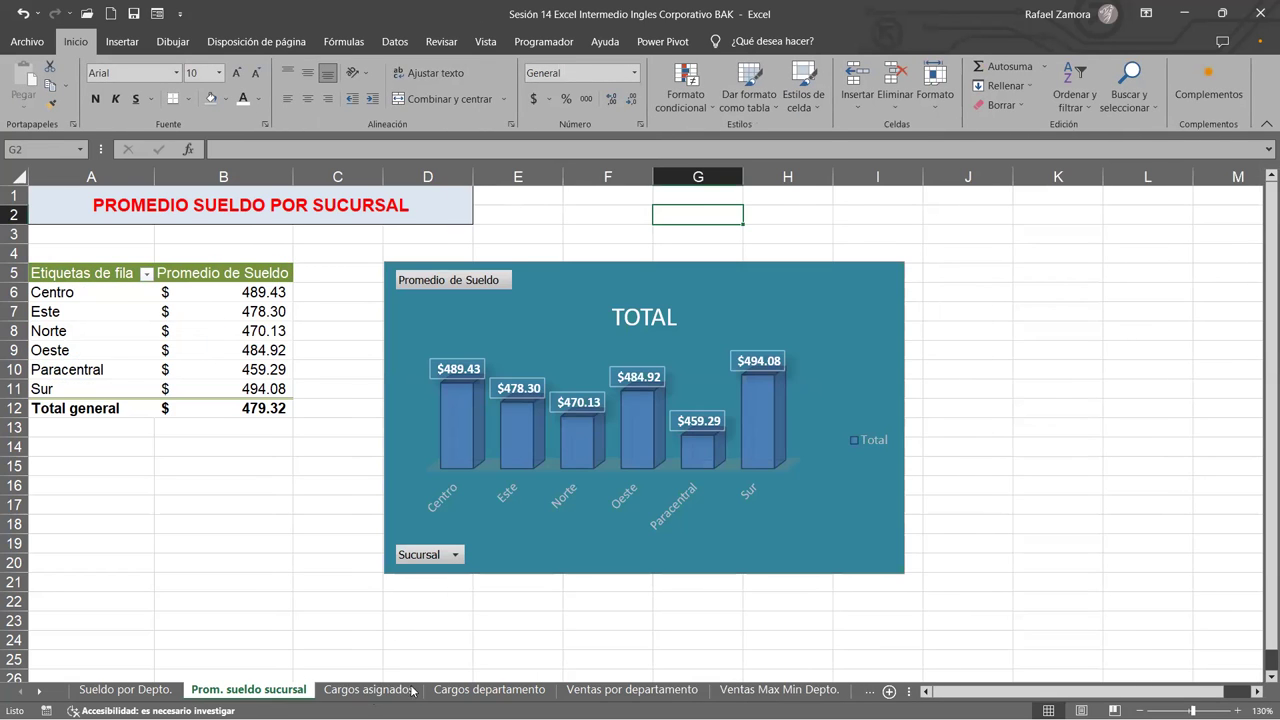
{"action": "left_click", "coordinate": [405, 697]}
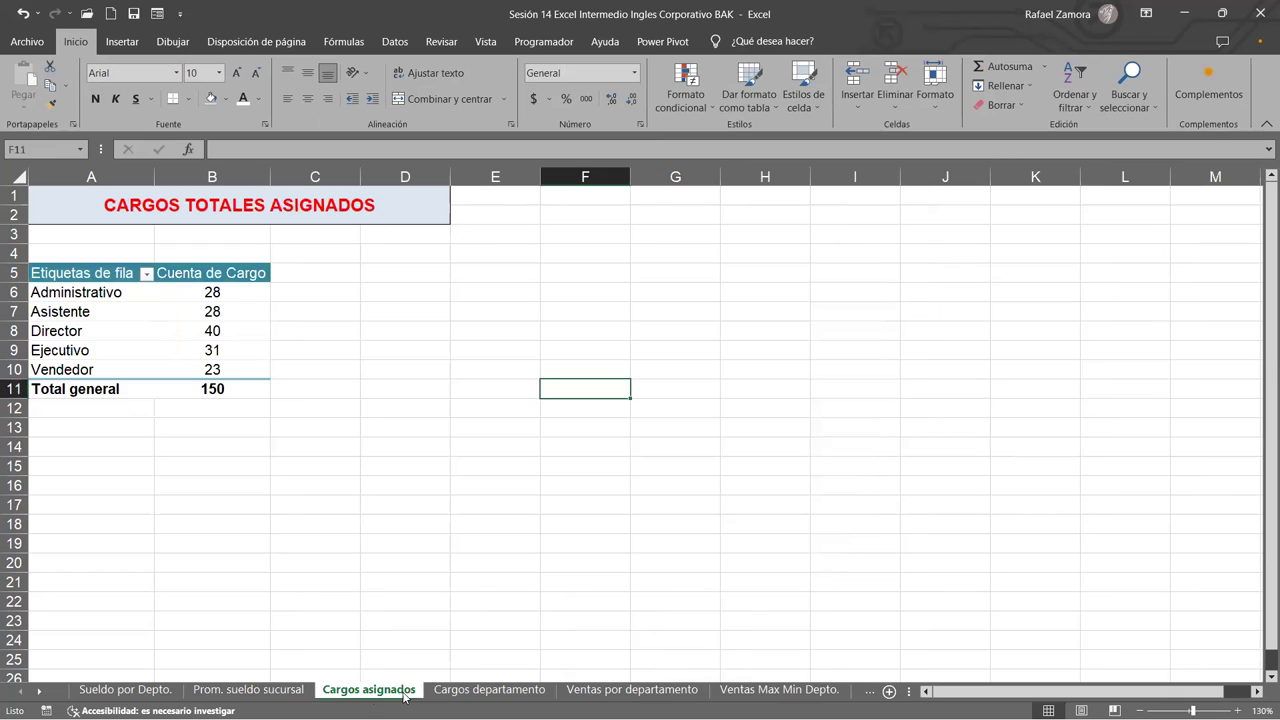
{"action": "left_click", "coordinate": [137, 321]}
{"action": "left_click", "coordinate": [157, 329]}
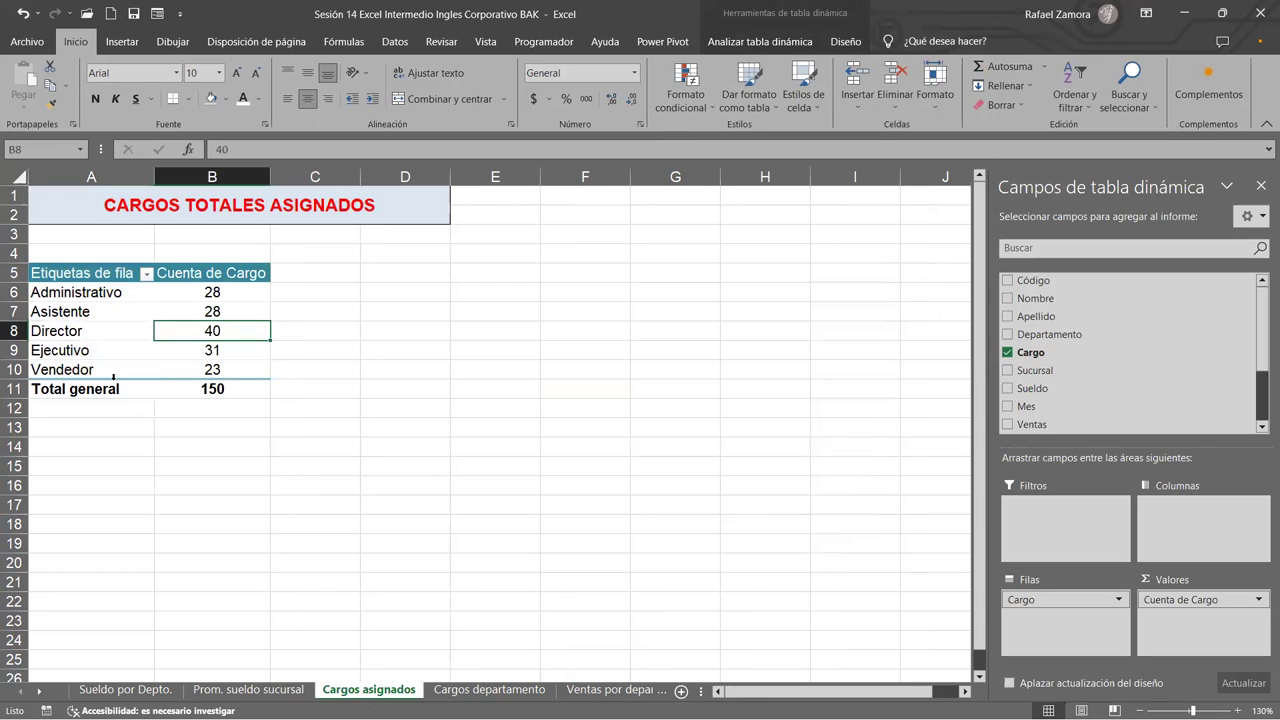
{"action": "left_click_drag", "start_coordinate": [67, 265], "coordinate": [242, 387]}
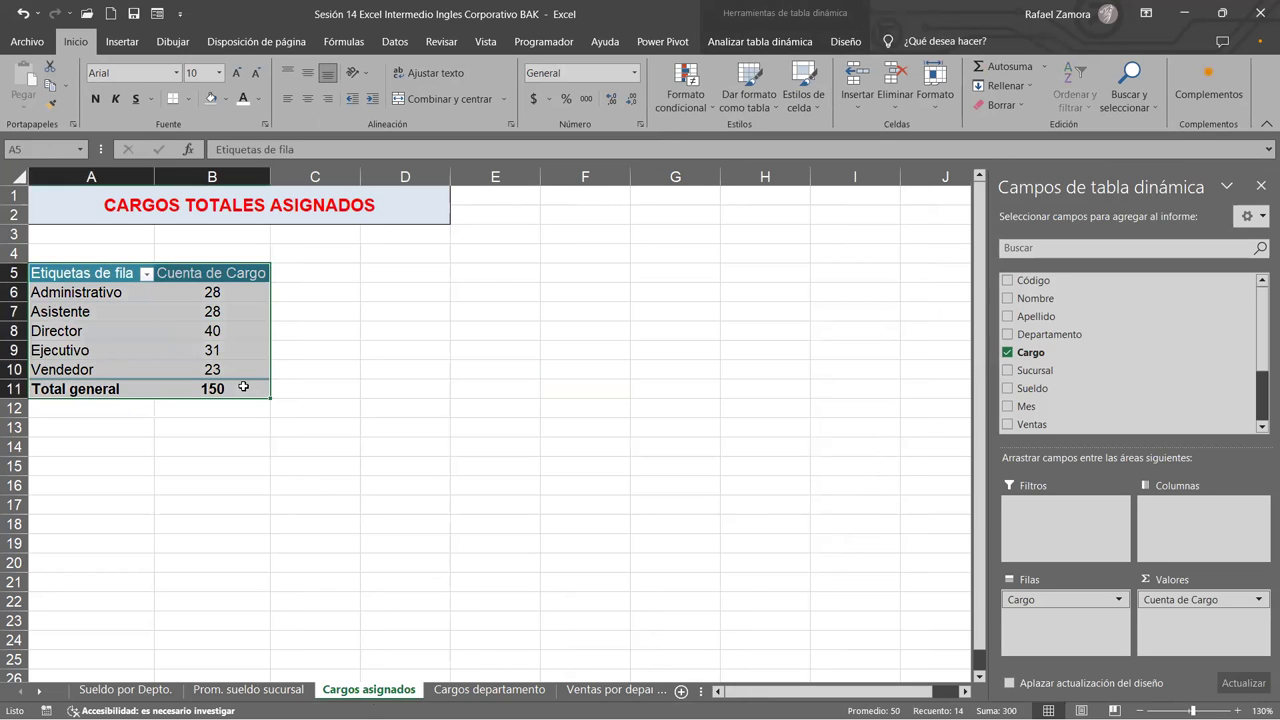
Insert a Circular 3D pie chart of the counts, then move it beside the table and shrink it.
{"action": "left_click", "coordinate": [122, 44]}
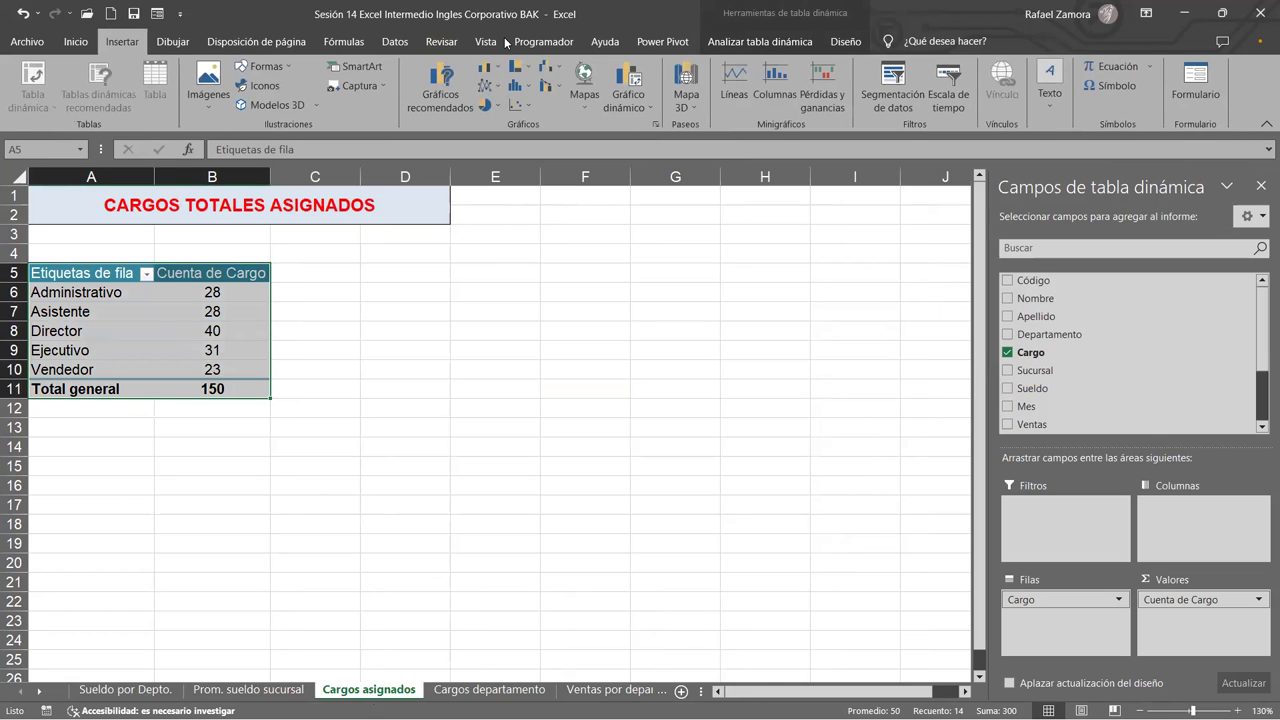
{"action": "left_click", "coordinate": [487, 104]}
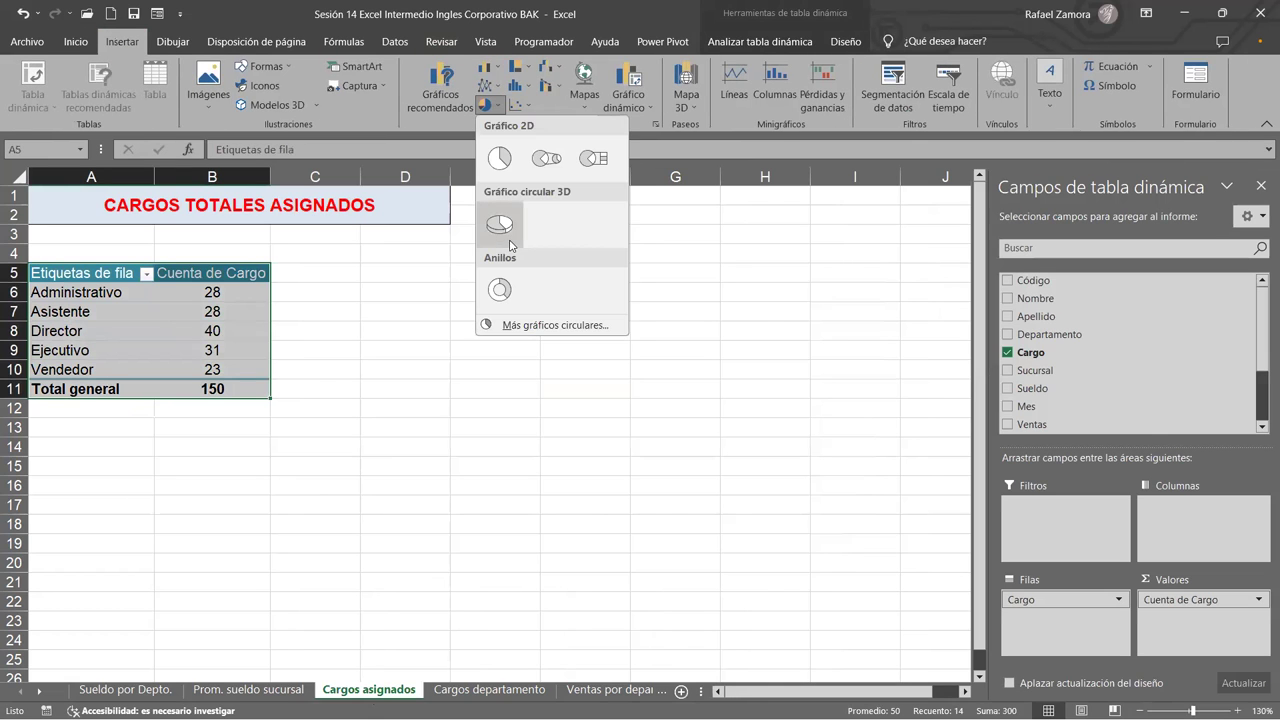
{"action": "left_click", "coordinate": [508, 241]}
{"action": "left_click_drag", "start_coordinate": [421, 279], "coordinate": [540, 262]}
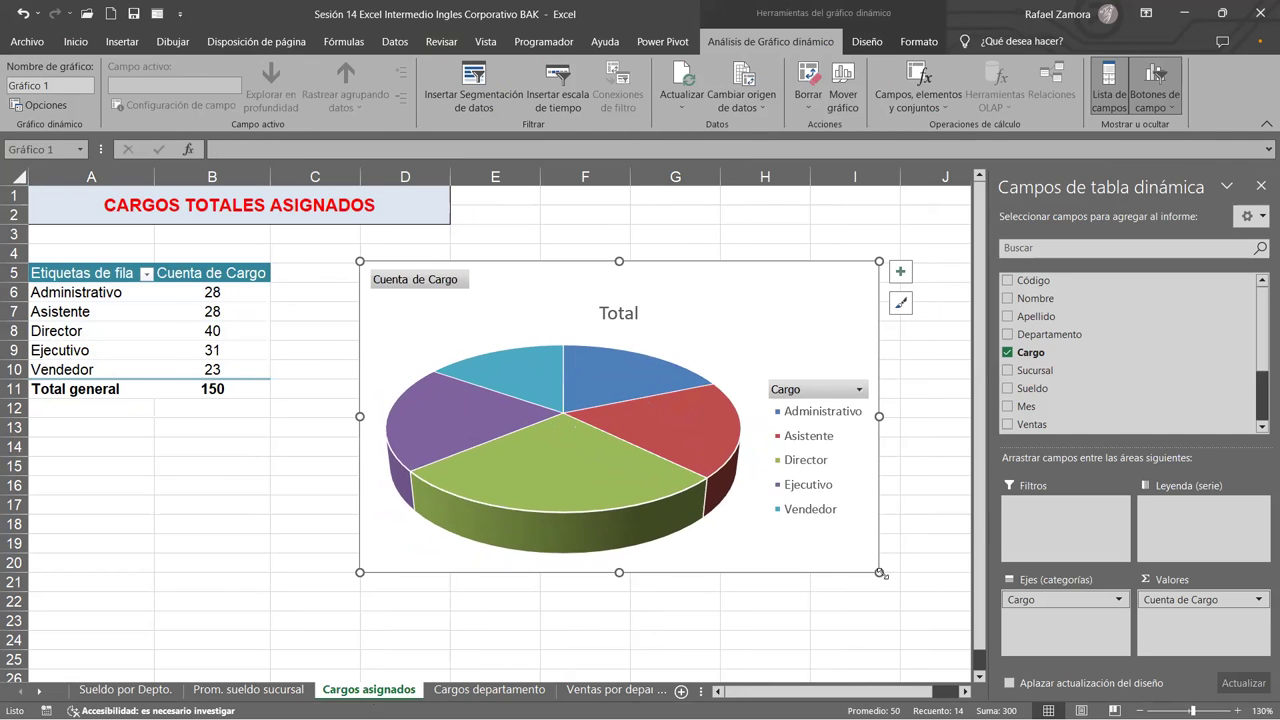
{"action": "left_click_drag", "start_coordinate": [881, 574], "coordinate": [805, 529]}
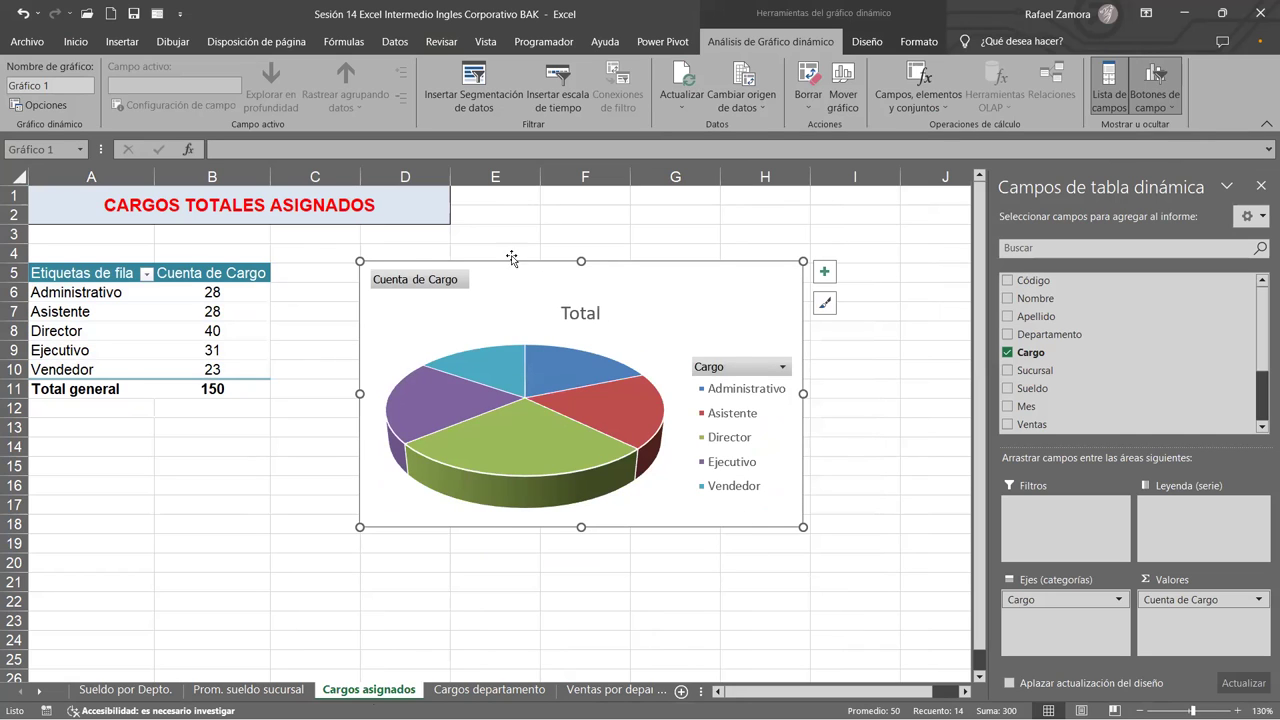
{"action": "left_click", "coordinate": [865, 44]}
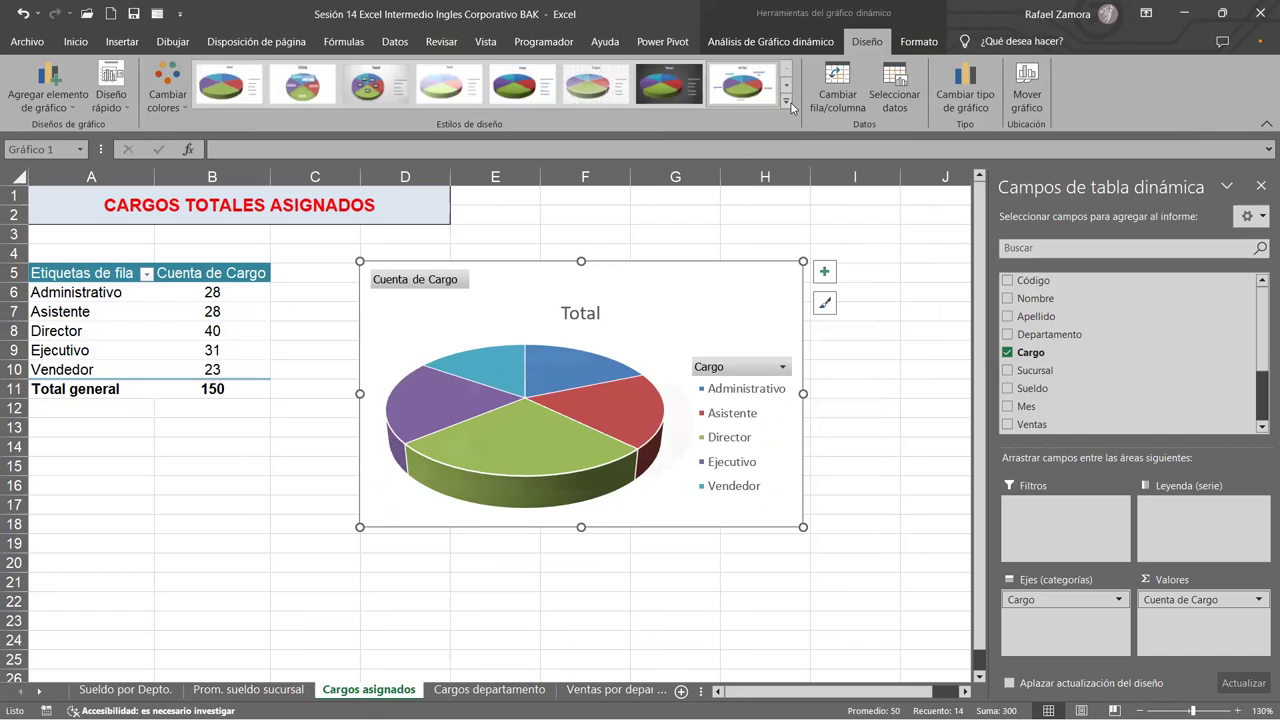
Give the pie chart a light blue fill and a blue 2¼ pt outline.
{"action": "left_click", "coordinate": [919, 44]}
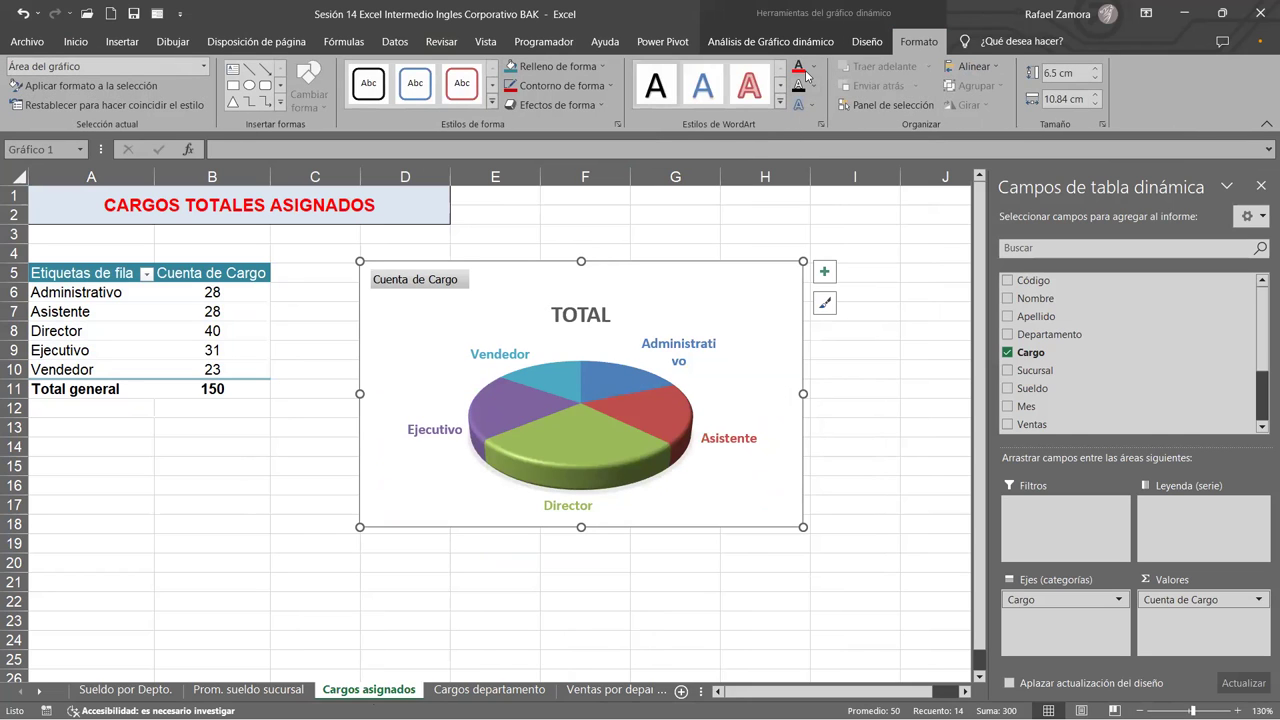
{"action": "left_click", "coordinate": [530, 66]}
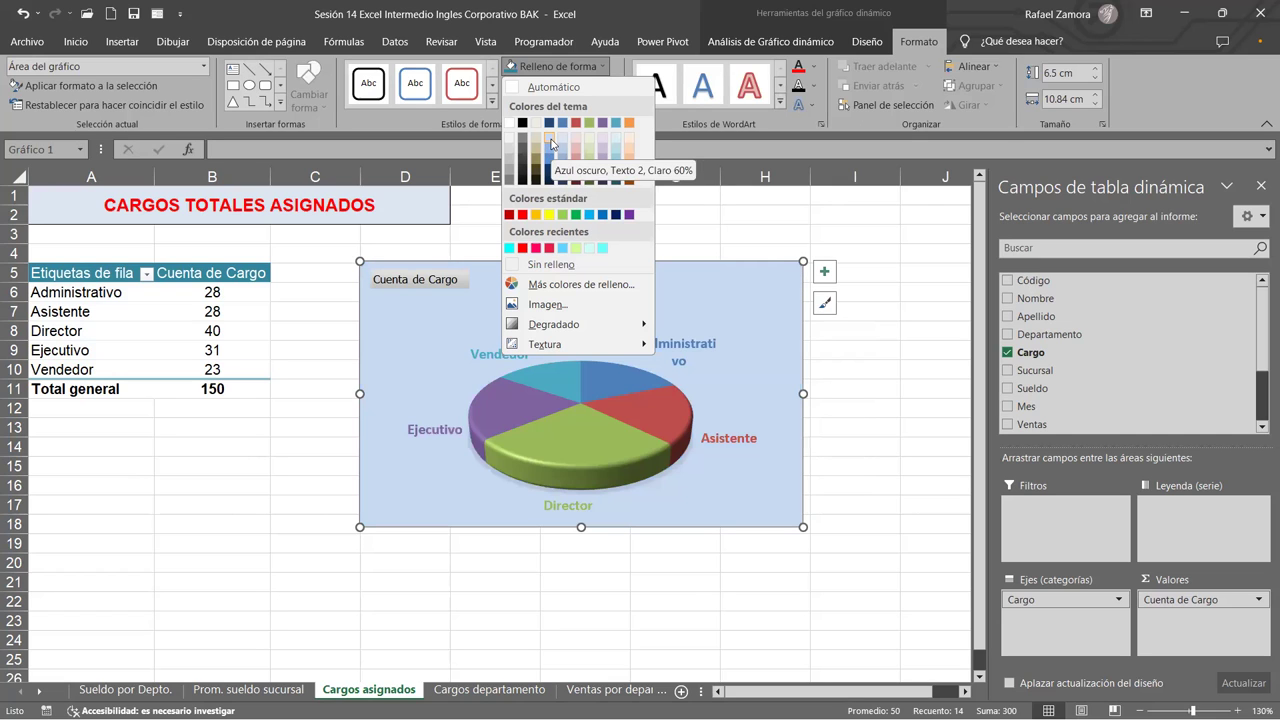
{"action": "left_click", "coordinate": [551, 145]}
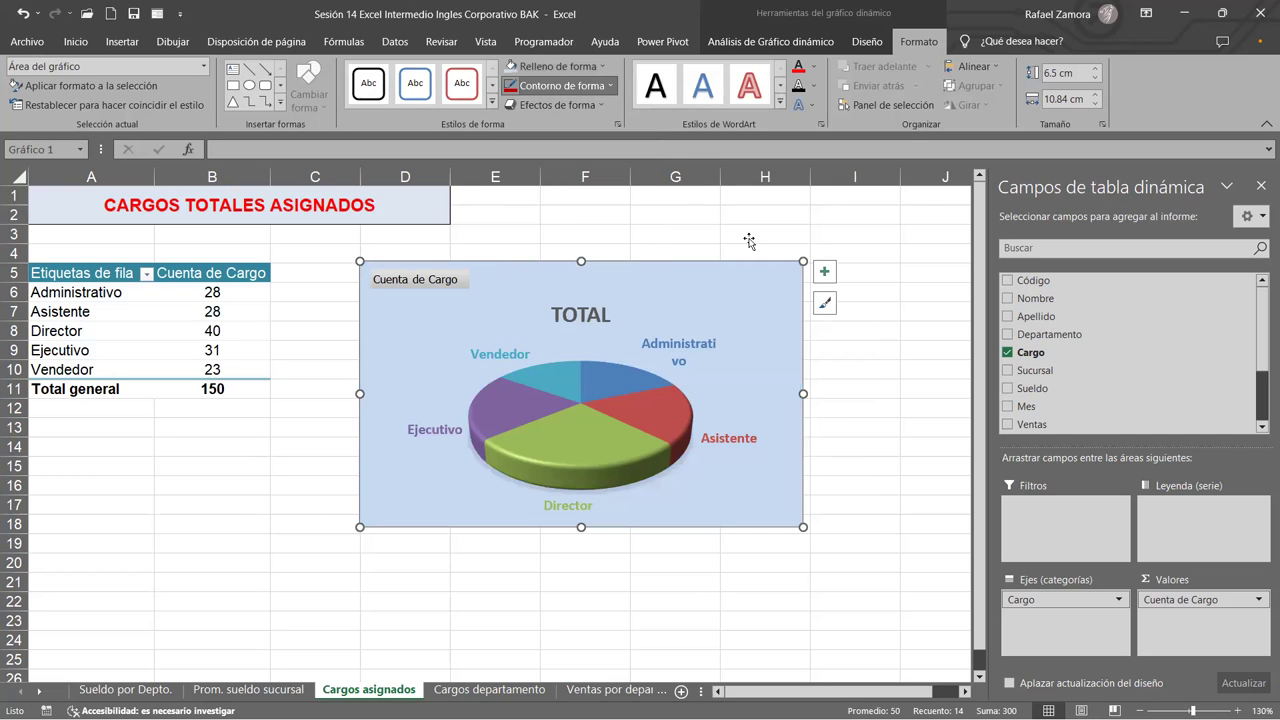
{"action": "left_click", "coordinate": [610, 86]}
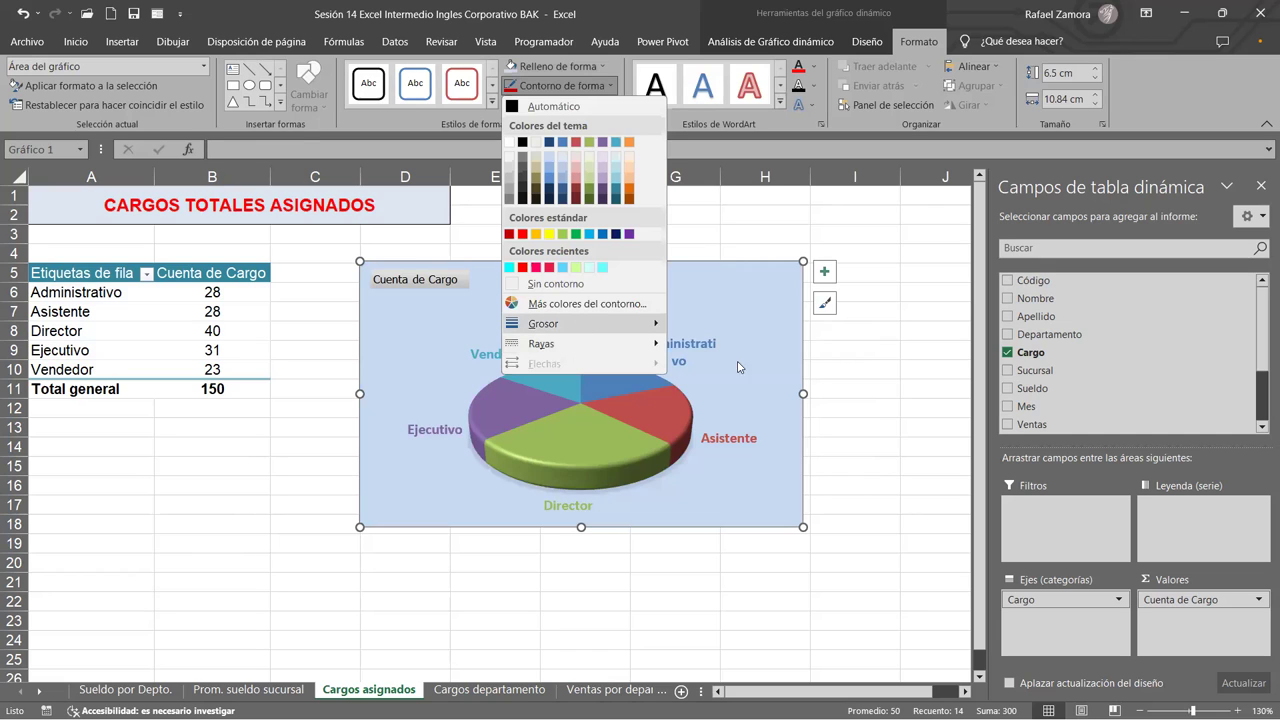
{"action": "mouse_move", "coordinate": [583, 335]}
{"action": "left_click", "coordinate": [736, 411]}
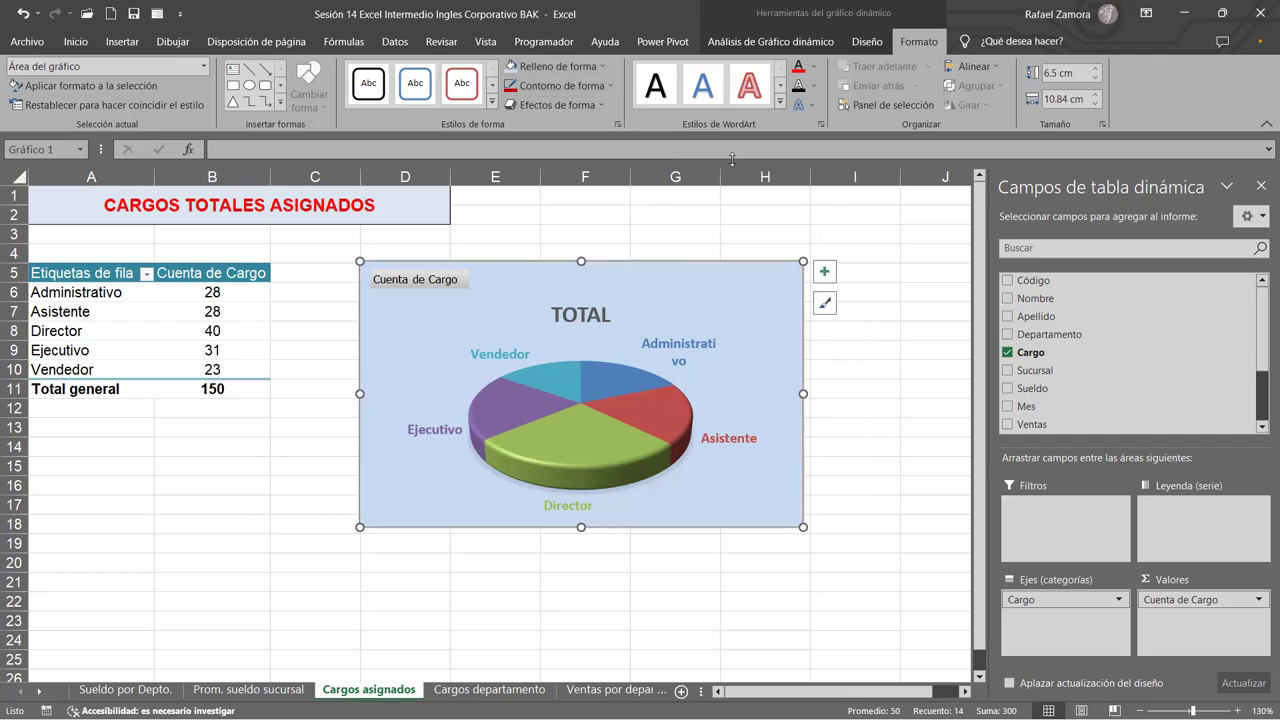
{"action": "left_click", "coordinate": [562, 85]}
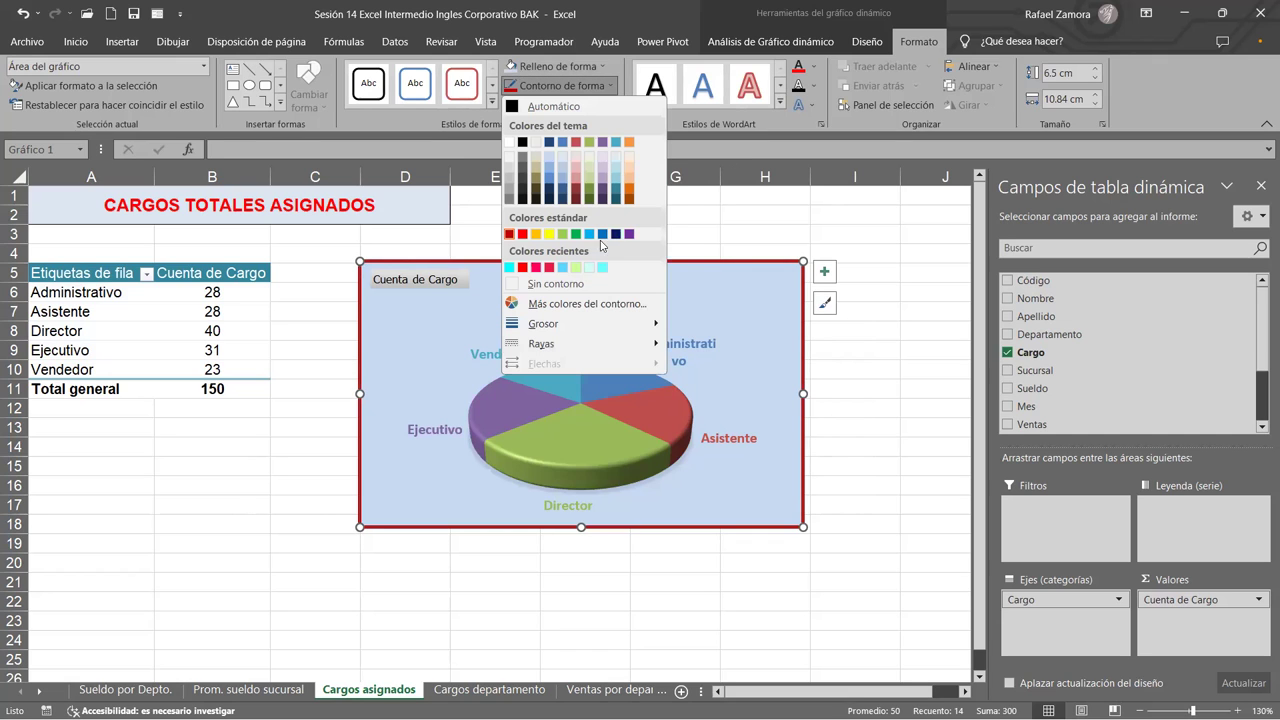
{"action": "left_click", "coordinate": [602, 234]}
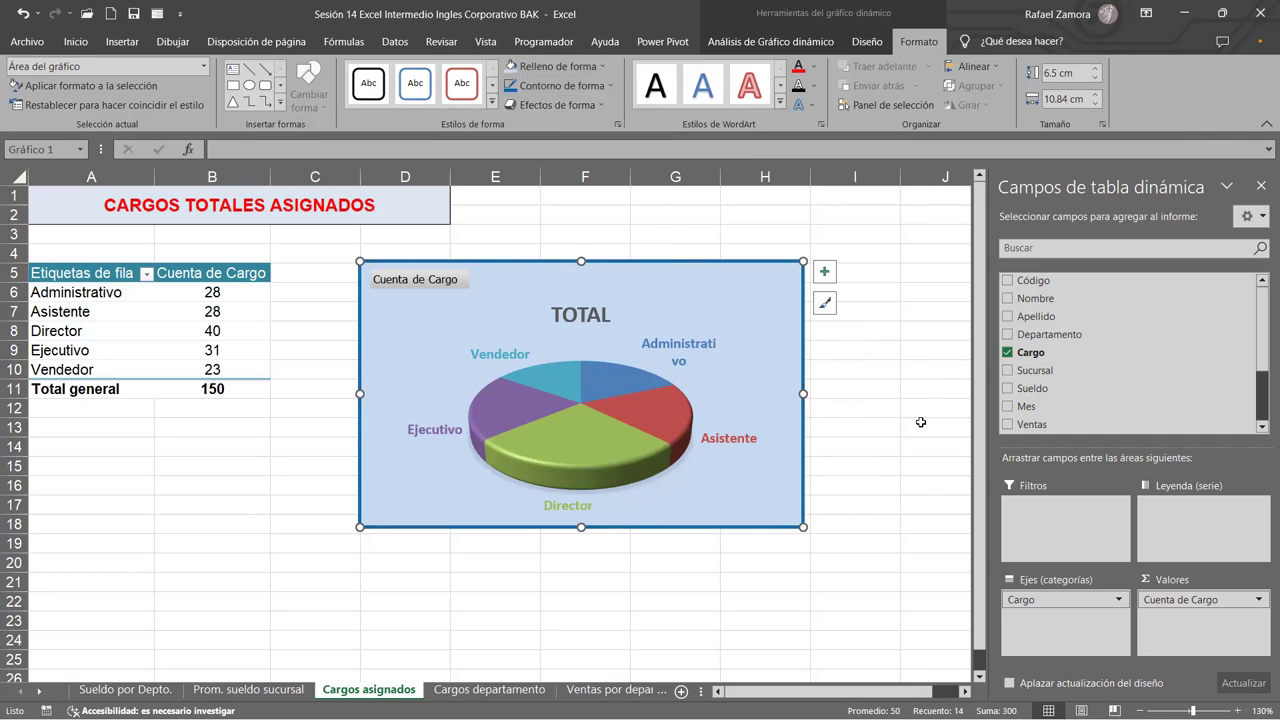
{"action": "left_click", "coordinate": [920, 425]}
Widen the Administrativo data label so it fits on one line.
{"action": "left_click", "coordinate": [670, 359]}
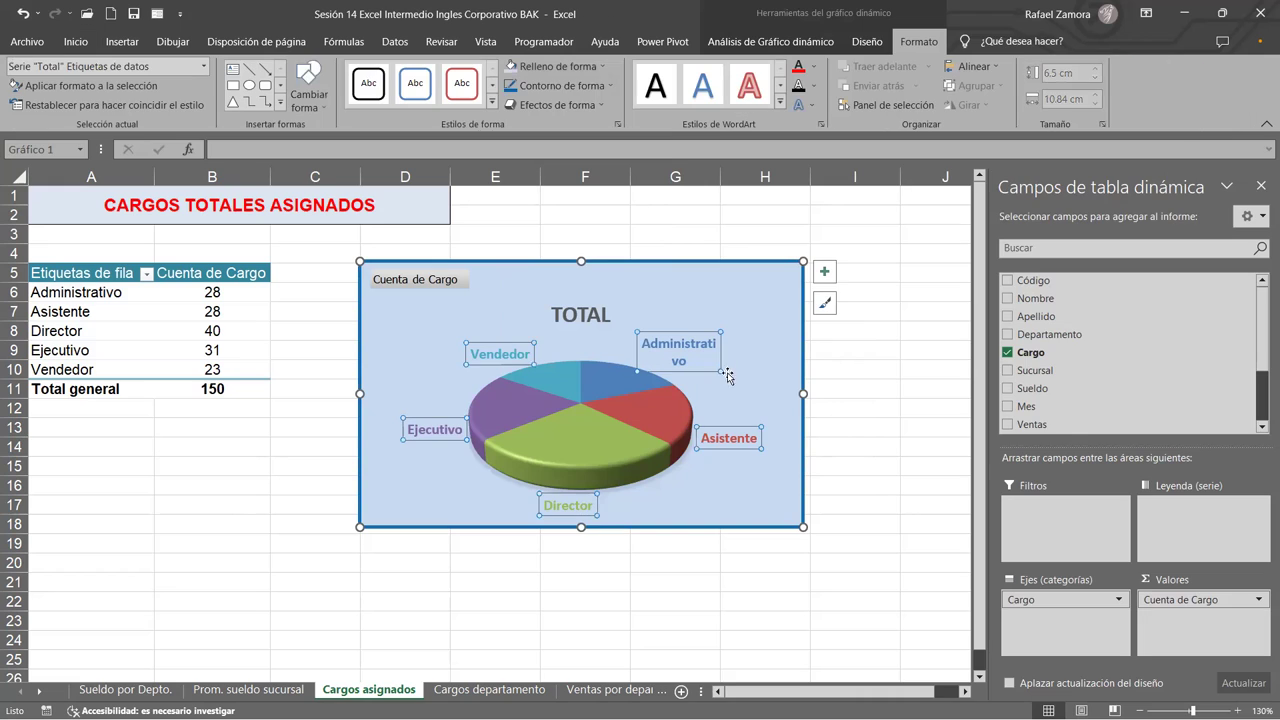
{"action": "left_click", "coordinate": [719, 370]}
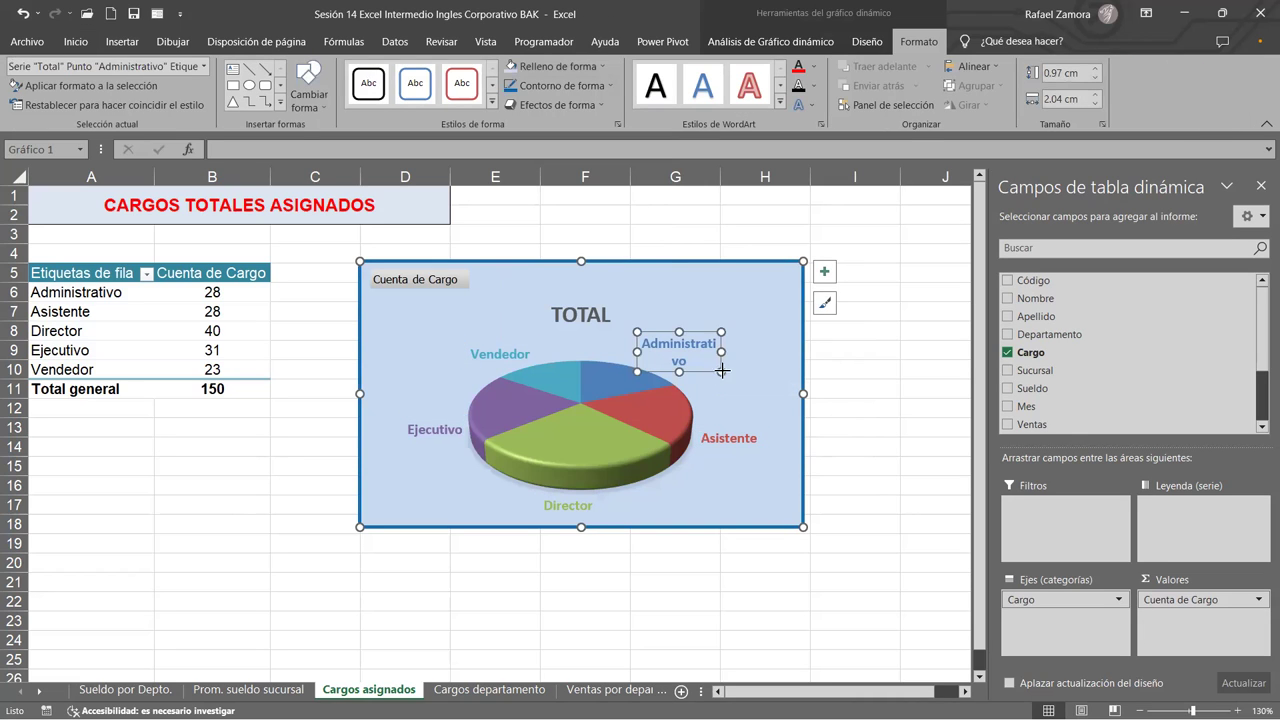
{"action": "left_click_drag", "start_coordinate": [722, 370], "coordinate": [752, 364]}
{"action": "left_click", "coordinate": [786, 372]}
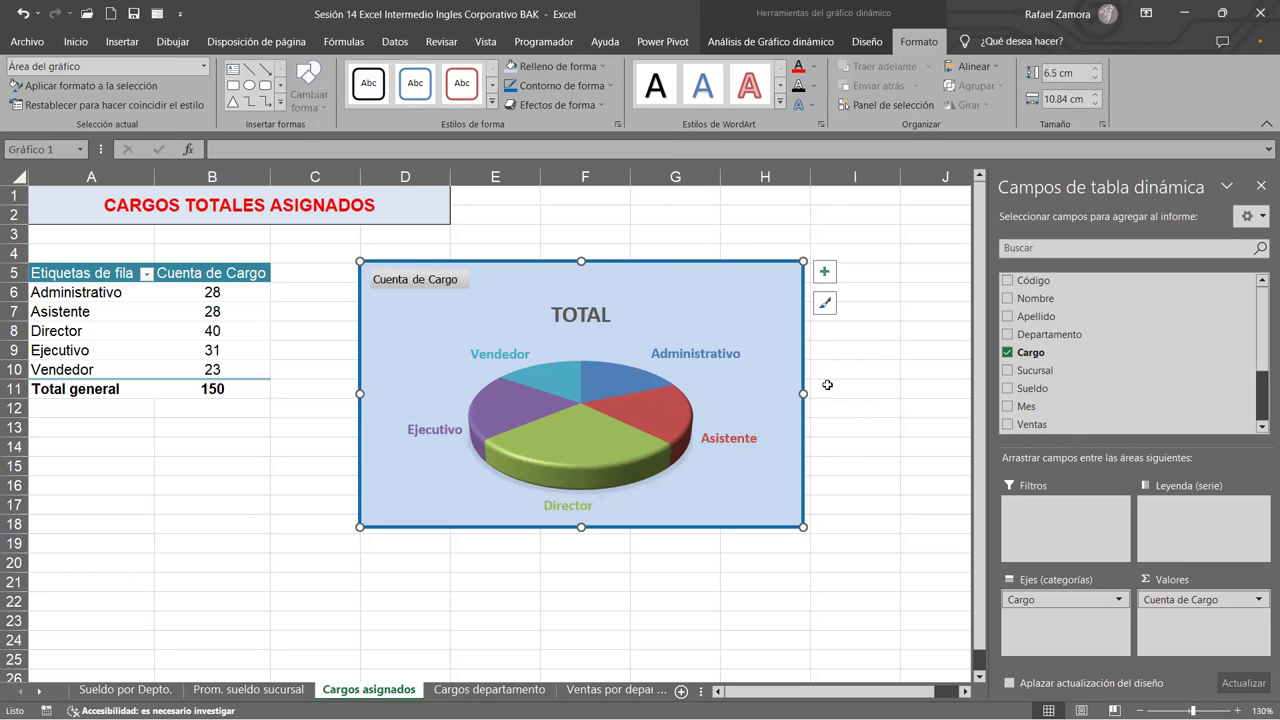
{"action": "left_click", "coordinate": [827, 386]}
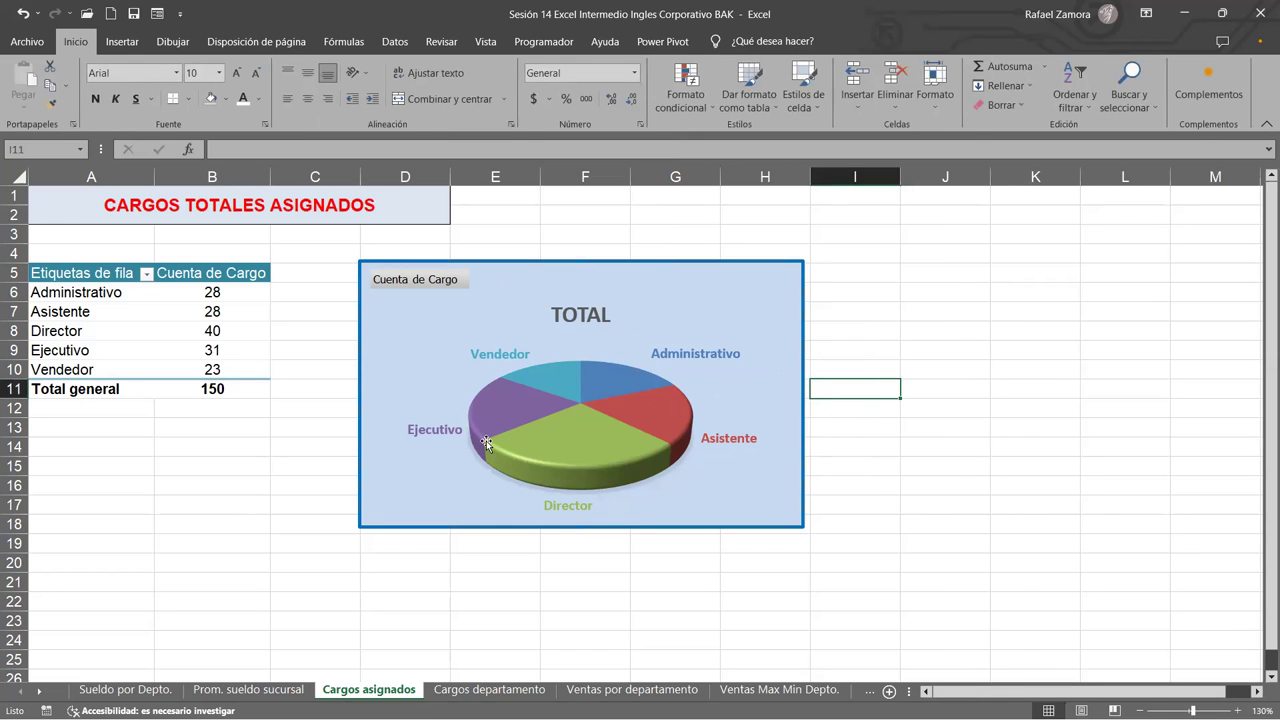
Inspect the Cuenta de Cargo field options on Cargos asignados without changing anything.
{"action": "left_click", "coordinate": [262, 690]}
{"action": "left_click", "coordinate": [385, 689]}
{"action": "left_click", "coordinate": [240, 350]}
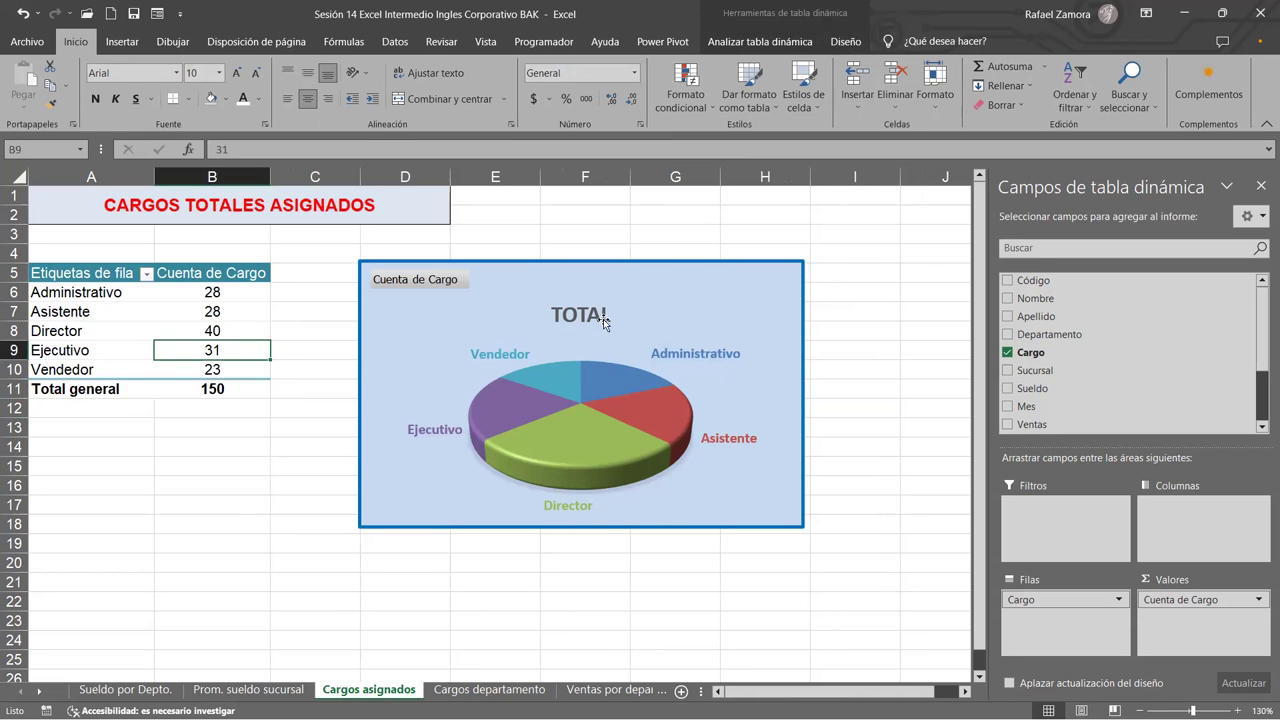
{"action": "left_click", "coordinate": [1258, 600]}
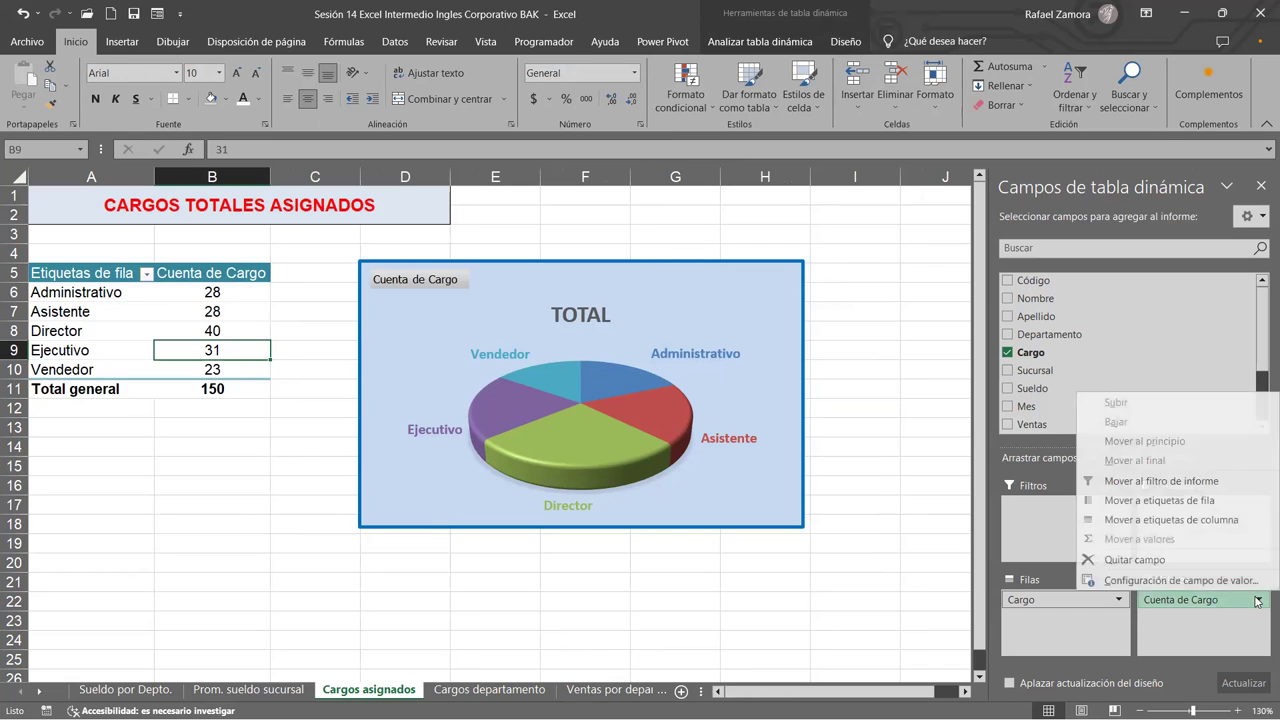
{"action": "left_click", "coordinate": [905, 493]}
On Prom. sueldo sucursal, summarize the Promedio de Sueldo field by Máx. instead of average.
{"action": "left_click", "coordinate": [249, 690]}
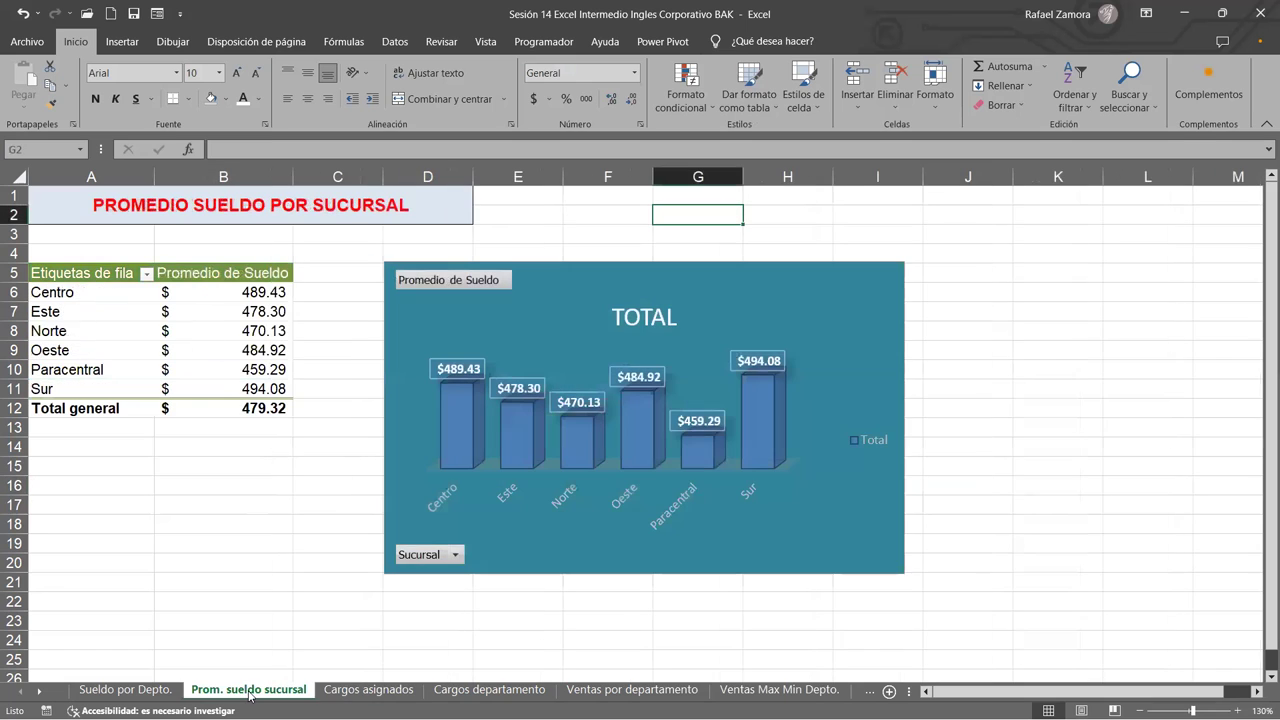
{"action": "left_click", "coordinate": [867, 309]}
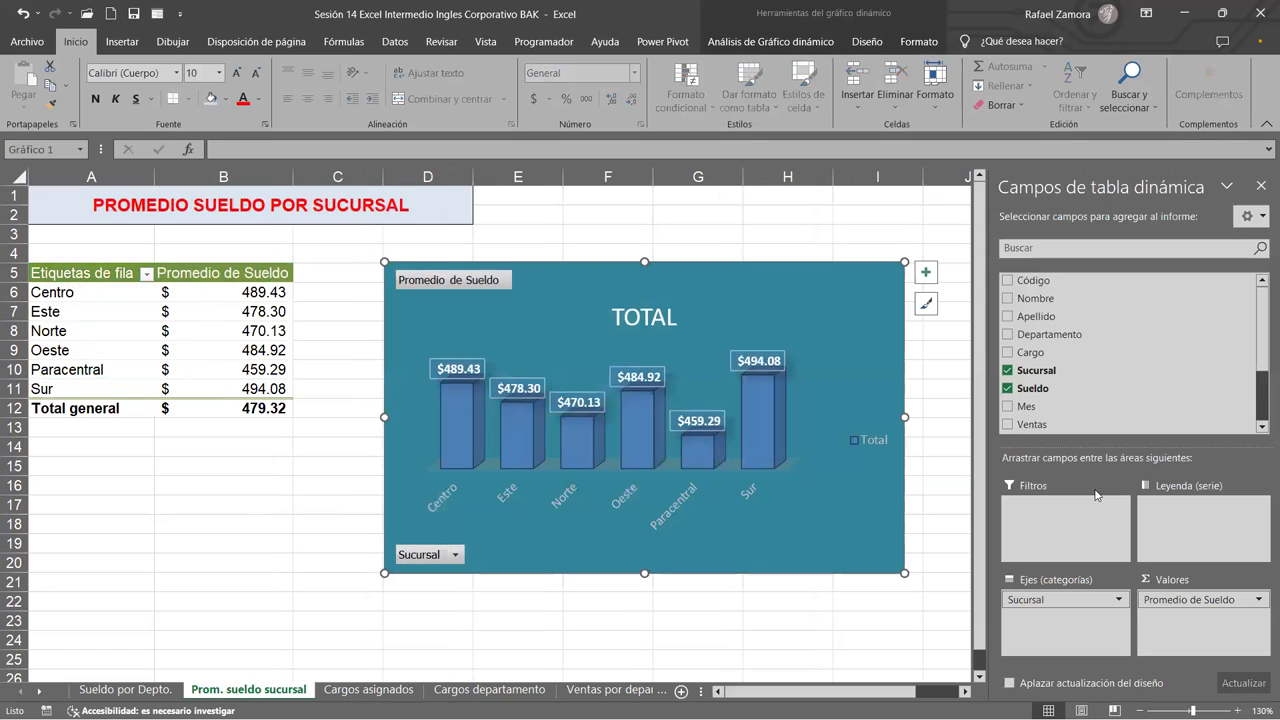
{"action": "left_click", "coordinate": [1259, 601]}
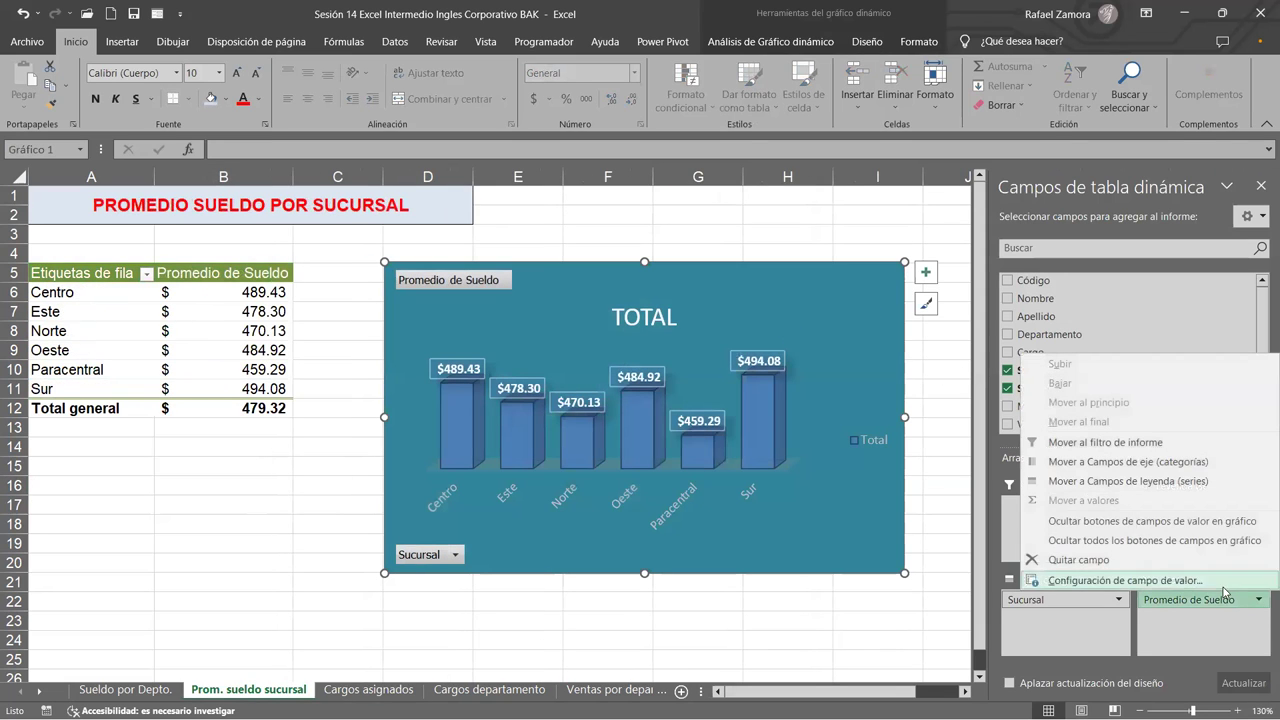
{"action": "left_click", "coordinate": [1125, 580]}
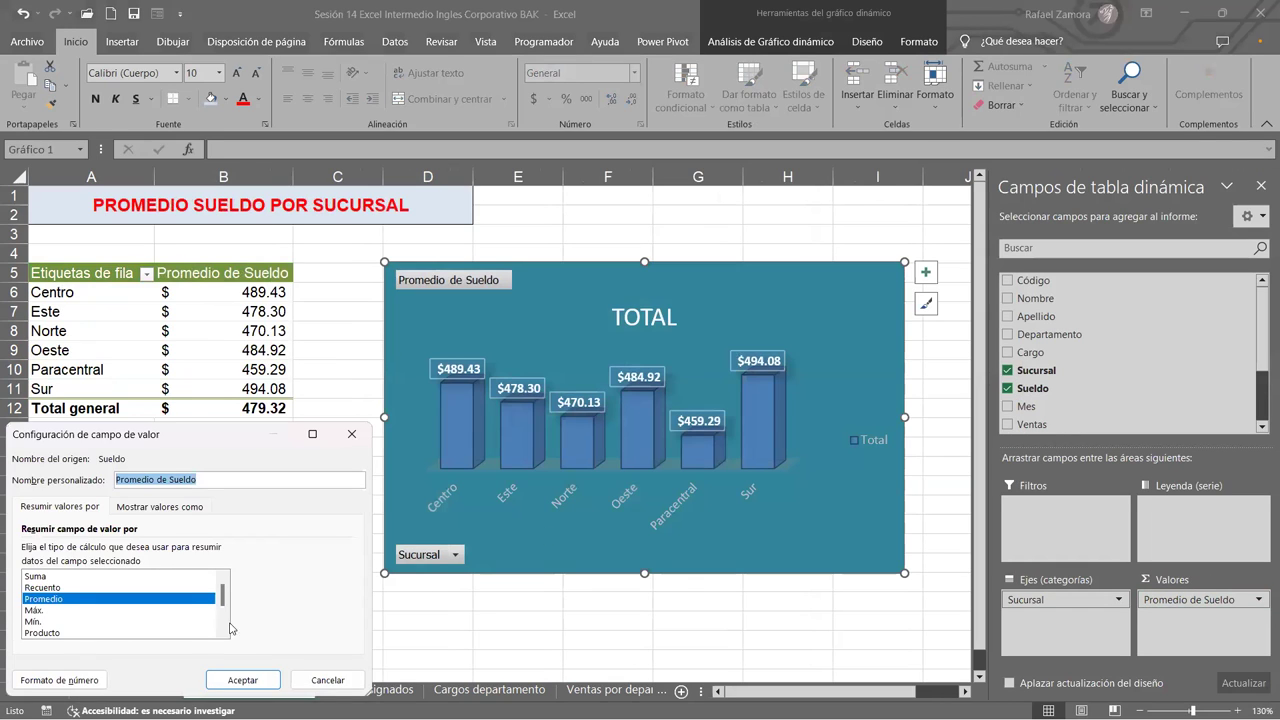
{"action": "left_click", "coordinate": [35, 621]}
{"action": "left_click", "coordinate": [45, 610]}
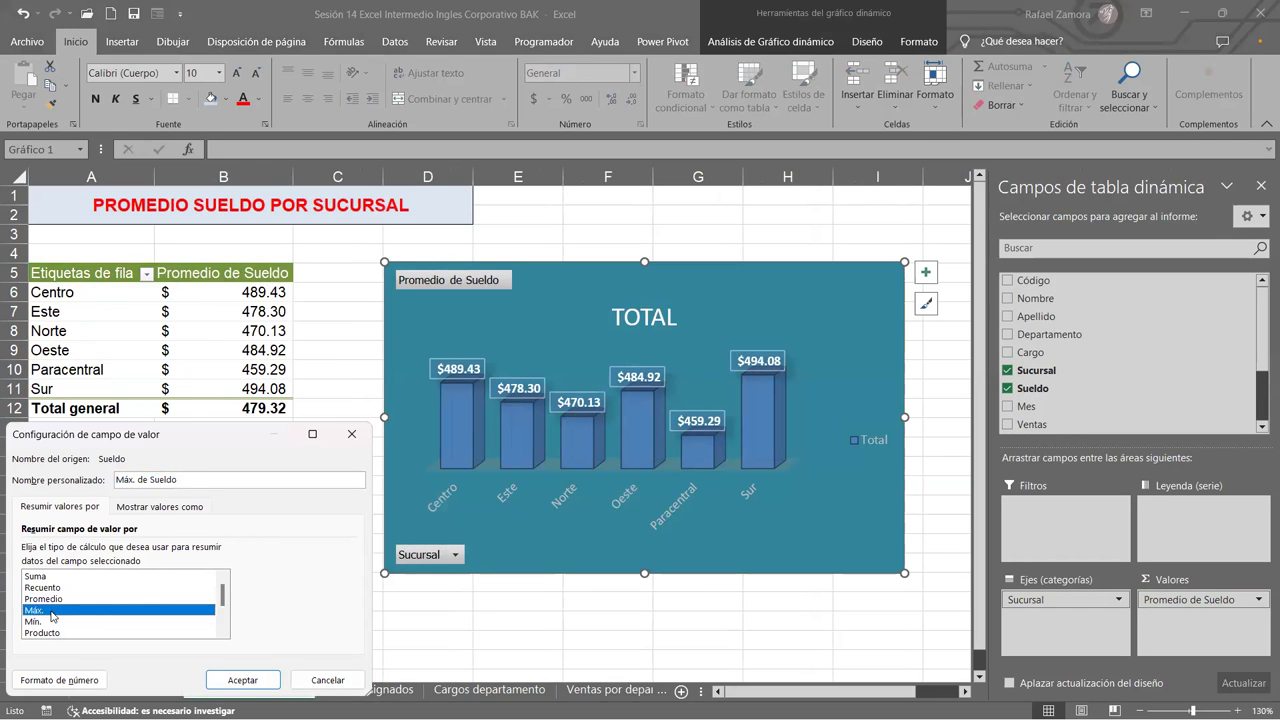
{"action": "left_click", "coordinate": [255, 678]}
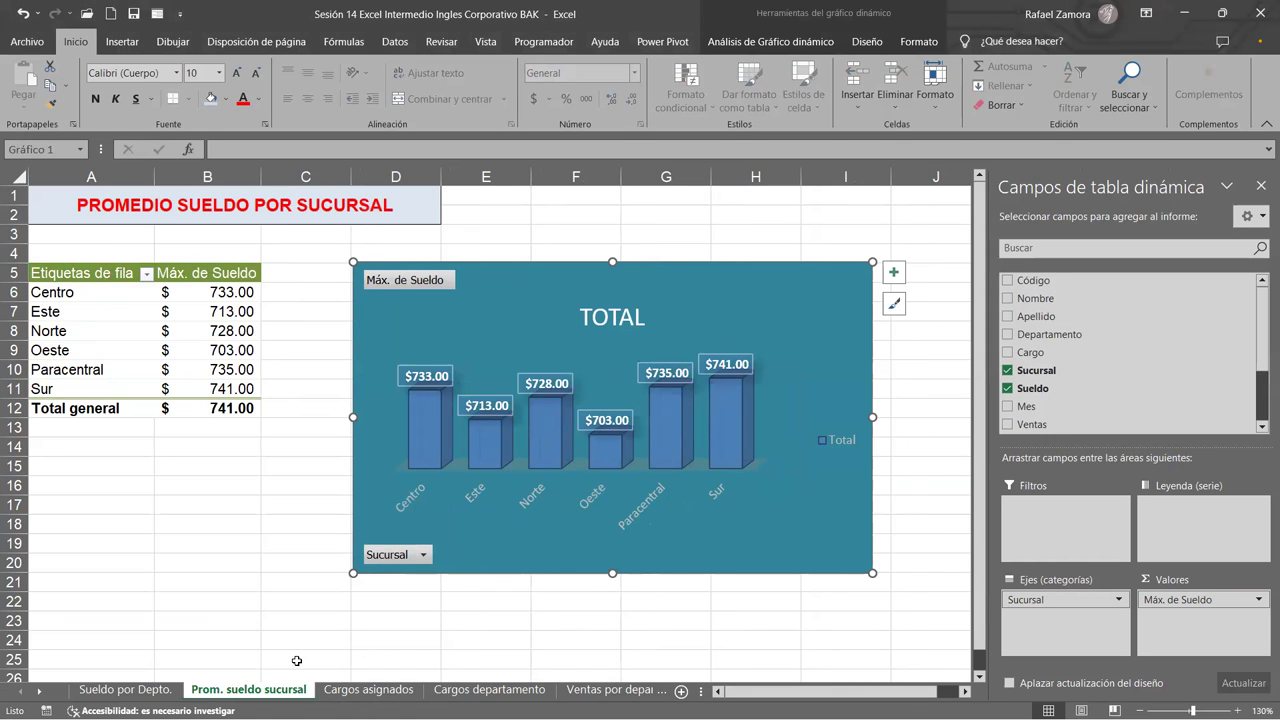
Change the branch salary pivot values to summarize by Sum, showing salary totals.
{"action": "left_click", "coordinate": [245, 321]}
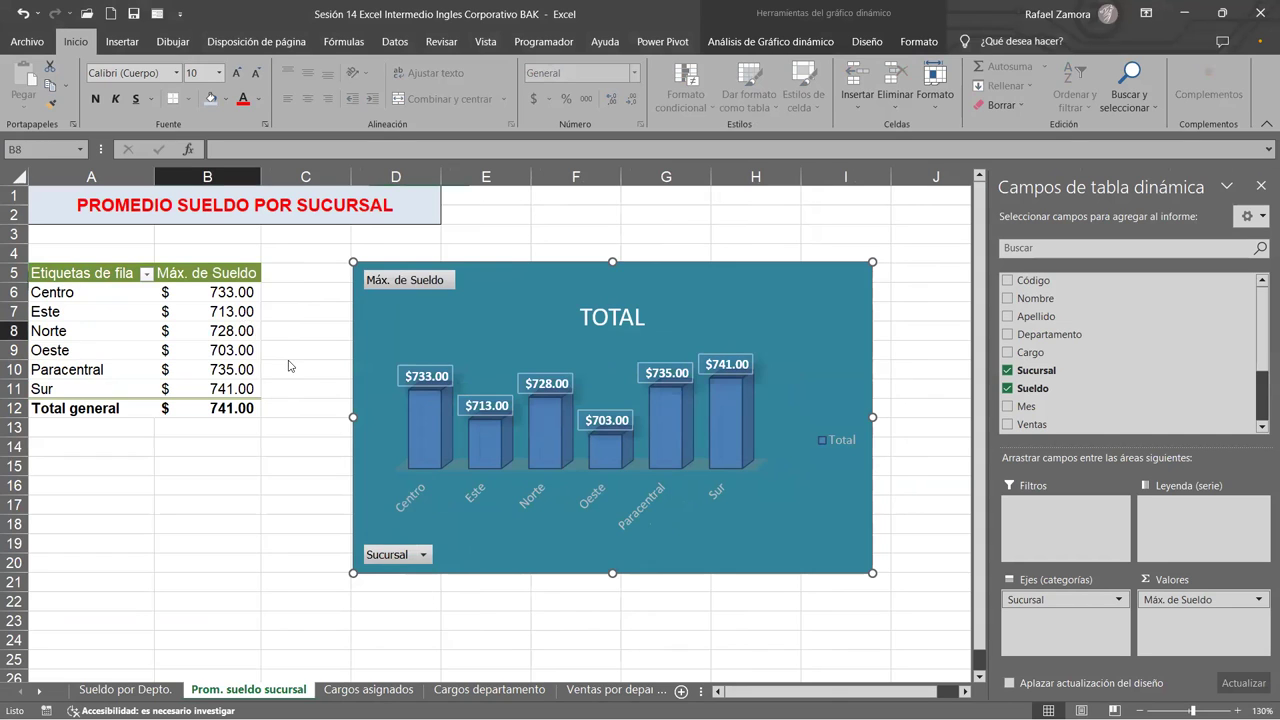
{"action": "right_click", "coordinate": [248, 328]}
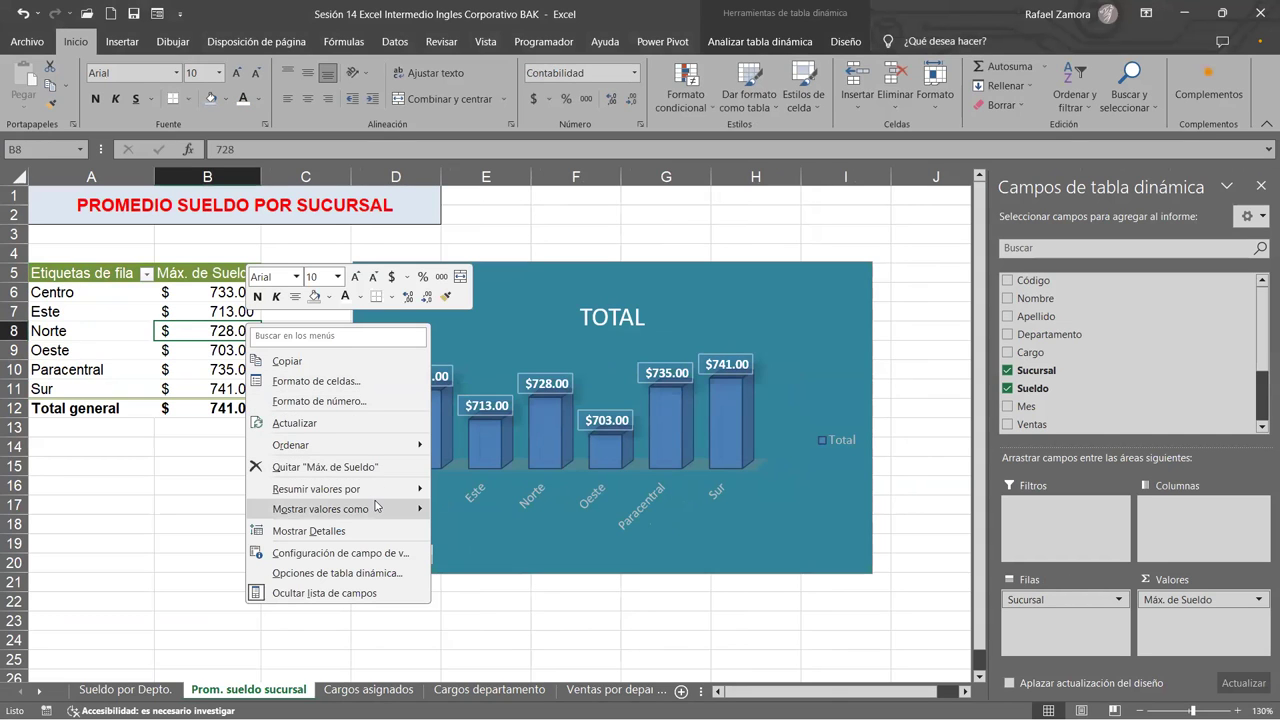
{"action": "mouse_move", "coordinate": [376, 506]}
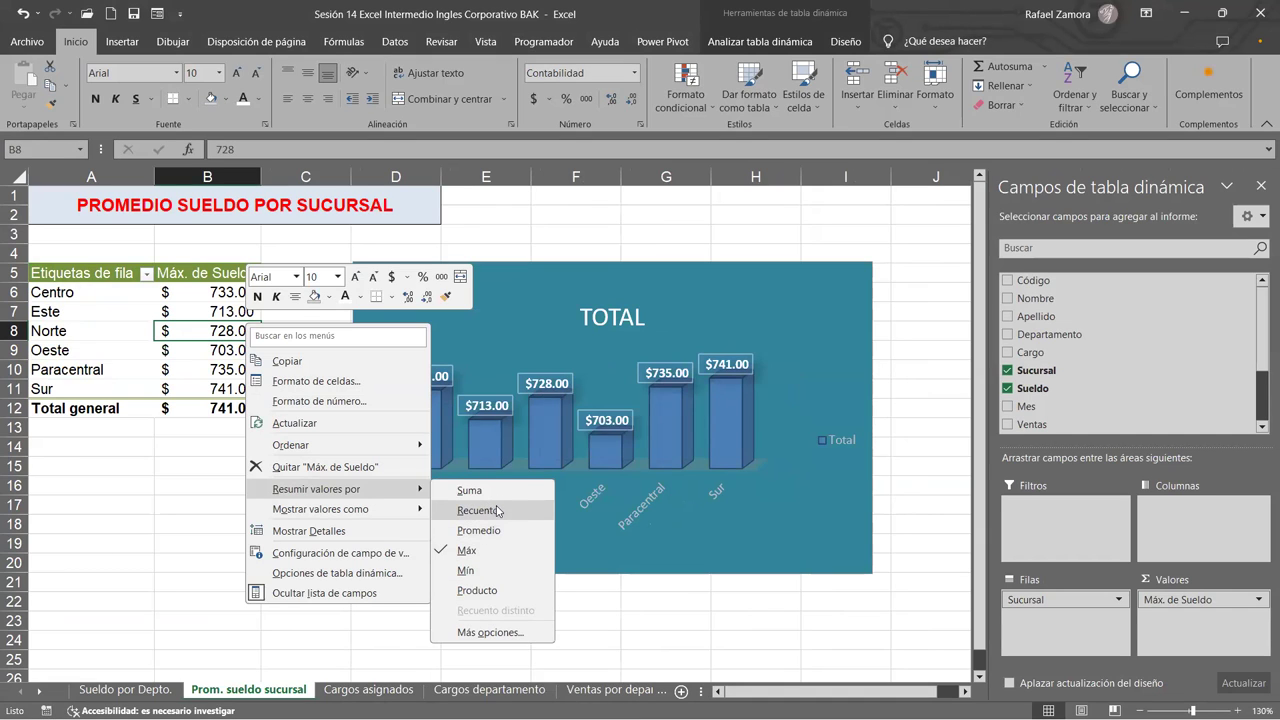
{"action": "left_click", "coordinate": [469, 490]}
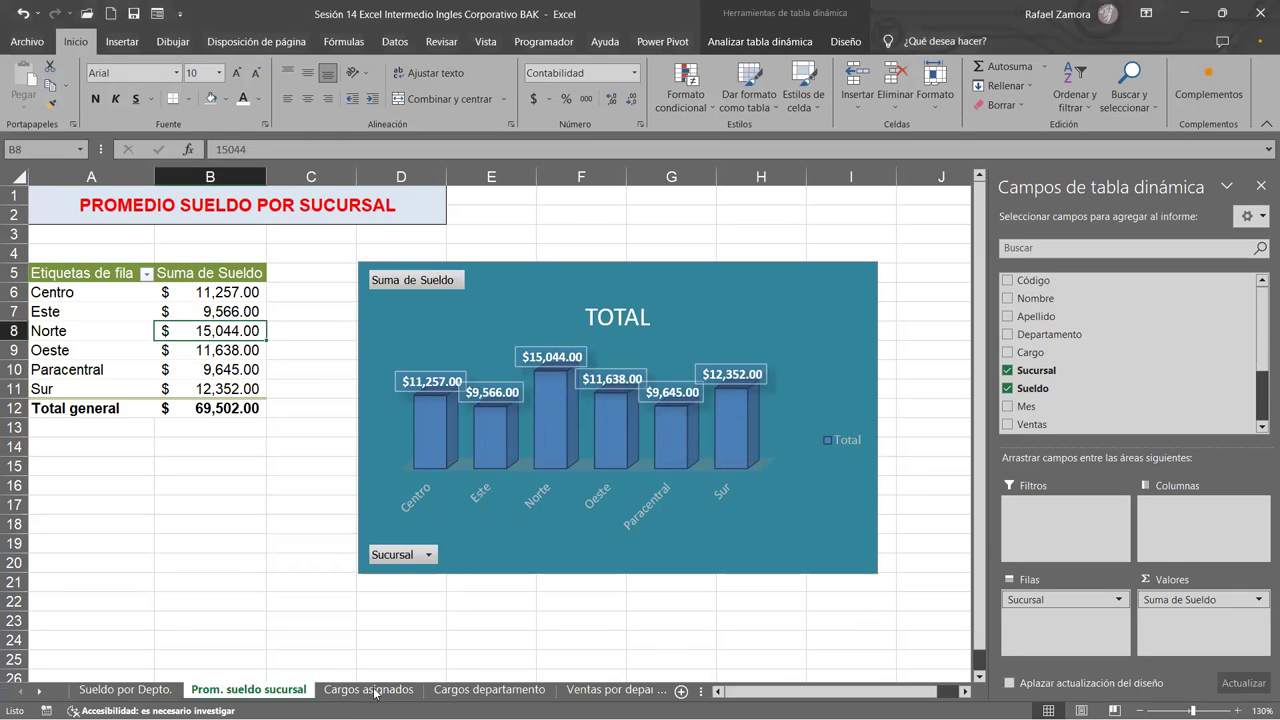
Switch to the Cargos departamento sheet and select a cell in its department pivot.
{"action": "left_click", "coordinate": [368, 690]}
{"action": "left_click", "coordinate": [489, 690]}
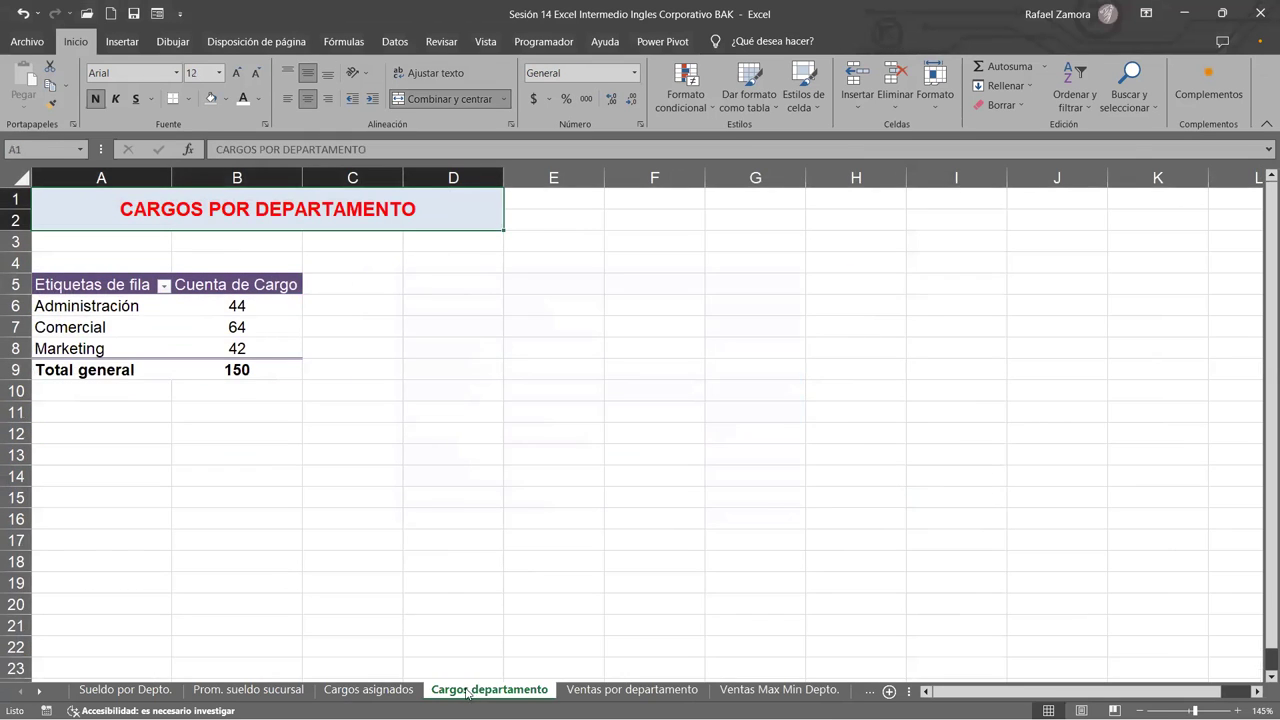
{"action": "left_click", "coordinate": [144, 314]}
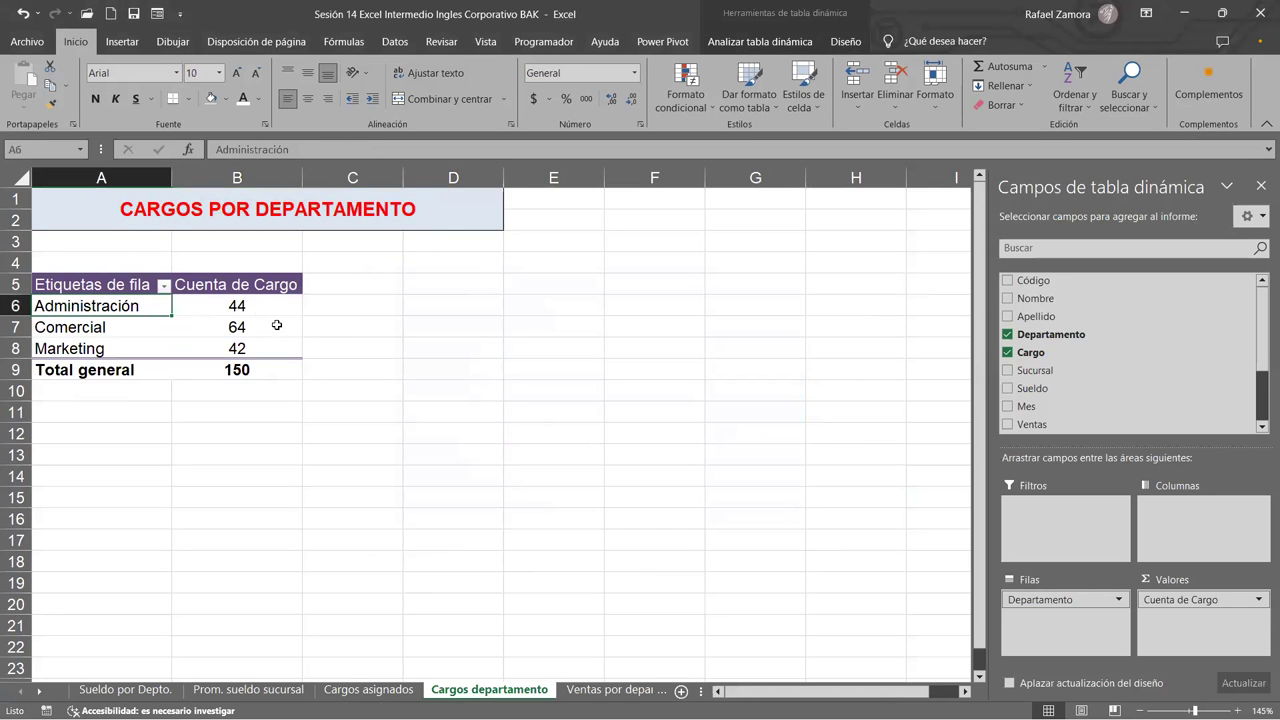
Insert a 2D clustered bar pivot chart from pivot A5:B9, shrink it and place it beside the table.
{"action": "left_click", "coordinate": [368, 690]}
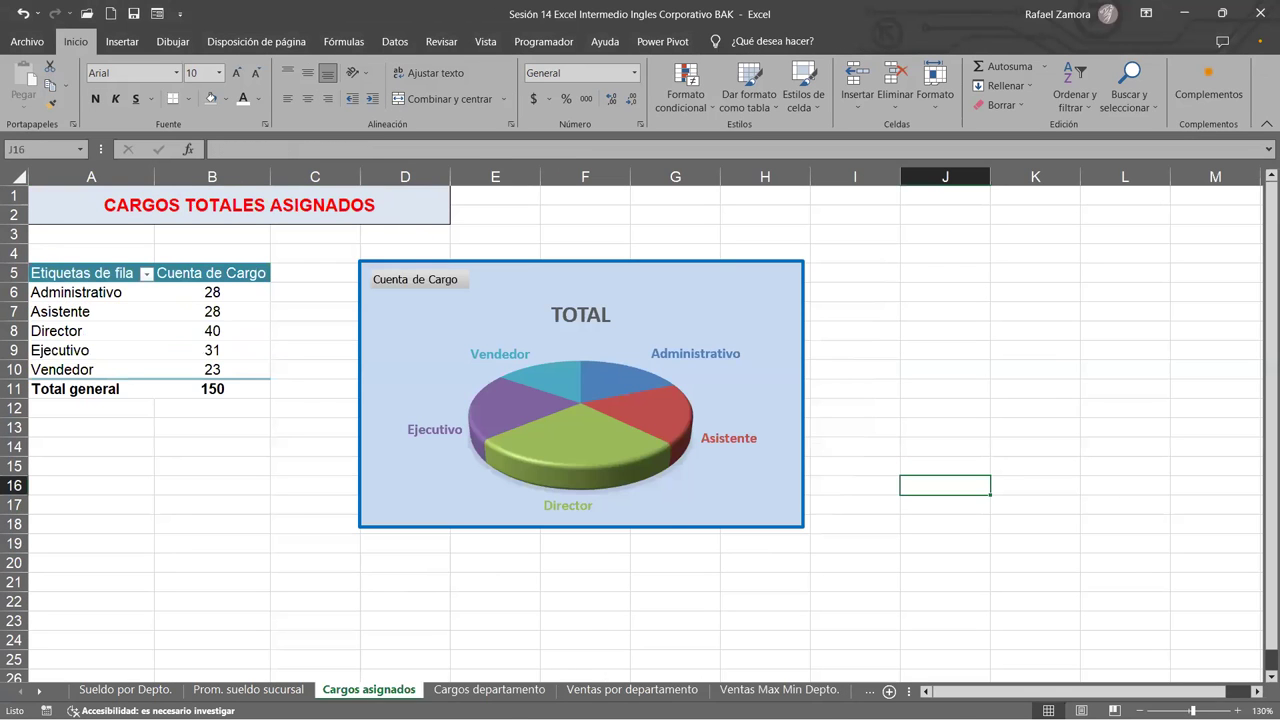
{"action": "left_click", "coordinate": [509, 690]}
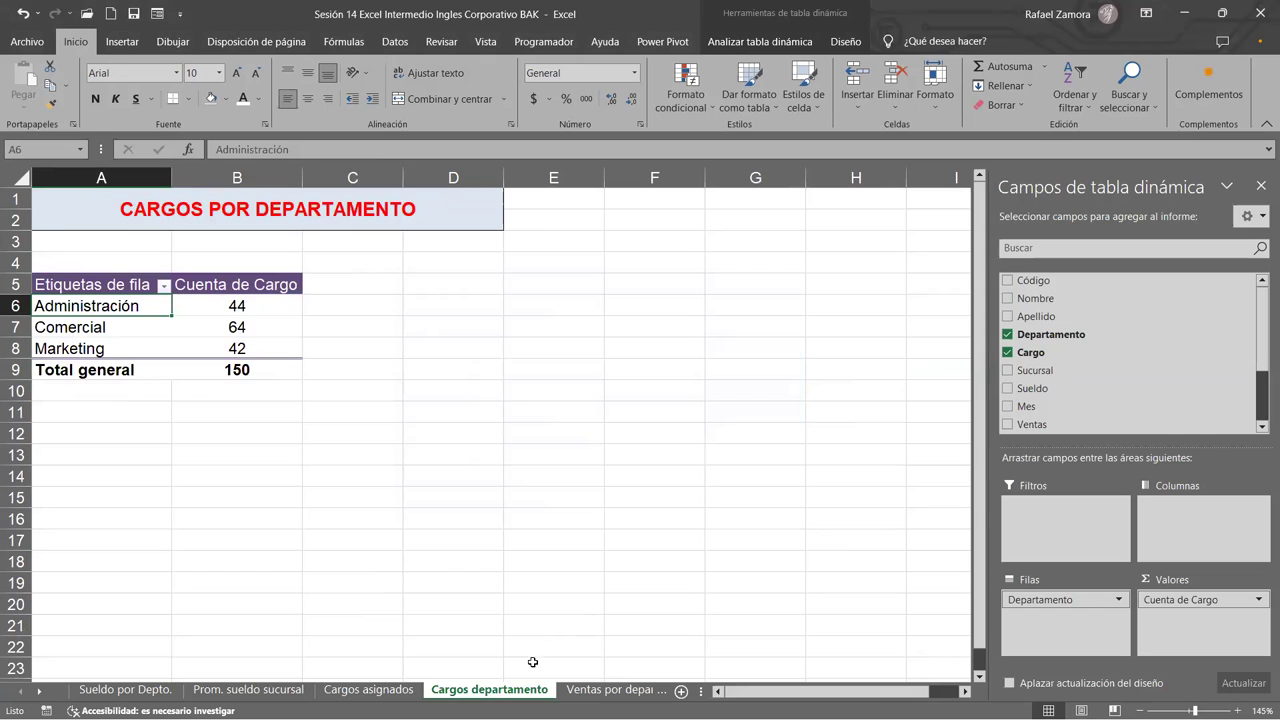
{"action": "left_click_drag", "start_coordinate": [68, 285], "coordinate": [225, 369]}
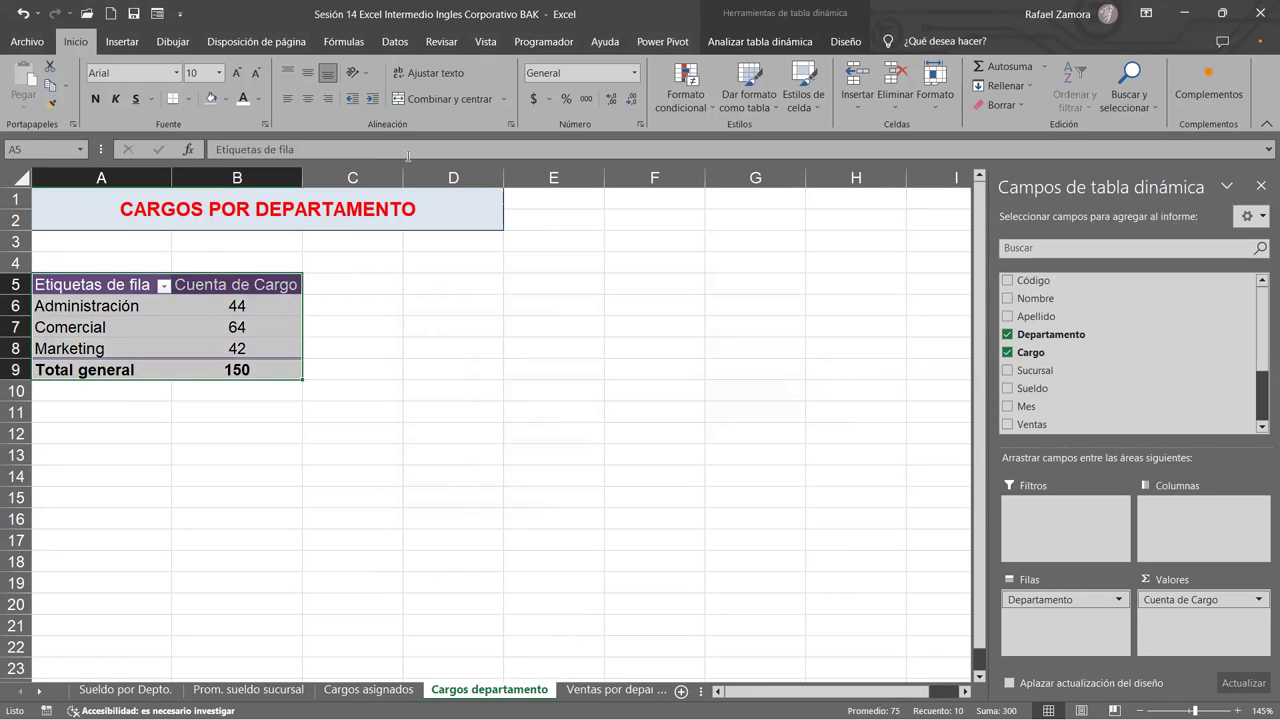
{"action": "left_click", "coordinate": [122, 41]}
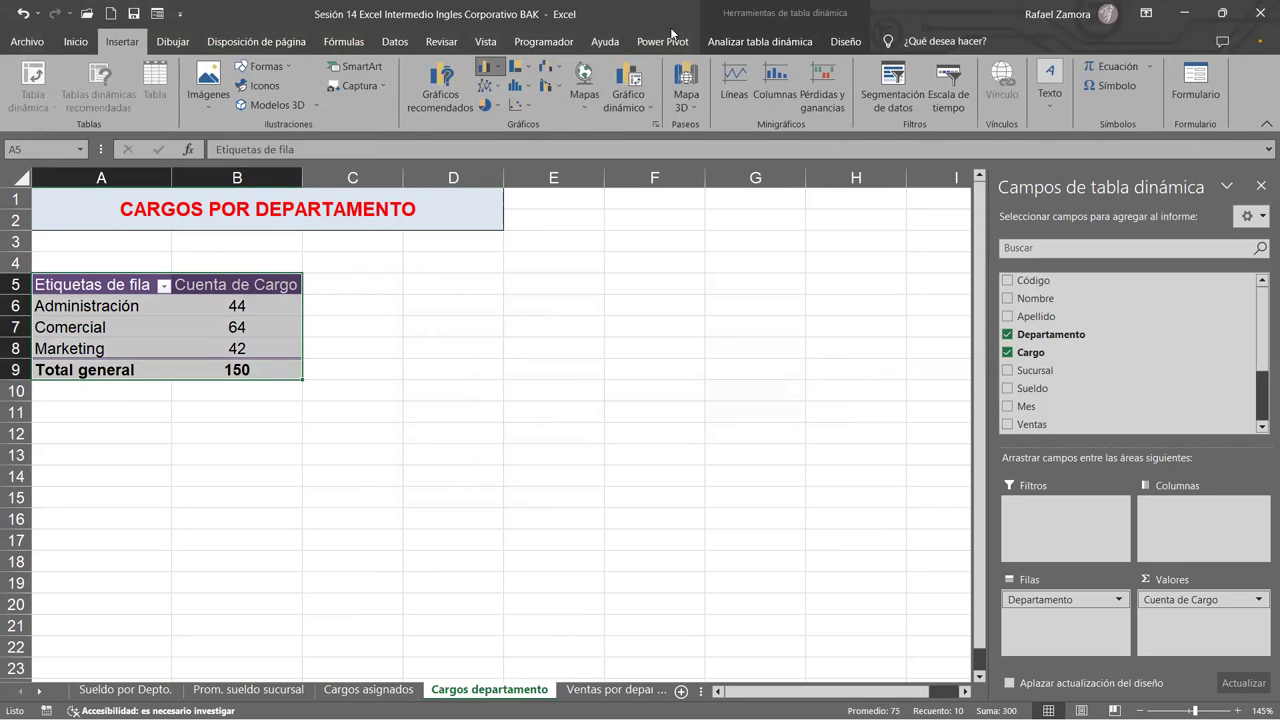
{"action": "left_click", "coordinate": [486, 66]}
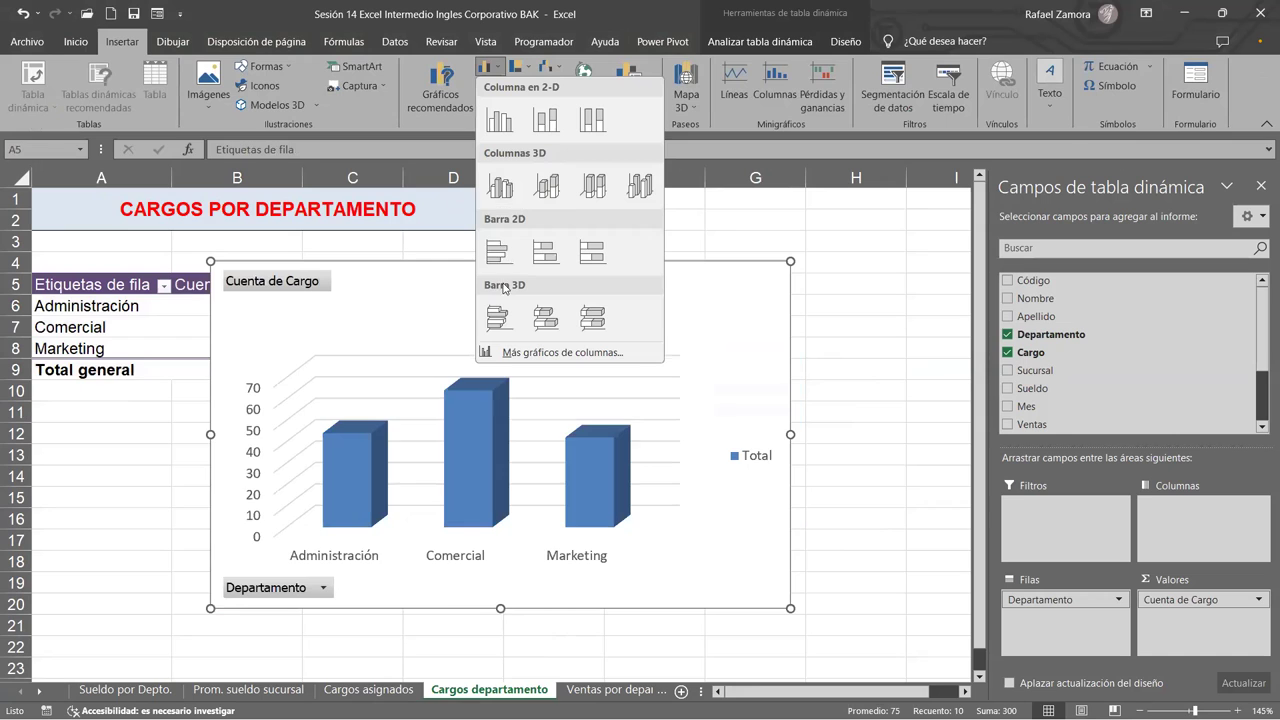
{"action": "left_click", "coordinate": [509, 258]}
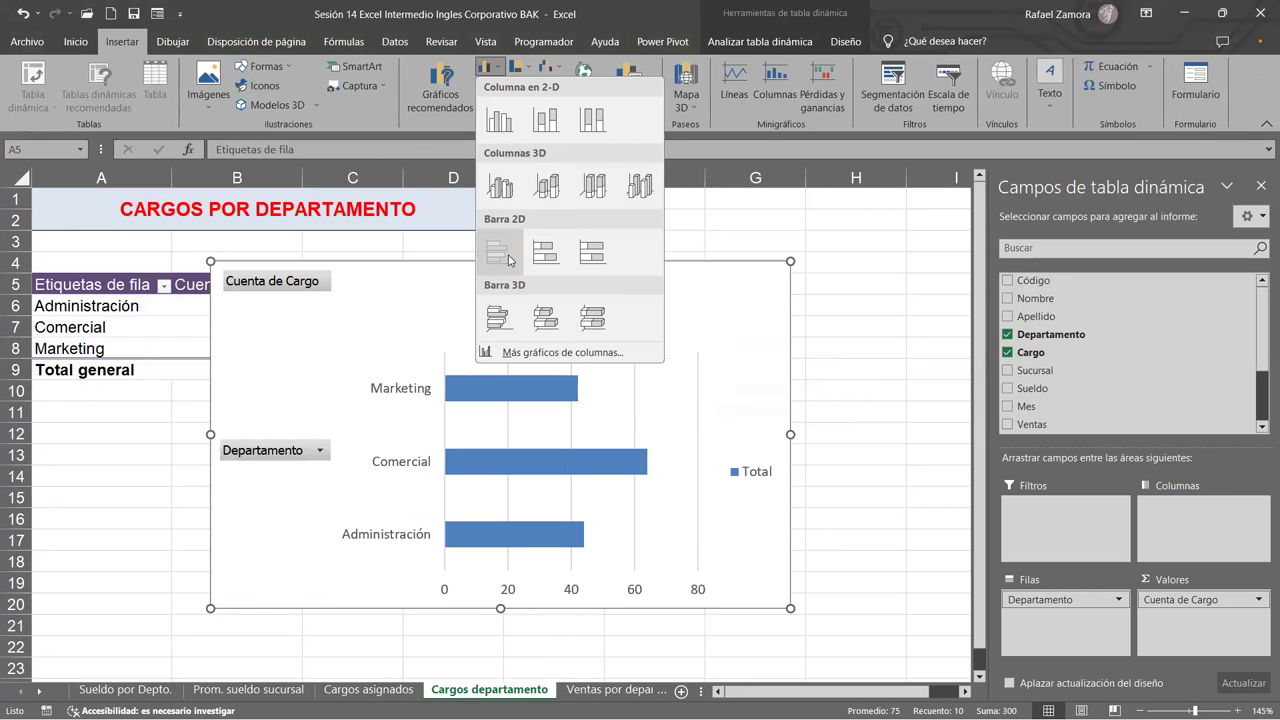
{"action": "left_click_drag", "start_coordinate": [792, 609], "coordinate": [704, 557]}
{"action": "left_click_drag", "start_coordinate": [409, 258], "coordinate": [599, 275]}
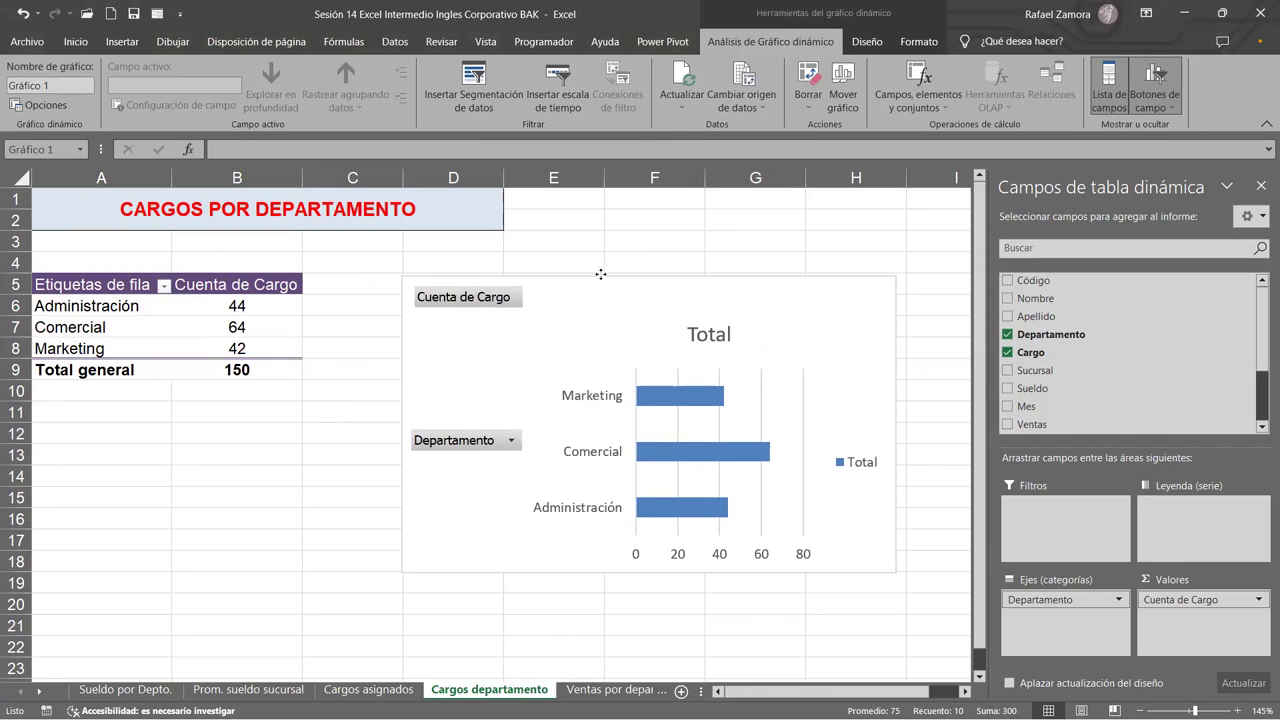
Finish positioning the chart right of the table and fill the Marketing bar orange.
{"action": "left_click_drag", "start_coordinate": [599, 275], "coordinate": [602, 273]}
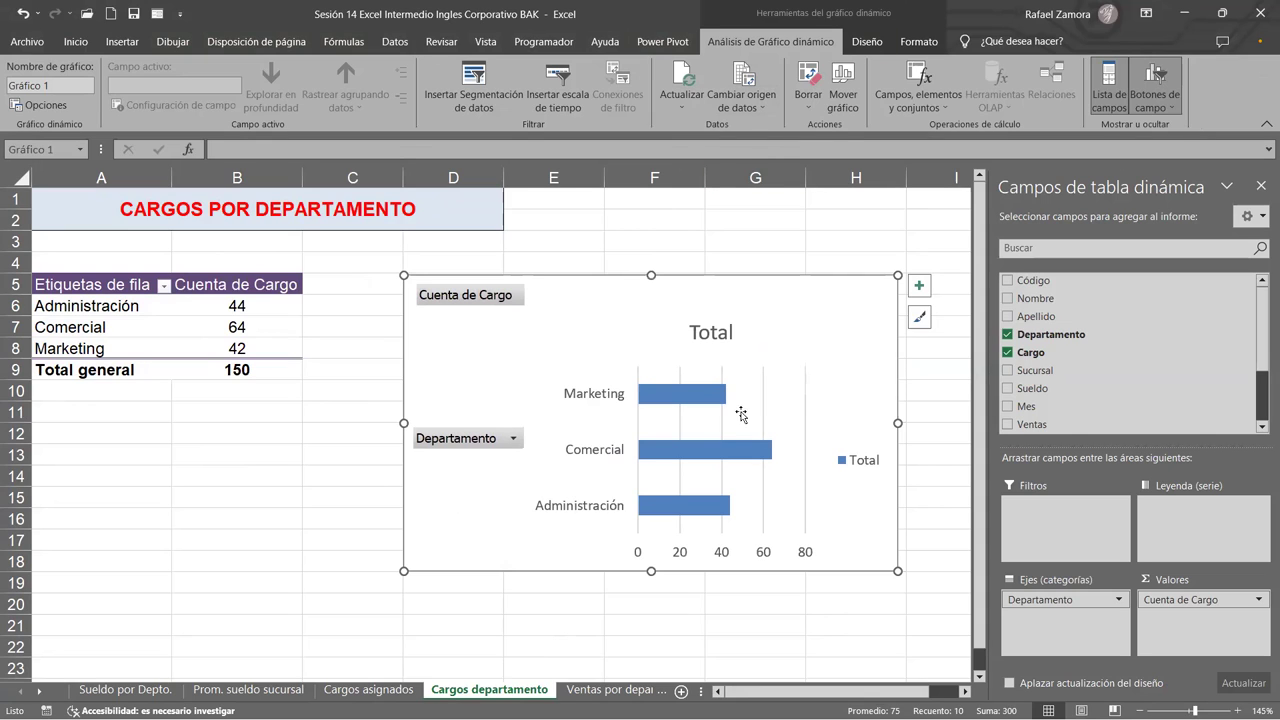
{"action": "left_click", "coordinate": [688, 398]}
{"action": "left_click", "coordinate": [690, 396]}
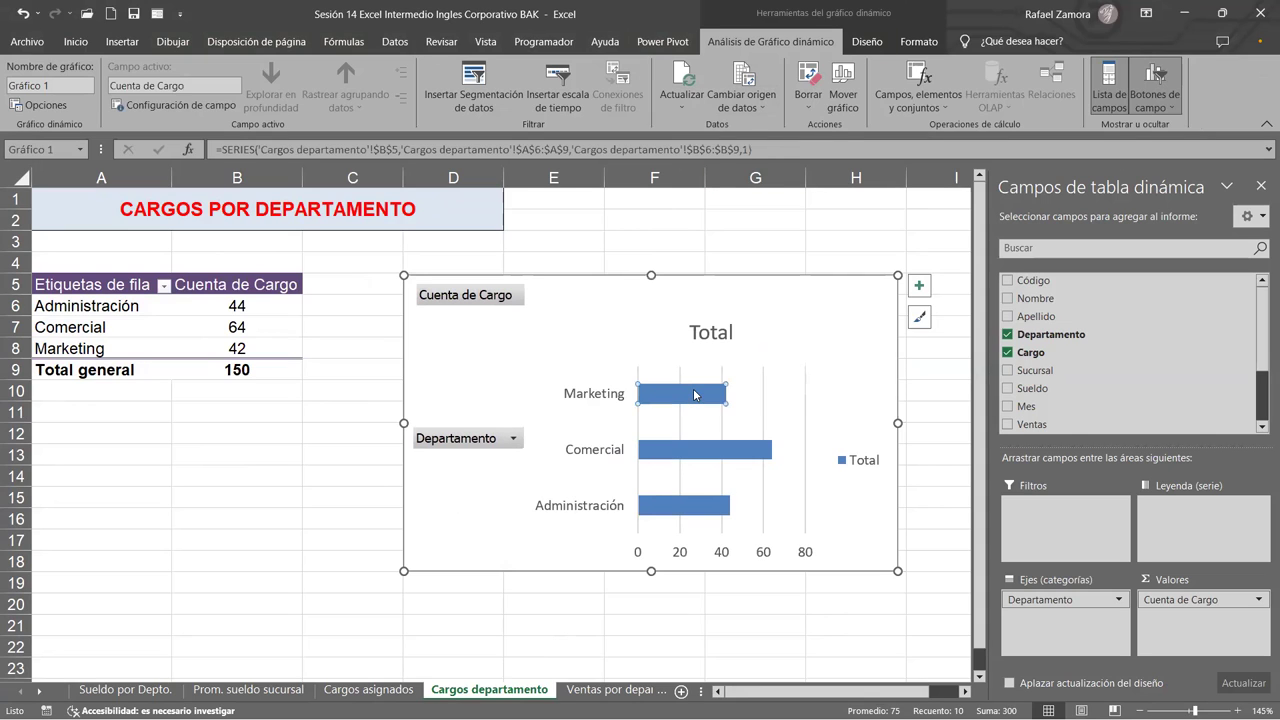
{"action": "left_click", "coordinate": [912, 43]}
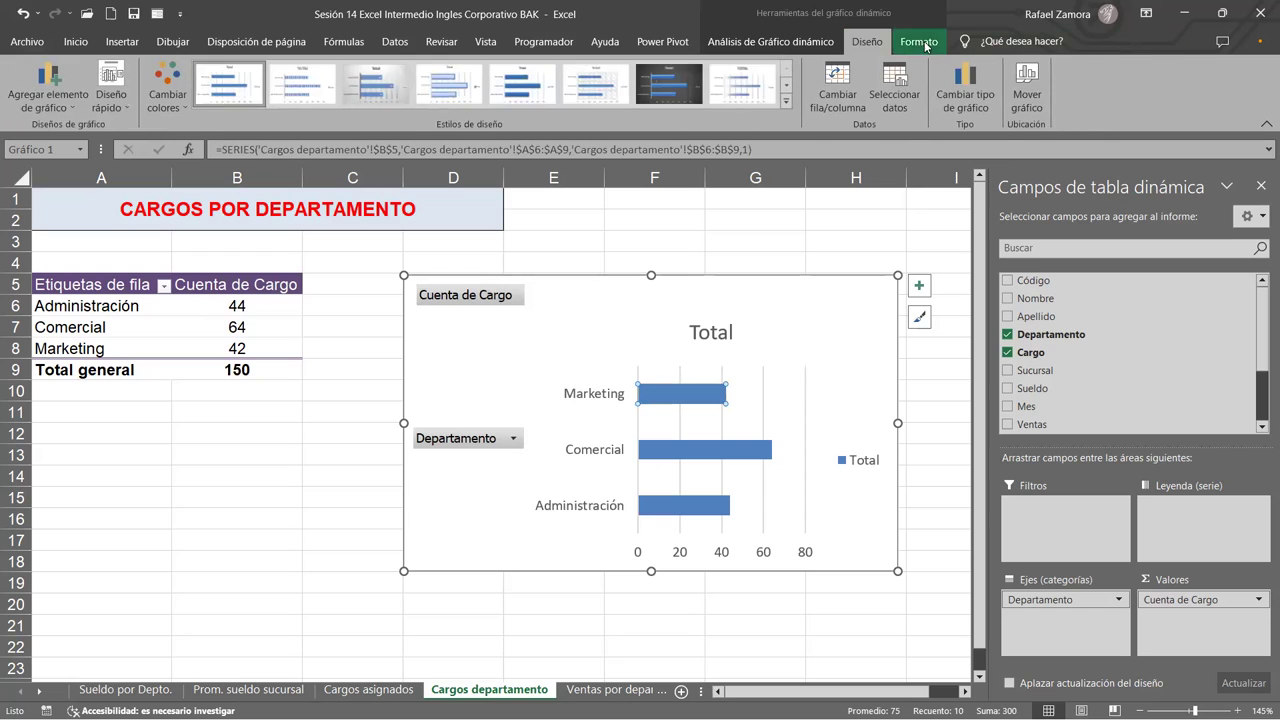
{"action": "left_click", "coordinate": [920, 42]}
{"action": "left_click", "coordinate": [603, 66]}
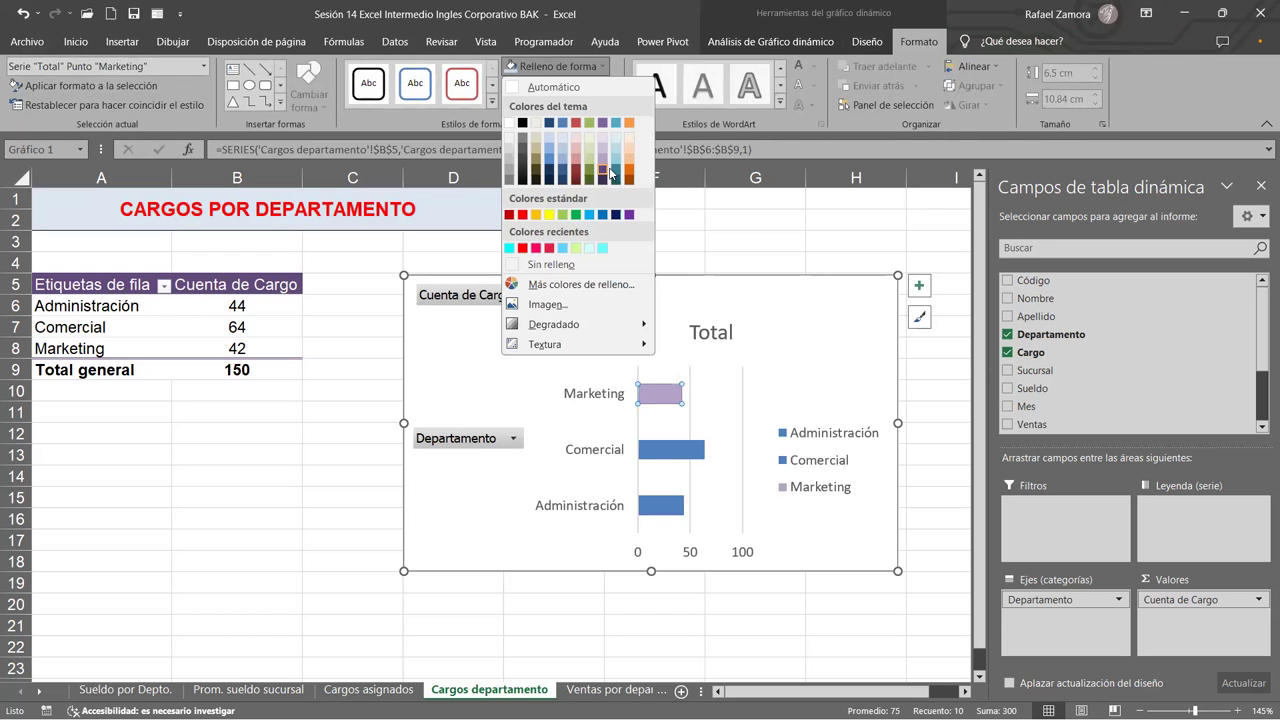
{"action": "left_click", "coordinate": [628, 173]}
Fill the Comercial bar teal, leaving Administración blue.
{"action": "left_click", "coordinate": [686, 457]}
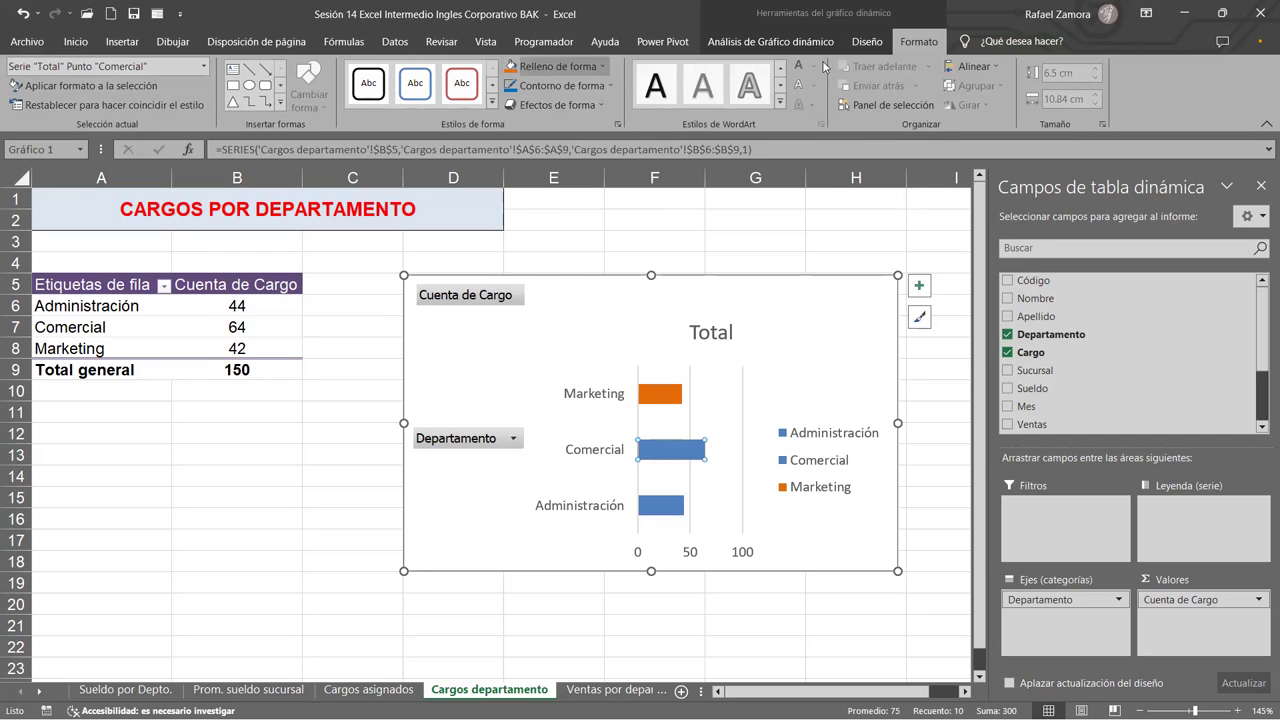
{"action": "left_click", "coordinate": [603, 66]}
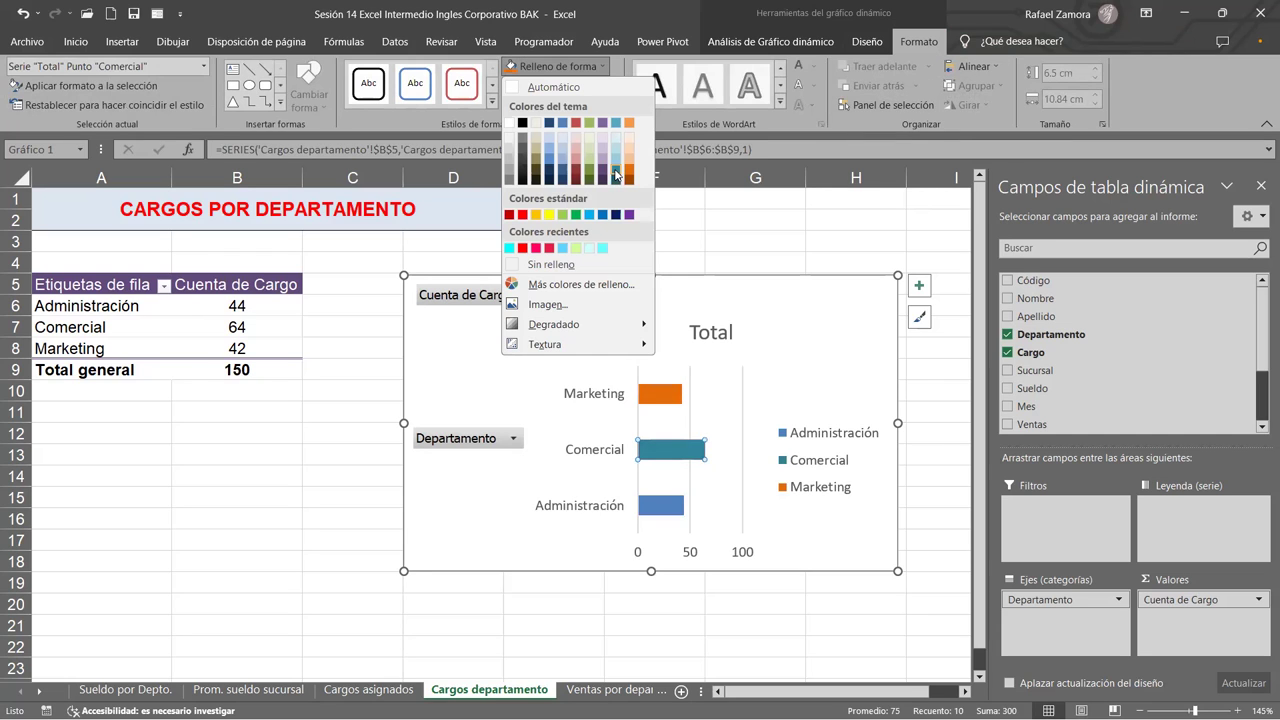
{"action": "left_click", "coordinate": [616, 173]}
{"action": "left_click", "coordinate": [755, 241]}
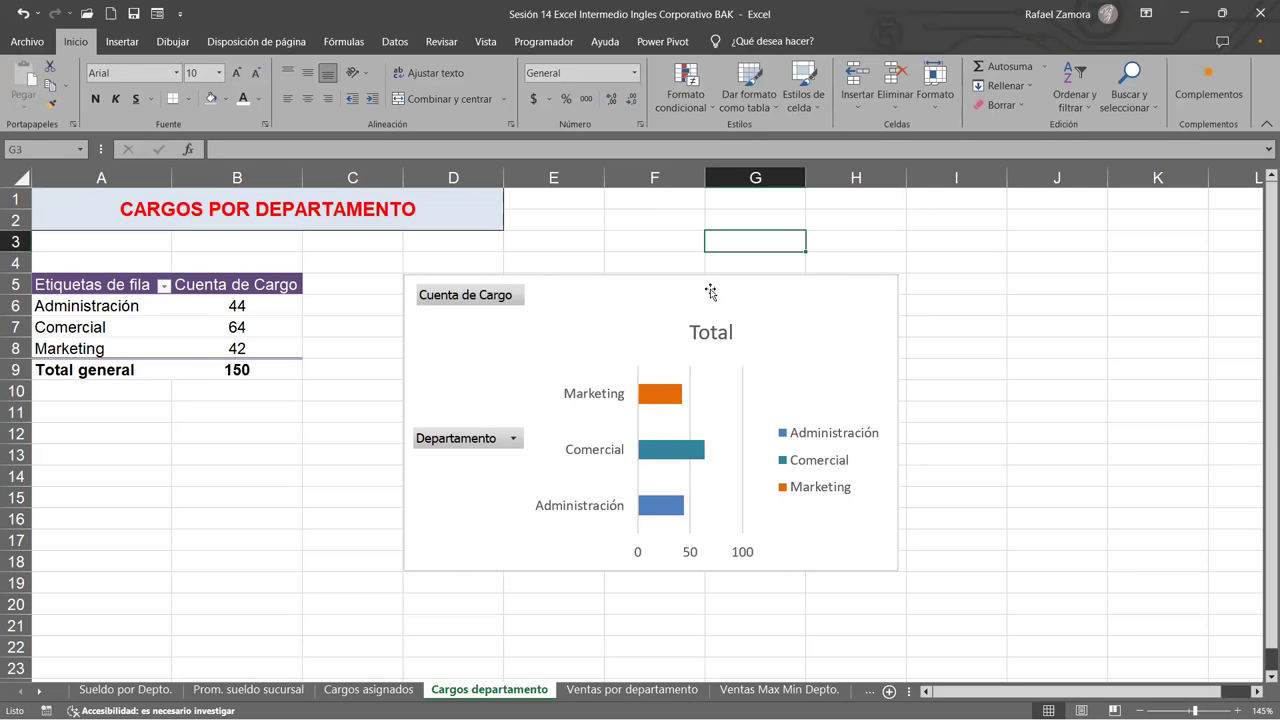
{"action": "left_click", "coordinate": [775, 285]}
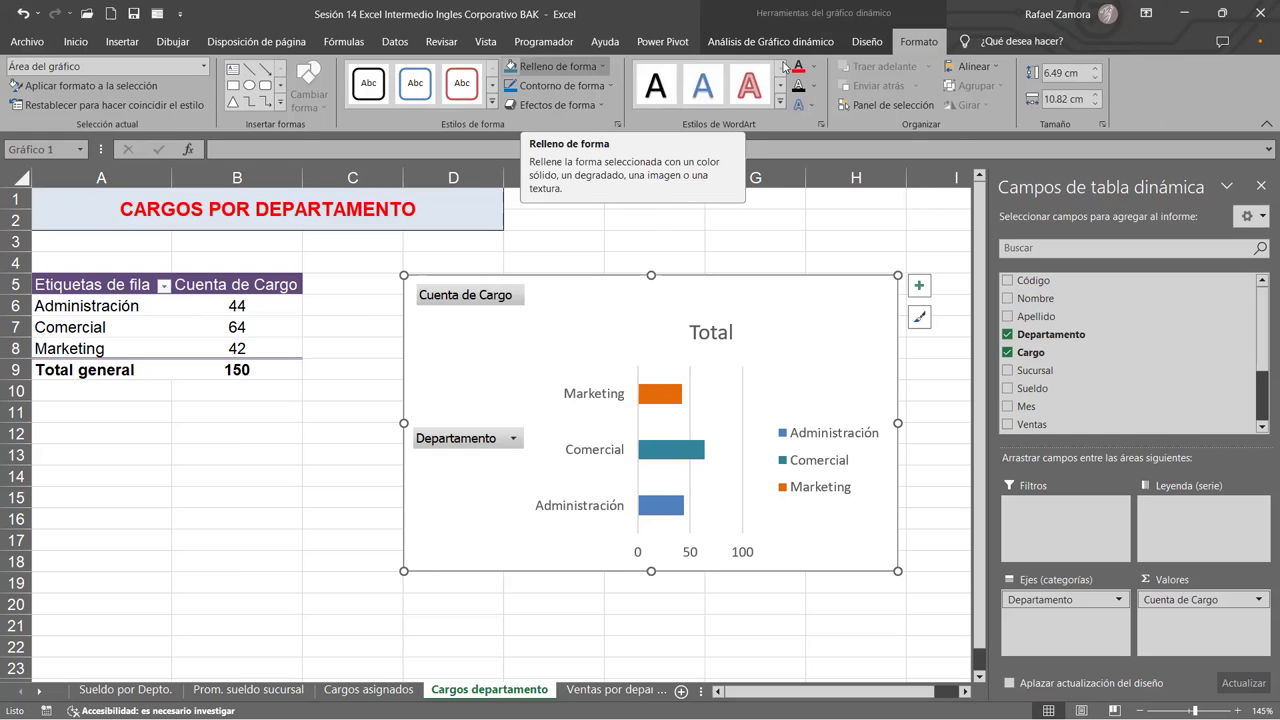
{"action": "left_click", "coordinate": [595, 66]}
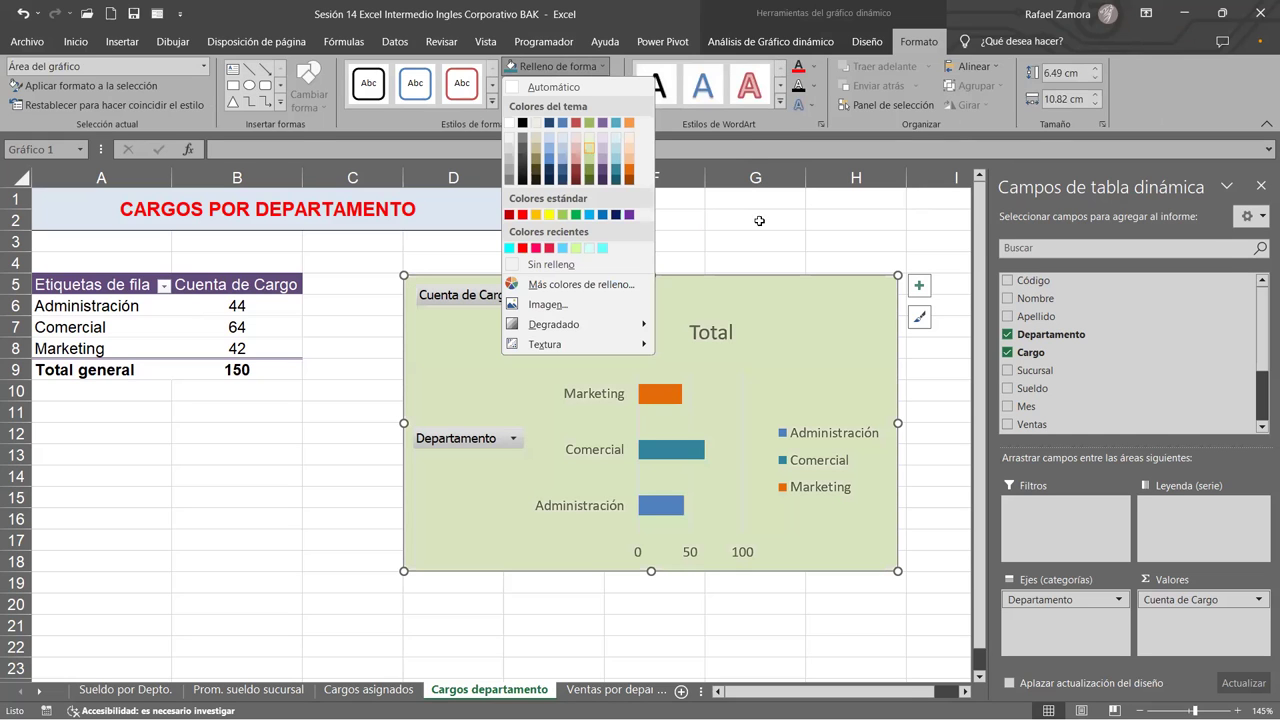
{"action": "left_click", "coordinate": [758, 220]}
On Ventas por departamento, insert a 3D 100% stacked bar pivot chart from the sales pivot and shrink it.
{"action": "left_click", "coordinate": [603, 695]}
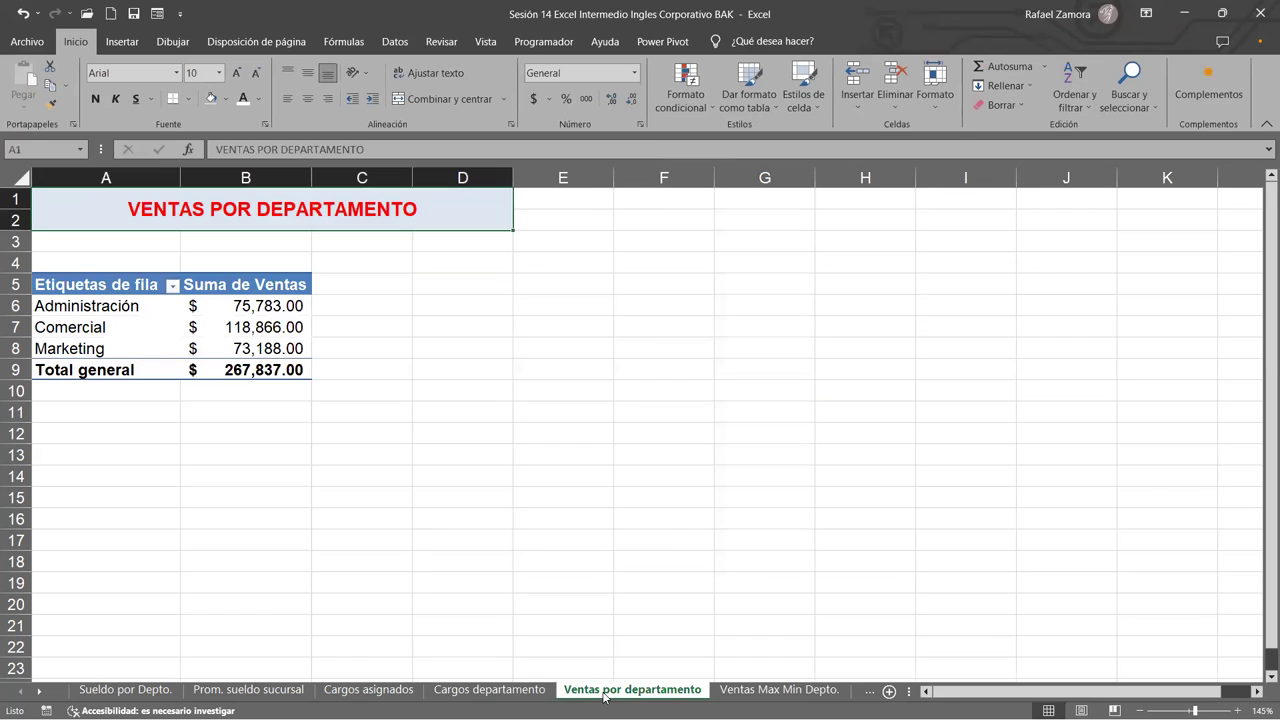
{"action": "mouse_move", "coordinate": [84, 280]}
{"action": "left_mouse_down"}
{"action": "mouse_move", "coordinate": [155, 336]}
{"action": "mouse_move", "coordinate": [266, 378]}
{"action": "left_mouse_up"}
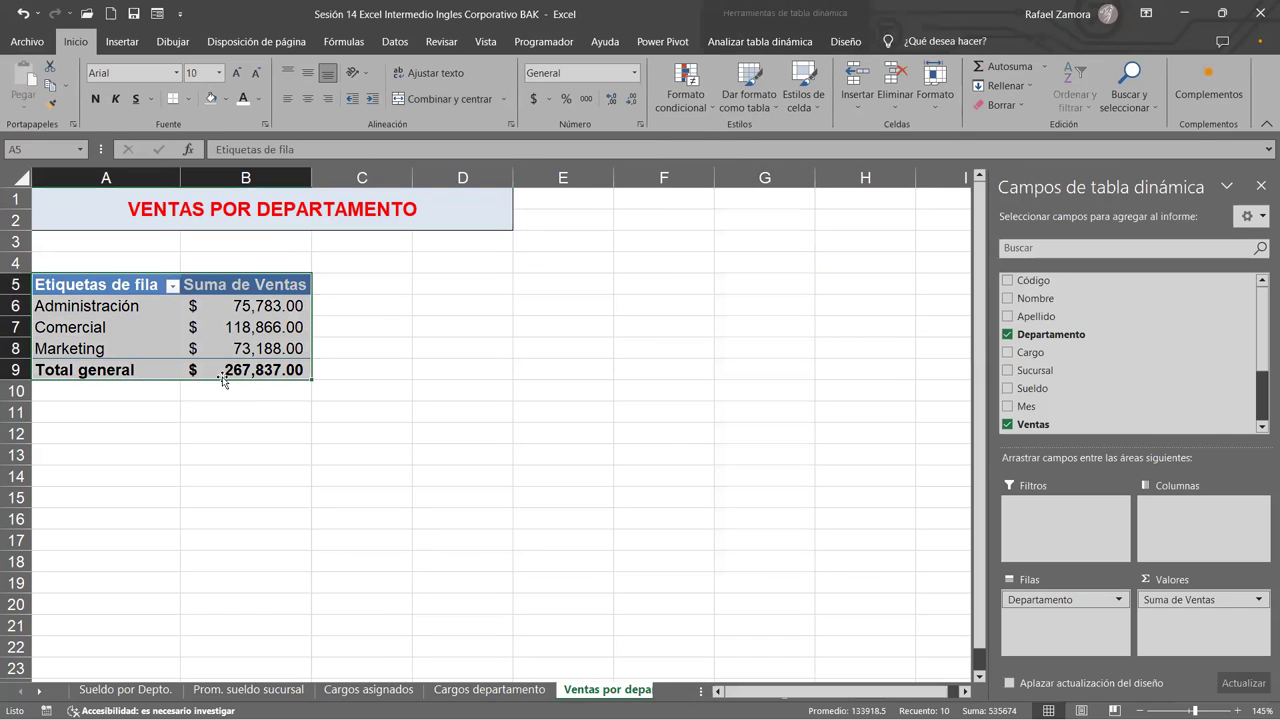
{"action": "left_click", "coordinate": [126, 43]}
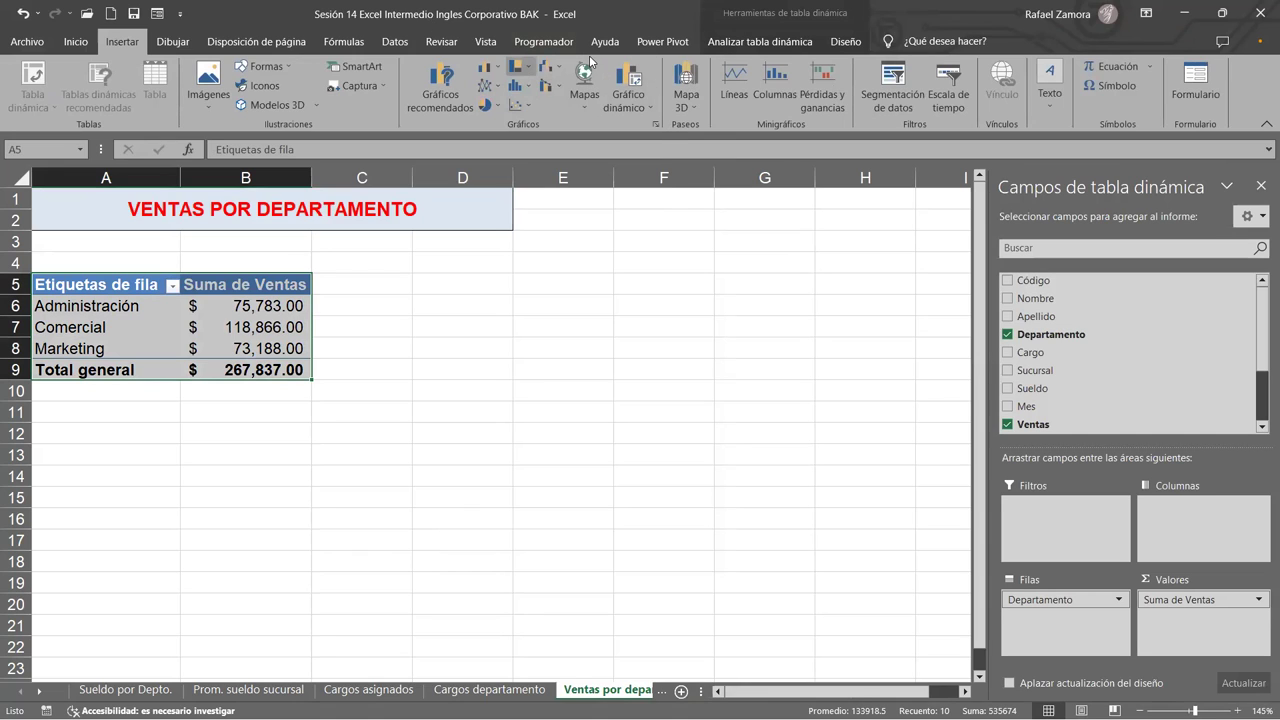
{"action": "left_click", "coordinate": [517, 66]}
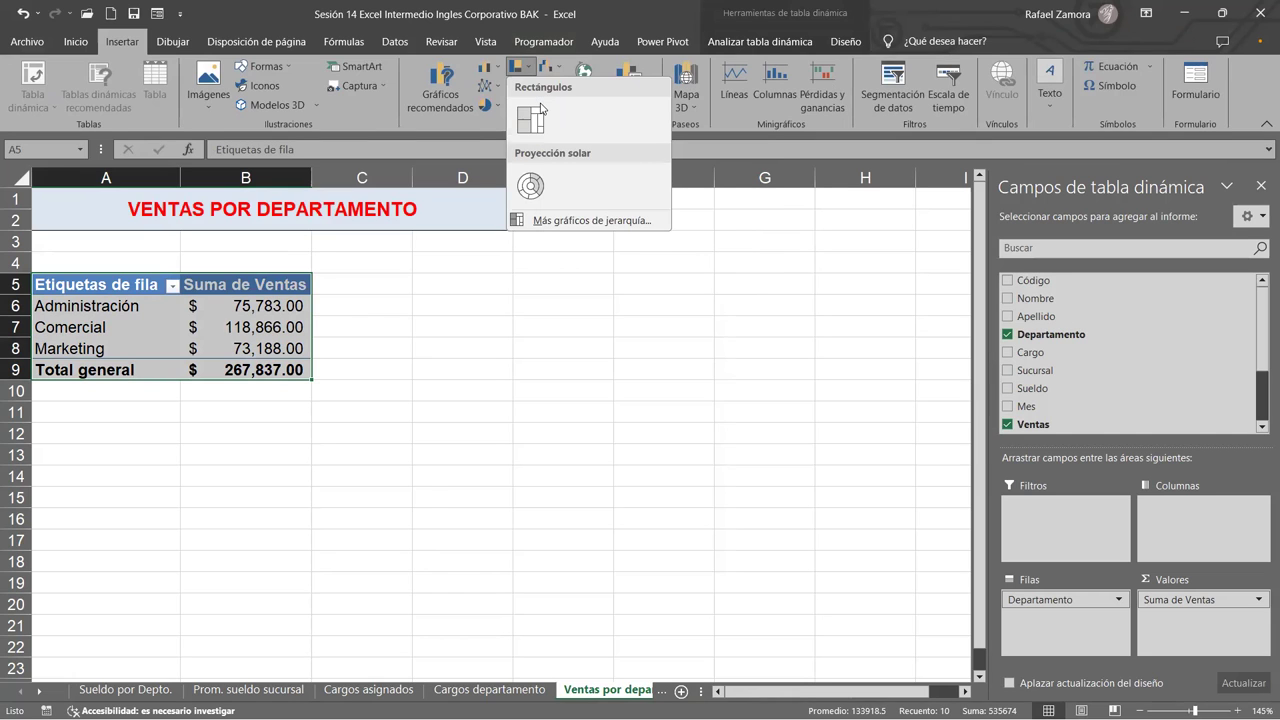
{"action": "left_click", "coordinate": [487, 66]}
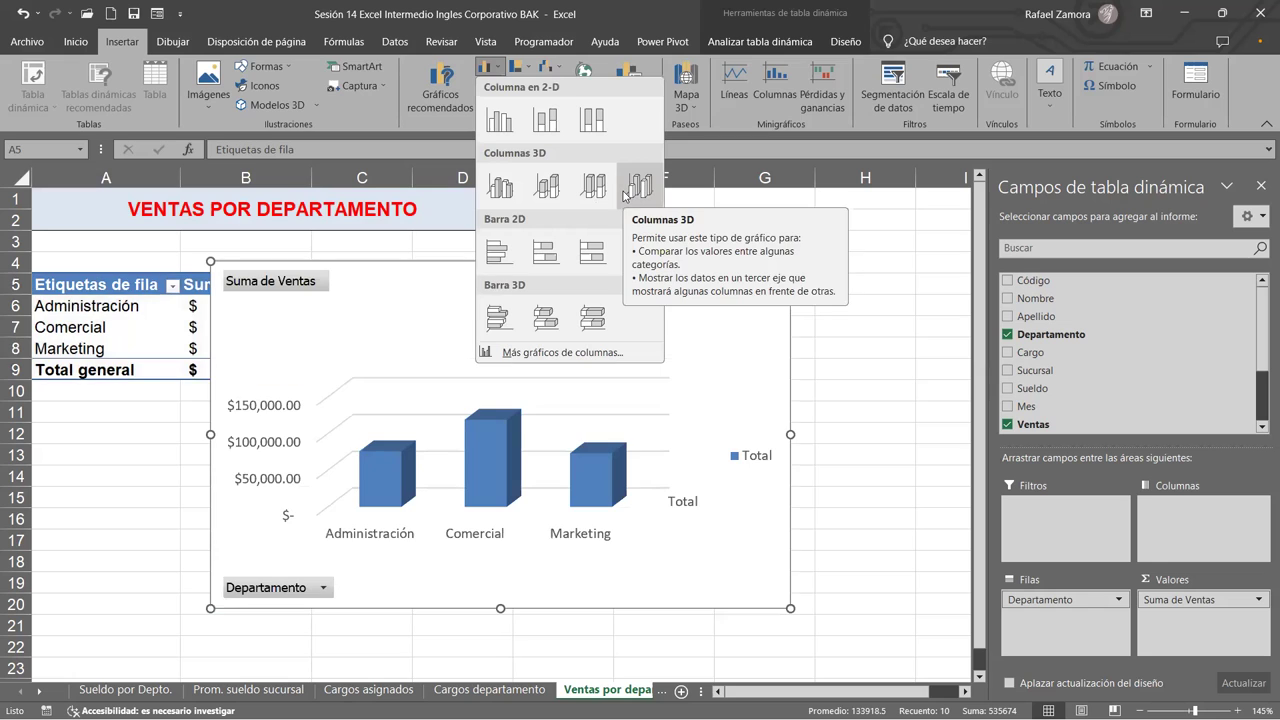
{"action": "left_click", "coordinate": [572, 330]}
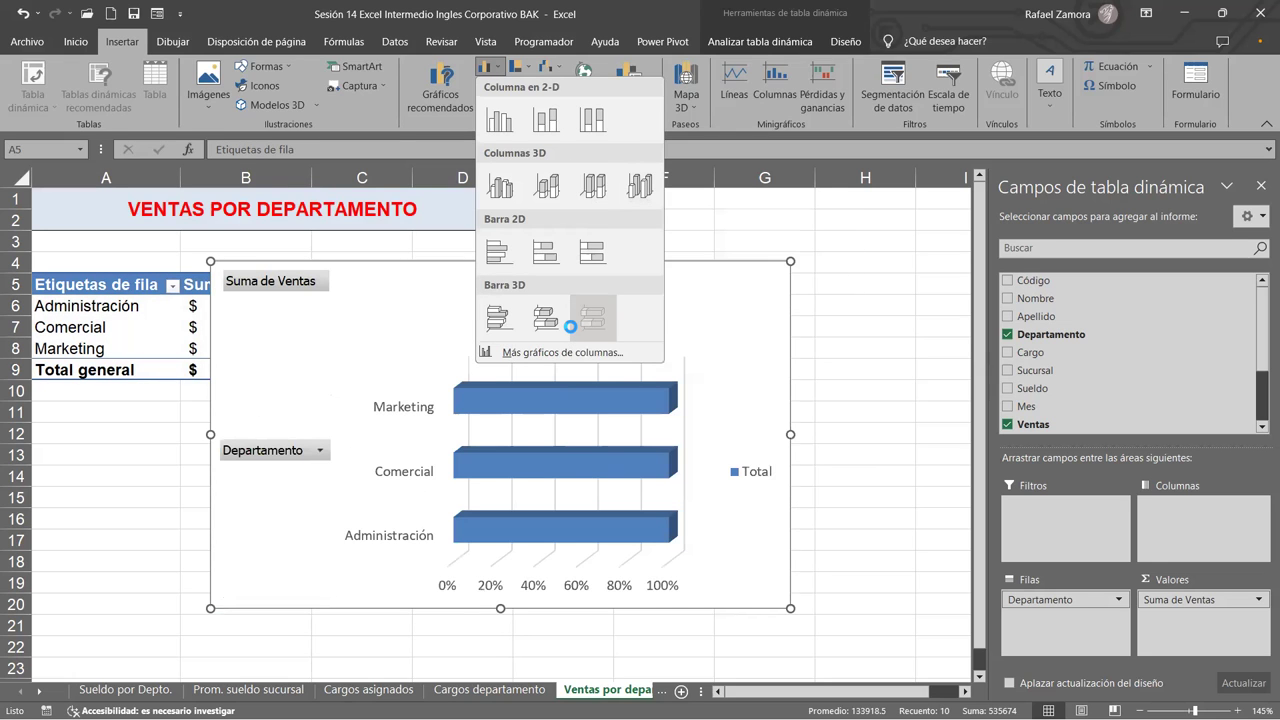
{"action": "left_click_drag", "start_coordinate": [790, 608], "coordinate": [655, 527]}
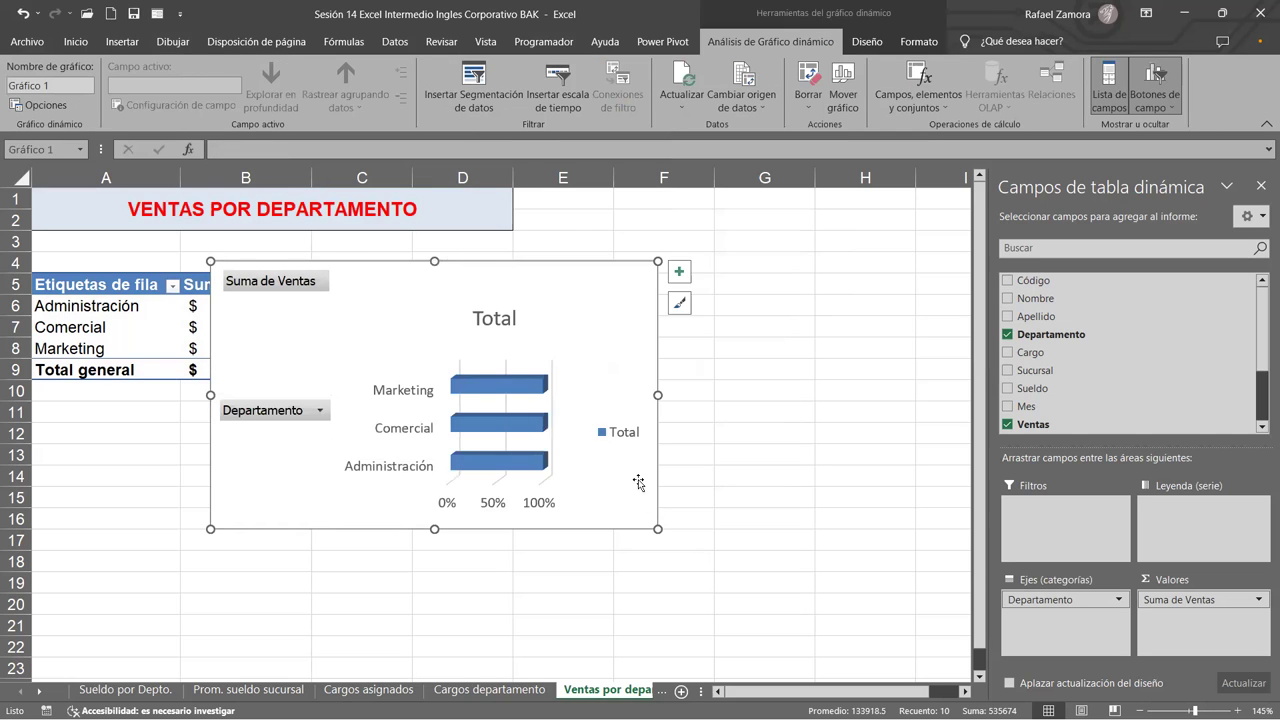
Move the sales chart right of the pivot table and fill its bars cyan.
{"action": "mouse_move", "coordinate": [552, 268]}
{"action": "left_mouse_down"}
{"action": "mouse_move", "coordinate": [750, 288]}
{"action": "mouse_move", "coordinate": [755, 277]}
{"action": "left_mouse_up"}
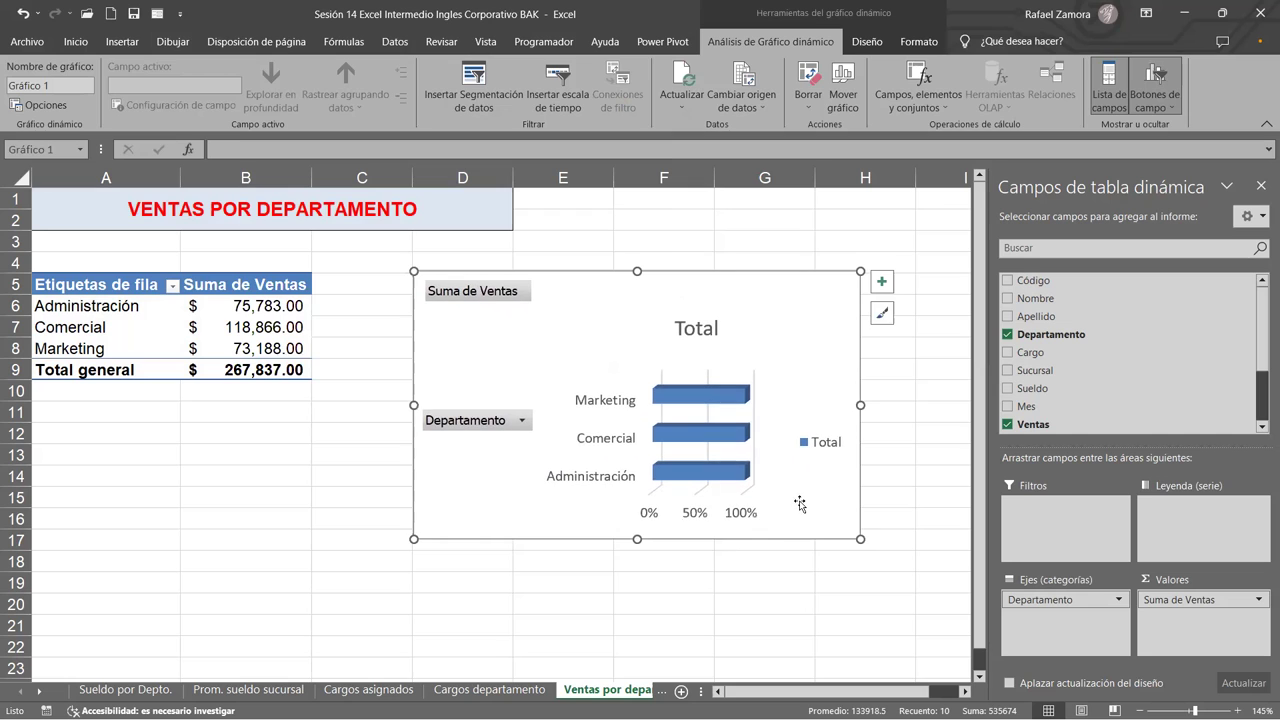
{"action": "left_click", "coordinate": [867, 41]}
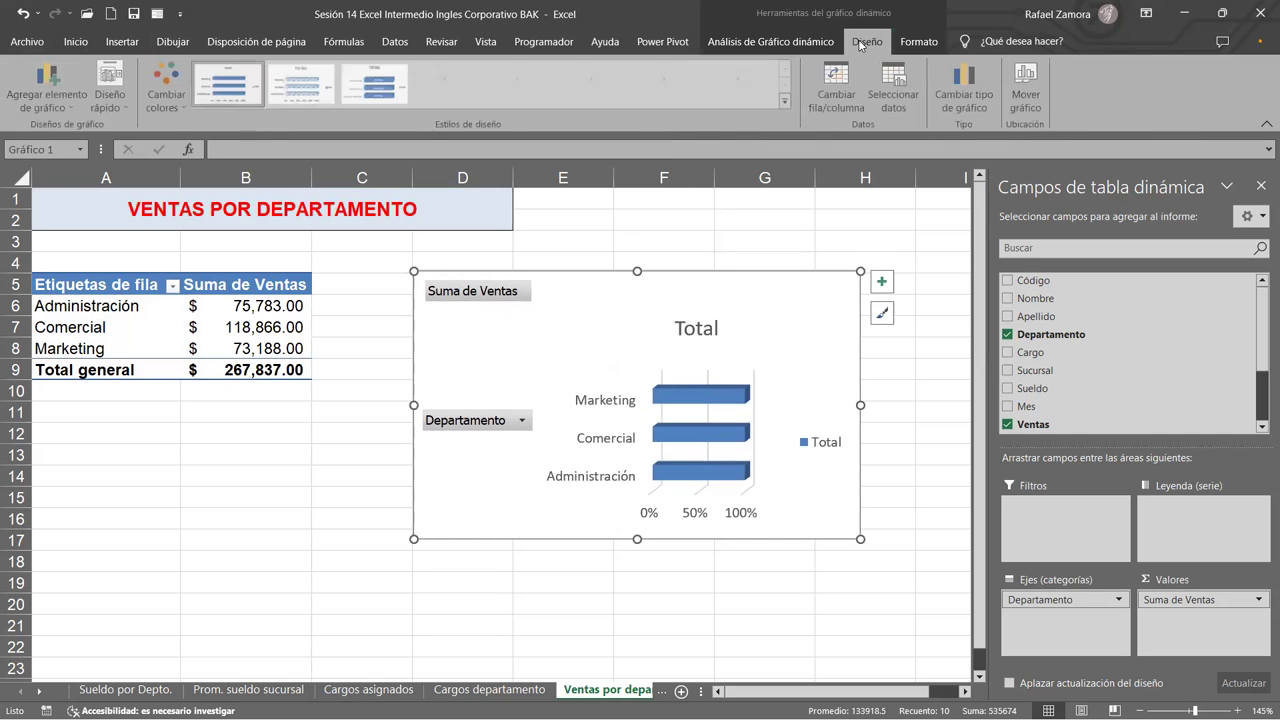
{"action": "left_click", "coordinate": [785, 101]}
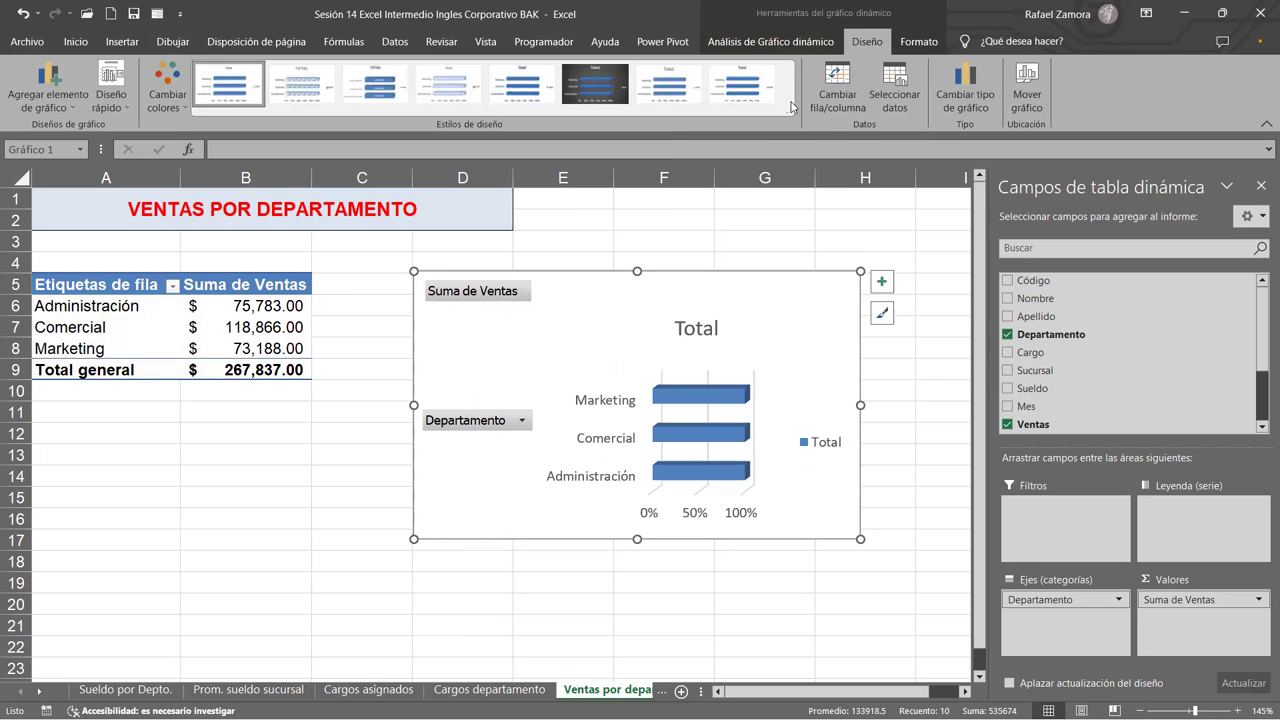
{"action": "left_click", "coordinate": [920, 44]}
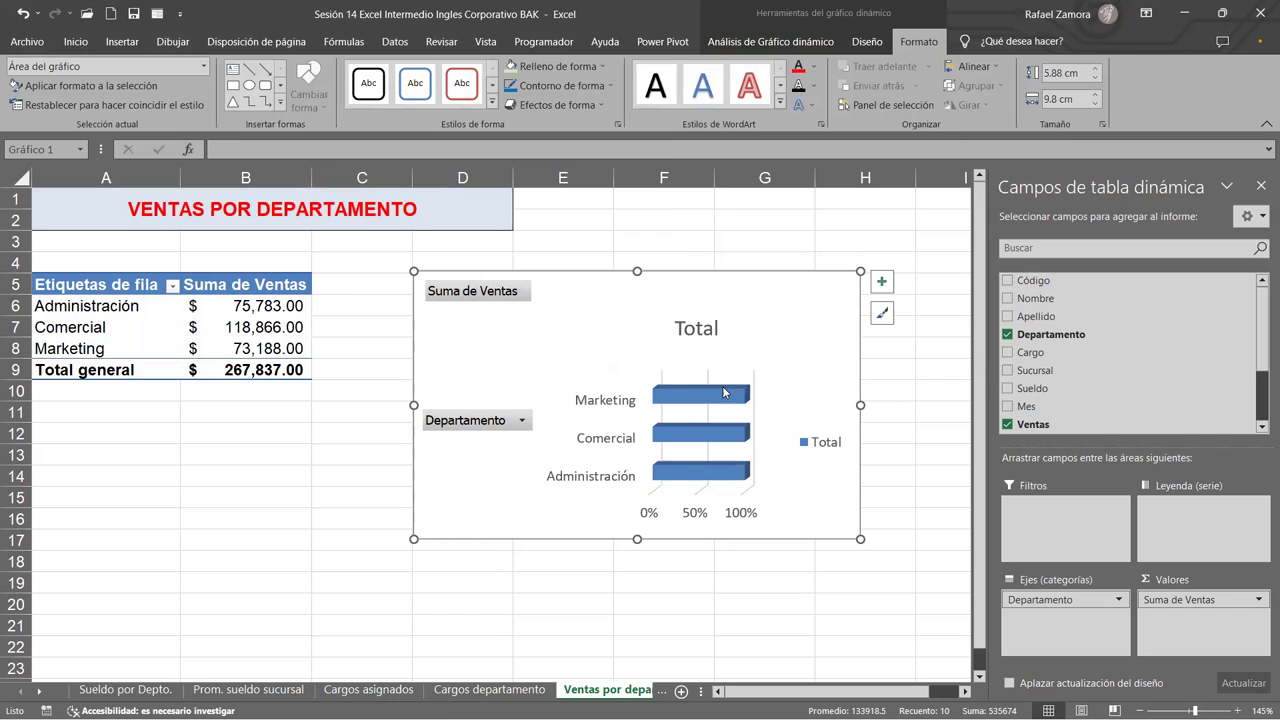
{"action": "left_click", "coordinate": [724, 392]}
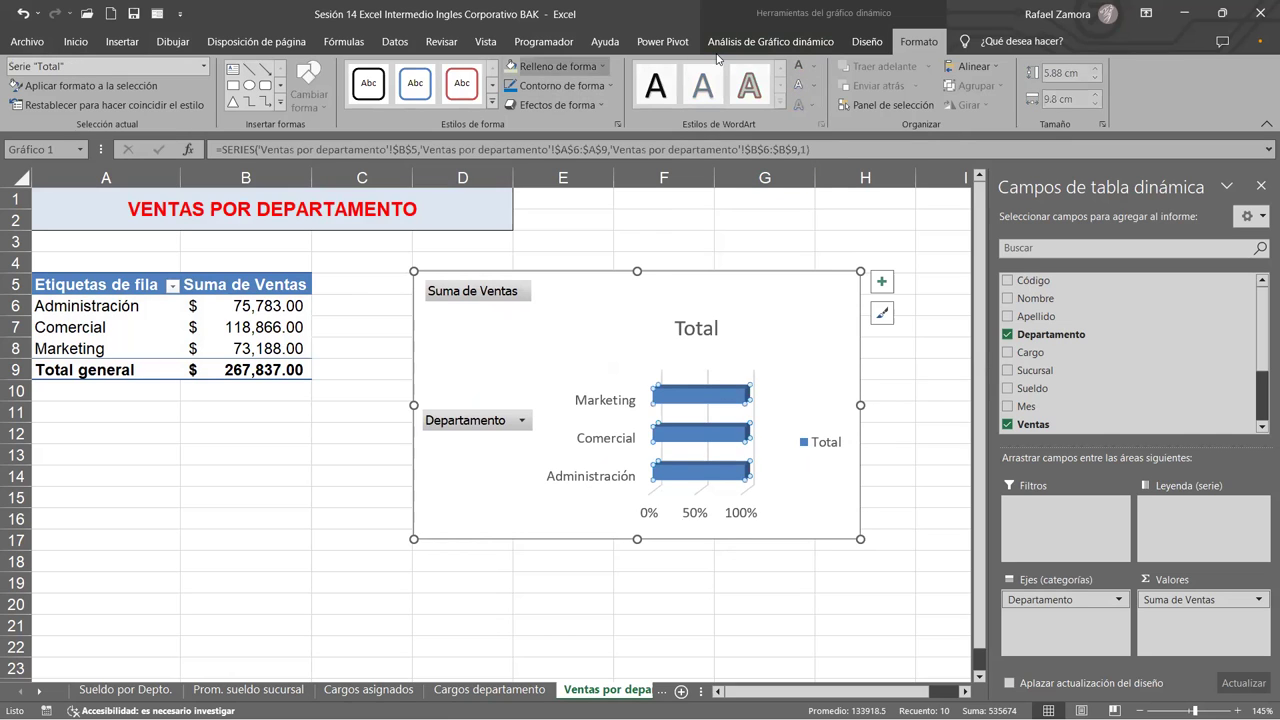
{"action": "left_click", "coordinate": [602, 66]}
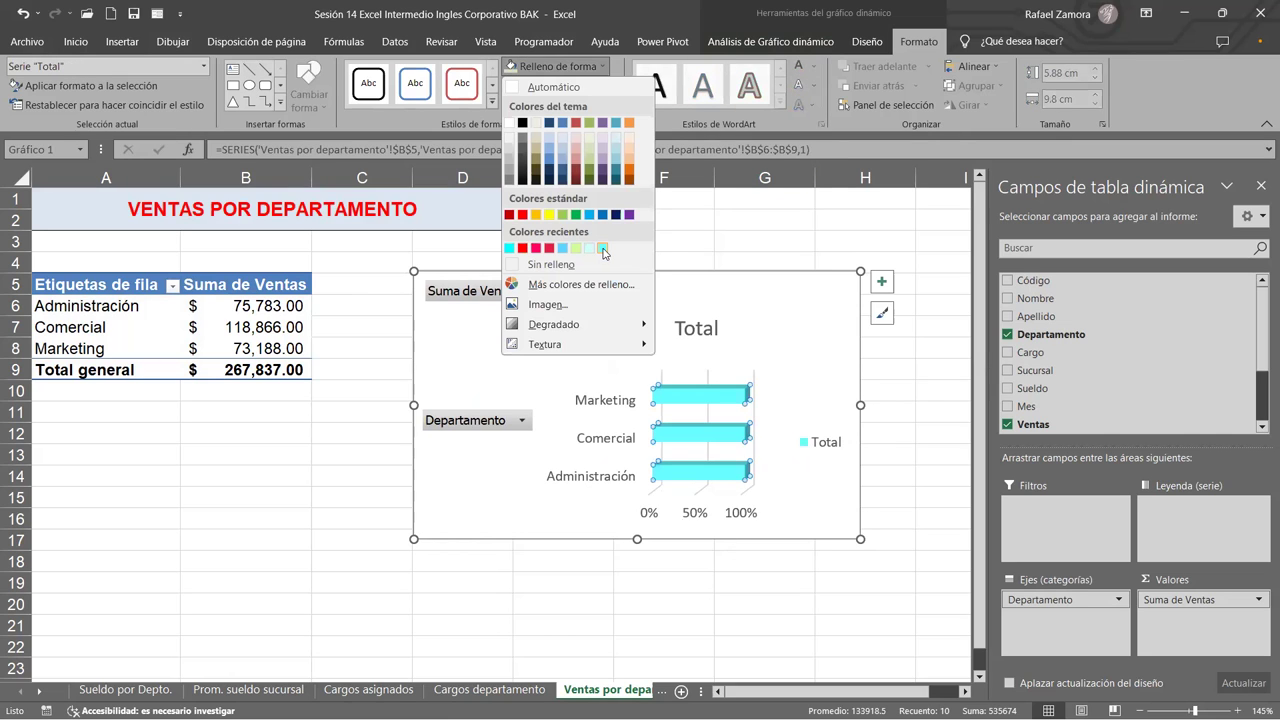
{"action": "left_click", "coordinate": [604, 252]}
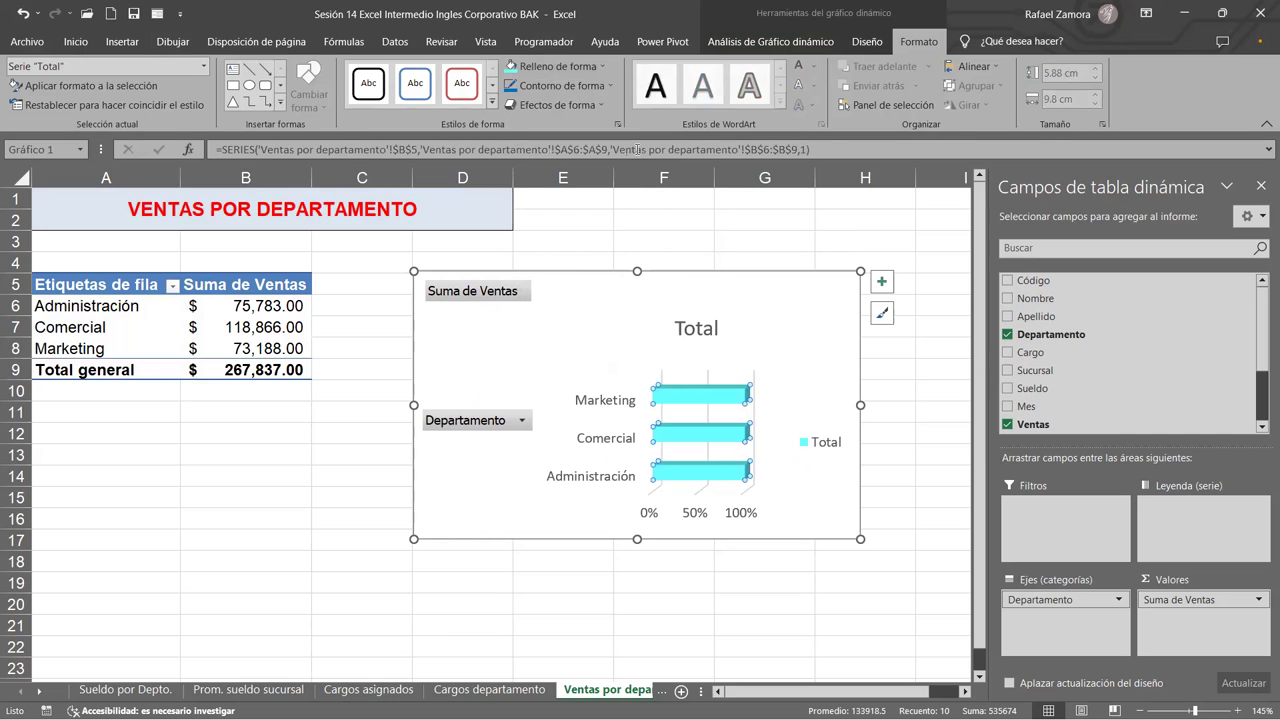
Give the chart area a light-grey fill, then switch to the Ventas Max Min Depto. sheet.
{"action": "left_click", "coordinate": [715, 281]}
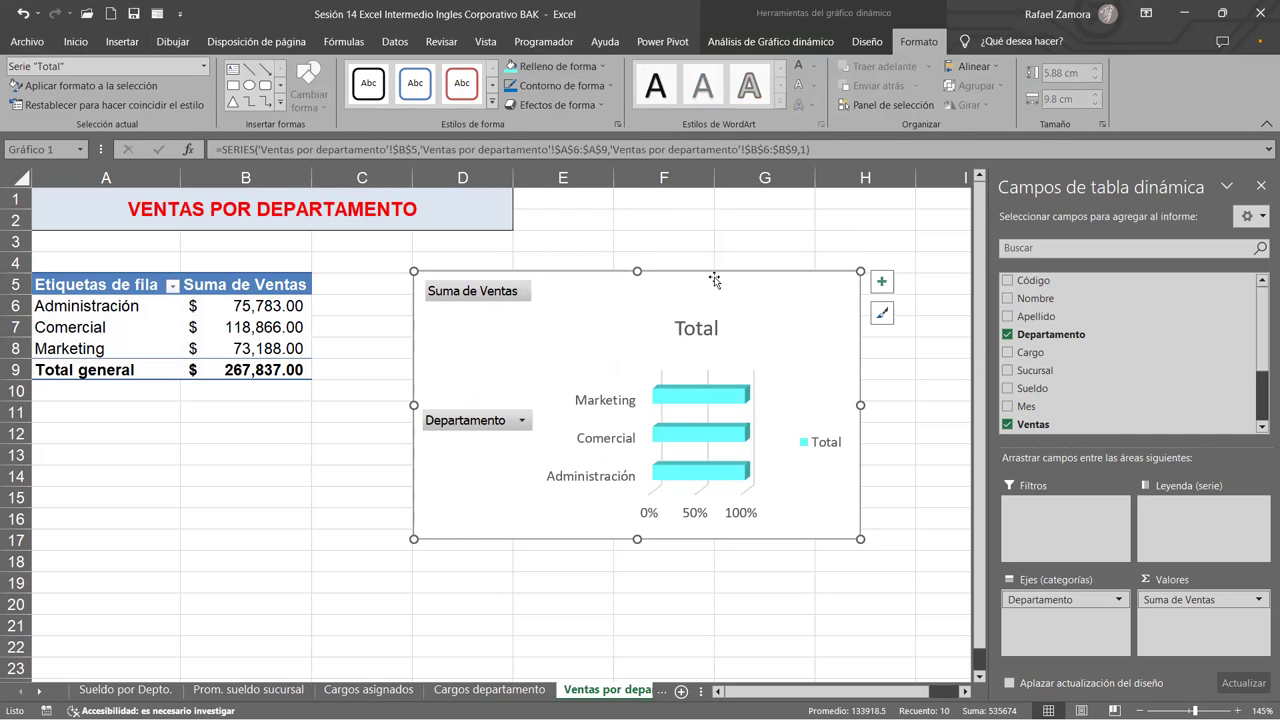
{"action": "left_click", "coordinate": [869, 43]}
{"action": "left_click", "coordinate": [918, 41]}
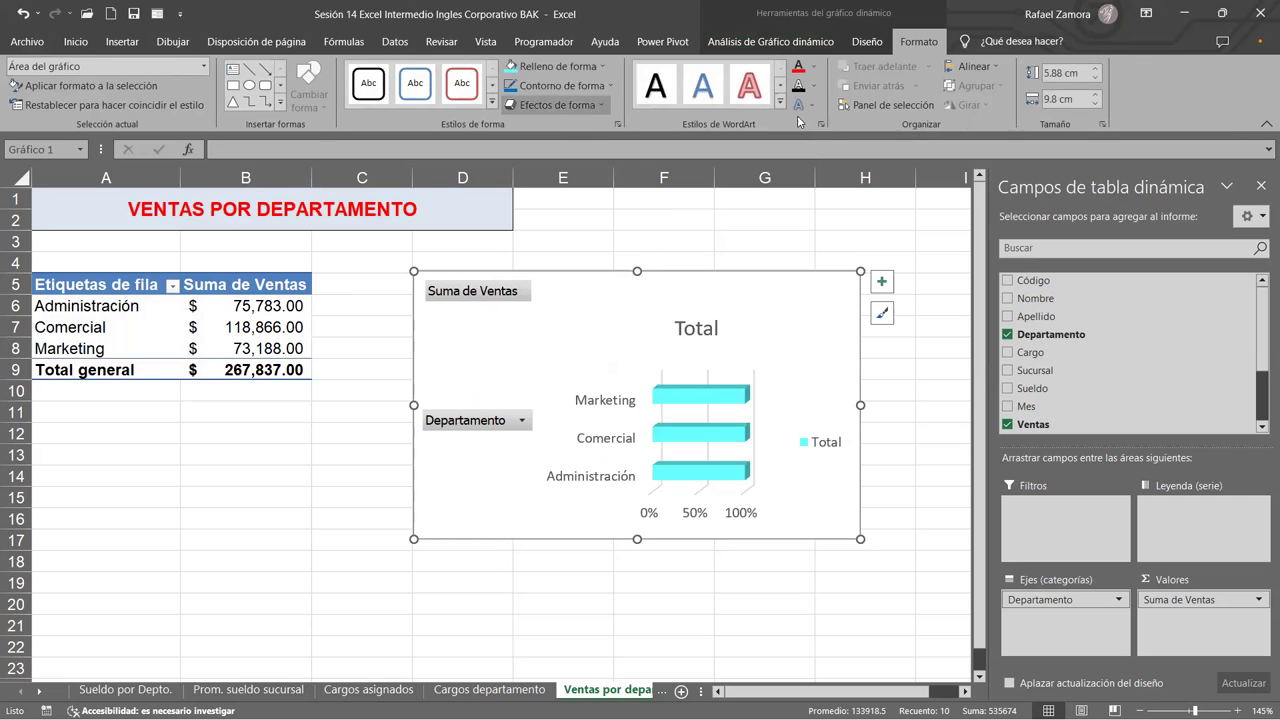
{"action": "left_click", "coordinate": [600, 66]}
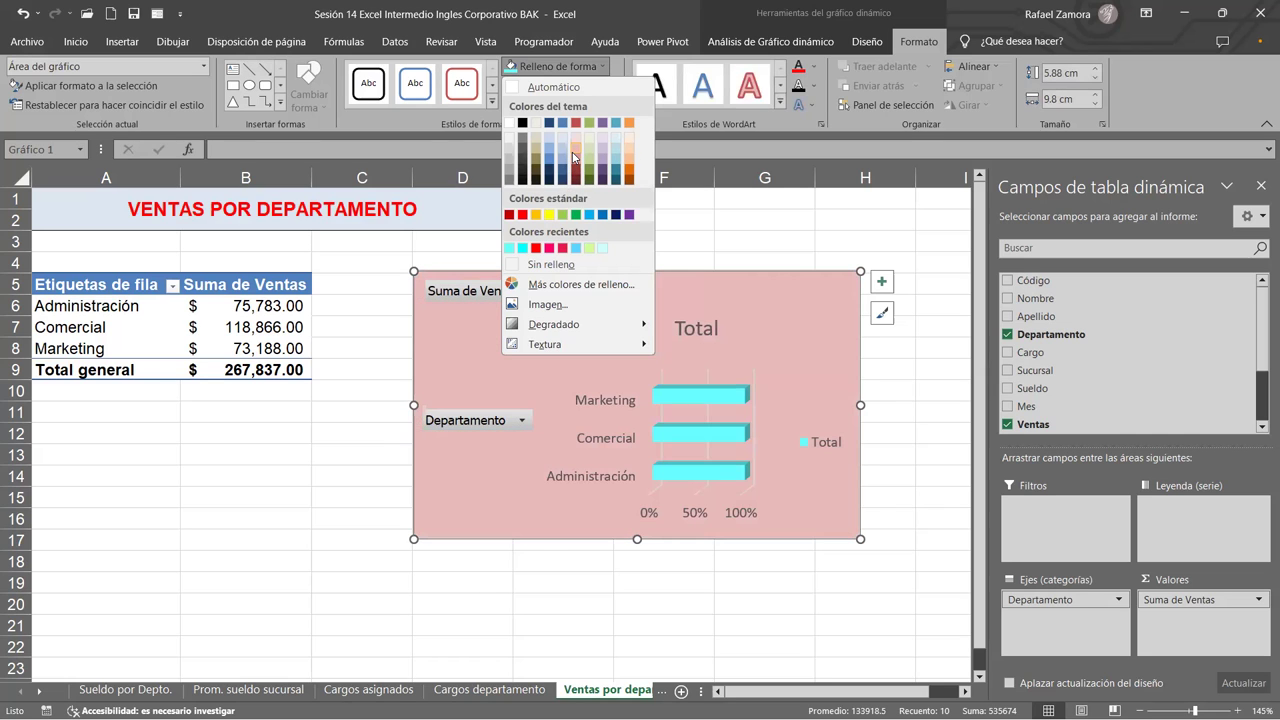
{"action": "left_click", "coordinate": [507, 155]}
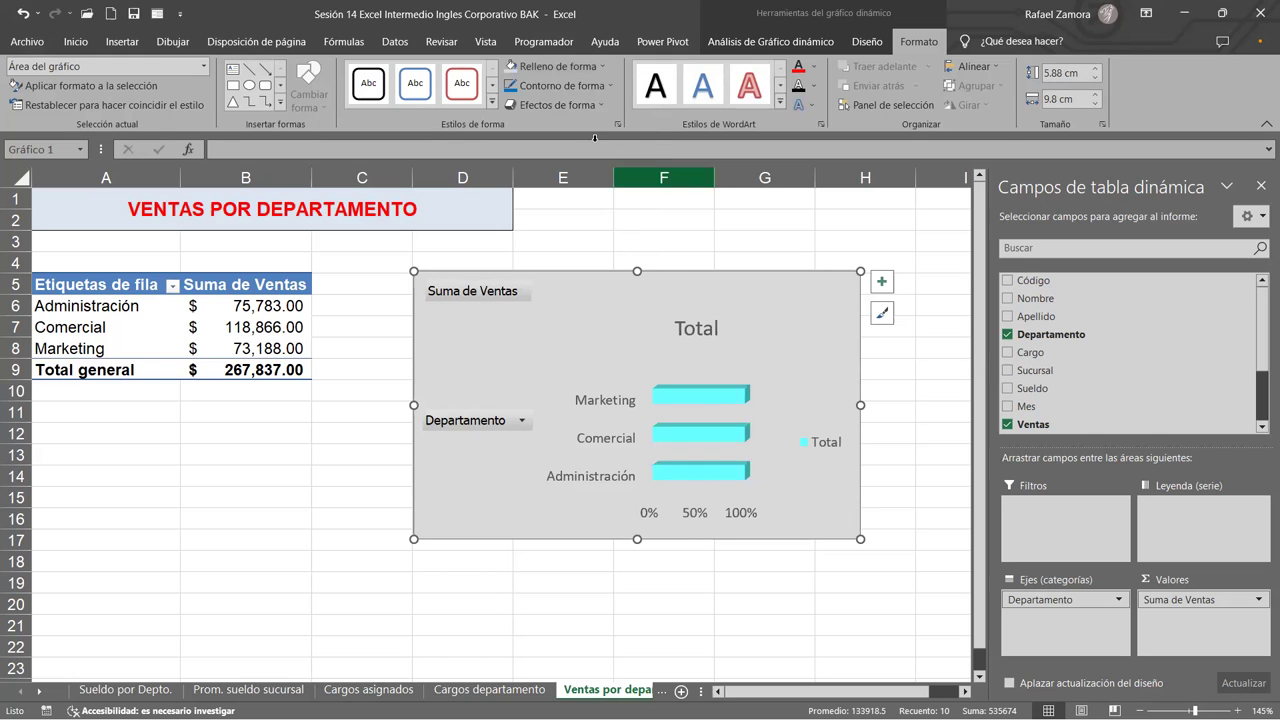
{"action": "key", "text": "Escape"}
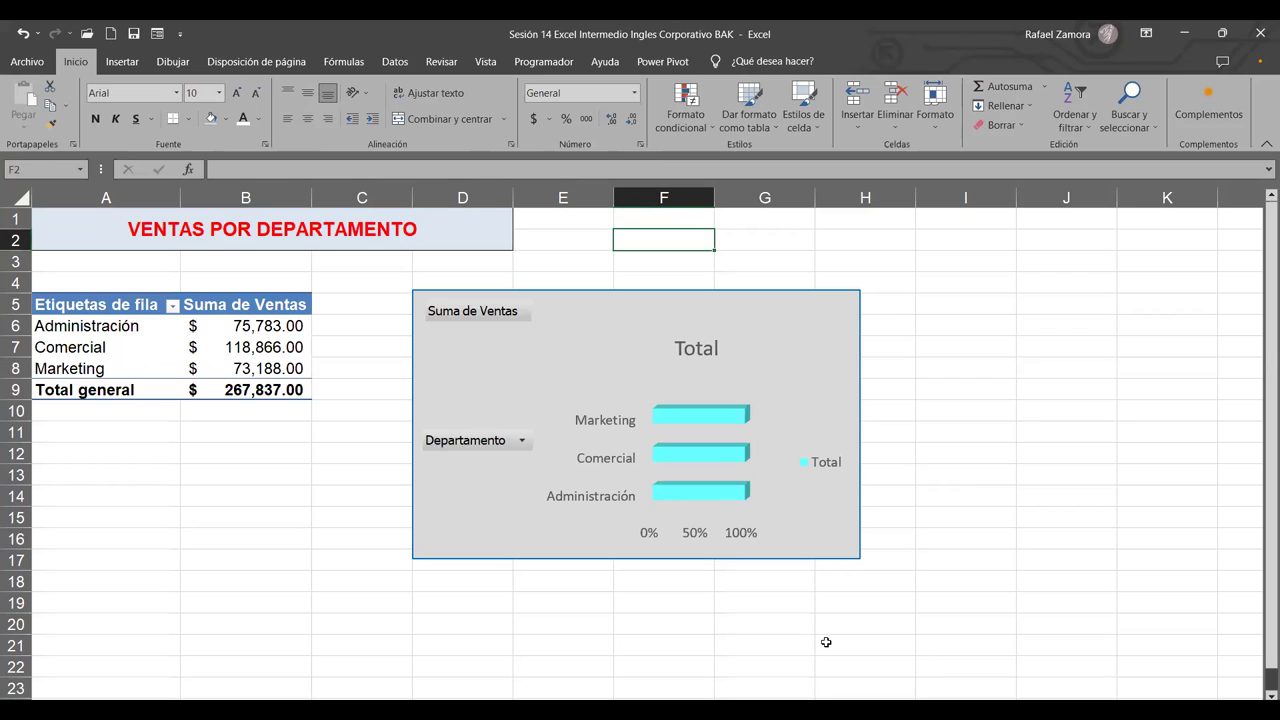
{"action": "left_click", "coordinate": [826, 642]}
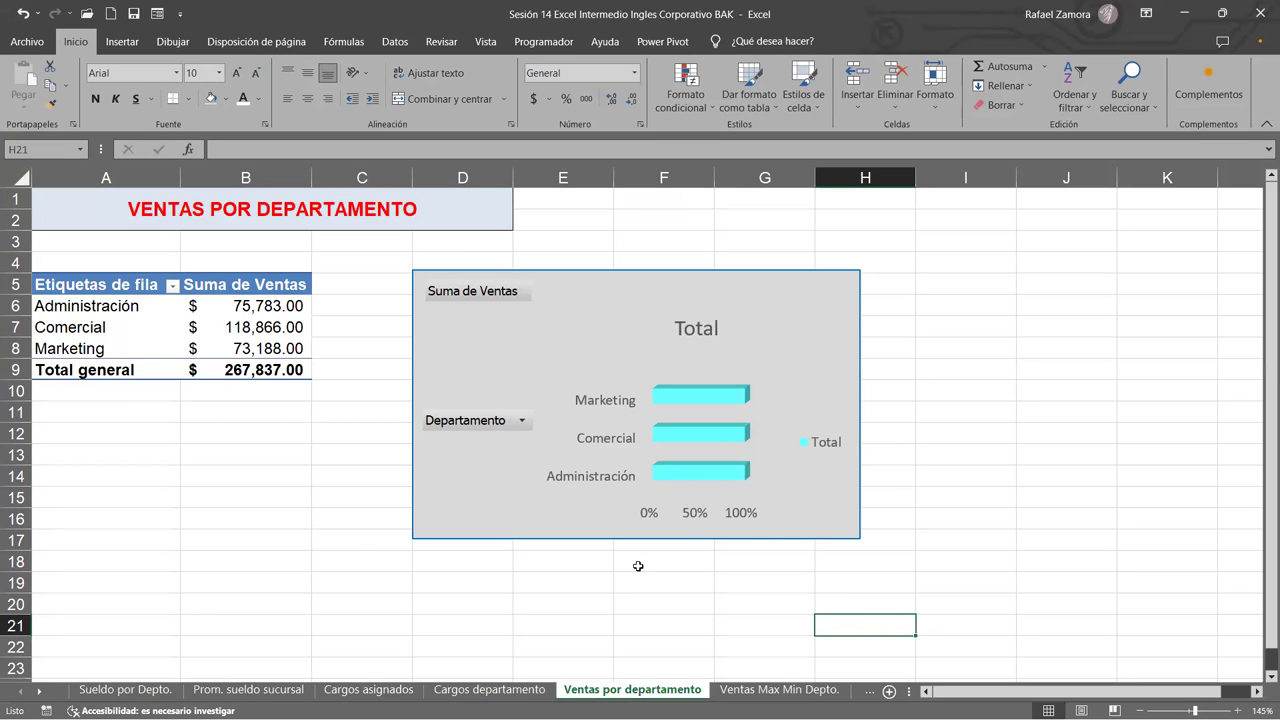
{"action": "left_click", "coordinate": [778, 692]}
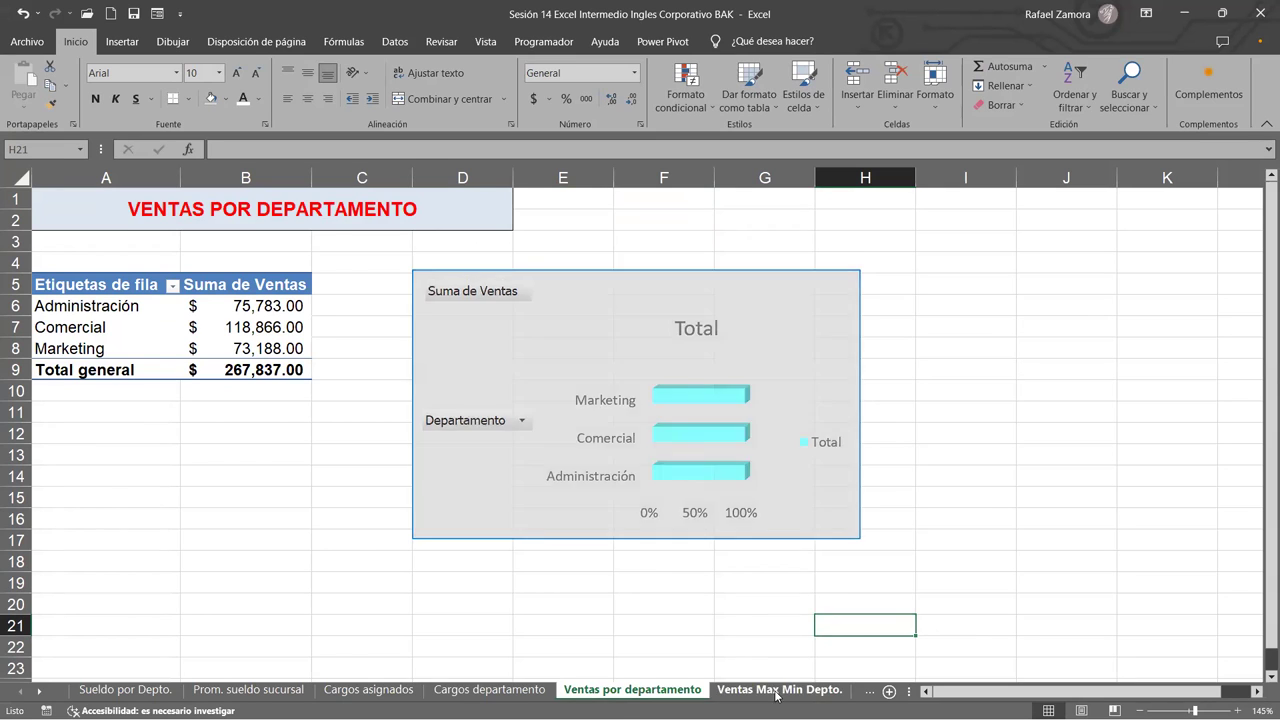
{"action": "left_click", "coordinate": [294, 346]}
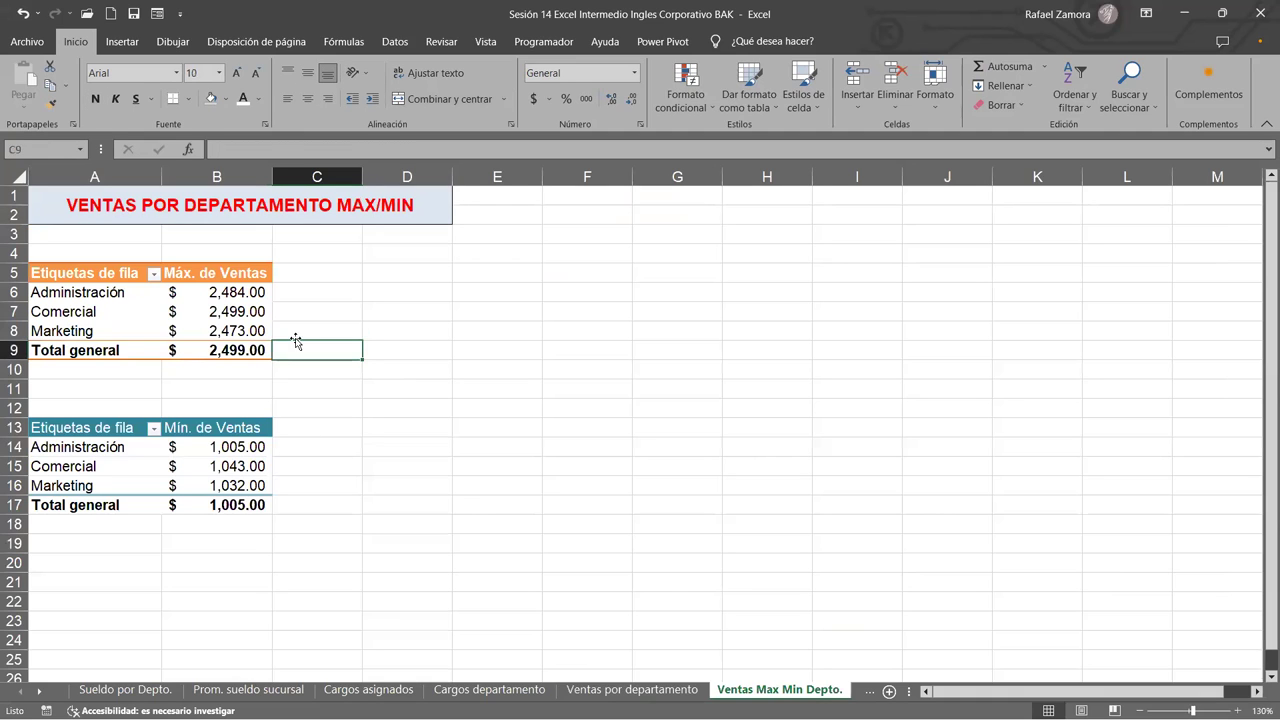
Select the Máx. de Ventas pivot table A5:B9 and insert a 3D column pivot chart.
{"action": "left_click", "coordinate": [202, 312]}
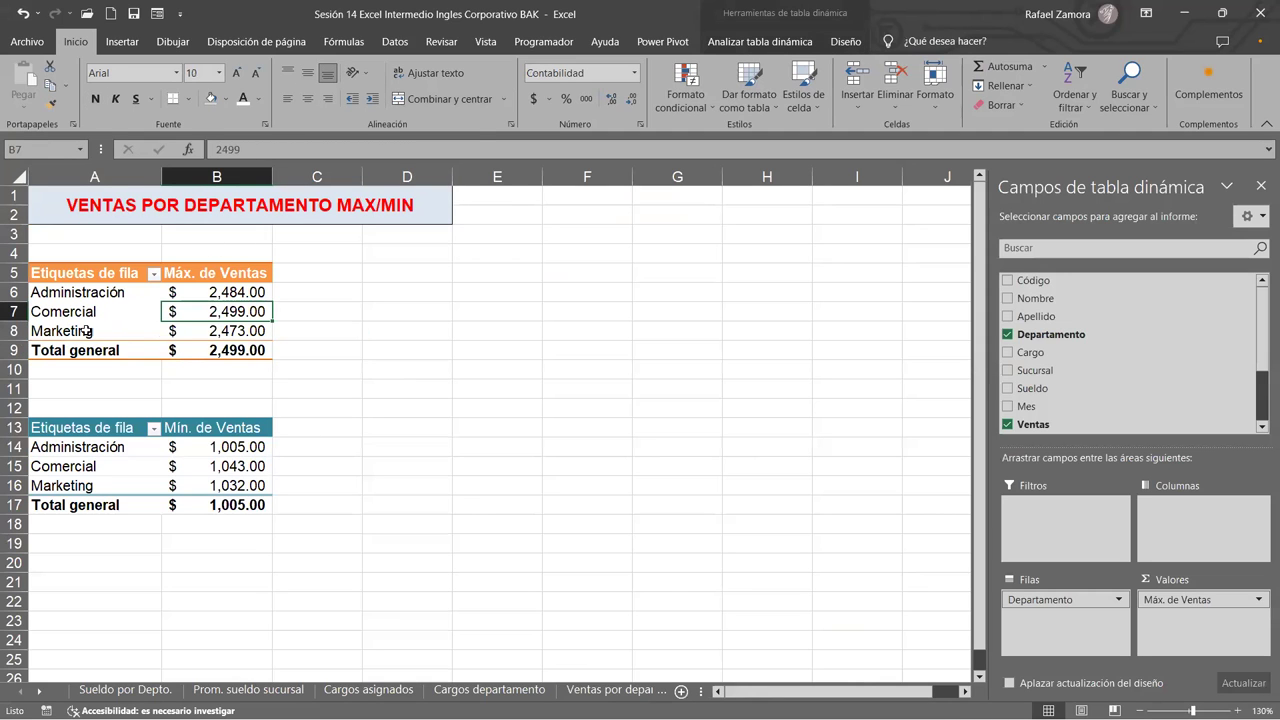
{"action": "left_click_drag", "start_coordinate": [87, 330], "coordinate": [94, 296]}
{"action": "left_click", "coordinate": [194, 315]}
{"action": "left_click", "coordinate": [121, 45]}
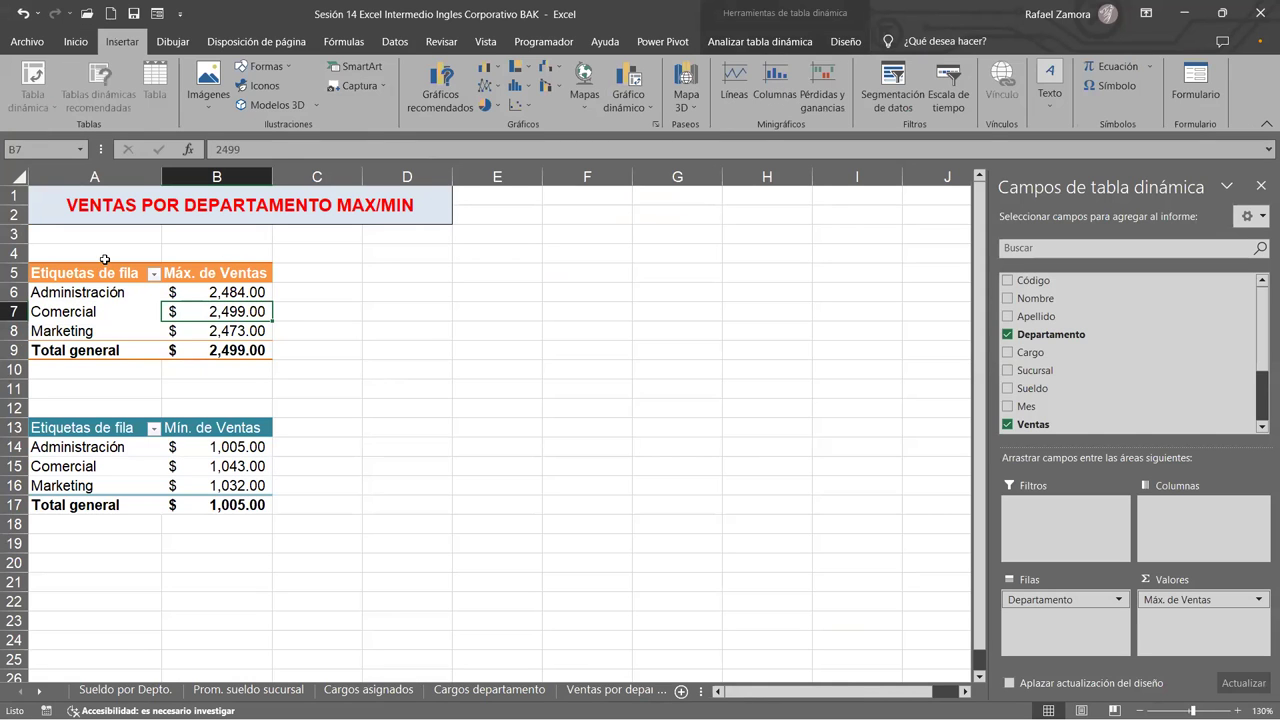
{"action": "left_click", "coordinate": [104, 258]}
{"action": "left_click_drag", "start_coordinate": [104, 272], "coordinate": [96, 310]}
{"action": "left_click_drag", "start_coordinate": [218, 338], "coordinate": [220, 352]}
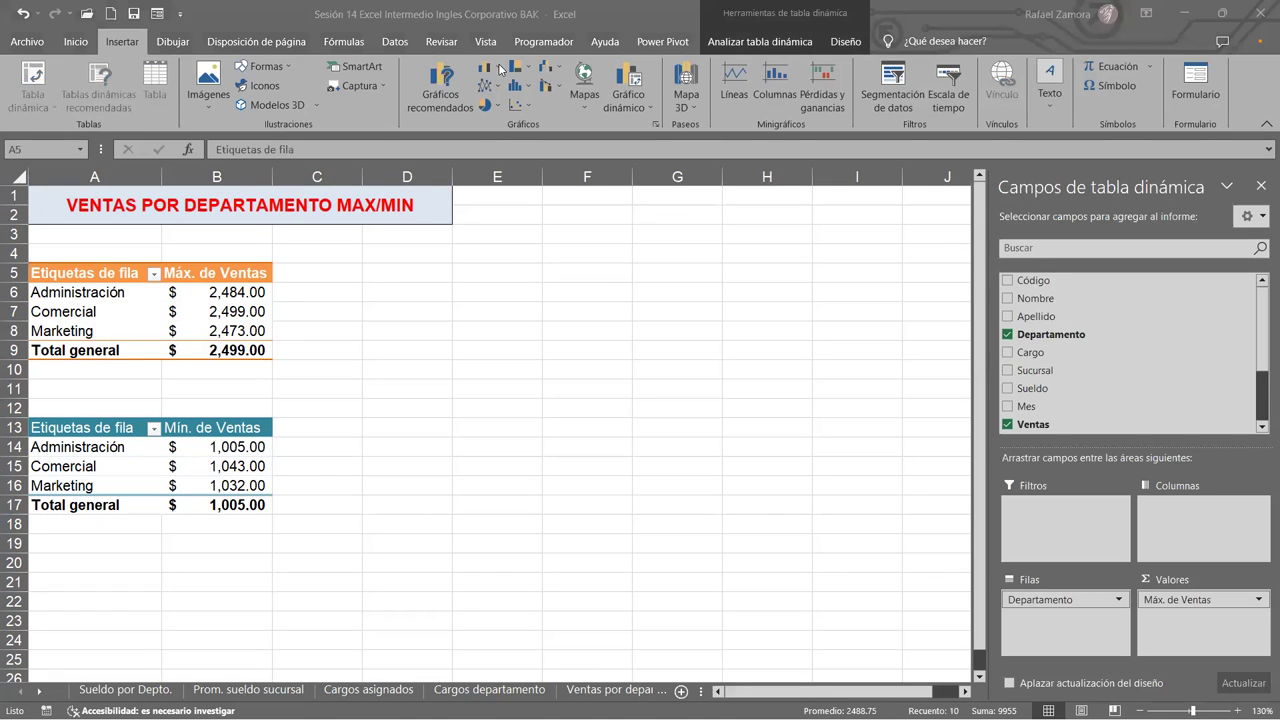
{"action": "left_click", "coordinate": [500, 69]}
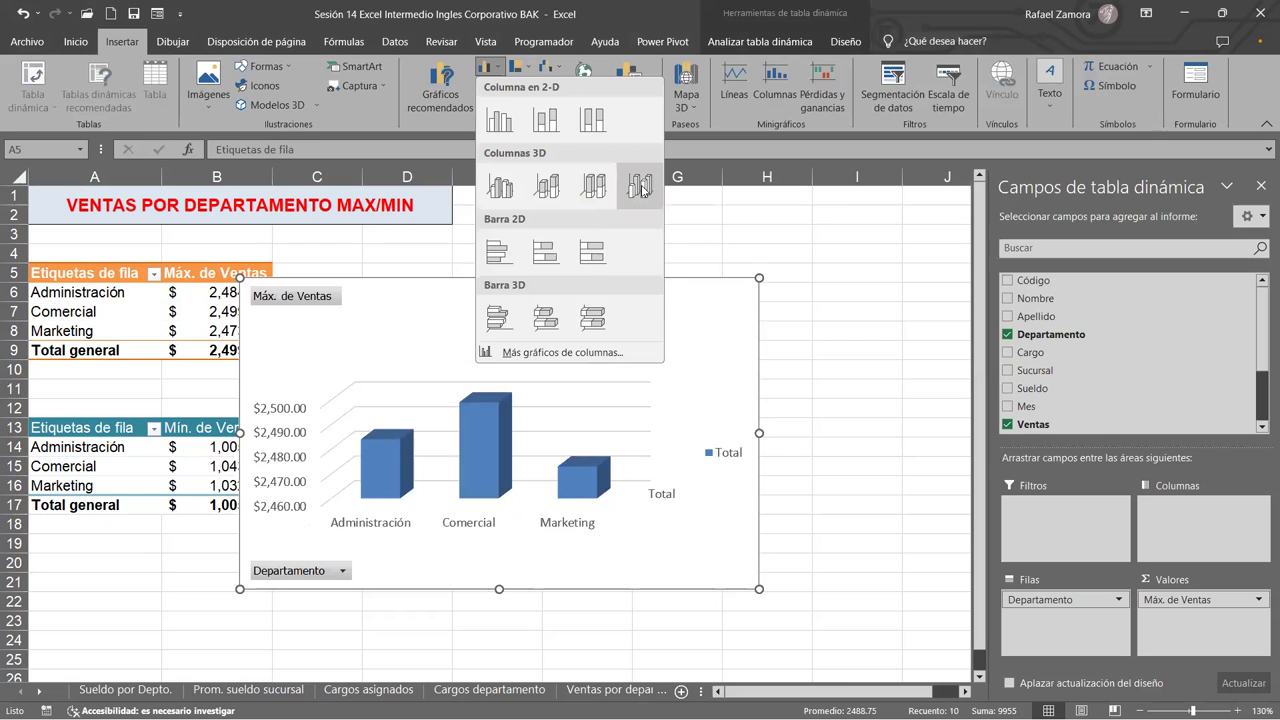
{"action": "left_click", "coordinate": [642, 191]}
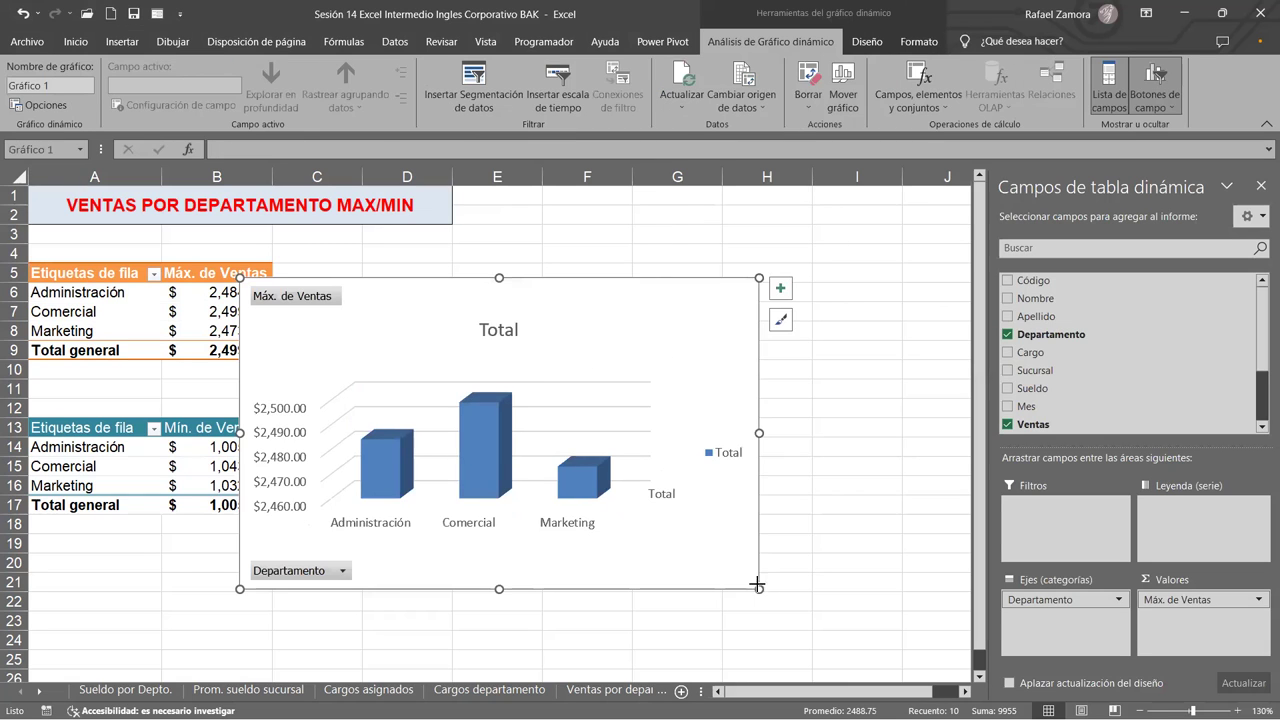
Shrink the max-sales chart and move it to the right of the pivot tables.
{"action": "left_click_drag", "start_coordinate": [759, 587], "coordinate": [644, 489]}
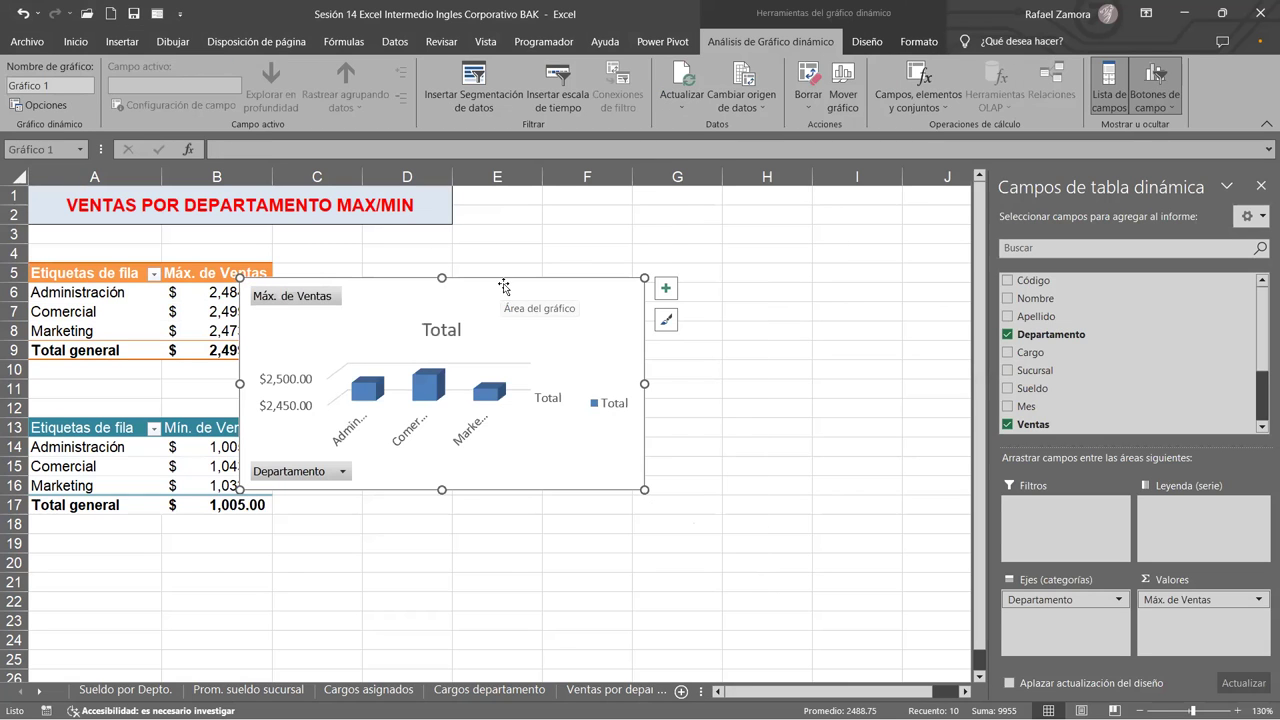
{"action": "left_click_drag", "start_coordinate": [504, 287], "coordinate": [714, 251]}
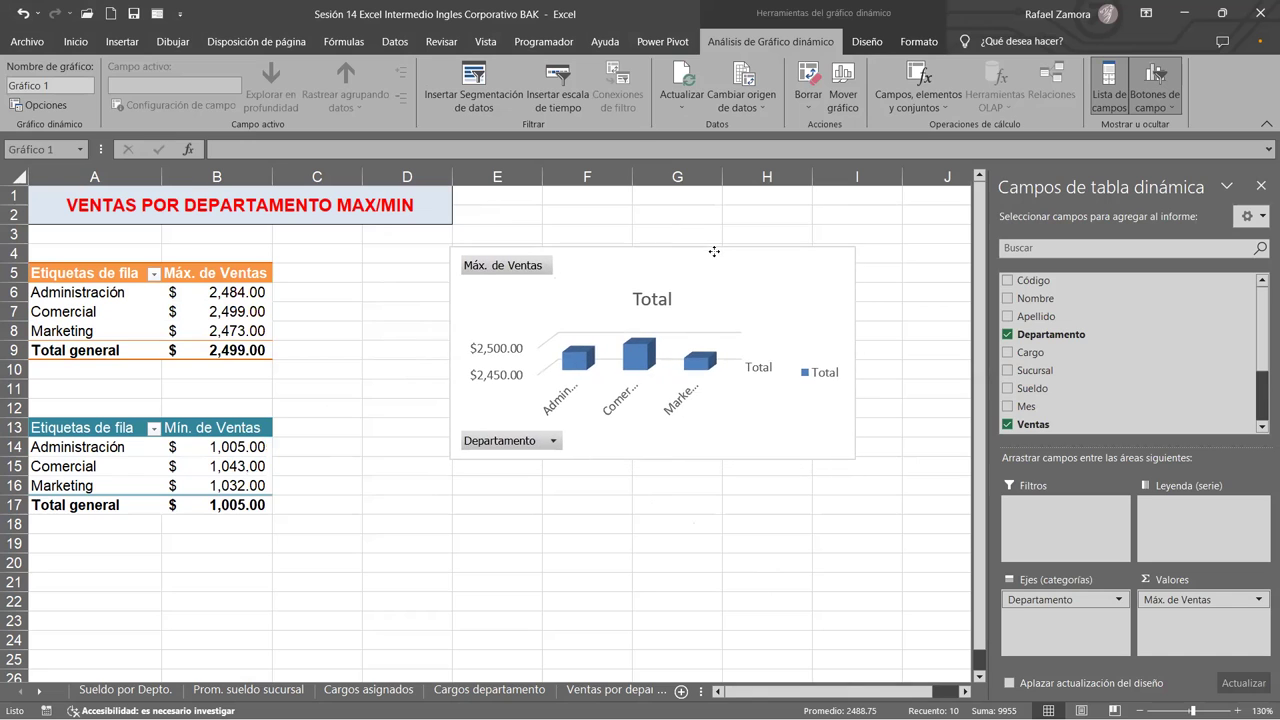
{"action": "mouse_move", "coordinate": [855, 457]}
{"action": "left_mouse_down"}
{"action": "mouse_move", "coordinate": [811, 472]}
{"action": "mouse_move", "coordinate": [788, 446]}
{"action": "left_mouse_up"}
{"action": "left_click", "coordinate": [738, 540]}
{"action": "mouse_move", "coordinate": [98, 424]}
{"action": "left_mouse_down"}
{"action": "mouse_move", "coordinate": [125, 466]}
{"action": "mouse_move", "coordinate": [266, 505]}
{"action": "left_mouse_up"}
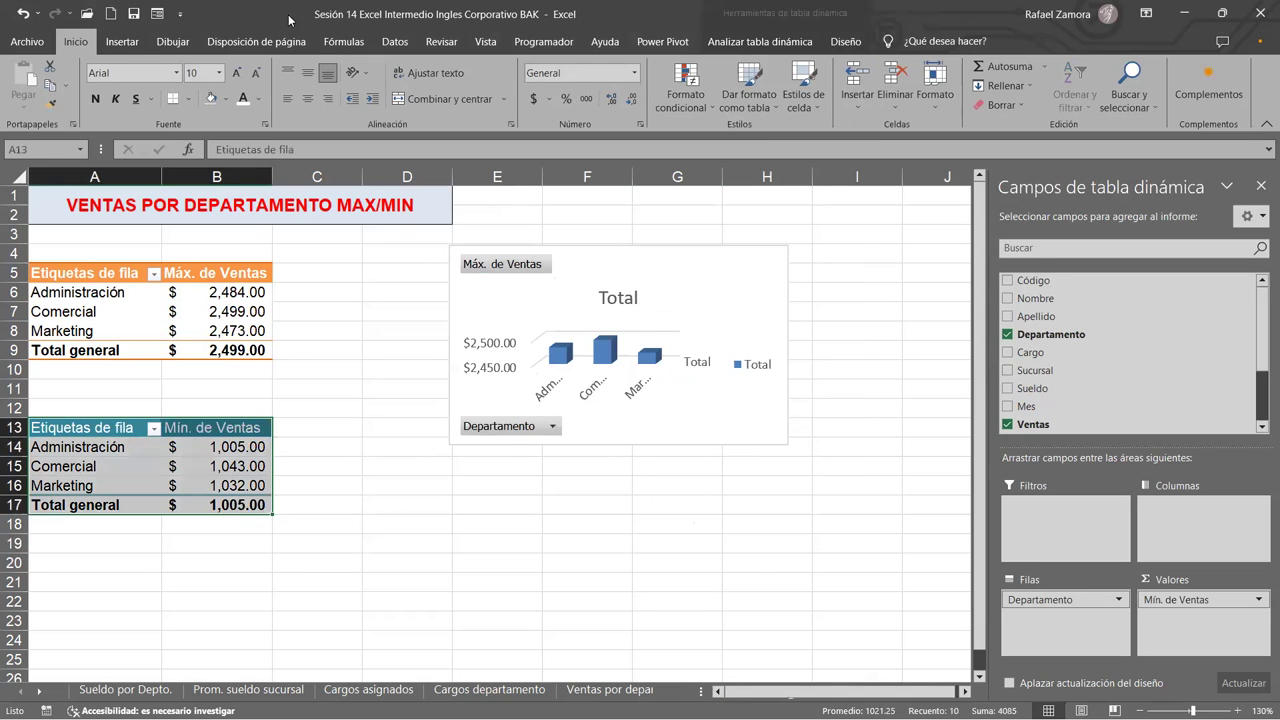
Insert a 3D 100% stacked bar chart of Mín. de Ventas, shrink it, and place it below the max-sales chart.
{"action": "left_click", "coordinate": [122, 41]}
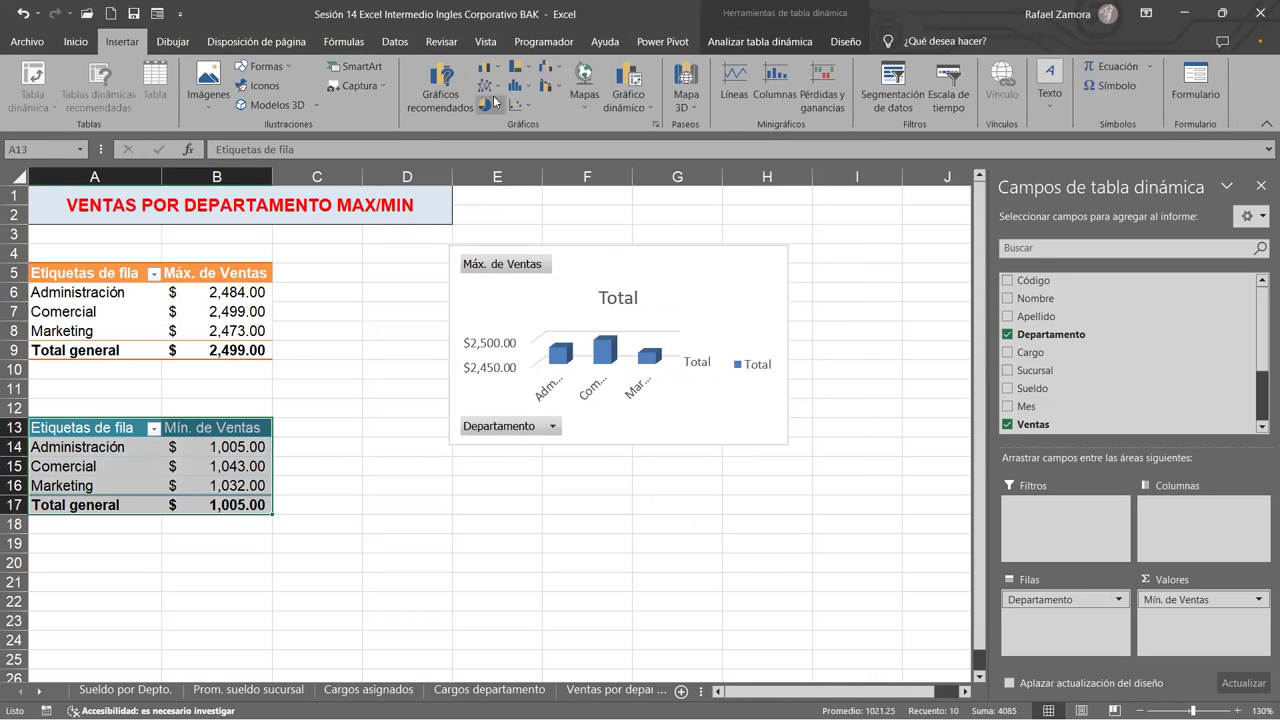
{"action": "left_click", "coordinate": [490, 68]}
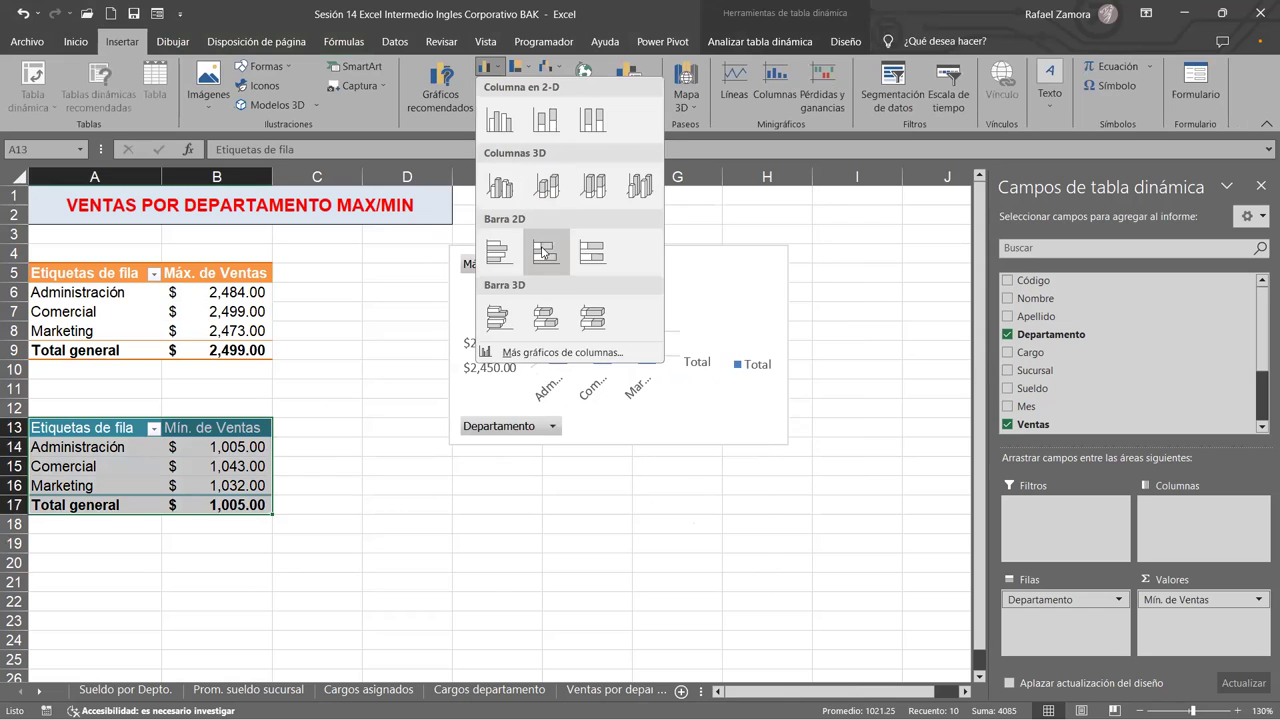
{"action": "left_click", "coordinate": [600, 316]}
{"action": "left_click_drag", "start_coordinate": [759, 278], "coordinate": [594, 377]}
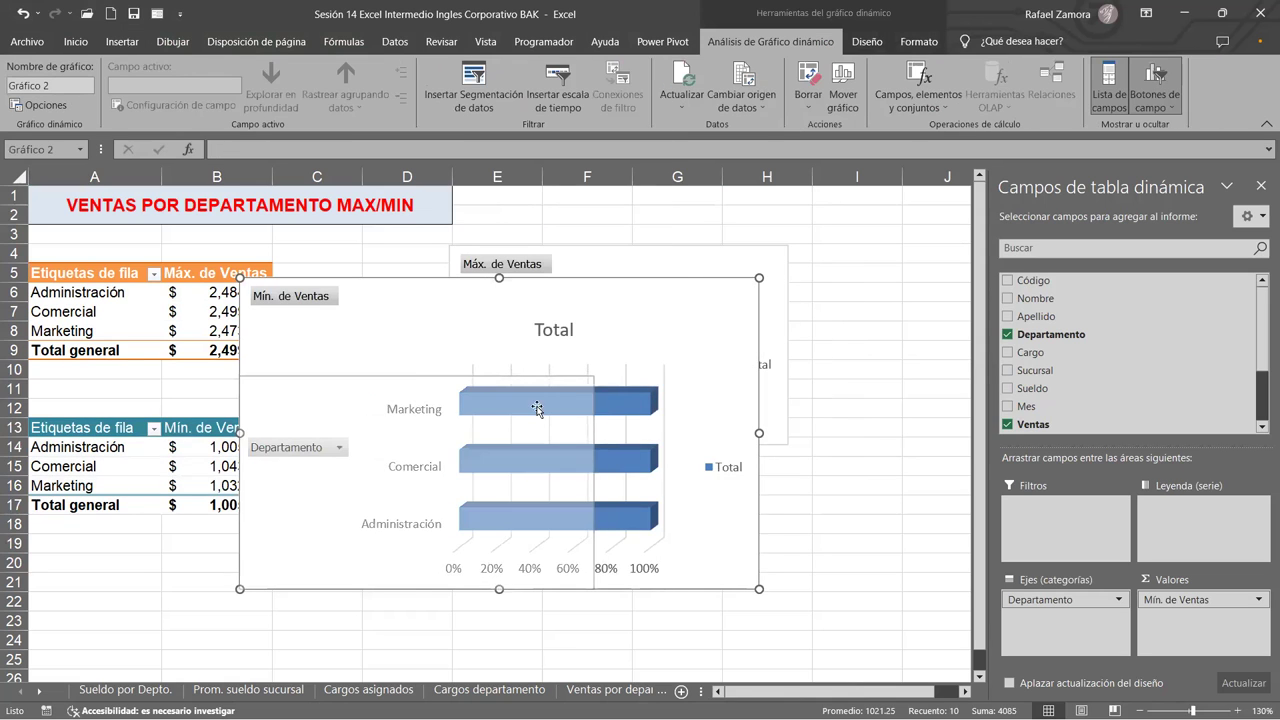
{"action": "left_click_drag", "start_coordinate": [475, 378], "coordinate": [689, 445]}
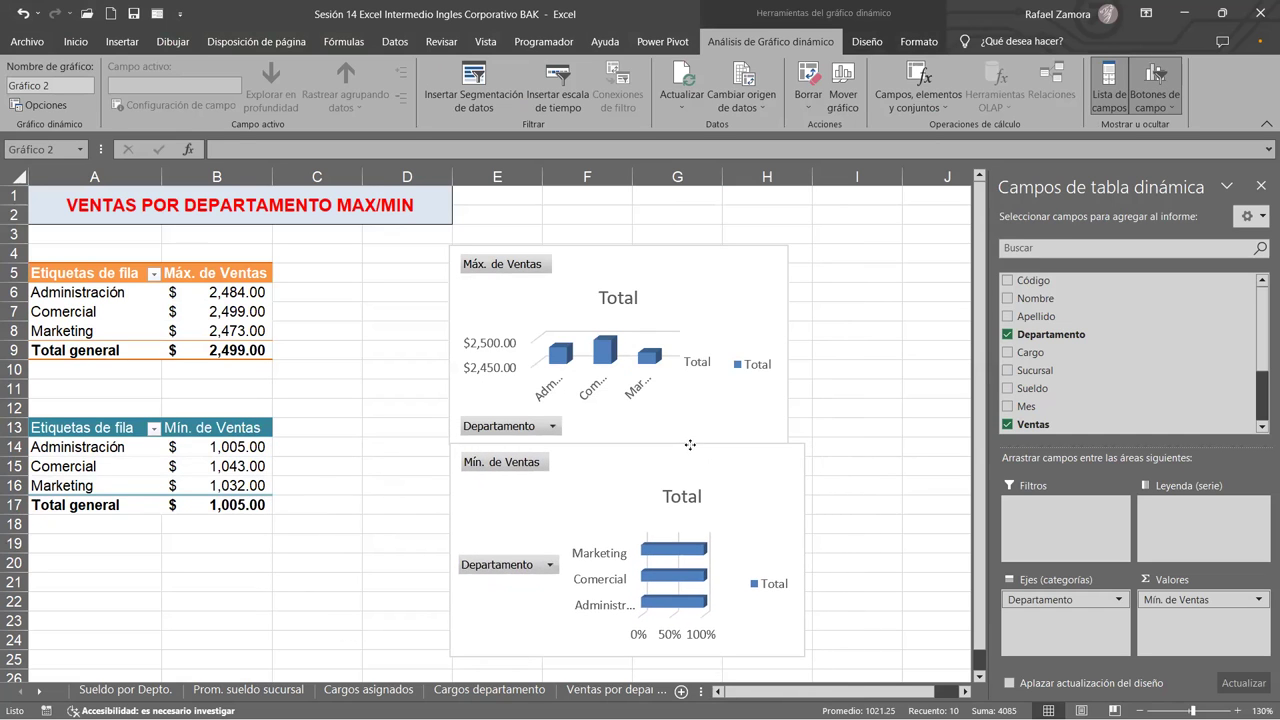
{"action": "mouse_move", "coordinate": [805, 656]}
{"action": "left_mouse_down"}
{"action": "mouse_move", "coordinate": [786, 636]}
{"action": "mouse_move", "coordinate": [788, 647]}
{"action": "left_mouse_up"}
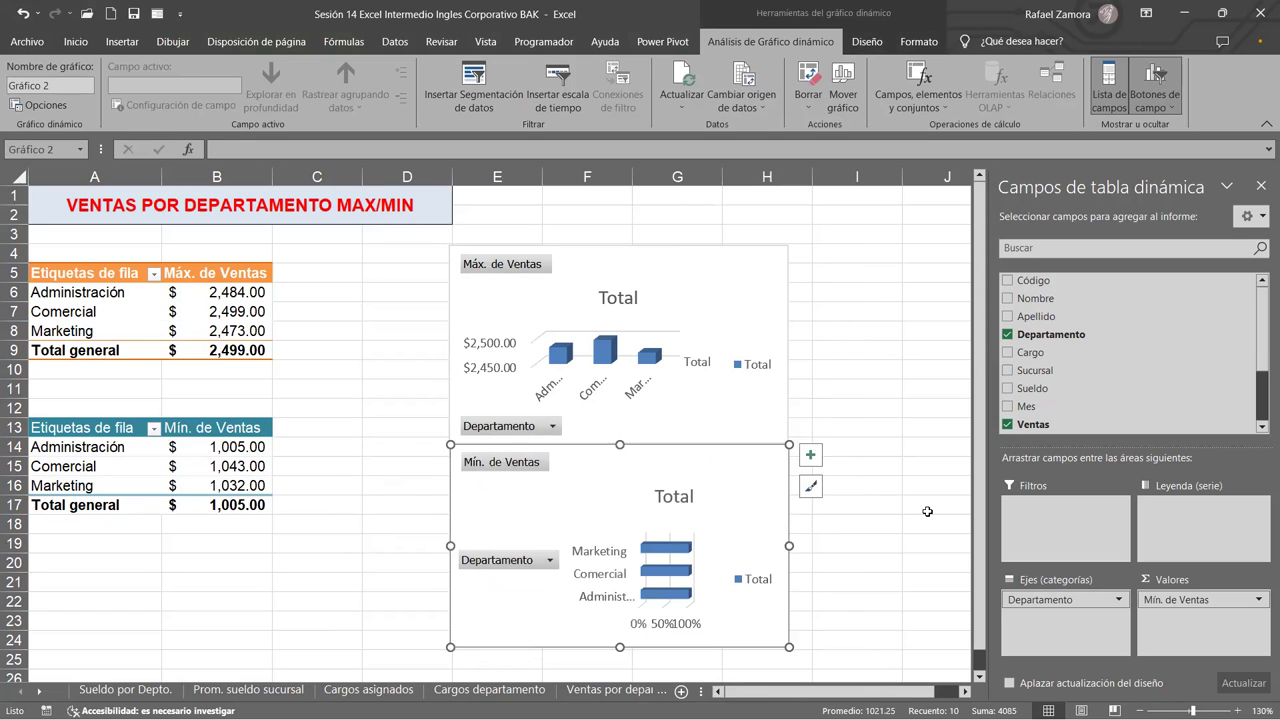
{"action": "left_click", "coordinate": [922, 503]}
{"action": "left_click", "coordinate": [780, 457]}
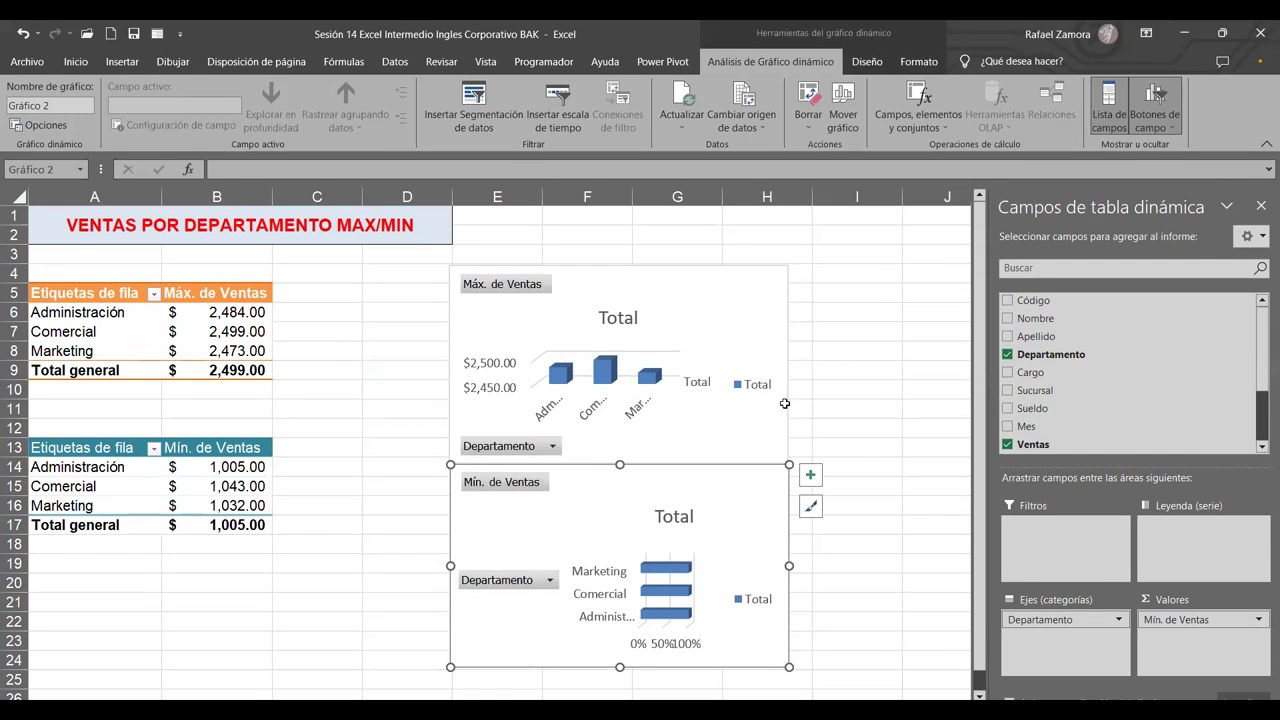
{"action": "left_click", "coordinate": [875, 42]}
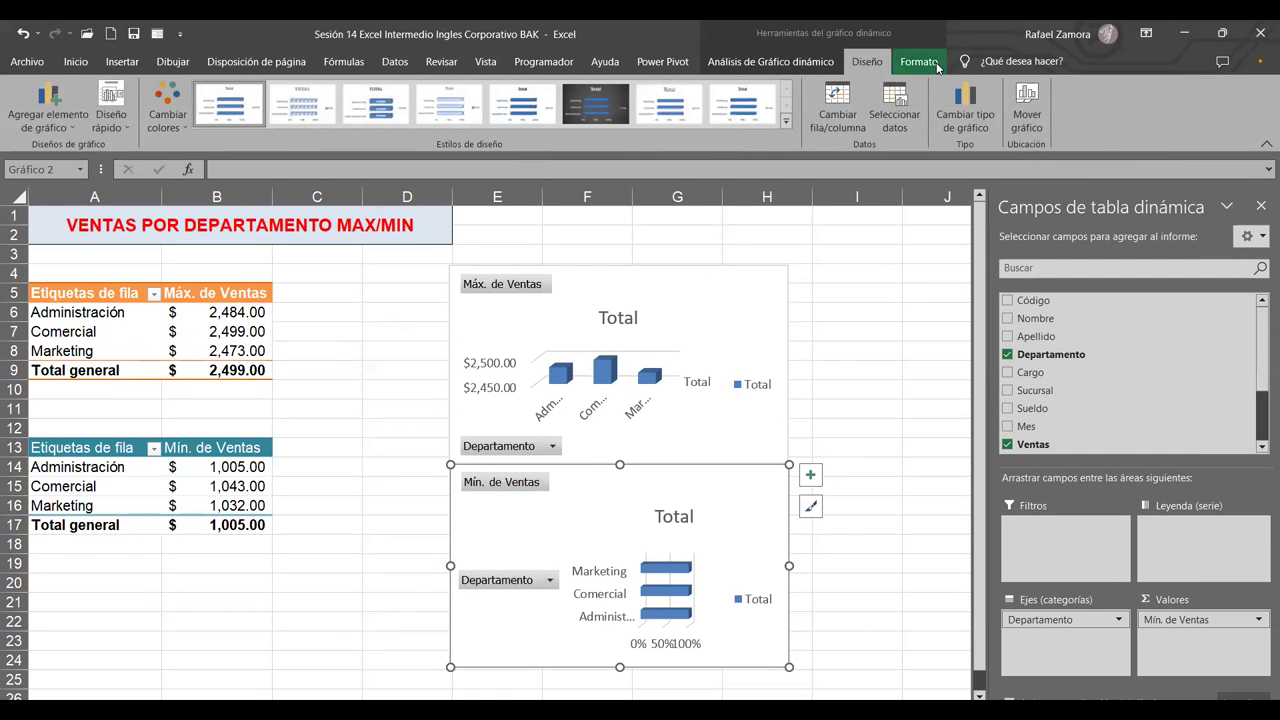
Give the lower Mín. de Ventas chart an orange fill and the upper Máx. de Ventas chart light blue.
{"action": "left_click", "coordinate": [918, 62]}
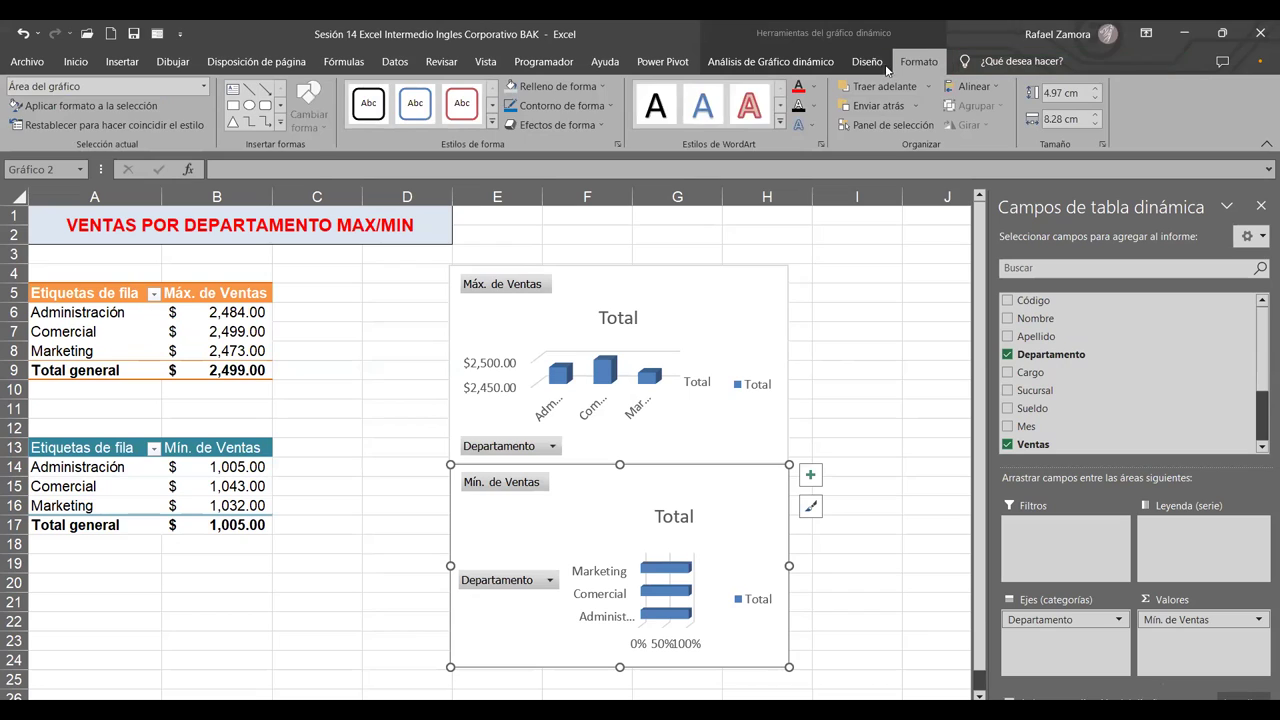
{"action": "left_click", "coordinate": [867, 61]}
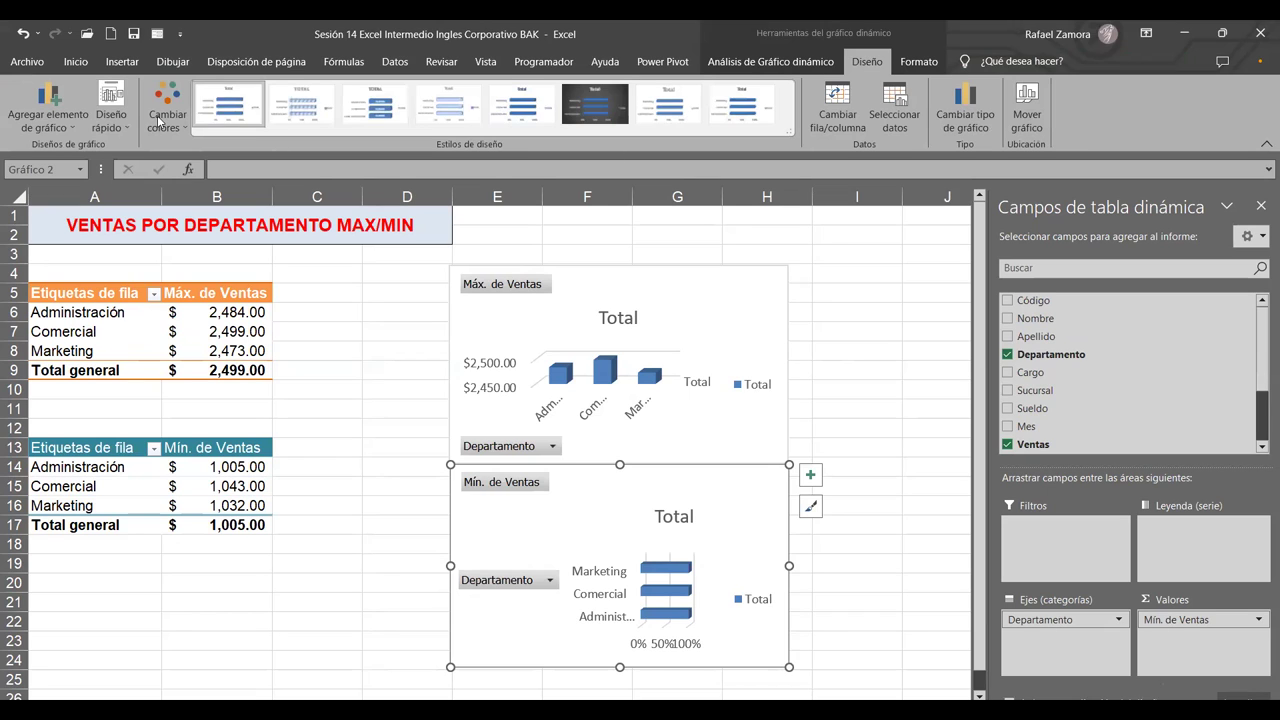
{"action": "left_click", "coordinate": [918, 61]}
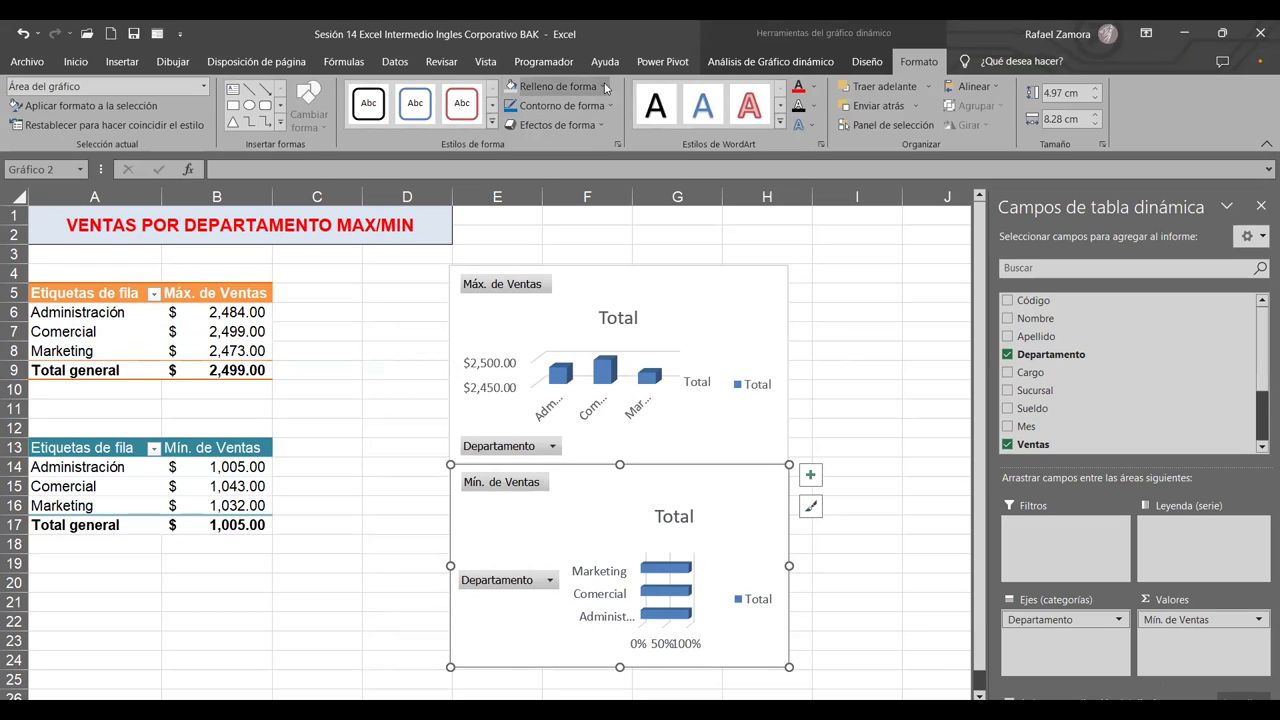
{"action": "left_click", "coordinate": [605, 87]}
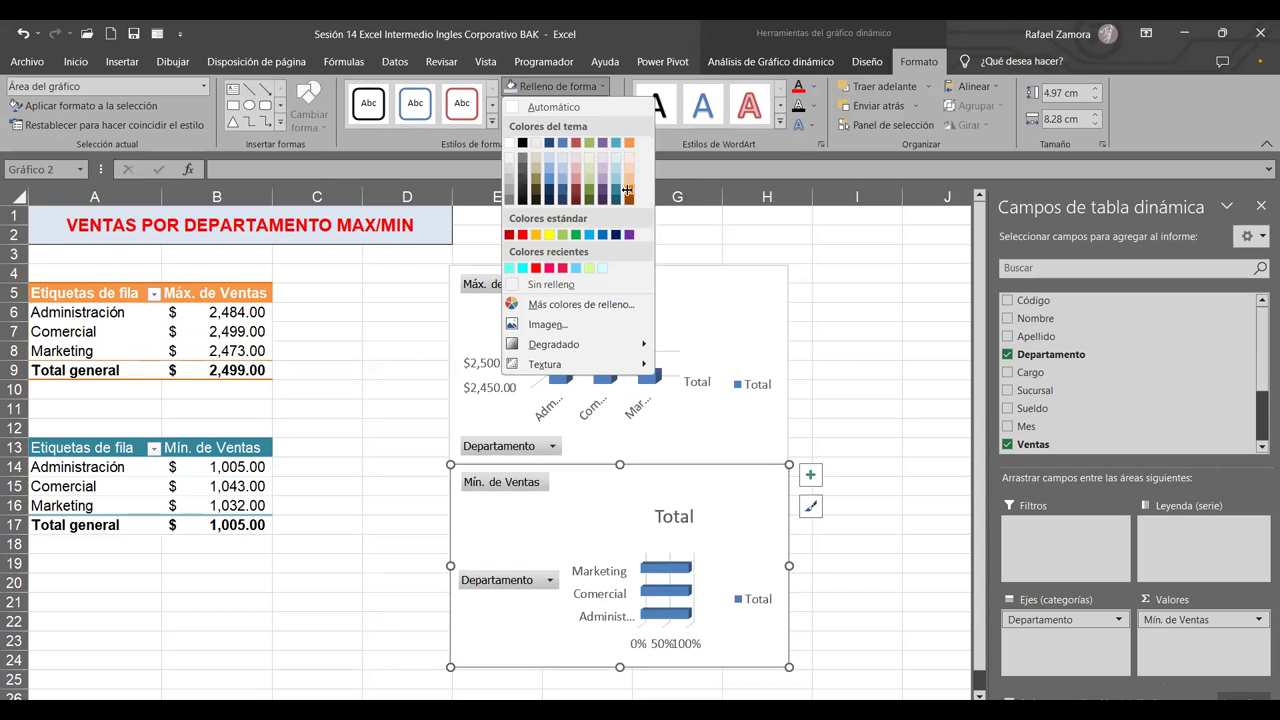
{"action": "left_click", "coordinate": [627, 190]}
{"action": "key", "text": "Tab"}
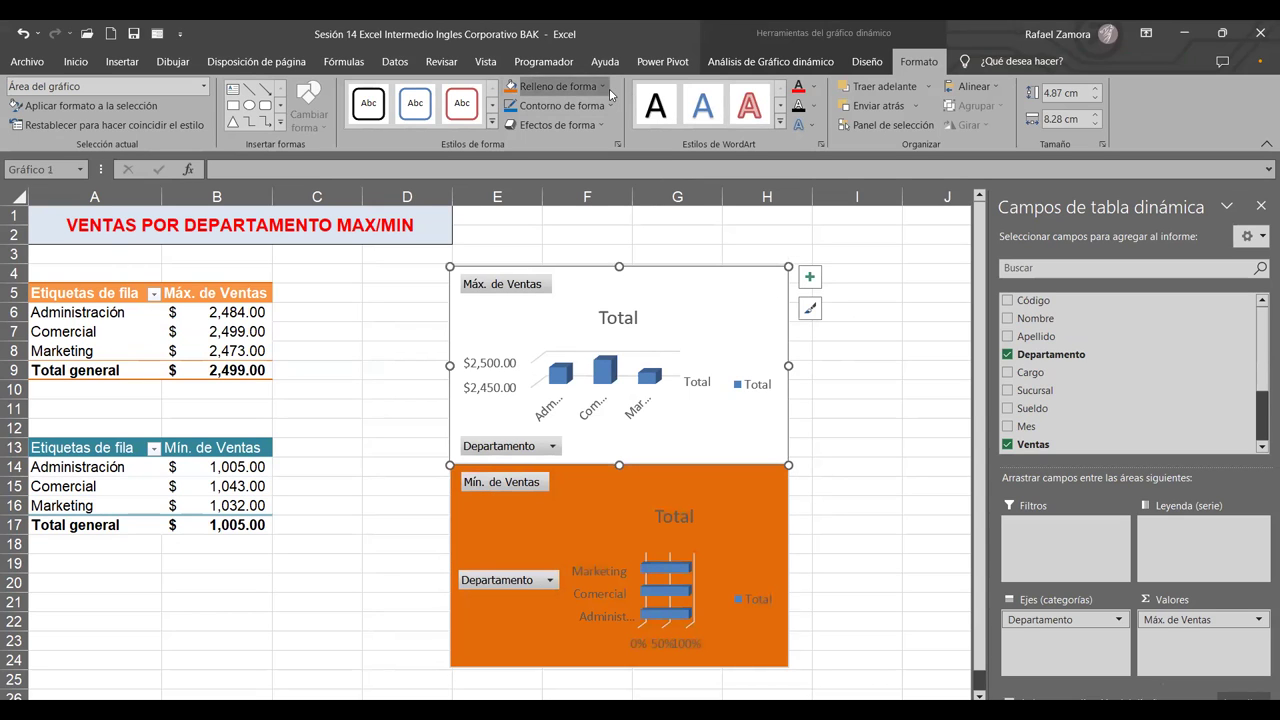
{"action": "left_click", "coordinate": [603, 86]}
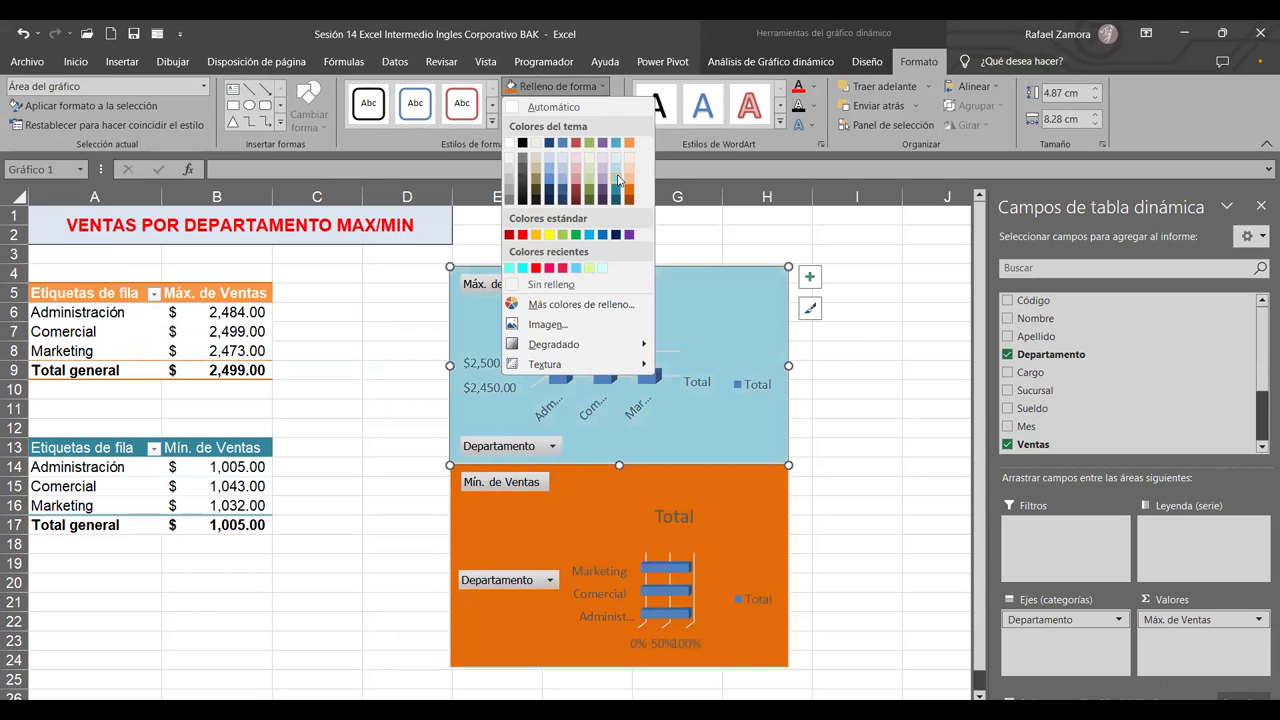
{"action": "key", "text": "Escape"}
{"action": "key", "text": "Escape"}
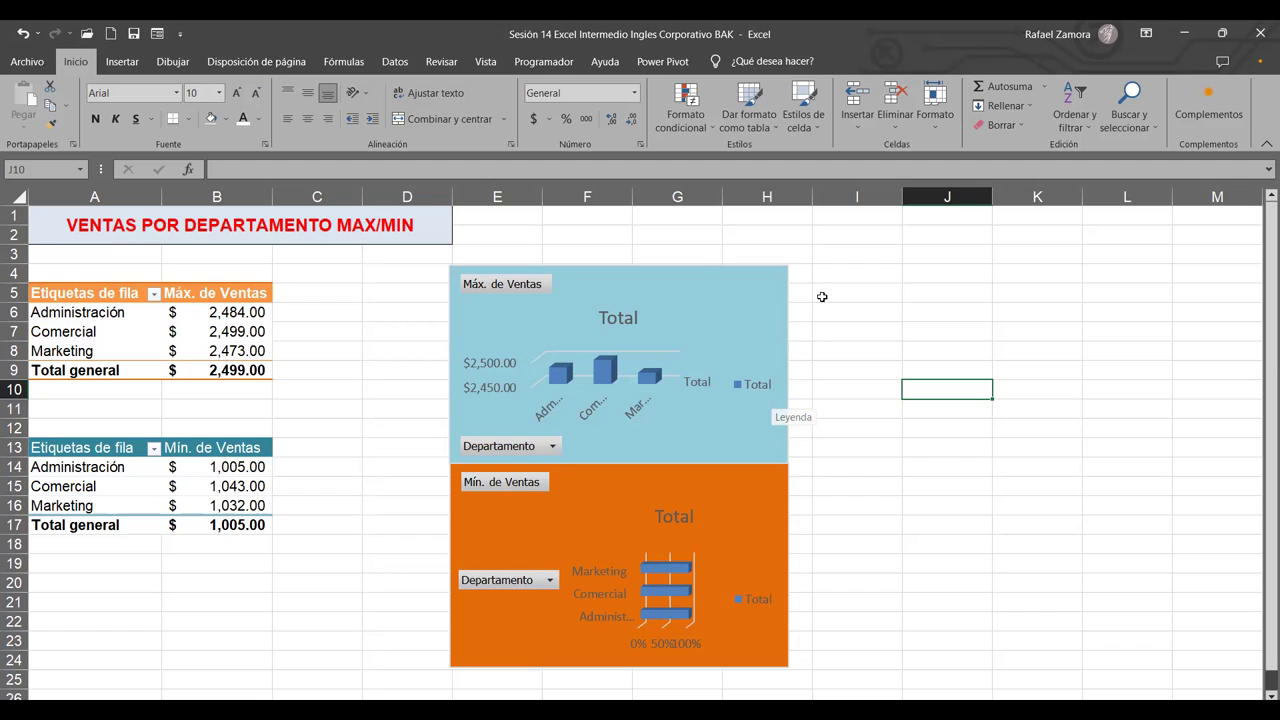
{"action": "left_click", "coordinate": [897, 373]}
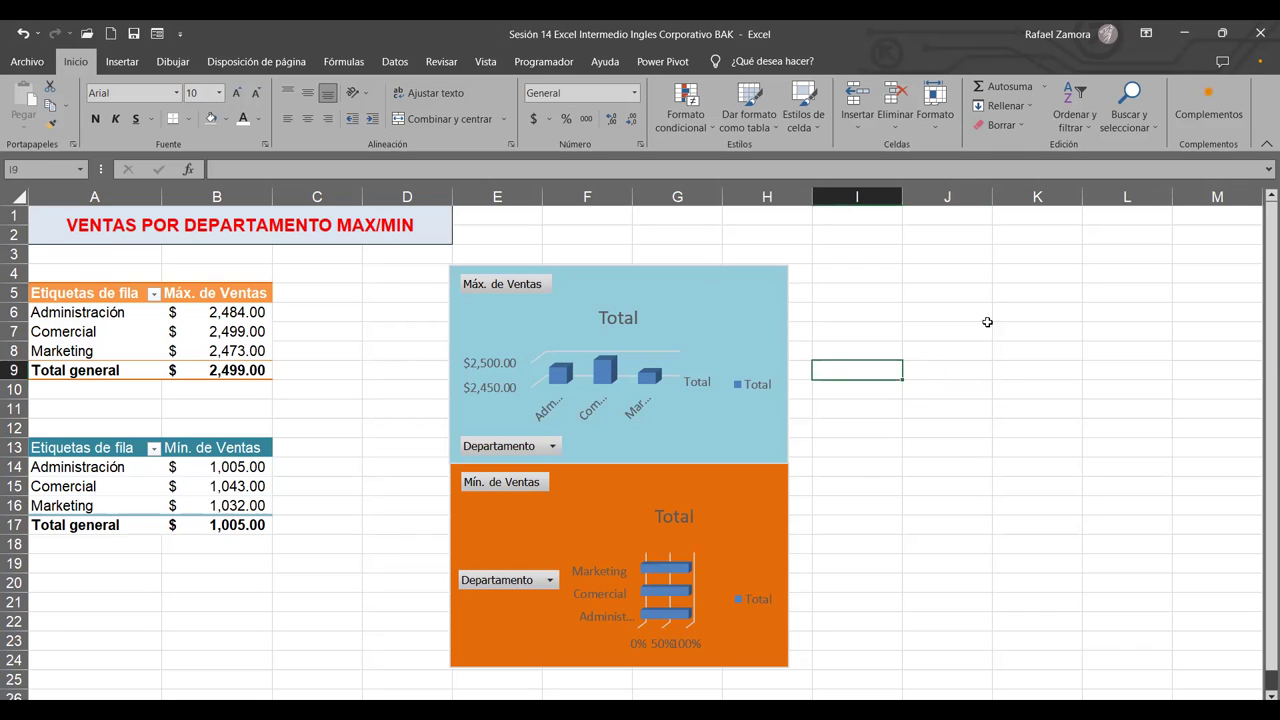